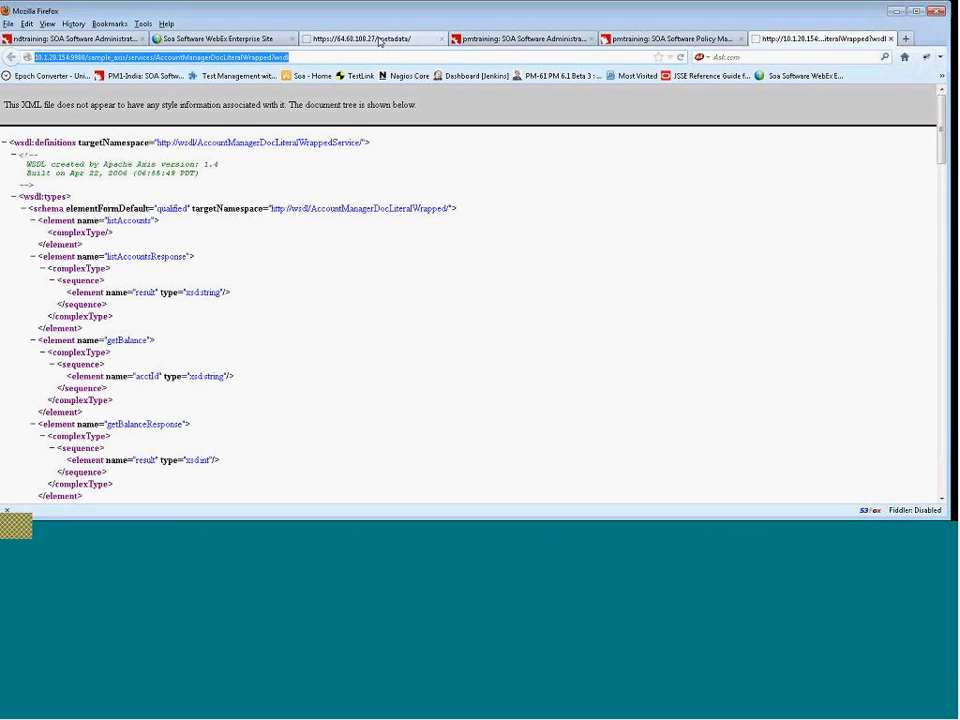
Copy the AccountManagerDocLiteralWrapped WSDL address from the browser's address bar.
{"action": "left_click", "coordinate": [372, 40]}
{"action": "left_click_drag", "start_coordinate": [97, 57], "coordinate": [59, 57]}
{"action": "left_click", "coordinate": [489, 40]}
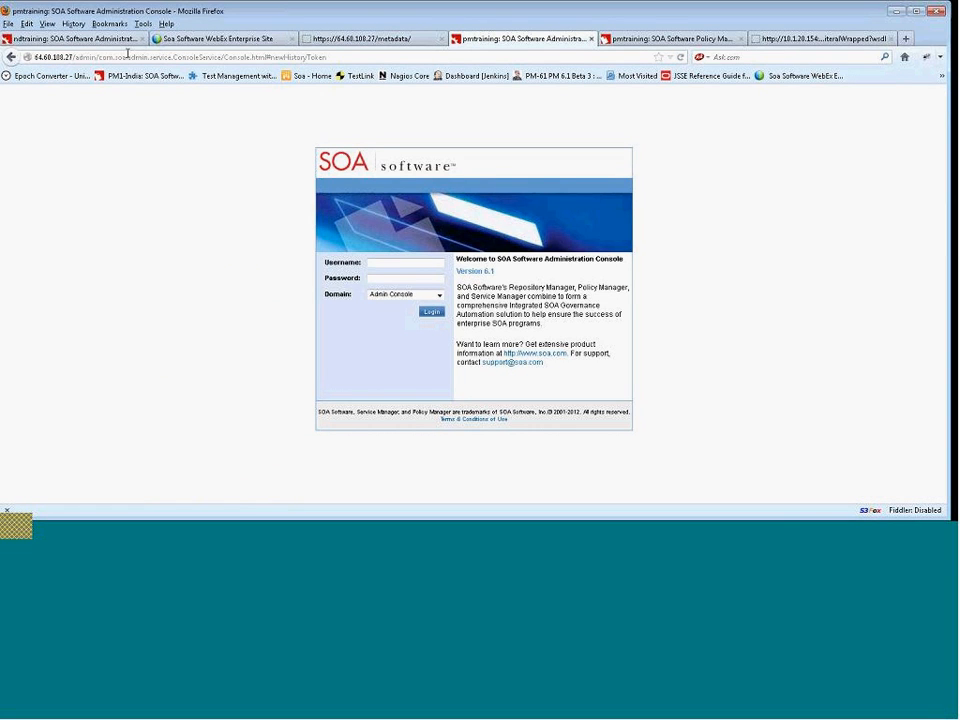
Switch to the Policy Manager tab and select CherryOrg in the organization tree.
{"action": "key", "text": "ctrl+Tab"}
{"action": "left_click_drag", "start_coordinate": [73, 57], "coordinate": [34, 57]}
{"action": "left_click", "coordinate": [186, 115]}
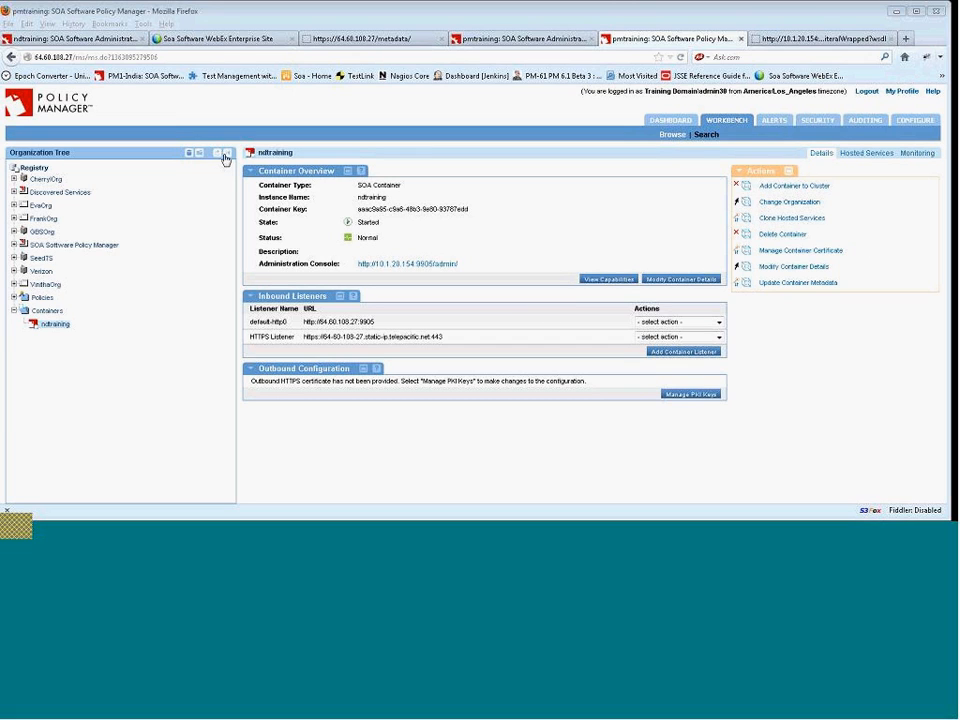
{"action": "left_click", "coordinate": [44, 179]}
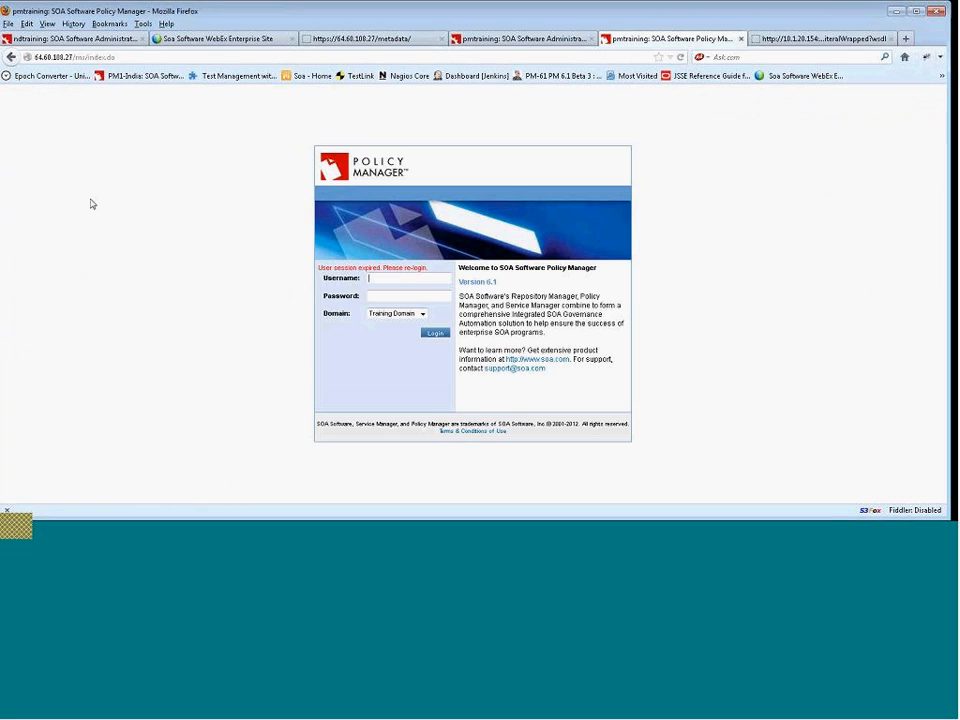
Log back in to Policy Manager with the training admin username and password.
{"action": "left_click", "coordinate": [379, 279]}
{"action": "type", "text": "administrato"}
{"action": "key", "text": "BackSpace"}
{"action": "key", "text": "BackSpace"}
{"action": "key", "text": "BackSpace"}
{"action": "key", "text": "BackSpace"}
{"action": "key", "text": "BackSpace"}
{"action": "key", "text": "BackSpace"}
{"action": "key", "text": "BackSpace"}
{"action": "type", "text": "00"}
{"action": "key", "text": "Tab"}
{"action": "type", "text": "*********"}
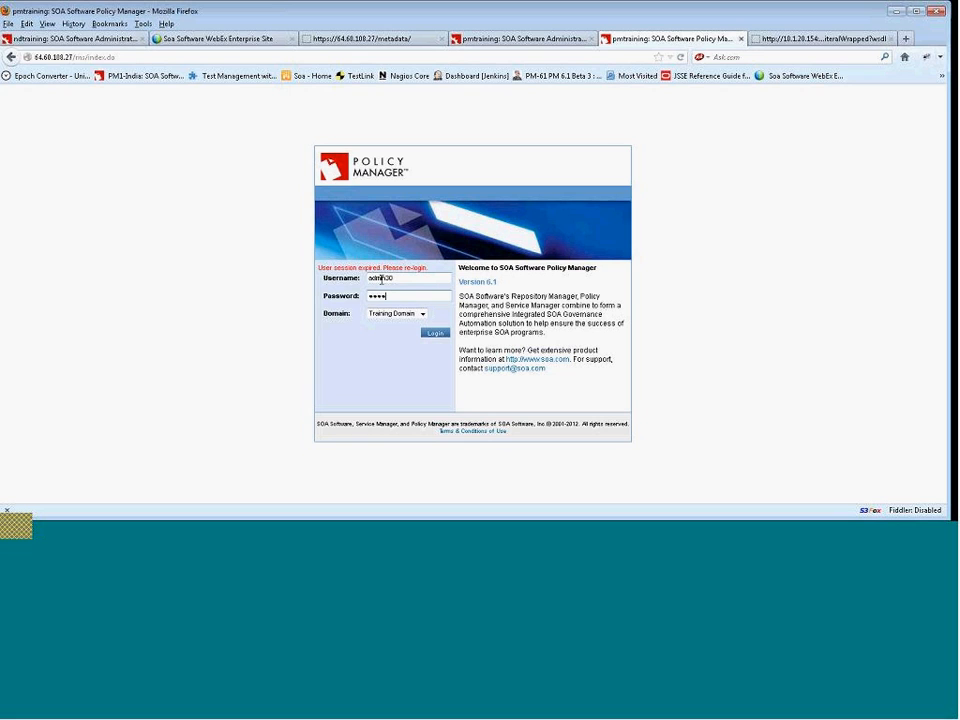
{"action": "left_click", "coordinate": [436, 333]}
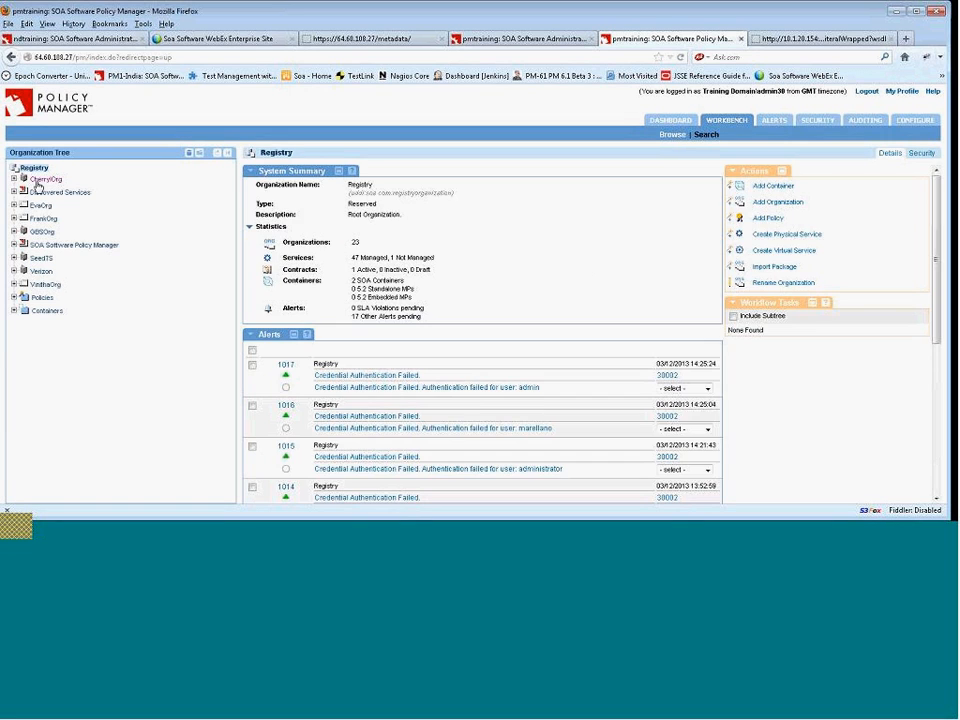
Expand CherryOrg and open the Services folder of its Engineering organization.
{"action": "left_click", "coordinate": [13, 179]}
{"action": "left_click", "coordinate": [55, 191]}
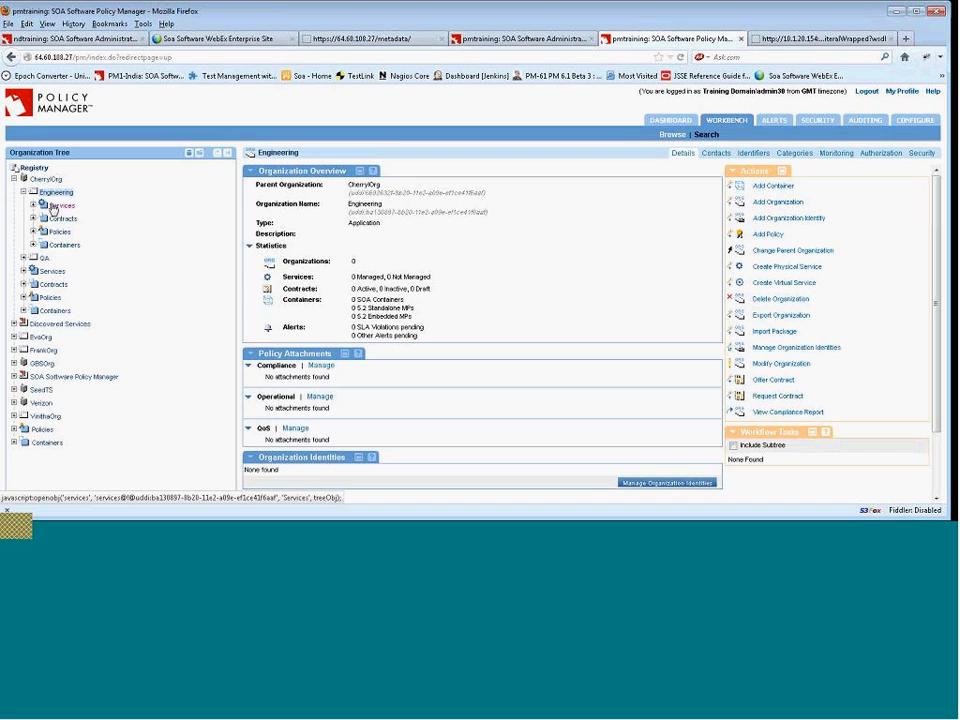
{"action": "left_click", "coordinate": [64, 206]}
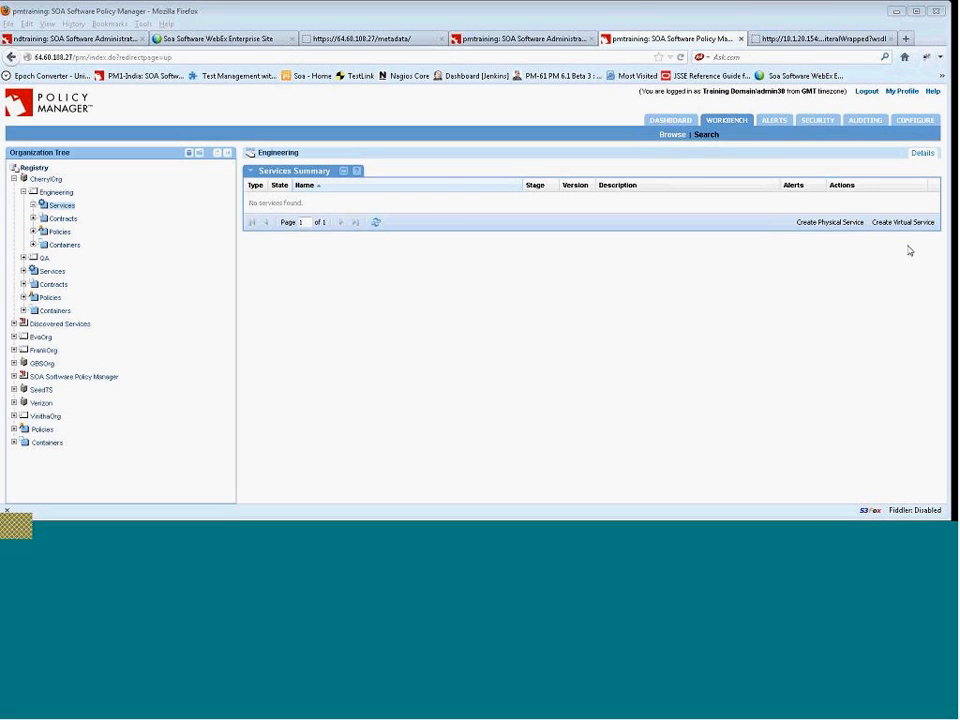
Start creating a physical service and paste the copied address as its WSDL URL.
{"action": "left_click", "coordinate": [828, 223]}
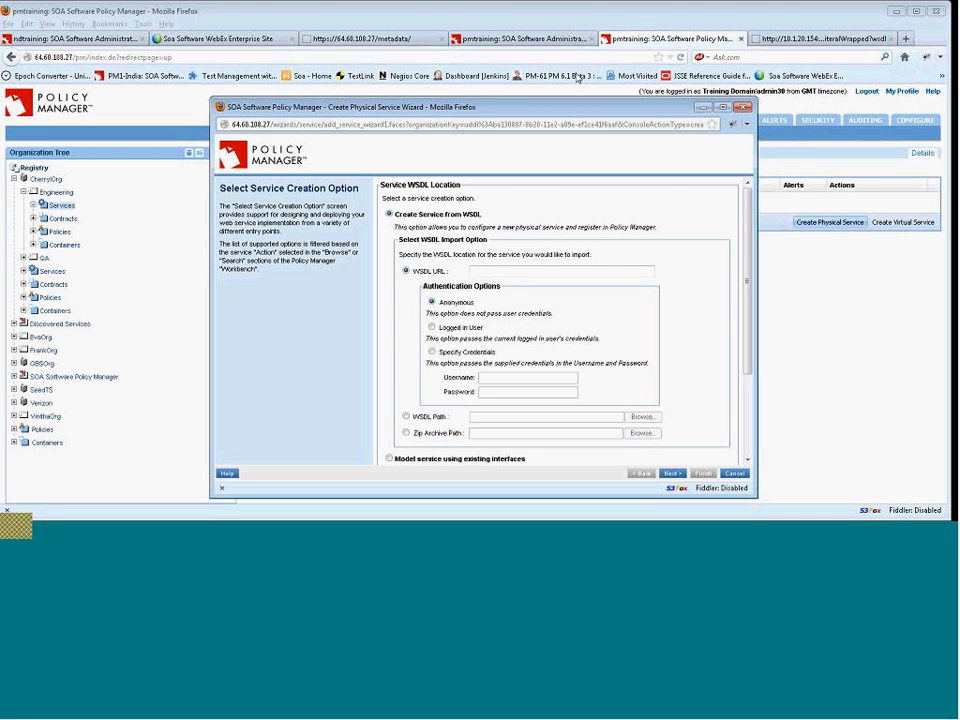
{"action": "left_click_drag", "start_coordinate": [575, 102], "coordinate": [582, 66]}
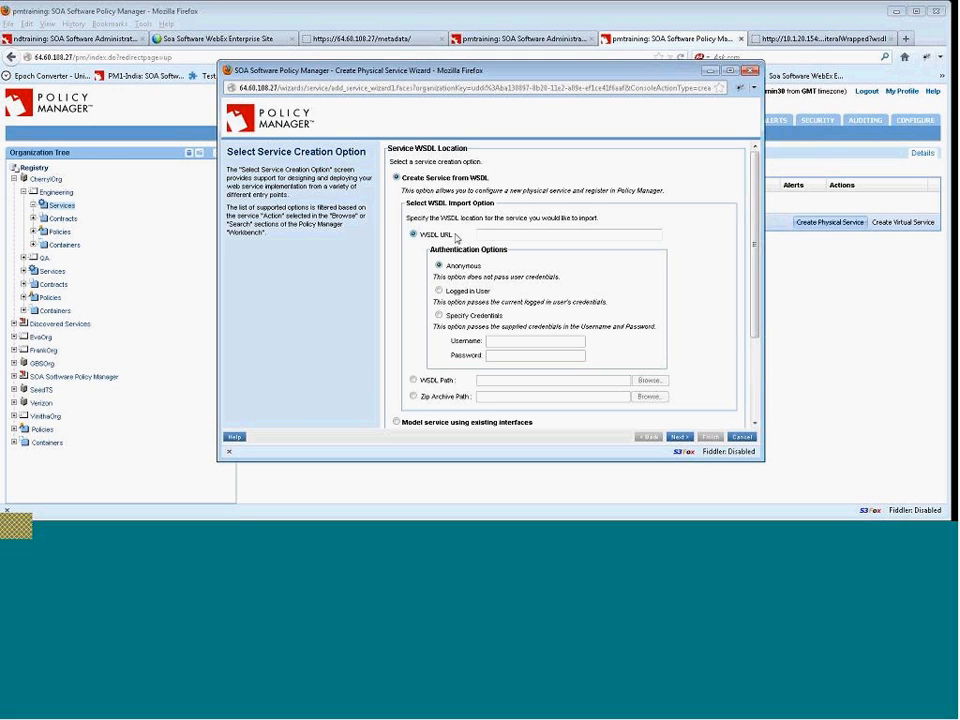
{"action": "left_click", "coordinate": [540, 236]}
{"action": "key", "text": "ctrl+f"}
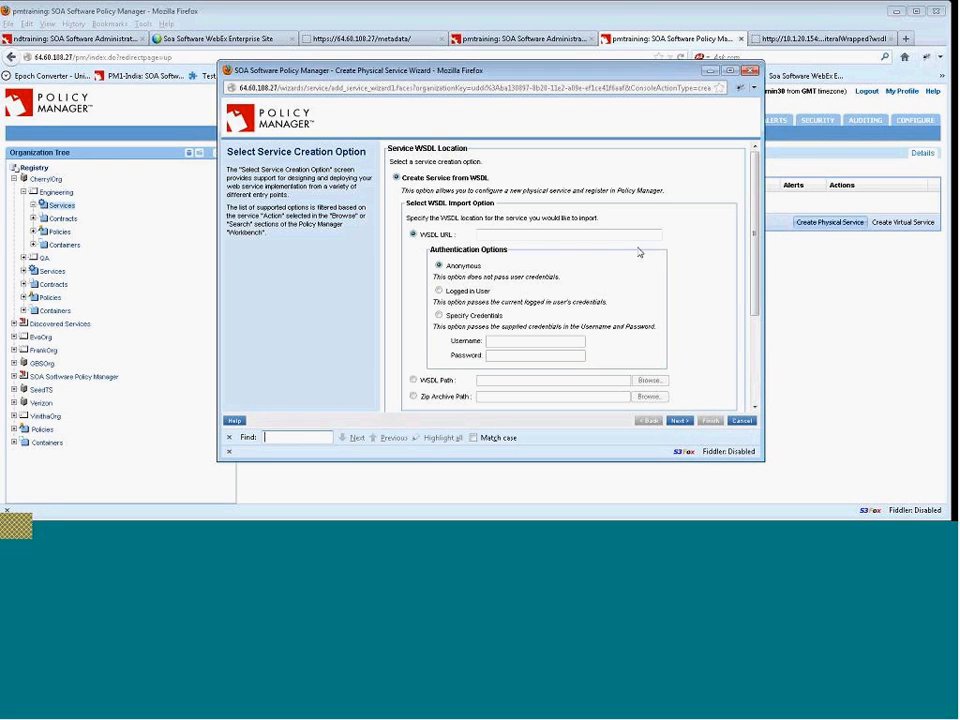
{"action": "left_click", "coordinate": [541, 238]}
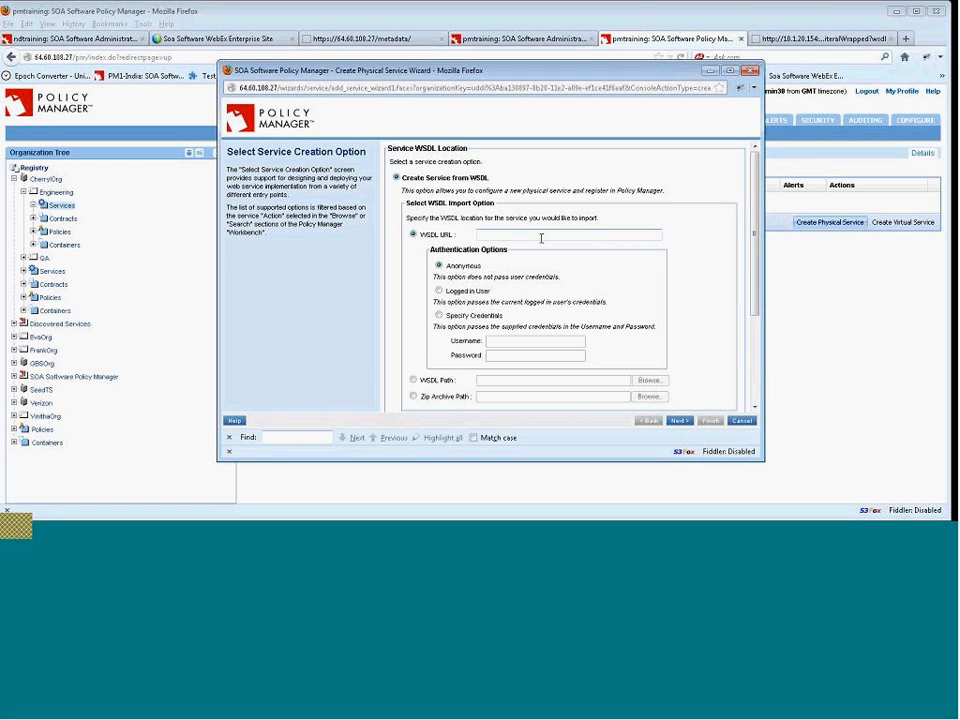
{"action": "key", "text": "ctrl+v"}
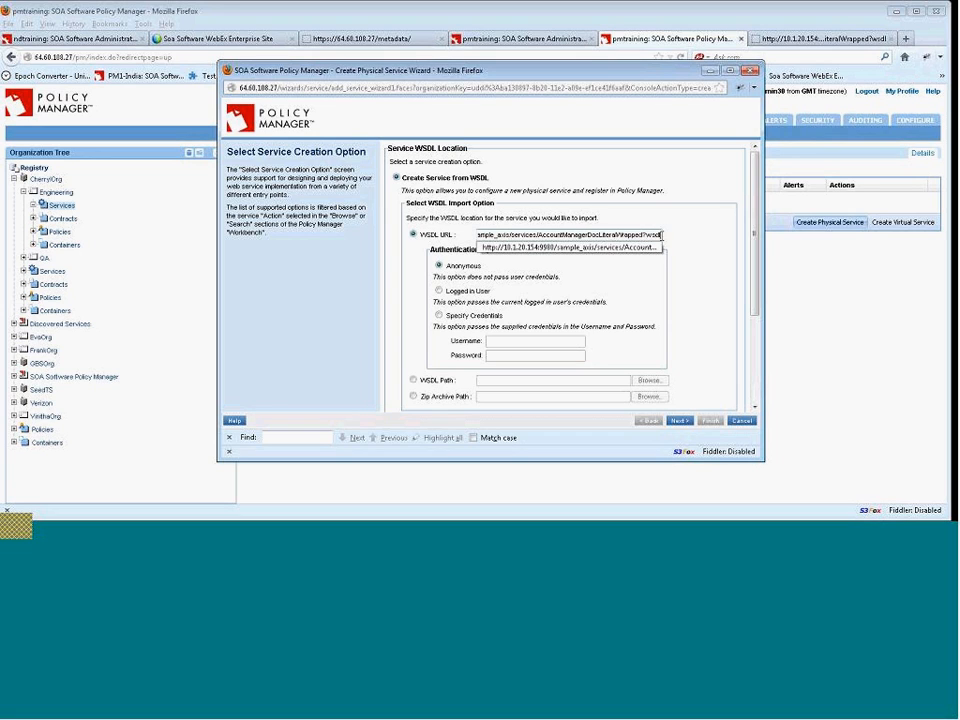
Keep anonymous authentication and continue to the physical service properties page.
{"action": "left_click_drag", "start_coordinate": [665, 238], "coordinate": [457, 245]}
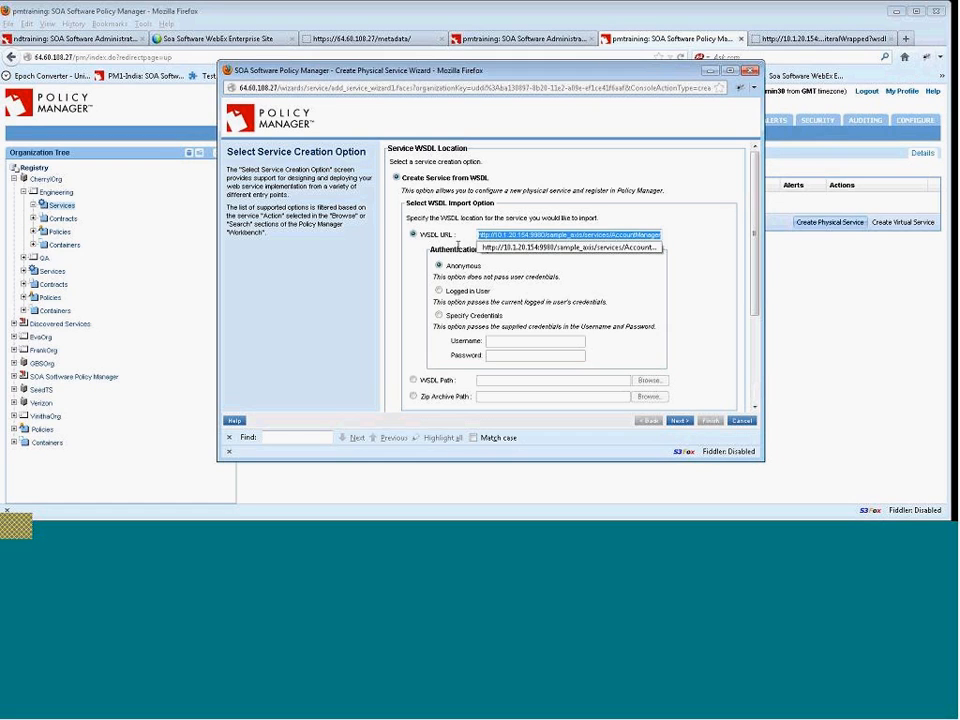
{"action": "left_click", "coordinate": [720, 176]}
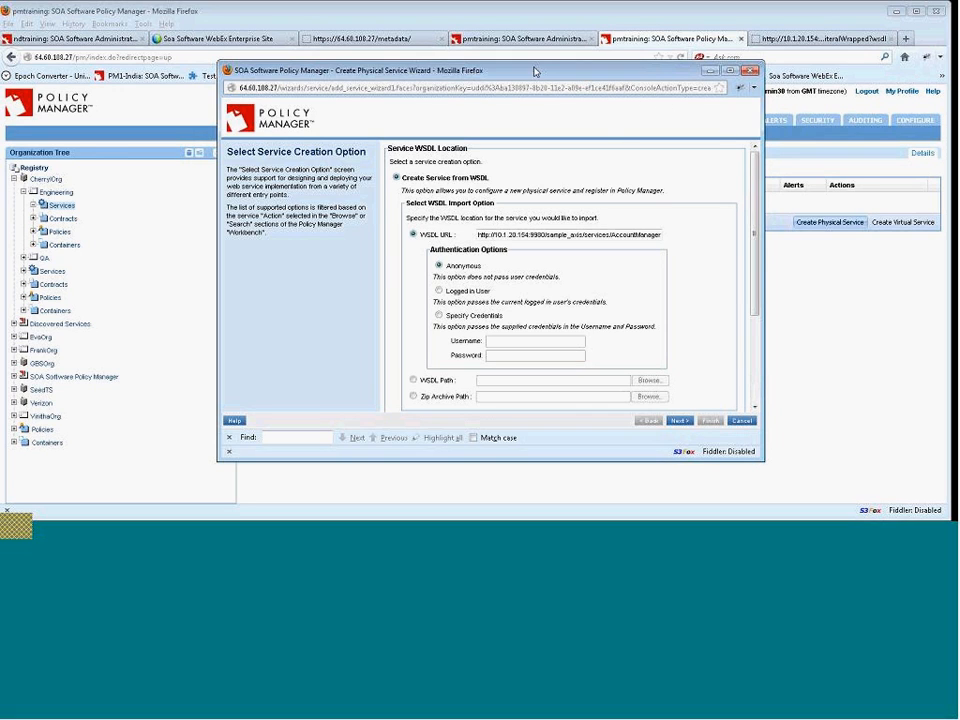
{"action": "left_click_drag", "start_coordinate": [535, 72], "coordinate": [488, 68]}
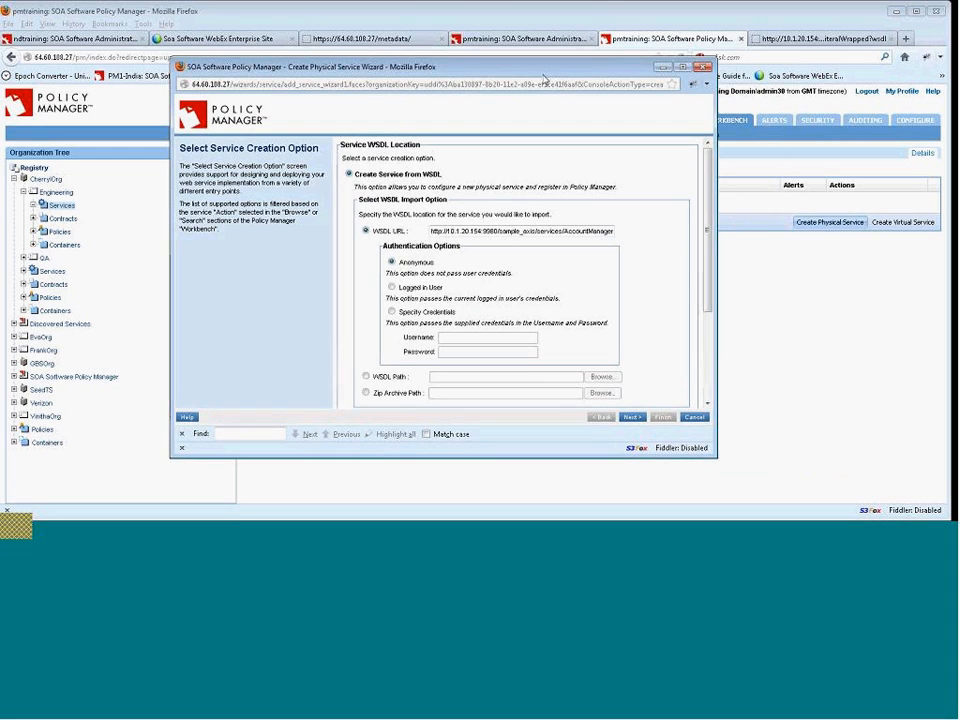
{"action": "left_click", "coordinate": [632, 417]}
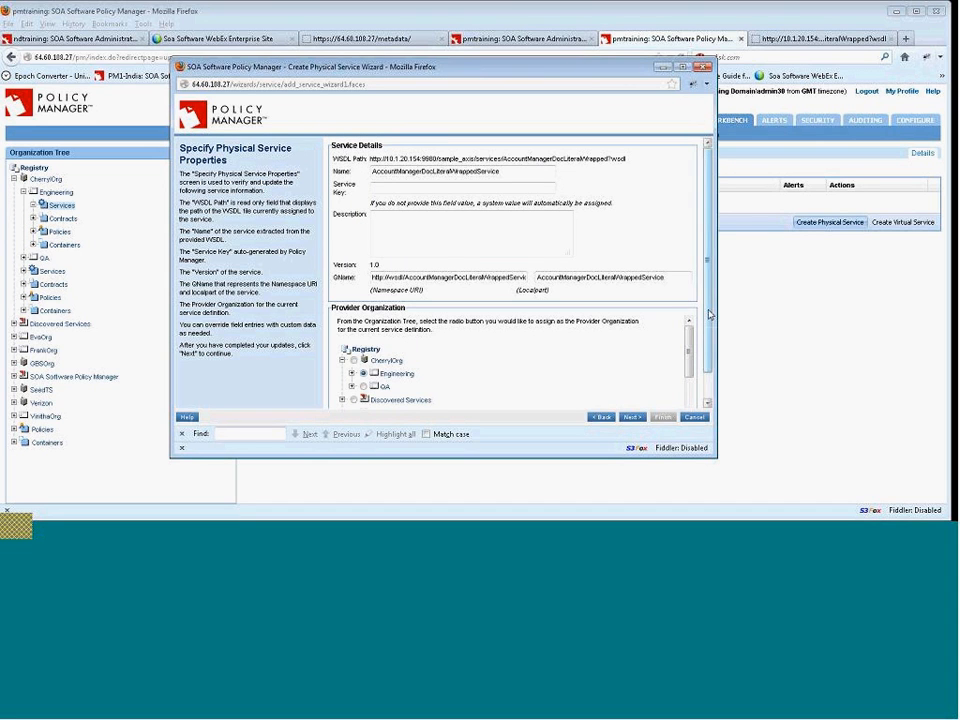
Append 30 to the service name and to the QName localpart.
{"action": "mouse_move", "coordinate": [709, 314]}
{"action": "left_mouse_down"}
{"action": "mouse_move", "coordinate": [709, 322]}
{"action": "mouse_move", "coordinate": [709, 302]}
{"action": "left_mouse_up"}
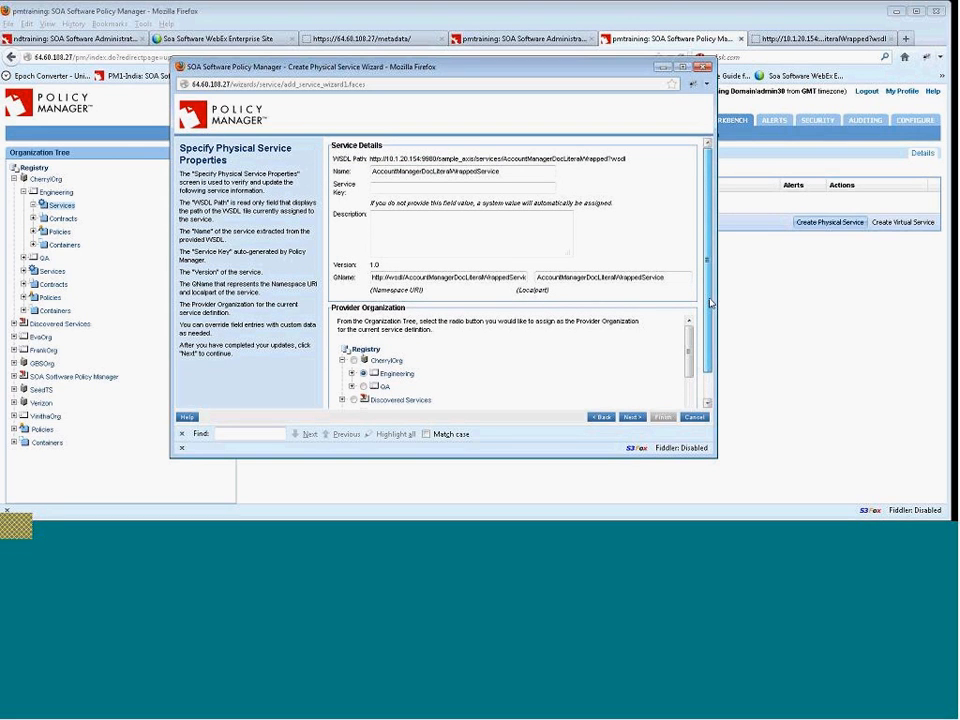
{"action": "scroll", "coordinate": [546, 283], "scroll_direction": "down", "scroll_amount": 1}
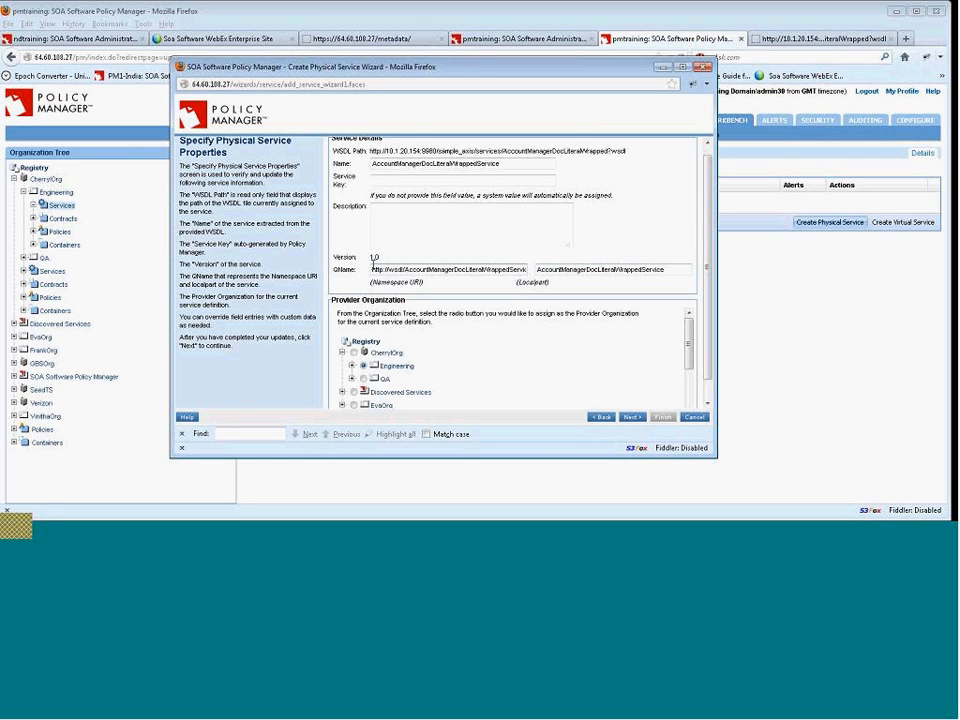
{"action": "left_click_drag", "start_coordinate": [373, 269], "coordinate": [550, 273]}
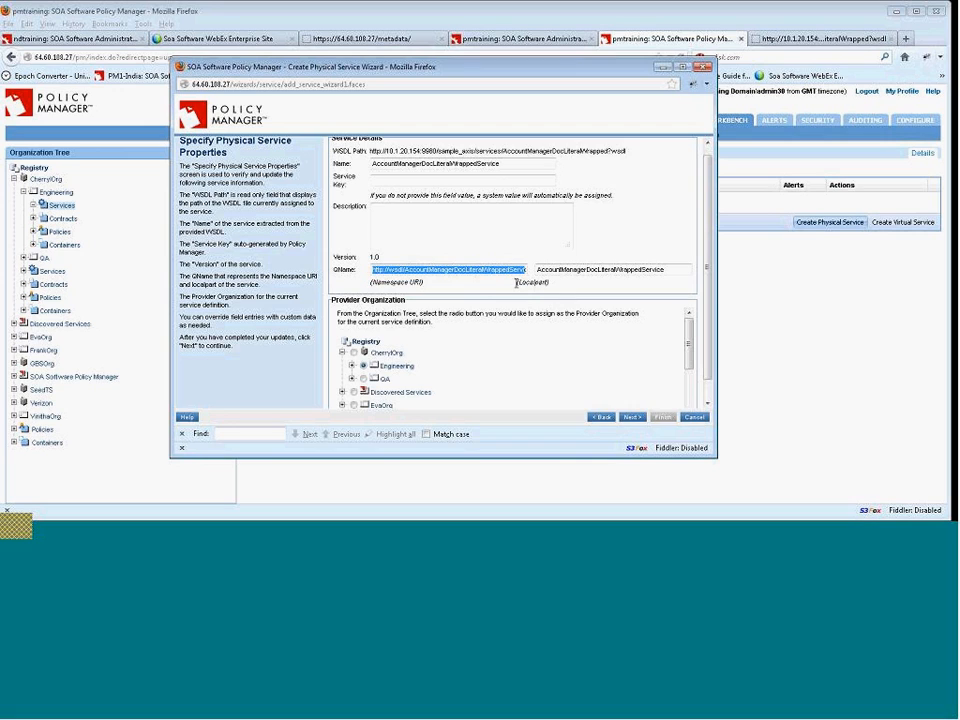
{"action": "left_click", "coordinate": [499, 396]}
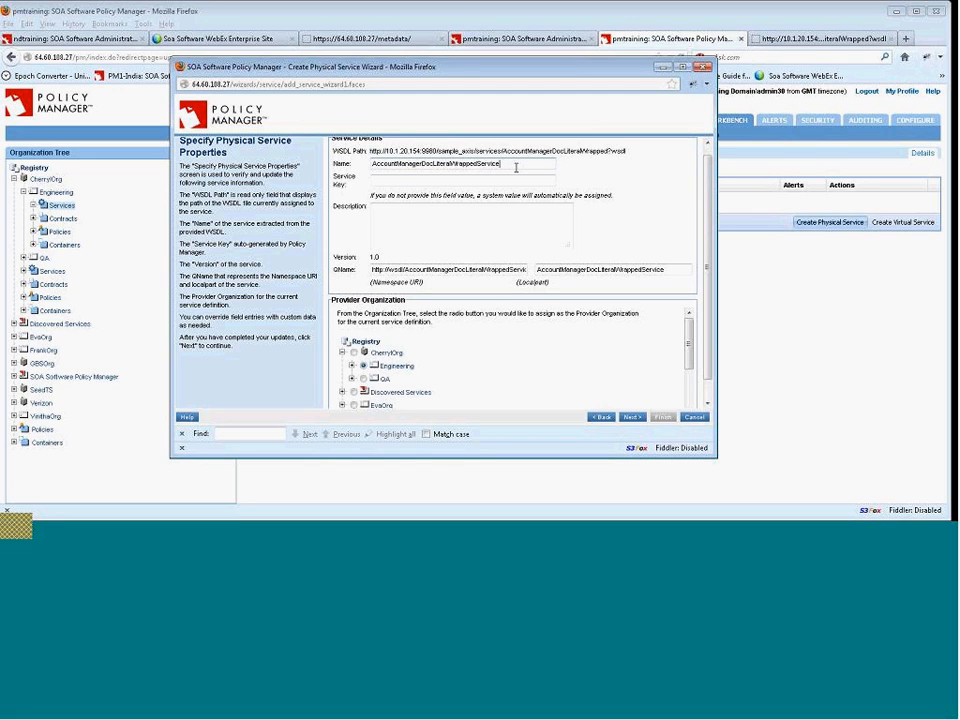
{"action": "type", "text": "30"}
{"action": "left_click", "coordinate": [678, 270]}
{"action": "type", "text": "30"}
Continue, and import the duplicate binding with a new QName whose localpart is am30.
{"action": "scroll", "coordinate": [684, 368], "scroll_direction": "down", "scroll_amount": 5}
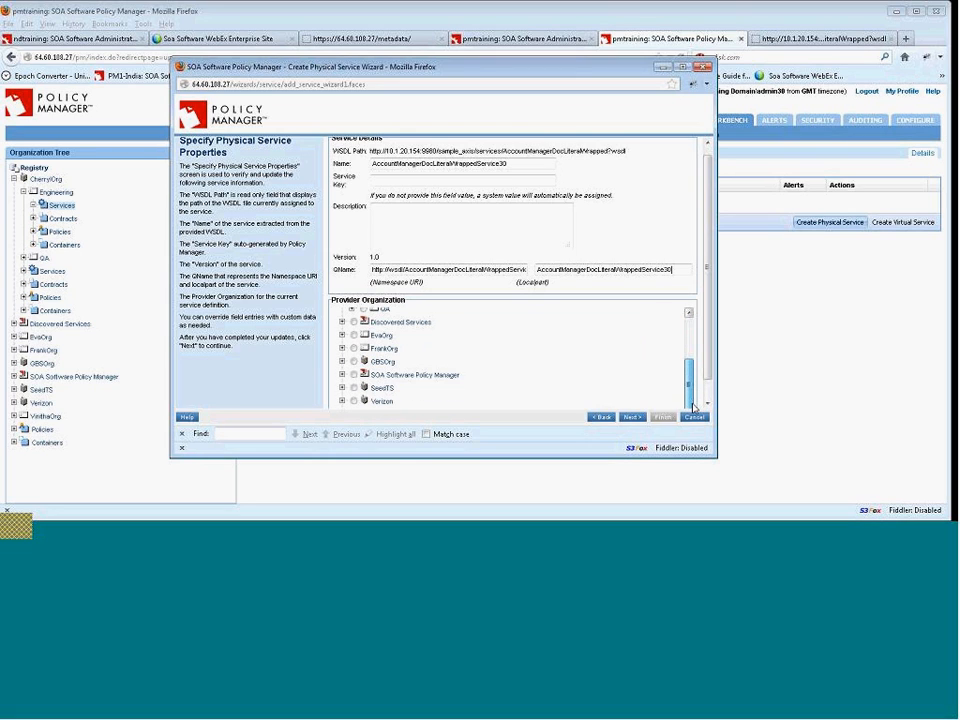
{"action": "left_click", "coordinate": [631, 418]}
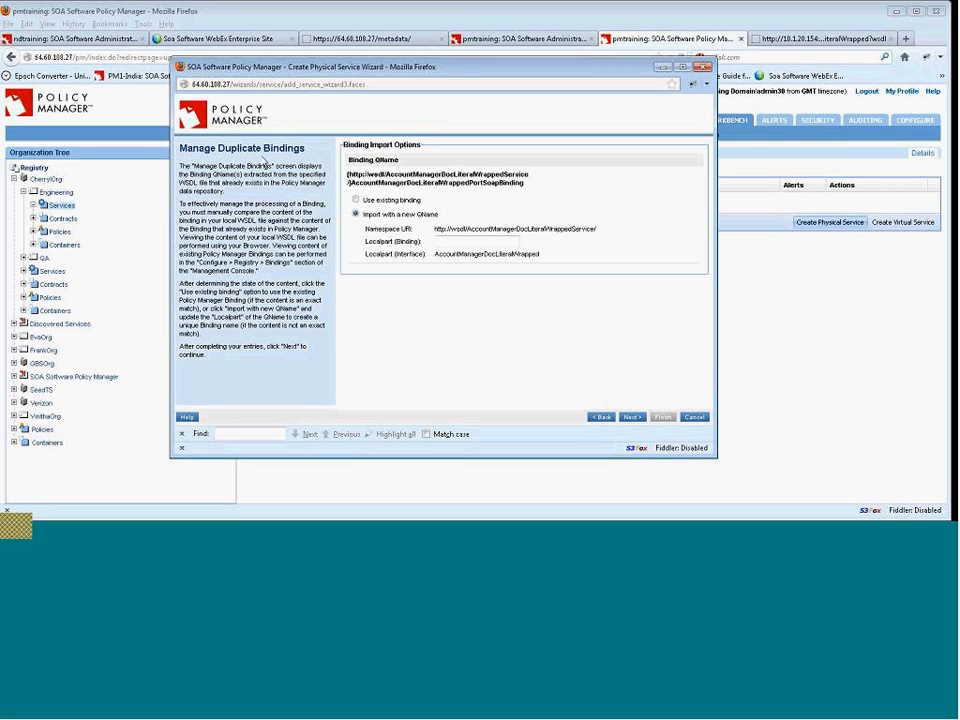
{"action": "left_click", "coordinate": [457, 241]}
{"action": "type", "text": "am"}
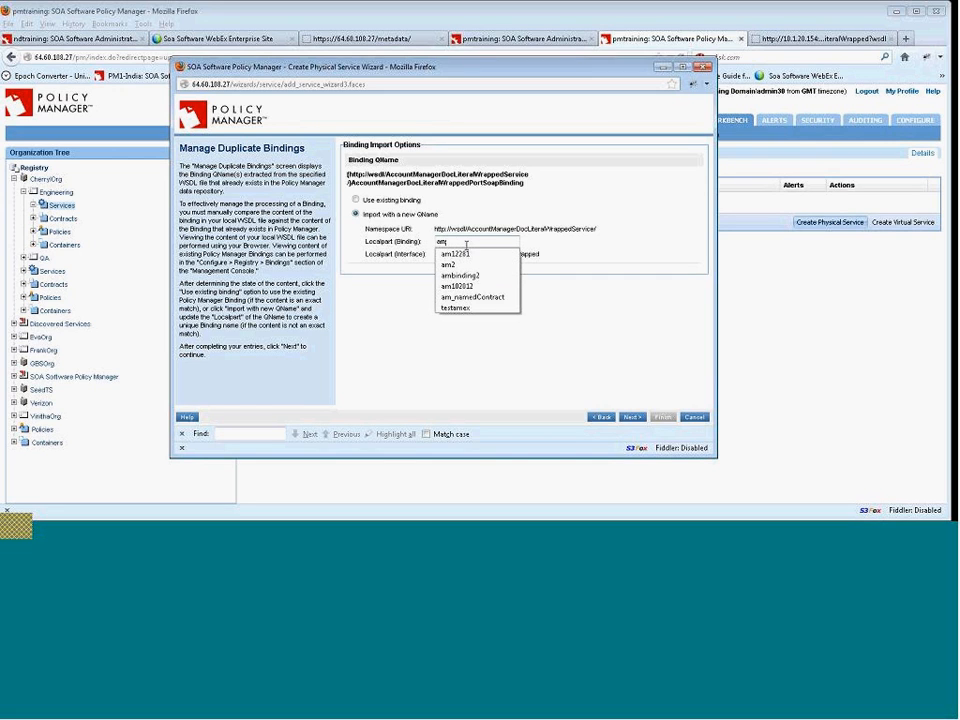
{"action": "left_click", "coordinate": [564, 245]}
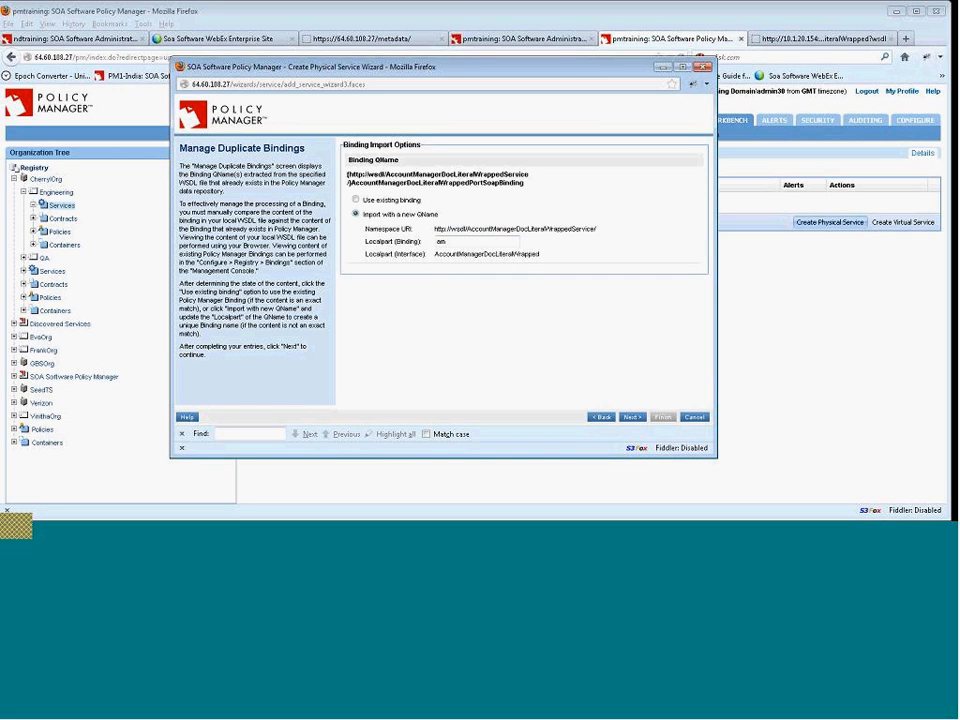
{"action": "left_click", "coordinate": [461, 241]}
{"action": "type", "text": "30"}
{"action": "left_click", "coordinate": [631, 417]}
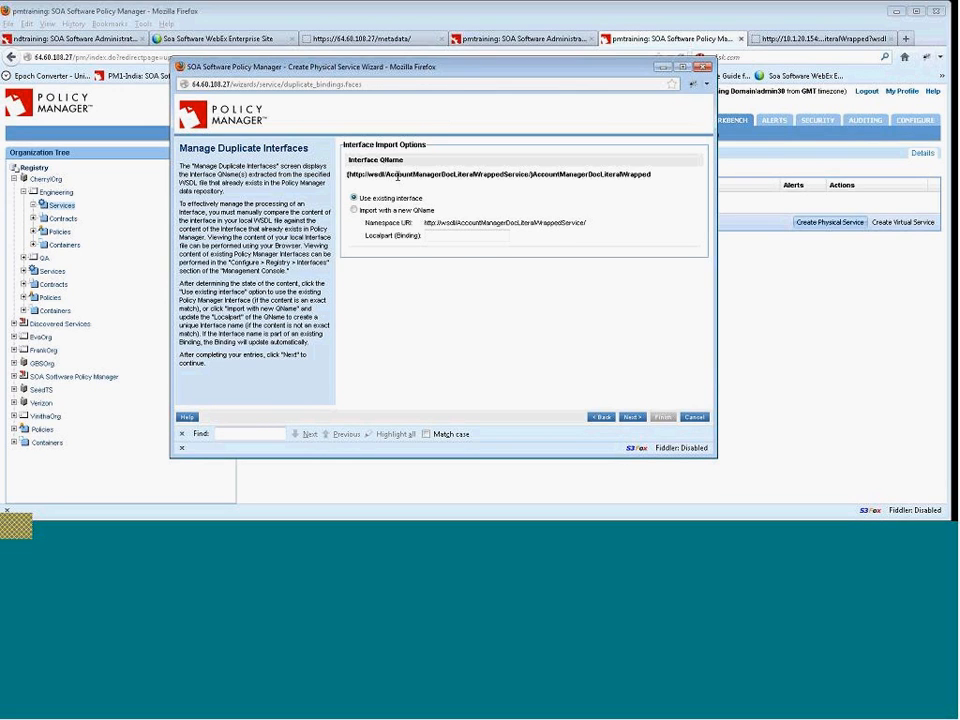
Import the duplicate interface with a new QName whose localpart is am30, then continue.
{"action": "left_click", "coordinate": [354, 210]}
{"action": "left_click", "coordinate": [490, 234]}
{"action": "type", "text": "am30"}
{"action": "left_click", "coordinate": [636, 424]}
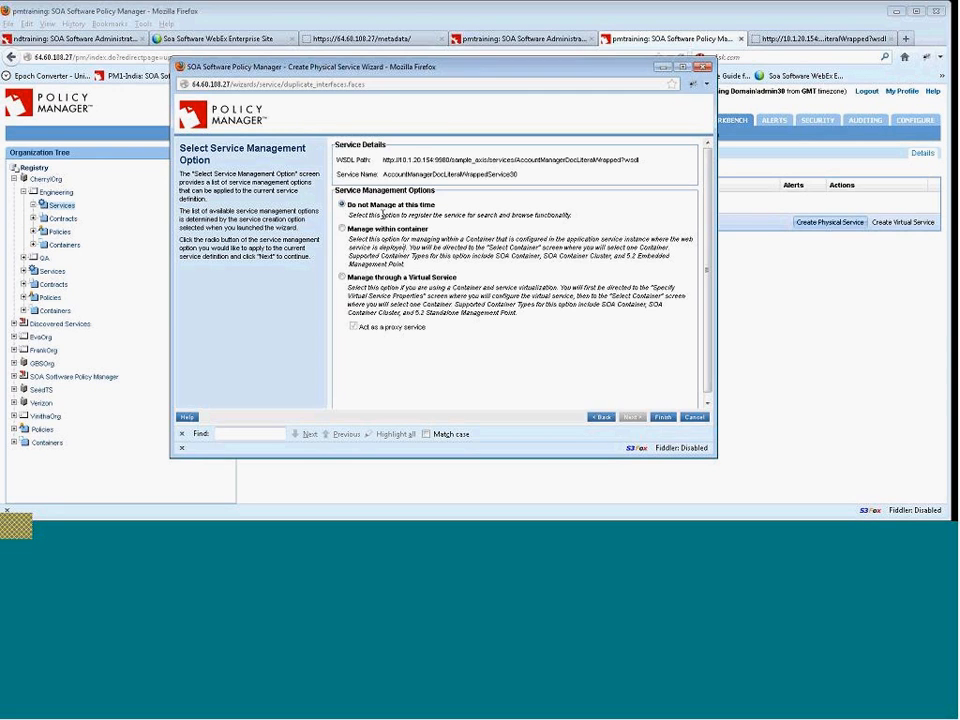
Finish the wizard with the Do not Manage at this time option.
{"action": "left_click_drag", "start_coordinate": [348, 204], "coordinate": [445, 215]}
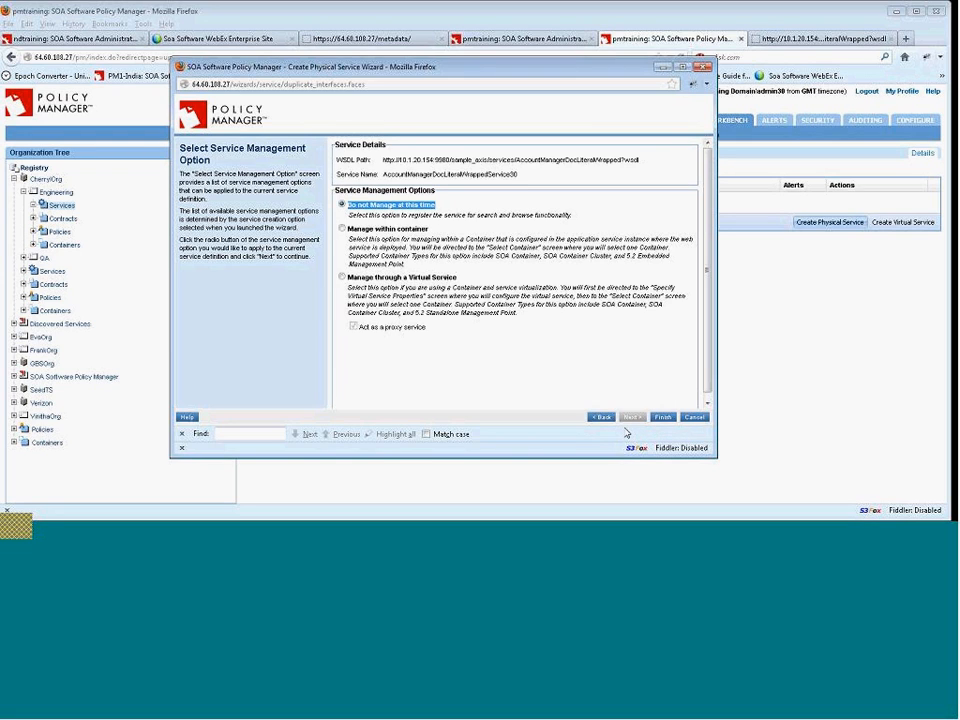
{"action": "left_click", "coordinate": [663, 418]}
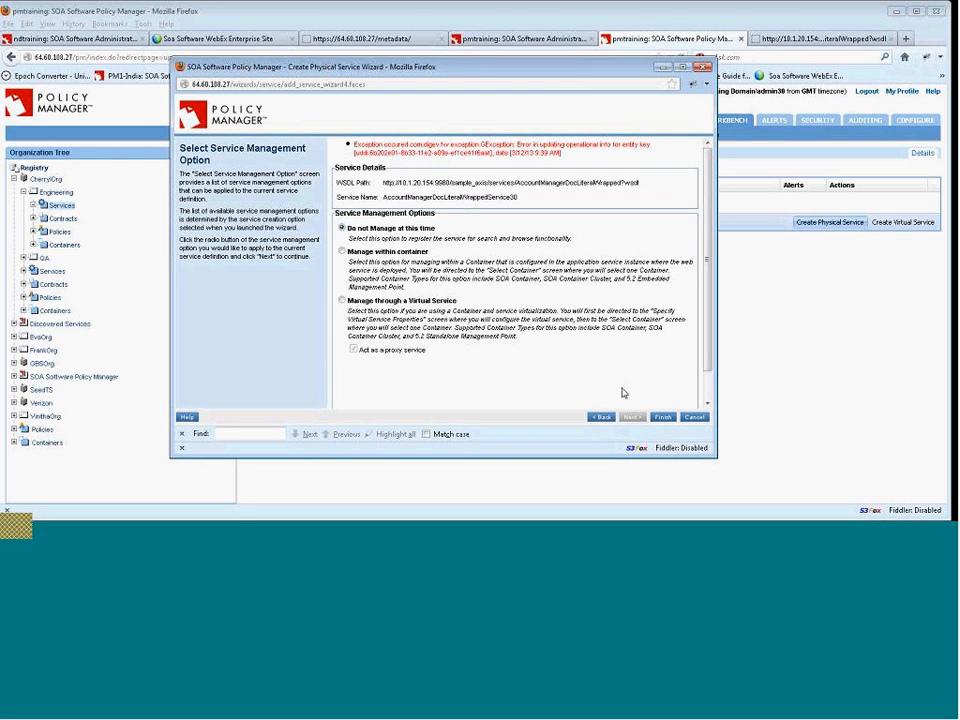
{"action": "left_click", "coordinate": [664, 417]}
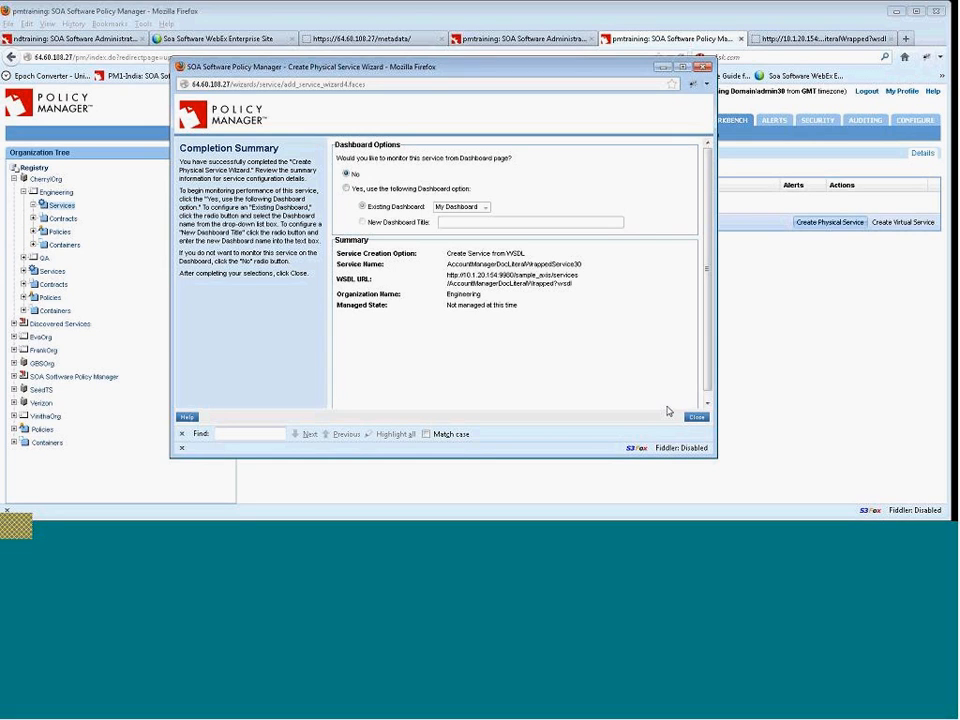
Close the find bar and the completion summary without adding the service to a dashboard.
{"action": "left_click", "coordinate": [183, 435]}
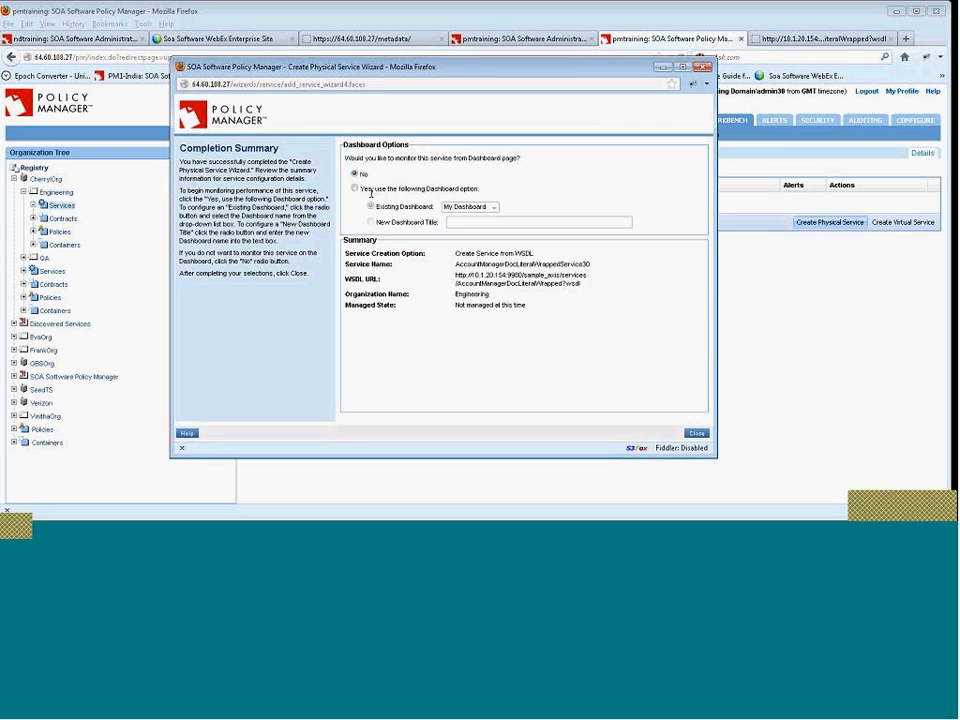
{"action": "left_click", "coordinate": [704, 436]}
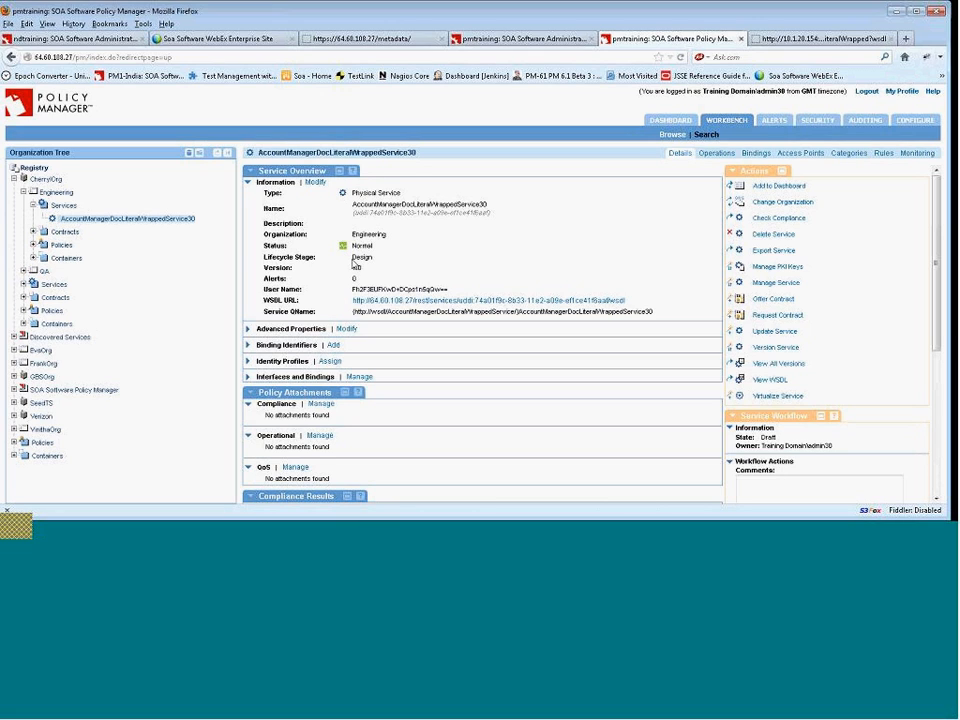
Review the new service's overview, lifecycle stage and workflow details.
{"action": "left_click_drag", "start_coordinate": [352, 258], "coordinate": [384, 264]}
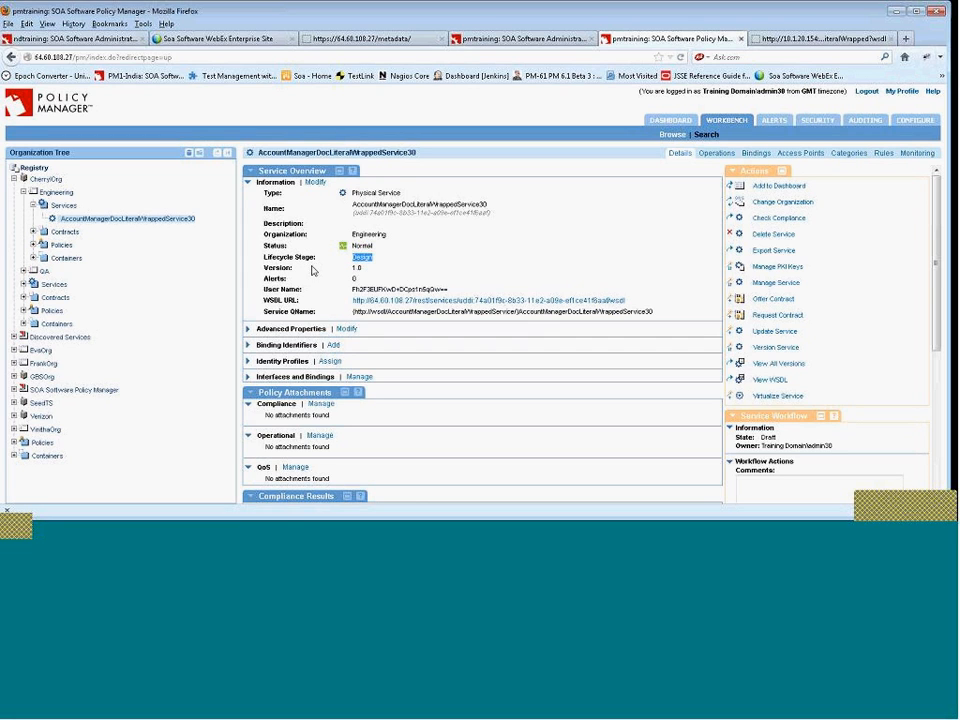
{"action": "scroll", "coordinate": [375, 250], "scroll_direction": "down", "scroll_amount": 1}
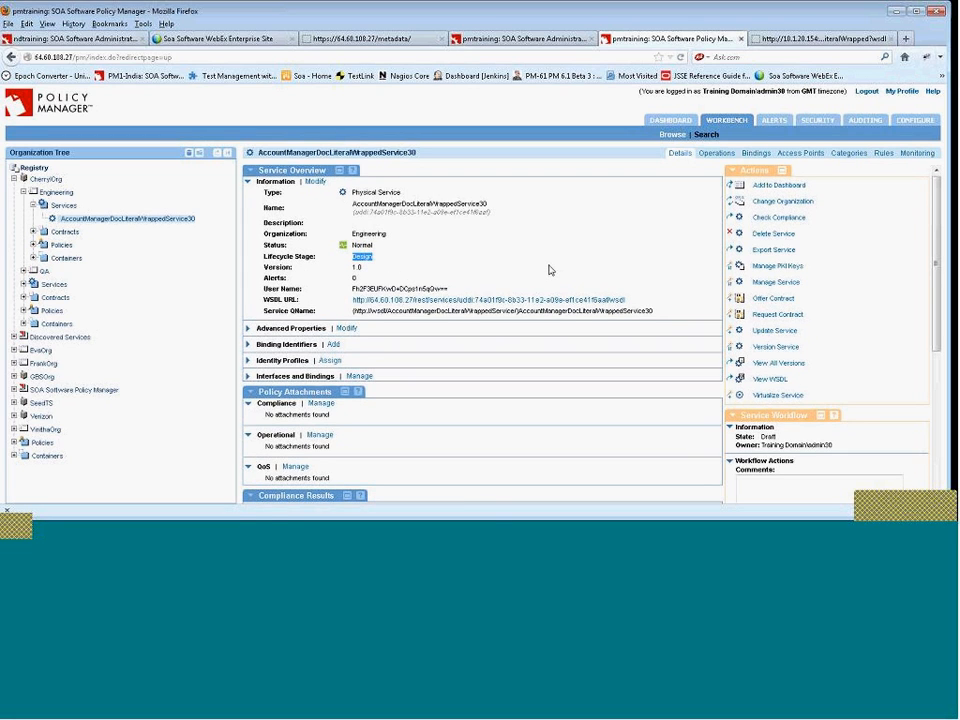
{"action": "left_click", "coordinate": [333, 237]}
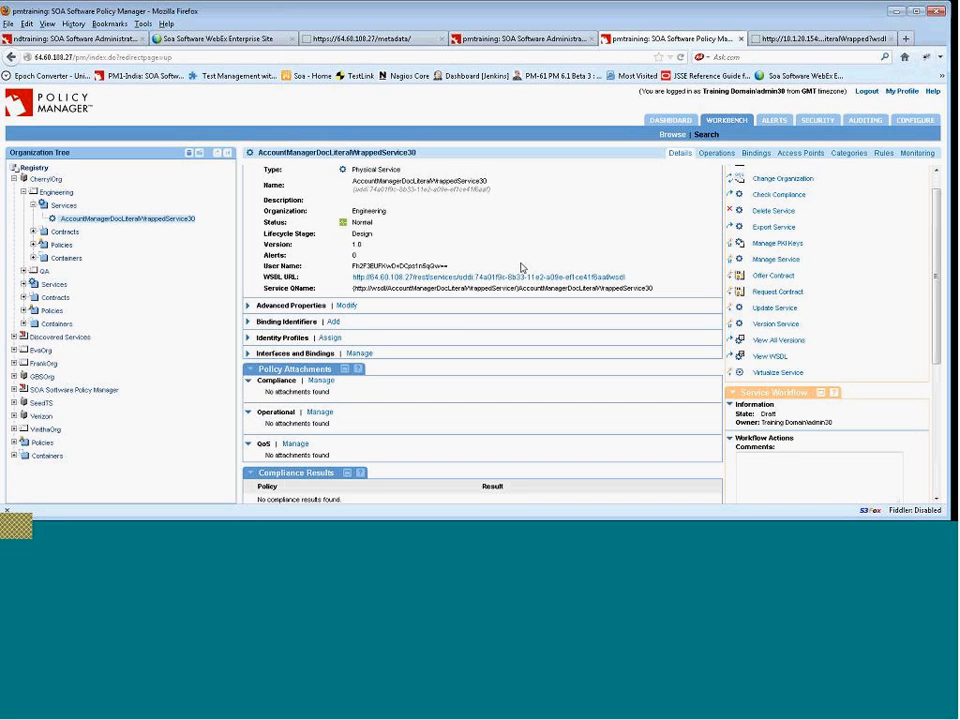
{"action": "scroll", "coordinate": [545, 282], "scroll_direction": "down", "scroll_amount": 2}
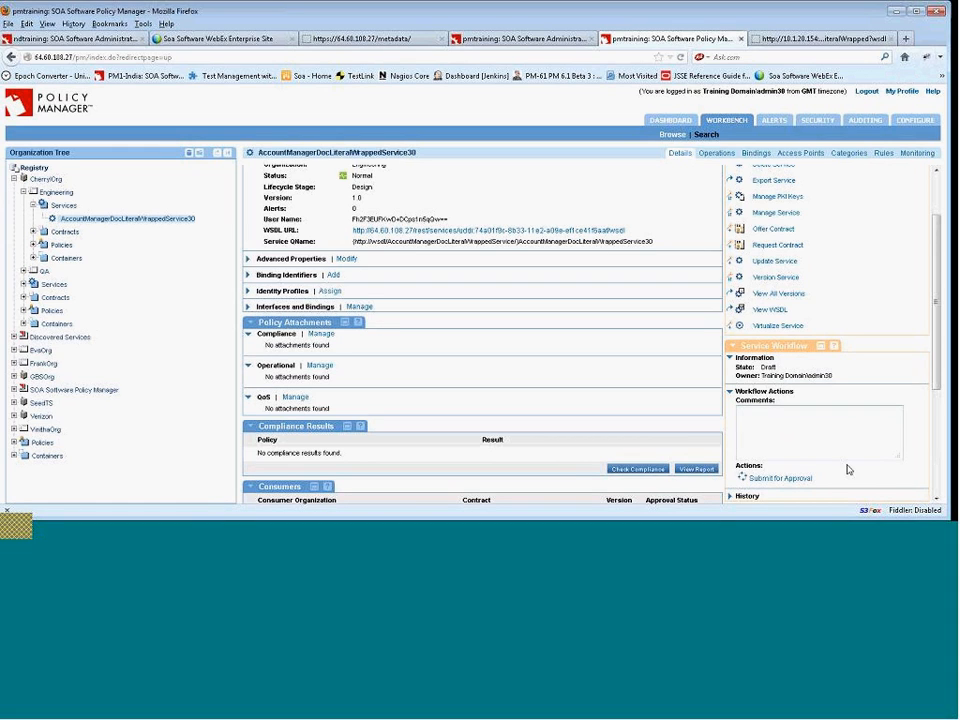
Submit the draft service for approval and confirm the action.
{"action": "double_click", "coordinate": [765, 367]}
{"action": "left_click", "coordinate": [786, 481]}
{"action": "left_click", "coordinate": [463, 263]}
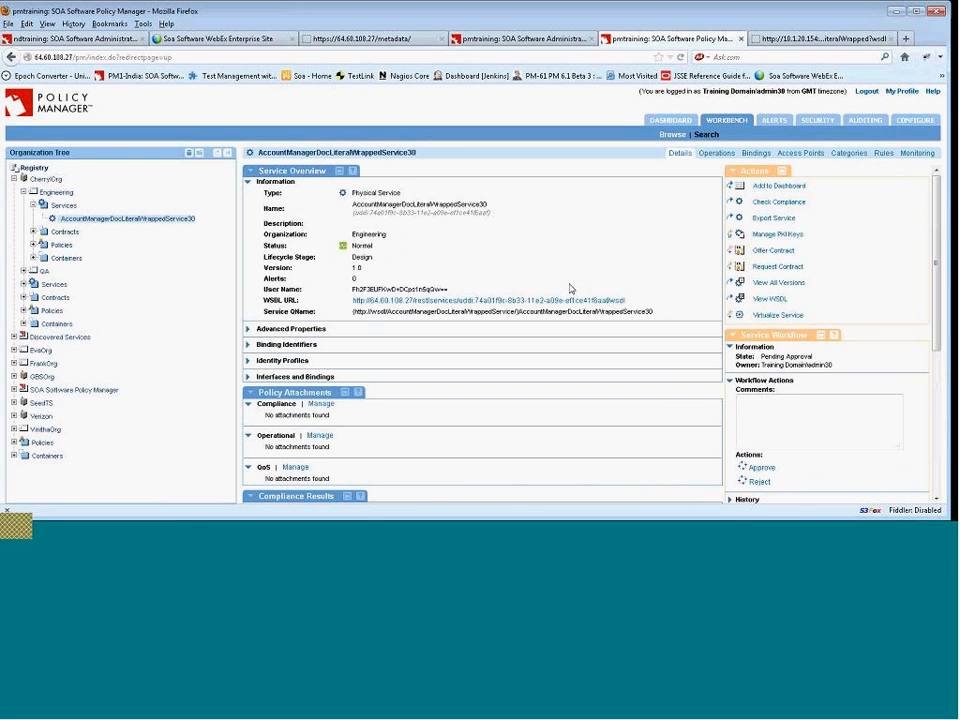
Approve the pending service in its workflow and confirm.
{"action": "left_click_drag", "start_coordinate": [764, 357], "coordinate": [817, 362]}
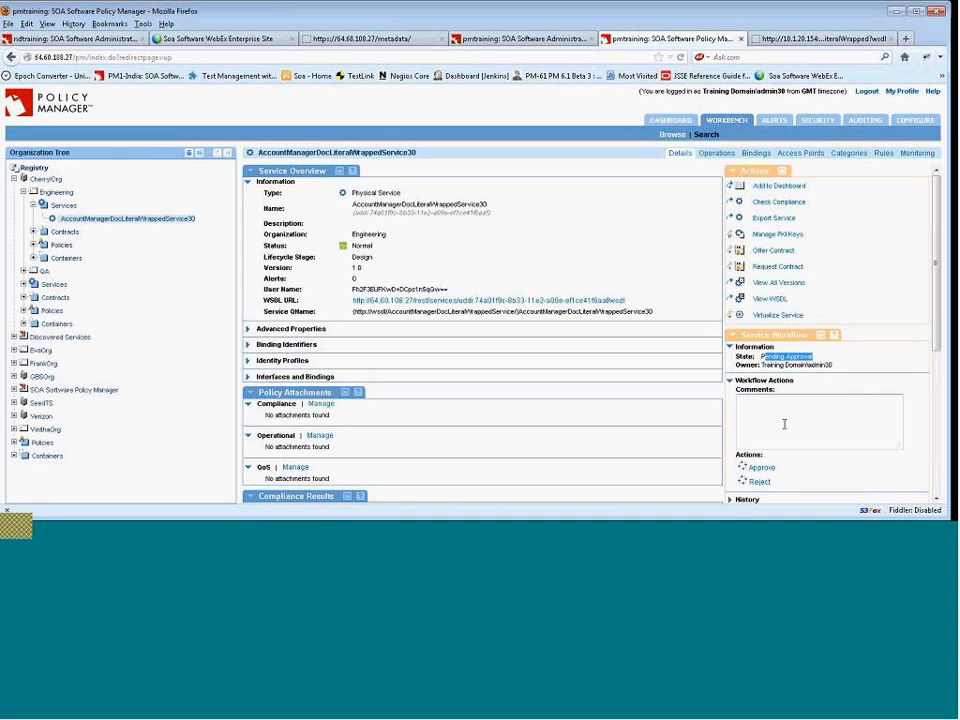
{"action": "left_click", "coordinate": [763, 468]}
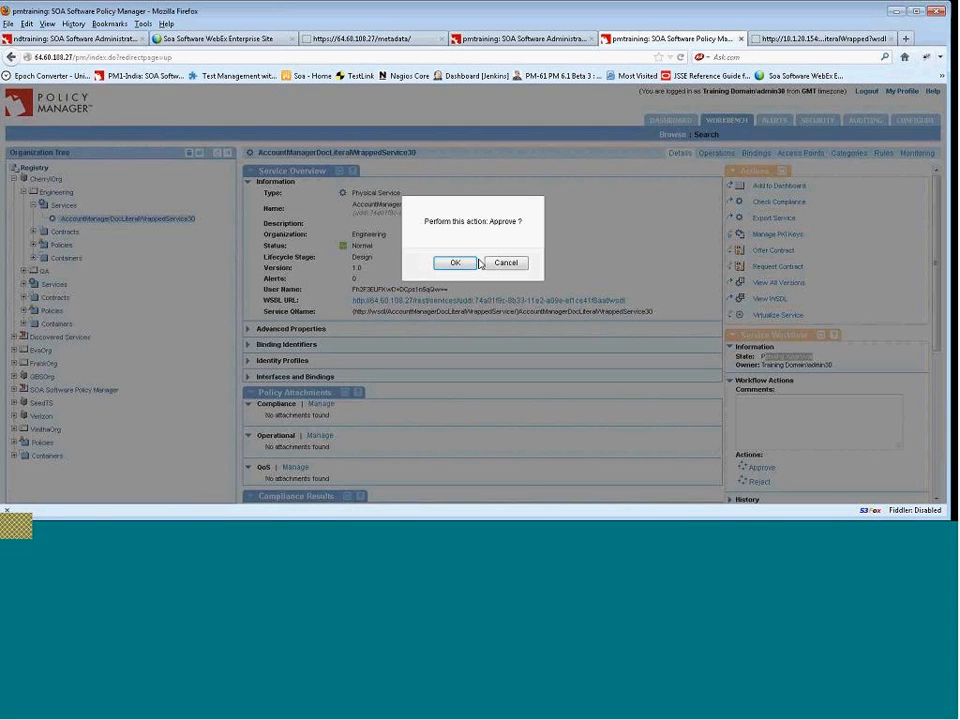
{"action": "left_click", "coordinate": [470, 263]}
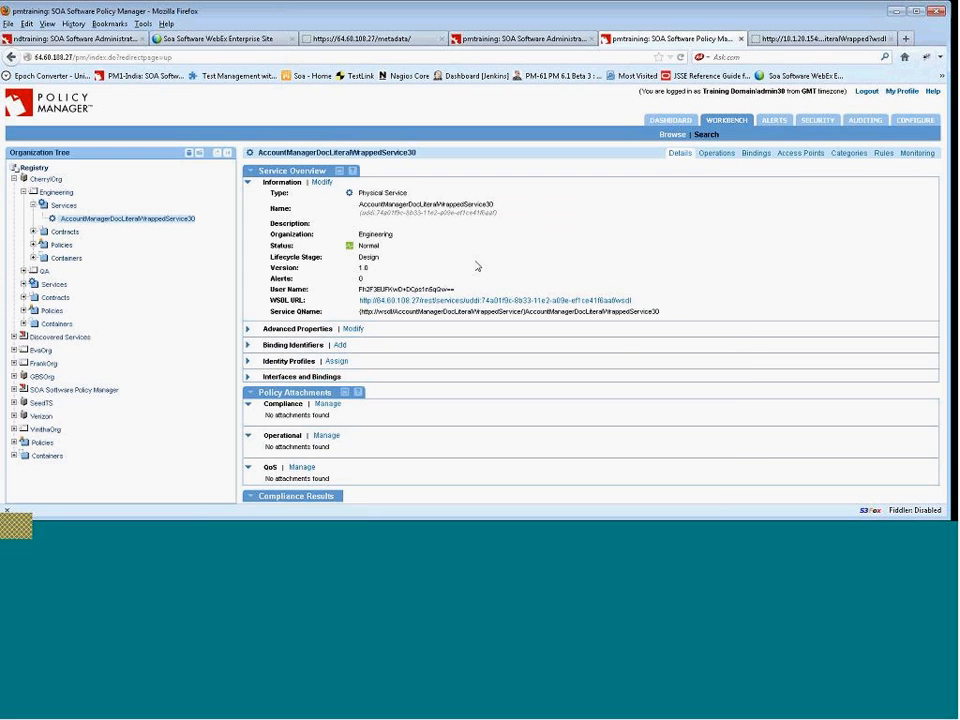
Submit the approved service to Development and confirm.
{"action": "scroll", "coordinate": [602, 306], "scroll_direction": "down", "scroll_amount": 2}
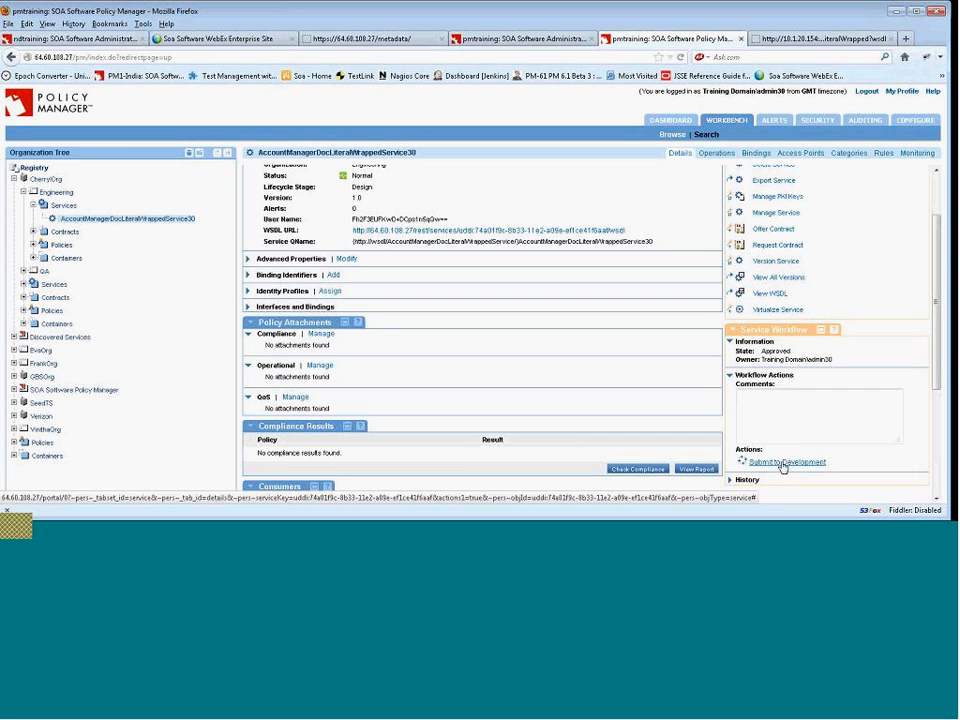
{"action": "left_click", "coordinate": [789, 463]}
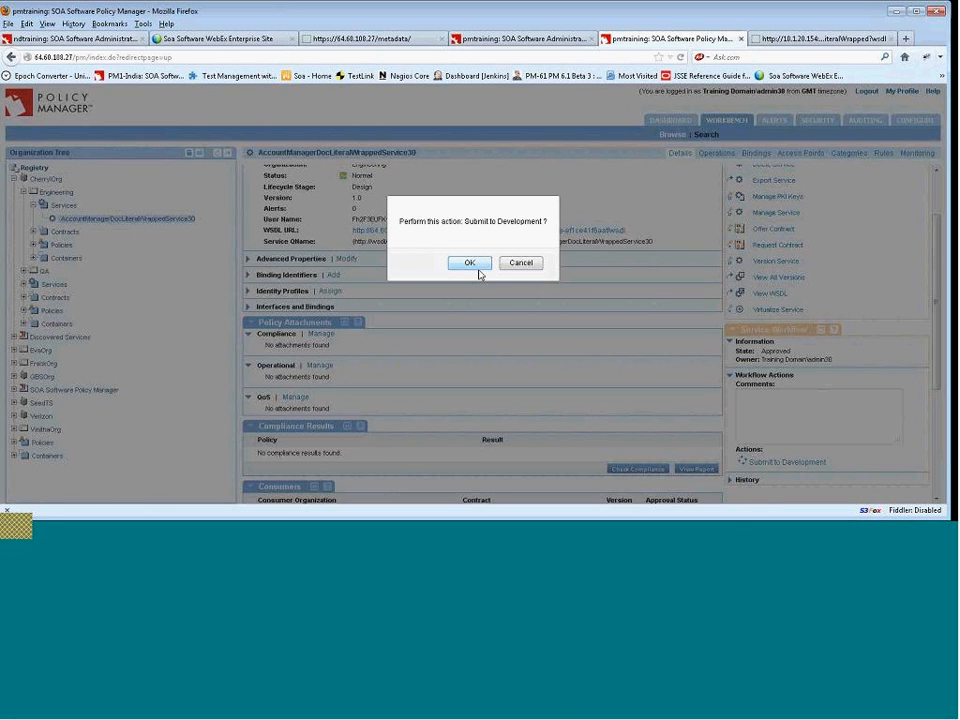
{"action": "left_click", "coordinate": [476, 266]}
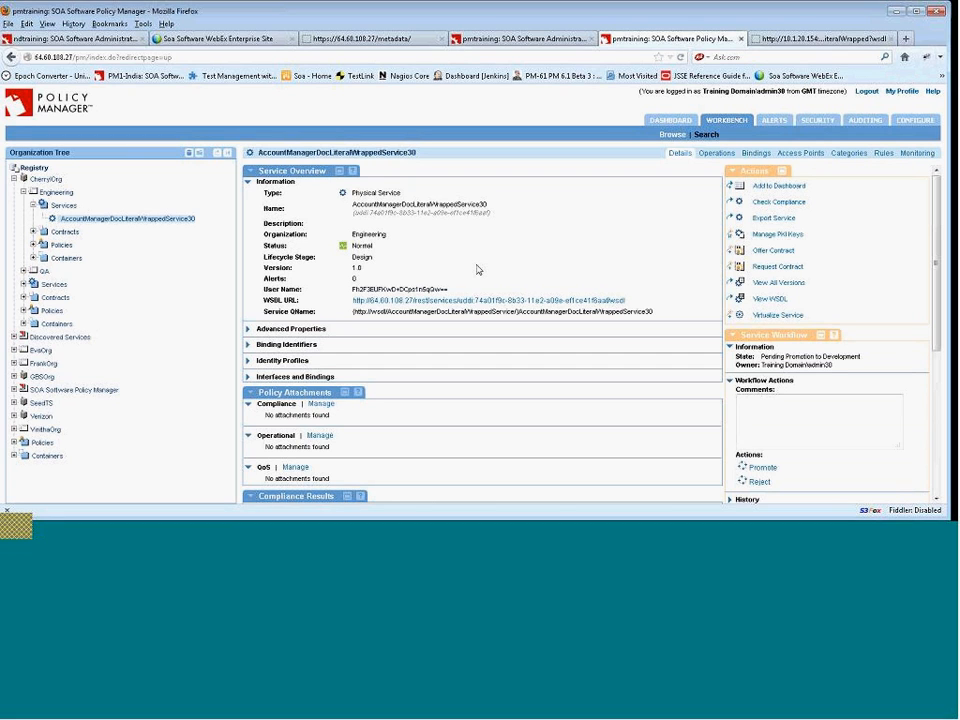
Promote the service to the Development lifecycle stage and confirm.
{"action": "scroll", "coordinate": [484, 270], "scroll_direction": "down", "scroll_amount": 1}
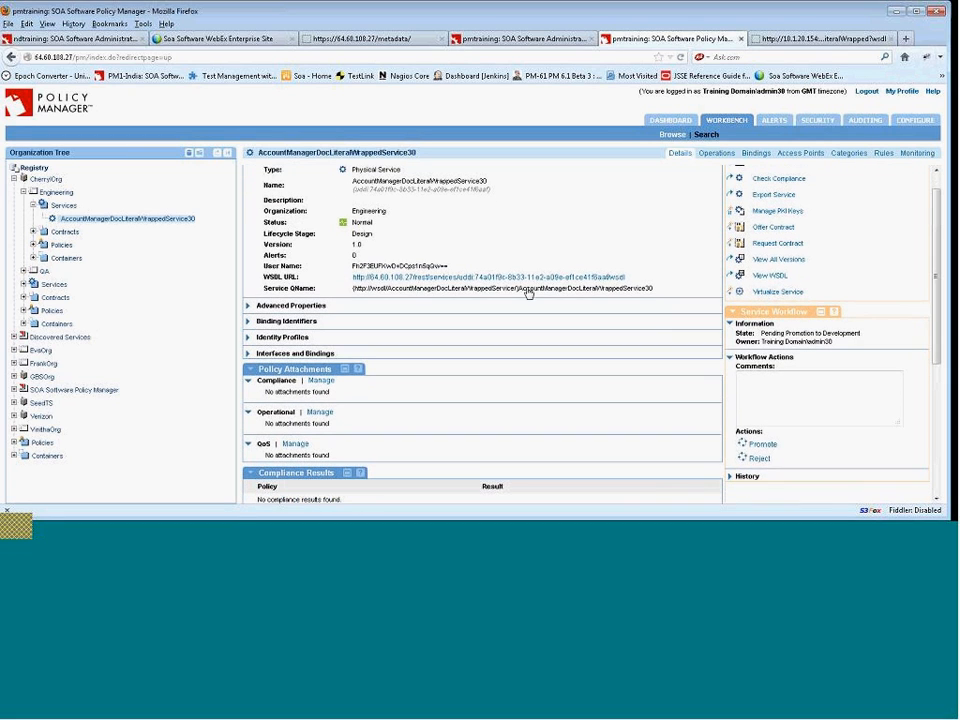
{"action": "left_click", "coordinate": [758, 444]}
{"action": "left_click", "coordinate": [455, 262]}
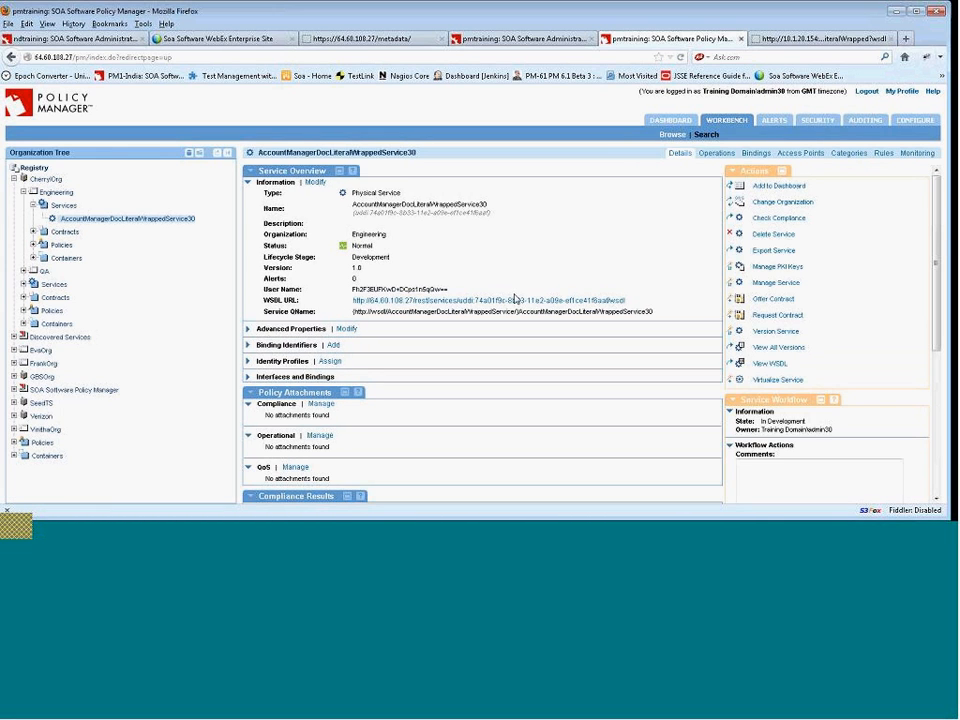
Open the registered WSDL URL in a new tab and compare it with the original WSDL's service endpoint address.
{"action": "left_click_drag", "start_coordinate": [356, 257], "coordinate": [392, 257]}
{"action": "left_click_drag", "start_coordinate": [352, 257], "coordinate": [392, 260]}
{"action": "right_click", "coordinate": [525, 305]}
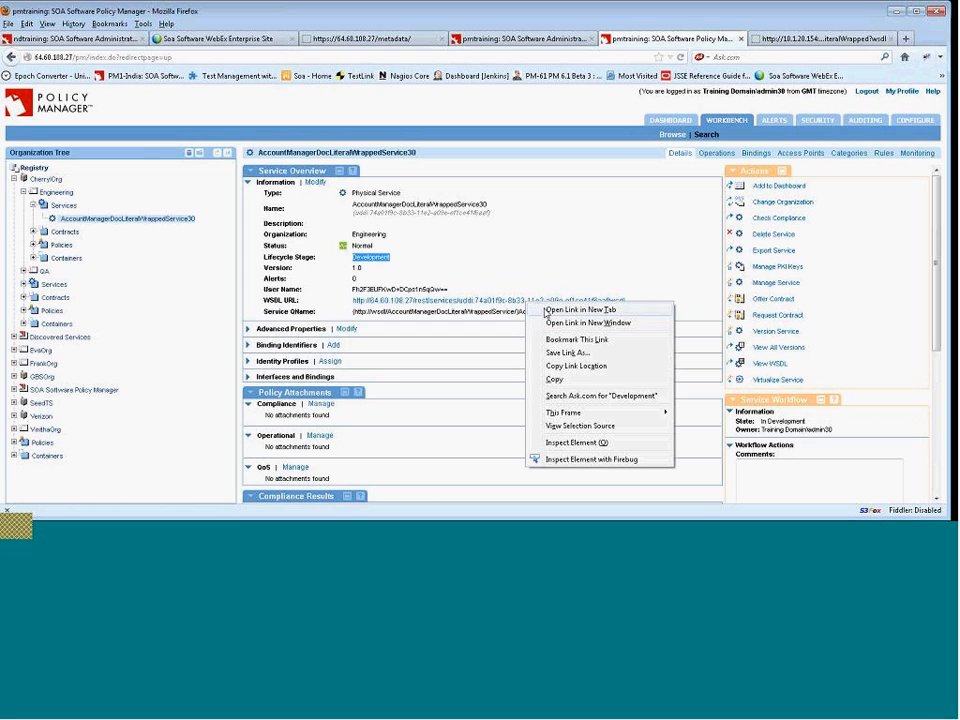
{"action": "left_click", "coordinate": [563, 311]}
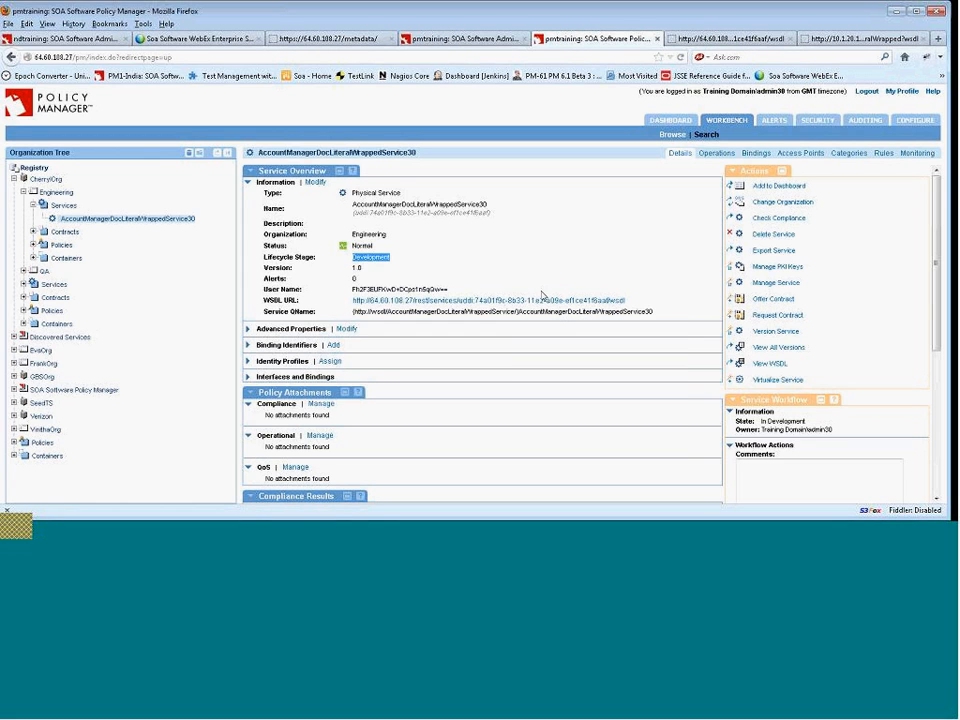
{"action": "left_click", "coordinate": [862, 38]}
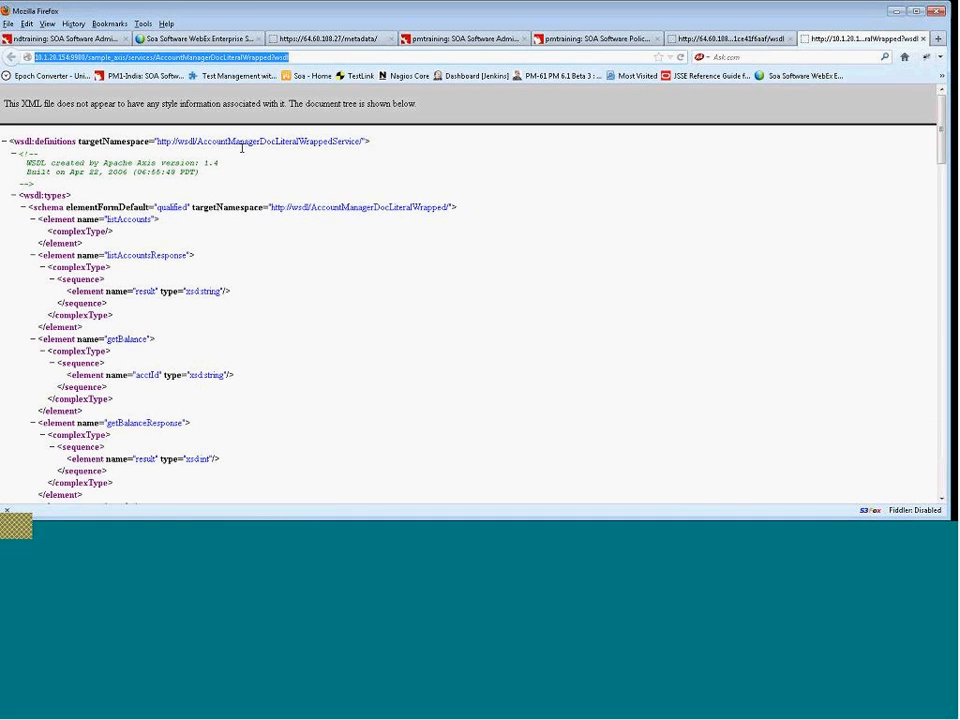
{"action": "scroll", "coordinate": [241, 148], "scroll_direction": "down", "scroll_amount": 7}
{"action": "scroll", "coordinate": [241, 150], "scroll_direction": "down", "scroll_amount": 20}
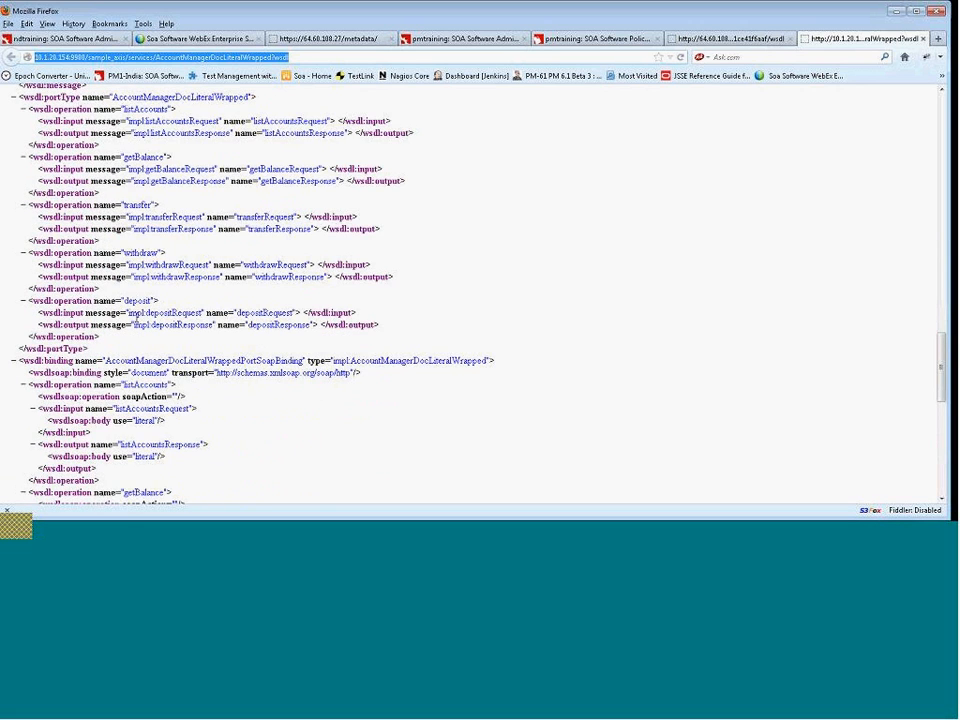
{"action": "scroll", "coordinate": [139, 321], "scroll_direction": "down", "scroll_amount": 9}
{"action": "scroll", "coordinate": [140, 320], "scroll_direction": "down", "scroll_amount": 5}
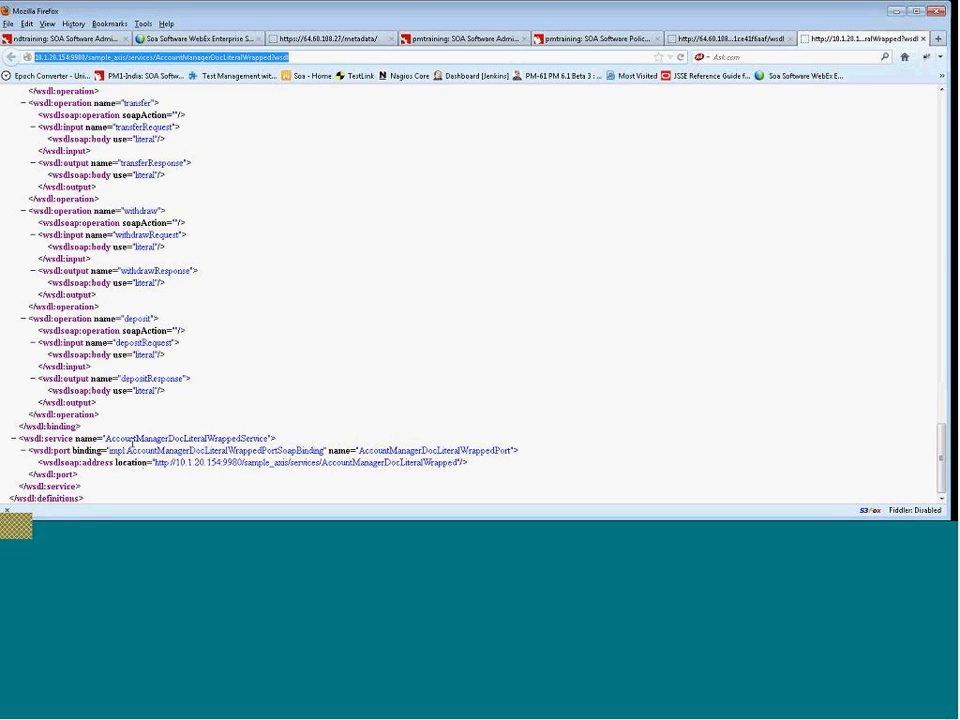
{"action": "left_click_drag", "start_coordinate": [157, 463], "coordinate": [463, 464]}
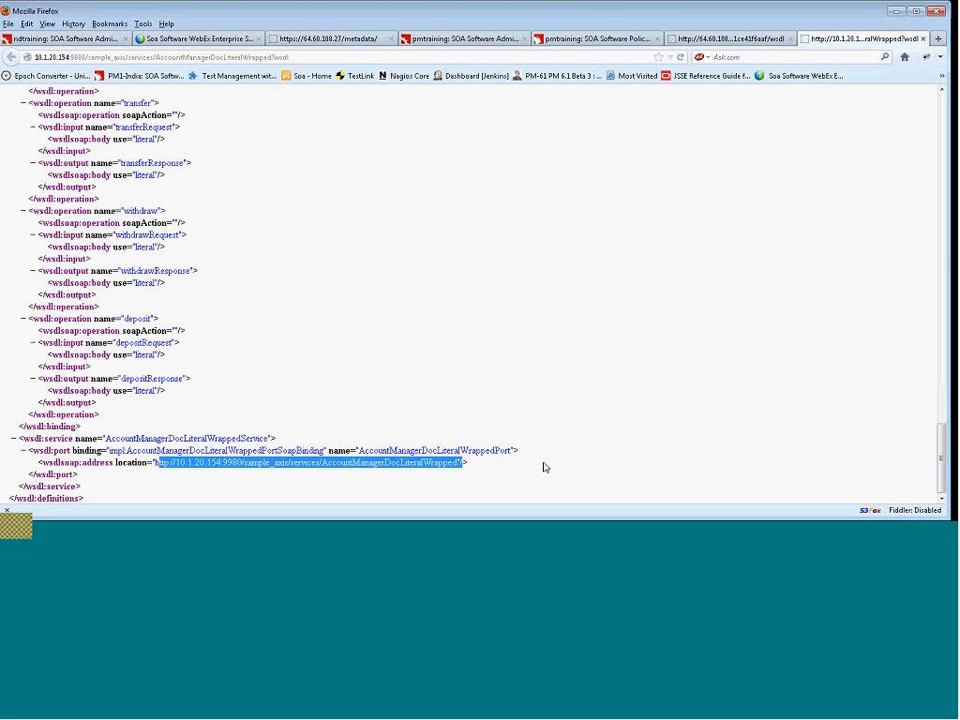
{"action": "scroll", "coordinate": [544, 467], "scroll_direction": "up", "scroll_amount": 6}
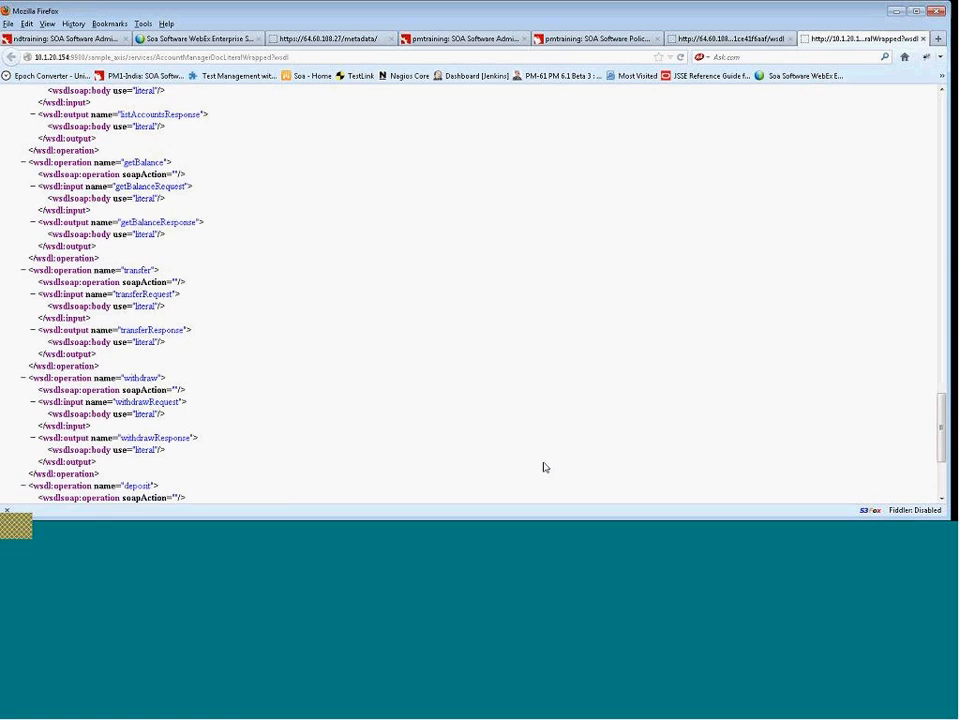
{"action": "scroll", "coordinate": [544, 467], "scroll_direction": "up", "scroll_amount": 6}
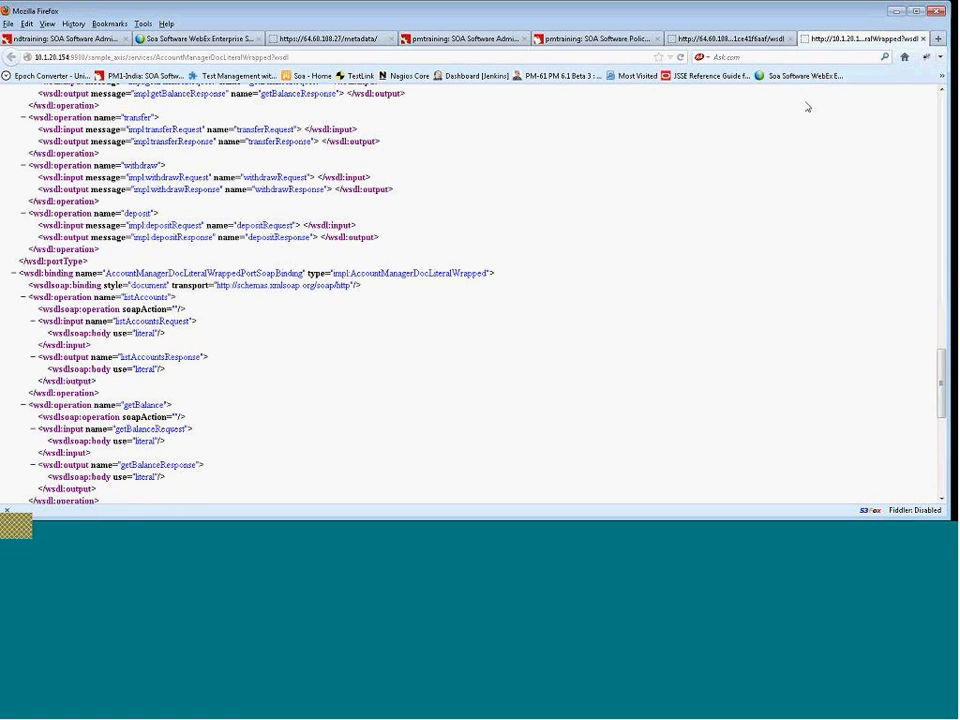
{"action": "left_click", "coordinate": [722, 41]}
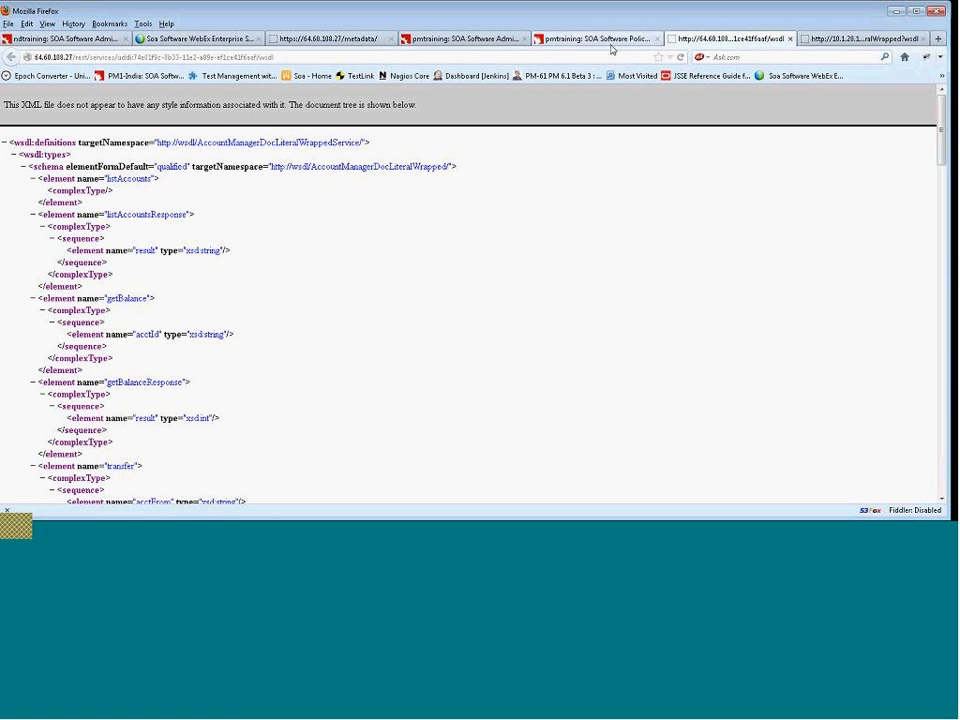
{"action": "scroll", "coordinate": [548, 193], "scroll_direction": "down", "scroll_amount": 15}
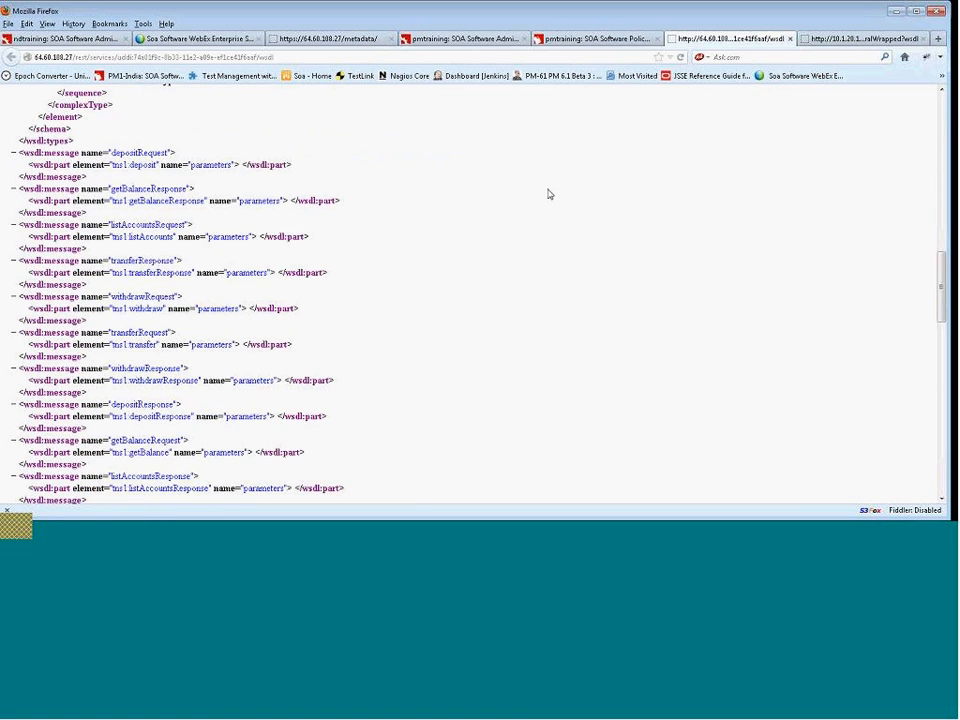
{"action": "scroll", "coordinate": [548, 193], "scroll_direction": "down", "scroll_amount": 12}
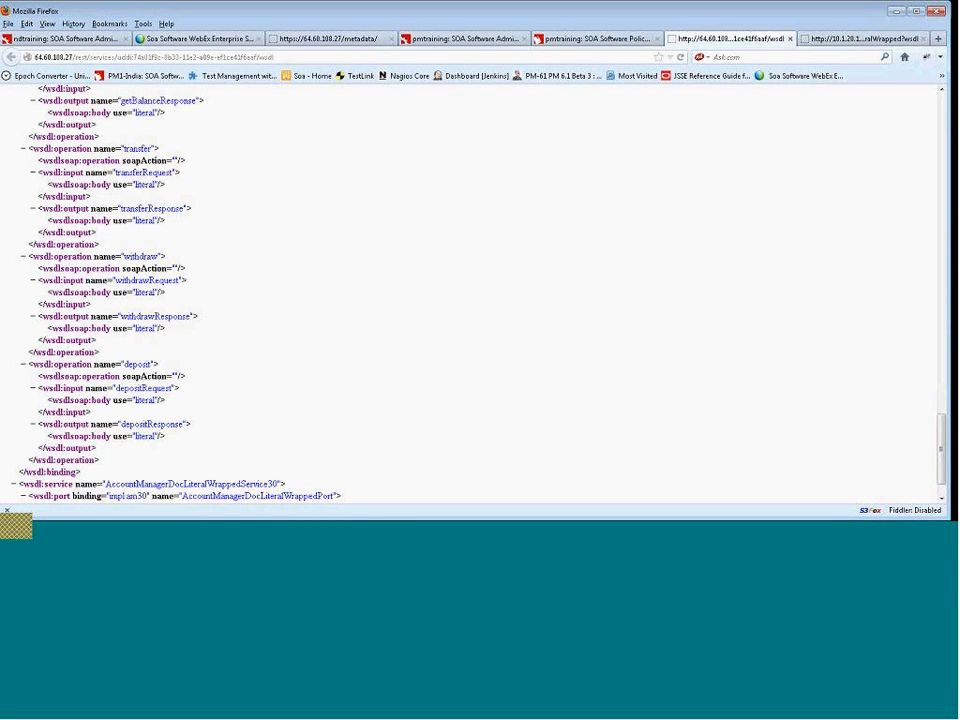
Close both WSDL tabs and review the service's workflow, categories and metadata sections.
{"action": "left_click", "coordinate": [592, 40]}
{"action": "left_click", "coordinate": [790, 38]}
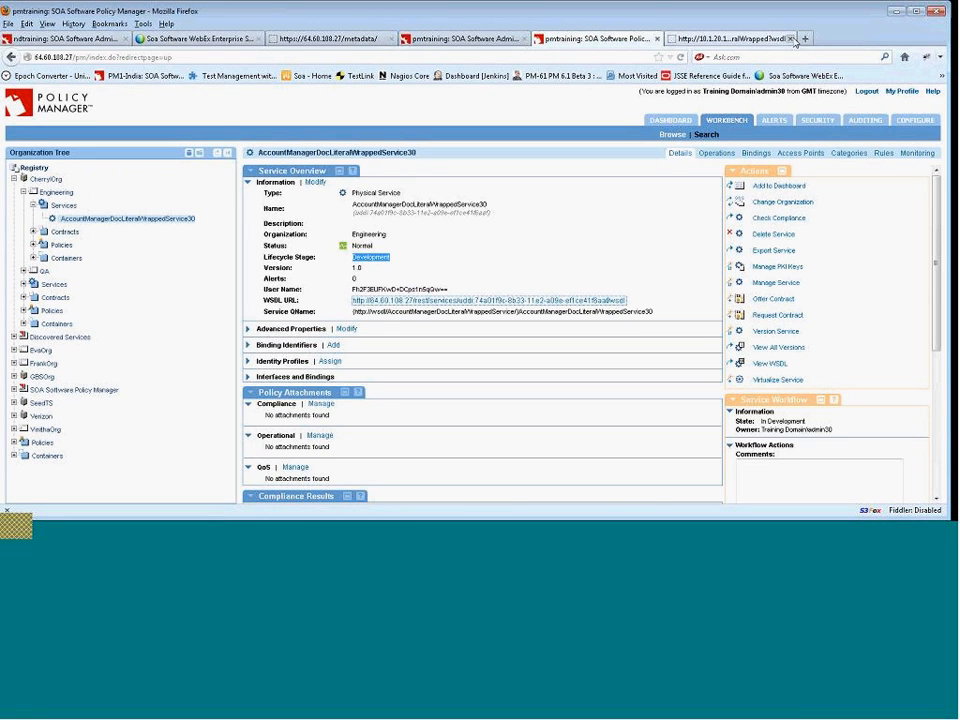
{"action": "left_click", "coordinate": [790, 39]}
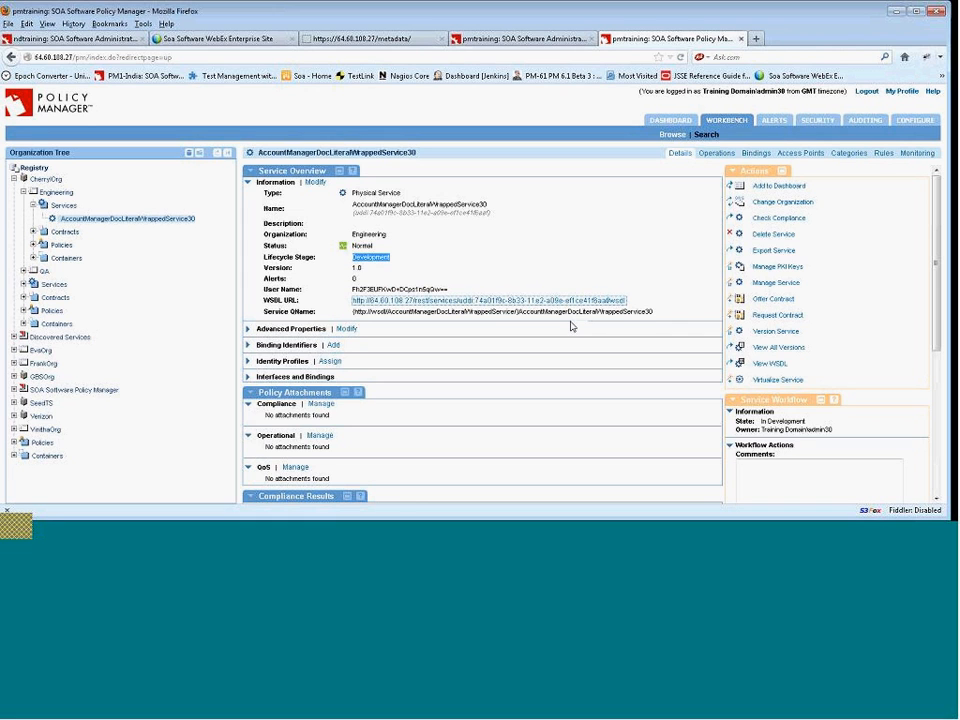
{"action": "scroll", "coordinate": [571, 326], "scroll_direction": "down", "scroll_amount": 3}
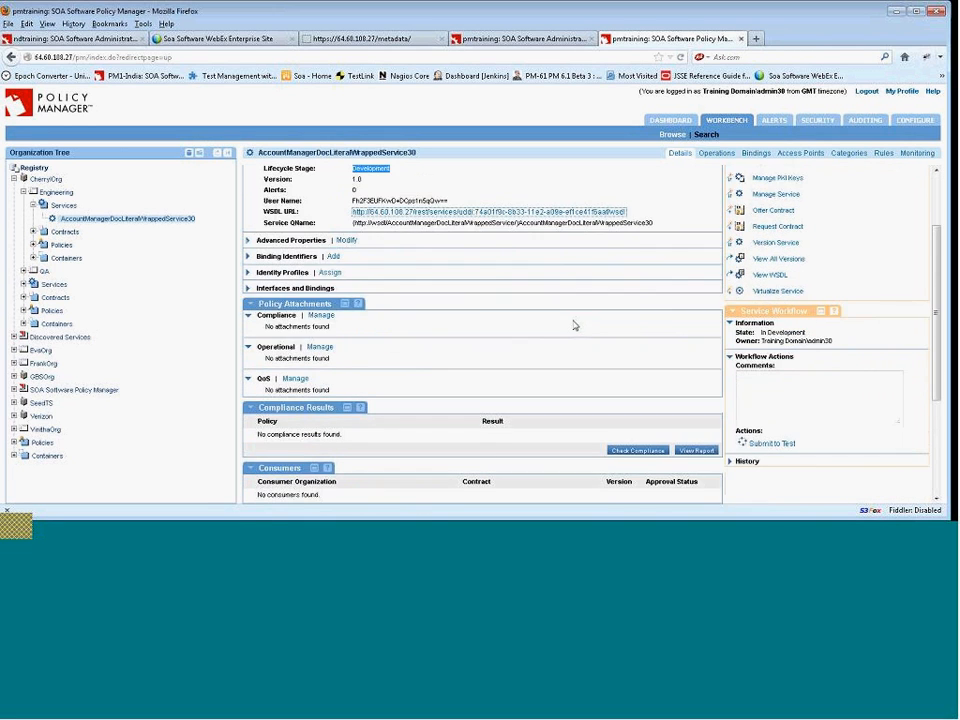
{"action": "scroll", "coordinate": [574, 326], "scroll_direction": "down", "scroll_amount": 3}
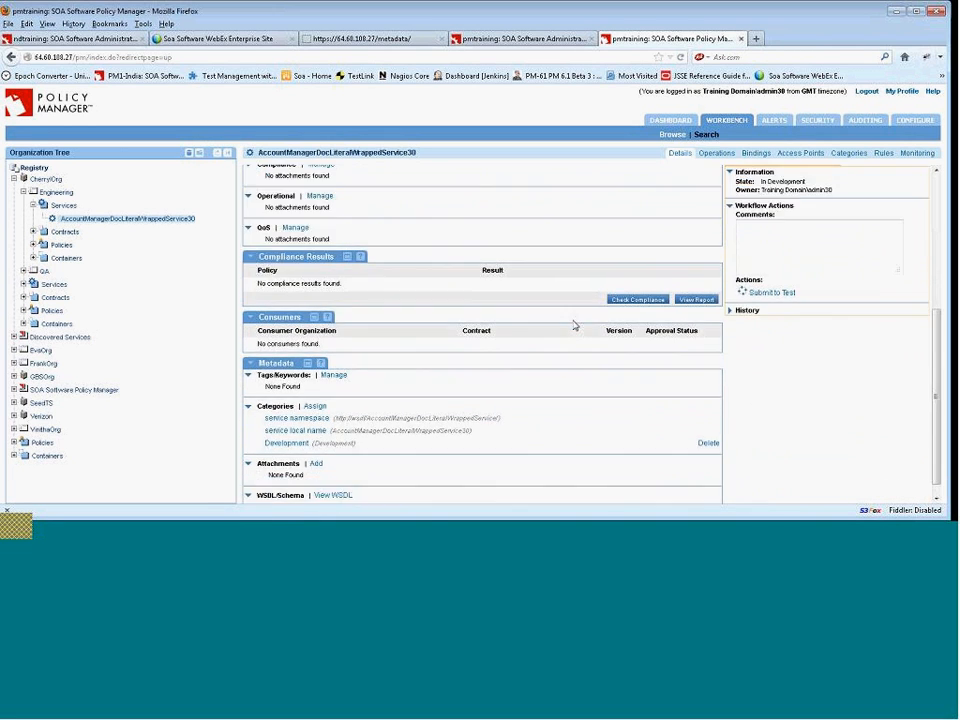
{"action": "scroll", "coordinate": [576, 321], "scroll_direction": "up", "scroll_amount": 1}
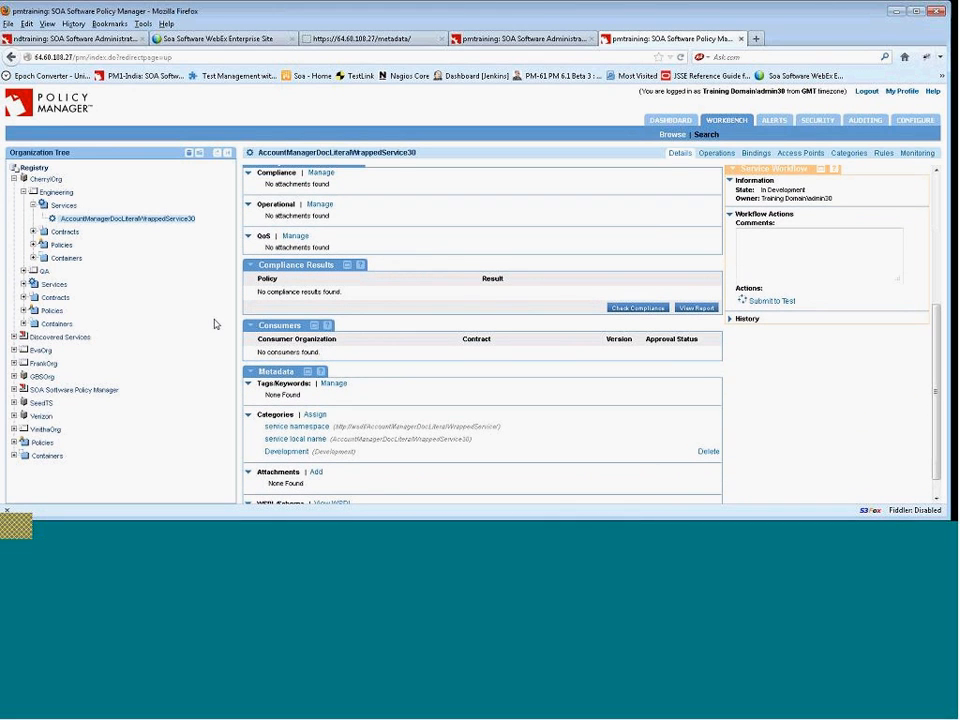
{"action": "scroll", "coordinate": [393, 375], "scroll_direction": "up", "scroll_amount": 2}
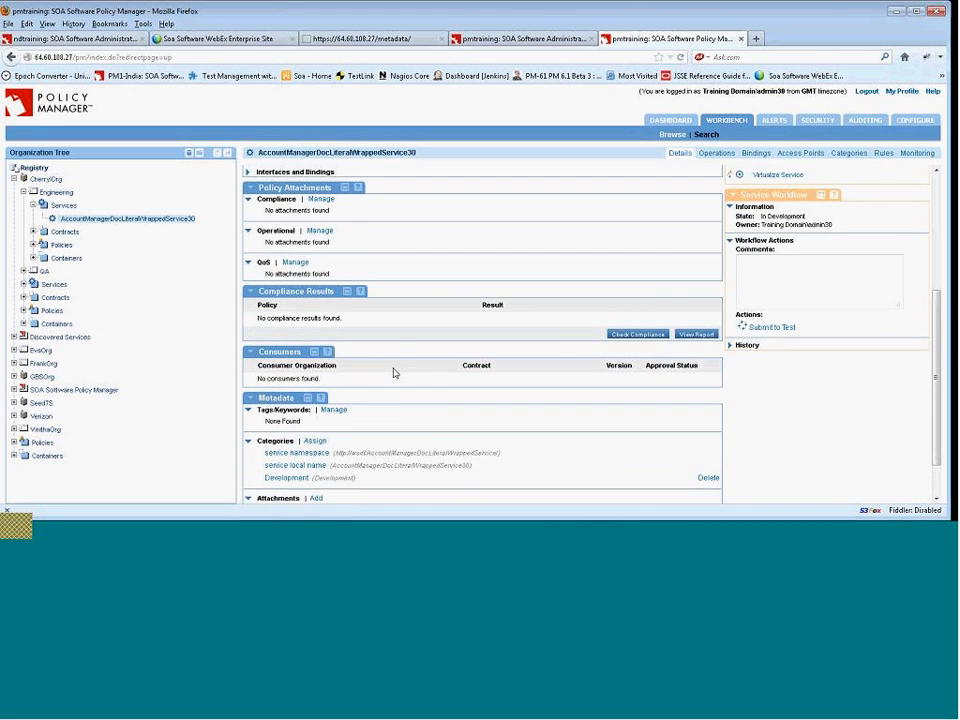
{"action": "scroll", "coordinate": [394, 369], "scroll_direction": "up", "scroll_amount": 4}
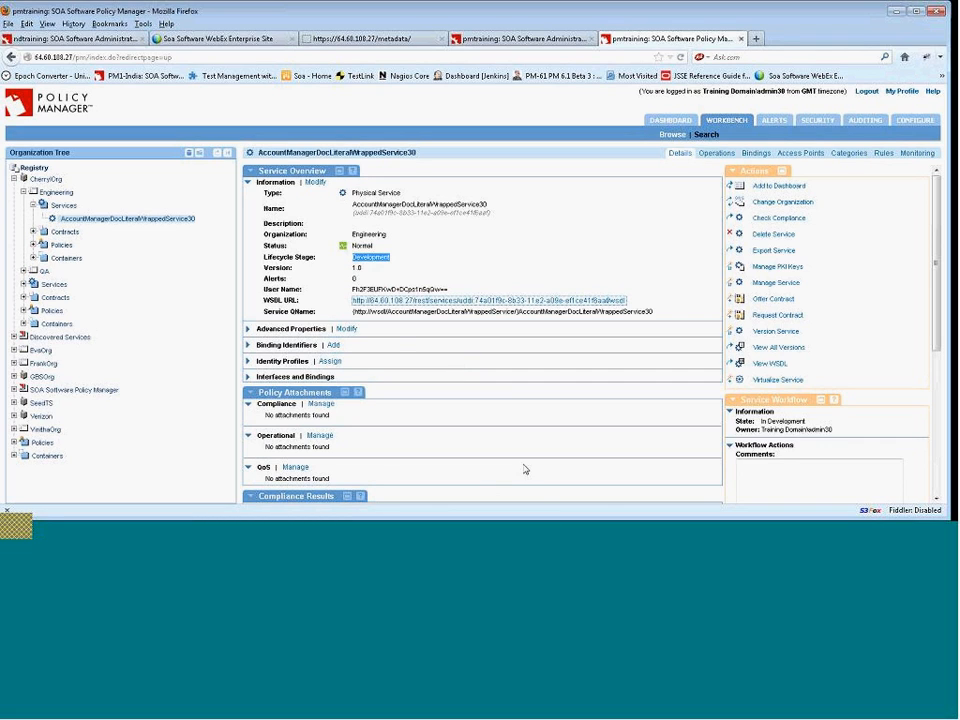
{"action": "left_click", "coordinate": [596, 533]}
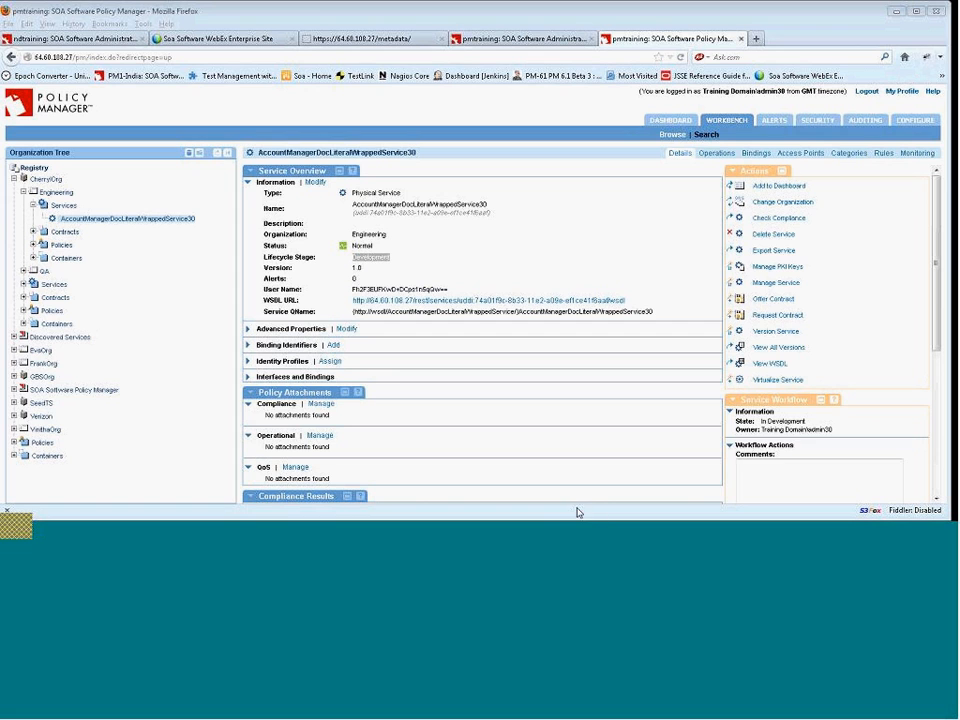
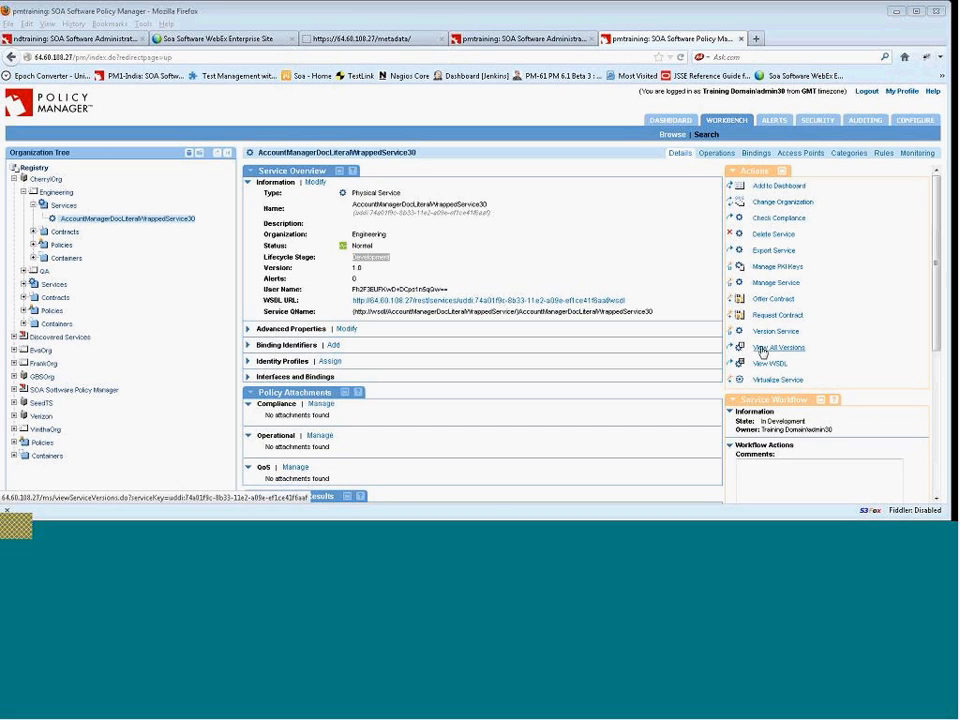
Browse the Engineering services of GBSOrg and SeedTS and inspect the SeedTS AccountManager service's details and workflow.
{"action": "left_click", "coordinate": [14, 376]}
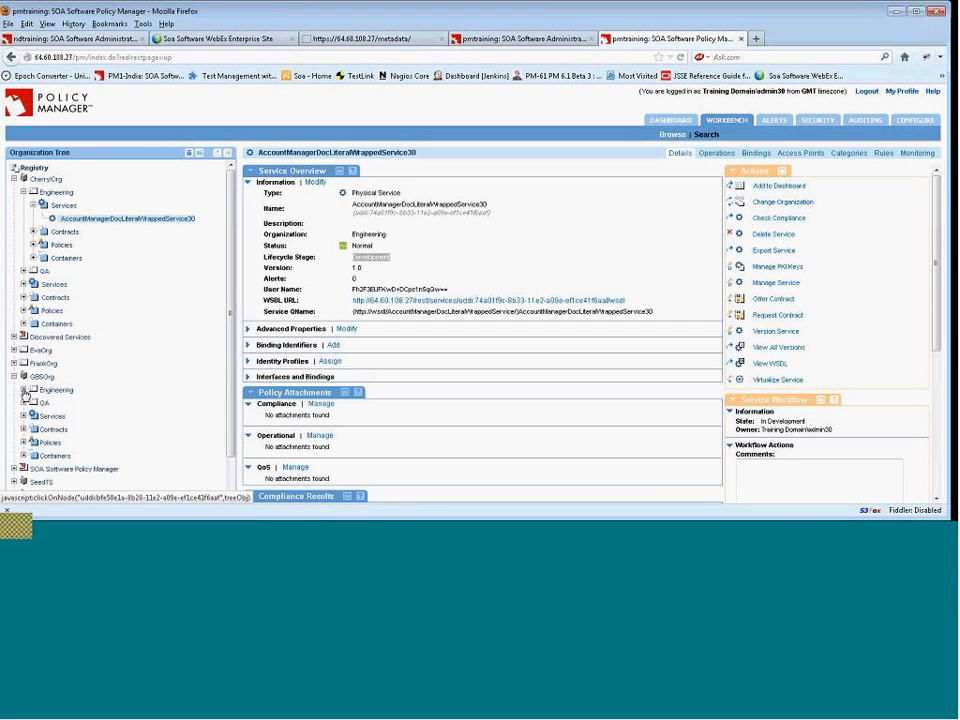
{"action": "left_click", "coordinate": [24, 391]}
{"action": "left_click", "coordinate": [60, 403]}
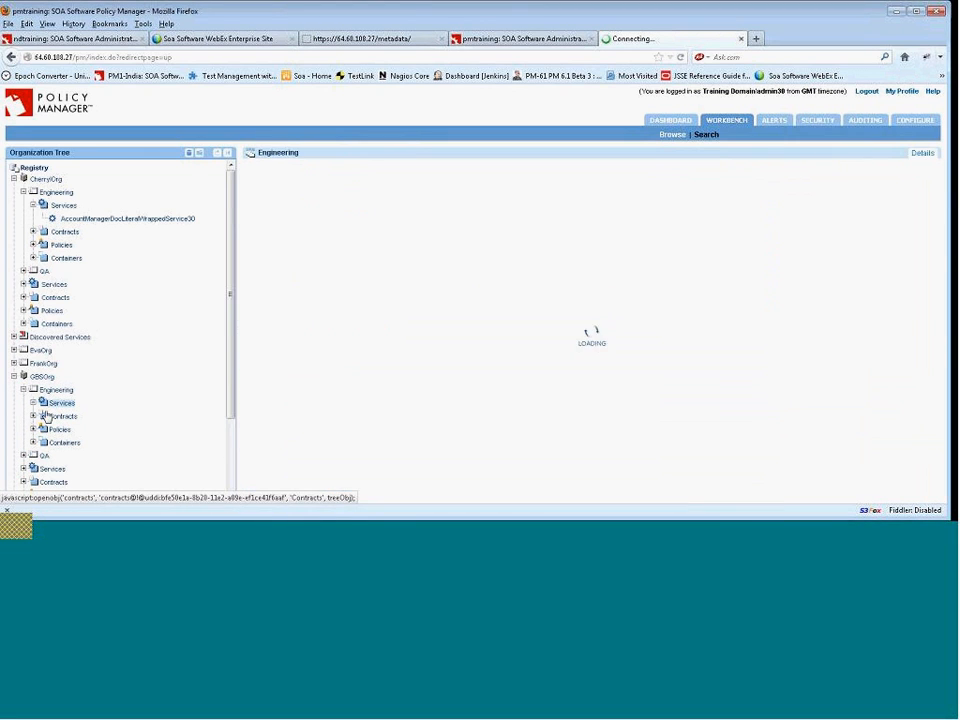
{"action": "left_click", "coordinate": [14, 376]}
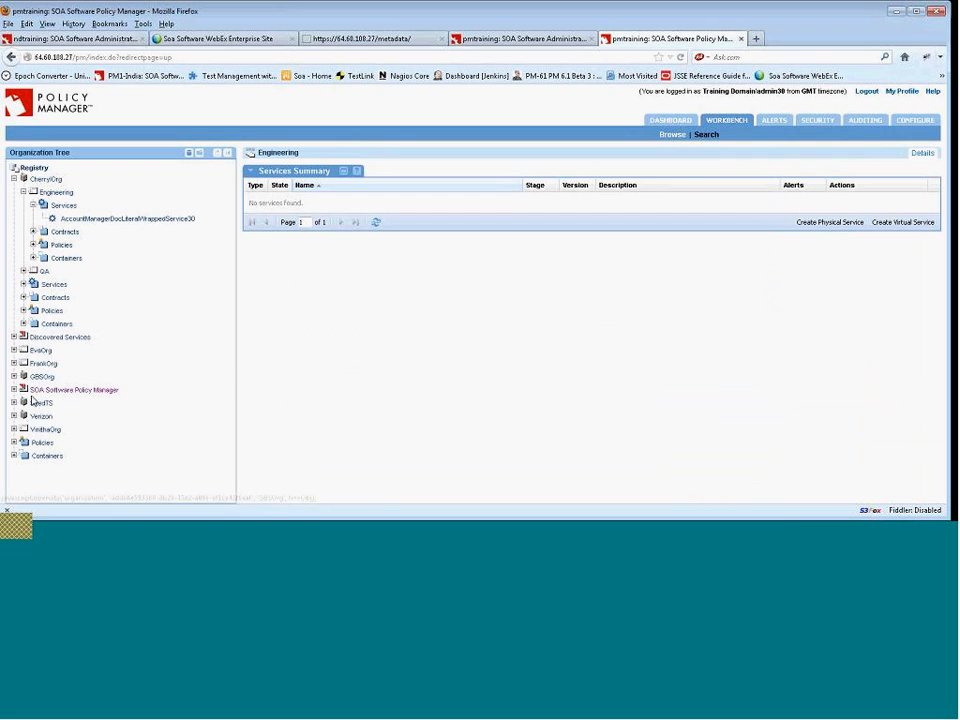
{"action": "left_click", "coordinate": [14, 402]}
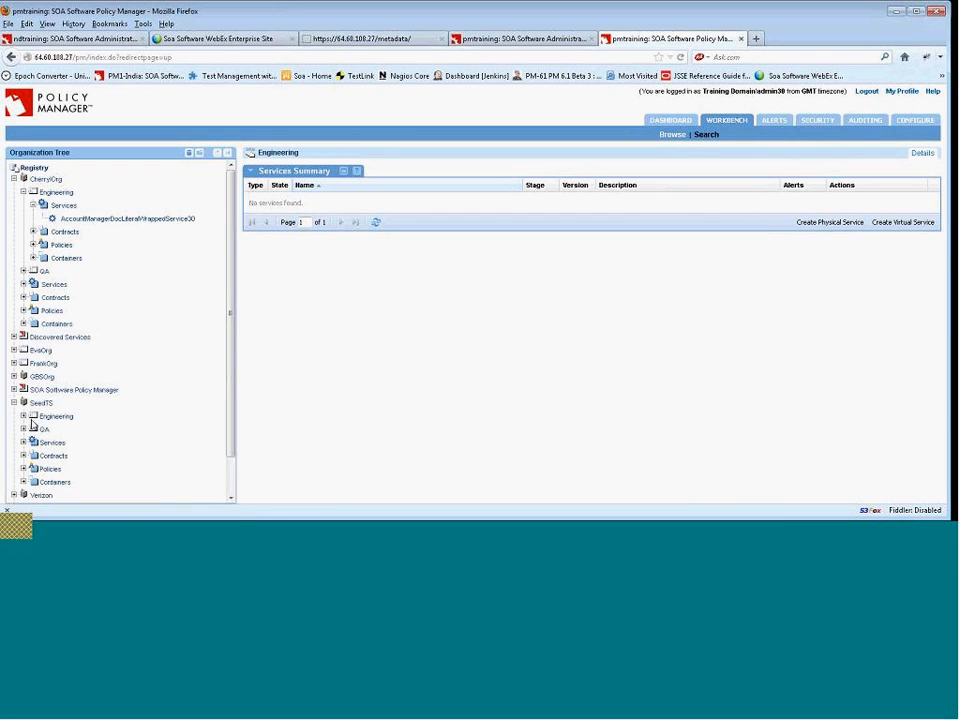
{"action": "left_click", "coordinate": [24, 415]}
{"action": "left_click", "coordinate": [62, 429]}
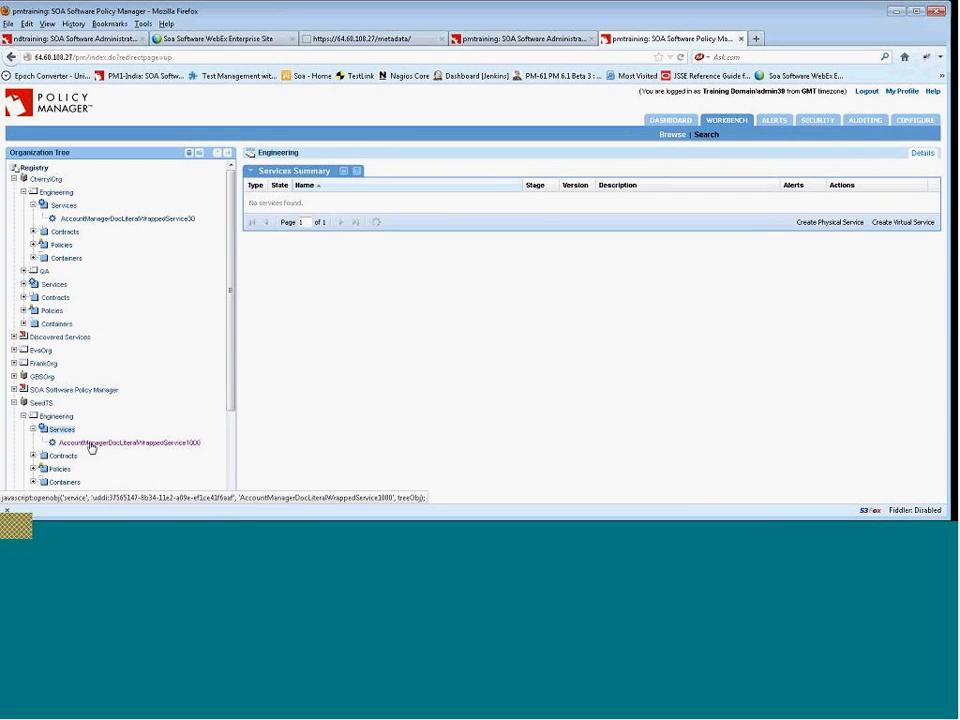
{"action": "left_click", "coordinate": [90, 446]}
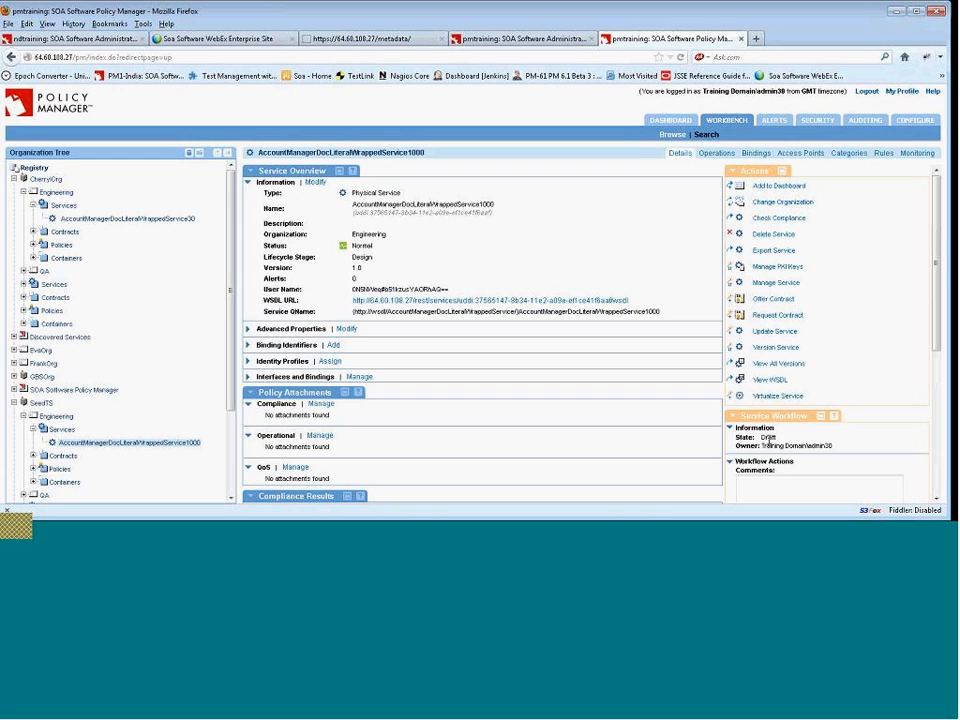
{"action": "double_click", "coordinate": [766, 438]}
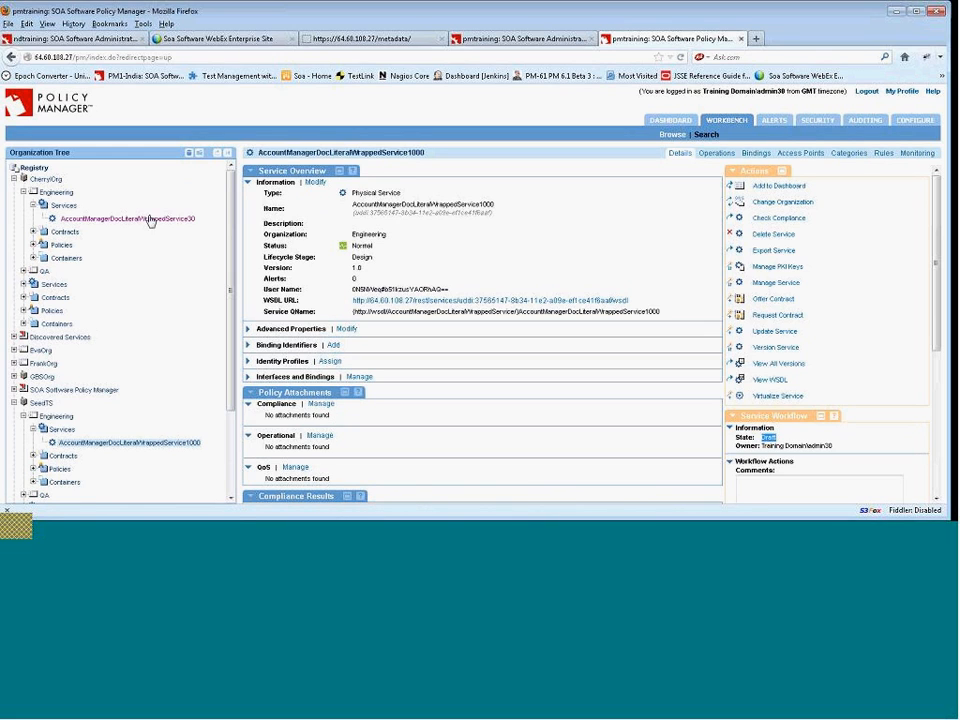
{"action": "left_click", "coordinate": [600, 531]}
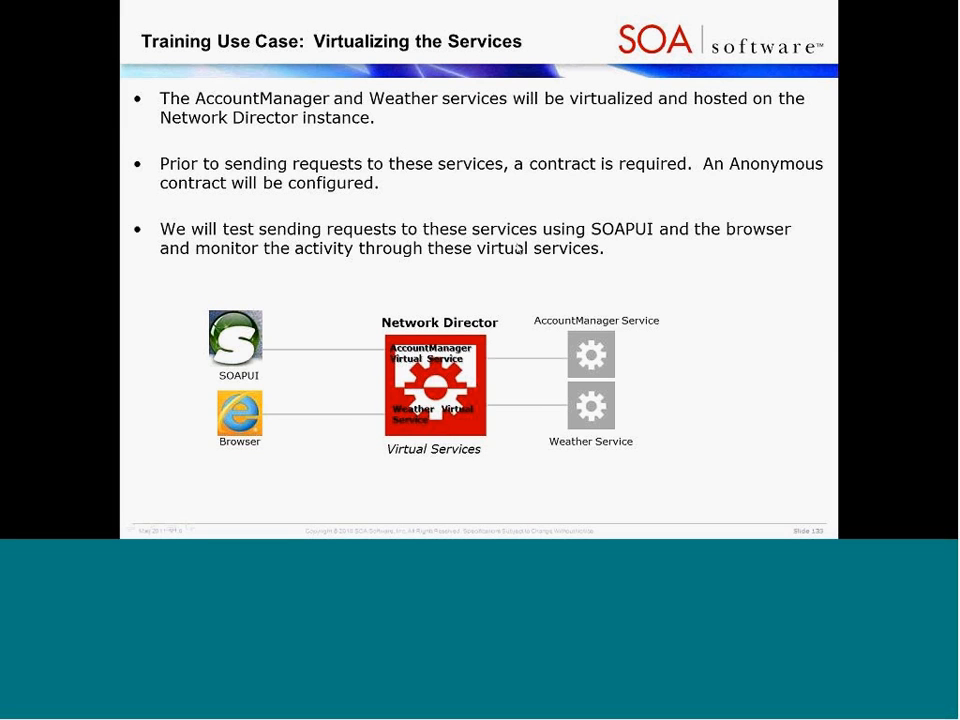
{"action": "key", "text": "alt+Tab"}
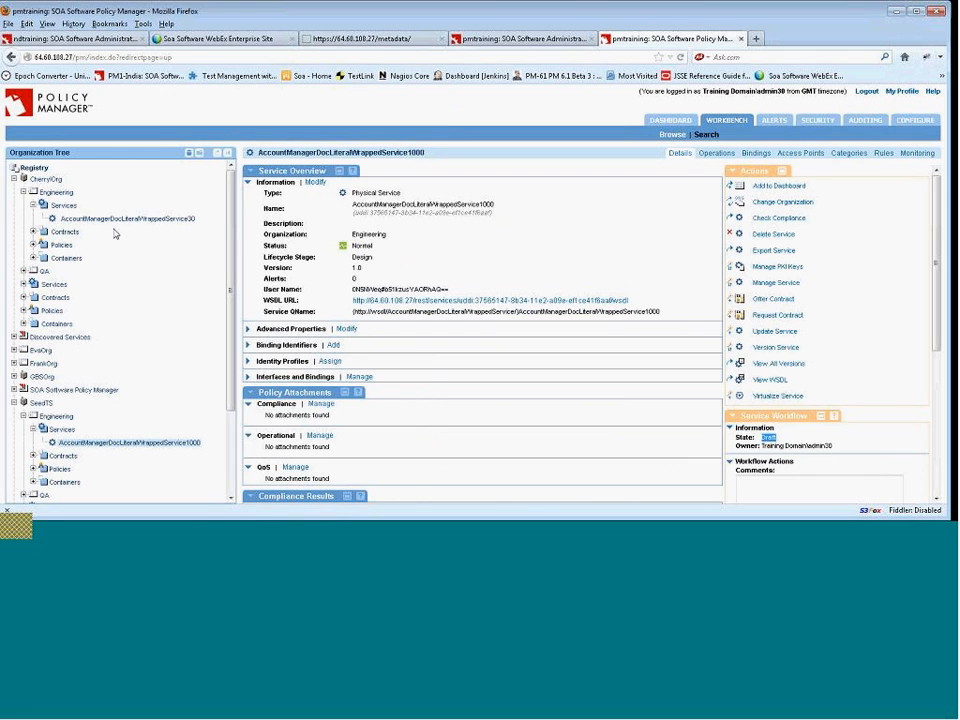
Open AccountManagerDocLiteralWrappedService30 and start the Virtualize Service wizard, keeping the default virtual service properties and Engineering provider.
{"action": "left_click", "coordinate": [137, 220]}
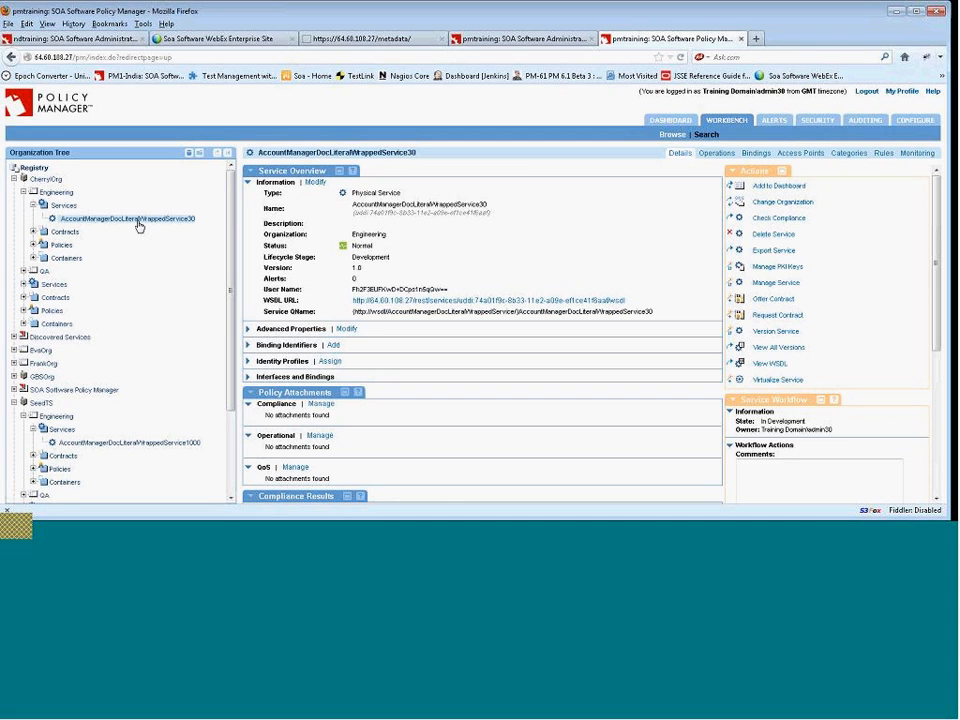
{"action": "left_click", "coordinate": [777, 379]}
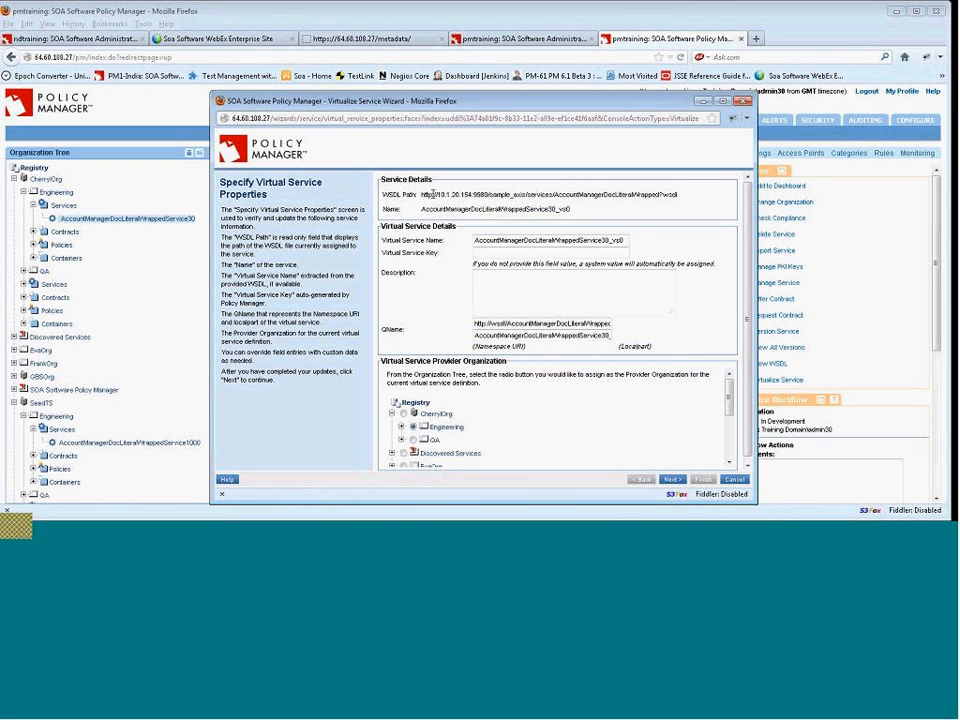
{"action": "left_click_drag", "start_coordinate": [459, 100], "coordinate": [364, 45]}
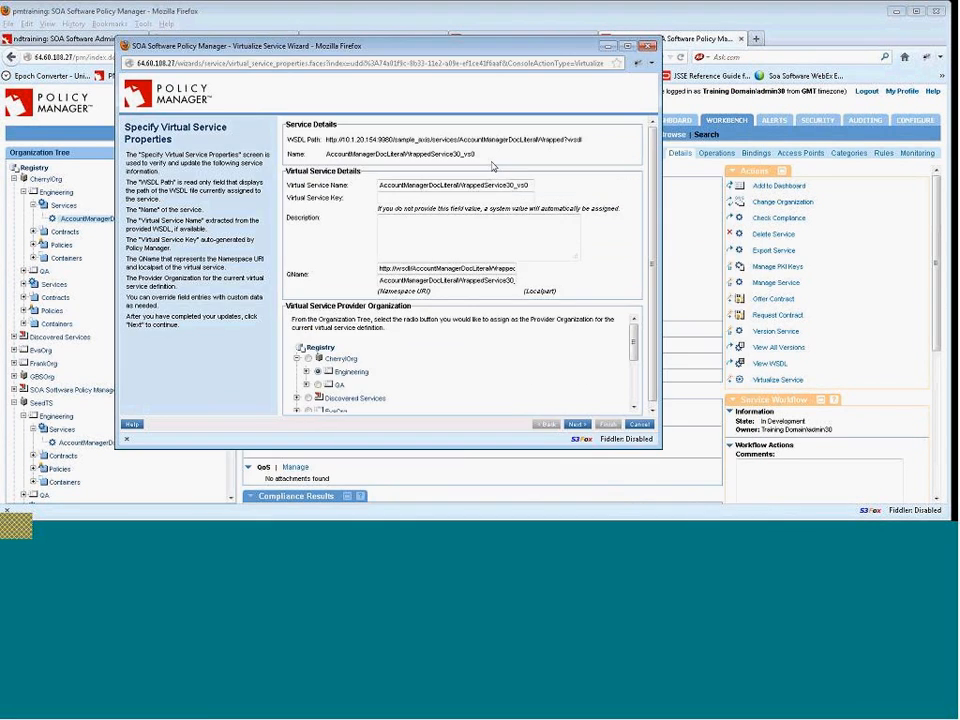
{"action": "left_click_drag", "start_coordinate": [529, 185], "coordinate": [368, 178]}
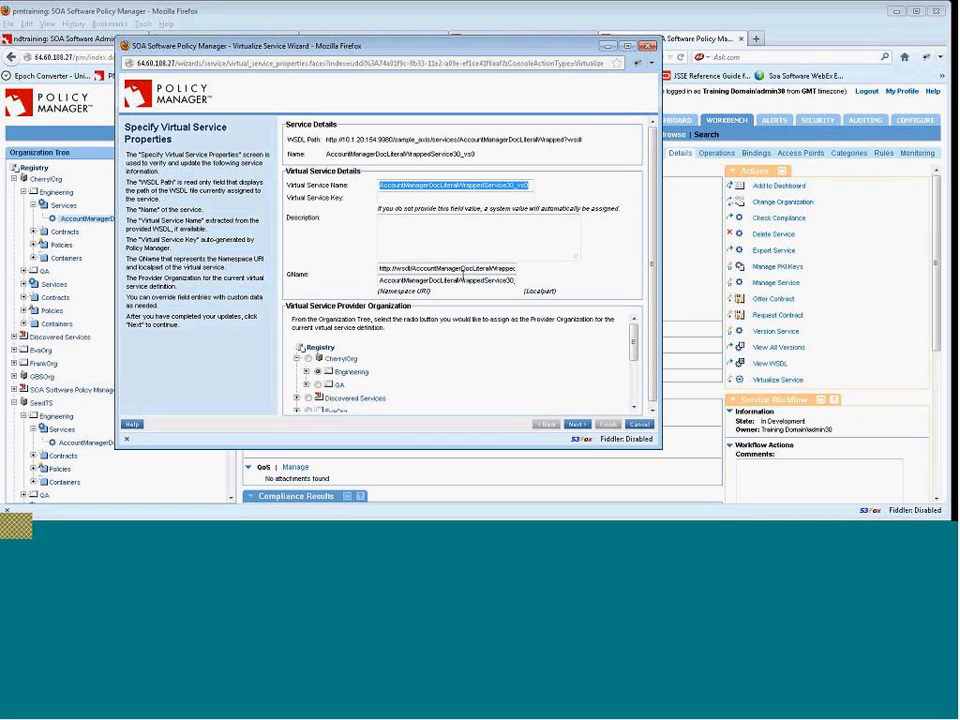
{"action": "left_click_drag", "start_coordinate": [459, 279], "coordinate": [550, 284]}
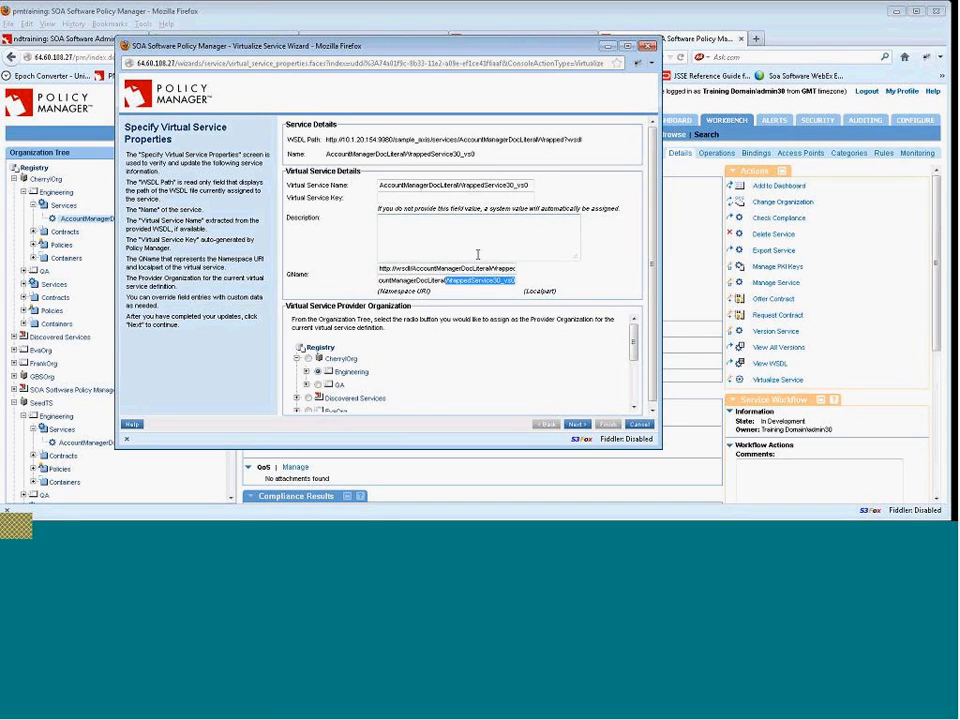
{"action": "double_click", "coordinate": [490, 182]}
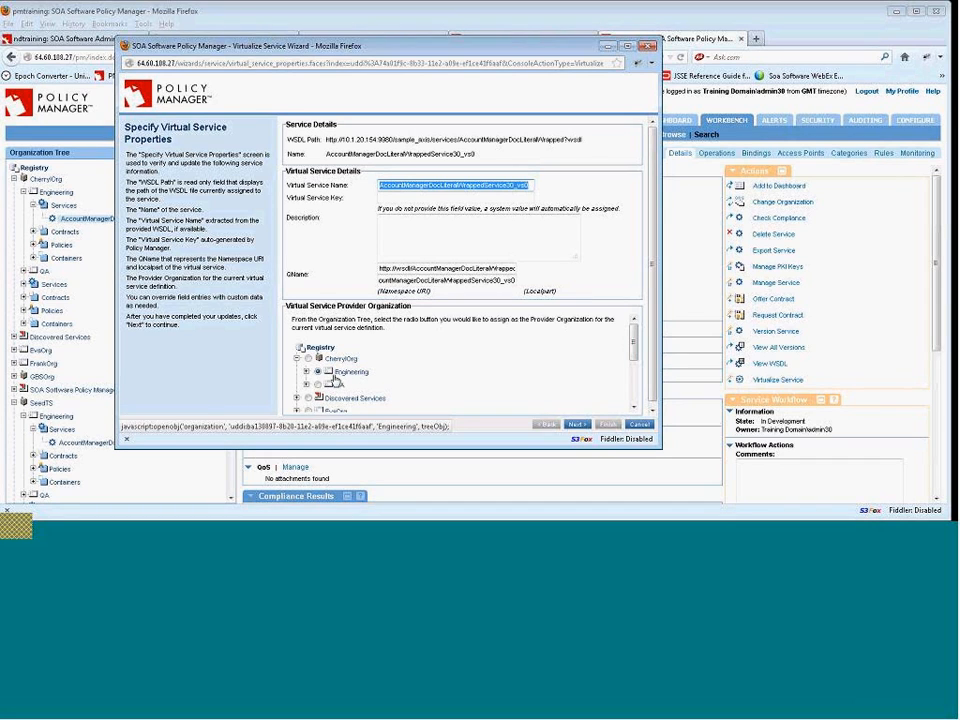
{"action": "left_click", "coordinate": [578, 425]}
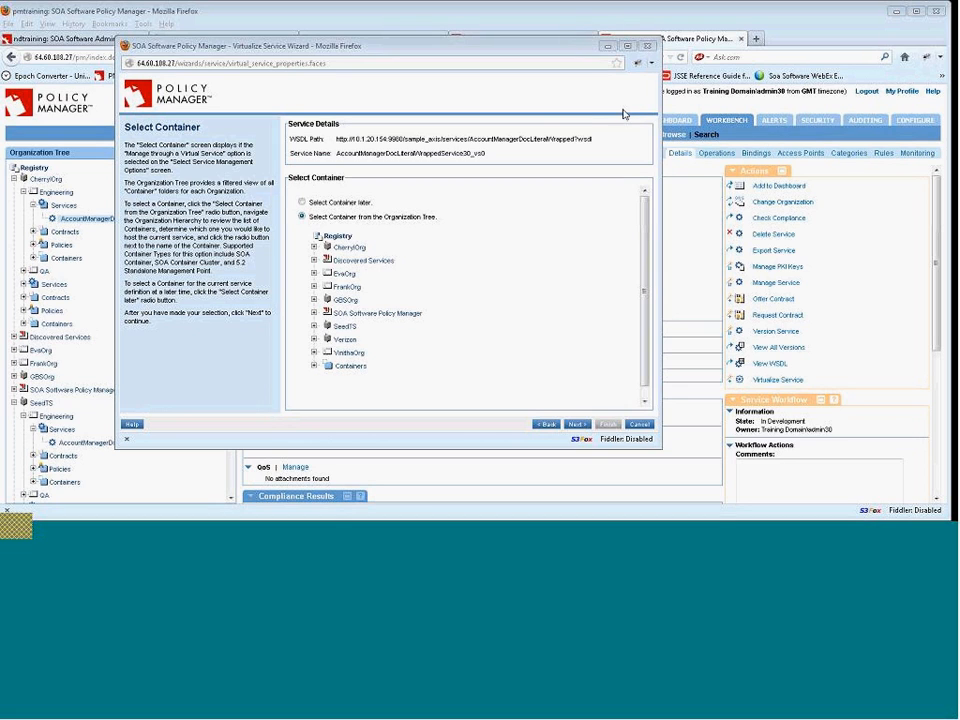
Select the ndtraining container from the organization tree to host the virtual service.
{"action": "left_click", "coordinate": [313, 367]}
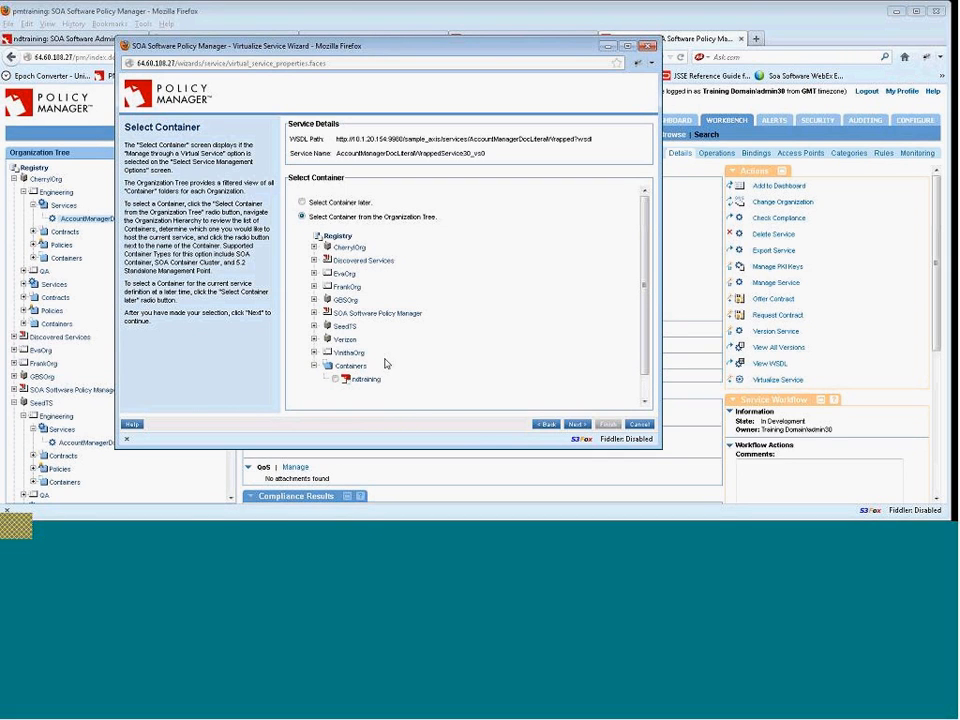
{"action": "left_click", "coordinate": [336, 379]}
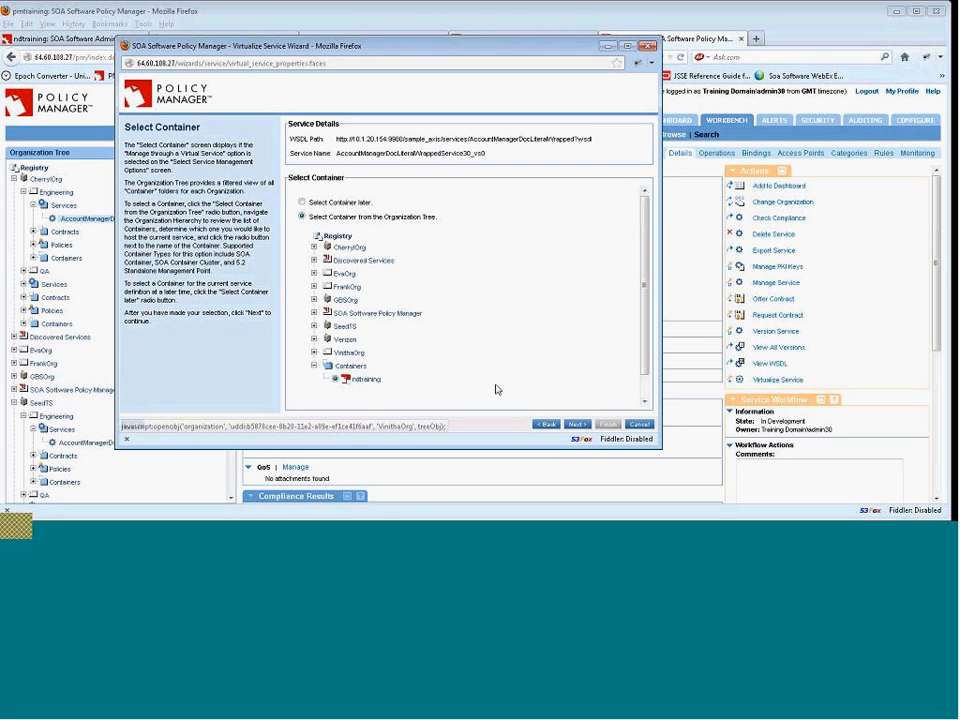
{"action": "left_click", "coordinate": [577, 428]}
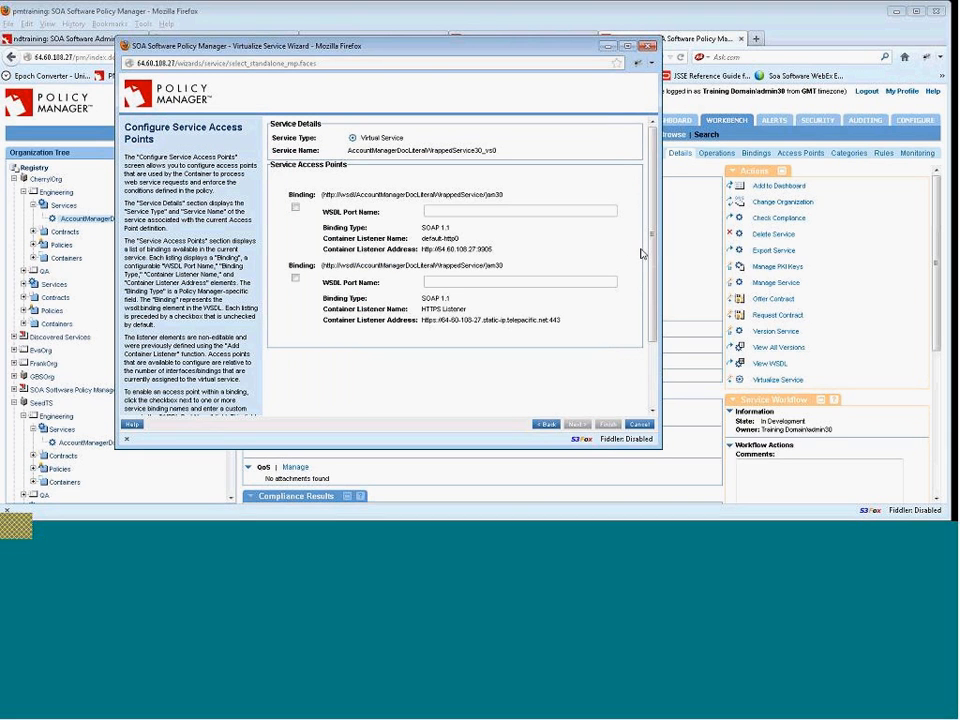
Enable both binding access points and name their WSDL ports am30http and am30https.
{"action": "mouse_move", "coordinate": [651, 253]}
{"action": "left_mouse_down"}
{"action": "mouse_move", "coordinate": [653, 281]}
{"action": "mouse_move", "coordinate": [651, 254]}
{"action": "left_mouse_up"}
{"action": "left_click_drag", "start_coordinate": [421, 238], "coordinate": [470, 245]}
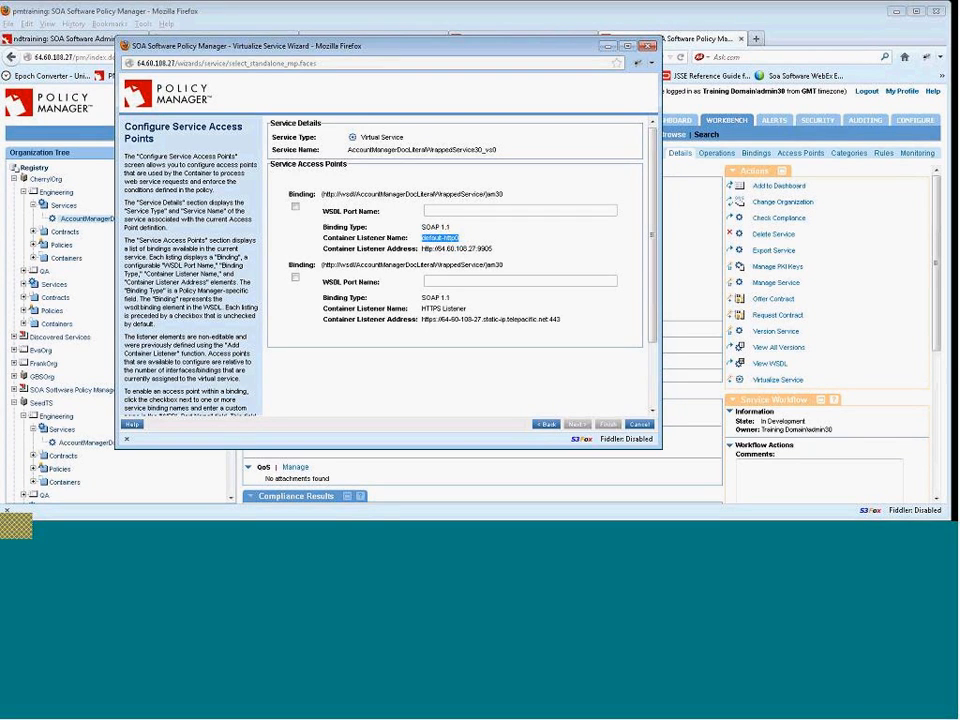
{"action": "left_click_drag", "start_coordinate": [421, 309], "coordinate": [488, 313]}
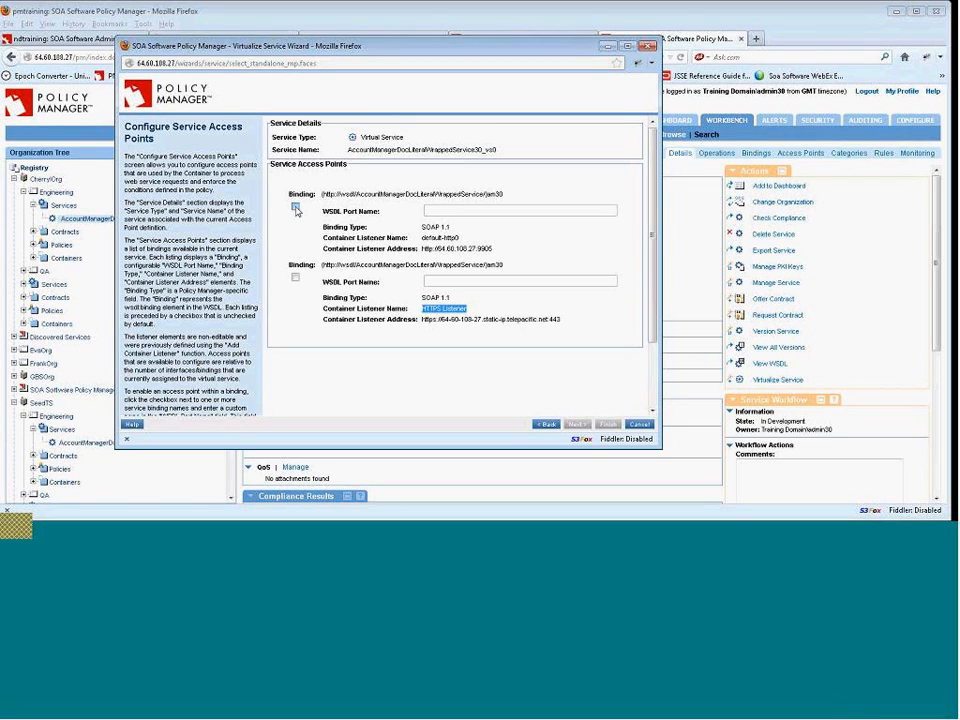
{"action": "left_click", "coordinate": [296, 209]}
{"action": "left_click", "coordinate": [425, 211]}
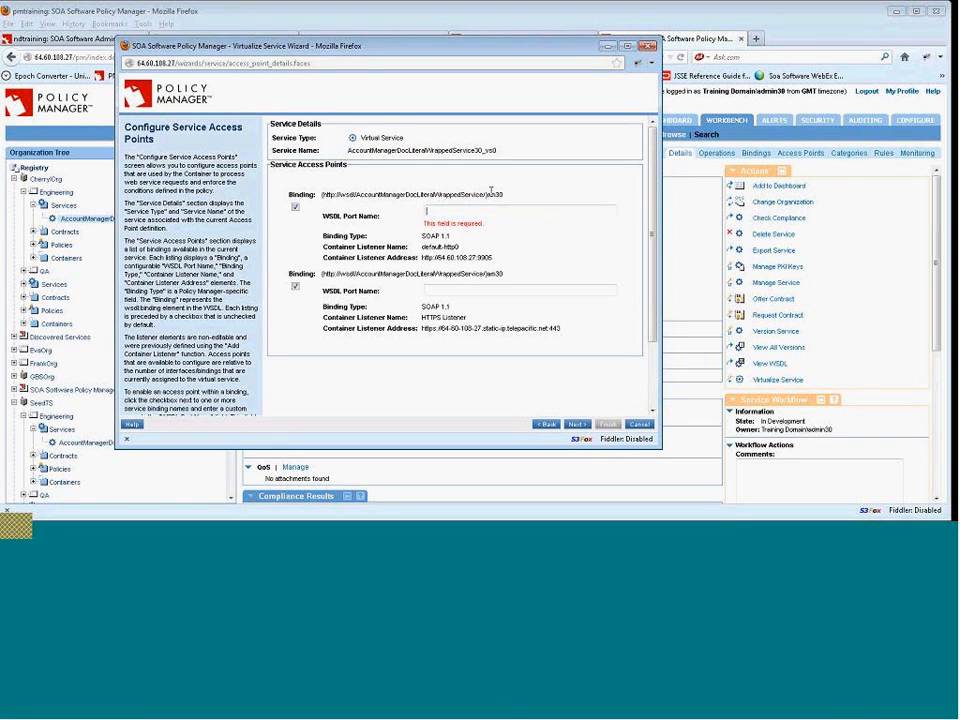
{"action": "type", "text": "am30Http"}
{"action": "left_click_drag", "start_coordinate": [478, 211], "coordinate": [417, 209]}
{"action": "left_click", "coordinate": [468, 210]}
{"action": "double_click", "coordinate": [467, 210]}
{"action": "left_click", "coordinate": [486, 213]}
{"action": "left_click_drag", "start_coordinate": [486, 213], "coordinate": [388, 207]}
{"action": "key", "text": "ctrl+c"}
{"action": "left_click", "coordinate": [430, 289]}
{"action": "key", "text": "ctrl+v"}
{"action": "type", "text": "s"}
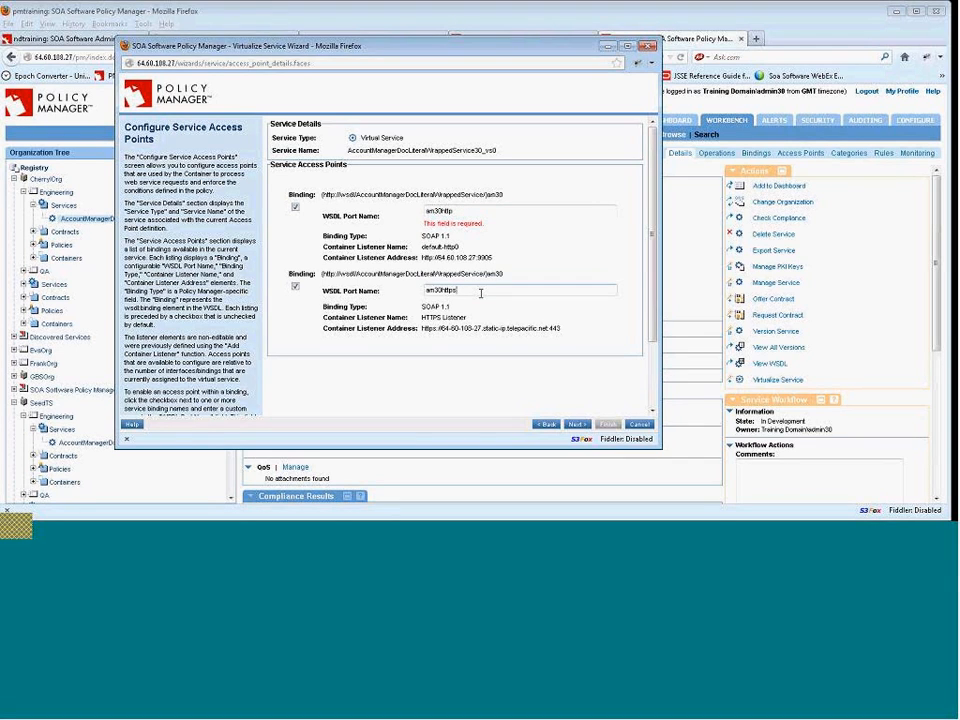
{"action": "left_click", "coordinate": [577, 425]}
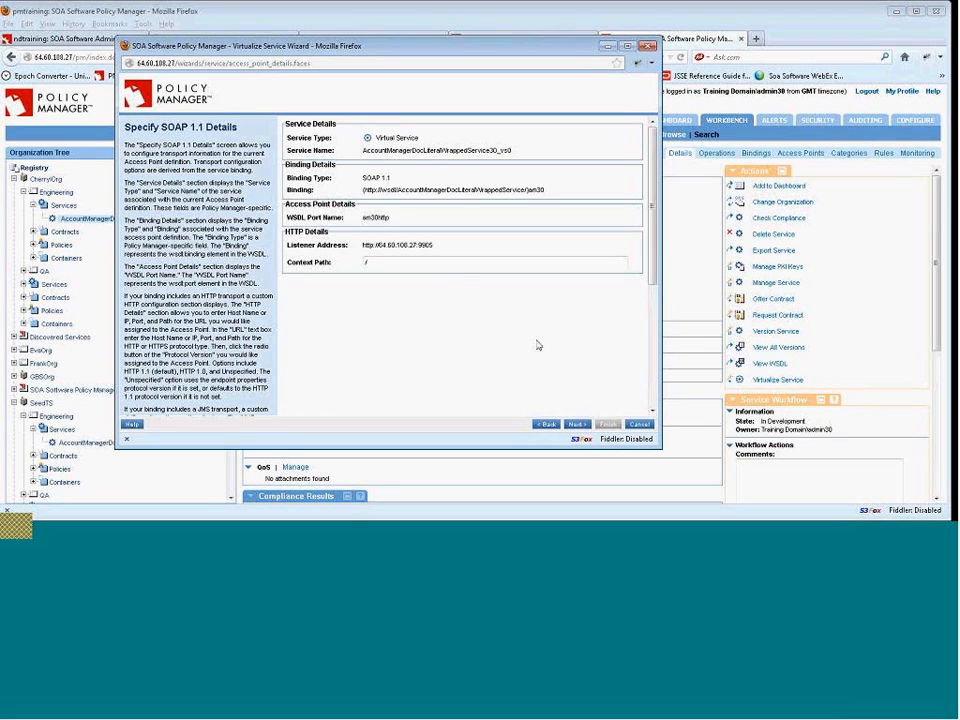
Set the HTTP access point's context path to /am30.
{"action": "left_click", "coordinate": [464, 267]}
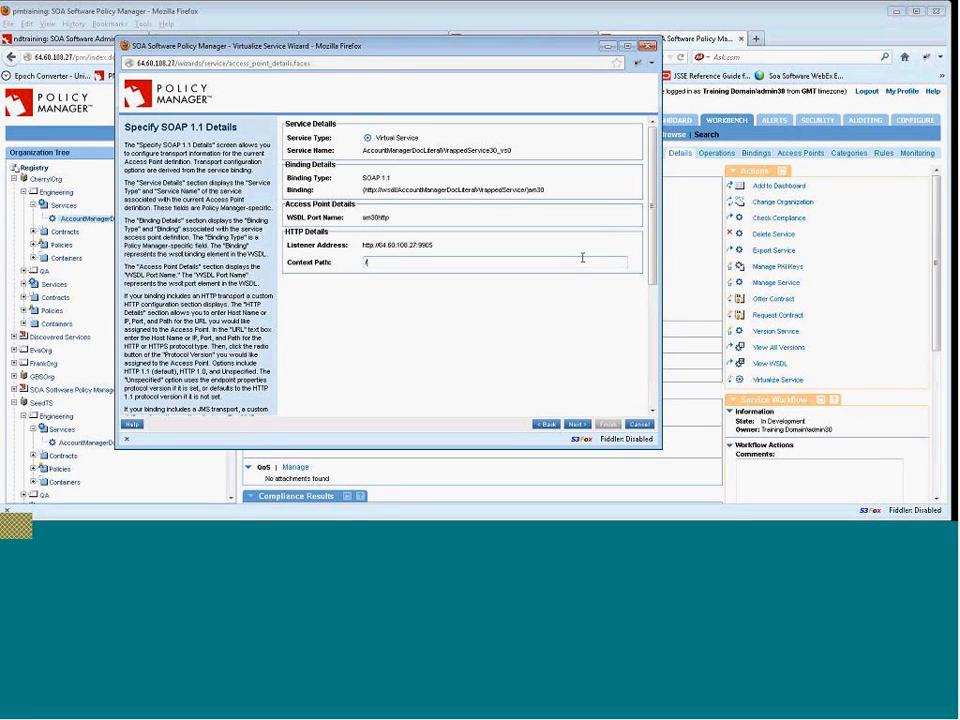
{"action": "type", "text": "am30"}
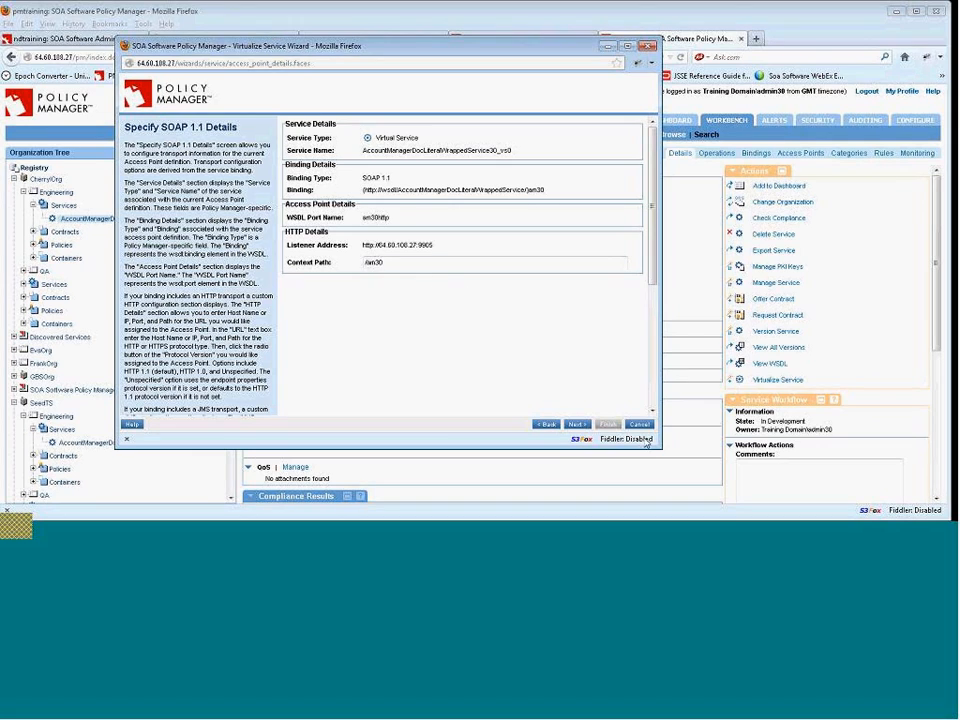
{"action": "left_click", "coordinate": [578, 424]}
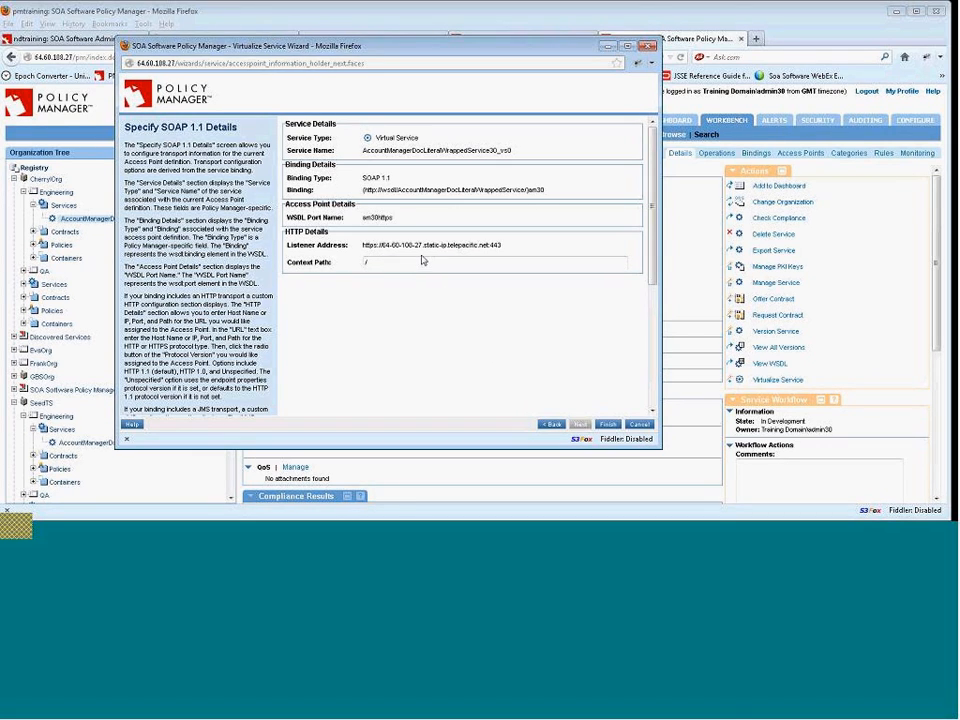
Set the HTTPS access point's context path to /am30 and finish the wizard without dashboard monitoring.
{"action": "type", "text": "am"}
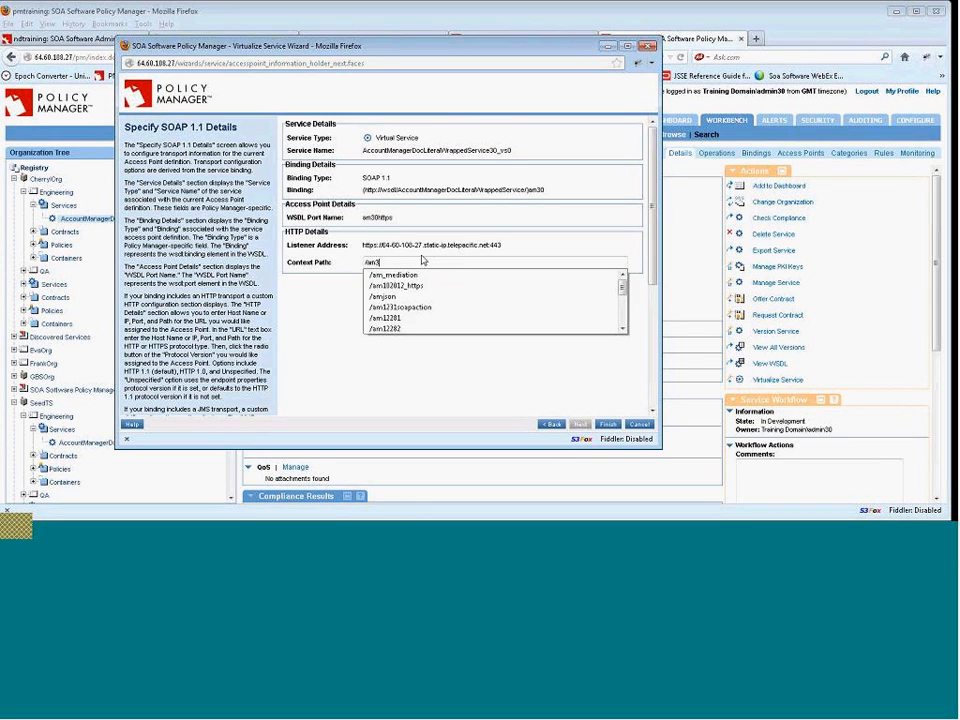
{"action": "type", "text": "3"}
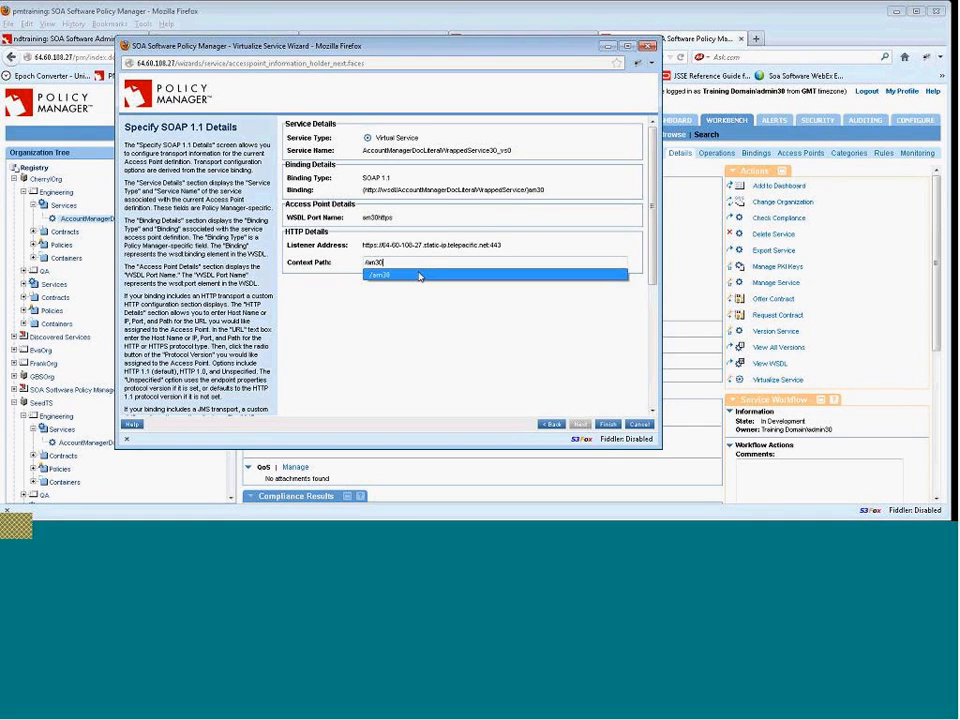
{"action": "left_click", "coordinate": [617, 370]}
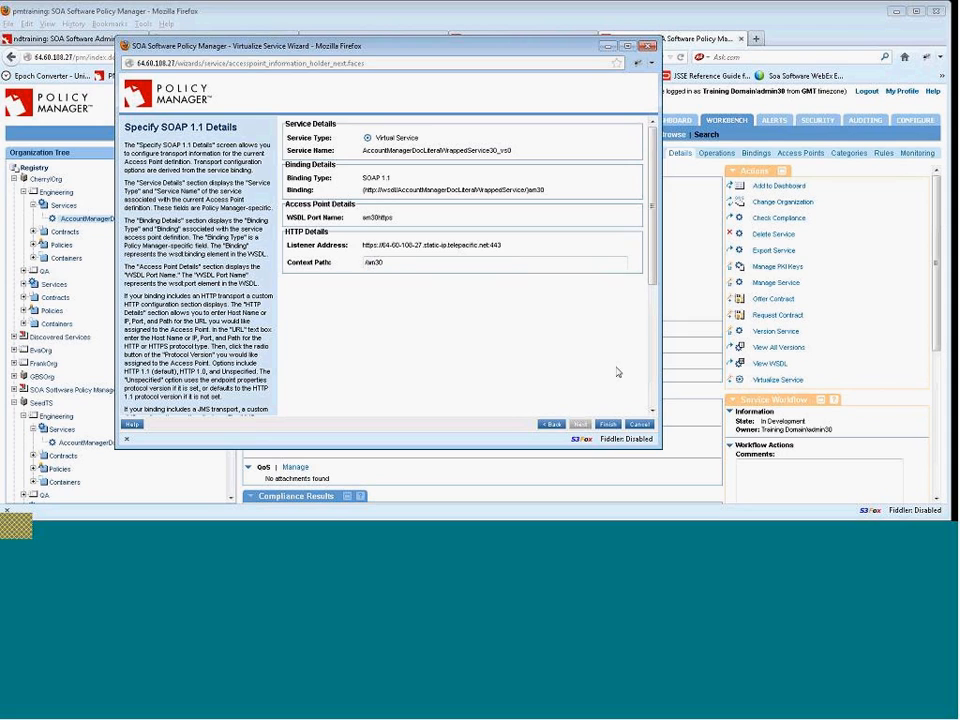
{"action": "left_click", "coordinate": [607, 425]}
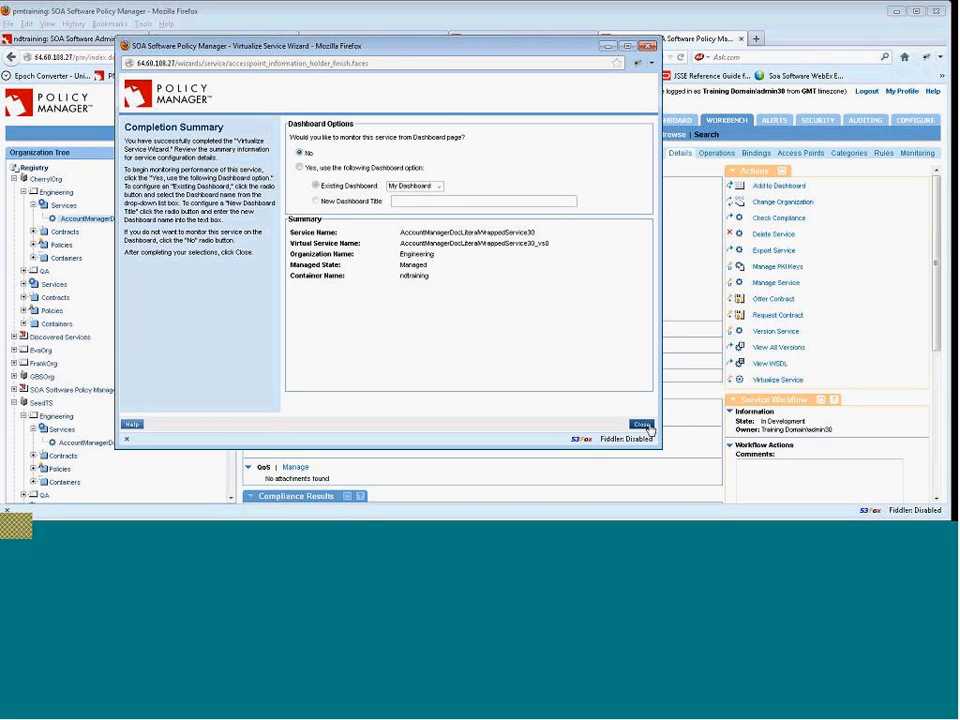
{"action": "left_click", "coordinate": [647, 427]}
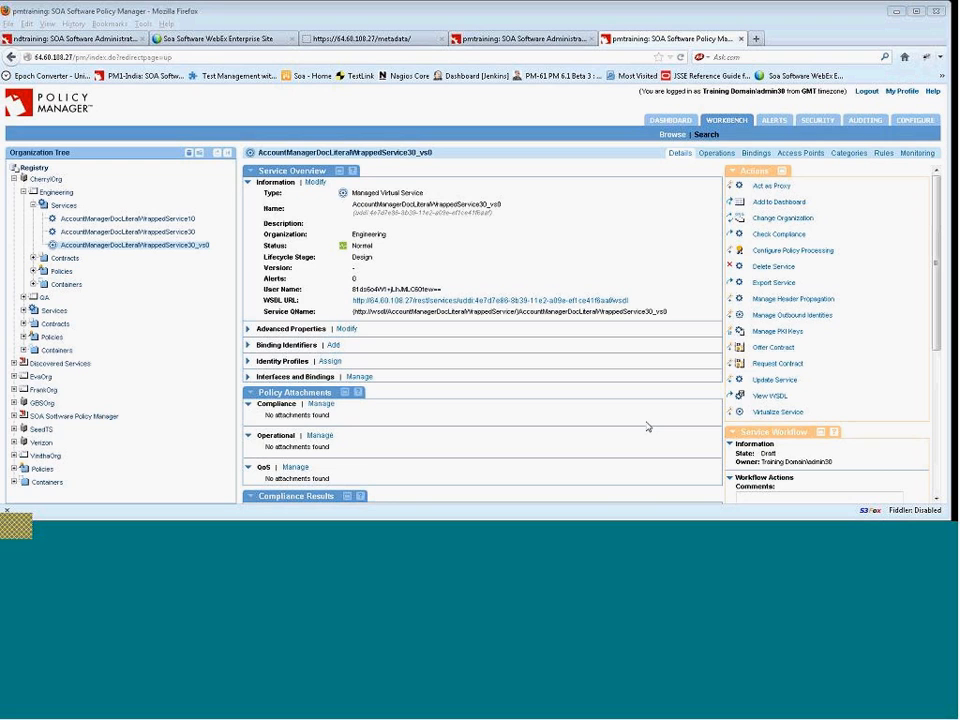
Mark AccountManagerDocLiteralWrappedService30_vs0 to act as a proxy for AccountManagerDocLiteralWrappedService30.
{"action": "left_click", "coordinate": [166, 220]}
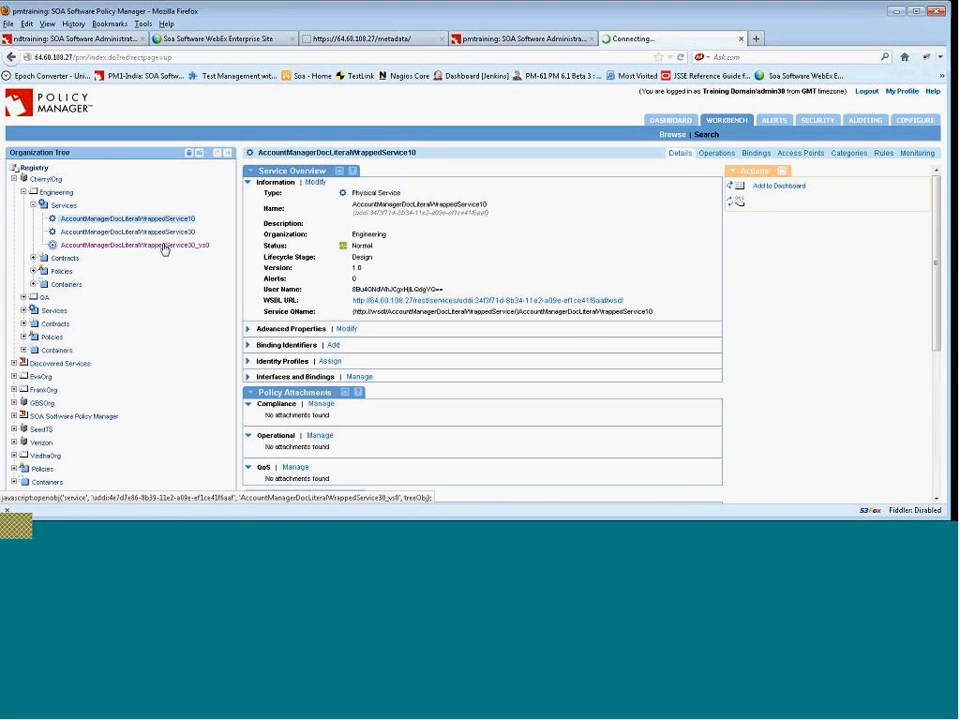
{"action": "left_click", "coordinate": [165, 246]}
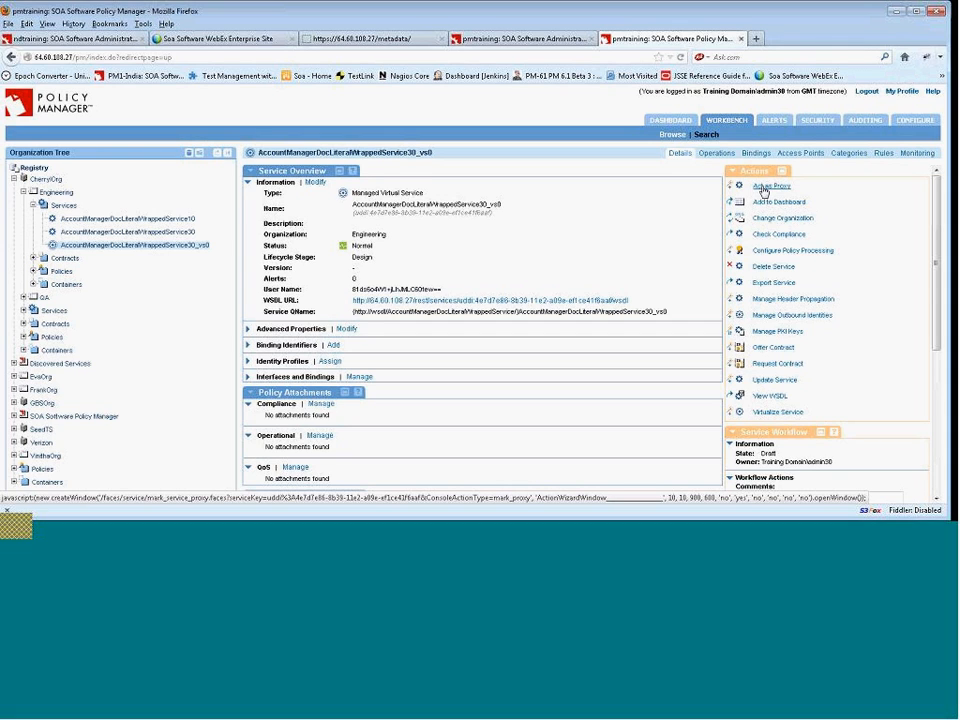
{"action": "left_click", "coordinate": [784, 191]}
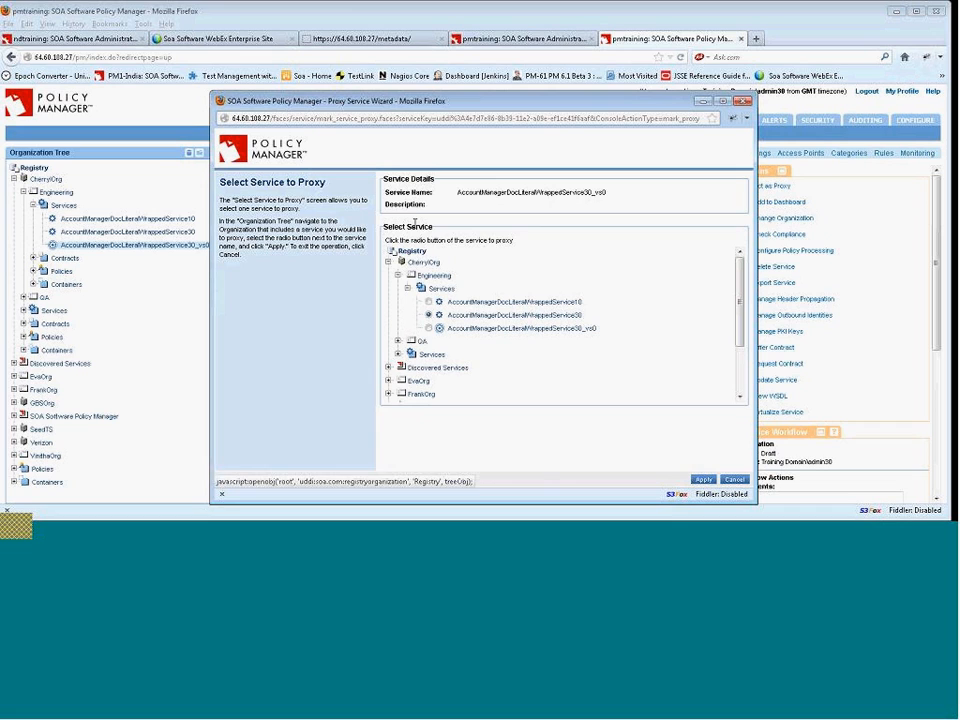
{"action": "left_click", "coordinate": [429, 315]}
{"action": "left_click", "coordinate": [704, 481]}
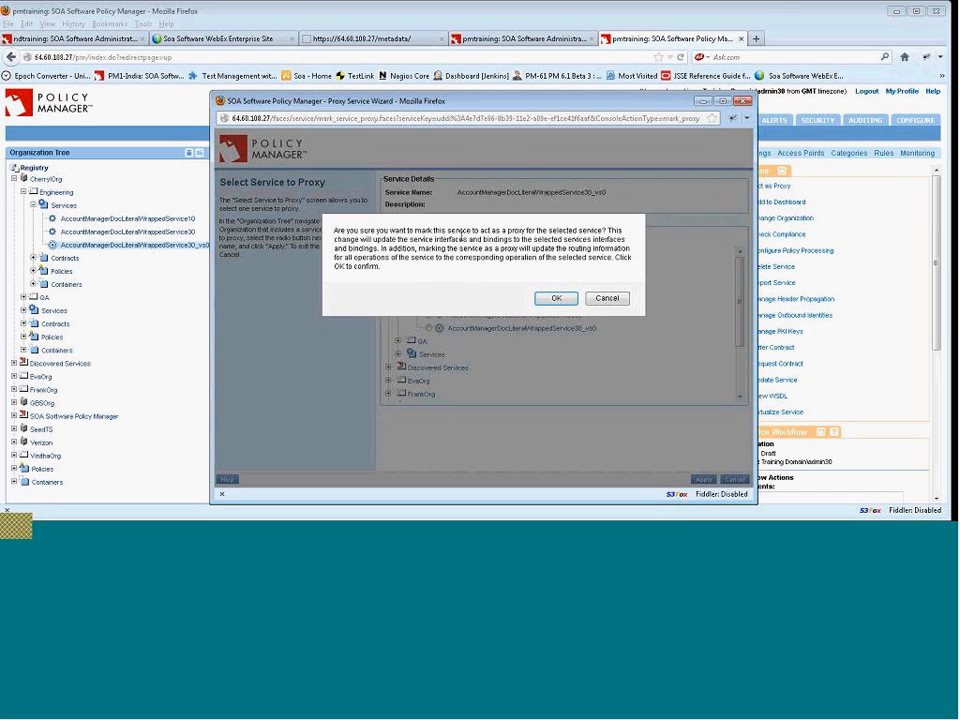
{"action": "left_click", "coordinate": [556, 302]}
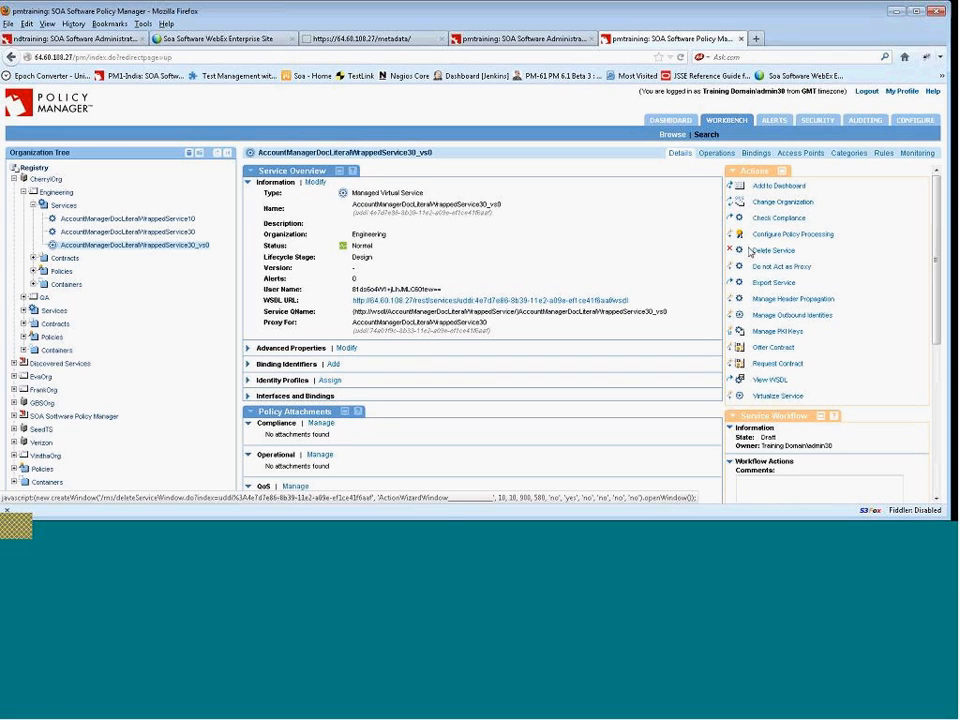
Inspect AccountManagerDocLiteralWrappedService30's workflow state and the services under SeedTS Engineering.
{"action": "left_click", "coordinate": [177, 233]}
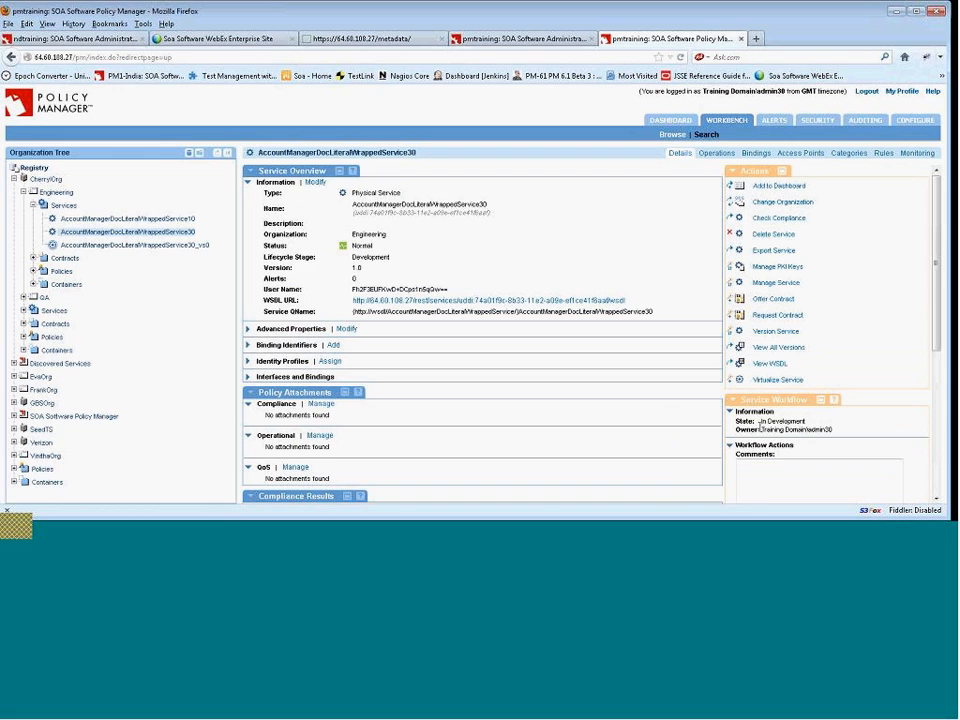
{"action": "left_click_drag", "start_coordinate": [760, 421], "coordinate": [815, 424]}
{"action": "left_click", "coordinate": [13, 428]}
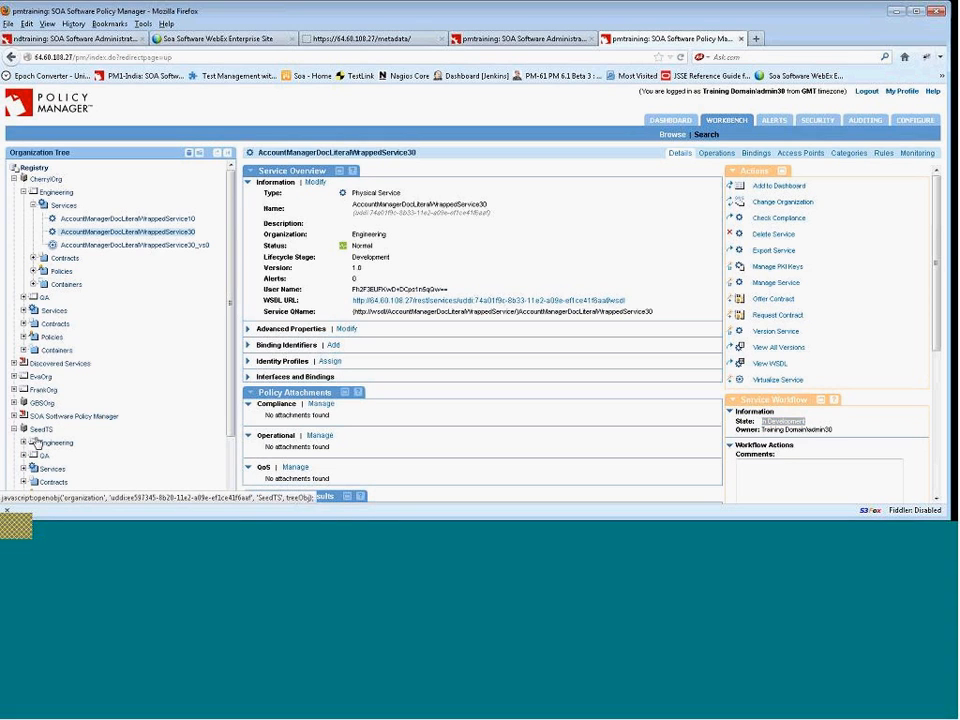
{"action": "left_click", "coordinate": [24, 441]}
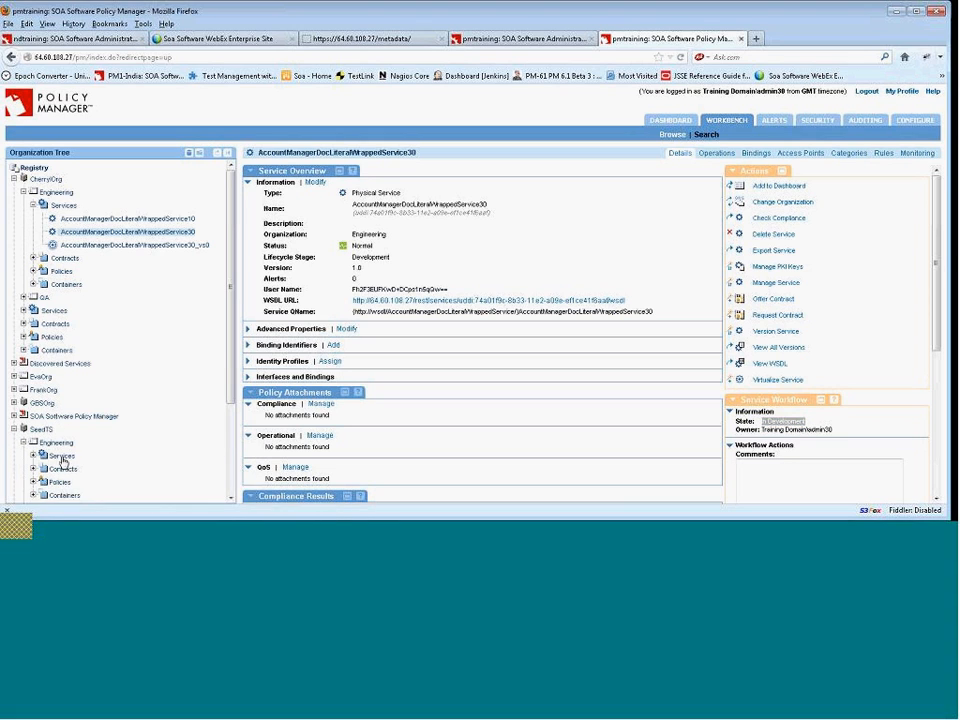
{"action": "left_click", "coordinate": [62, 457]}
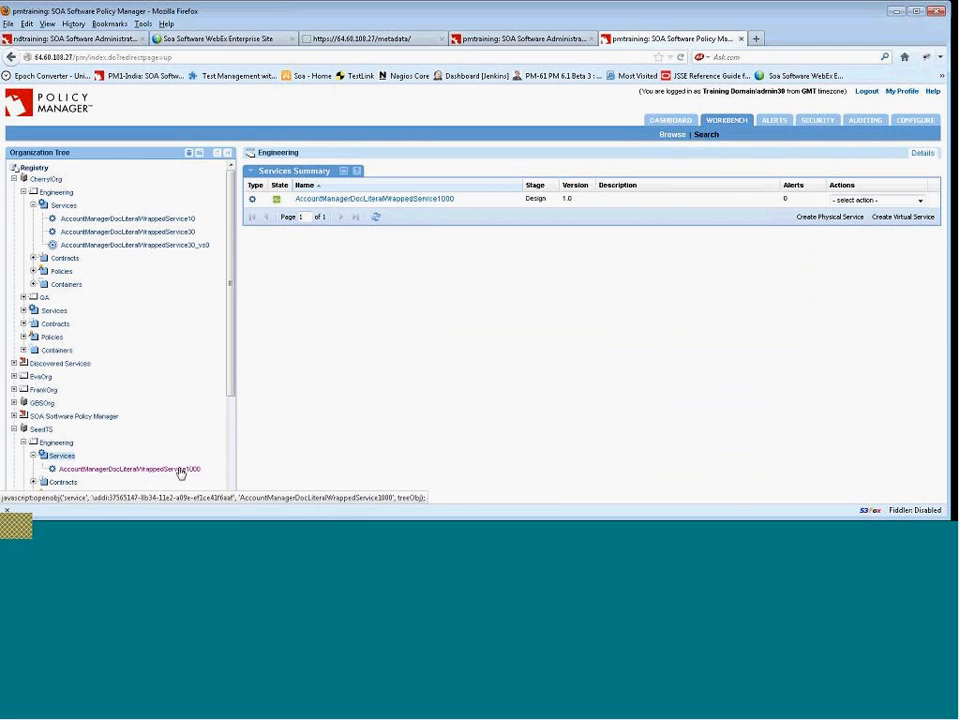
{"action": "left_click_drag", "start_coordinate": [233, 365], "coordinate": [235, 446]}
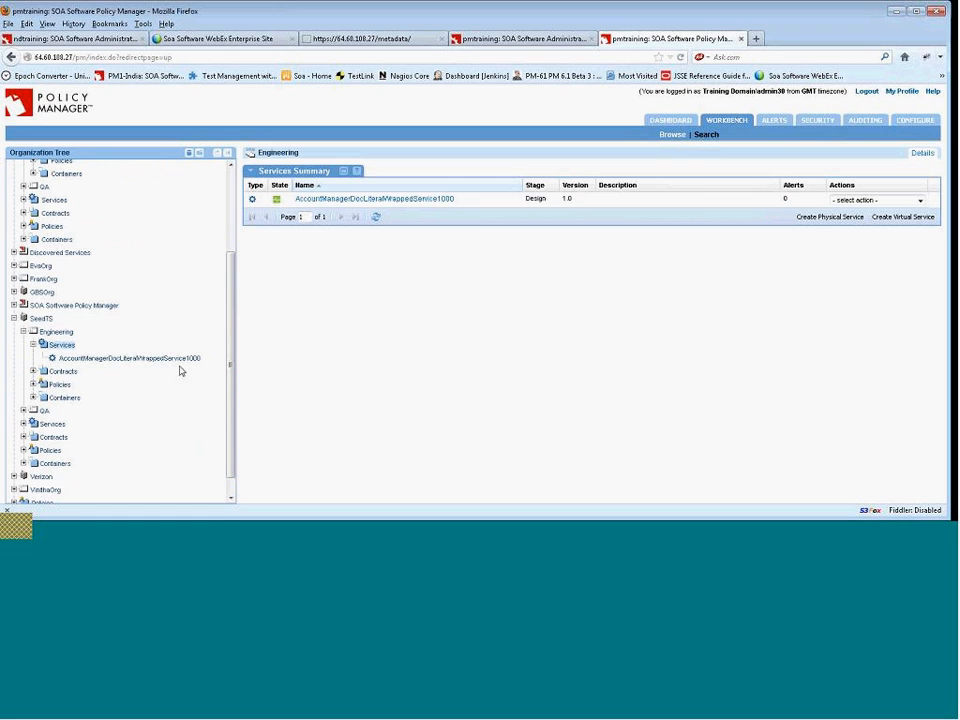
{"action": "scroll", "coordinate": [160, 215], "scroll_direction": "up", "scroll_amount": 3}
Start virtualizing AccountManagerDocLiteralWrappedService10, keeping the default properties, and host it on the ndtraining container.
{"action": "left_click", "coordinate": [150, 218]}
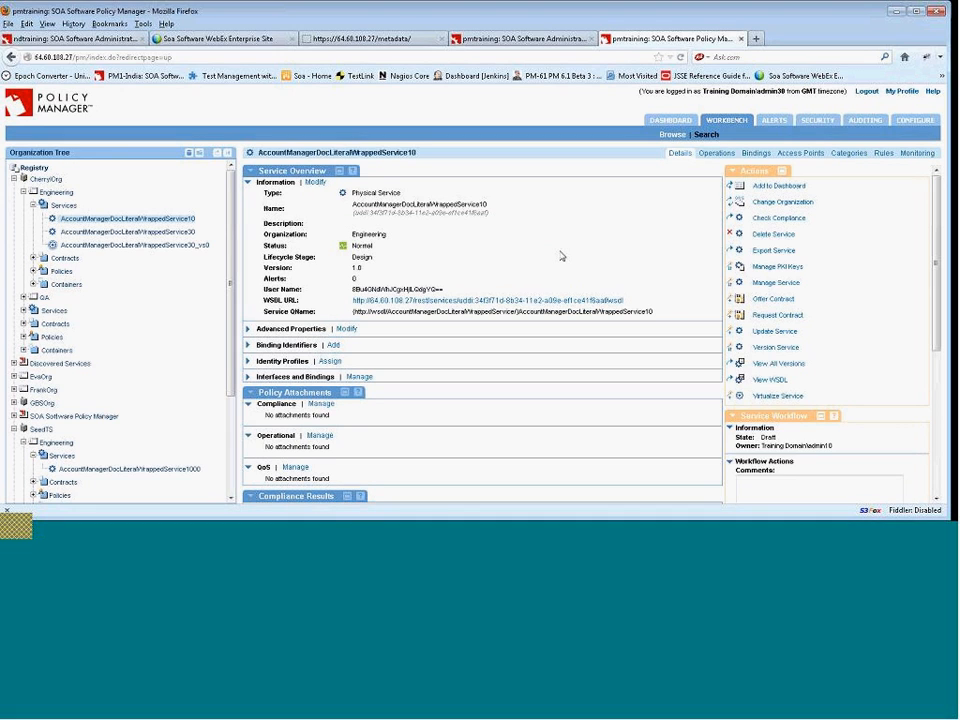
{"action": "left_click", "coordinate": [788, 397]}
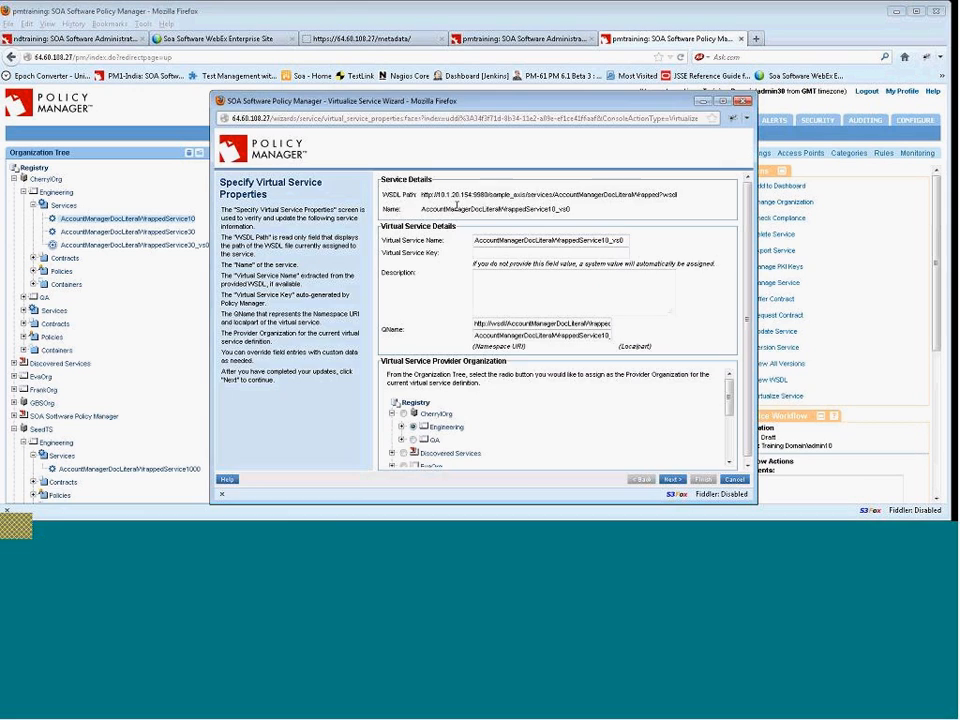
{"action": "left_click", "coordinate": [671, 479]}
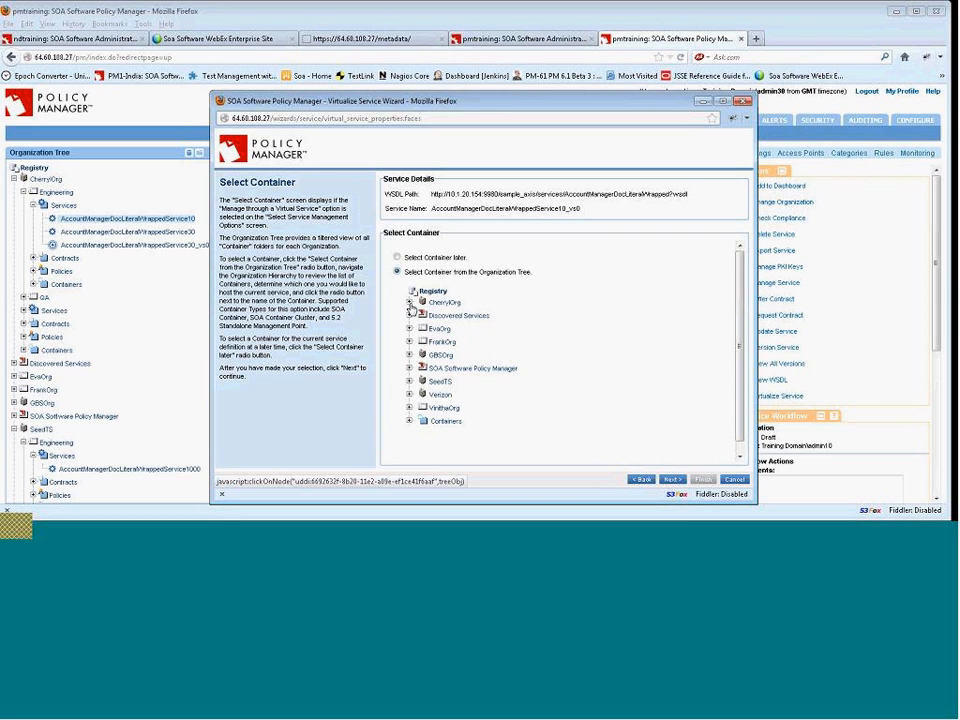
{"action": "left_click", "coordinate": [410, 302]}
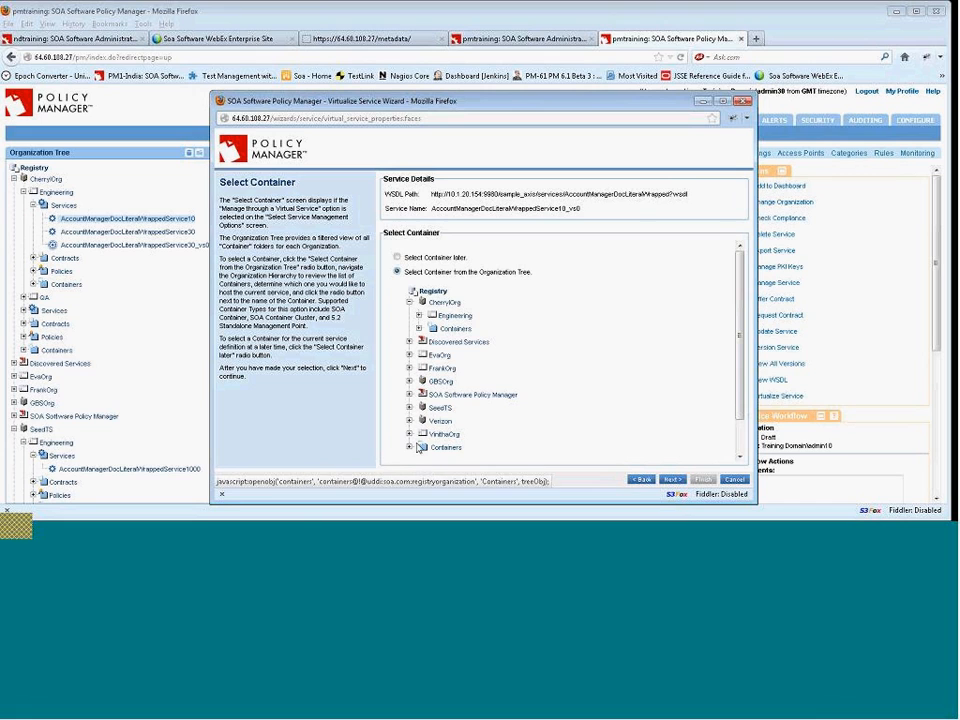
{"action": "left_click", "coordinate": [410, 450]}
{"action": "scroll", "coordinate": [600, 390], "scroll_direction": "down", "scroll_amount": 2}
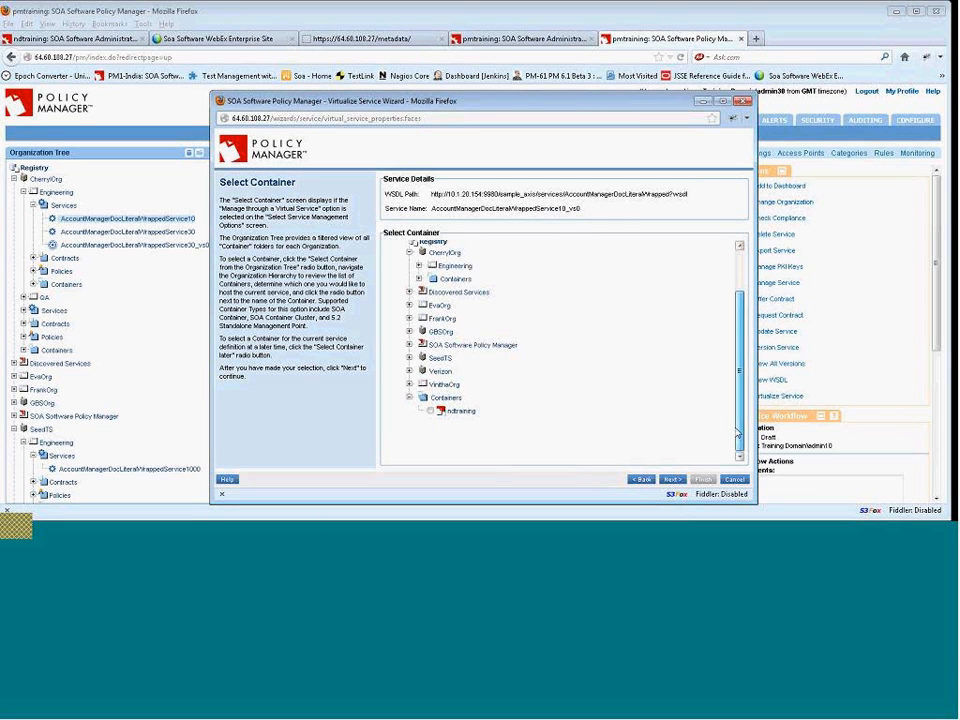
{"action": "left_click", "coordinate": [672, 479]}
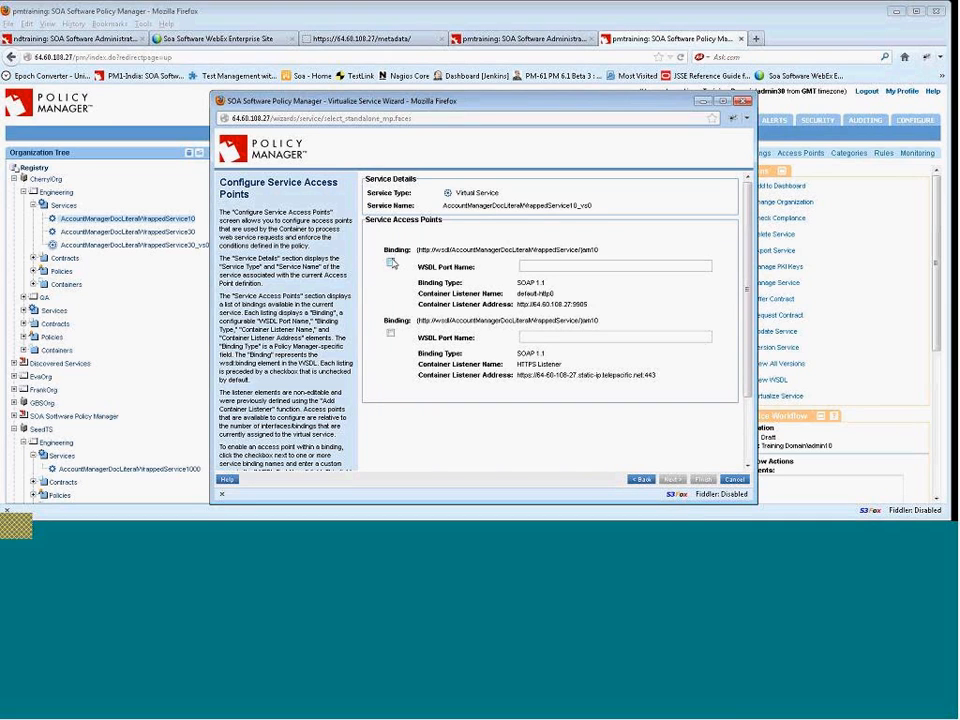
Enable the HTTP access point with WSDL port name am10cr and finish the wizard without dashboard monitoring.
{"action": "left_click", "coordinate": [390, 264]}
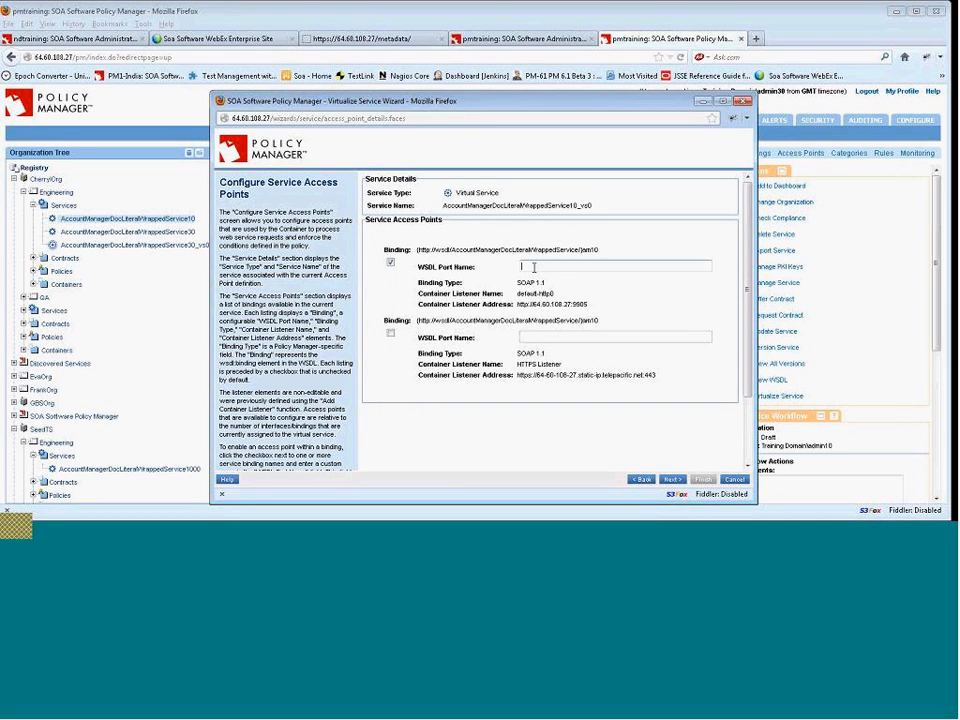
{"action": "type", "text": "am10cr"}
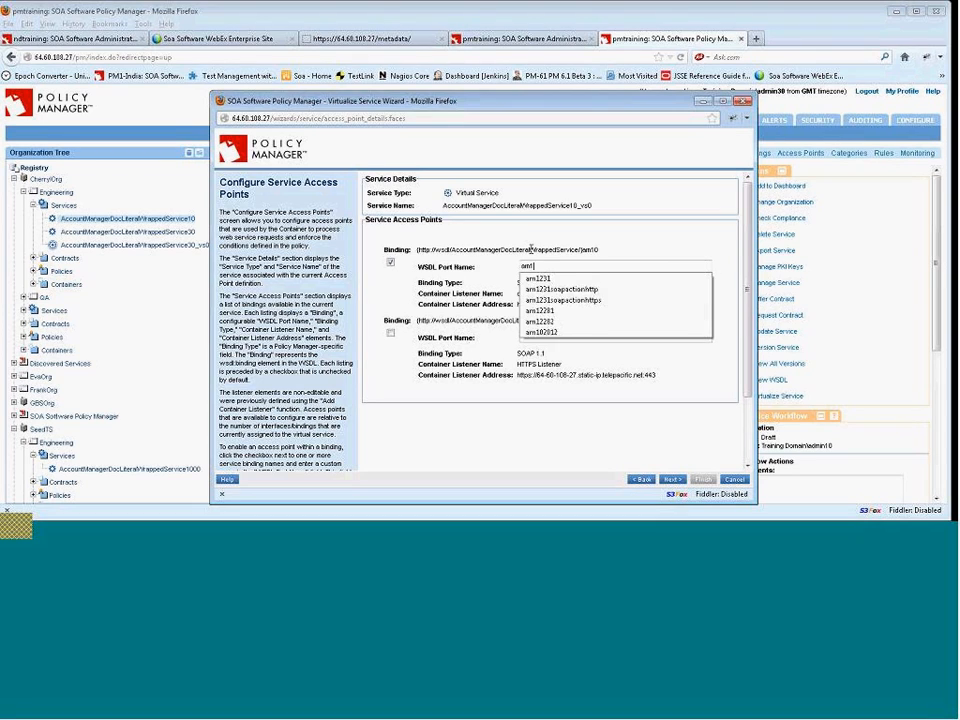
{"action": "double_click", "coordinate": [553, 266]}
{"action": "left_click", "coordinate": [672, 479]}
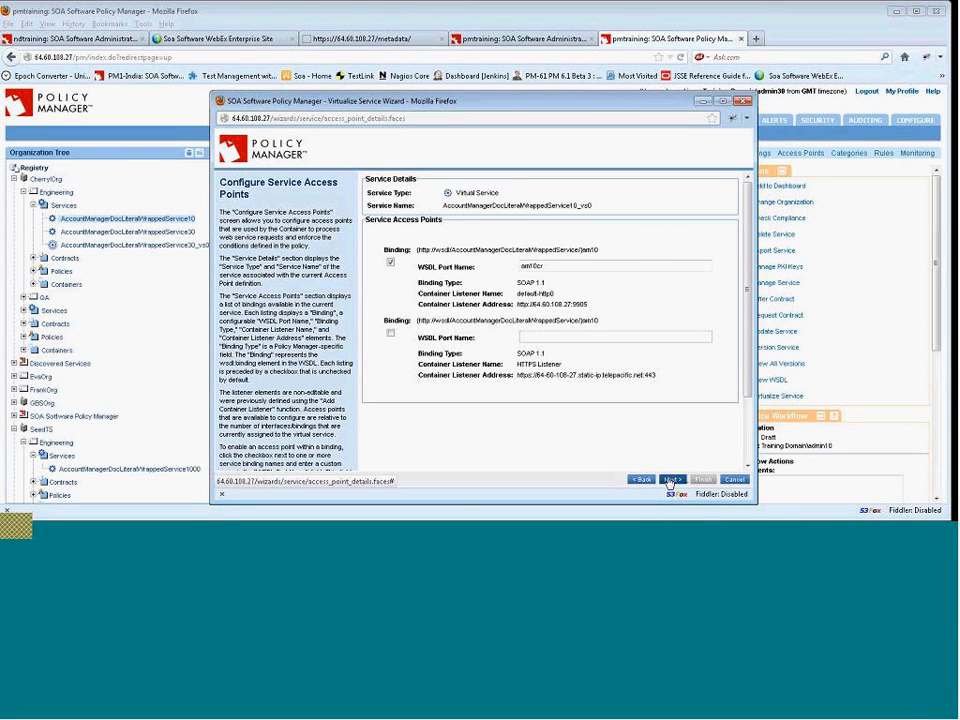
{"action": "left_click", "coordinate": [704, 480]}
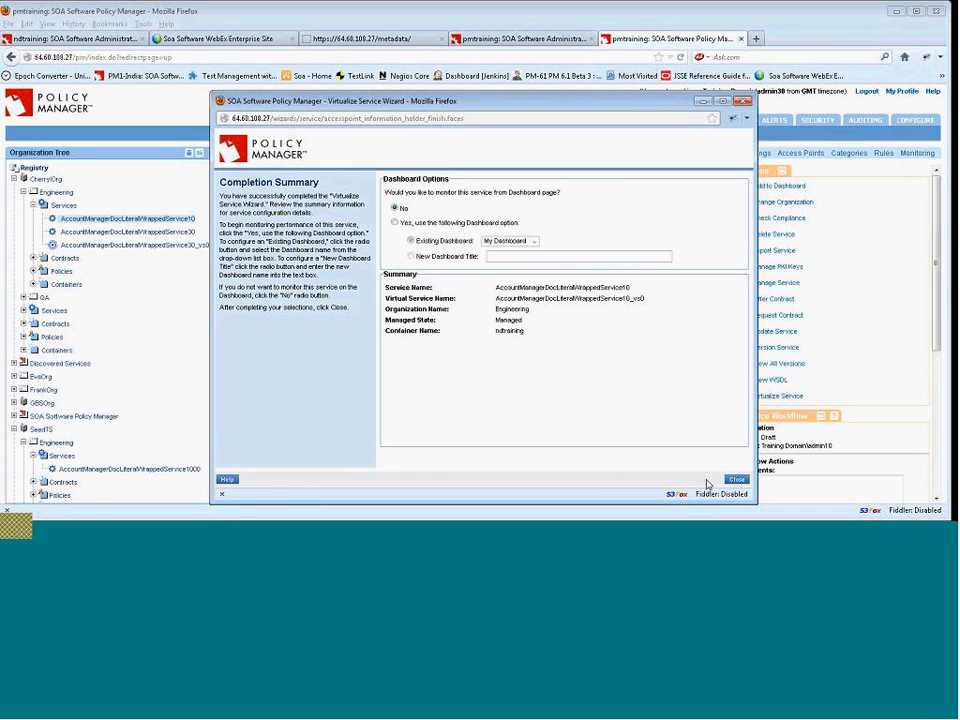
{"action": "left_click", "coordinate": [735, 480]}
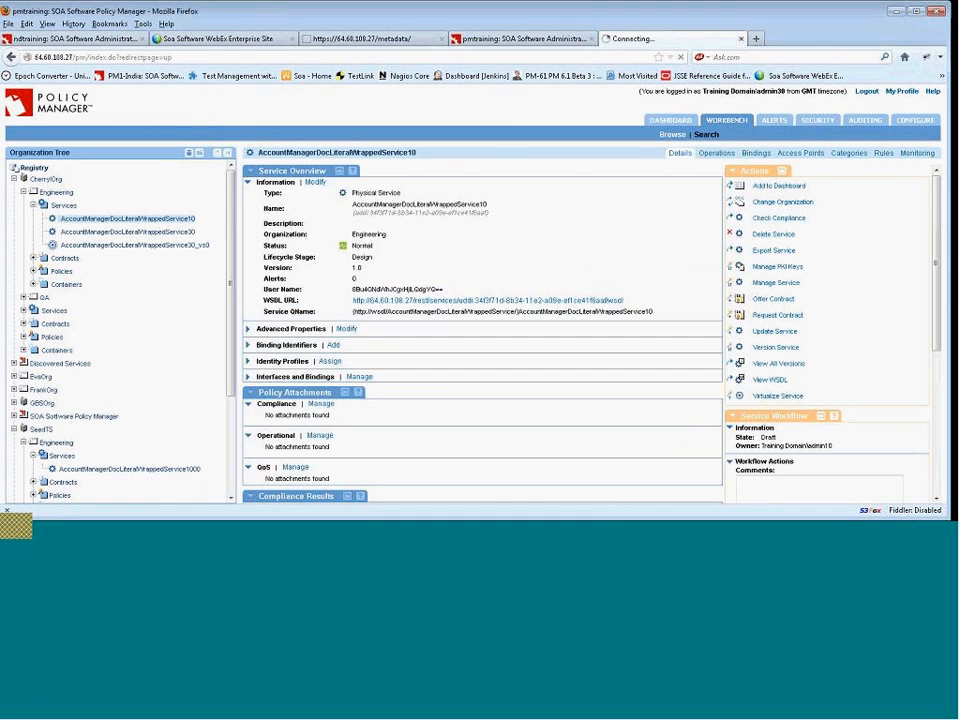
Mark AccountManagerDocLiteralWrappedService10_vs0 to act as a proxy for AccountManagerDocLiteralWrappedService10.
{"action": "left_click", "coordinate": [128, 231]}
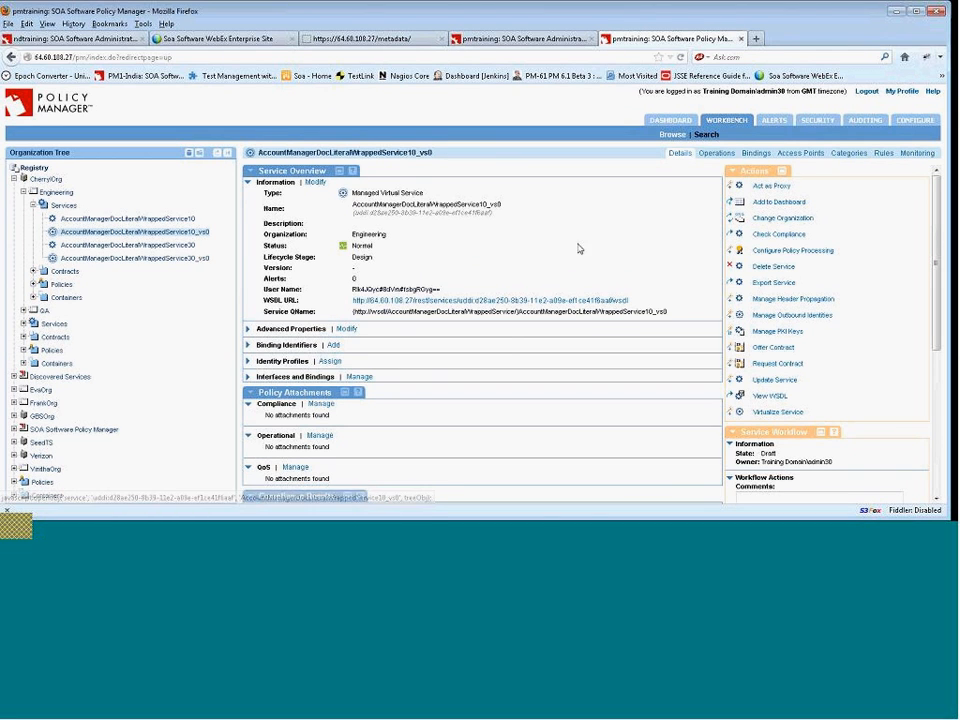
{"action": "left_click", "coordinate": [780, 187]}
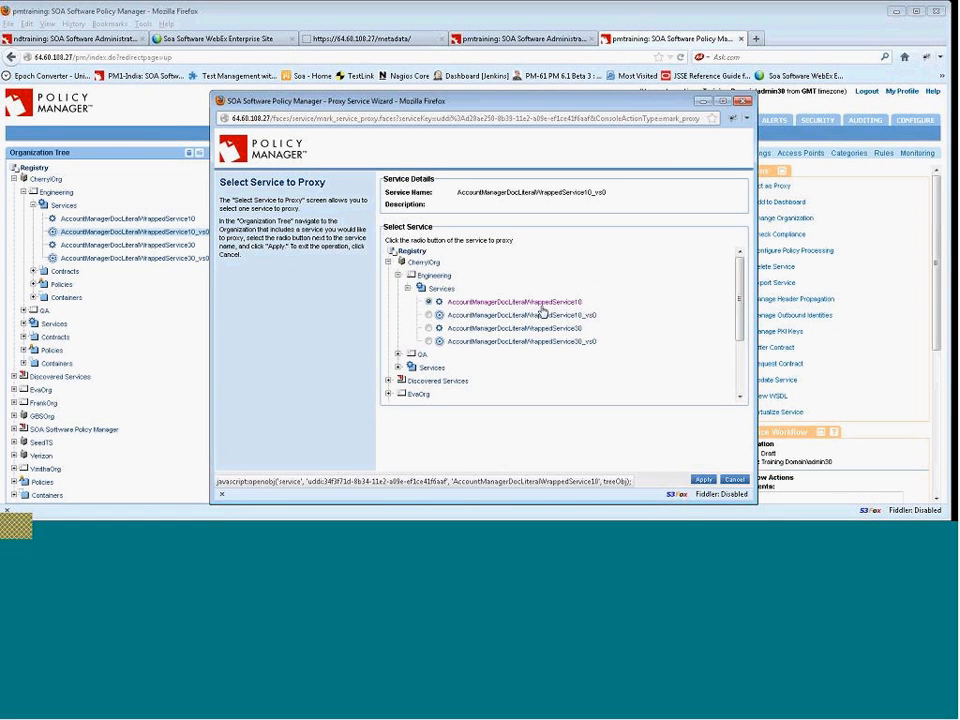
{"action": "left_click", "coordinate": [703, 479]}
{"action": "left_click", "coordinate": [553, 296]}
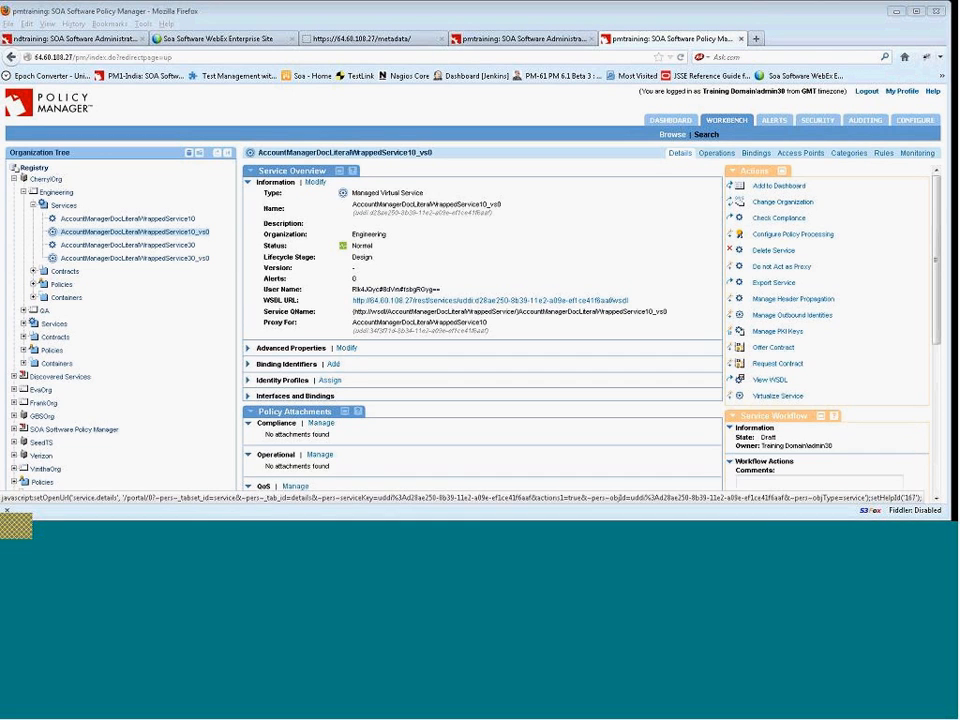
View the operations of the AccountManagerDocLiteralWrappedService10_vs0 virtual service.
{"action": "left_click", "coordinate": [716, 155]}
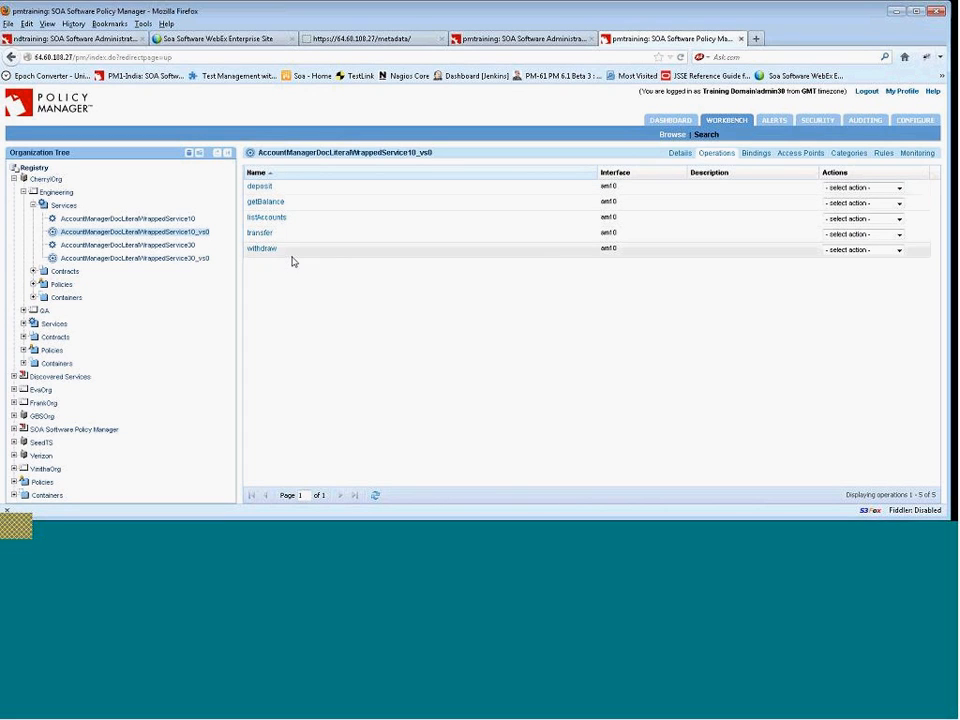
{"action": "left_click", "coordinate": [182, 219]}
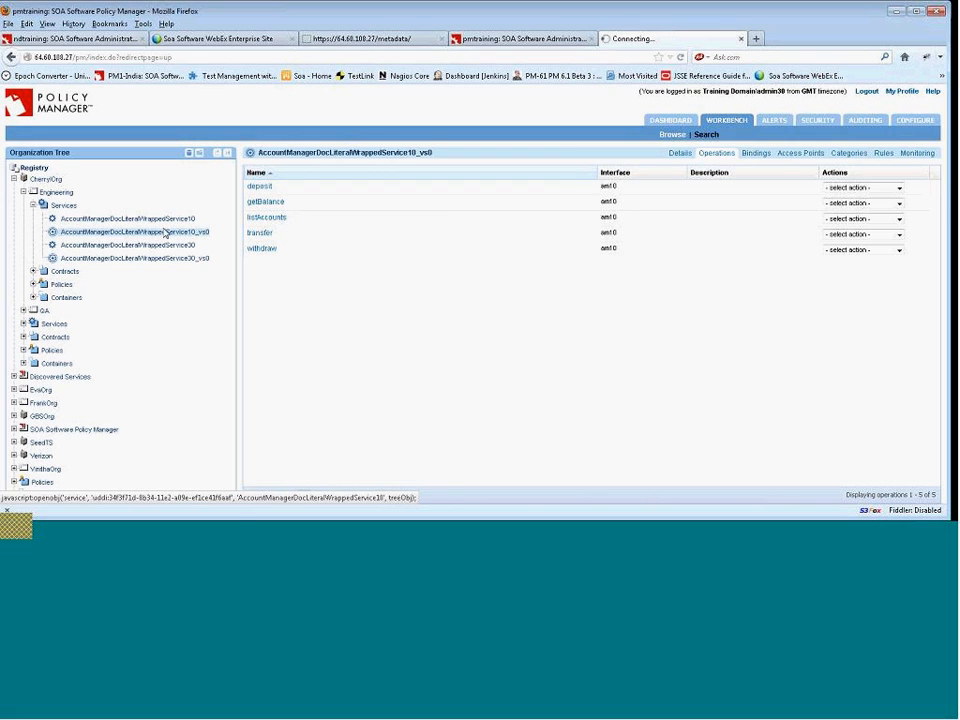
{"action": "left_click", "coordinate": [874, 190]}
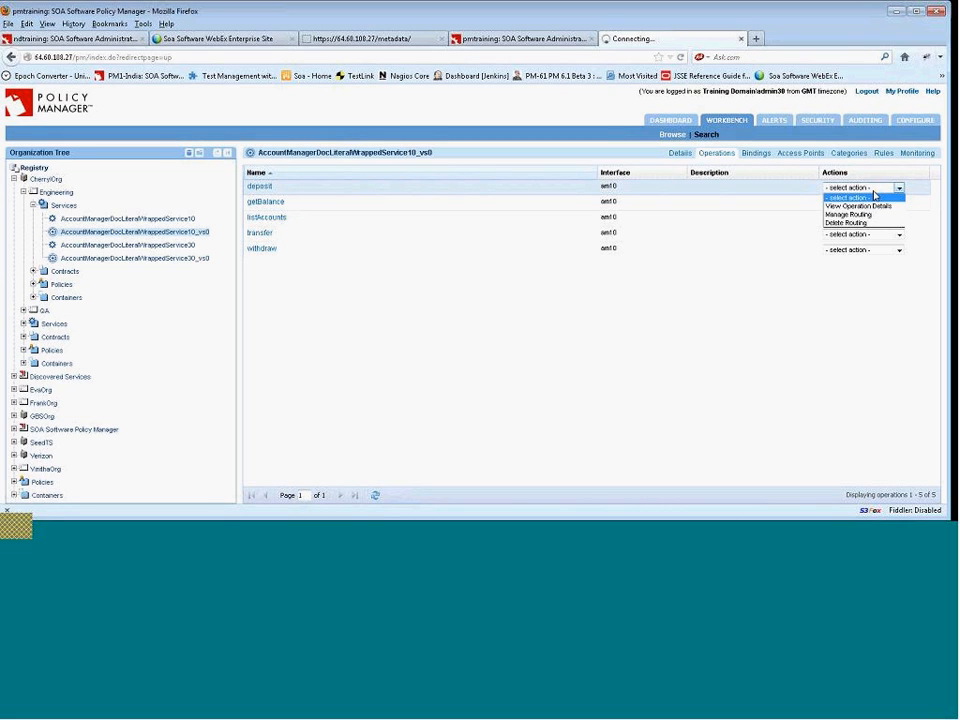
{"action": "left_click", "coordinate": [874, 196]}
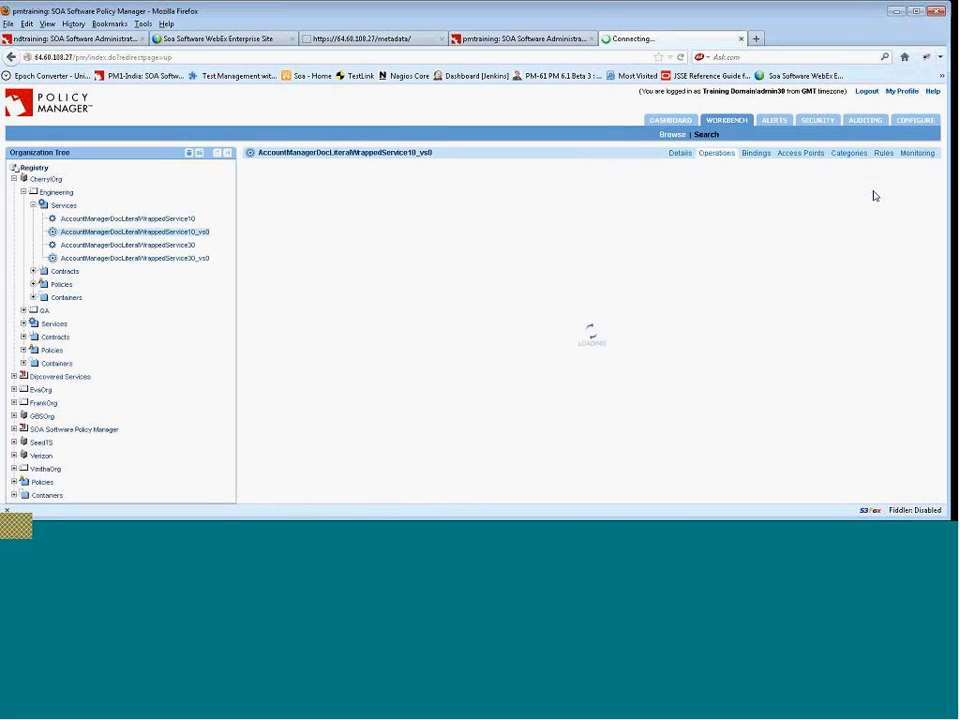
{"action": "left_click", "coordinate": [722, 155]}
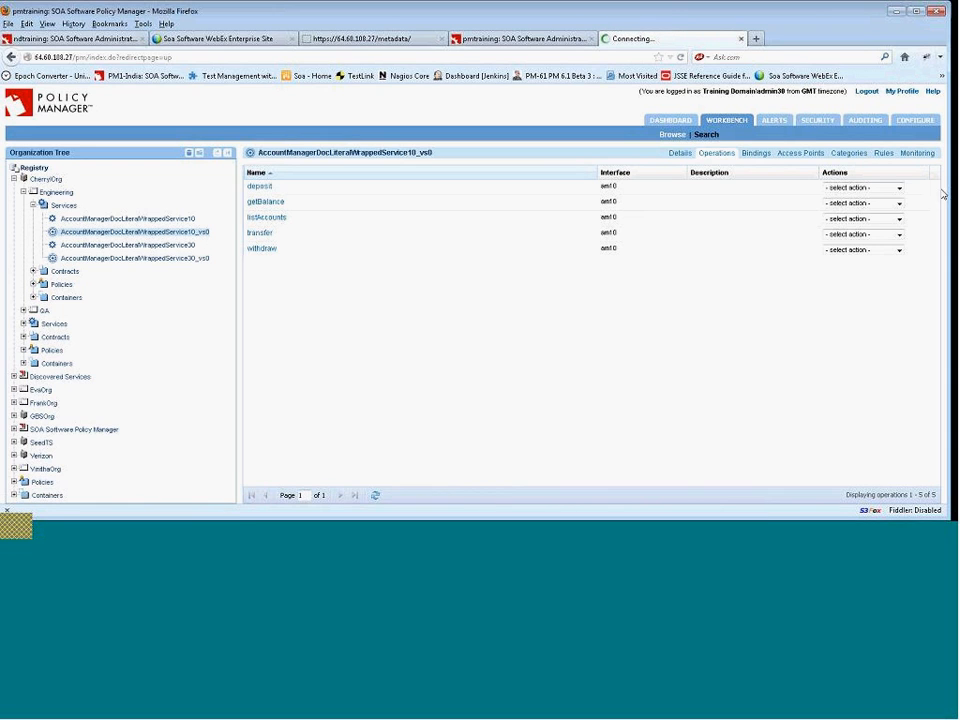
Open the deposit operation's routing wizard to review its next hop service, closing it without changes.
{"action": "left_click", "coordinate": [897, 190]}
{"action": "left_click", "coordinate": [892, 198]}
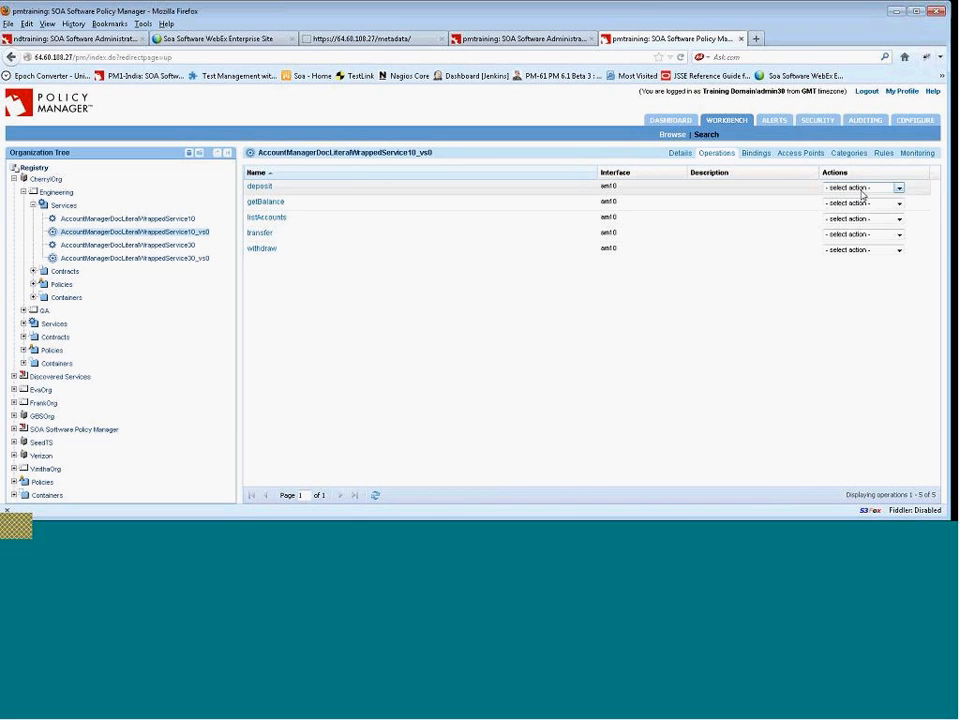
{"action": "left_click", "coordinate": [899, 188]}
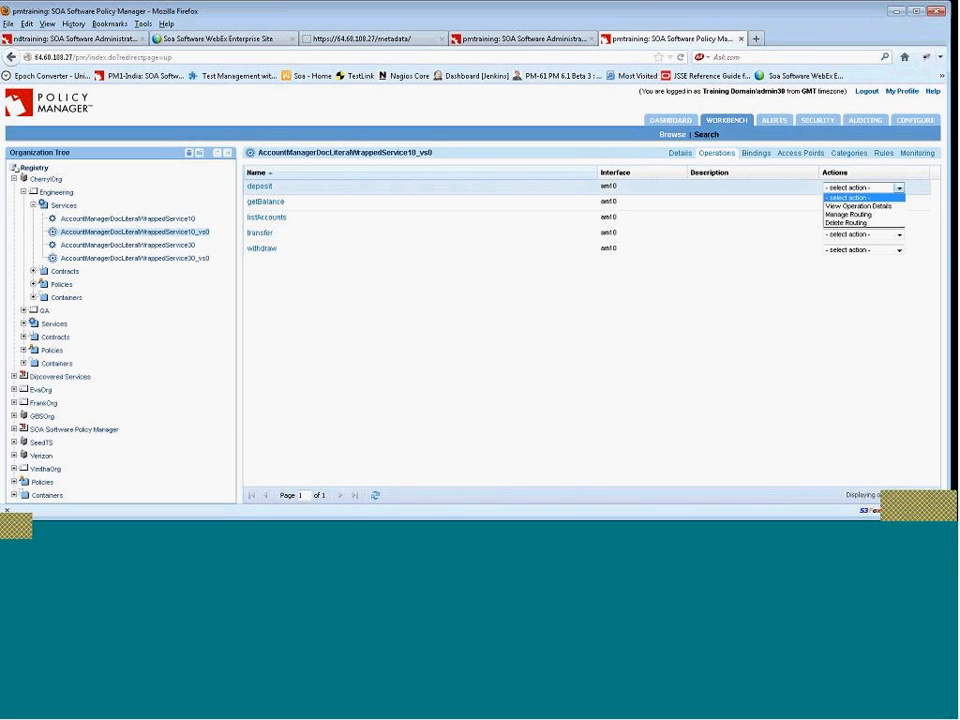
{"action": "left_click", "coordinate": [895, 216]}
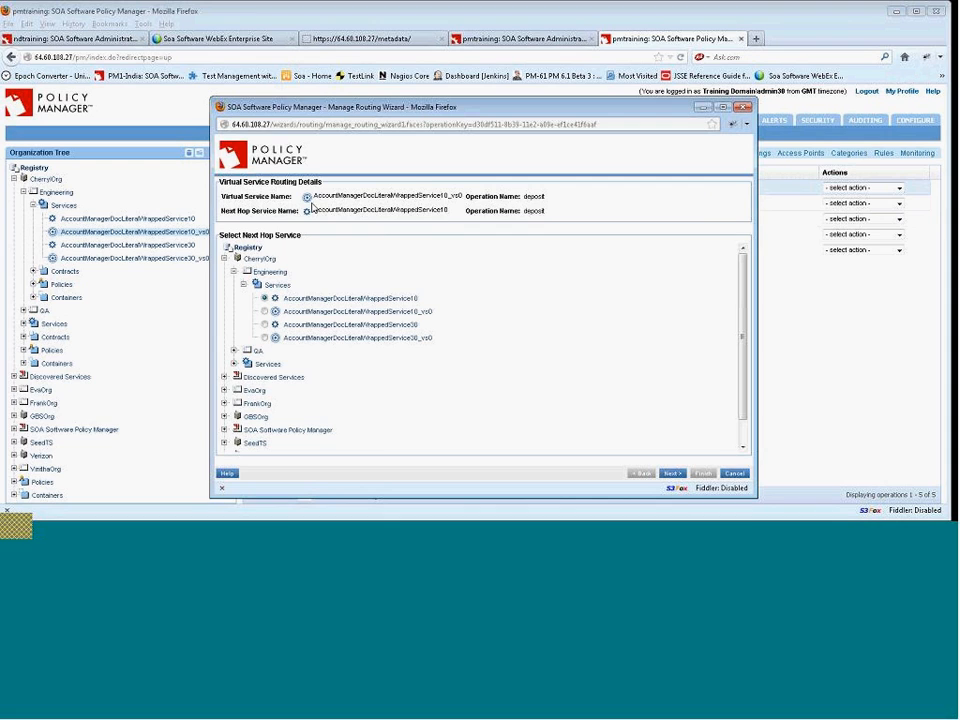
{"action": "left_click_drag", "start_coordinate": [221, 197], "coordinate": [330, 196]}
{"action": "left_click", "coordinate": [238, 211]}
{"action": "left_click", "coordinate": [733, 477]}
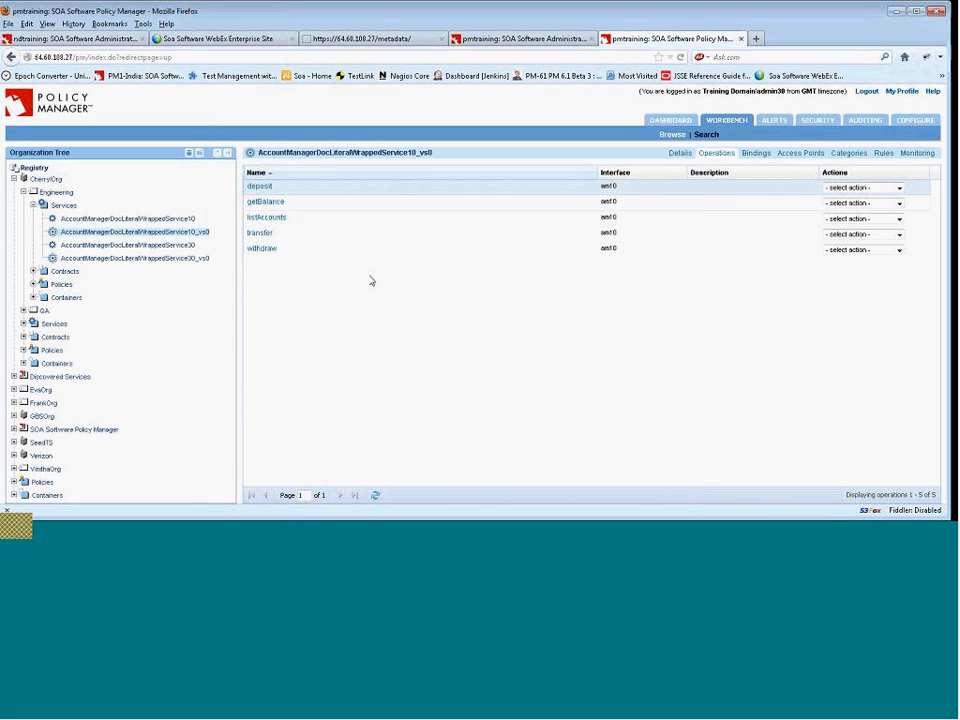
Start the WSDL update of AccountManagerDocLiteralWrappedService10 using the WSDL path C:\Cherryl\~~wsdls\AccountManager_v1_1.wsdl.
{"action": "left_click", "coordinate": [145, 218]}
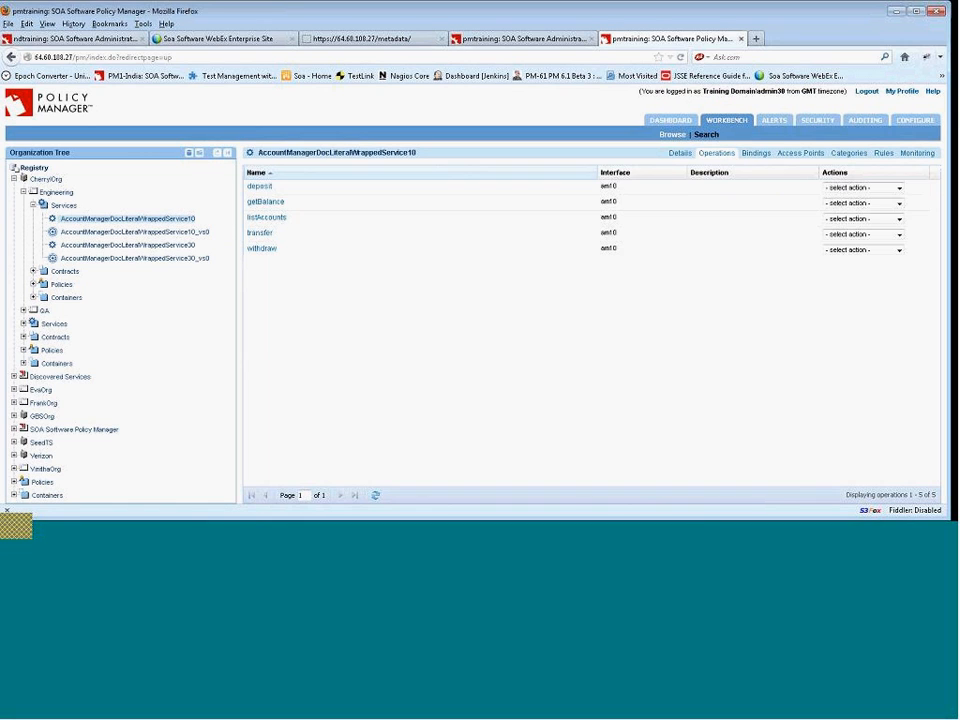
{"action": "left_click", "coordinate": [680, 155]}
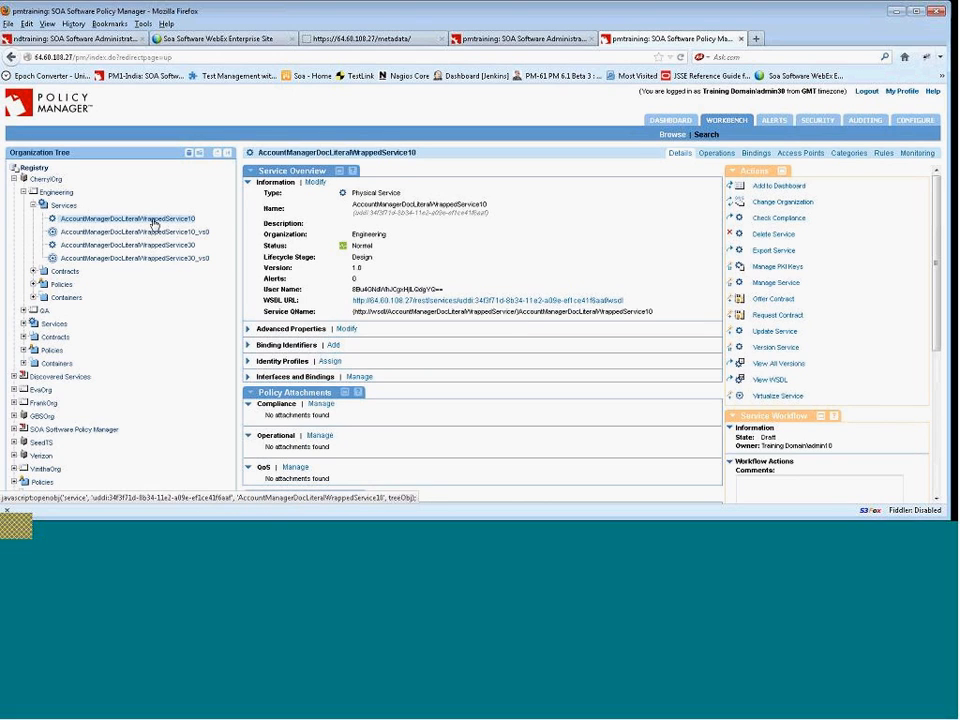
{"action": "left_click", "coordinate": [775, 331]}
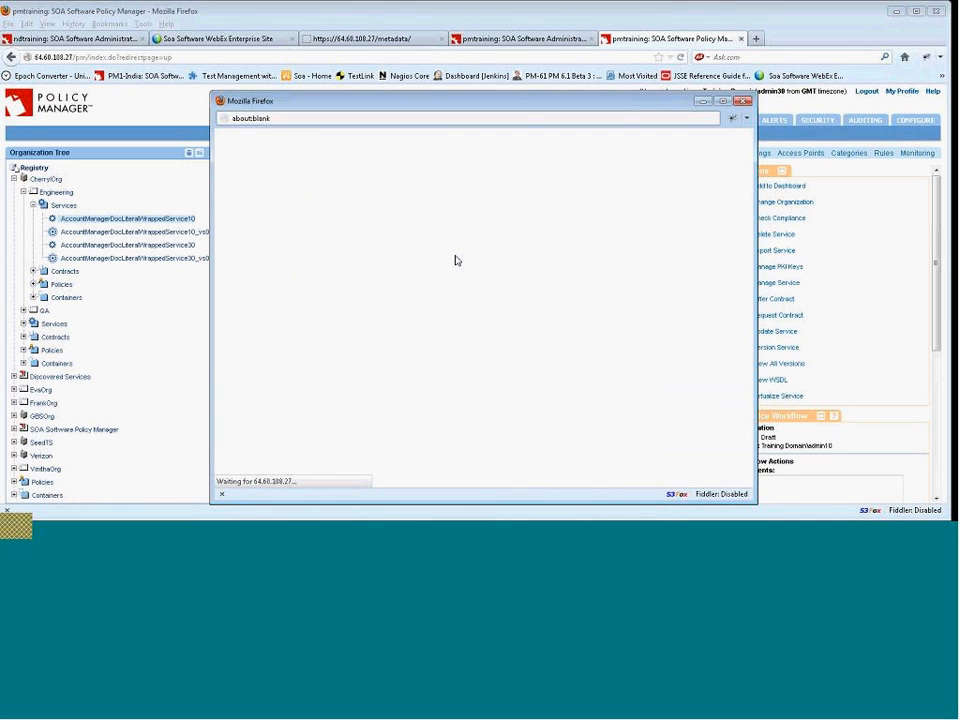
{"action": "left_click", "coordinate": [417, 270]}
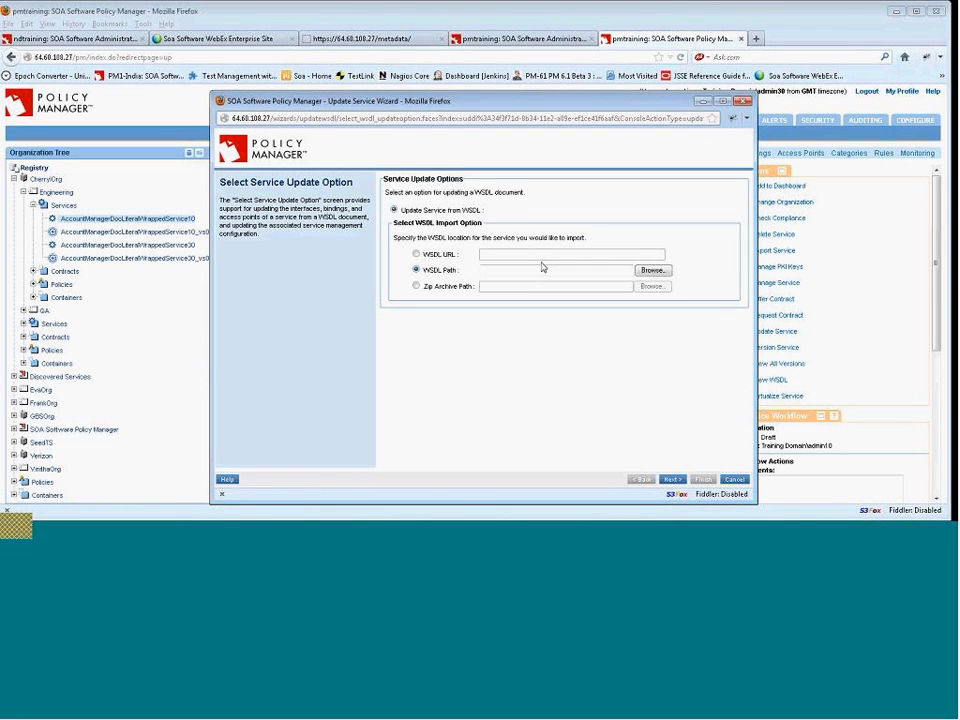
{"action": "left_click", "coordinate": [645, 270]}
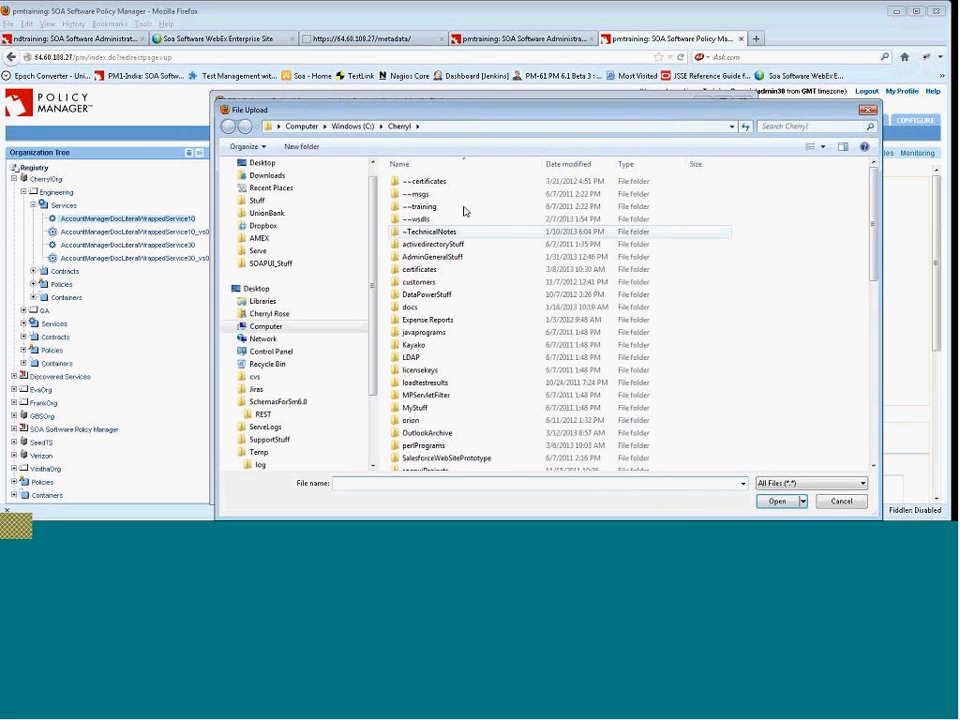
{"action": "left_click_drag", "start_coordinate": [515, 113], "coordinate": [369, 108]}
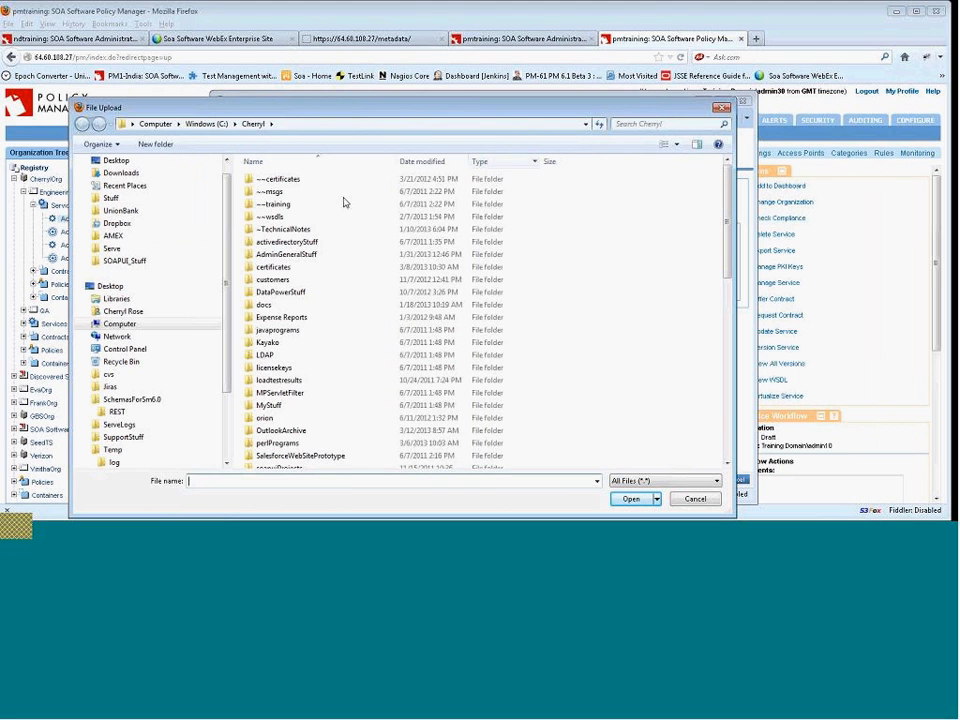
{"action": "double_click", "coordinate": [294, 219]}
{"action": "scroll", "coordinate": [356, 253], "scroll_direction": "down", "scroll_amount": 3}
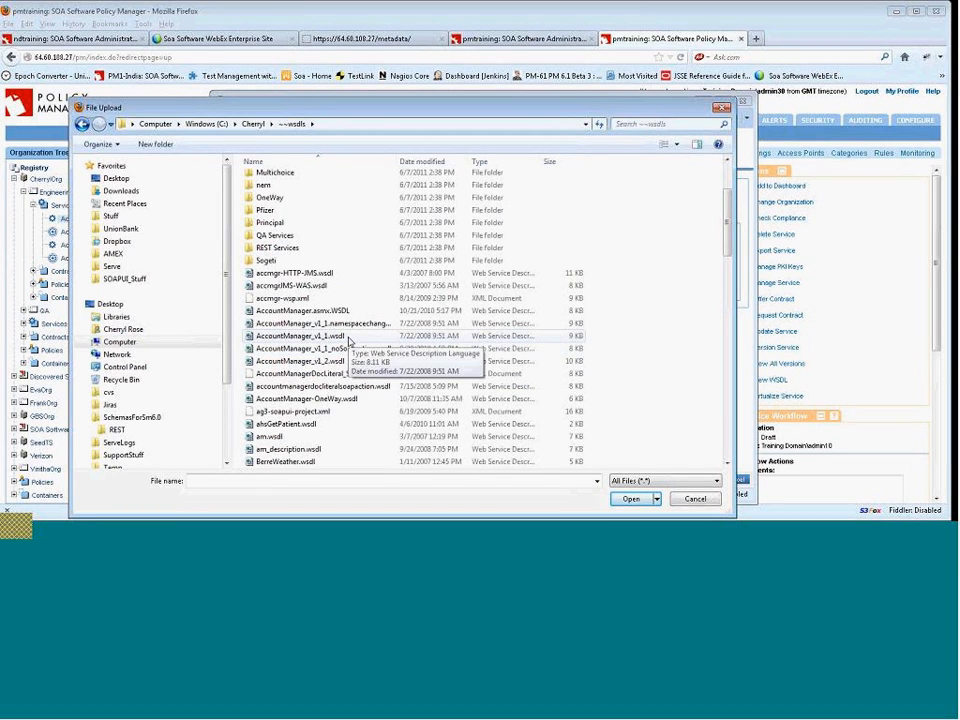
{"action": "left_click", "coordinate": [300, 336]}
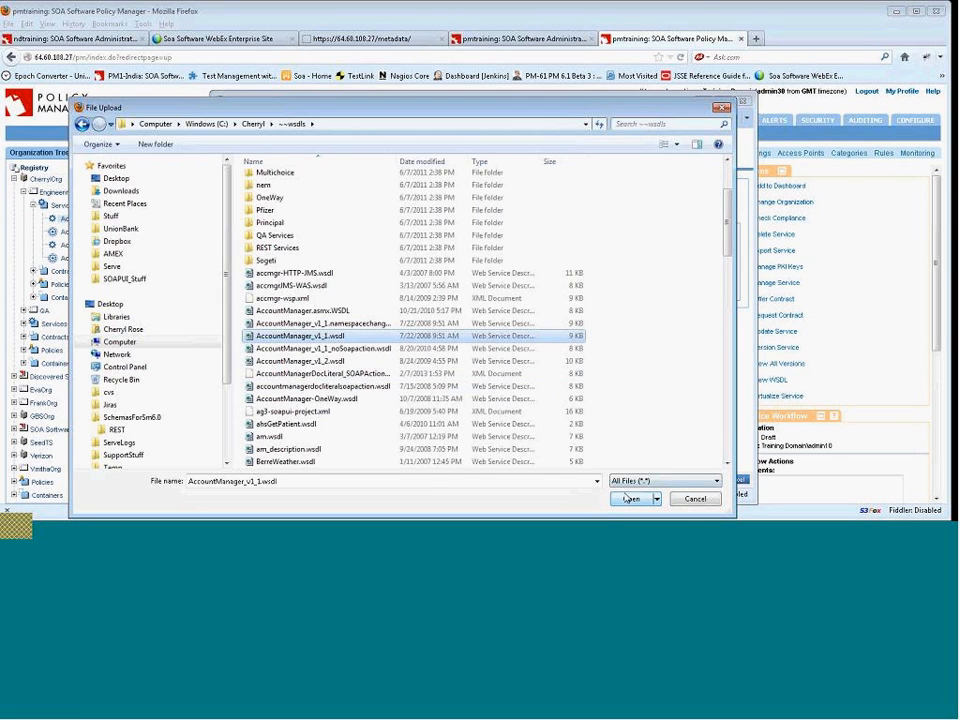
{"action": "left_click", "coordinate": [628, 499]}
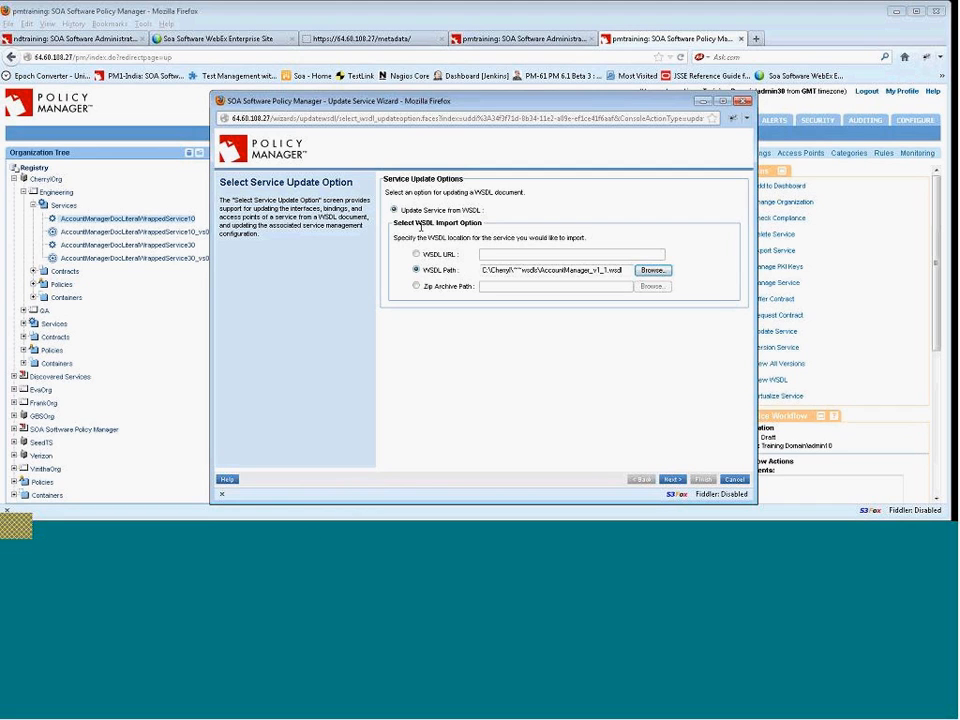
{"action": "left_click_drag", "start_coordinate": [597, 270], "coordinate": [611, 270]}
{"action": "left_click", "coordinate": [610, 270]}
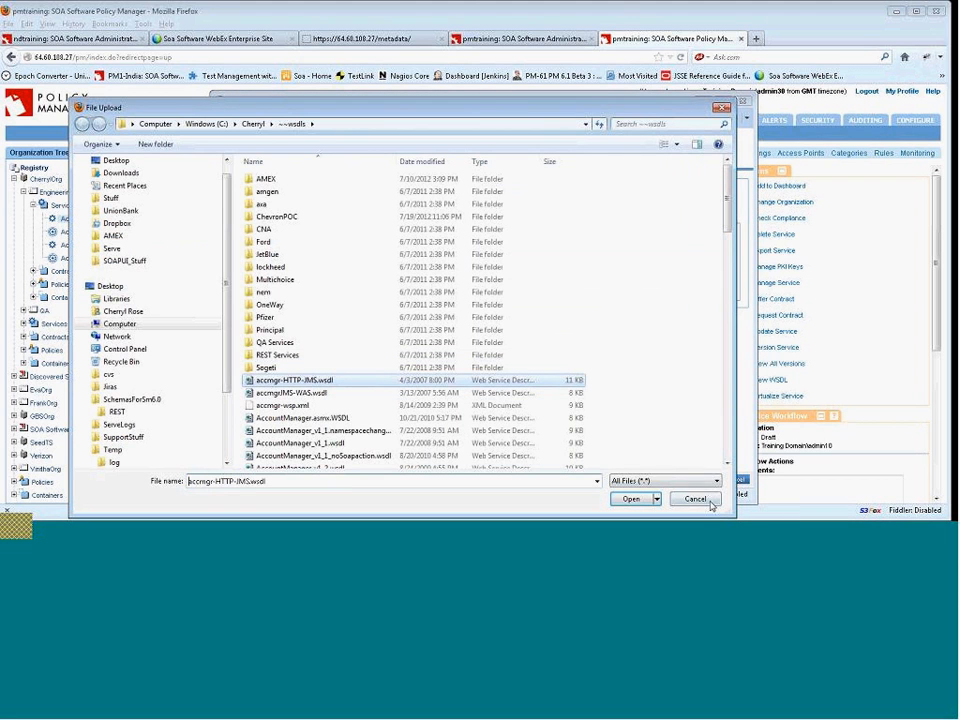
{"action": "left_click", "coordinate": [695, 497]}
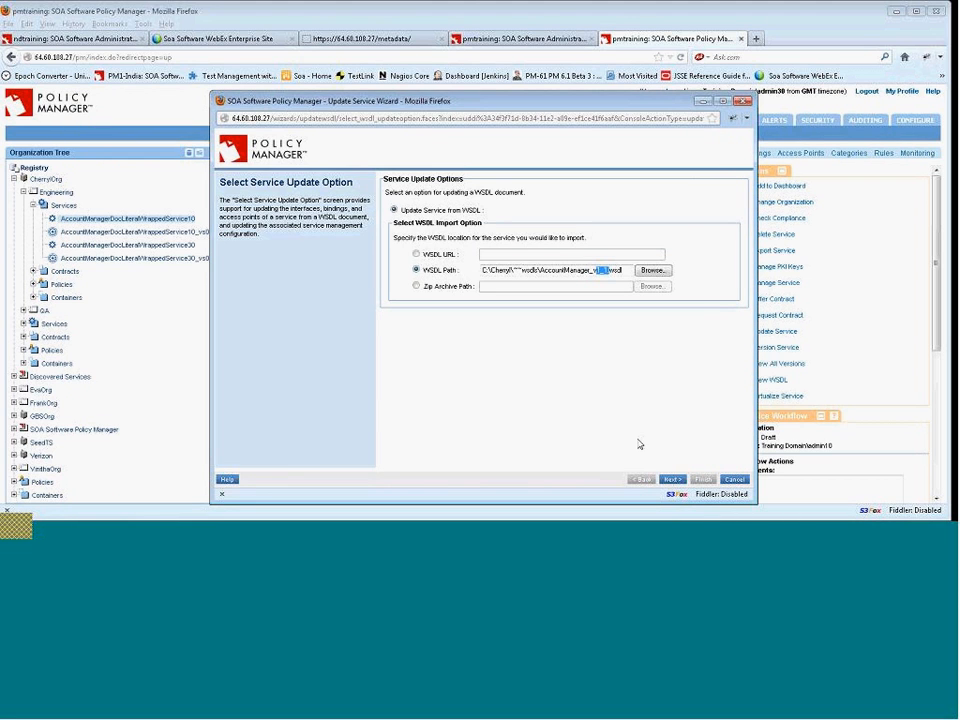
Continue past the interface-change warning and map the WSDL's AccountManager interface to the existing am10 interface.
{"action": "left_click", "coordinate": [672, 481]}
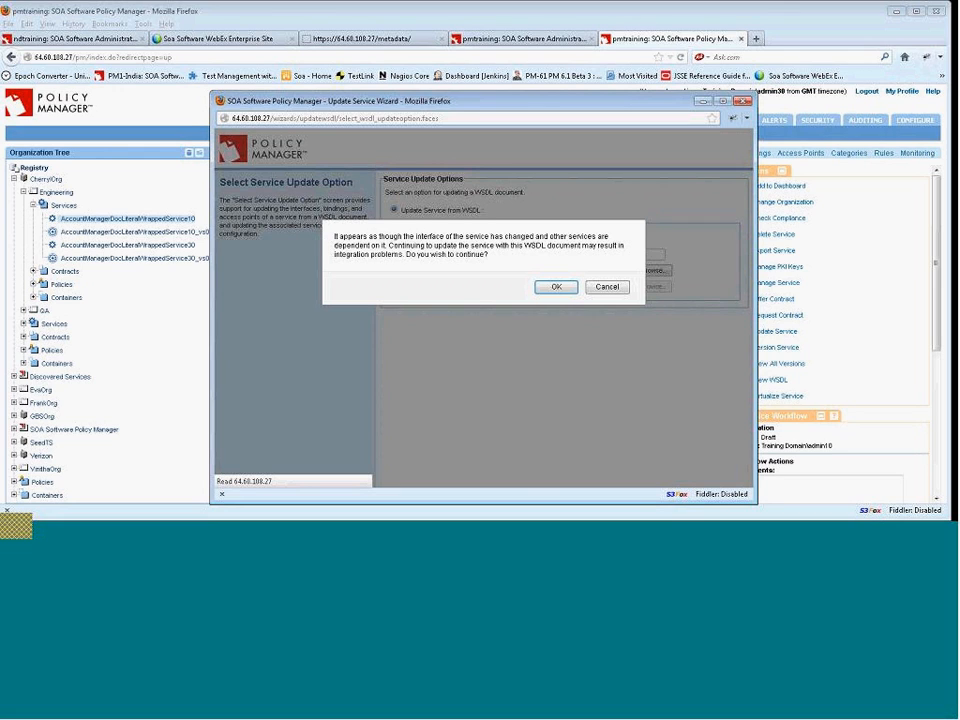
{"action": "left_click", "coordinate": [557, 287]}
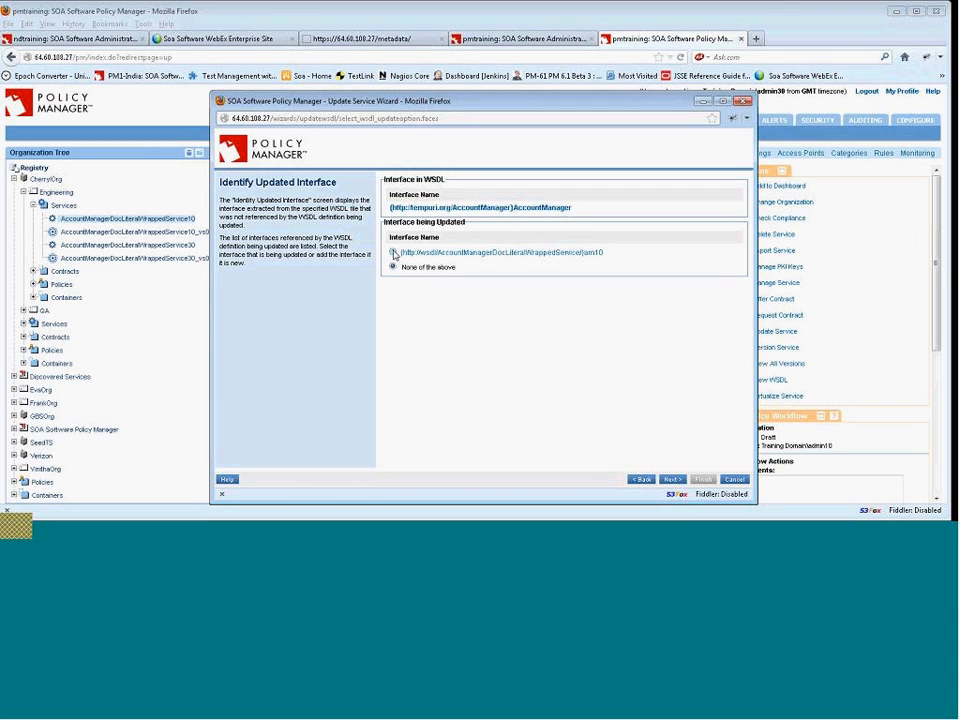
{"action": "left_click", "coordinate": [394, 253]}
{"action": "left_click", "coordinate": [672, 480]}
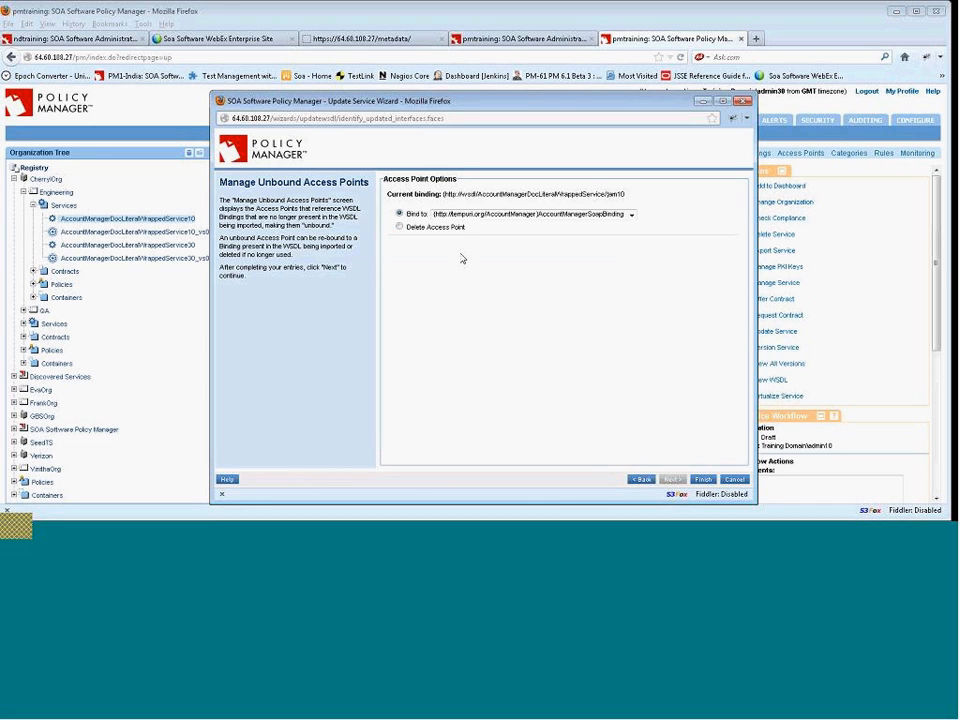
Bind the unbound access point to the AccountManagerSoapBinding binding and finish the Update Service wizard.
{"action": "left_click", "coordinate": [568, 215]}
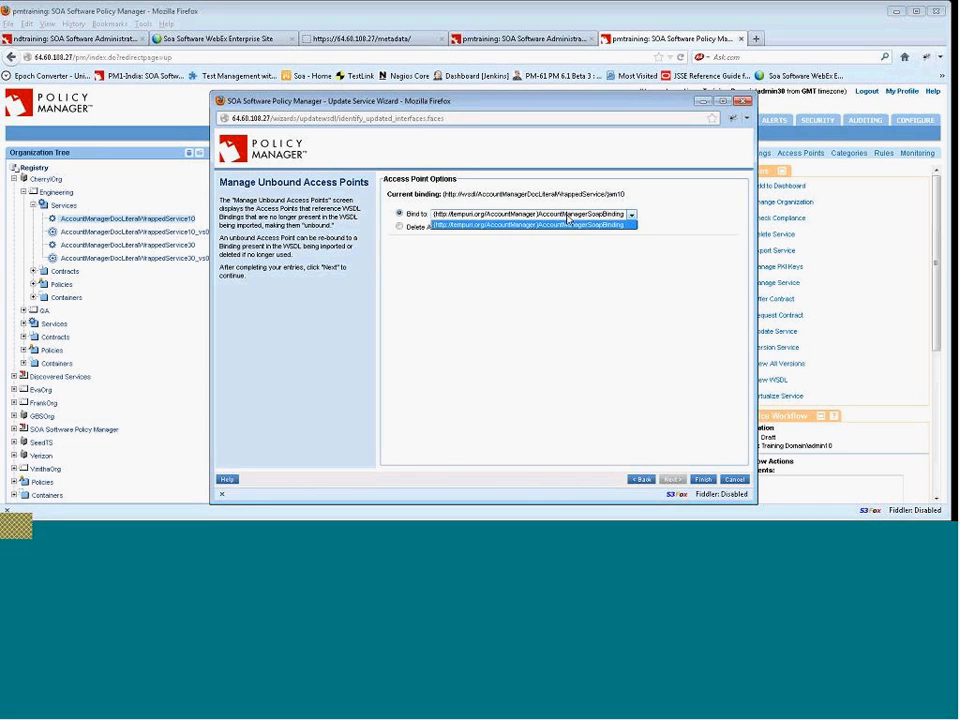
{"action": "left_click", "coordinate": [566, 224]}
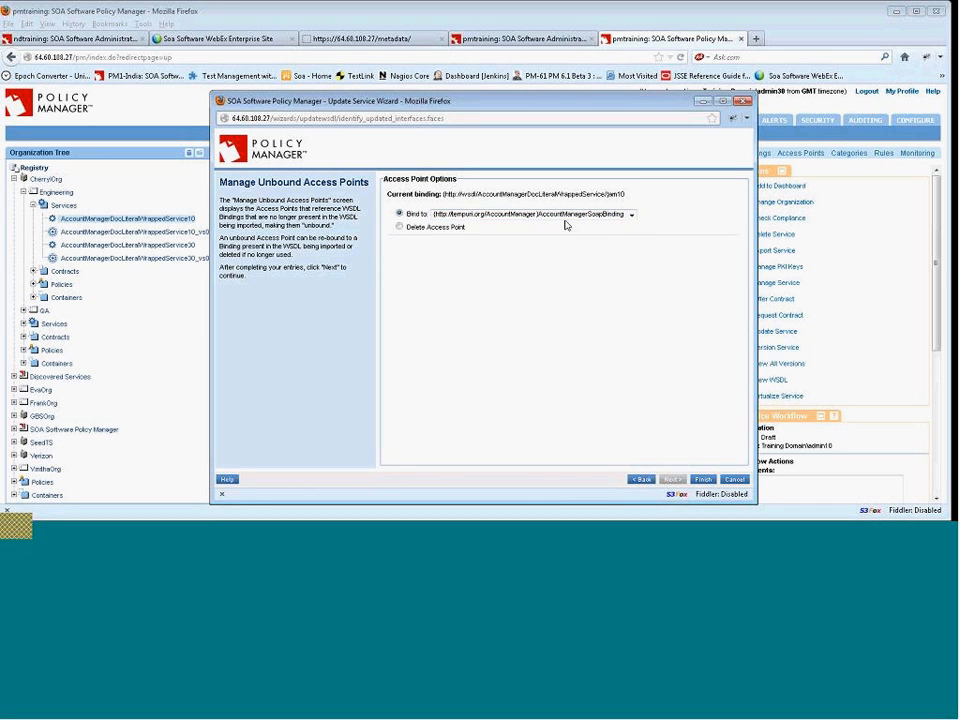
{"action": "left_click", "coordinate": [706, 480]}
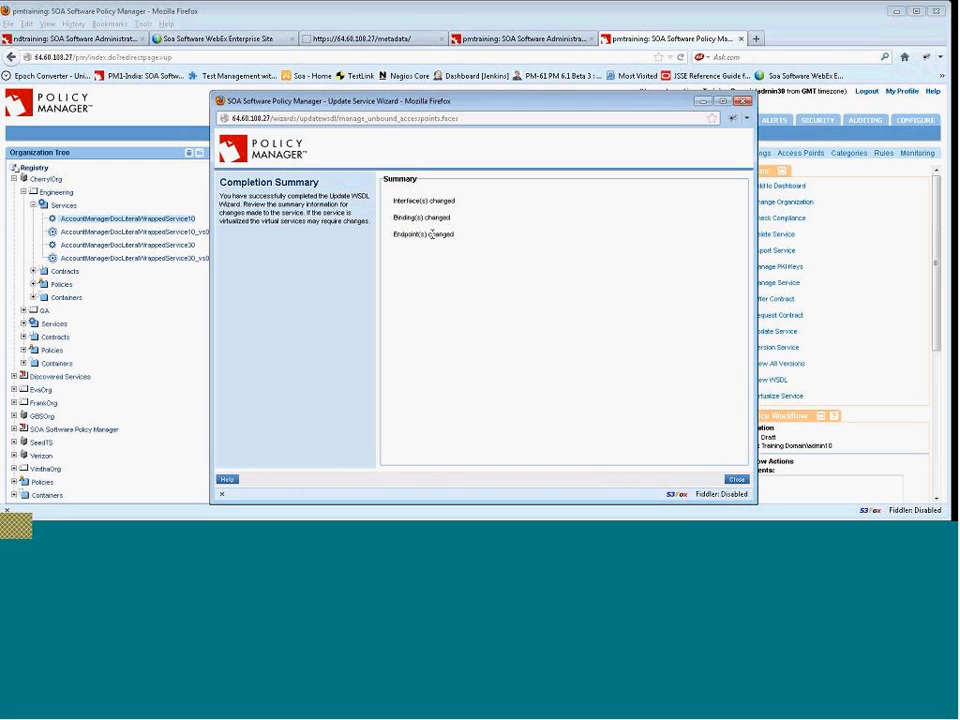
{"action": "left_click", "coordinate": [736, 479]}
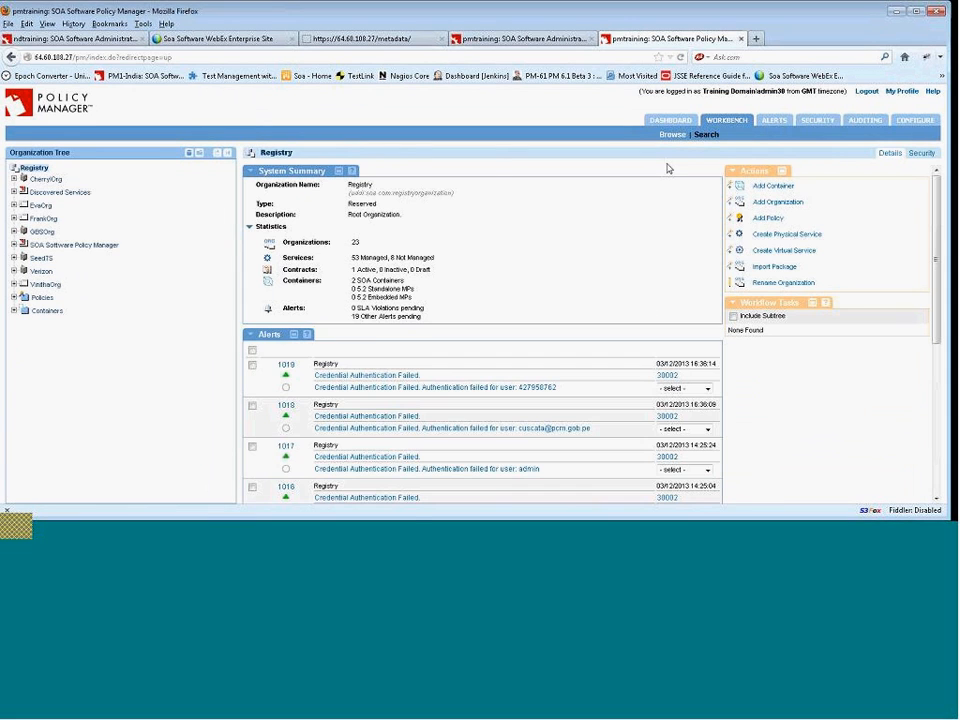
Compare the operations of AccountManagerDocLiteralWrappedService10 and its _vs0 virtual service after the update.
{"action": "left_click", "coordinate": [14, 178]}
{"action": "left_click", "coordinate": [52, 193]}
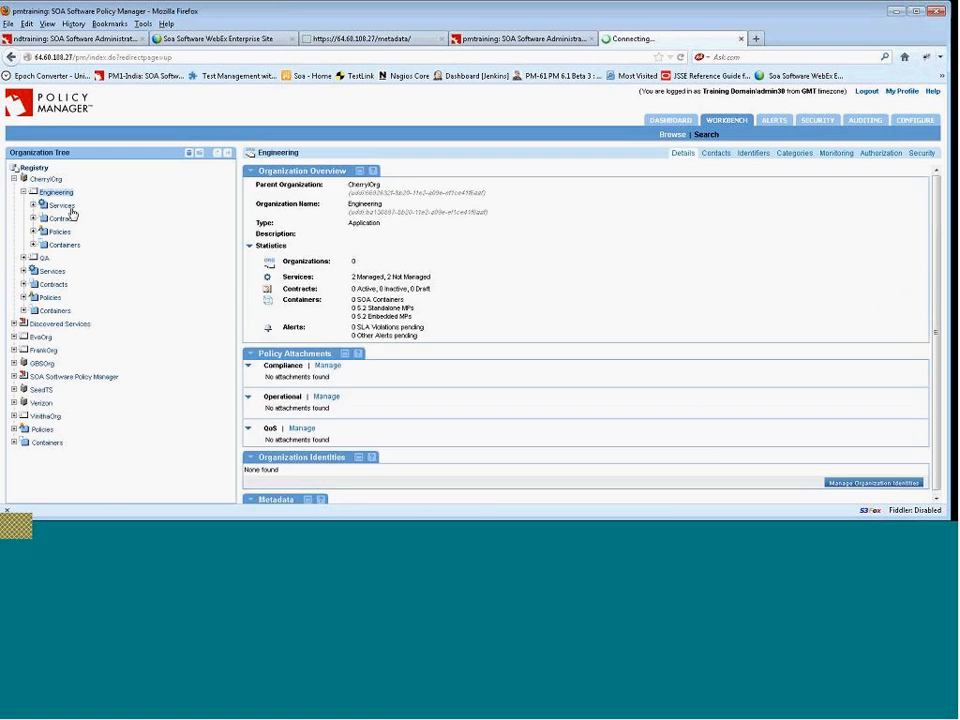
{"action": "left_click", "coordinate": [62, 205]}
{"action": "left_click", "coordinate": [112, 221]}
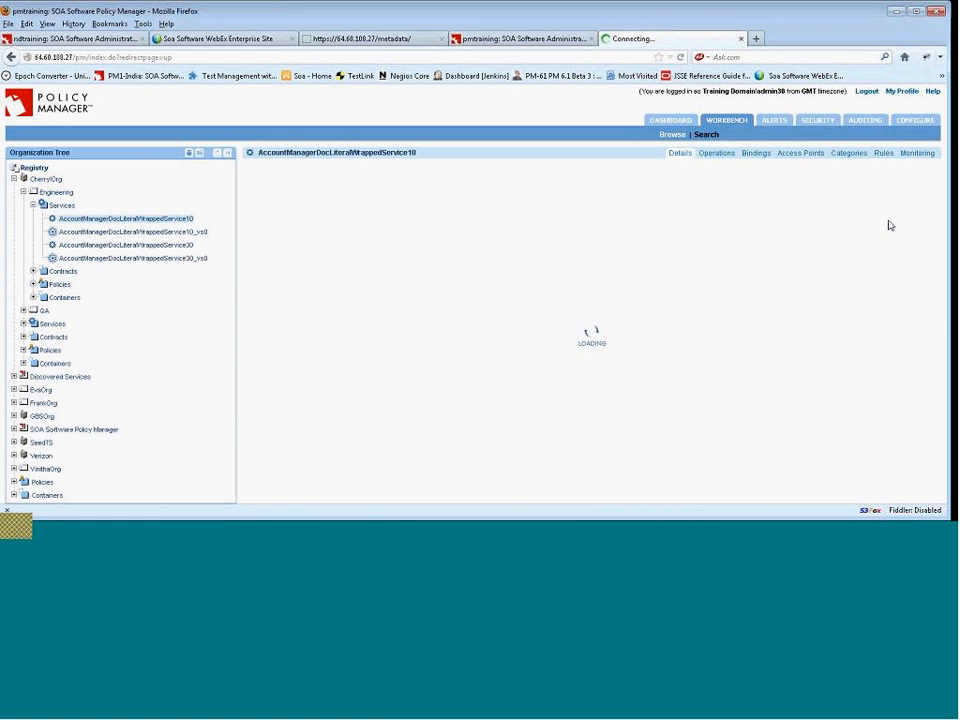
{"action": "left_click", "coordinate": [715, 154]}
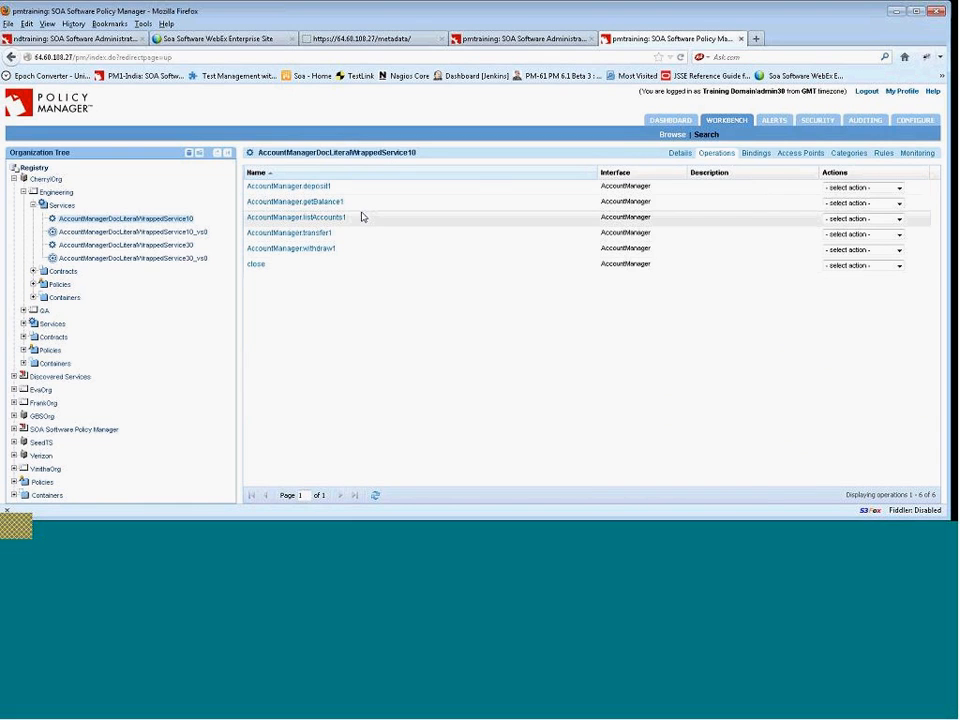
{"action": "left_click", "coordinate": [289, 264]}
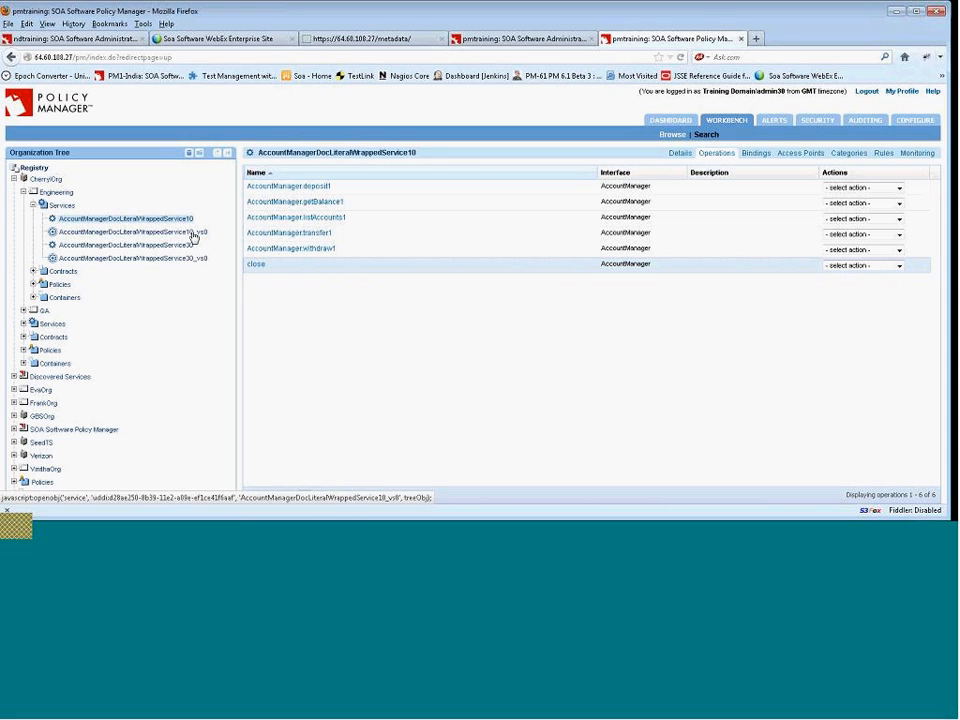
{"action": "left_click", "coordinate": [193, 233]}
{"action": "left_click", "coordinate": [245, 269]}
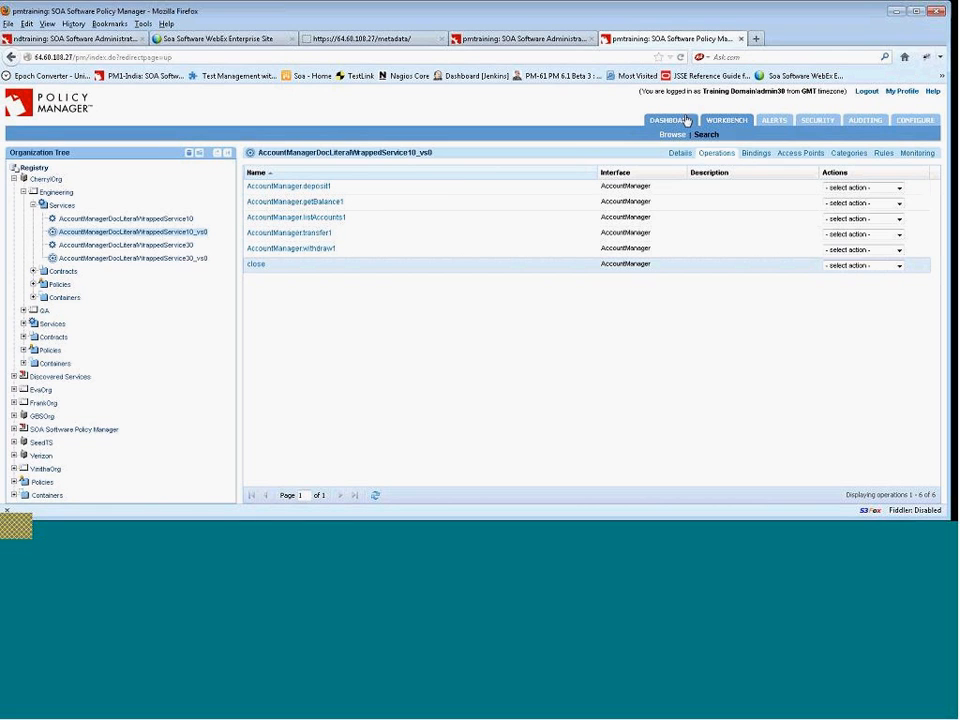
{"action": "left_click", "coordinate": [903, 11]}
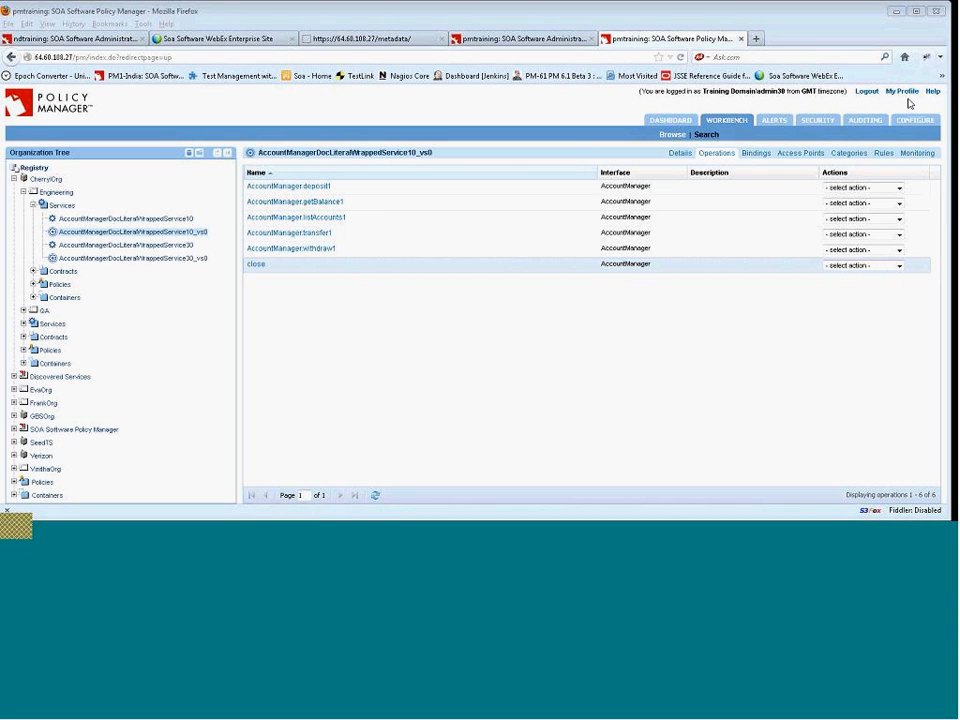
{"action": "left_click", "coordinate": [679, 6]}
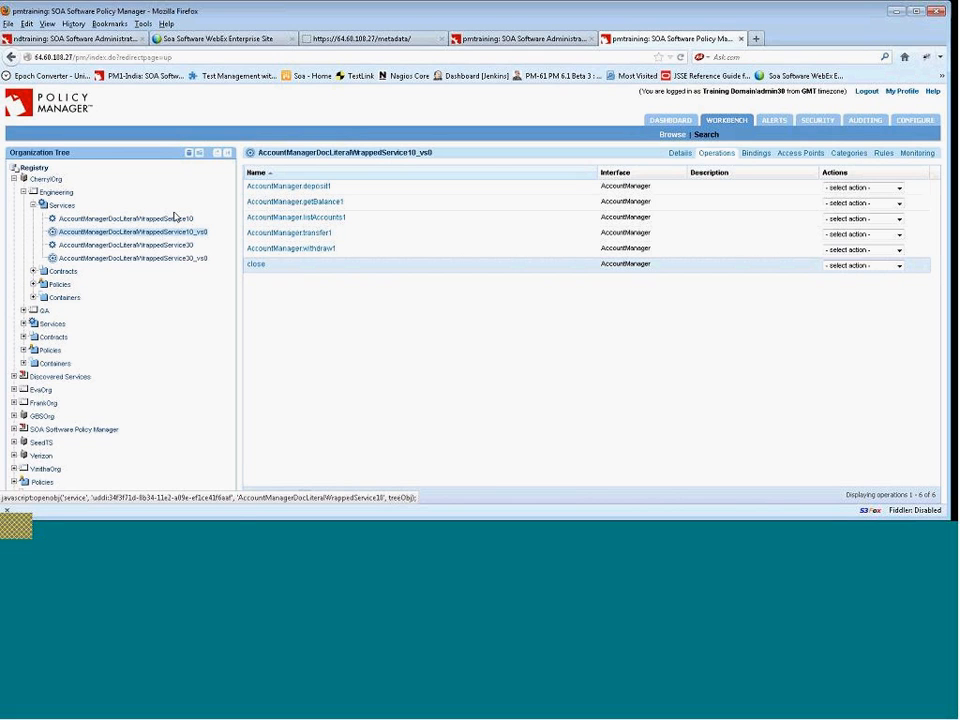
{"action": "left_click", "coordinate": [178, 220]}
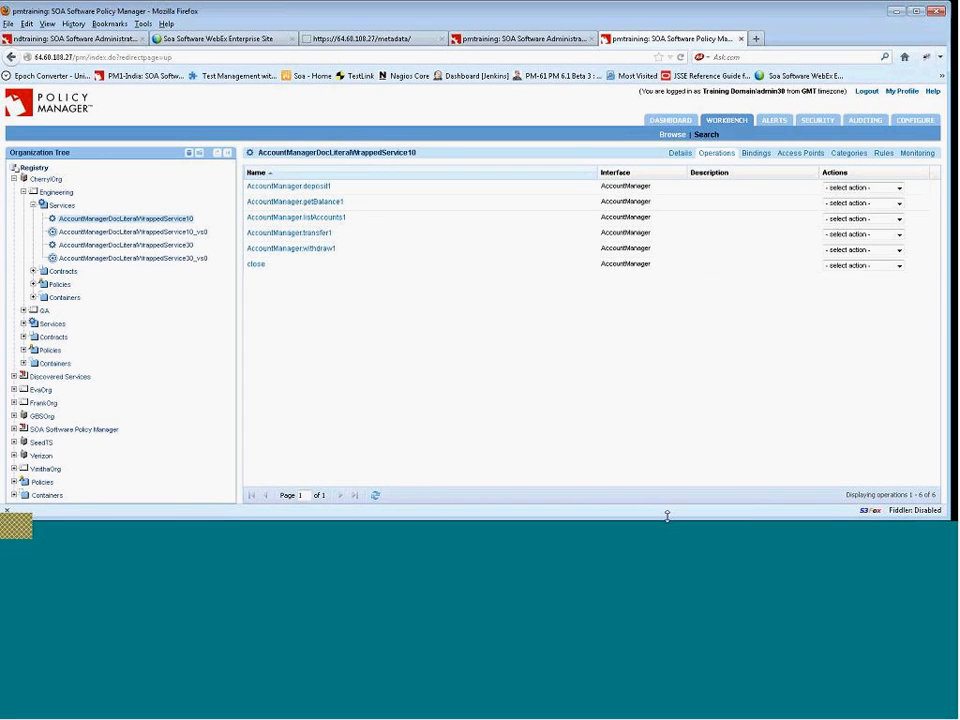
{"action": "left_click", "coordinate": [602, 534]}
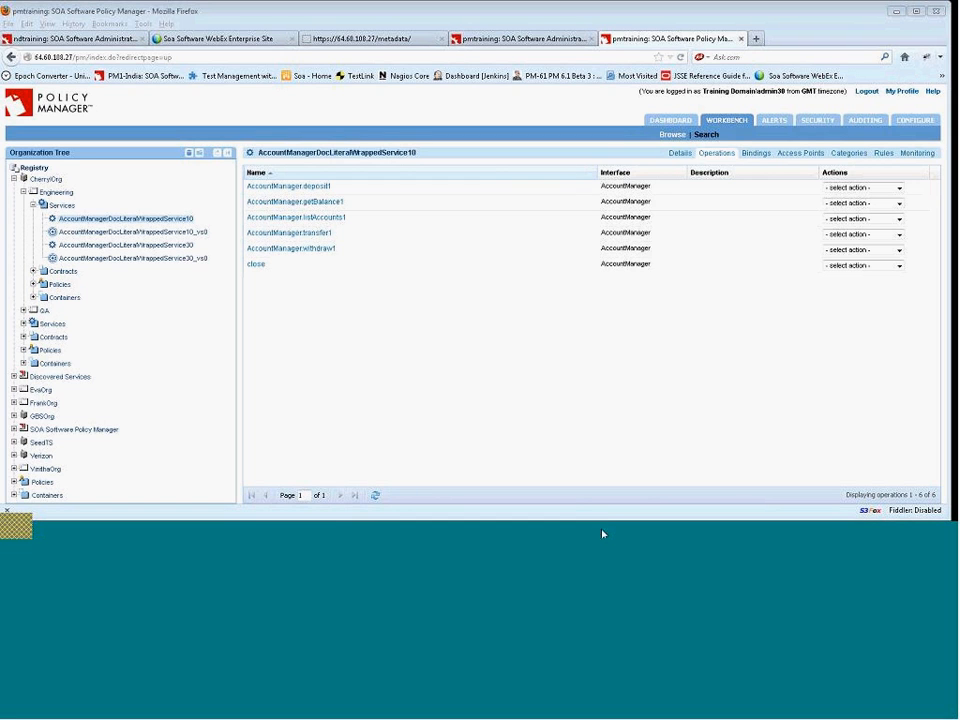
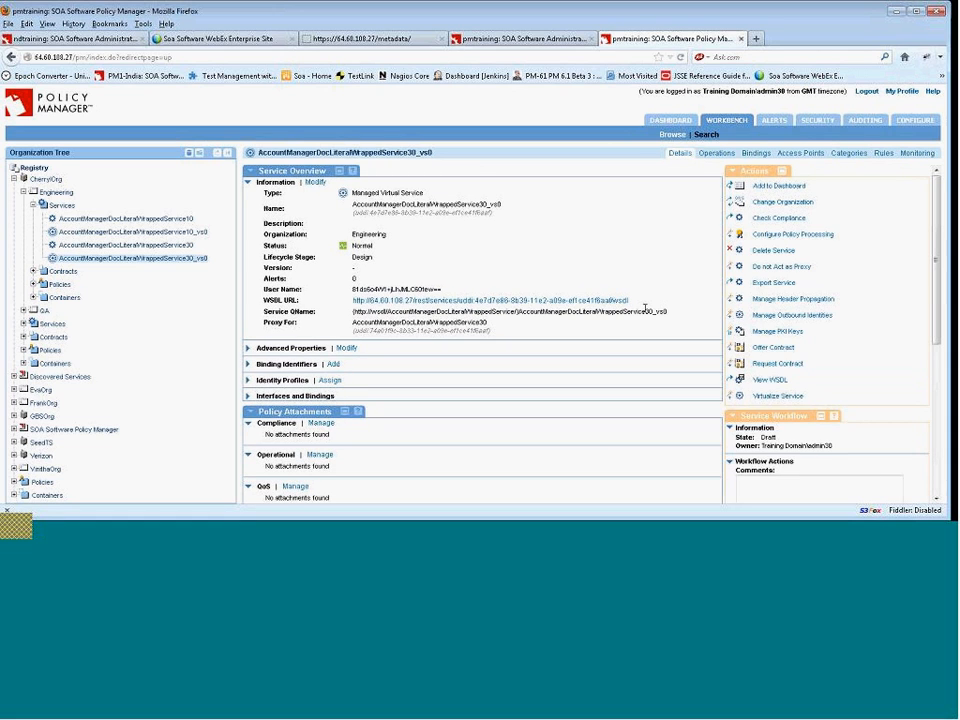
{"action": "left_click_drag", "start_coordinate": [629, 301], "coordinate": [352, 302]}
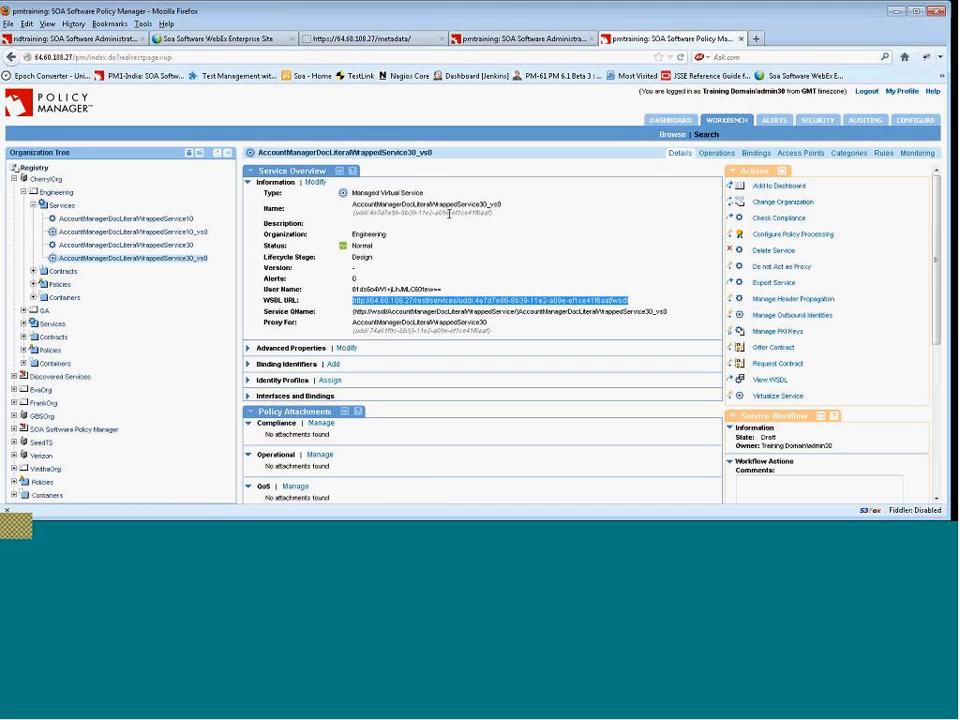
{"action": "left_click", "coordinate": [92, 40]}
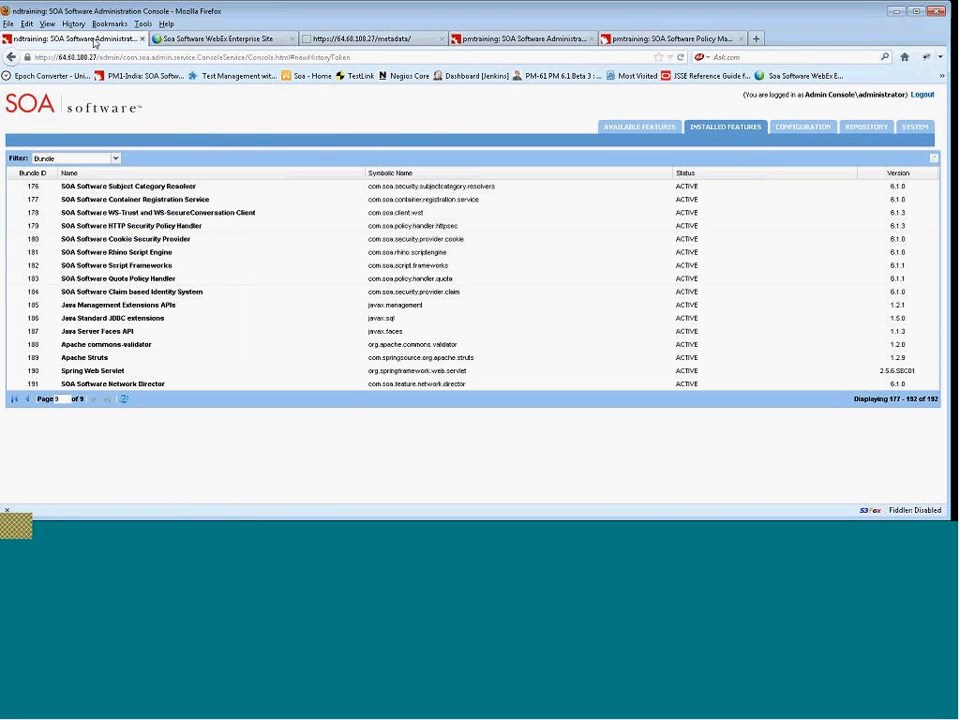
{"action": "left_click", "coordinate": [342, 40]}
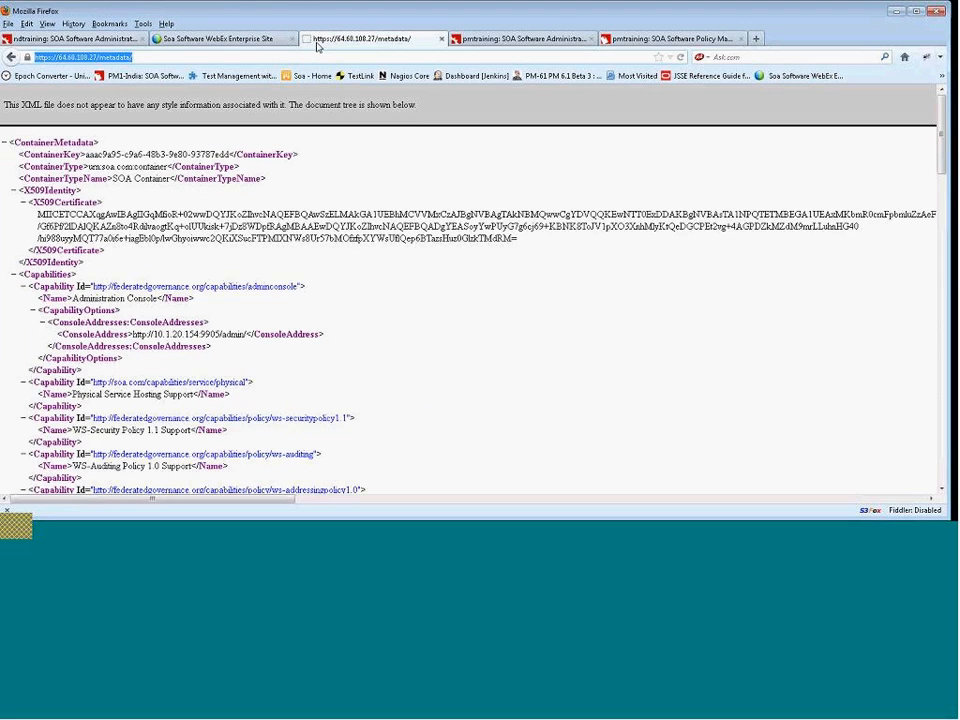
{"action": "left_click", "coordinate": [150, 57]}
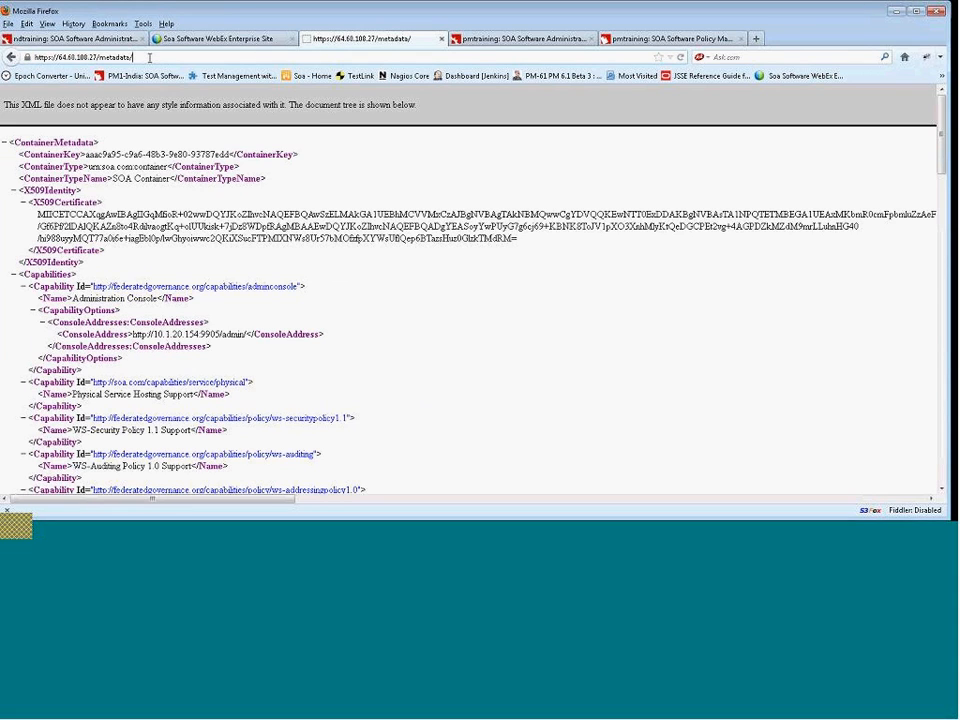
{"action": "left_click_drag", "start_coordinate": [152, 58], "coordinate": [97, 58]}
{"action": "key", "text": "Left"}
{"action": "key", "text": "Right"}
{"action": "key", "text": "shift+Right"}
{"action": "key", "text": "shift+Right"}
{"action": "key", "text": "shift+Right"}
{"action": "key", "text": "shift+Right"}
{"action": "key", "text": "shift+Right"}
{"action": "key", "text": "shift+Right"}
{"action": "key", "text": "shift+Right"}
{"action": "key", "text": "shift+Right"}
{"action": "key", "text": "shift+Right"}
{"action": "type", "text": "am3"}
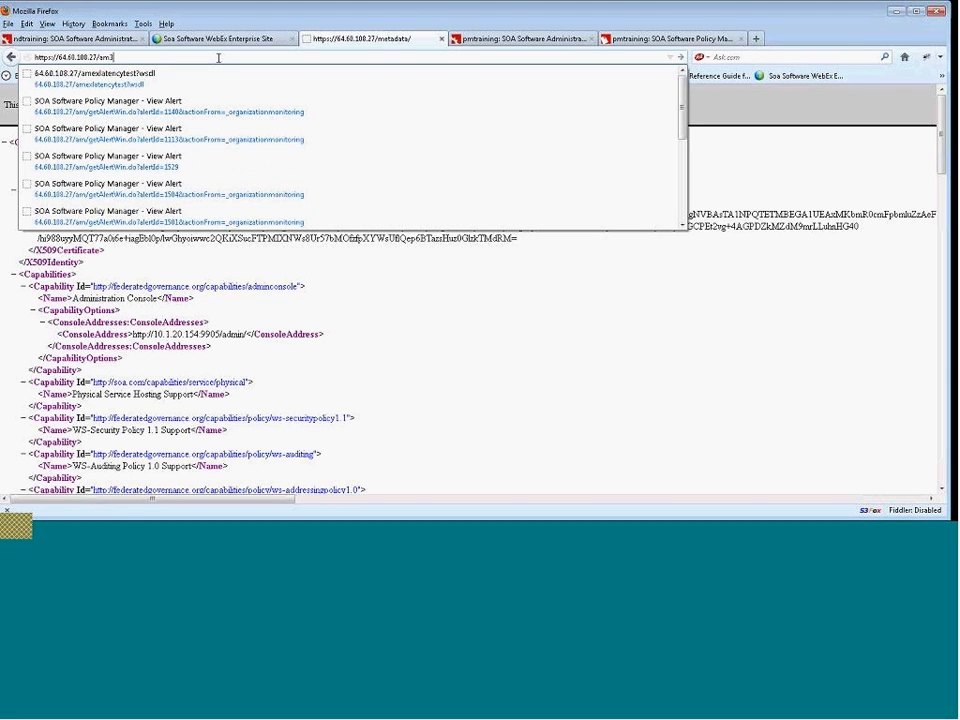
{"action": "type", "text": "8/wsdl"}
{"action": "key", "text": "Return"}
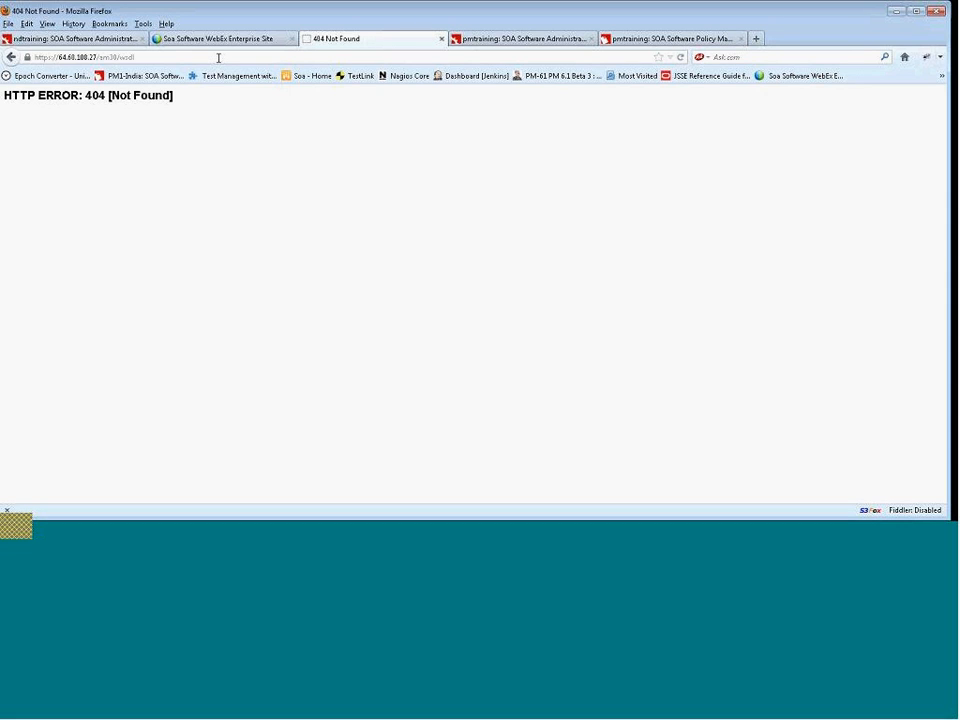
{"action": "left_click", "coordinate": [122, 58]}
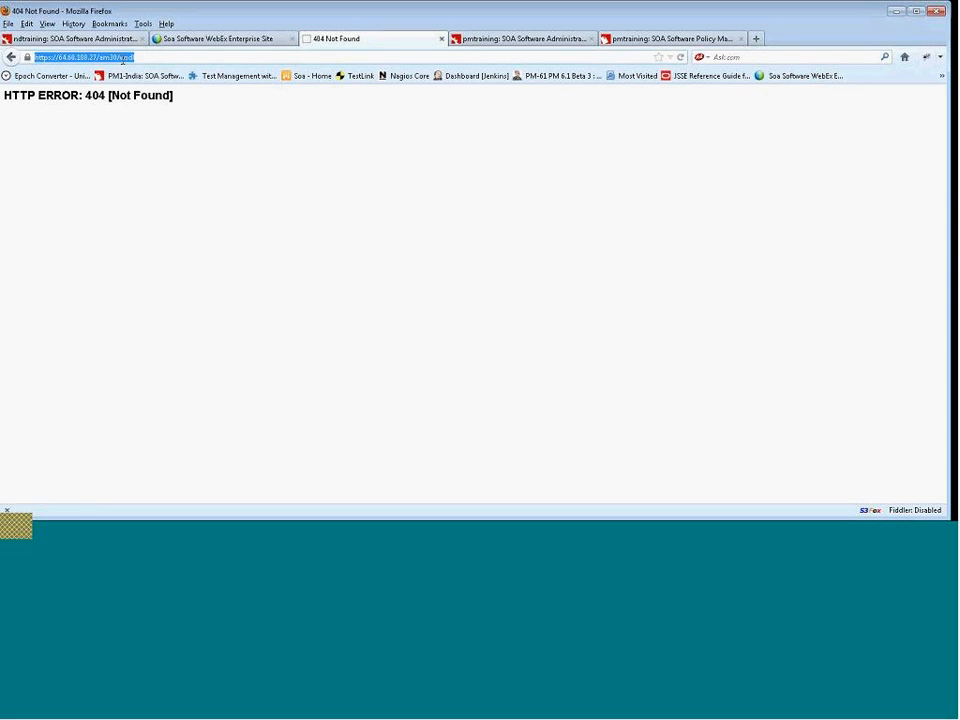
{"action": "left_click", "coordinate": [121, 59]}
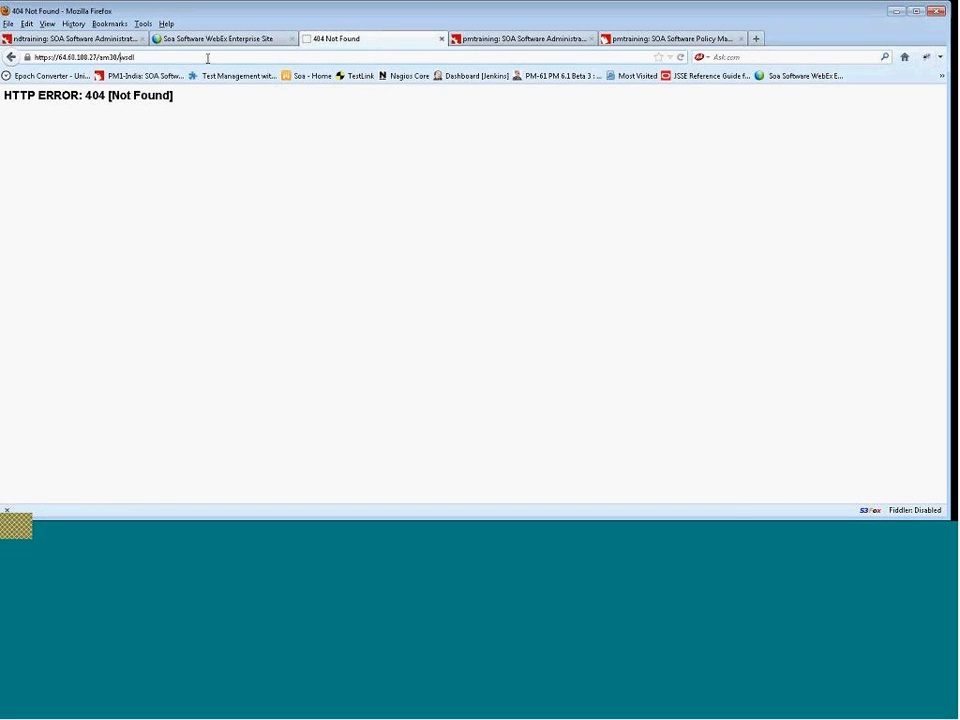
{"action": "key", "text": "BackSpace"}
{"action": "type", "text": "?"}
{"action": "key", "text": "Return"}
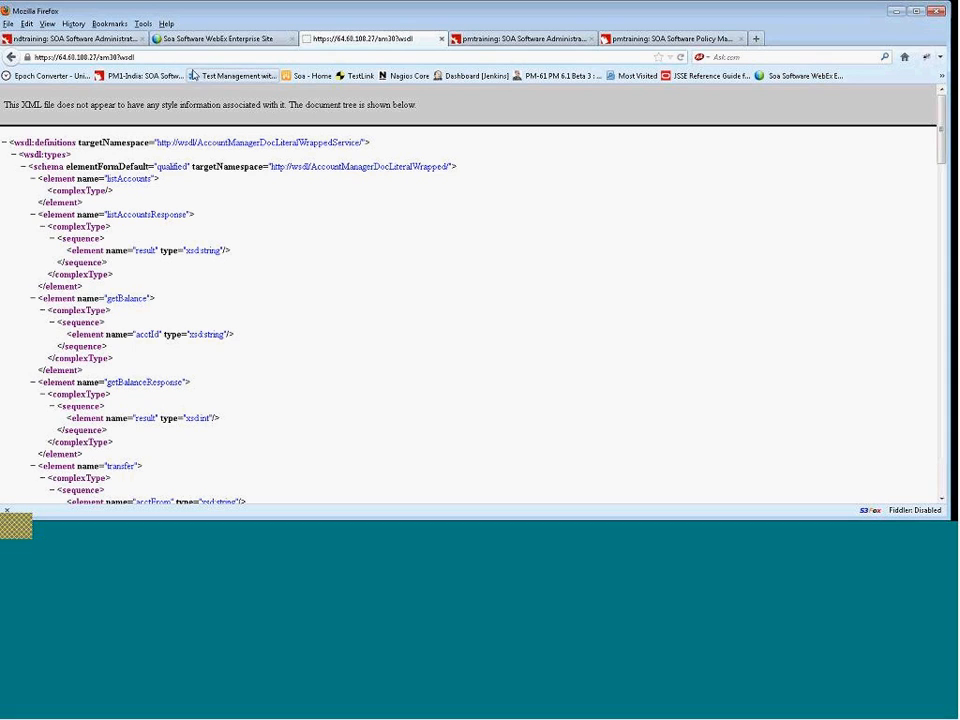
{"action": "left_click", "coordinate": [119, 57]}
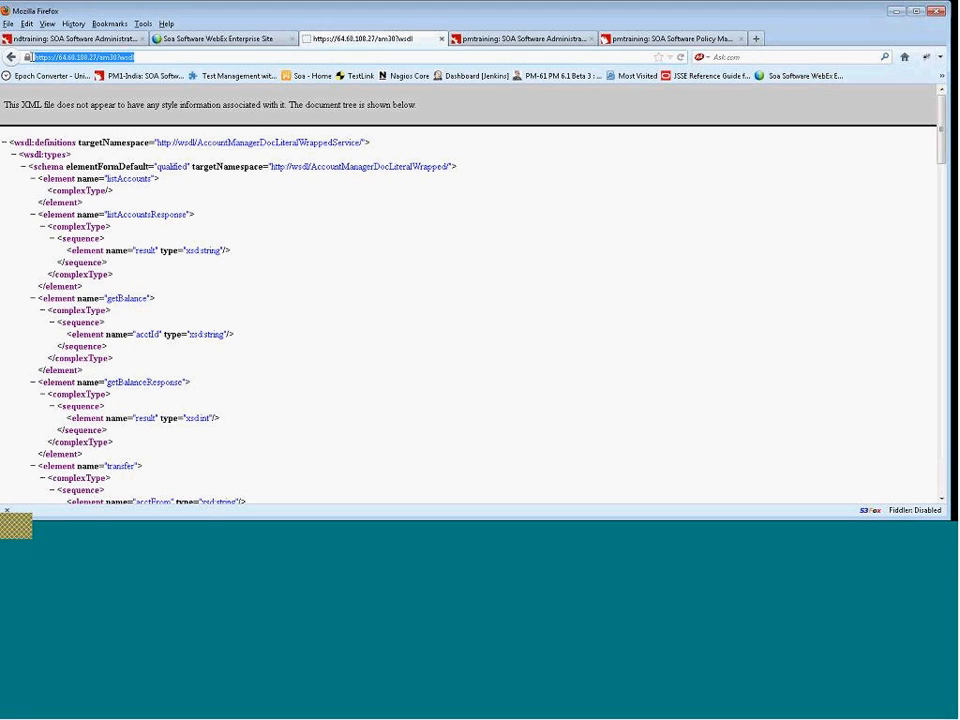
{"action": "left_click", "coordinate": [140, 57]}
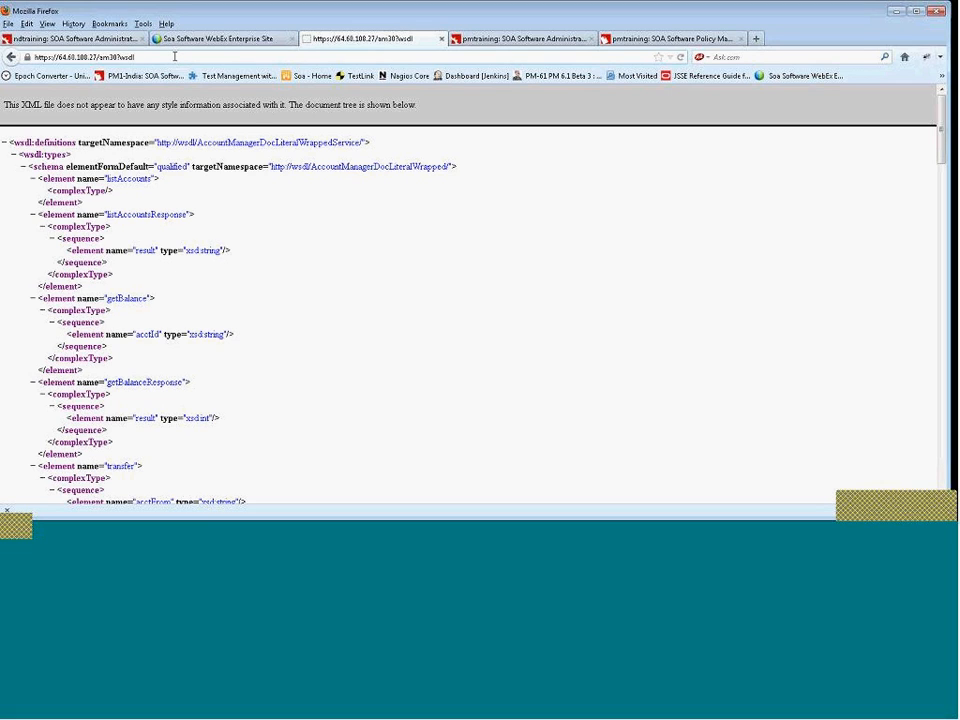
{"action": "left_click_drag", "start_coordinate": [97, 57], "coordinate": [30, 57]}
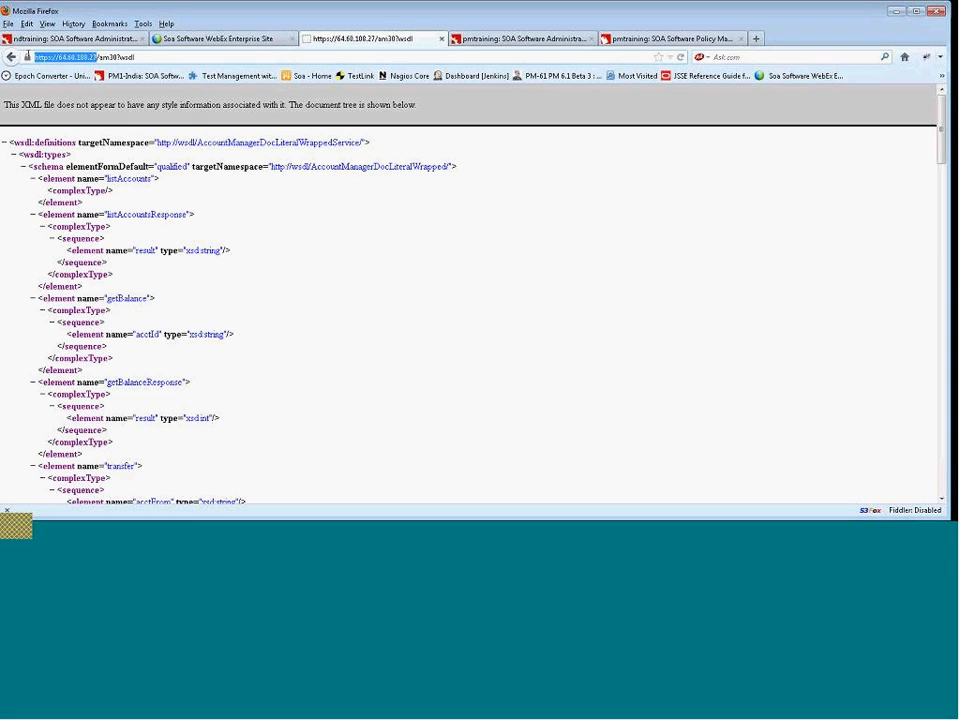
{"action": "key", "text": "alt+Tab"}
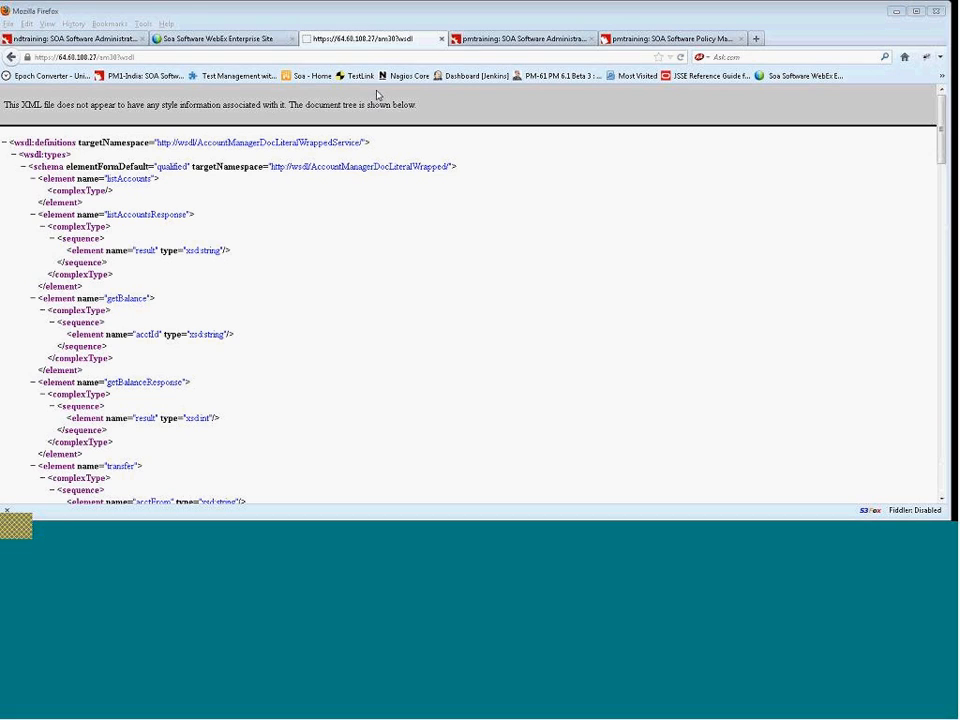
{"action": "left_click", "coordinate": [155, 57]}
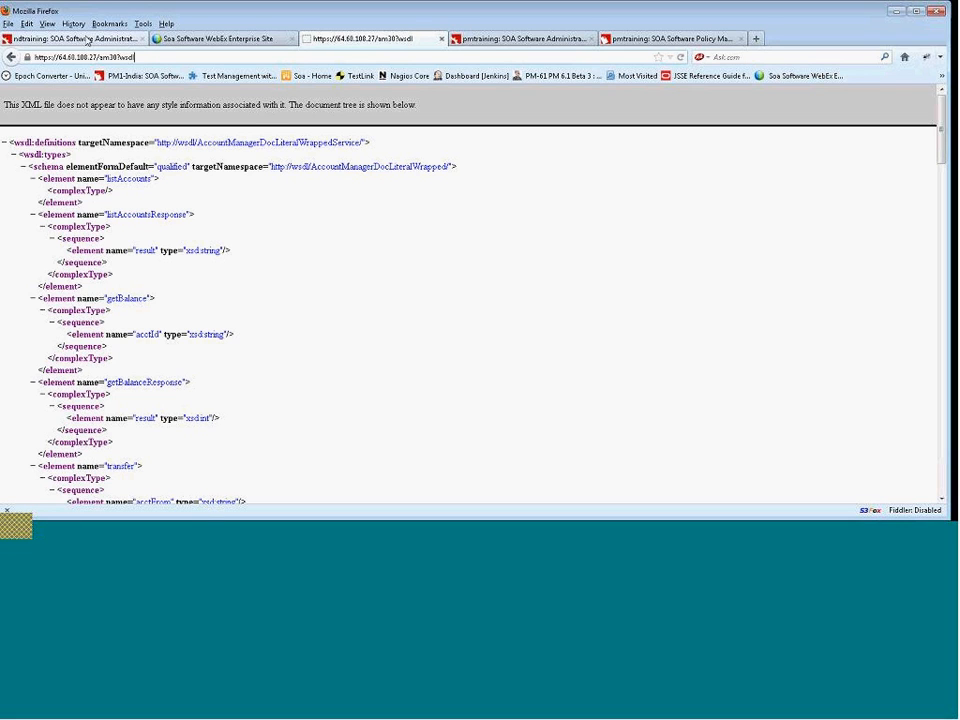
Check the container startup consoles on the remote desktop, closing the server.py Notepad window.
{"action": "left_click", "coordinate": [85, 40]}
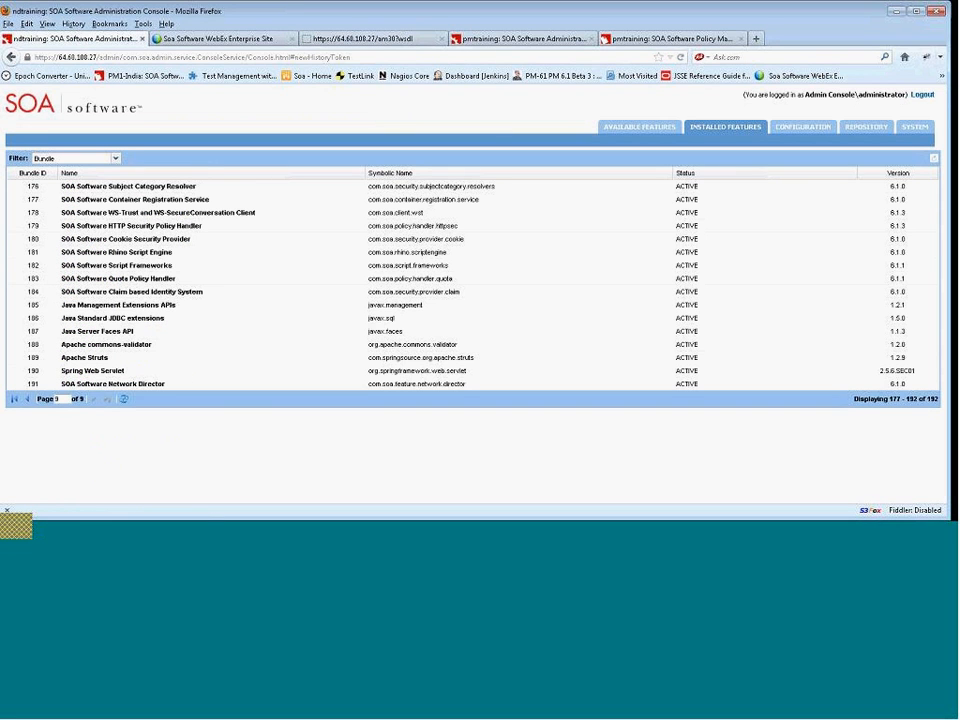
{"action": "left_click", "coordinate": [302, 534]}
{"action": "left_click", "coordinate": [306, 493]}
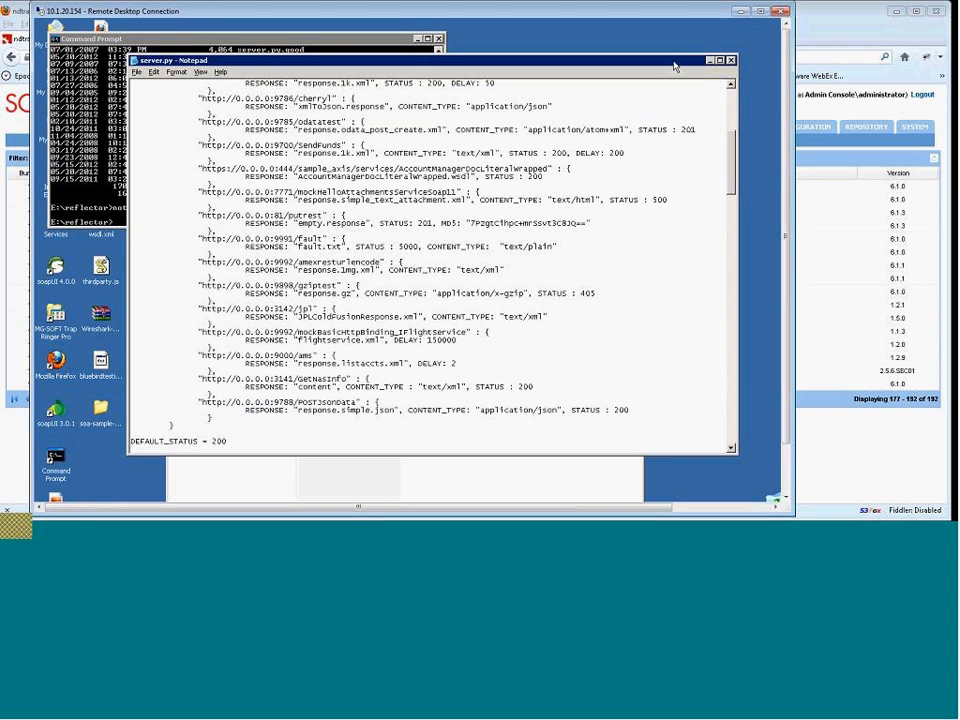
{"action": "left_click", "coordinate": [731, 61]}
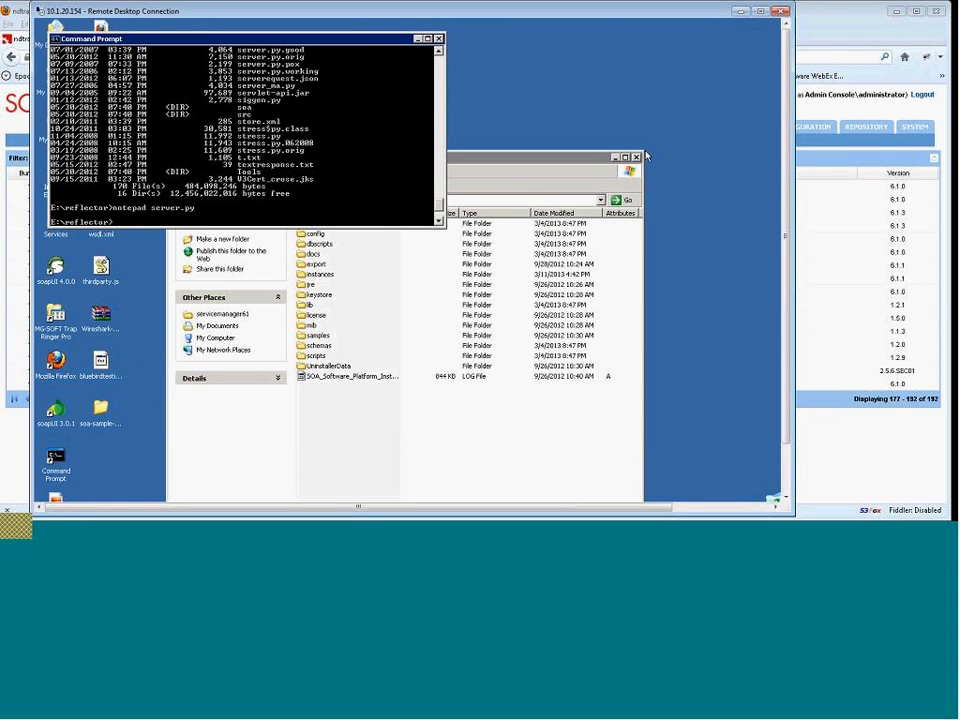
{"action": "left_click_drag", "start_coordinate": [784, 277], "coordinate": [783, 345]}
{"action": "left_click", "coordinate": [470, 492]}
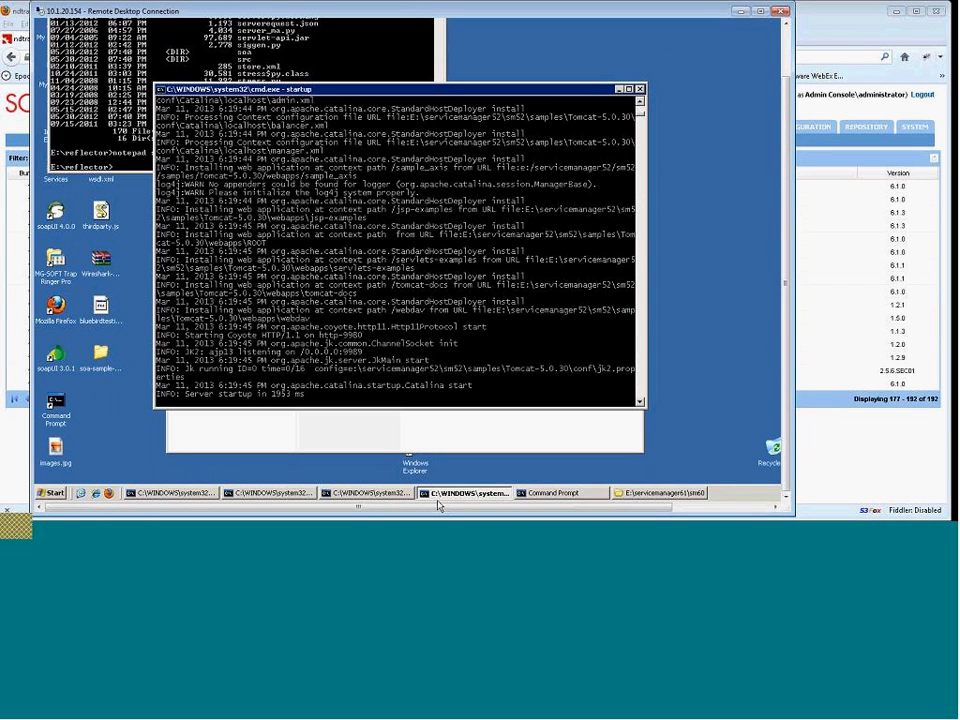
{"action": "left_click", "coordinate": [287, 497]}
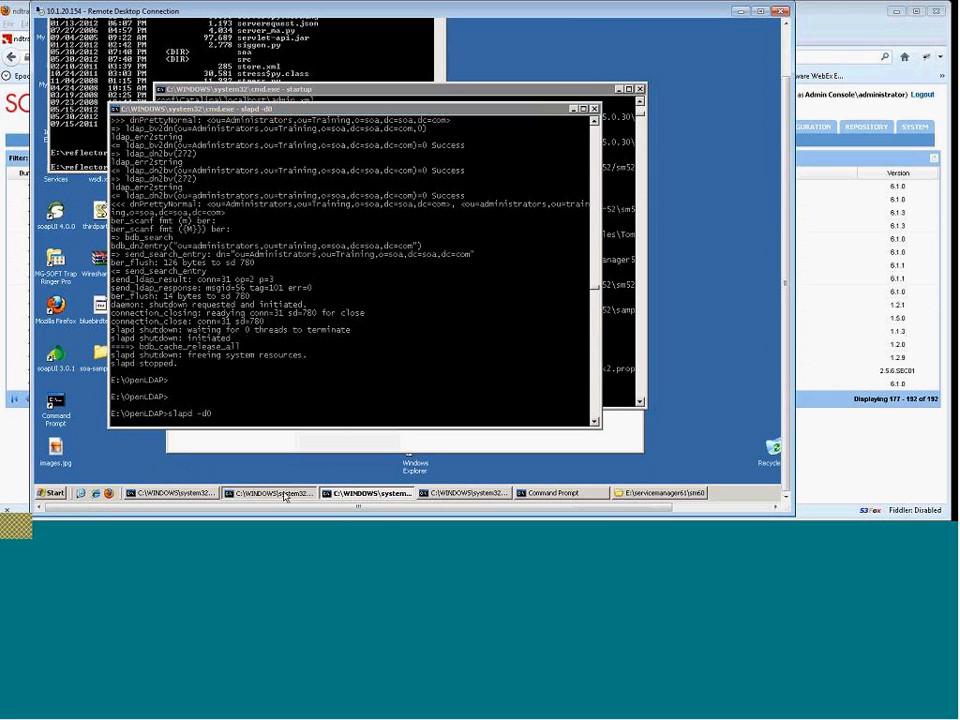
{"action": "left_click", "coordinate": [163, 494]}
{"action": "left_click", "coordinate": [482, 345]}
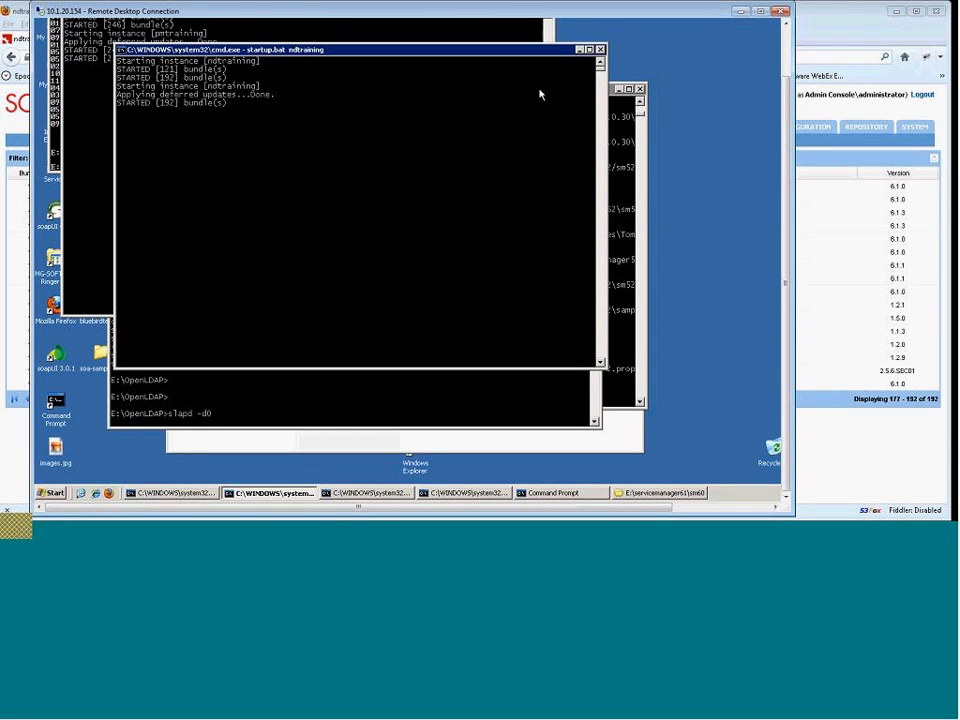
{"action": "left_click_drag", "start_coordinate": [306, 49], "coordinate": [397, 98]}
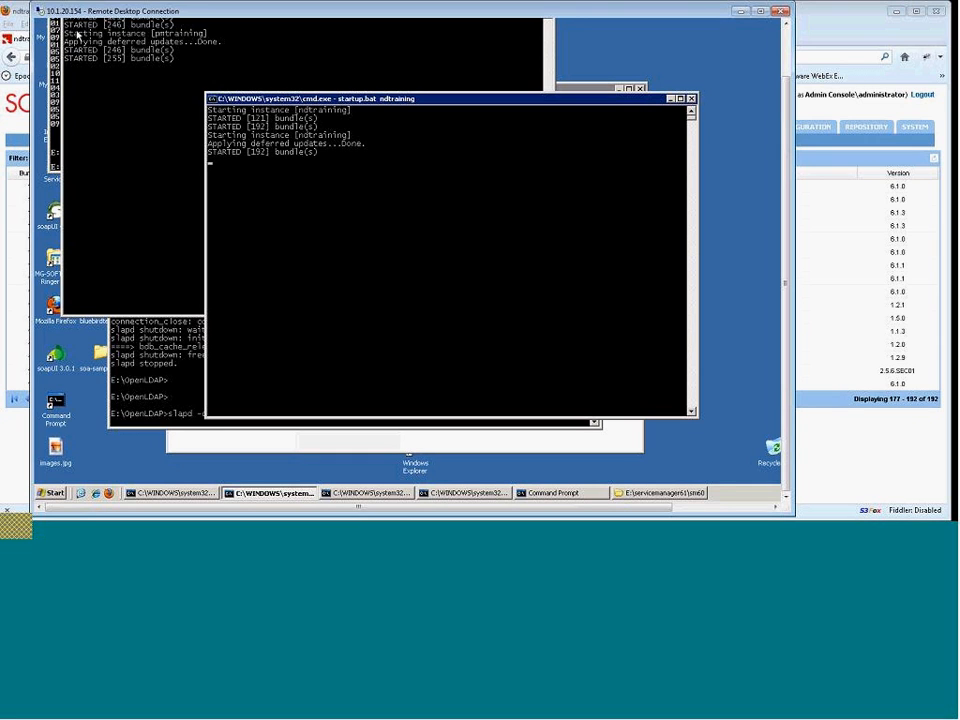
{"action": "left_click", "coordinate": [16, 11]}
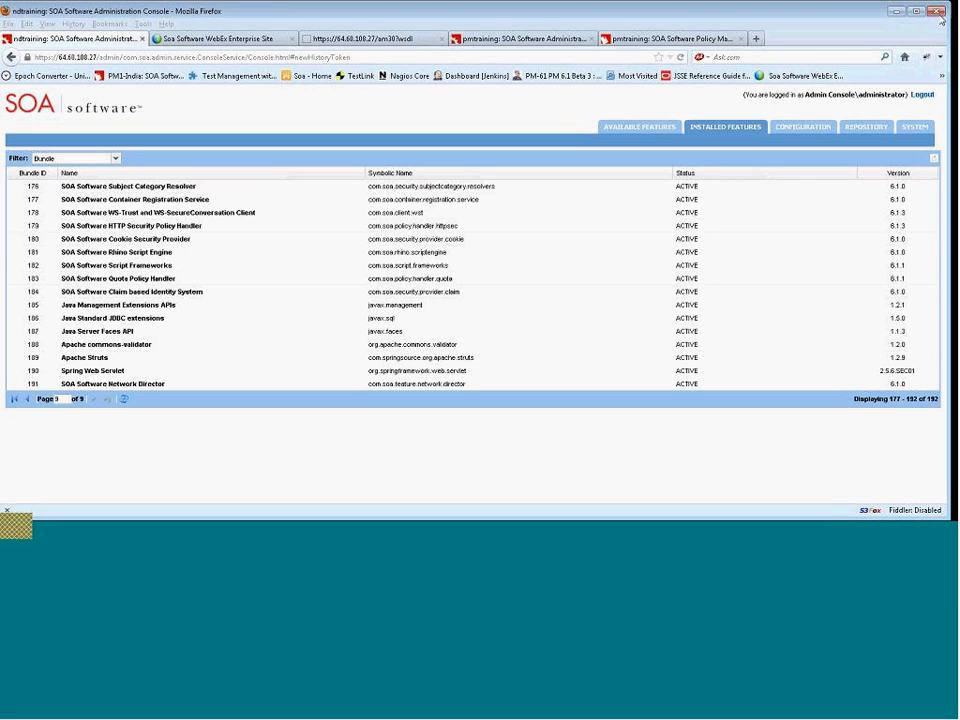
Open the com.soa.transport.jetty.defaultservlet configuration category and select the jetty.information.servlet.listContexts property name.
{"action": "left_click", "coordinate": [805, 131]}
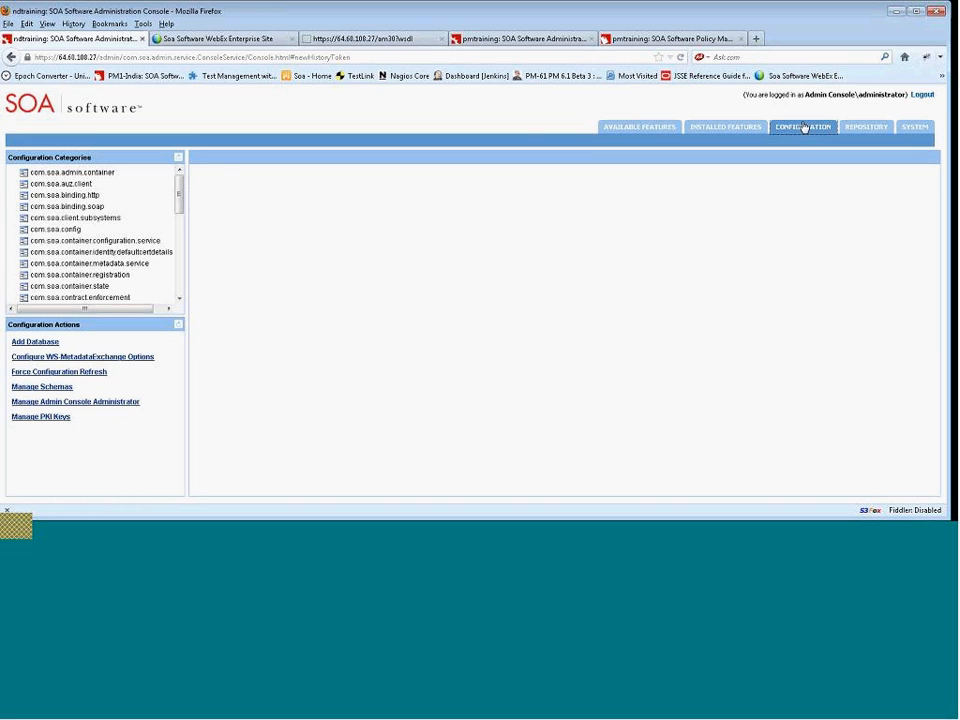
{"action": "left_click_drag", "start_coordinate": [180, 186], "coordinate": [178, 271]}
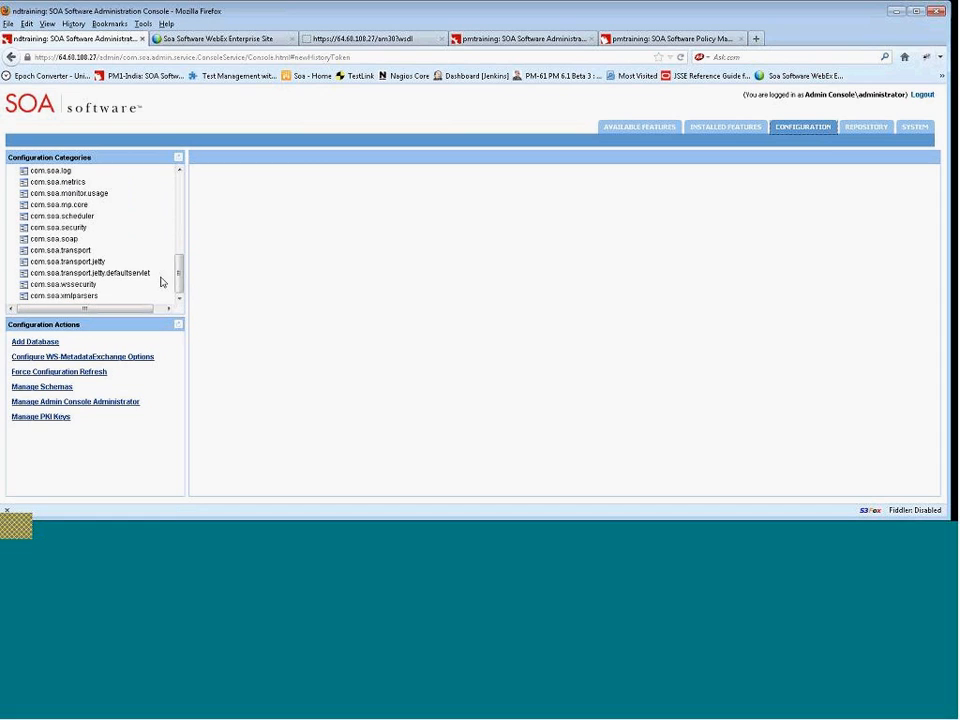
{"action": "left_click", "coordinate": [57, 278]}
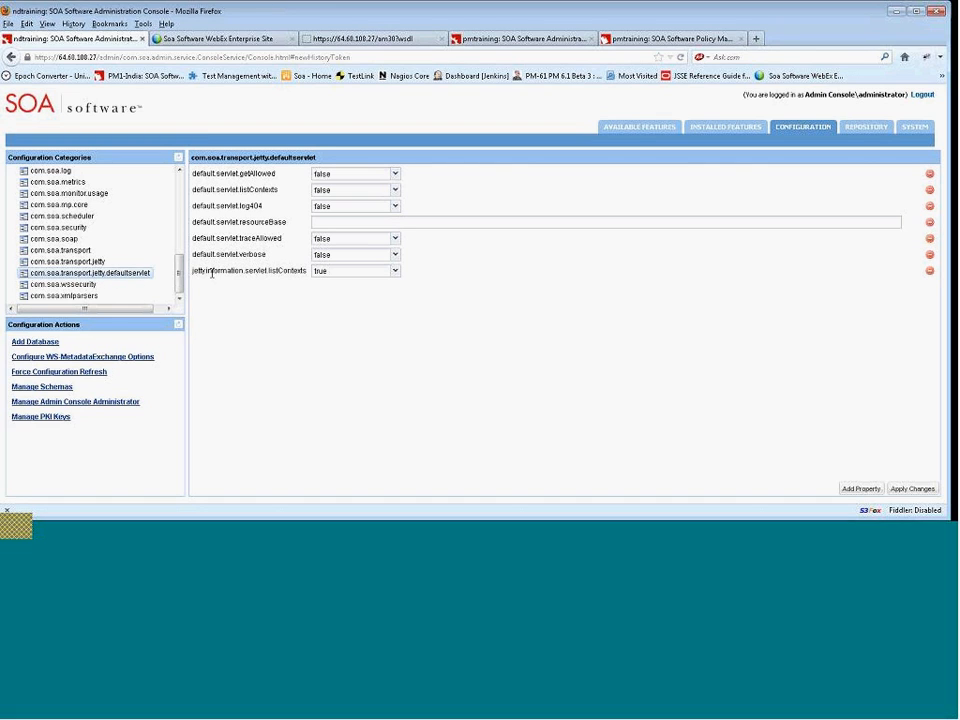
{"action": "left_click_drag", "start_coordinate": [193, 273], "coordinate": [316, 296]}
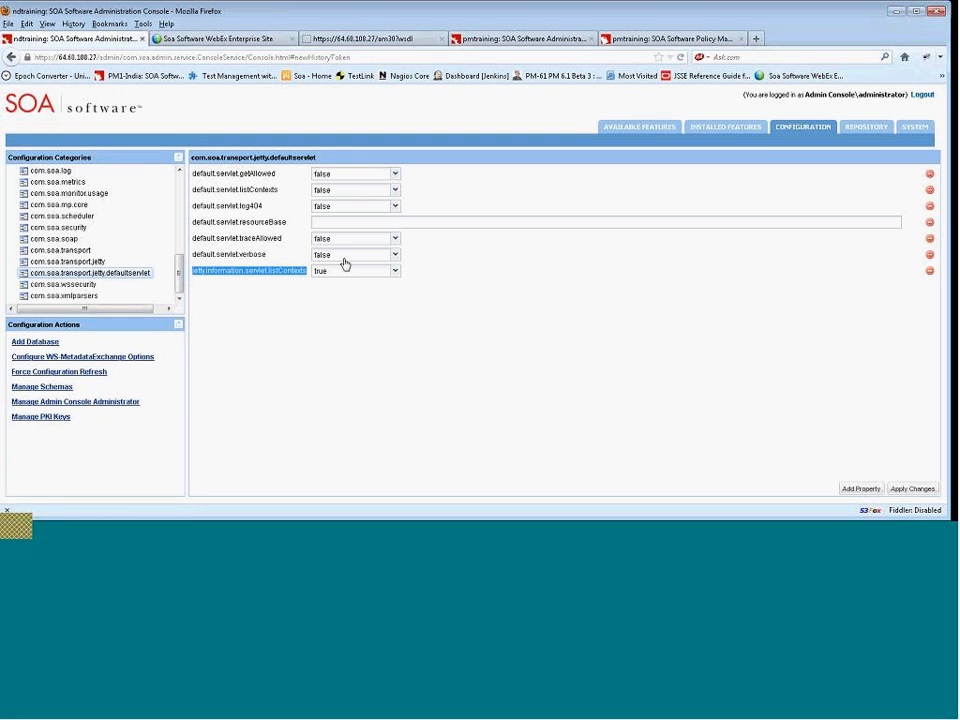
{"action": "left_click", "coordinate": [289, 57]}
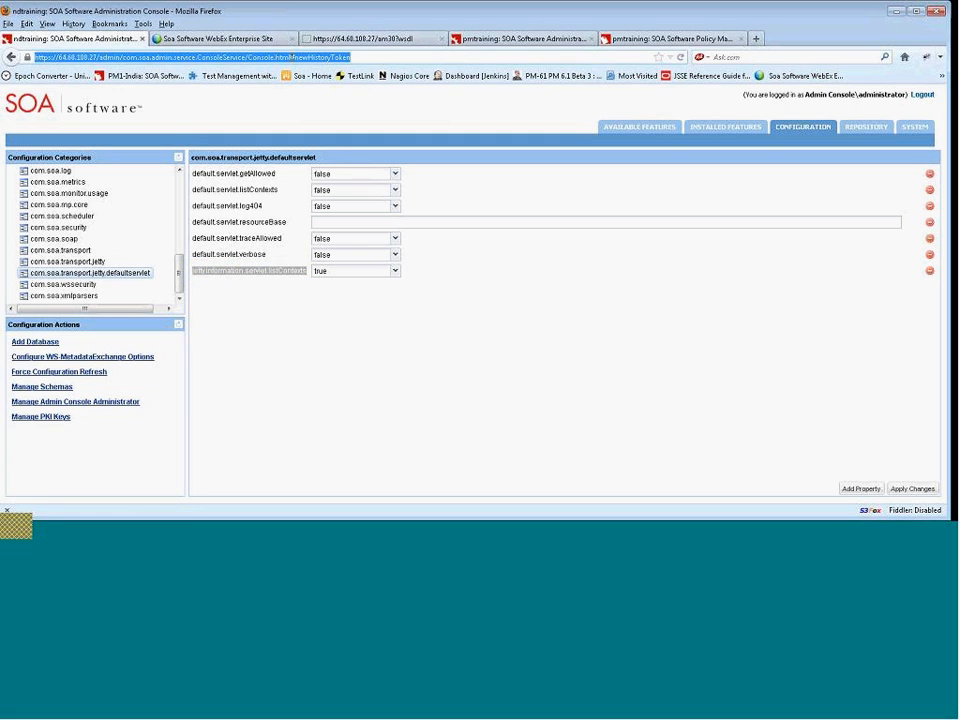
{"action": "left_click", "coordinate": [364, 57]}
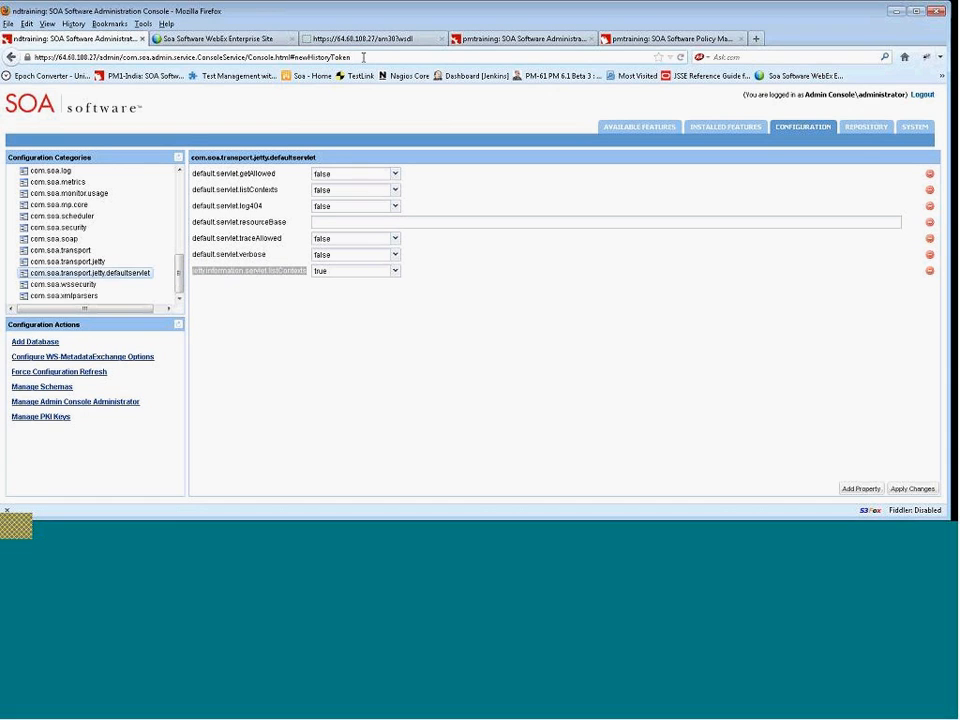
{"action": "left_click_drag", "start_coordinate": [364, 57], "coordinate": [230, 57]}
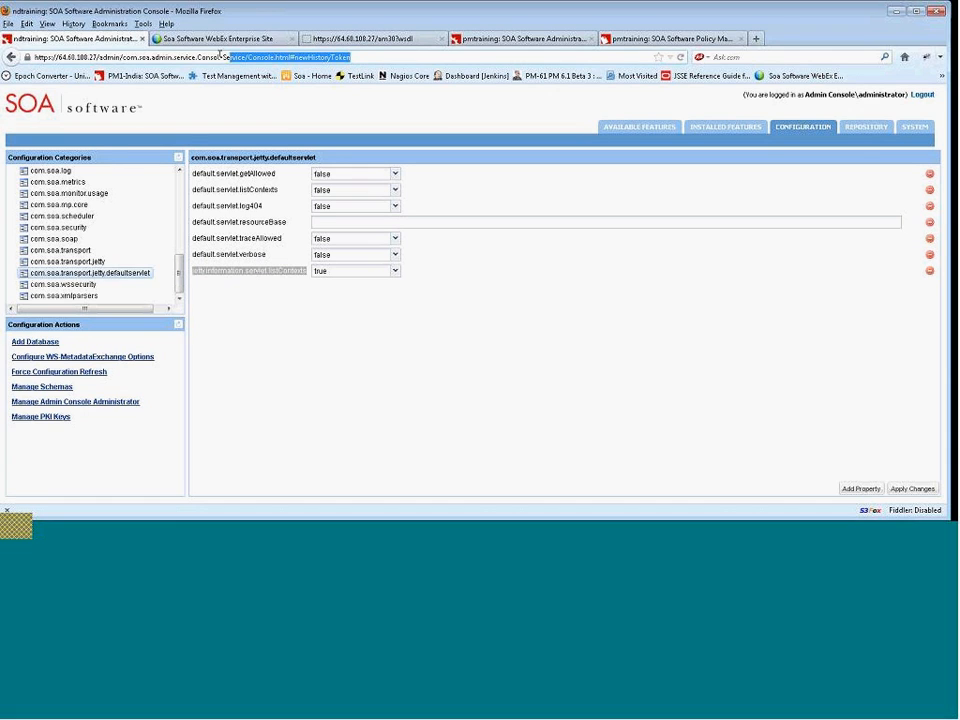
{"action": "left_click_drag", "start_coordinate": [98, 57], "coordinate": [9, 61]}
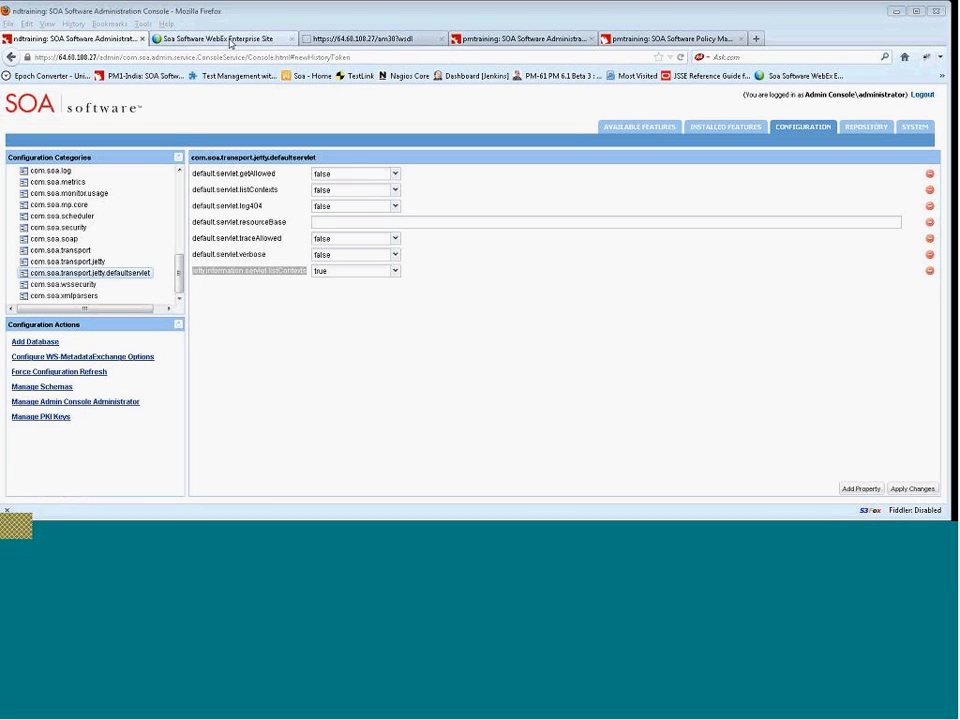
{"action": "left_click", "coordinate": [370, 42]}
{"action": "left_click", "coordinate": [261, 58]}
{"action": "type", "text": "https://64.68.108.27/com.soa.transport.jetty/information"}
{"action": "key", "text": "Return"}
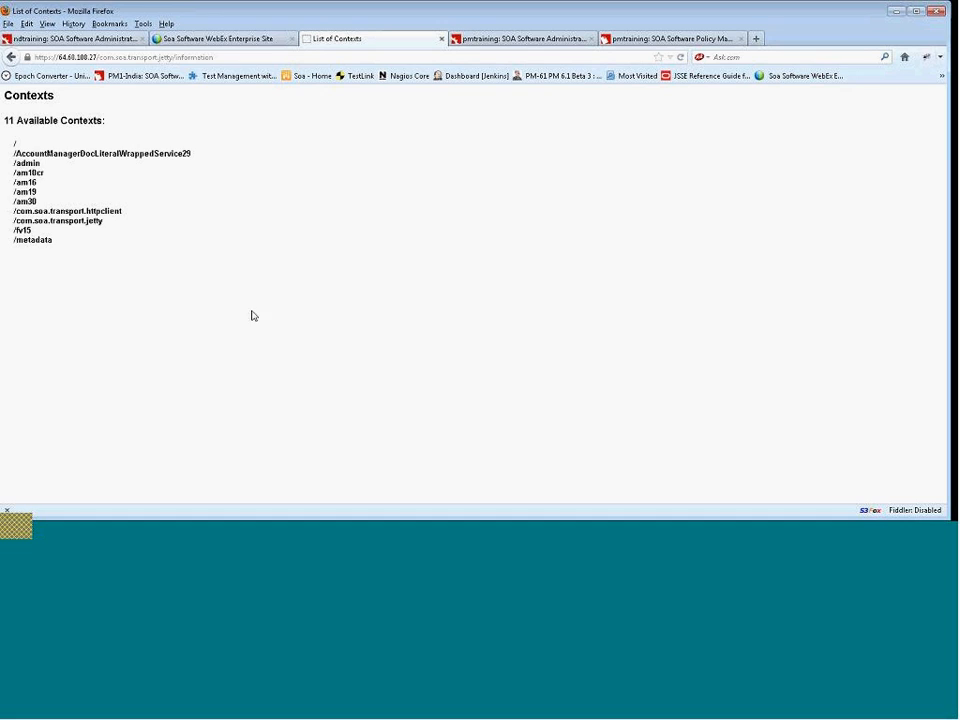
Select the /am30 context in the contexts list and bring up the soapUI window.
{"action": "left_click_drag", "start_coordinate": [12, 202], "coordinate": [40, 203]}
{"action": "left_click", "coordinate": [519, 536]}
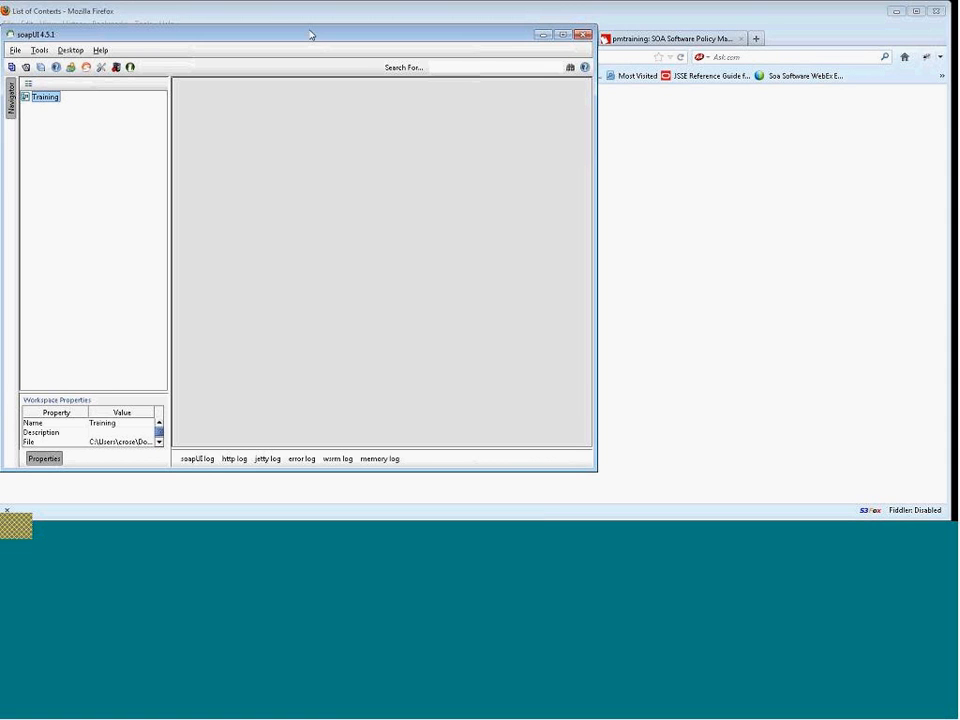
{"action": "left_click_drag", "start_coordinate": [310, 32], "coordinate": [528, 47]}
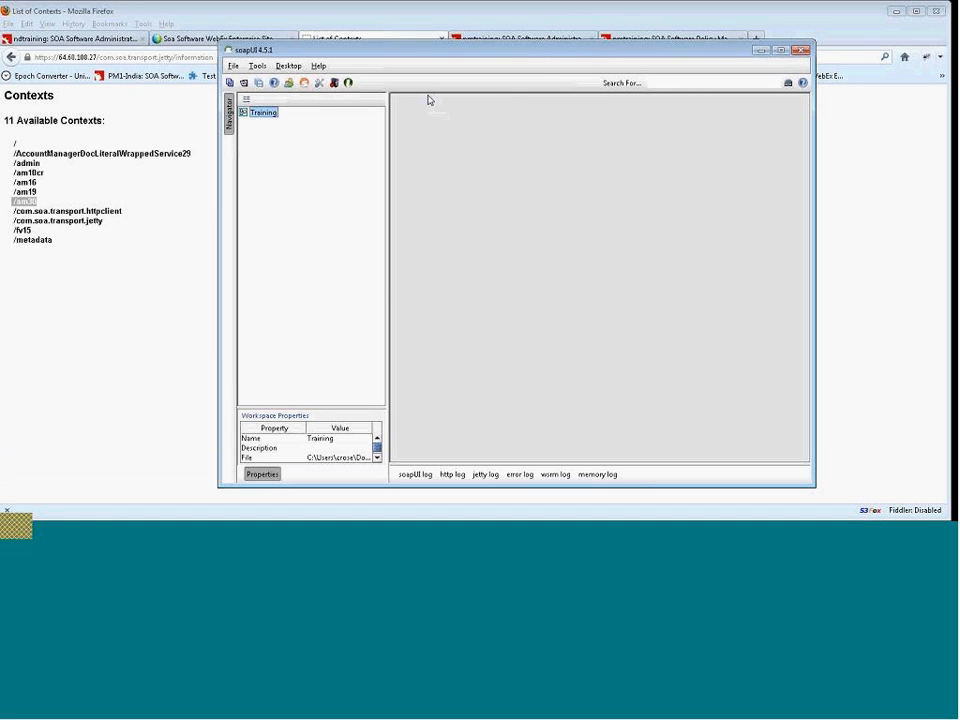
Start a new soapUI project in the Training workspace named AccountManager.
{"action": "right_click", "coordinate": [267, 113]}
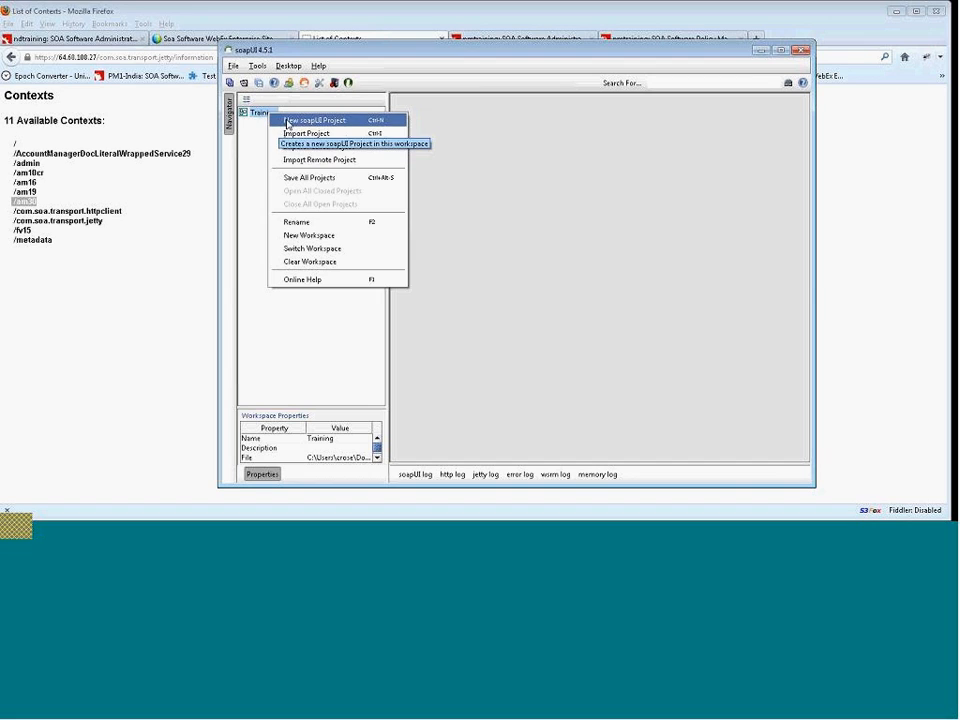
{"action": "left_click", "coordinate": [290, 121]}
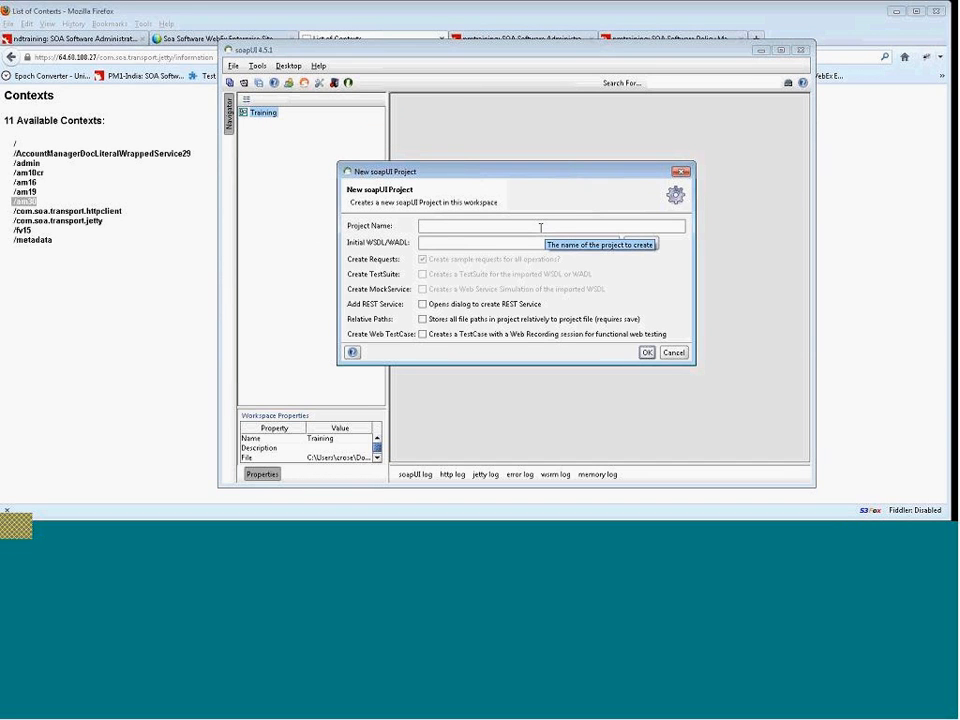
{"action": "type", "text": "Accou"}
{"action": "type", "text": "ntManager"}
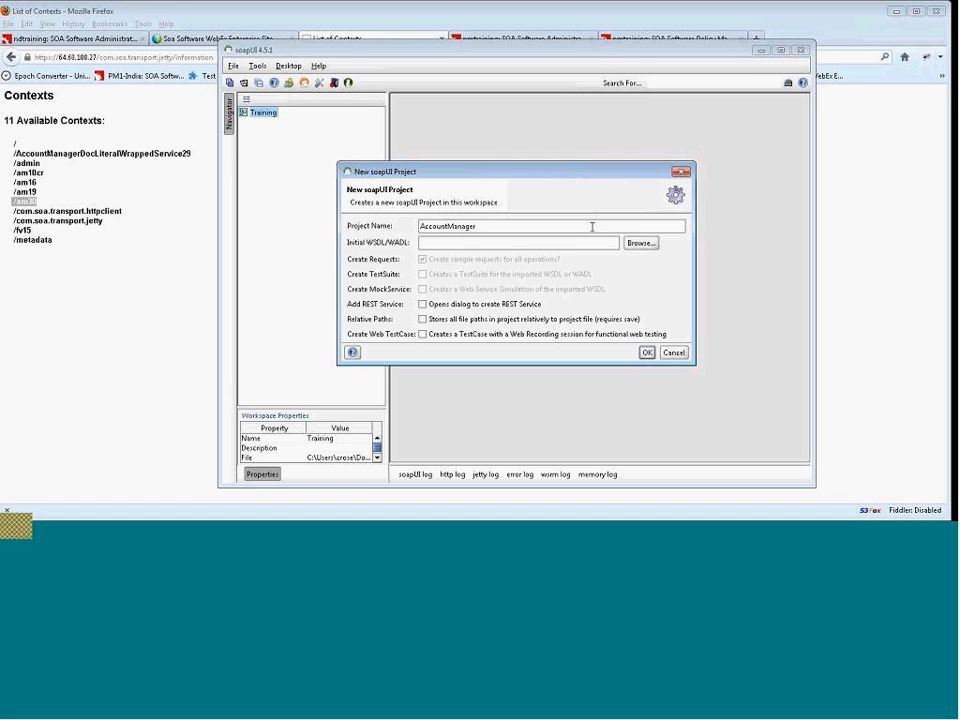
{"action": "left_click", "coordinate": [509, 243]}
{"action": "left_click", "coordinate": [491, 226]}
{"action": "left_click", "coordinate": [444, 247]}
Copy the WSDL URL of AccountManagerDocLiteralWrappedService30_vs0 from its service overview in Policy Manager.
{"action": "left_click", "coordinate": [291, 17]}
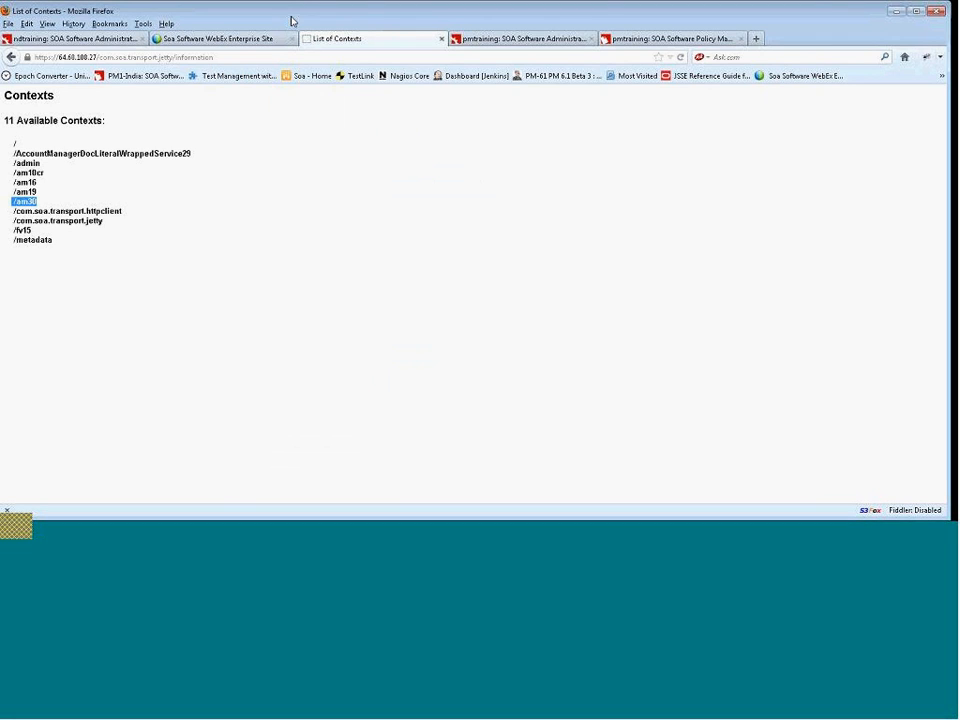
{"action": "left_click", "coordinate": [496, 39]}
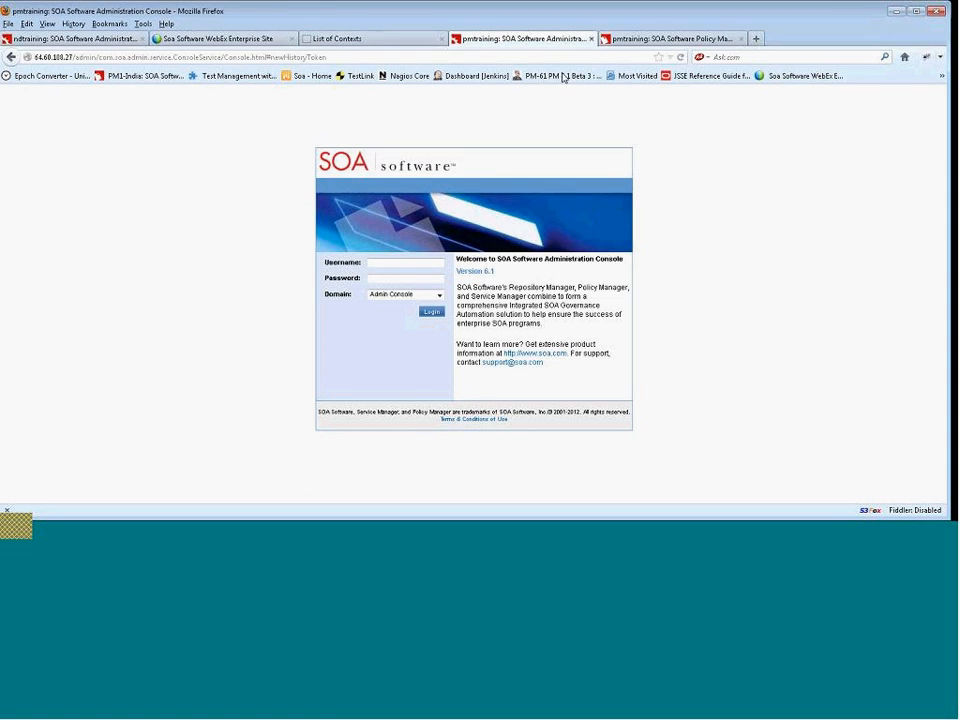
{"action": "left_click", "coordinate": [665, 39]}
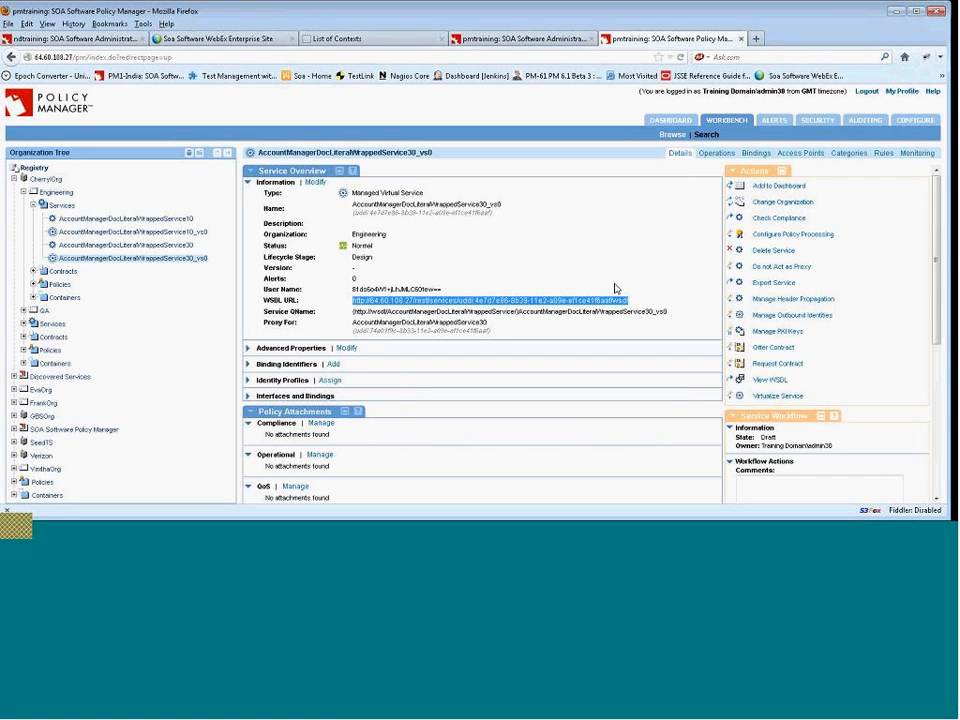
{"action": "left_click_drag", "start_coordinate": [648, 307], "coordinate": [351, 307]}
Paste the copied URL as the project's initial WSDL and create the project.
{"action": "left_click", "coordinate": [521, 534]}
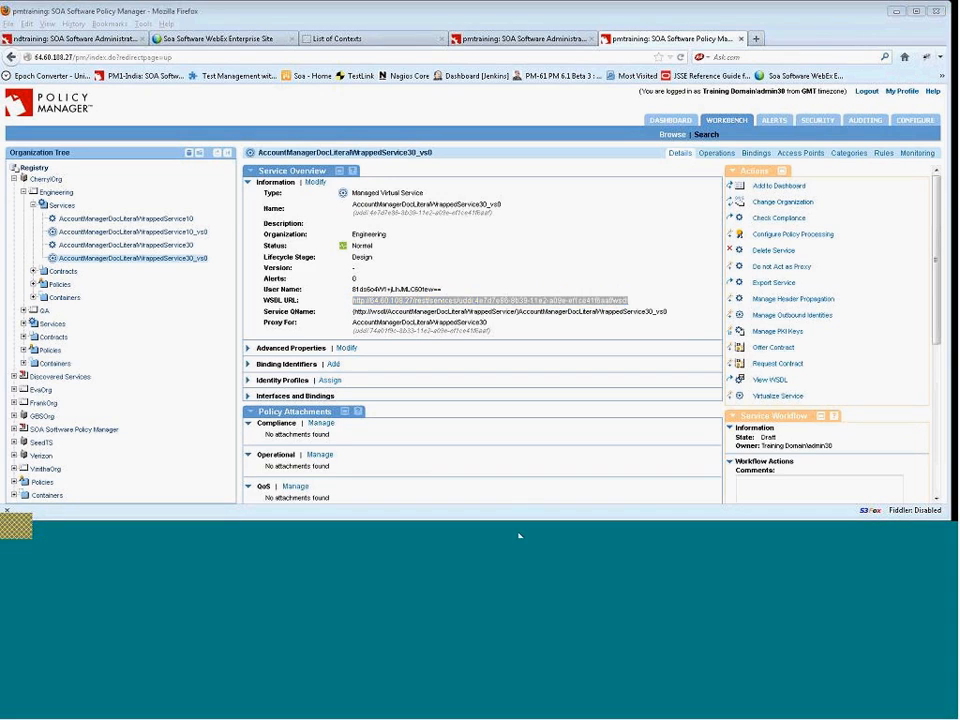
{"action": "type", "text": "http://64.60.188.27/rest/services/uddi:4e7d7e86-8b39-11e2-a09e-ef1ce41f6eaf/wsdl"}
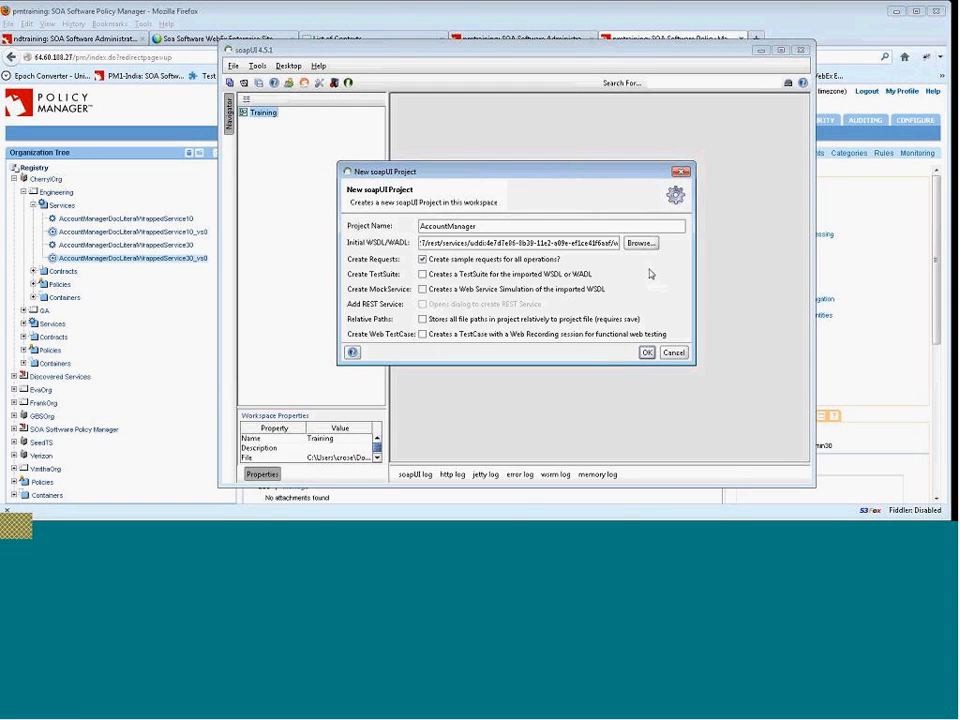
{"action": "left_click", "coordinate": [647, 353]}
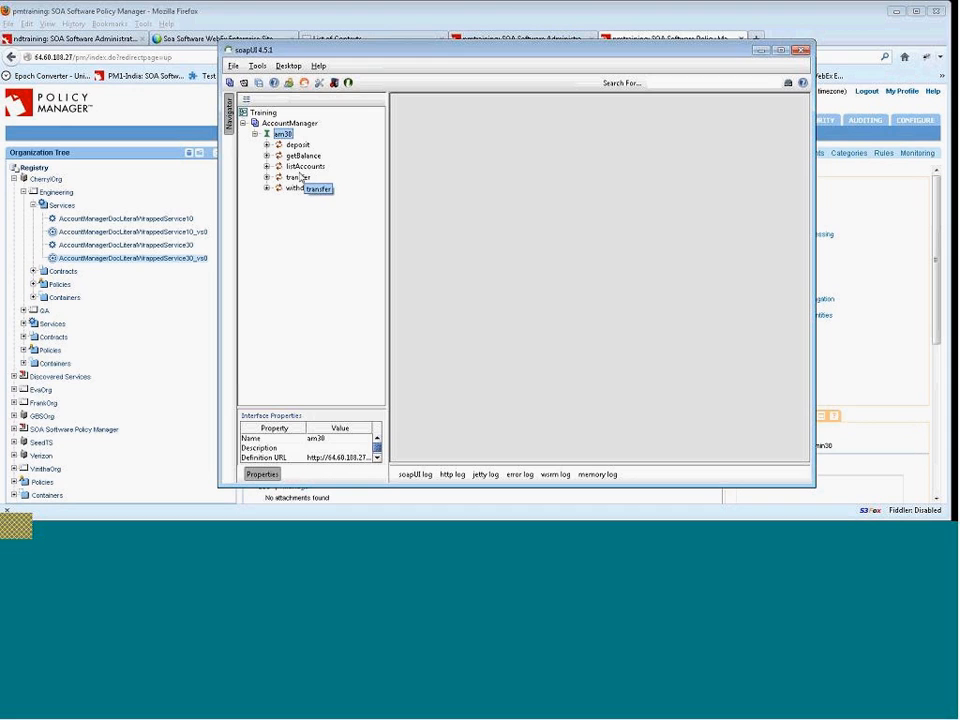
Expand the listAccounts operation and open its Request 1 editor.
{"action": "left_click", "coordinate": [266, 166]}
{"action": "left_click", "coordinate": [316, 178]}
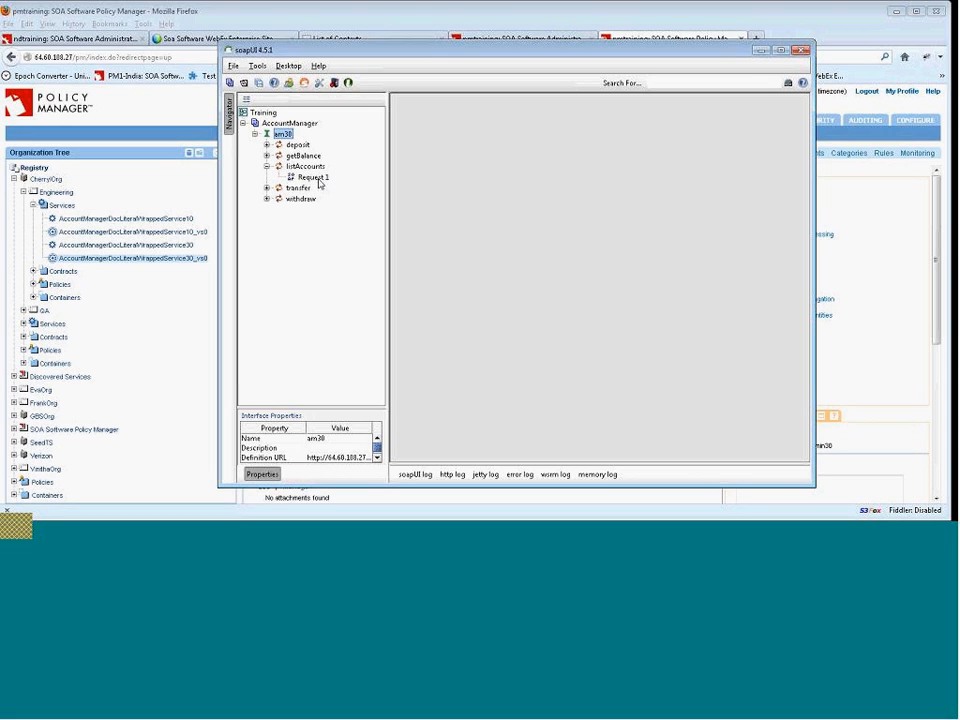
{"action": "double_click", "coordinate": [314, 177]}
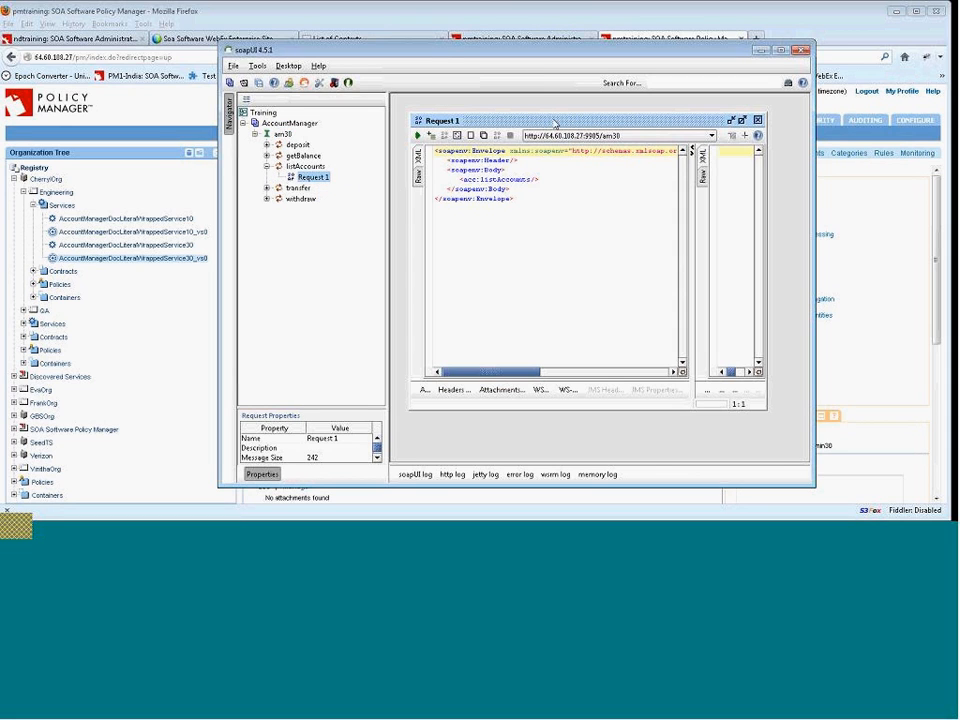
{"action": "left_click_drag", "start_coordinate": [556, 120], "coordinate": [550, 108]}
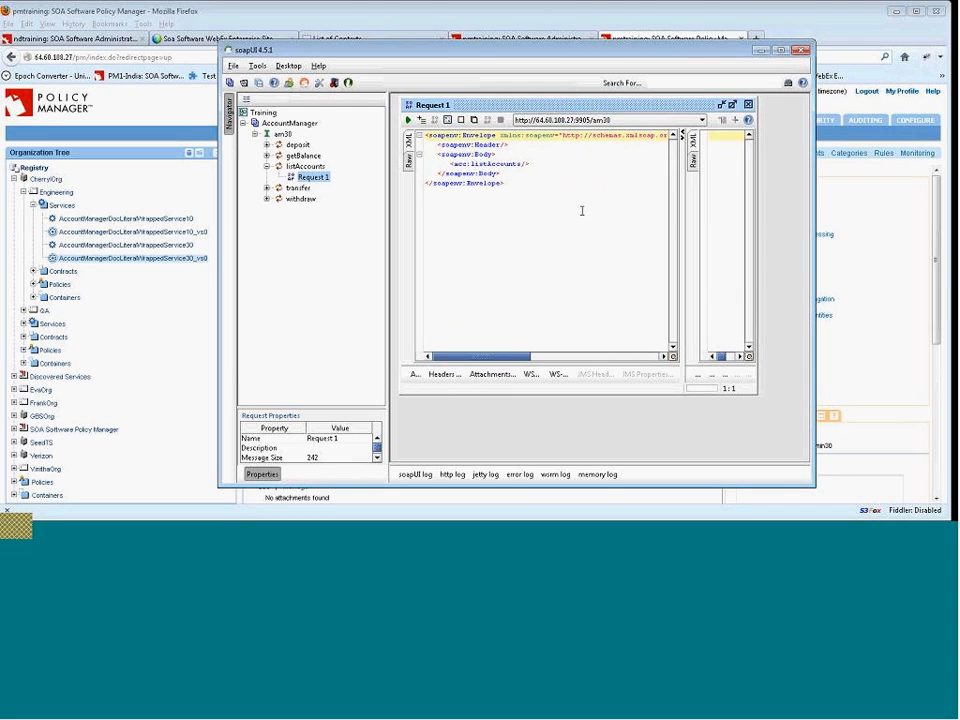
{"action": "left_click", "coordinate": [619, 123]}
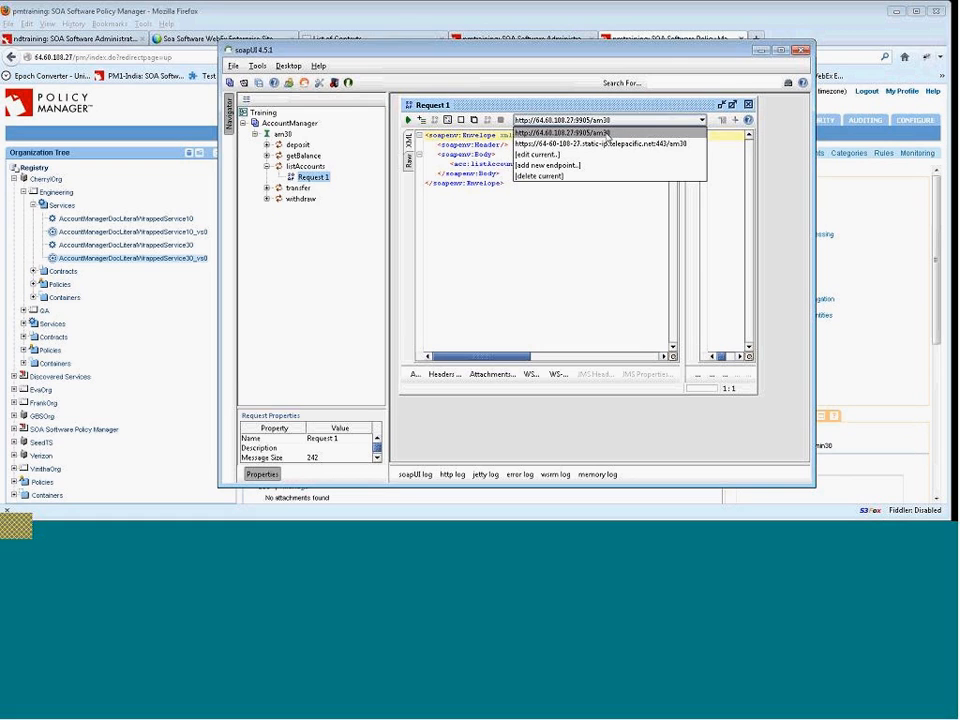
{"action": "left_click", "coordinate": [604, 134]}
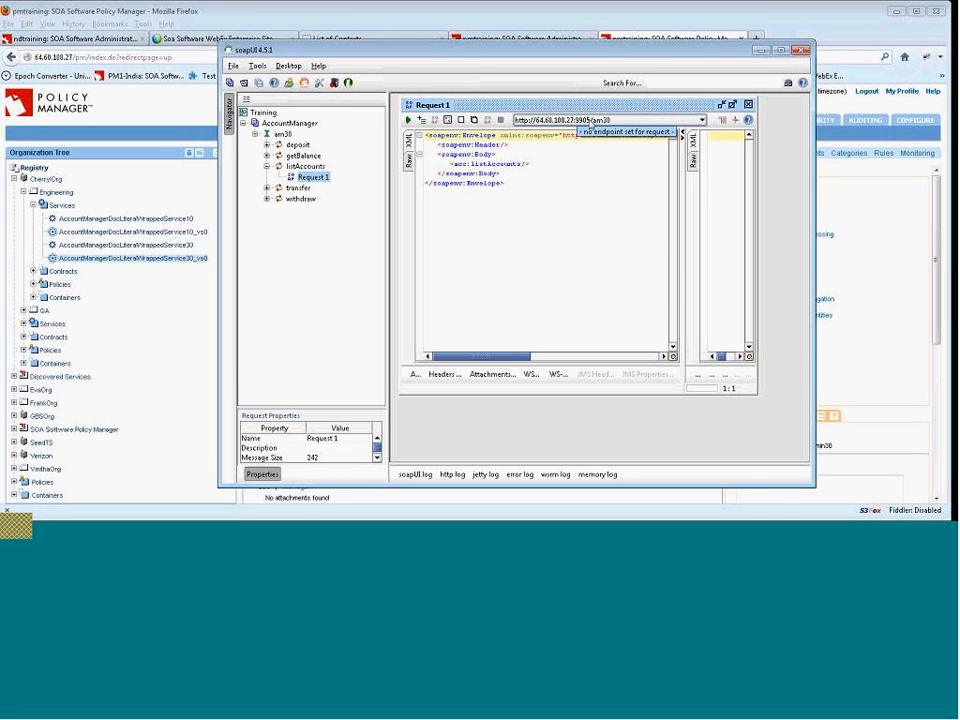
{"action": "left_click", "coordinate": [560, 121]}
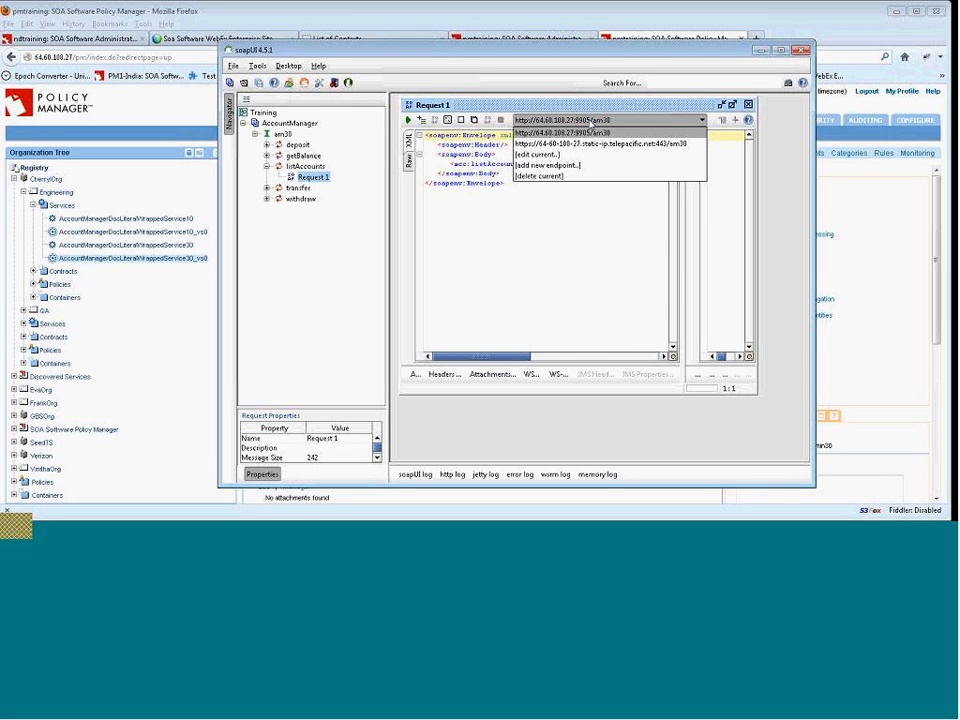
{"action": "left_click", "coordinate": [592, 144]}
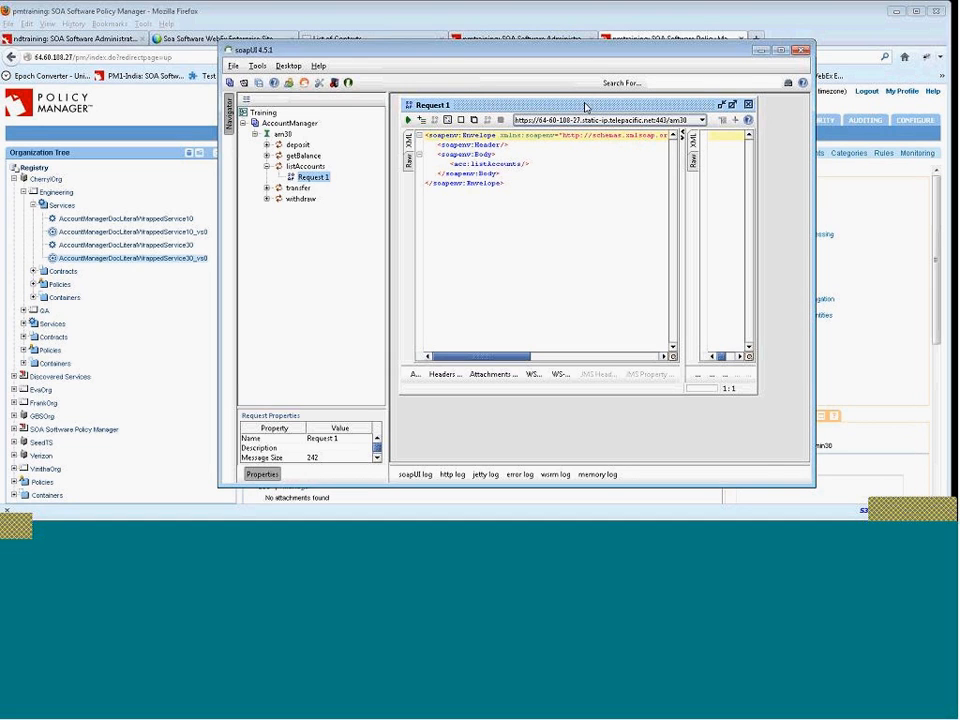
{"action": "left_click", "coordinate": [408, 119]}
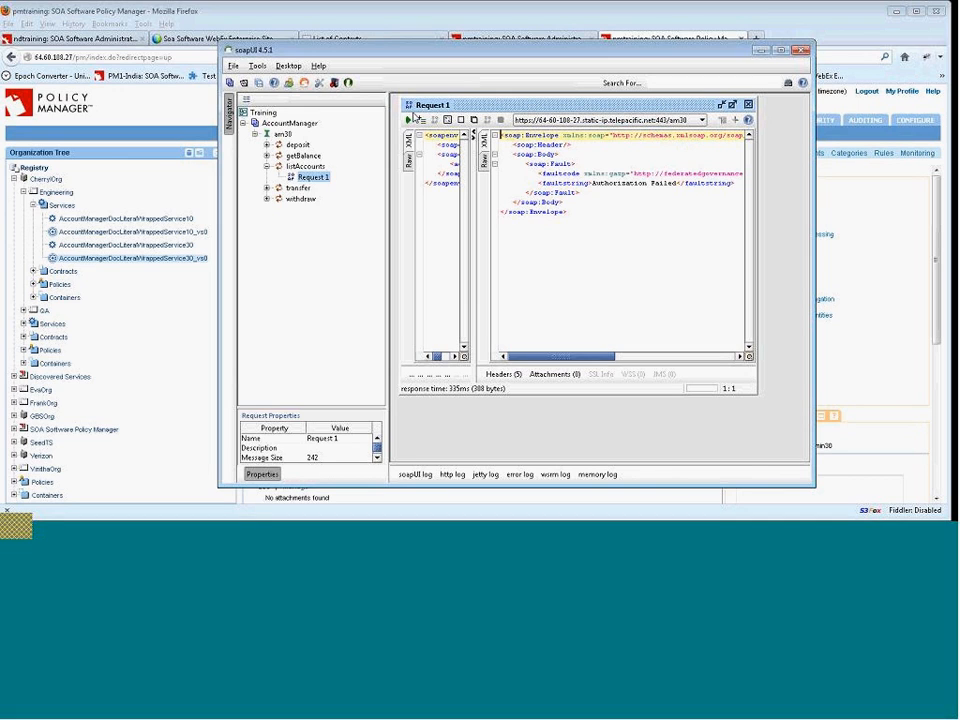
Review the alerts listed on the Registry summary in Policy Manager.
{"action": "left_click", "coordinate": [33, 172]}
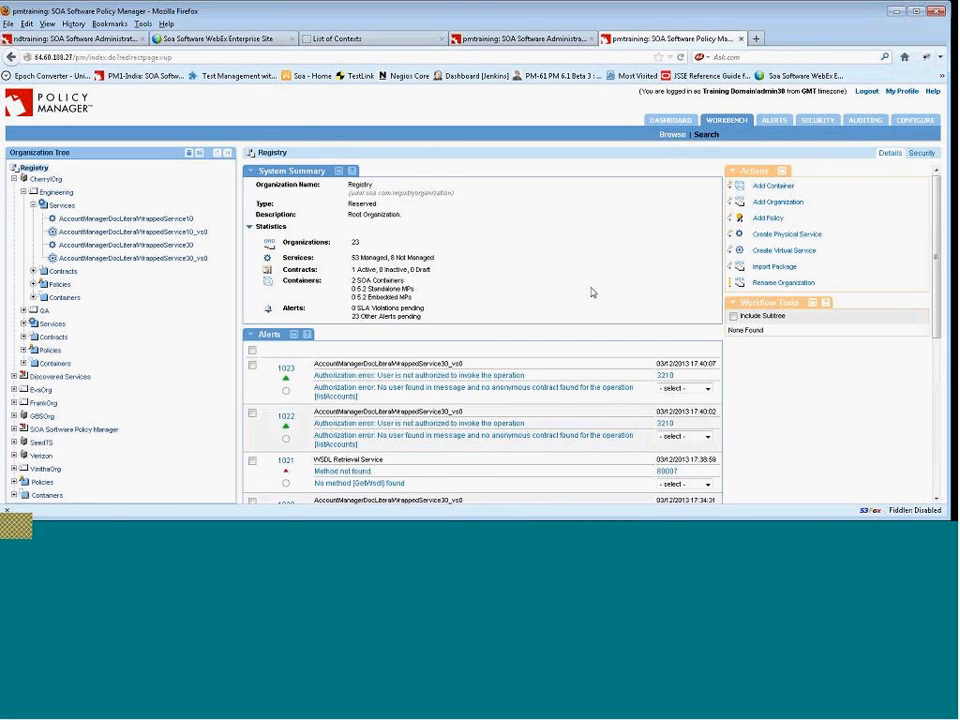
{"action": "scroll", "coordinate": [591, 291], "scroll_direction": "down", "scroll_amount": 1}
{"action": "scroll", "coordinate": [591, 291], "scroll_direction": "down", "scroll_amount": 3}
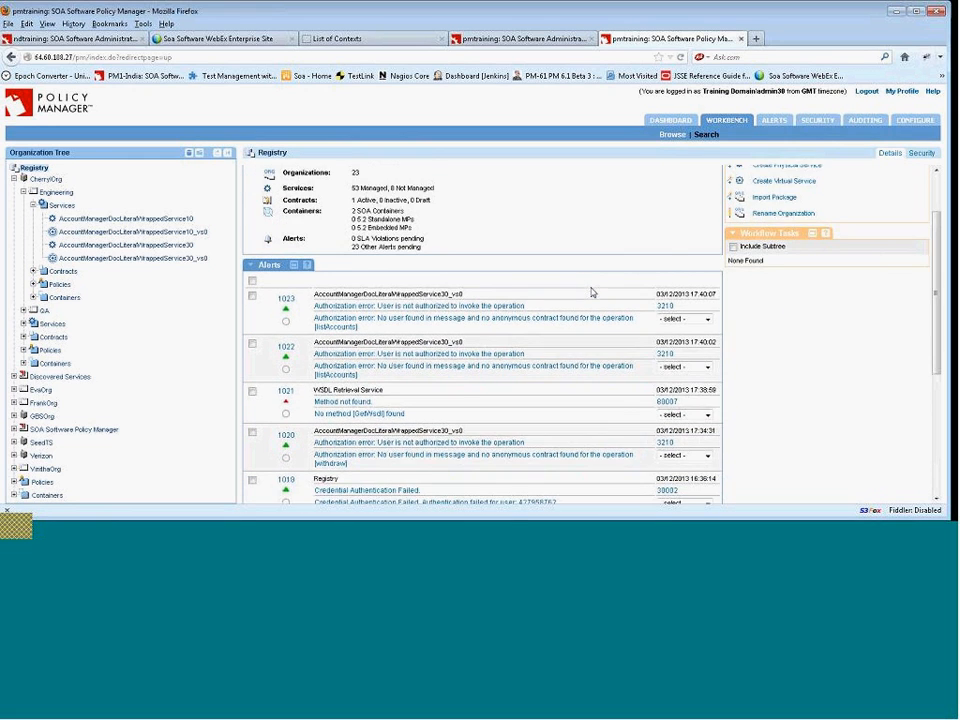
{"action": "scroll", "coordinate": [588, 309], "scroll_direction": "down", "scroll_amount": 2}
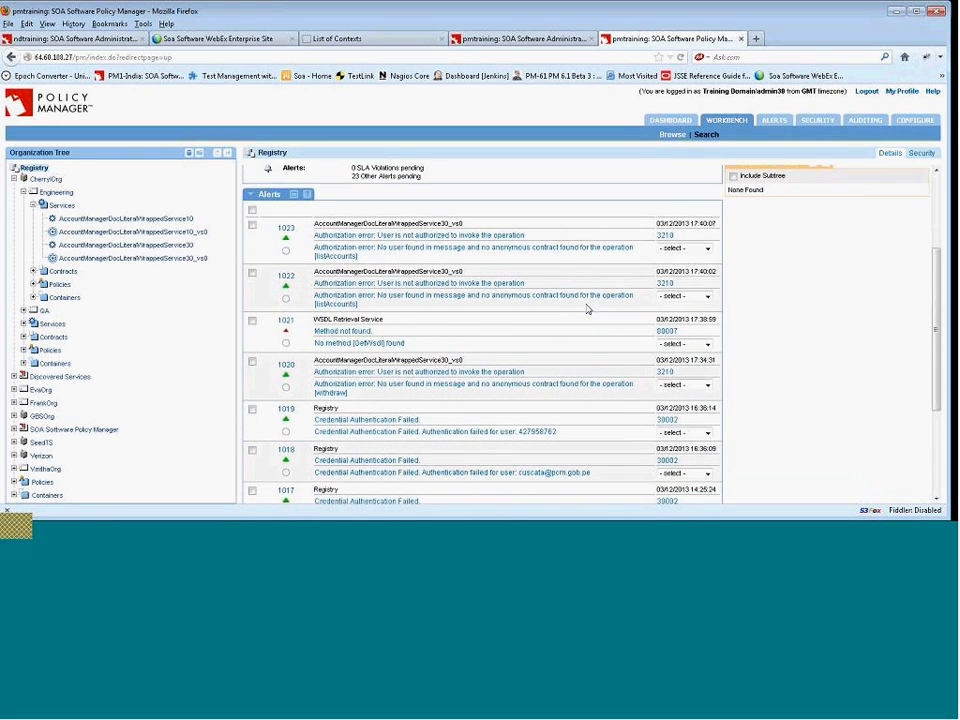
{"action": "scroll", "coordinate": [591, 311], "scroll_direction": "down", "scroll_amount": 2}
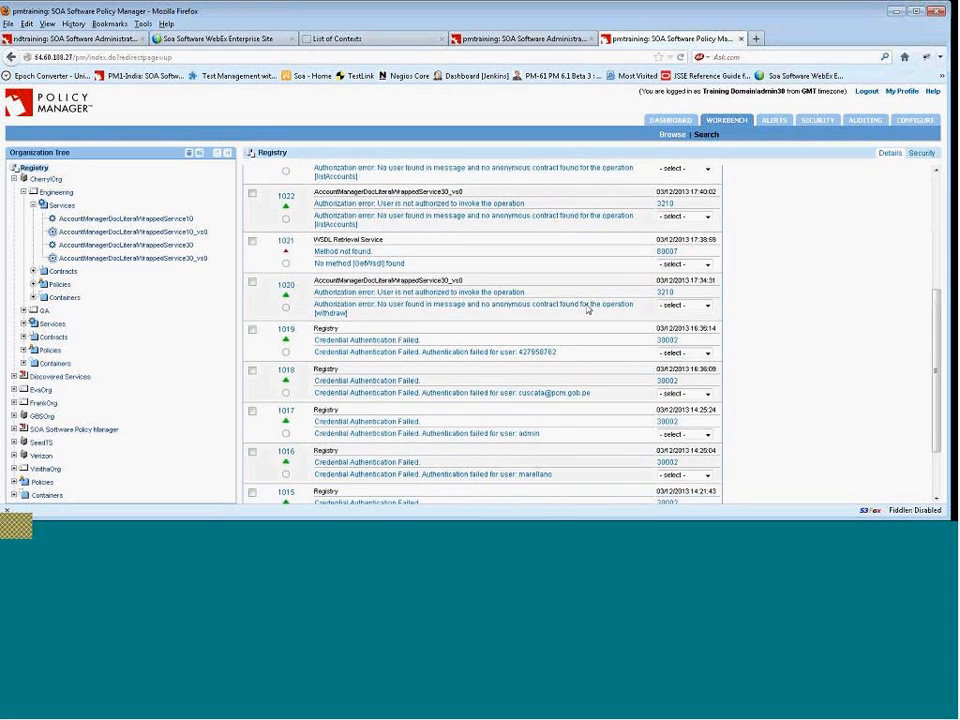
{"action": "scroll", "coordinate": [608, 325], "scroll_direction": "up", "scroll_amount": 1}
{"action": "scroll", "coordinate": [608, 325], "scroll_direction": "down", "scroll_amount": 3}
{"action": "scroll", "coordinate": [608, 325], "scroll_direction": "down", "scroll_amount": 1}
{"action": "scroll", "coordinate": [608, 325], "scroll_direction": "up", "scroll_amount": 6}
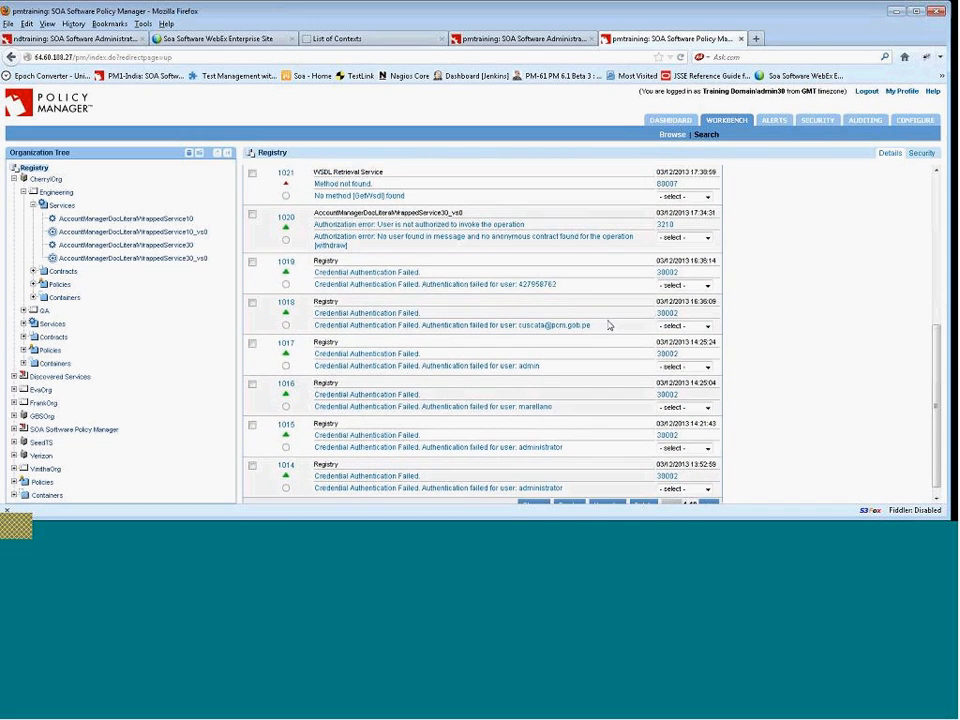
Reload the Registry summary and review the newest alerts for the virtual service.
{"action": "left_click", "coordinate": [38, 170]}
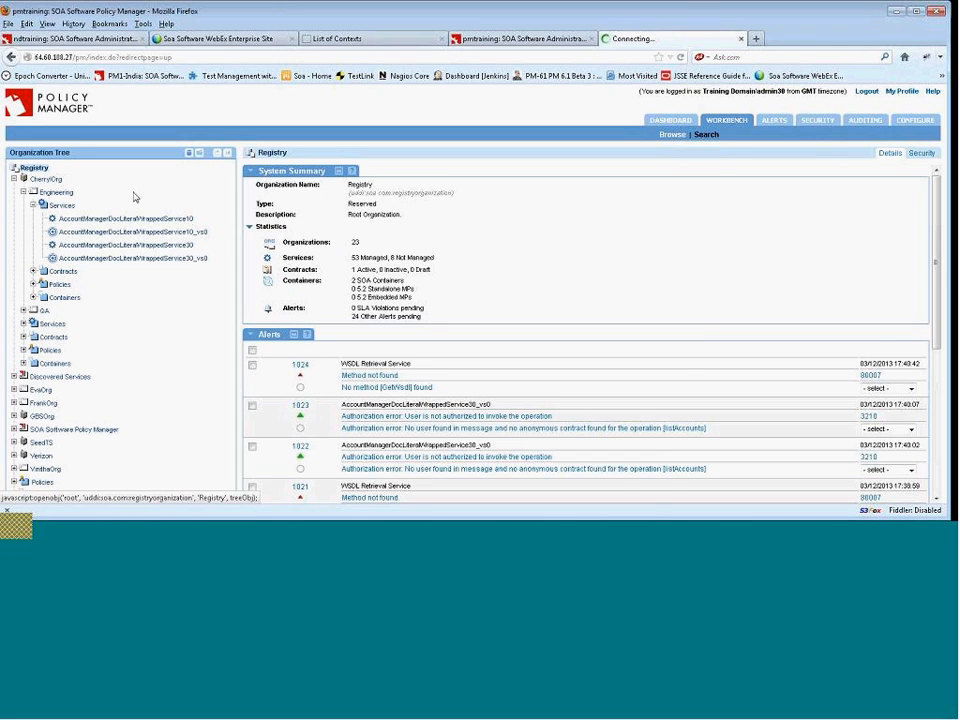
{"action": "scroll", "coordinate": [506, 312], "scroll_direction": "down", "scroll_amount": 2}
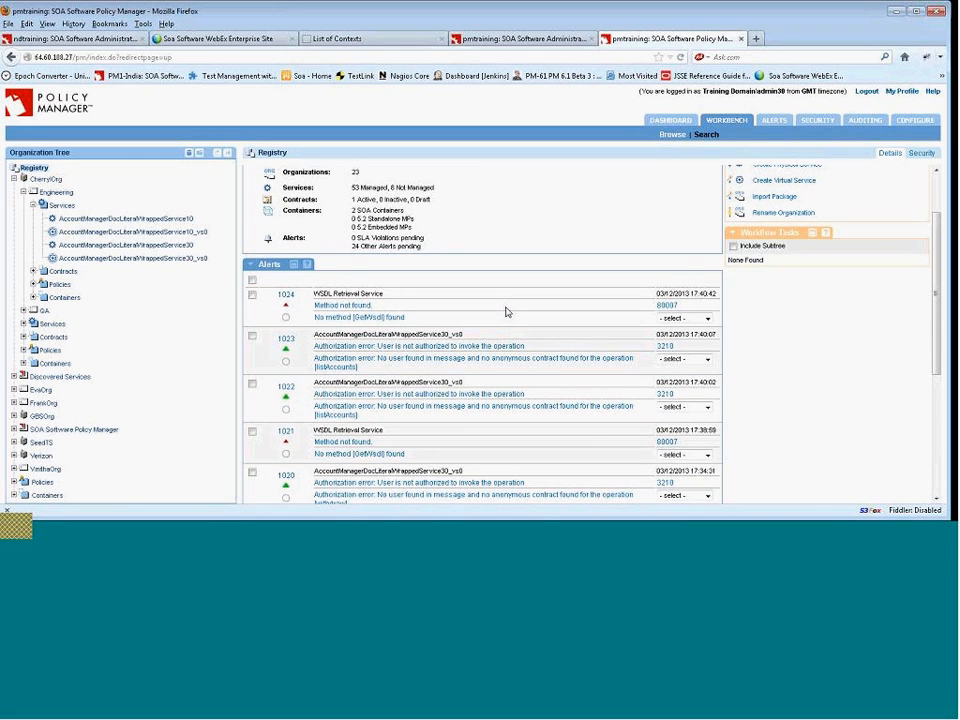
{"action": "scroll", "coordinate": [506, 312], "scroll_direction": "down", "scroll_amount": 1}
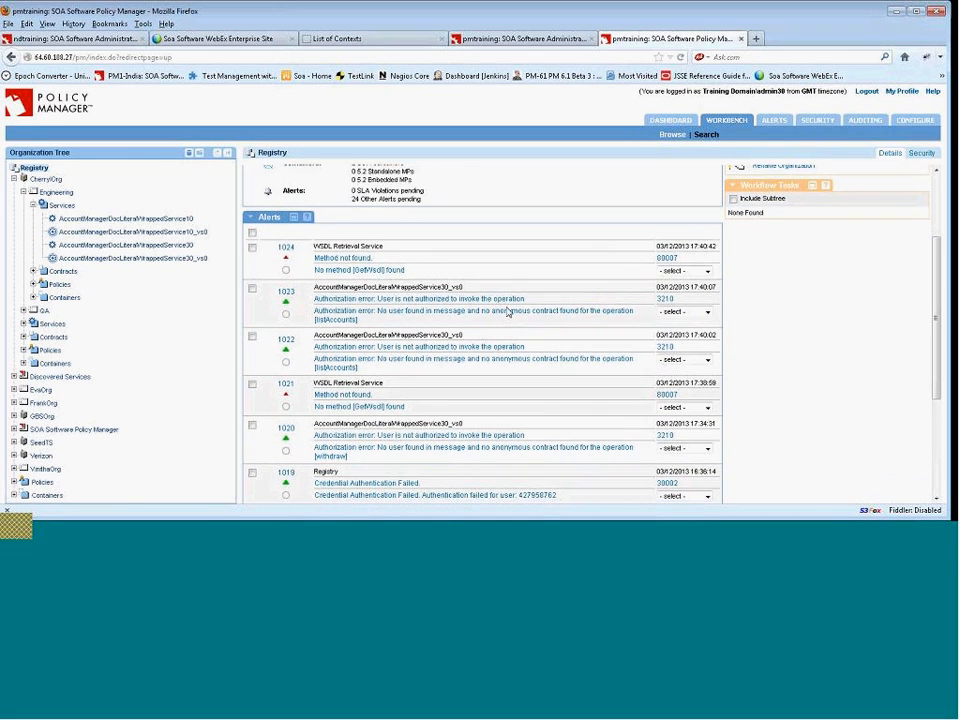
{"action": "scroll", "coordinate": [540, 340], "scroll_direction": "down", "scroll_amount": 1}
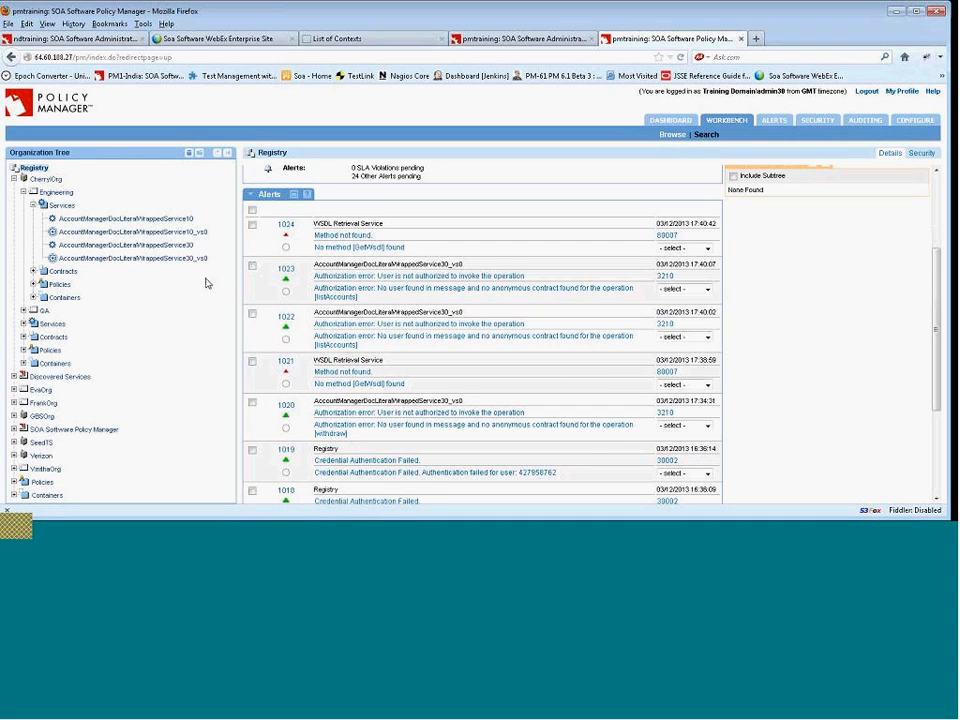
{"action": "left_click", "coordinate": [38, 169]}
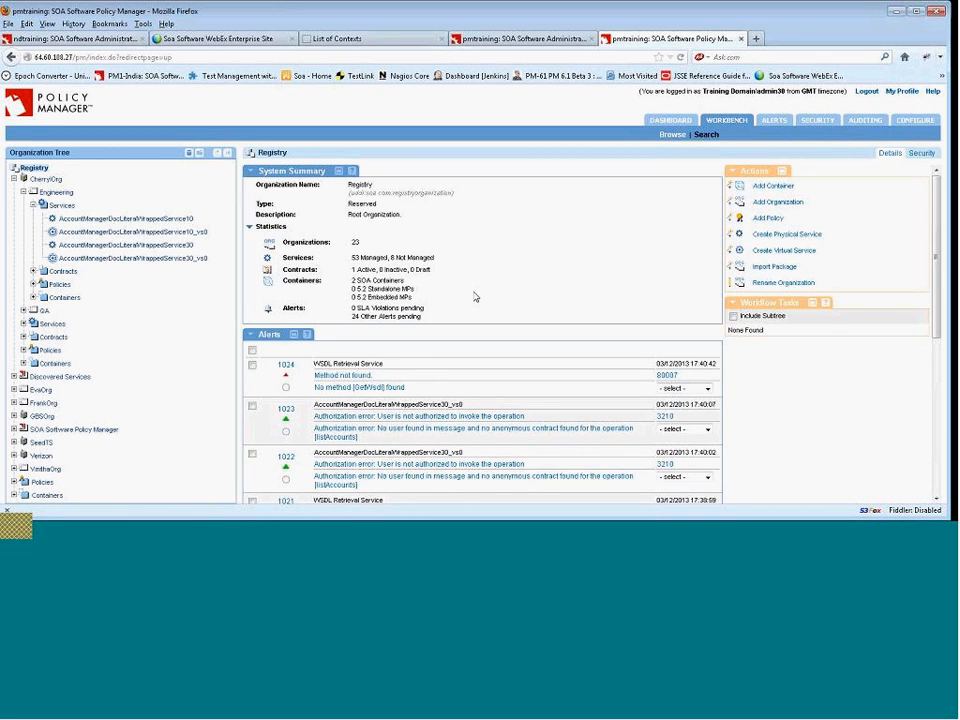
{"action": "scroll", "coordinate": [476, 297], "scroll_direction": "down", "scroll_amount": 3}
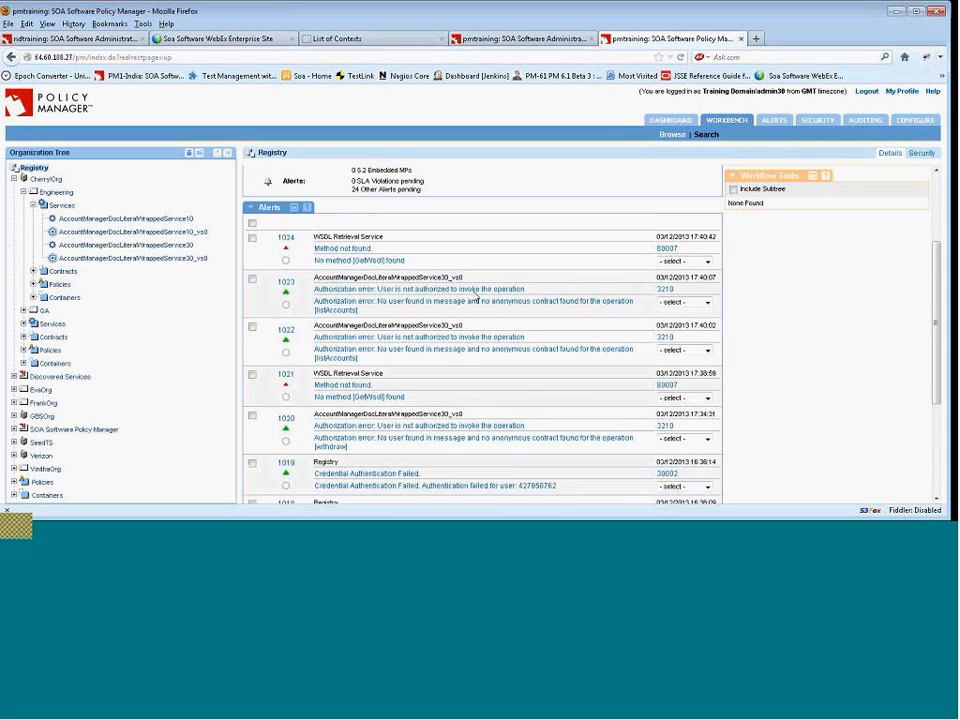
{"action": "scroll", "coordinate": [475, 315], "scroll_direction": "down", "scroll_amount": 1}
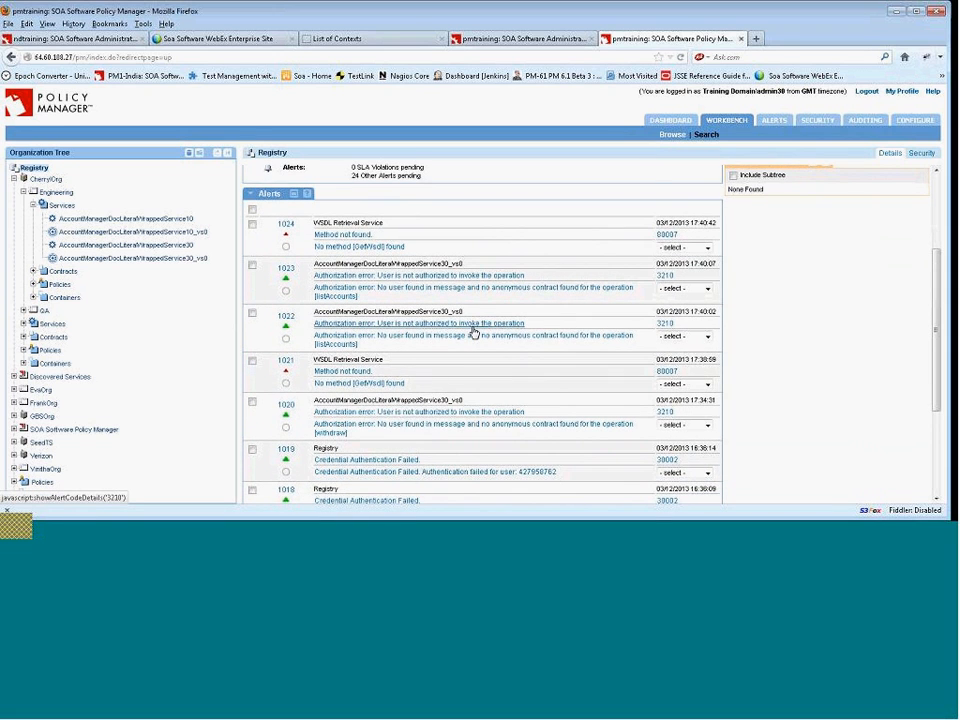
{"action": "scroll", "coordinate": [474, 334], "scroll_direction": "down", "scroll_amount": 4}
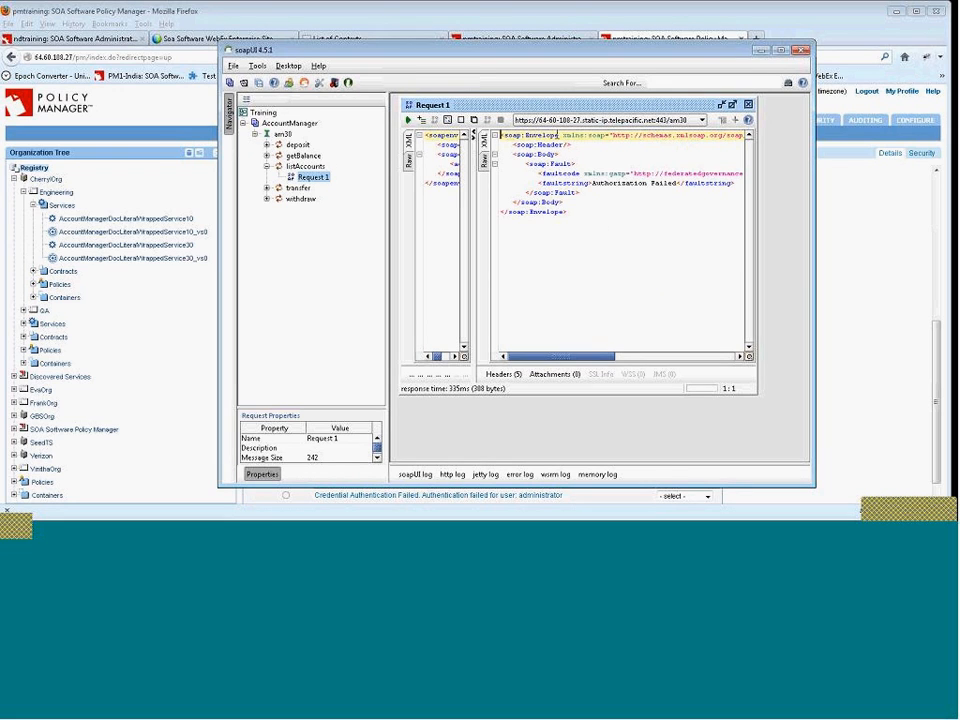
Examine the request's fault response in soapUI and return to the Registry alerts.
{"action": "left_click_drag", "start_coordinate": [573, 357], "coordinate": [540, 339]}
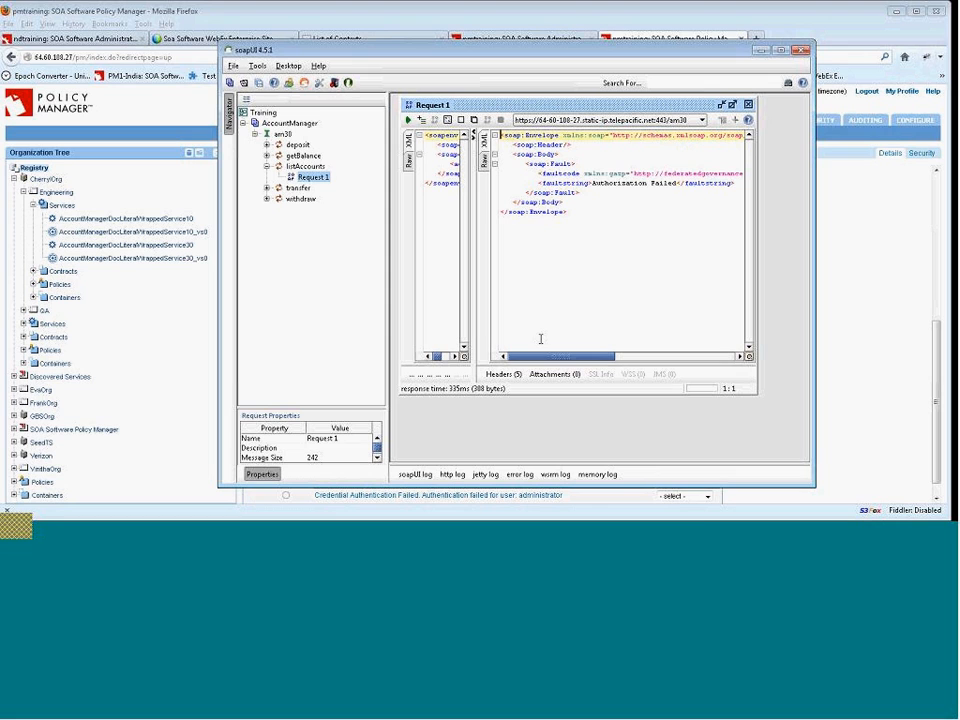
{"action": "left_click", "coordinate": [202, 8]}
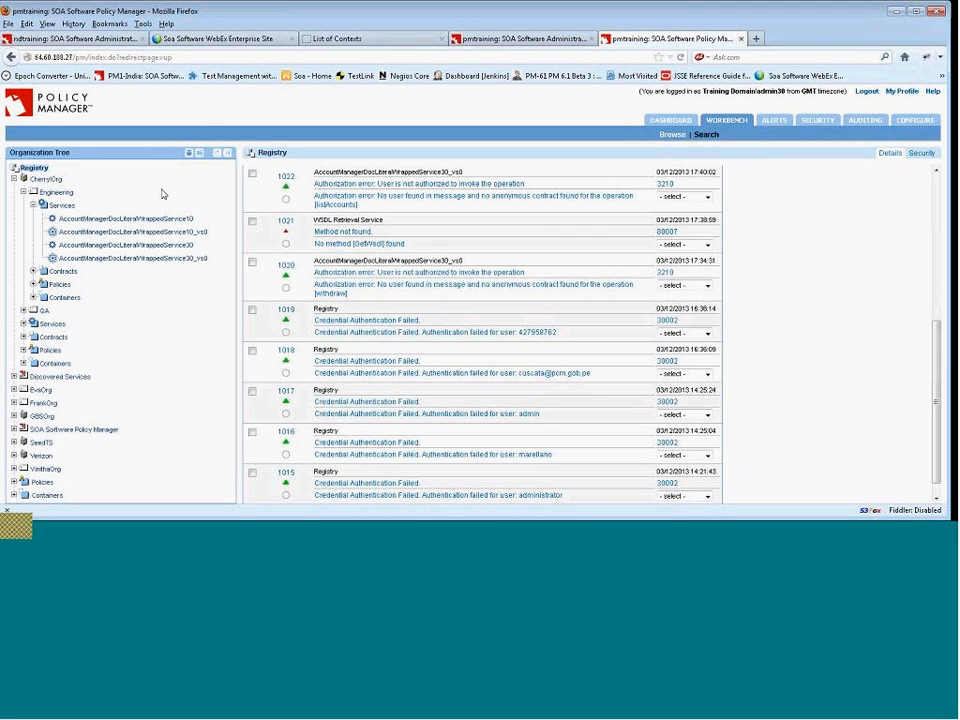
{"action": "scroll", "coordinate": [421, 285], "scroll_direction": "up", "scroll_amount": 2}
{"action": "scroll", "coordinate": [421, 285], "scroll_direction": "up", "scroll_amount": 5}
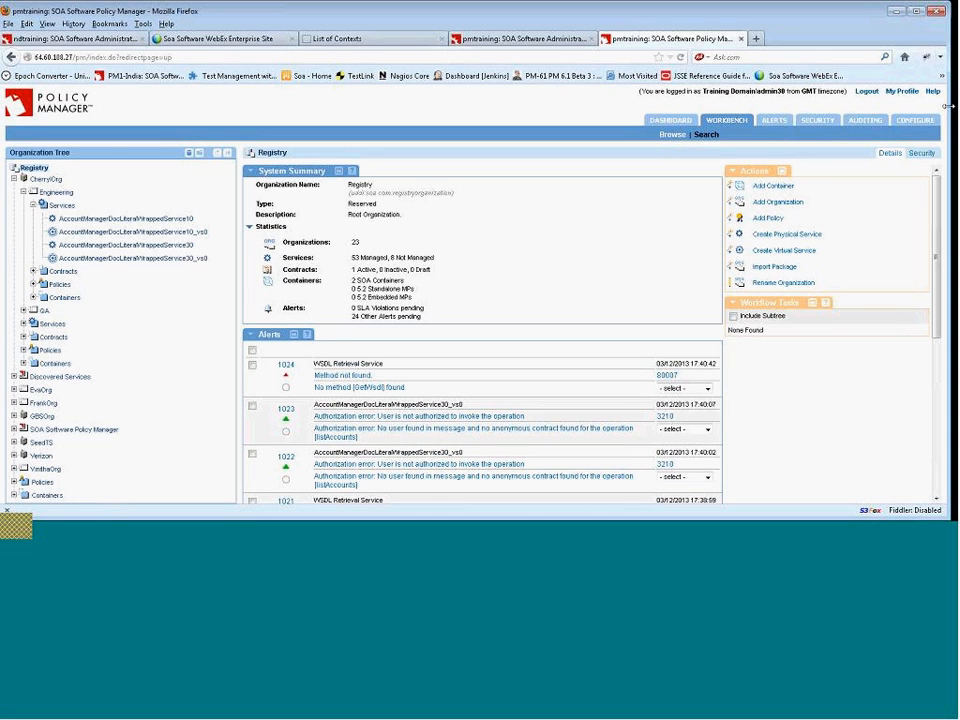
Open the real-time monitoring charts for AccountManagerDocLiteralWrappedService30_vs0.
{"action": "left_click", "coordinate": [147, 260]}
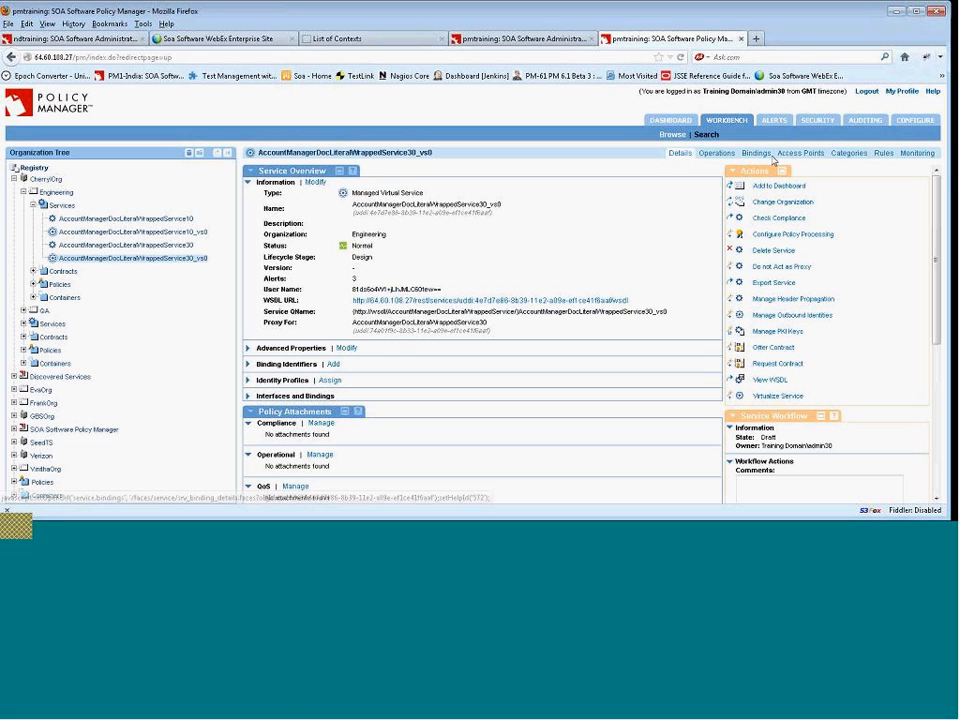
{"action": "left_click", "coordinate": [919, 155]}
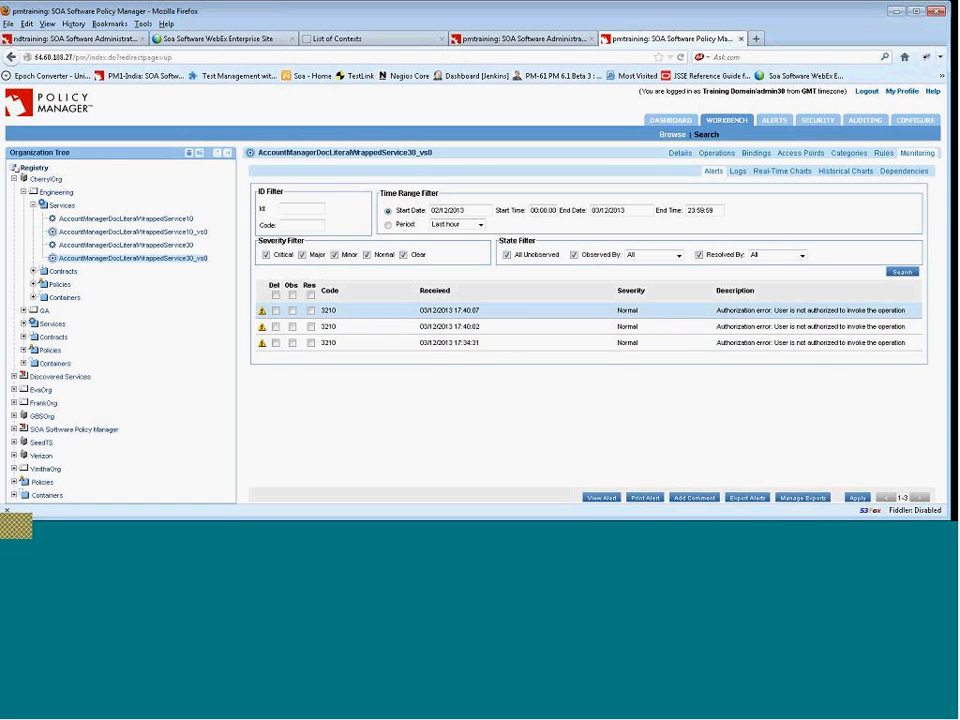
{"action": "left_click", "coordinate": [790, 174]}
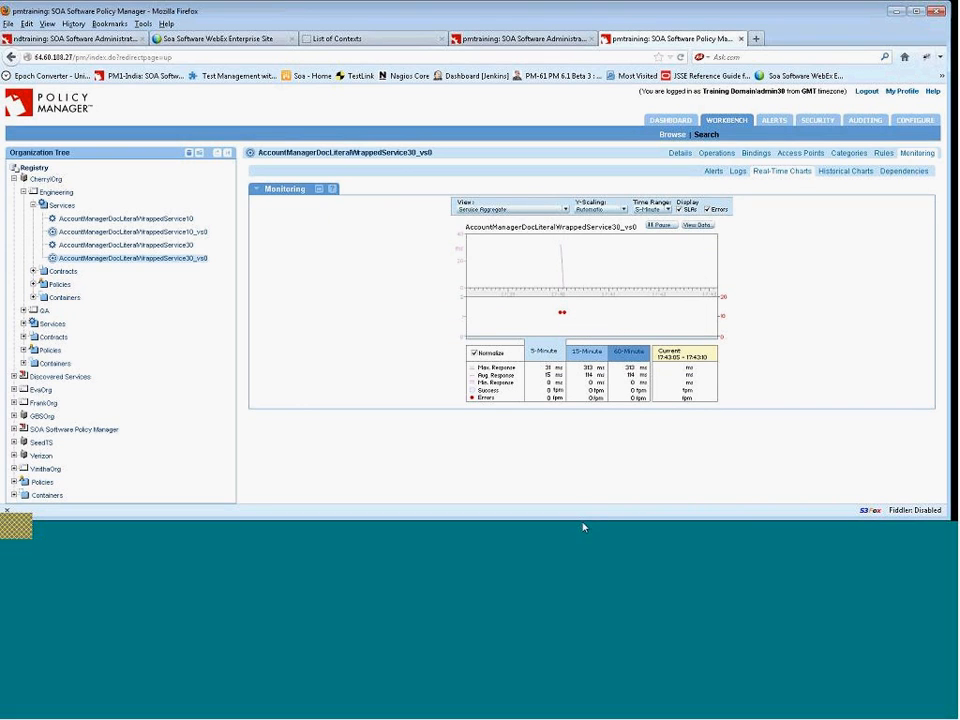
Resubmit the listAccounts request in soapUI and return to the virtual service's monitoring chart.
{"action": "left_click", "coordinate": [515, 533]}
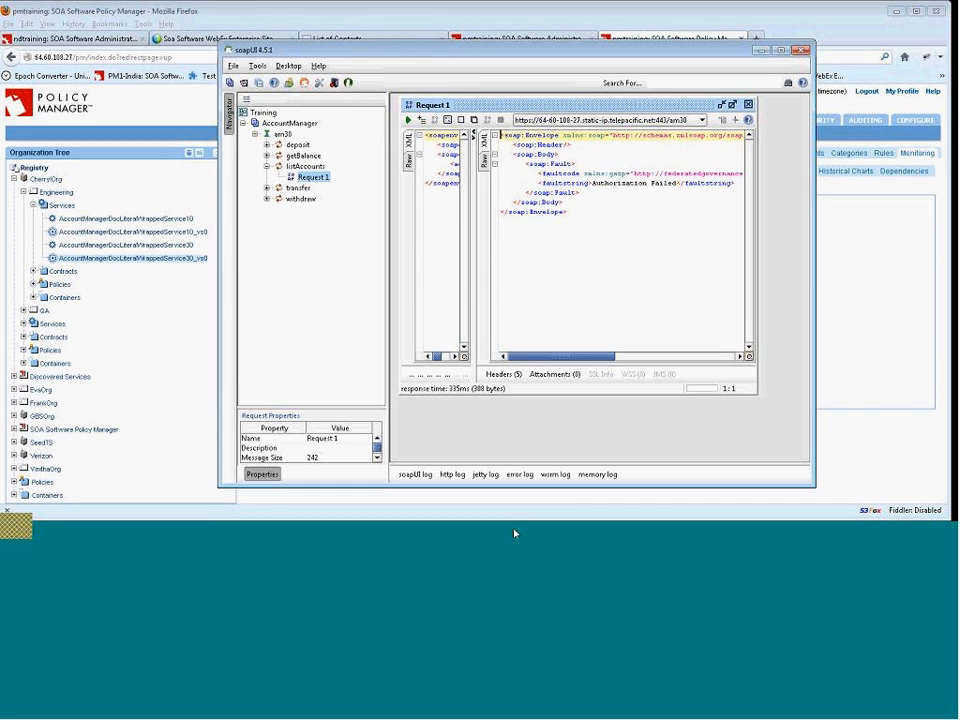
{"action": "left_click", "coordinate": [408, 120]}
{"action": "left_click", "coordinate": [876, 292]}
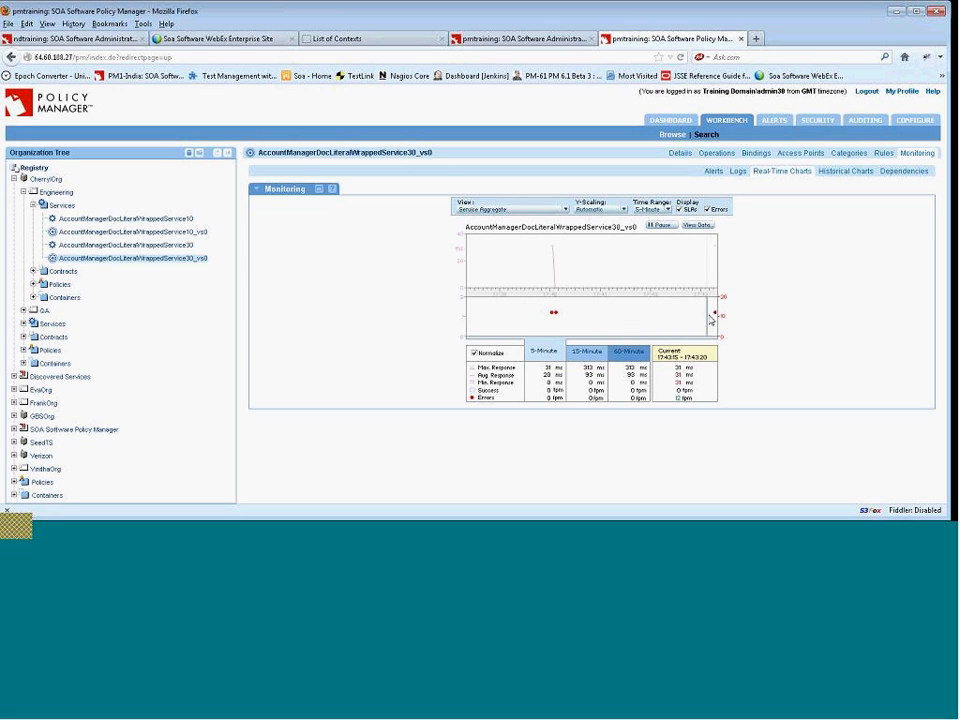
{"action": "mouse_move", "coordinate": [715, 315]}
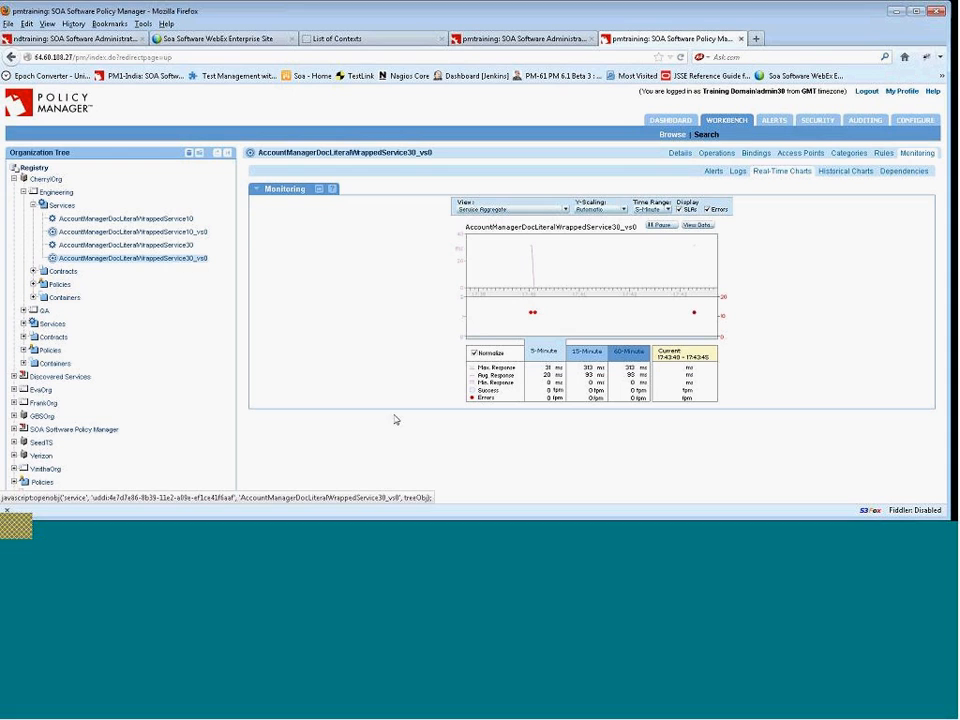
Expand Engineering's Contracts folder and return to the virtual service's details.
{"action": "left_click", "coordinate": [603, 535]}
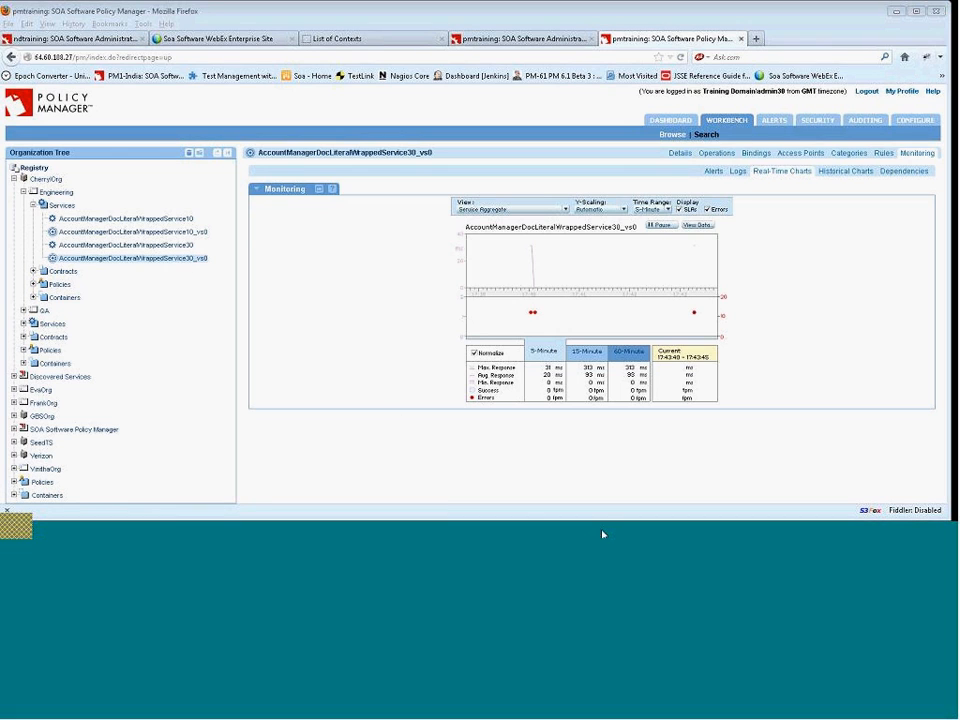
{"action": "left_click", "coordinate": [168, 250]}
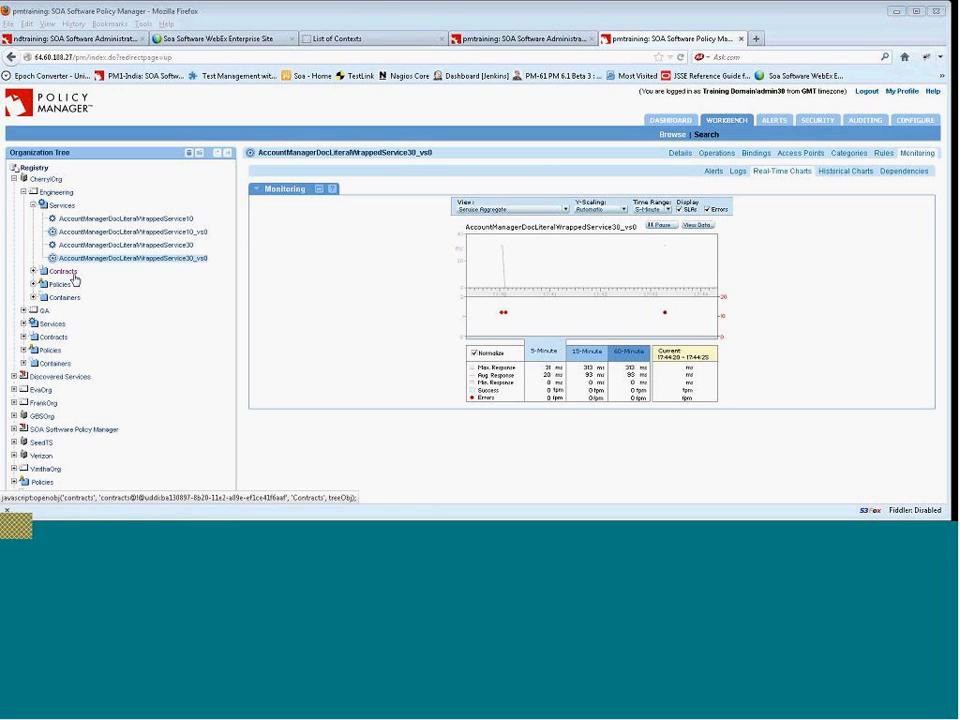
{"action": "left_click", "coordinate": [35, 272]}
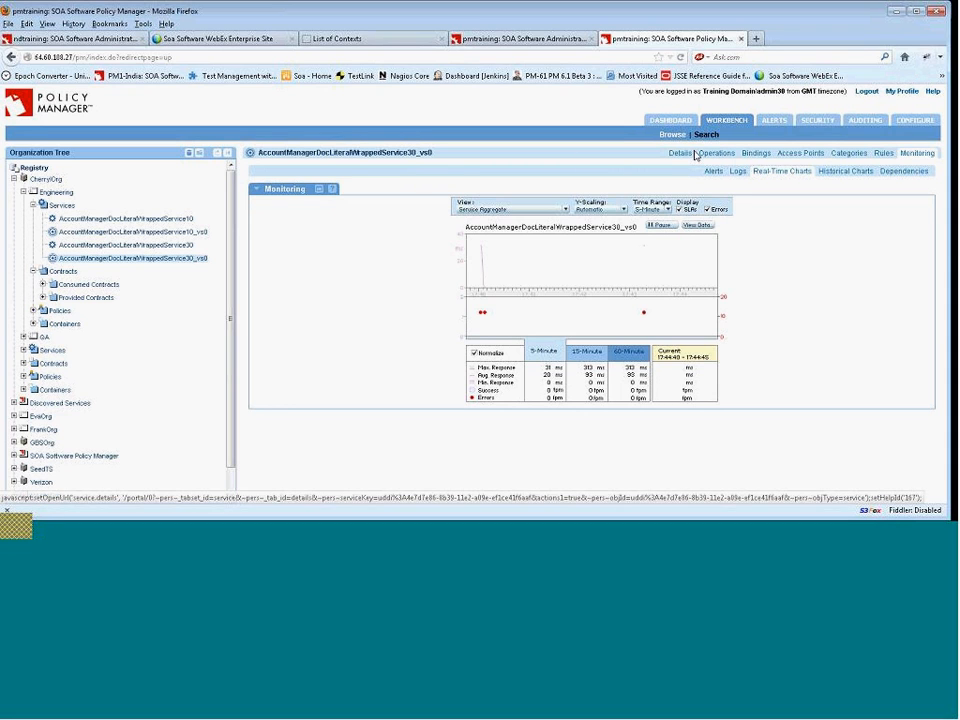
{"action": "left_click", "coordinate": [687, 157]}
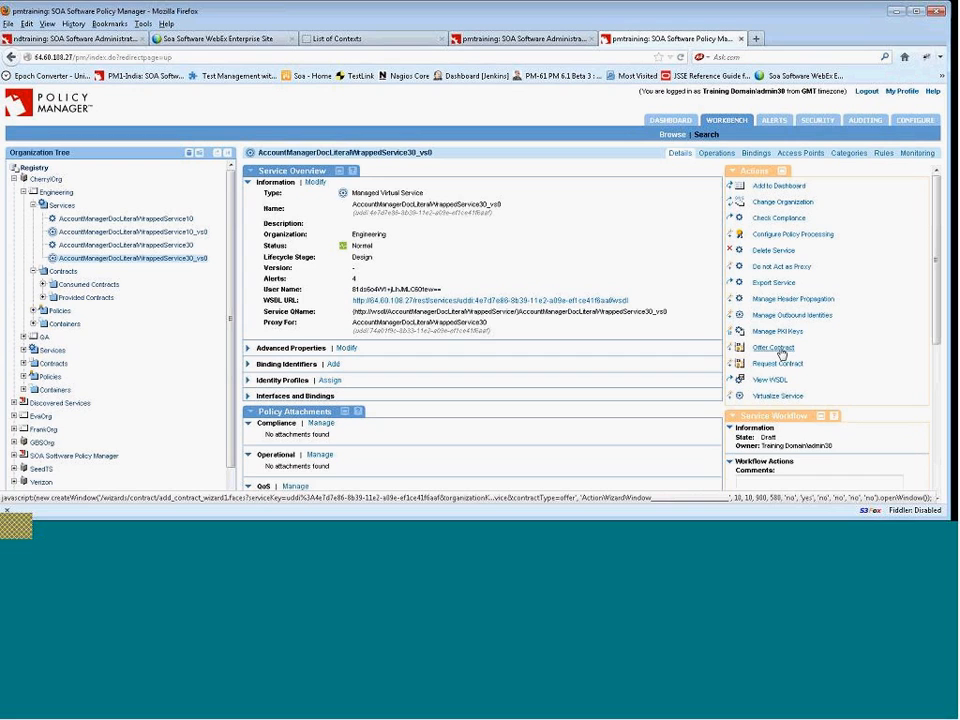
Start offering a contract for the virtual service named AnonymousContract that allows consumers without an explicitly assigned contract.
{"action": "left_click", "coordinate": [778, 349]}
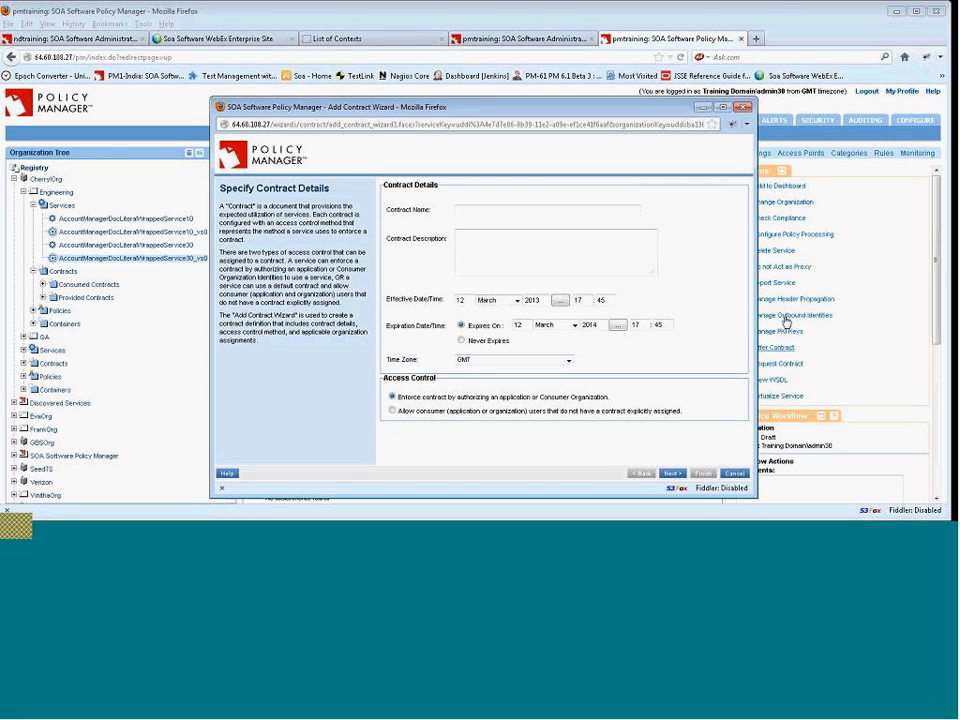
{"action": "left_click", "coordinate": [526, 210]}
{"action": "type", "text": "Ane"}
{"action": "type", "text": "nymous"}
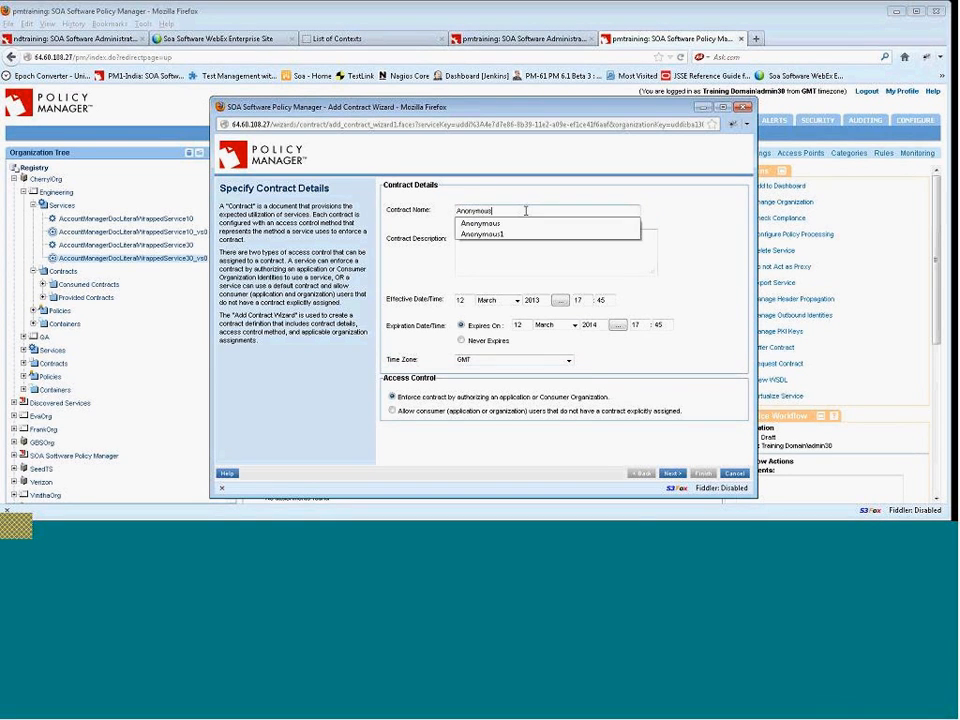
{"action": "type", "text": "Contract"}
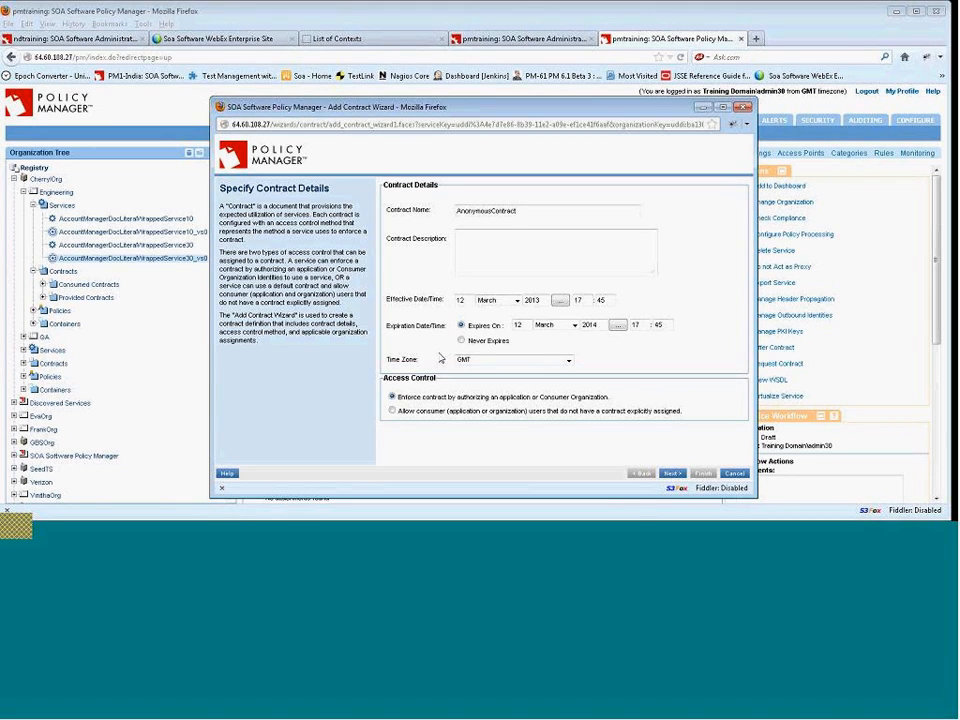
{"action": "left_click", "coordinate": [392, 411]}
Set the contract's time zone to America/Los_Angeles.
{"action": "left_click", "coordinate": [568, 360]}
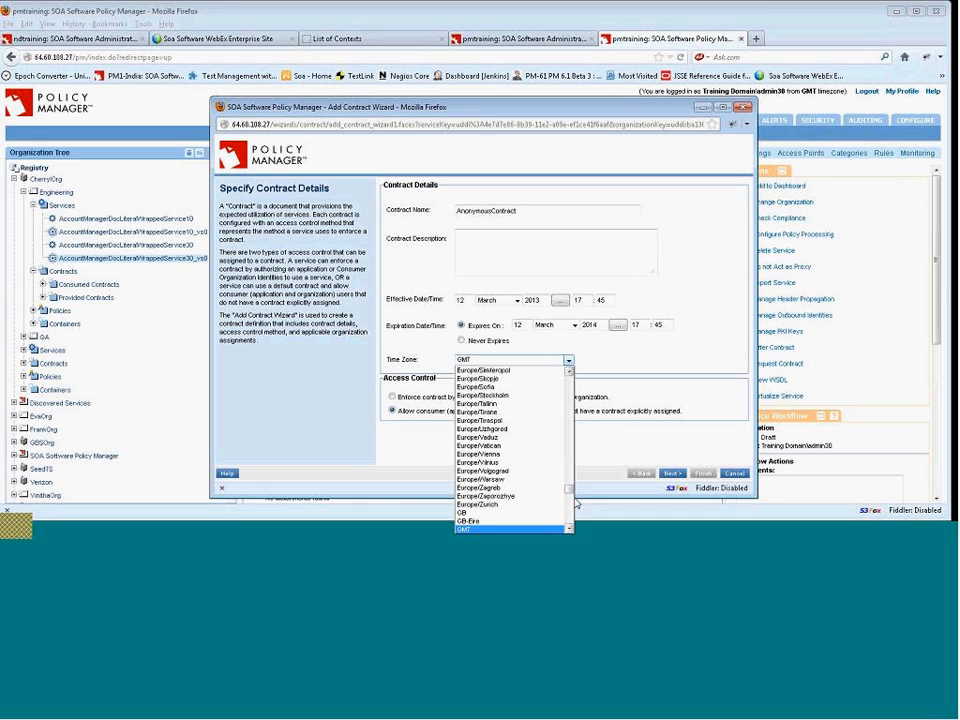
{"action": "left_click_drag", "start_coordinate": [572, 492], "coordinate": [569, 431]}
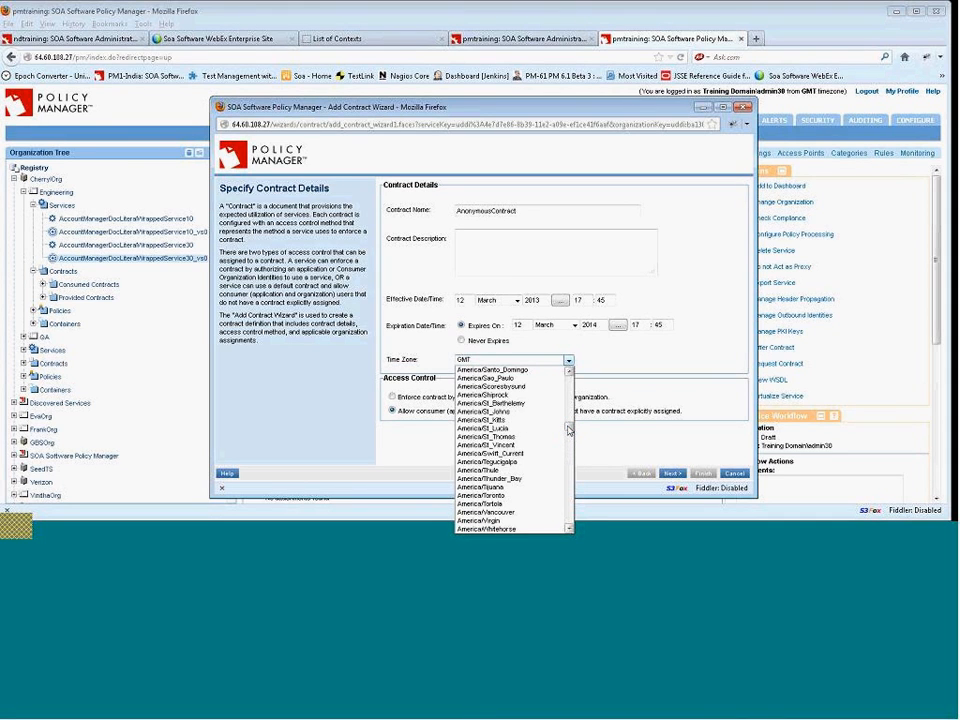
{"action": "left_click", "coordinate": [573, 393]}
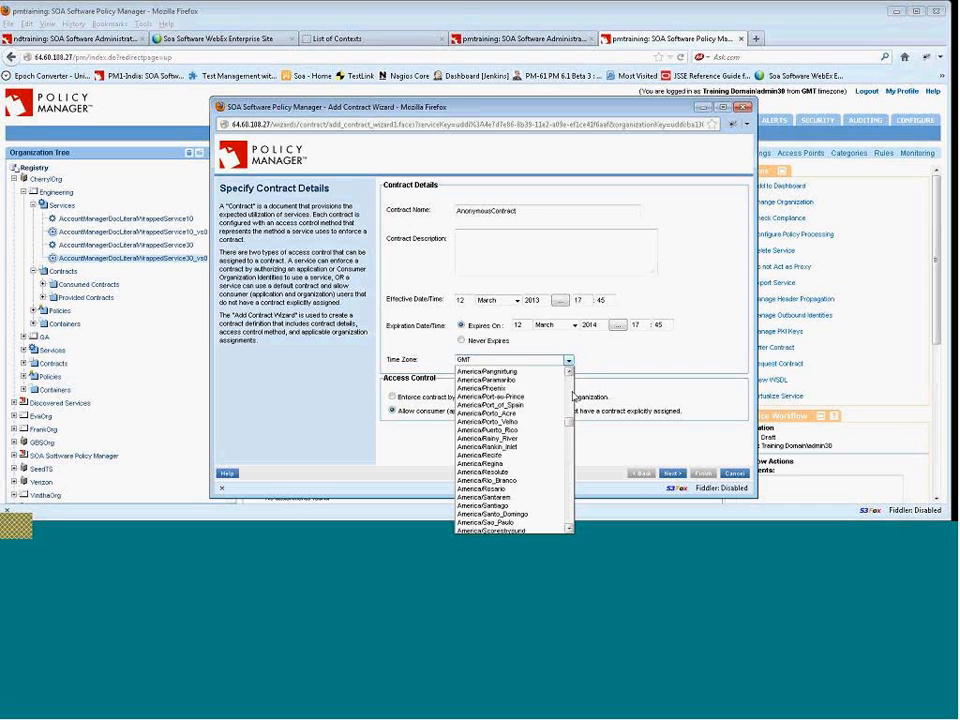
{"action": "left_click", "coordinate": [573, 393]}
{"action": "left_click", "coordinate": [573, 395]}
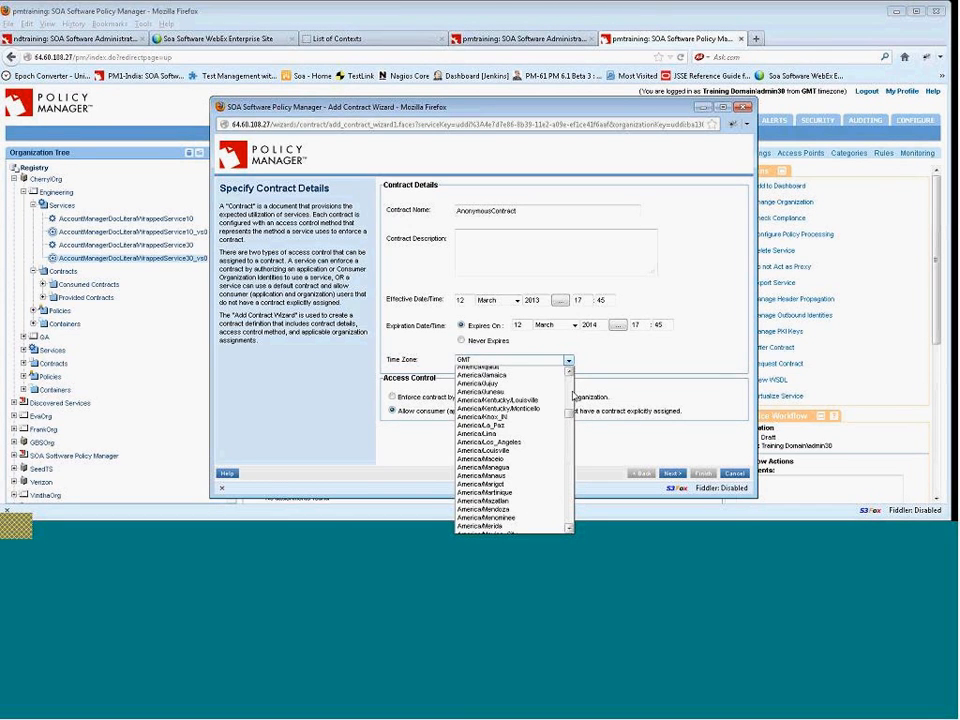
{"action": "left_click", "coordinate": [498, 442]}
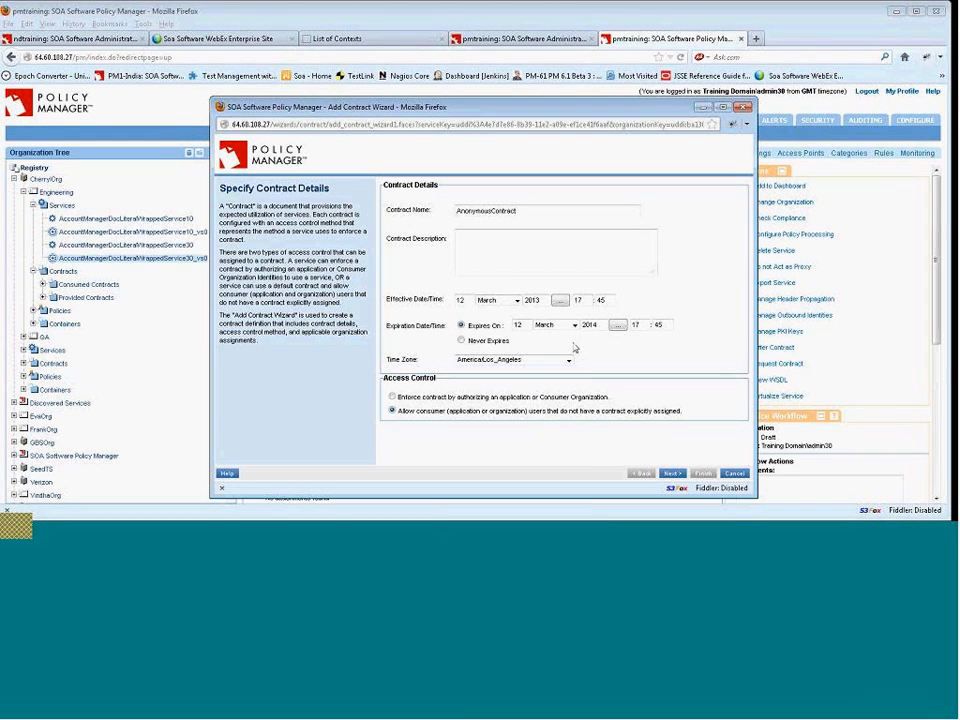
Set the effective start hour to 10, finish the wizard with Engineering as provider organization, and close it.
{"action": "left_click", "coordinate": [587, 301]}
{"action": "double_click", "coordinate": [587, 301]}
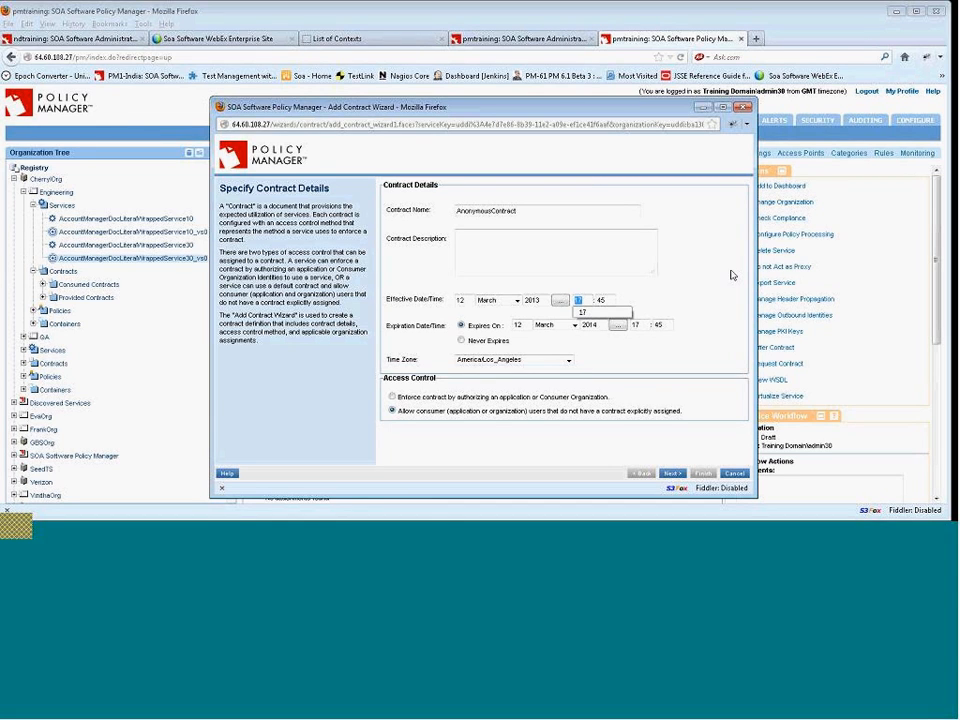
{"action": "type", "text": "18"}
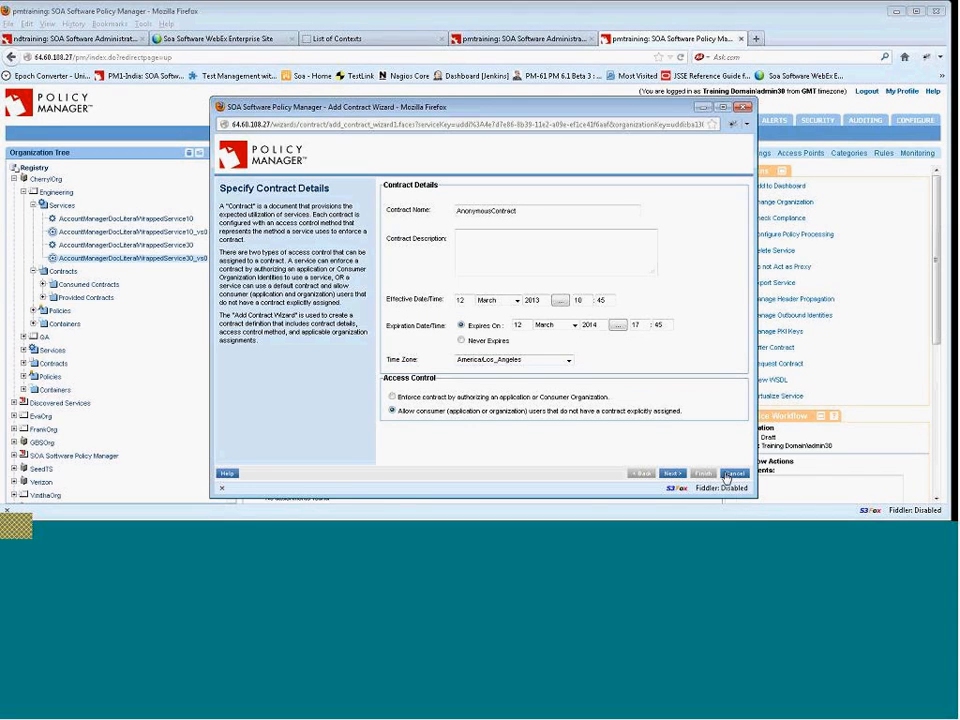
{"action": "left_click", "coordinate": [672, 476]}
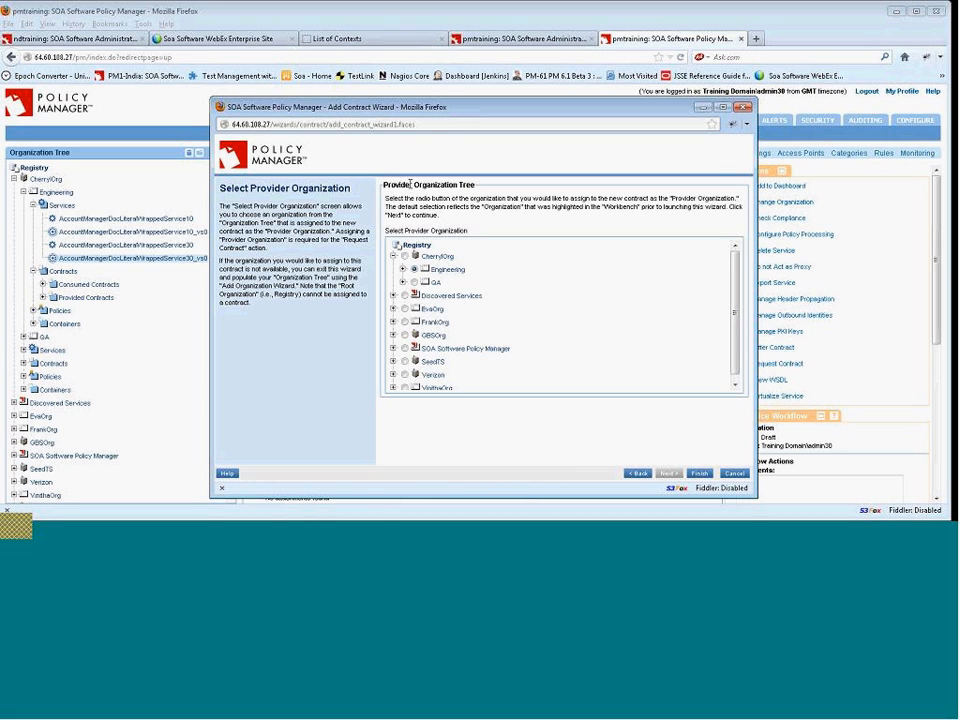
{"action": "left_click", "coordinate": [699, 475]}
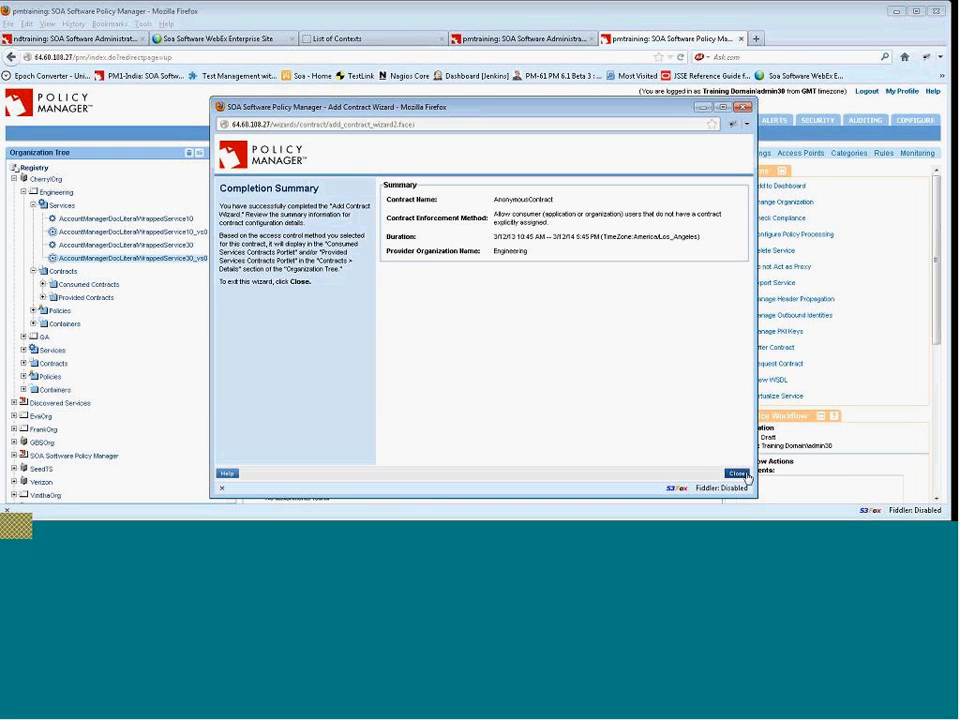
{"action": "left_click", "coordinate": [739, 474]}
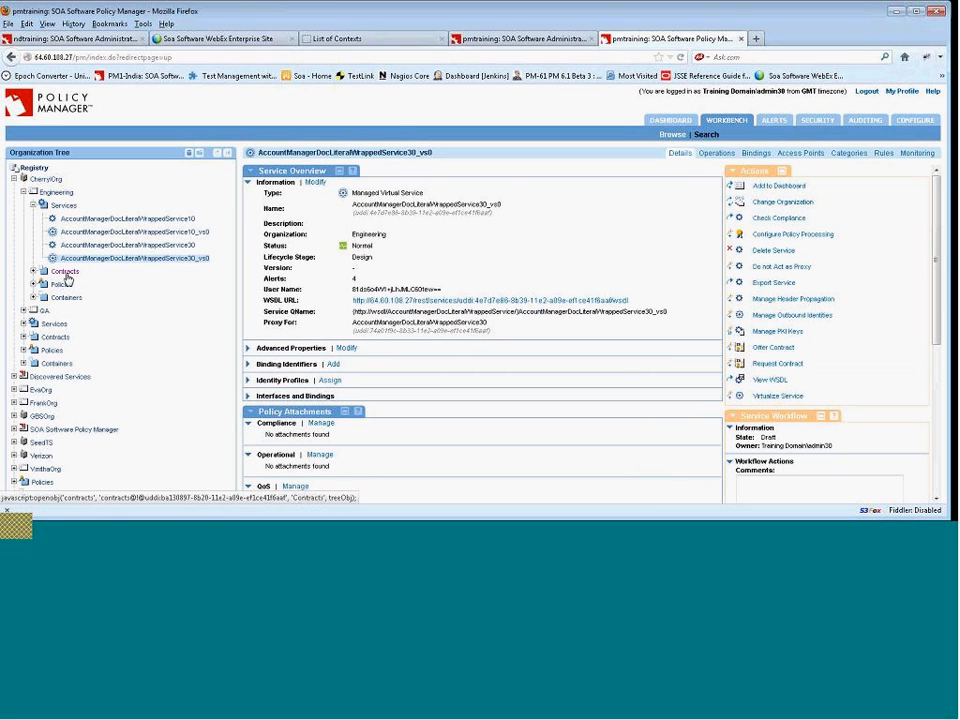
Open AnonymousContract under Engineering's Provided Contracts.
{"action": "left_click", "coordinate": [64, 273]}
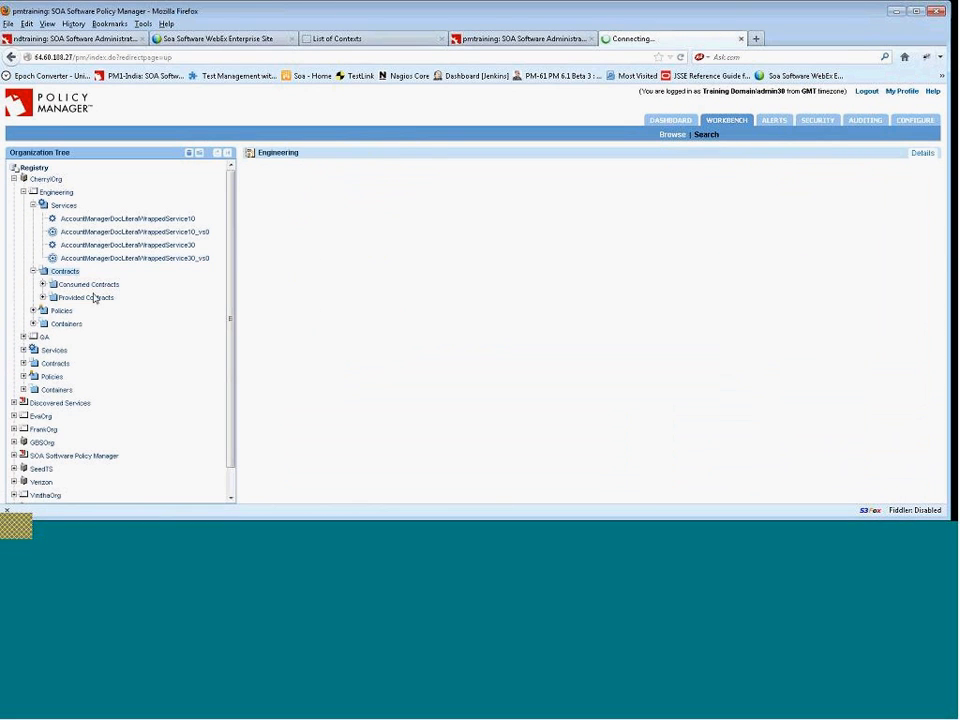
{"action": "left_click", "coordinate": [43, 297]}
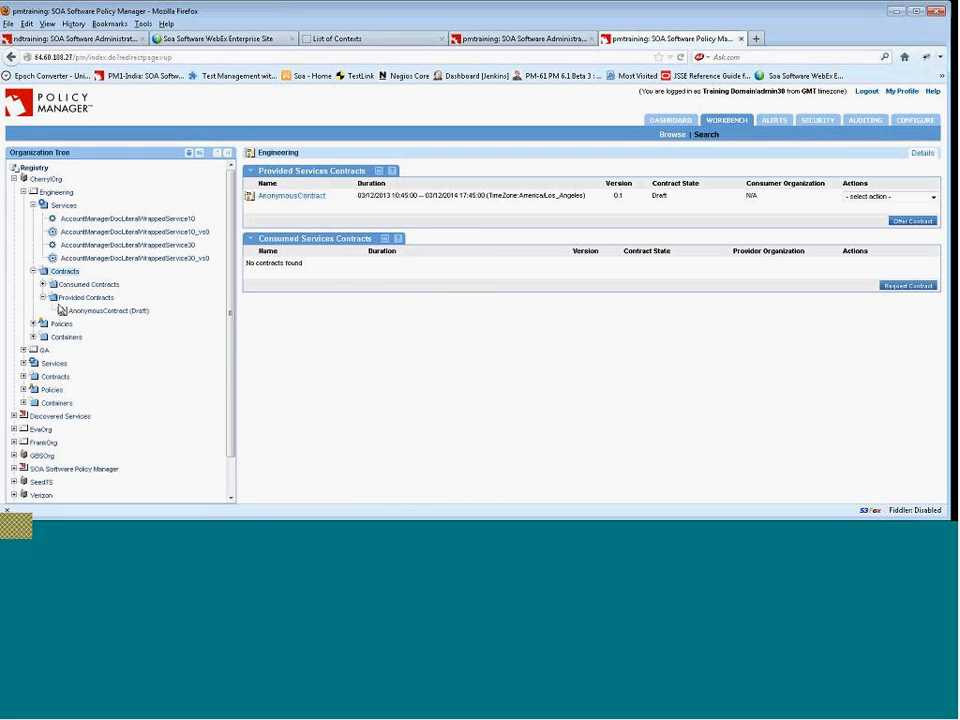
{"action": "left_click", "coordinate": [110, 311]}
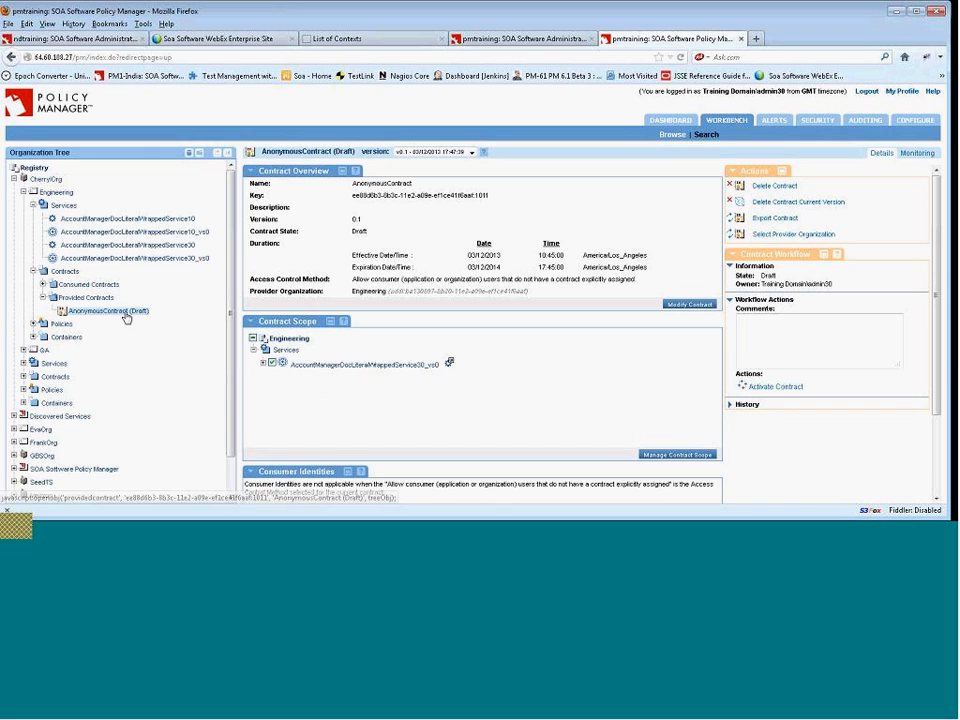
Resubmit the listAccounts request in soapUI and return to the contract page.
{"action": "left_click", "coordinate": [516, 535]}
{"action": "left_click", "coordinate": [409, 121]}
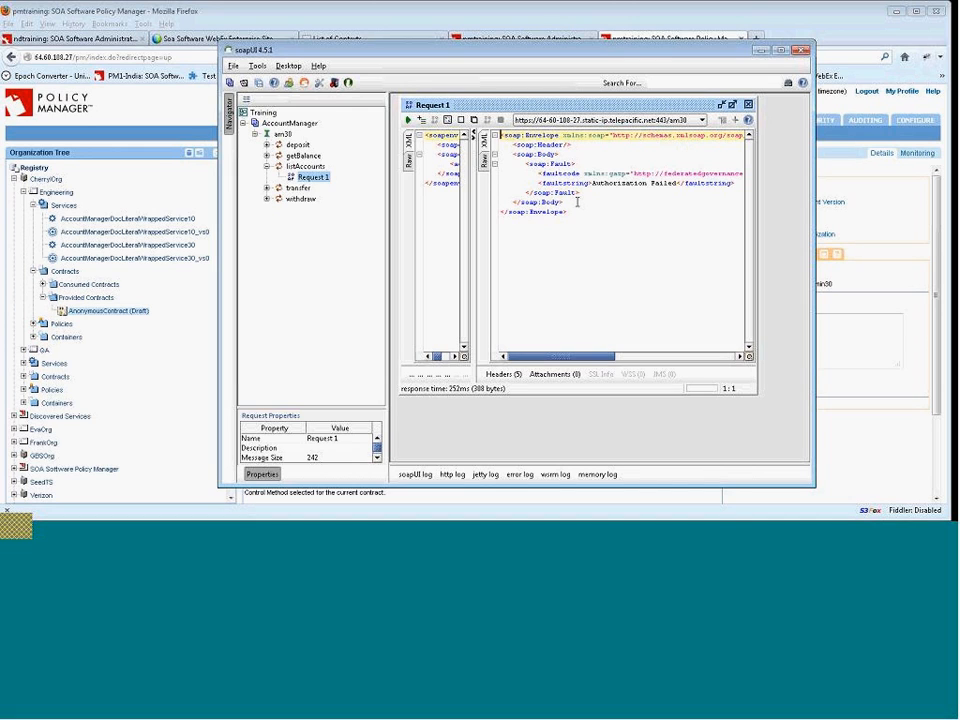
{"action": "left_click", "coordinate": [871, 355]}
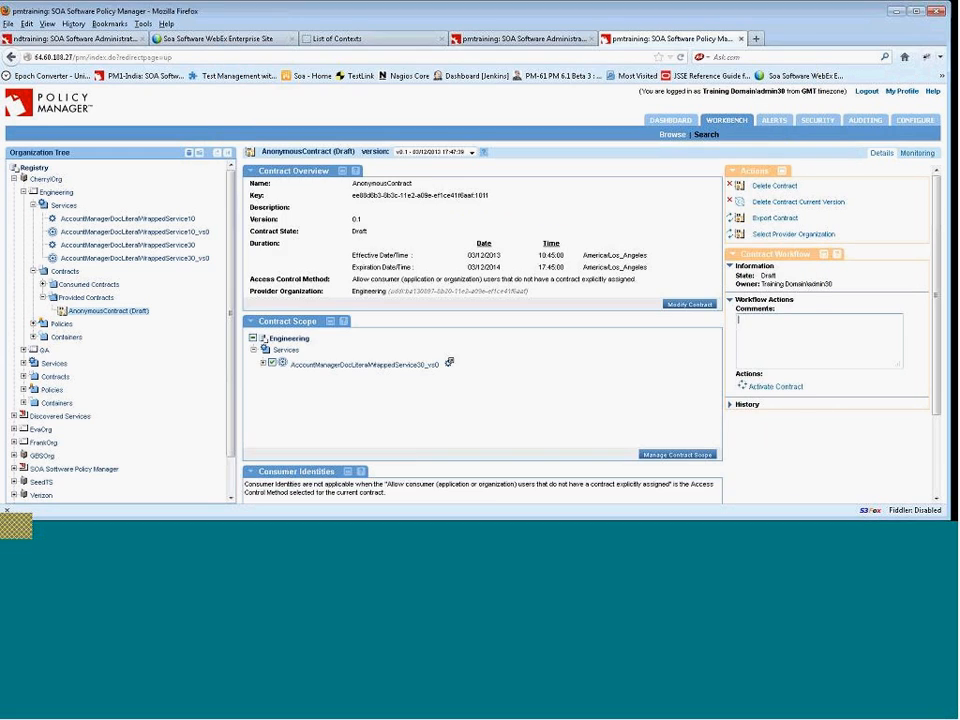
Activate the AnonymousContract and confirm the action.
{"action": "left_click", "coordinate": [777, 388]}
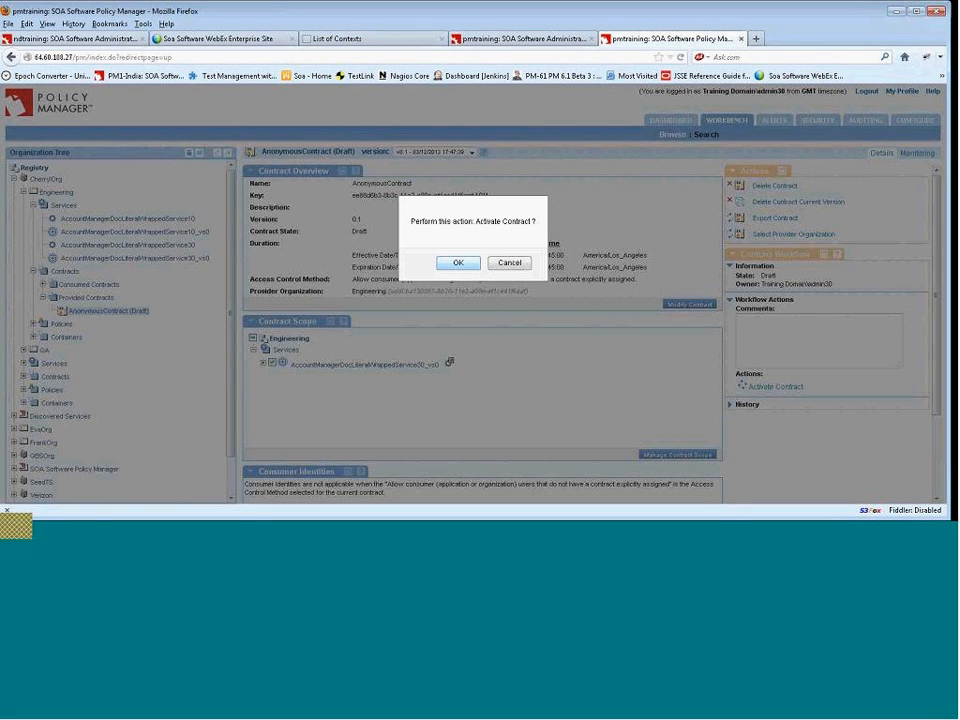
{"action": "left_click", "coordinate": [459, 264]}
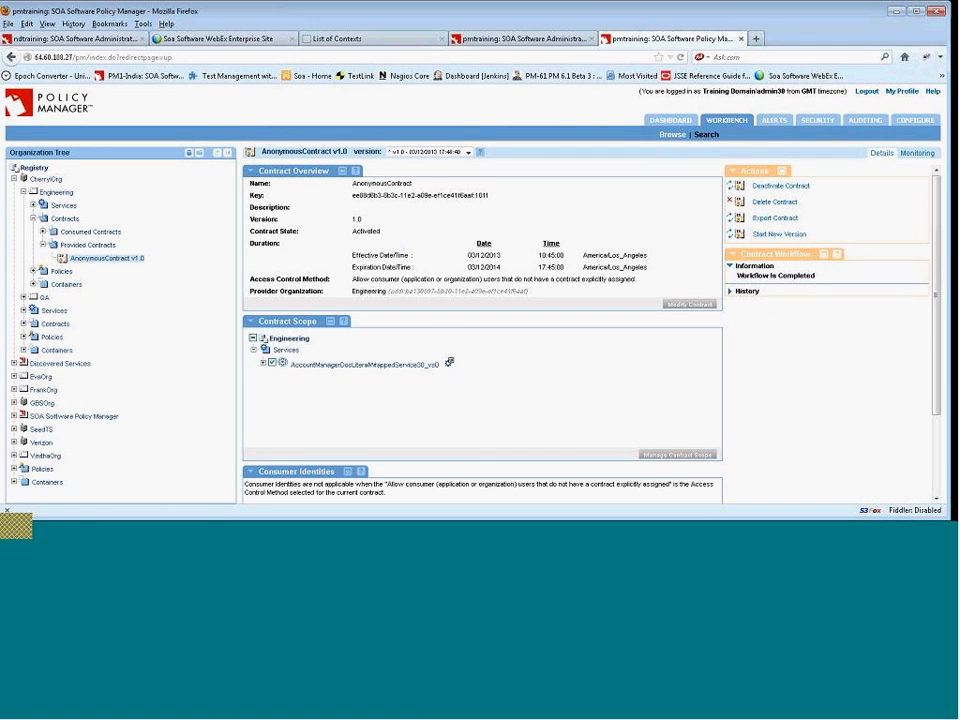
Review the activated contract's scope, expanding the virtual service to see its covered operations.
{"action": "scroll", "coordinate": [490, 370], "scroll_direction": "down", "scroll_amount": 1}
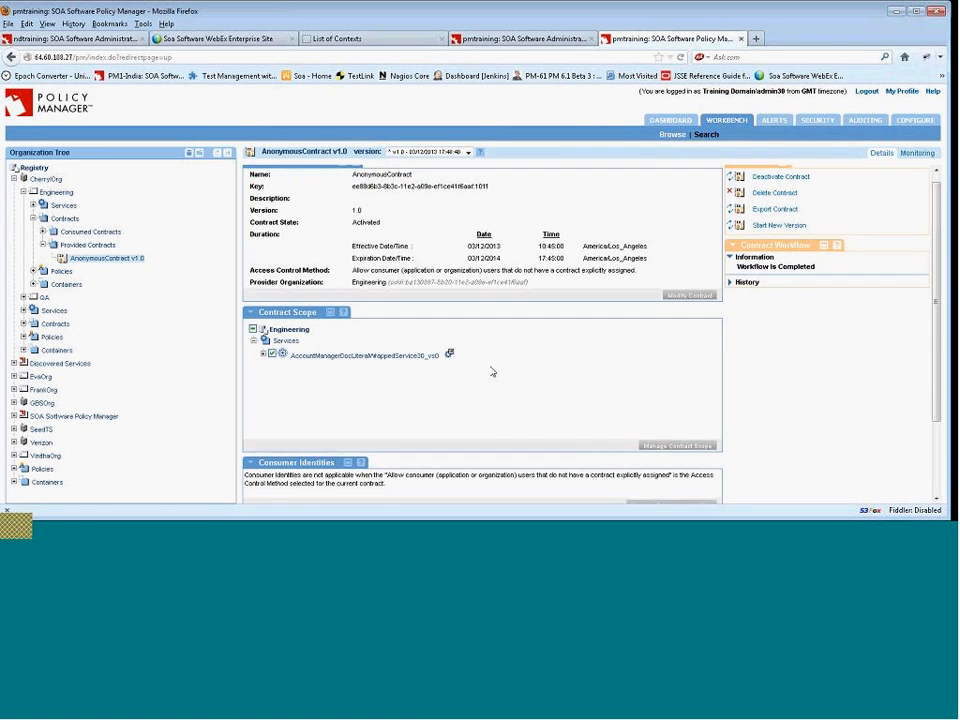
{"action": "scroll", "coordinate": [491, 372], "scroll_direction": "down", "scroll_amount": 3}
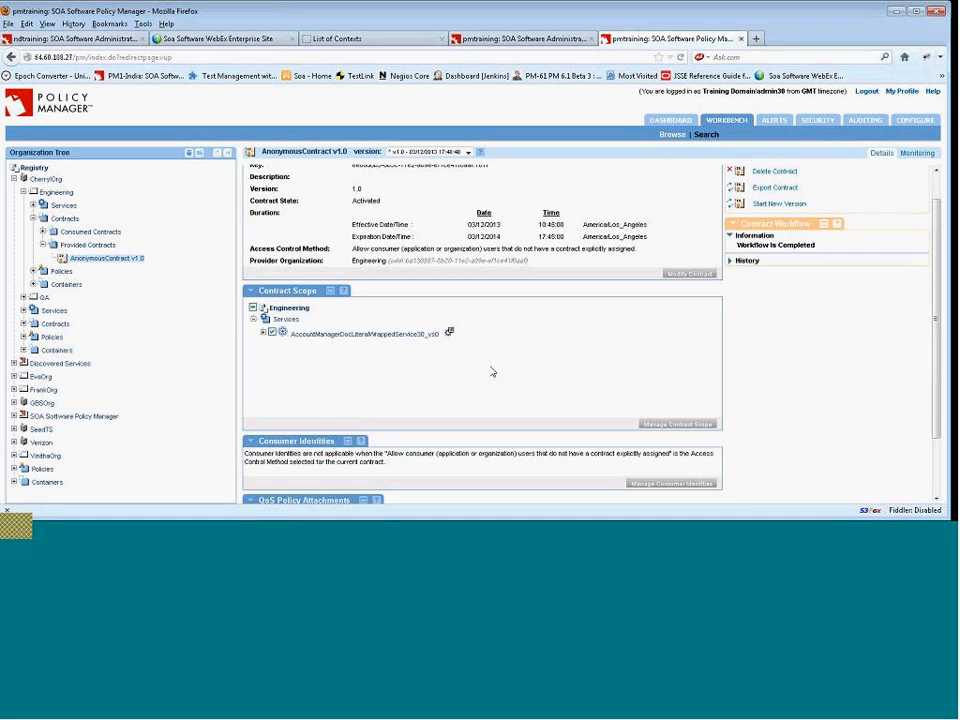
{"action": "left_click", "coordinate": [262, 271]}
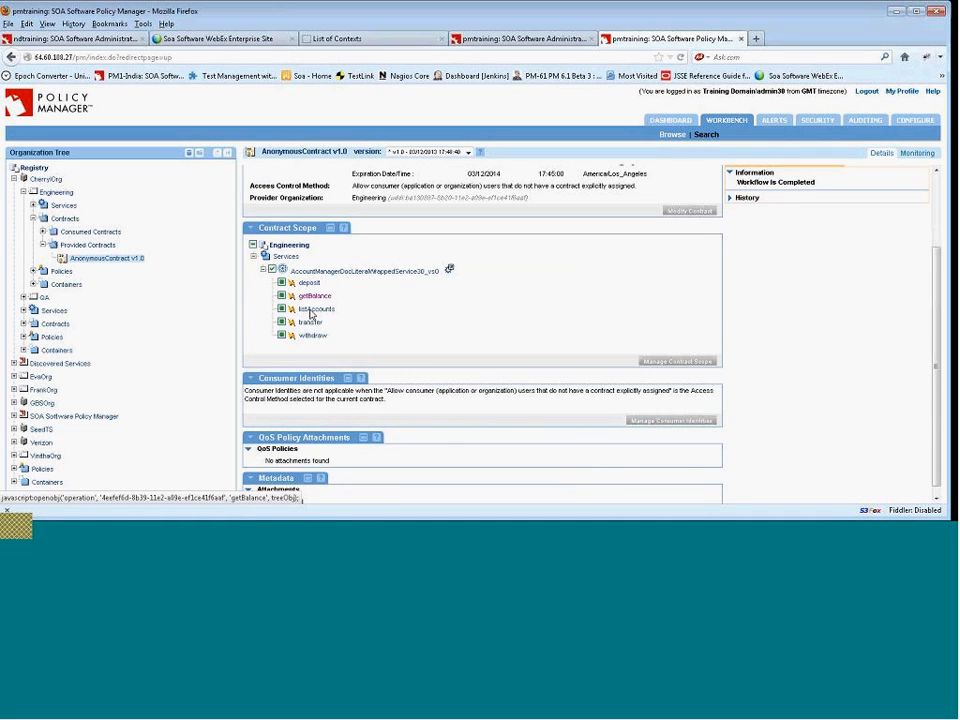
{"action": "scroll", "coordinate": [479, 374], "scroll_direction": "down", "scroll_amount": 1}
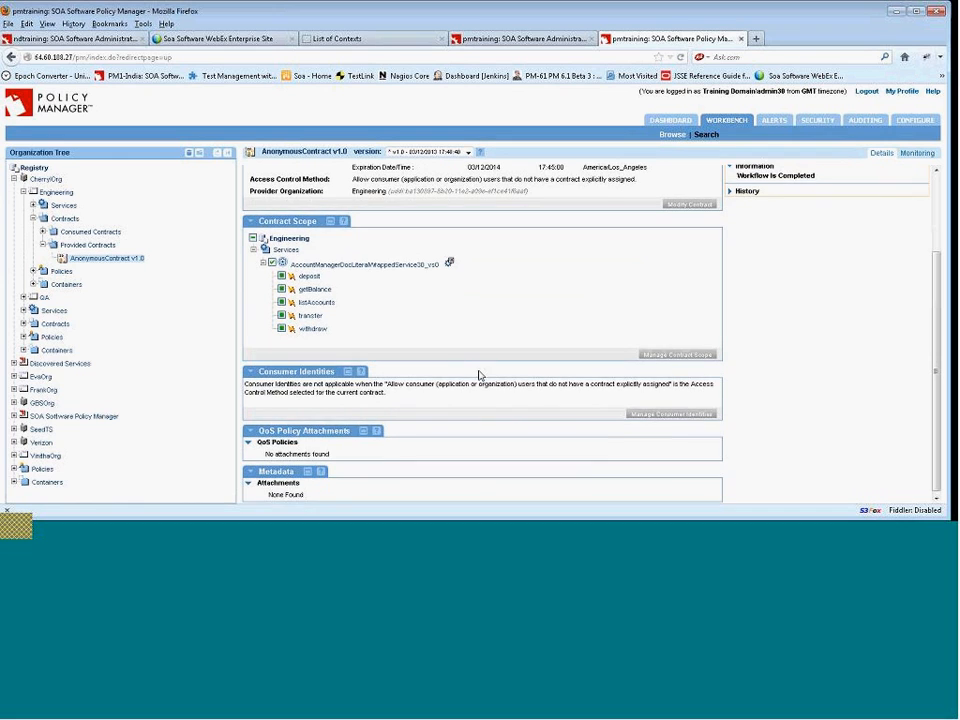
{"action": "scroll", "coordinate": [486, 370], "scroll_direction": "up", "scroll_amount": 3}
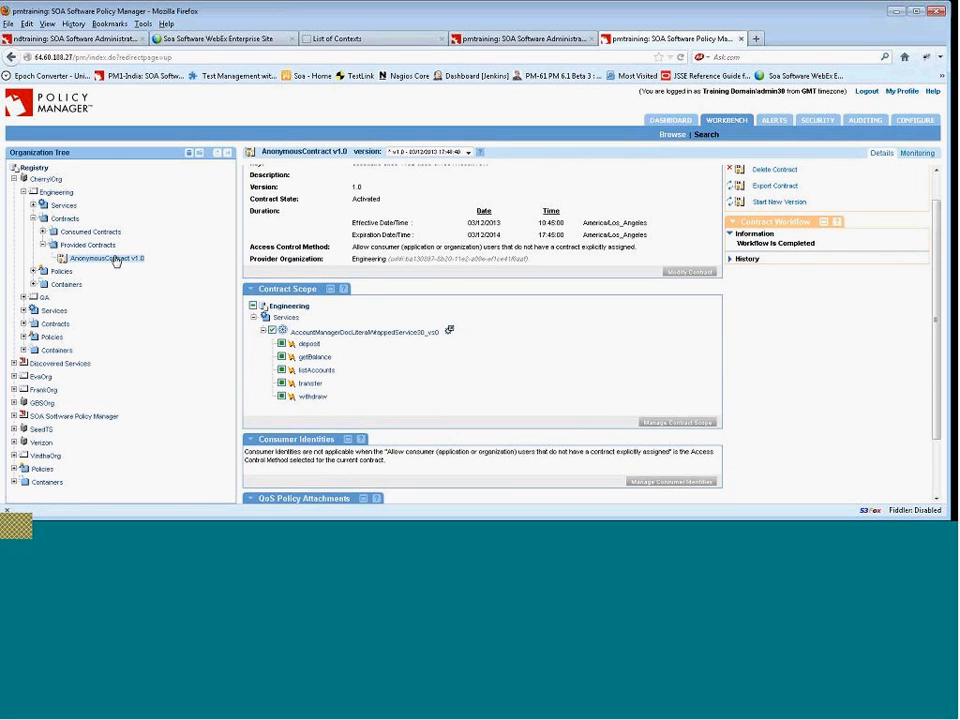
Switch to soapUI, submit the listAccounts request again with the anonymous contract active, and return to the browser.
{"action": "scroll", "coordinate": [363, 306], "scroll_direction": "up", "scroll_amount": 1}
{"action": "scroll", "coordinate": [363, 306], "scroll_direction": "up", "scroll_amount": 3}
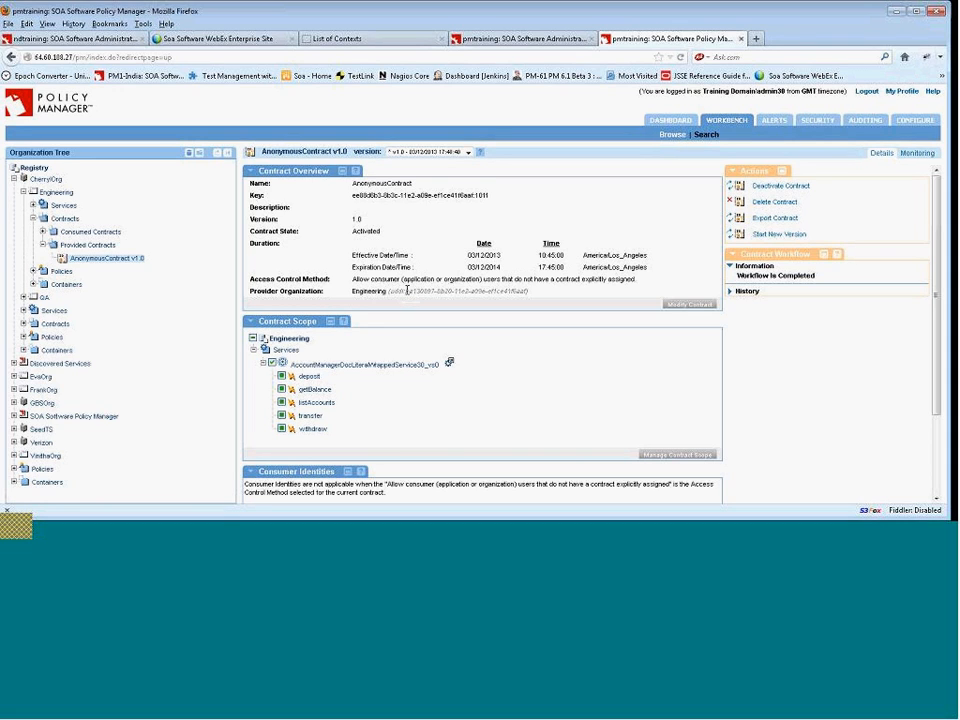
{"action": "left_click", "coordinate": [524, 536]}
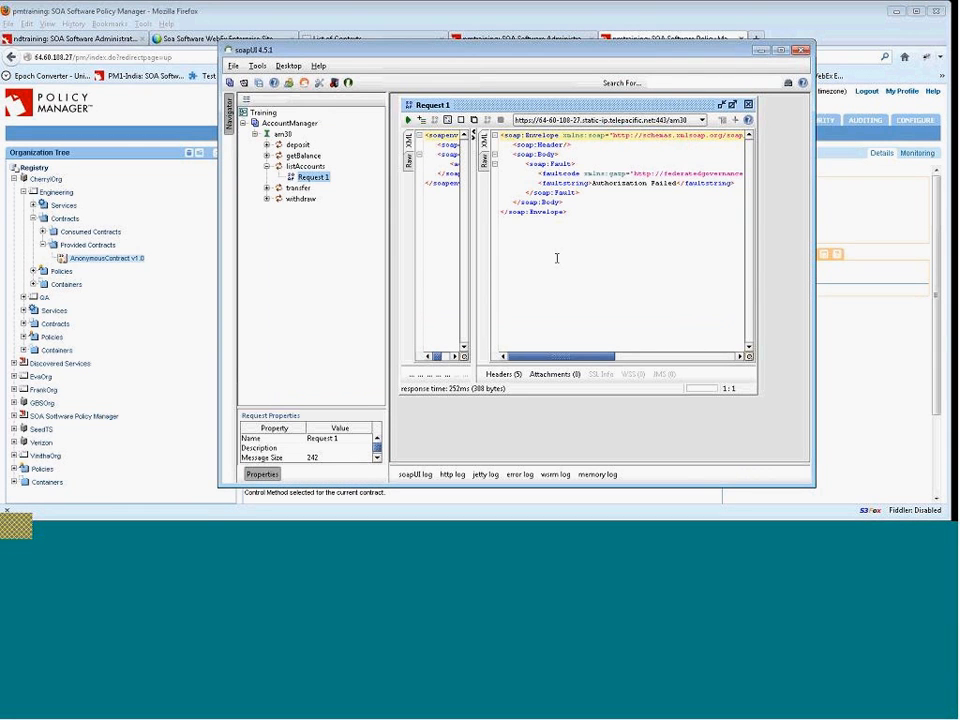
{"action": "left_click", "coordinate": [408, 119]}
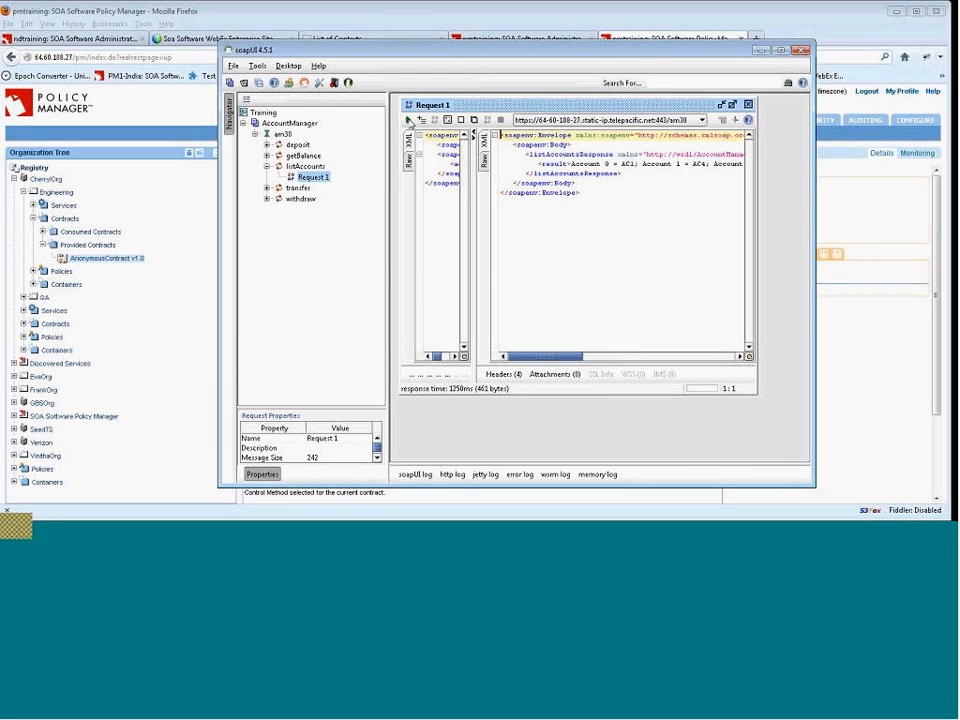
{"action": "mouse_move", "coordinate": [553, 357]}
{"action": "left_mouse_down"}
{"action": "mouse_move", "coordinate": [649, 358]}
{"action": "mouse_move", "coordinate": [549, 359]}
{"action": "left_mouse_up"}
{"action": "left_click", "coordinate": [864, 353]}
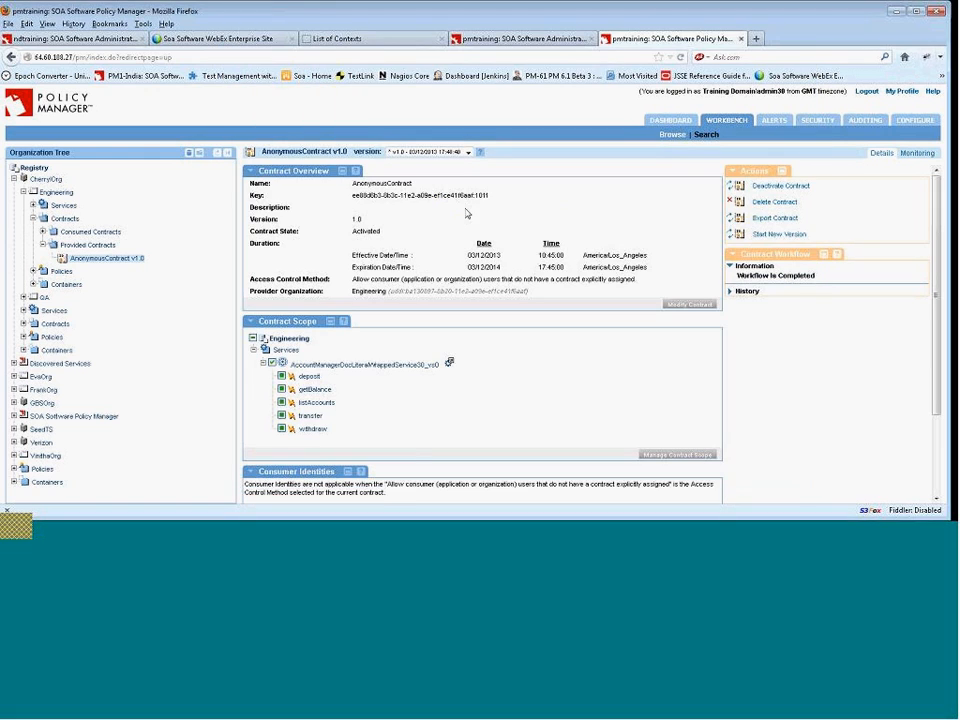
Open the AccountManagerDocLiteralWrappedService30_vs0 virtual service under Engineering's Services and view its real-time monitoring charts.
{"action": "left_click", "coordinate": [33, 207]}
{"action": "left_click", "coordinate": [120, 262]}
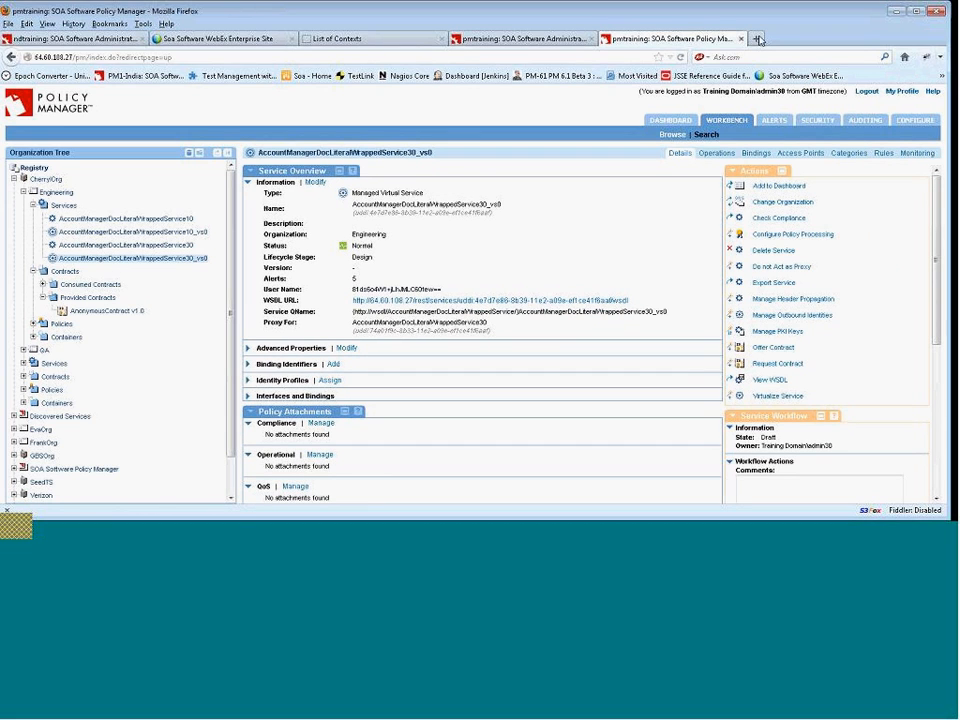
{"action": "left_click", "coordinate": [922, 162]}
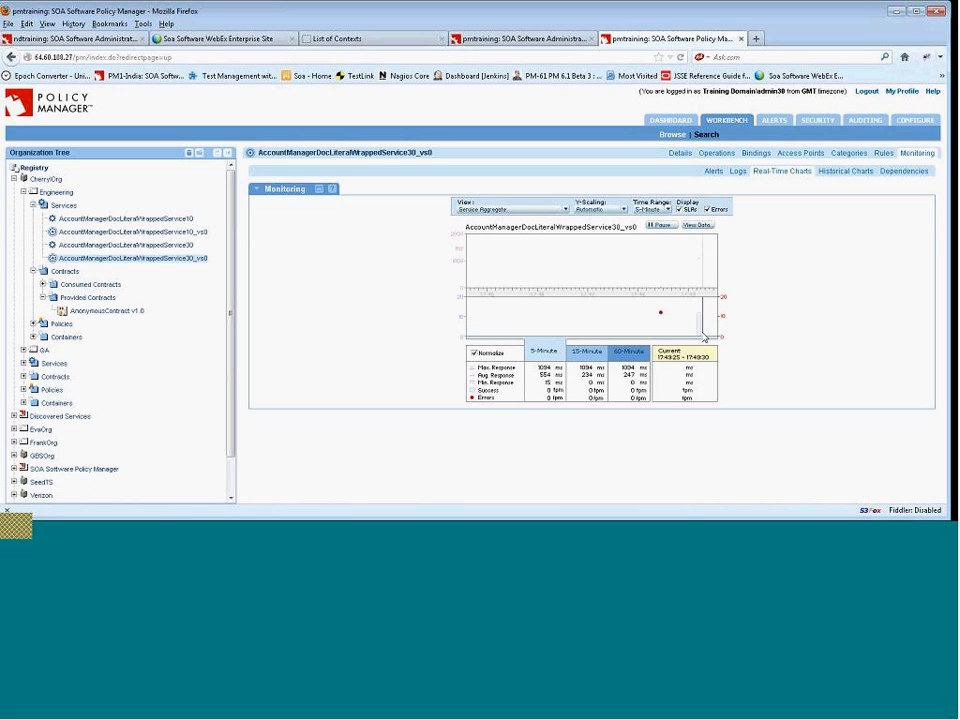
{"action": "mouse_move", "coordinate": [700, 339]}
{"action": "left_click", "coordinate": [677, 156]}
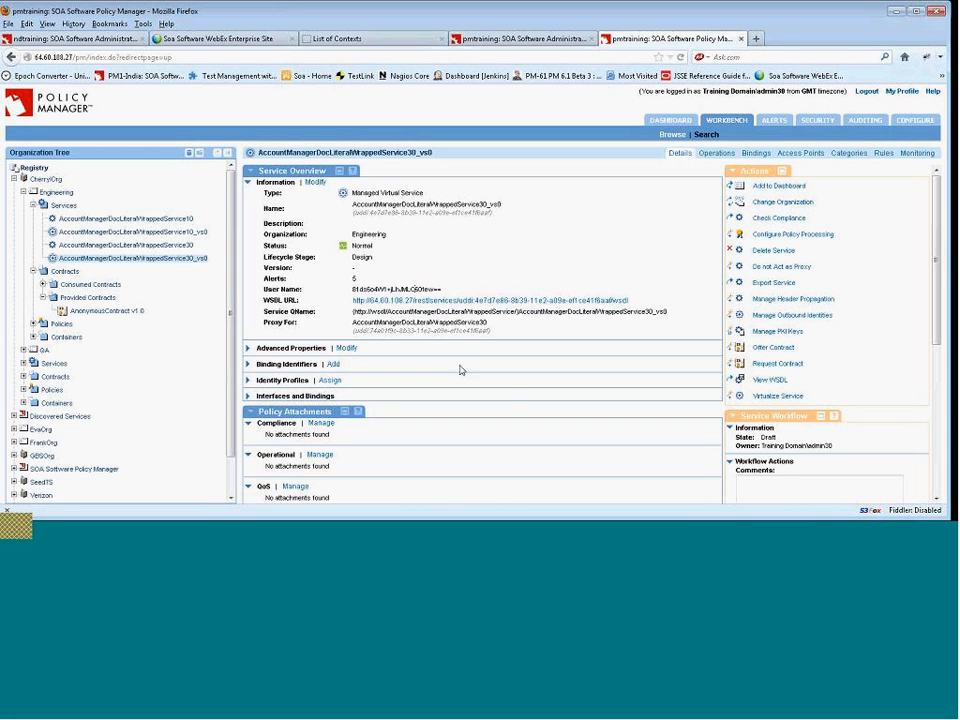
Review the virtual service's consumers section and reopen AccountManagerDocLiteralWrappedService30_vs0 from the organization tree.
{"action": "scroll", "coordinate": [505, 390], "scroll_direction": "down", "scroll_amount": 2}
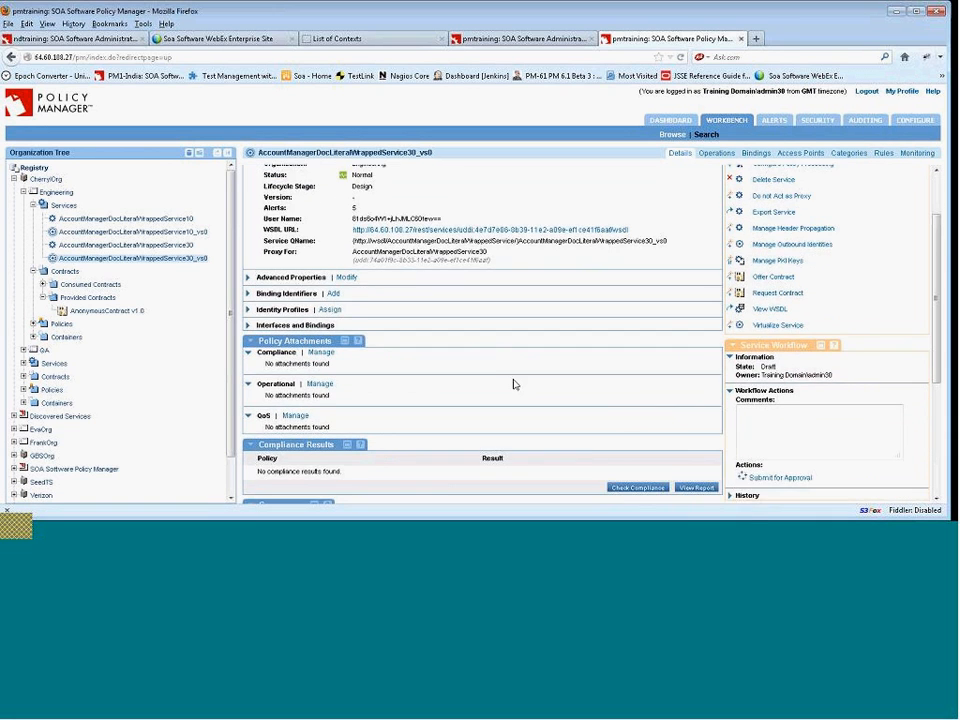
{"action": "scroll", "coordinate": [515, 385], "scroll_direction": "down", "scroll_amount": 1}
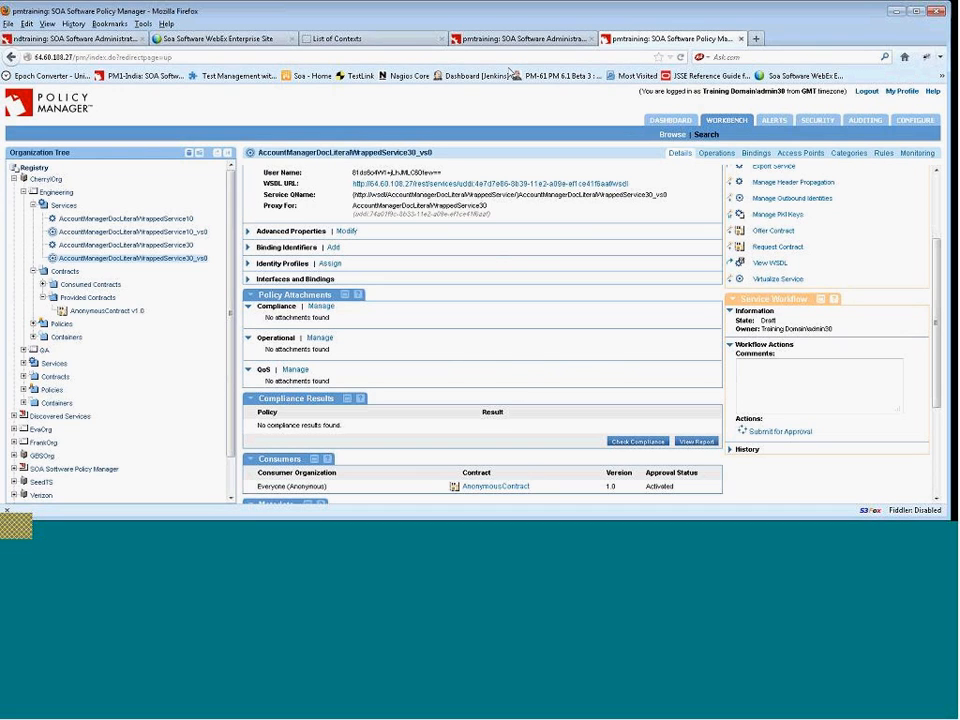
{"action": "left_click", "coordinate": [184, 246]}
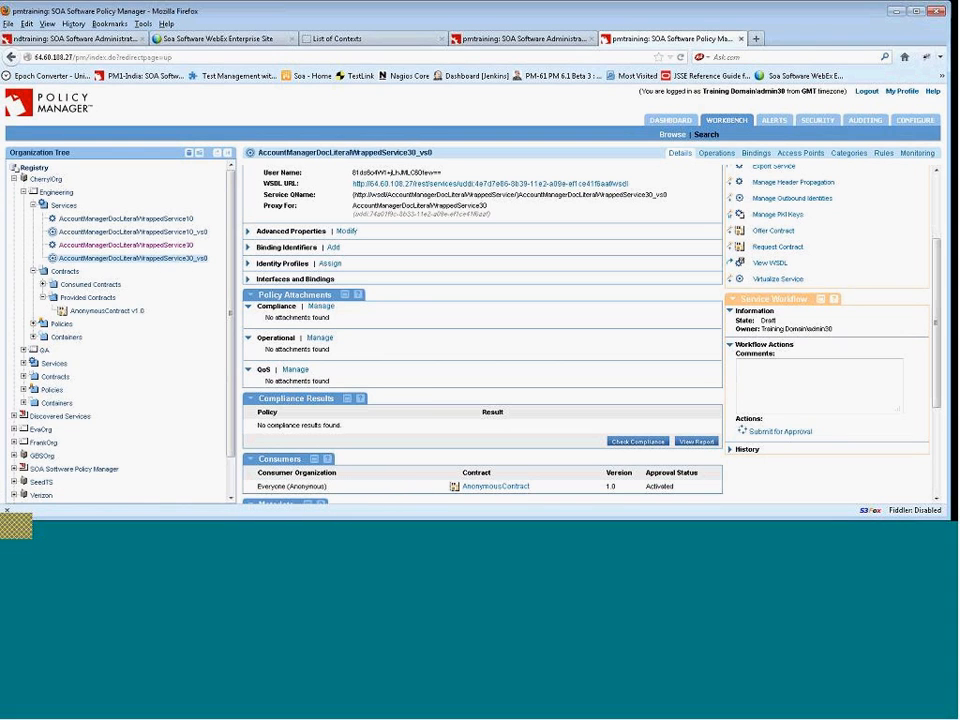
{"action": "left_click", "coordinate": [176, 246]}
{"action": "left_click", "coordinate": [175, 246]}
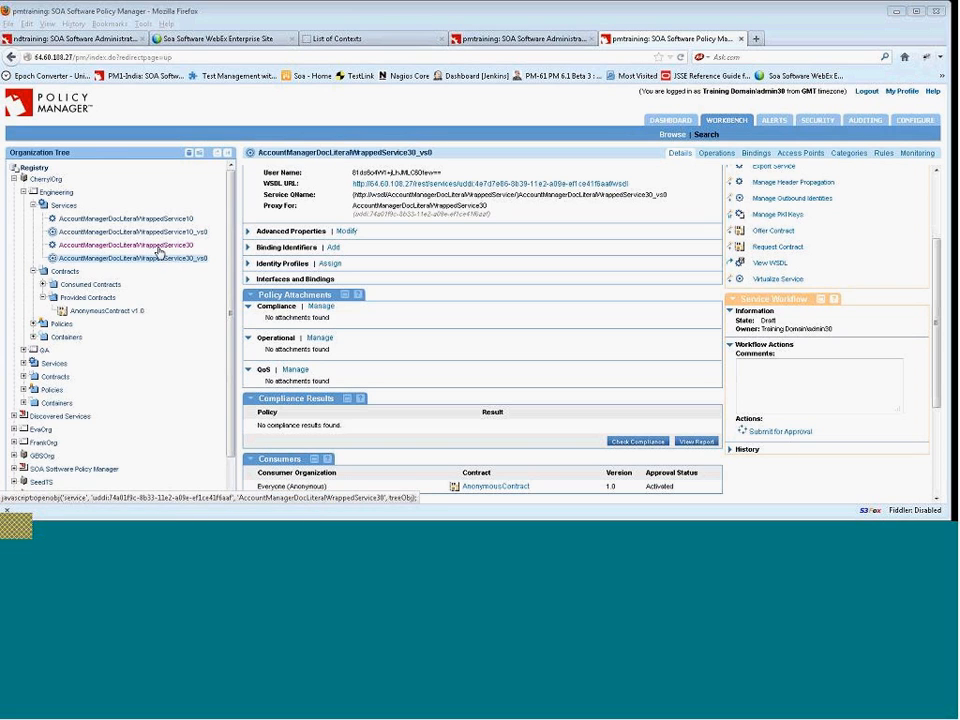
{"action": "left_click", "coordinate": [164, 259]}
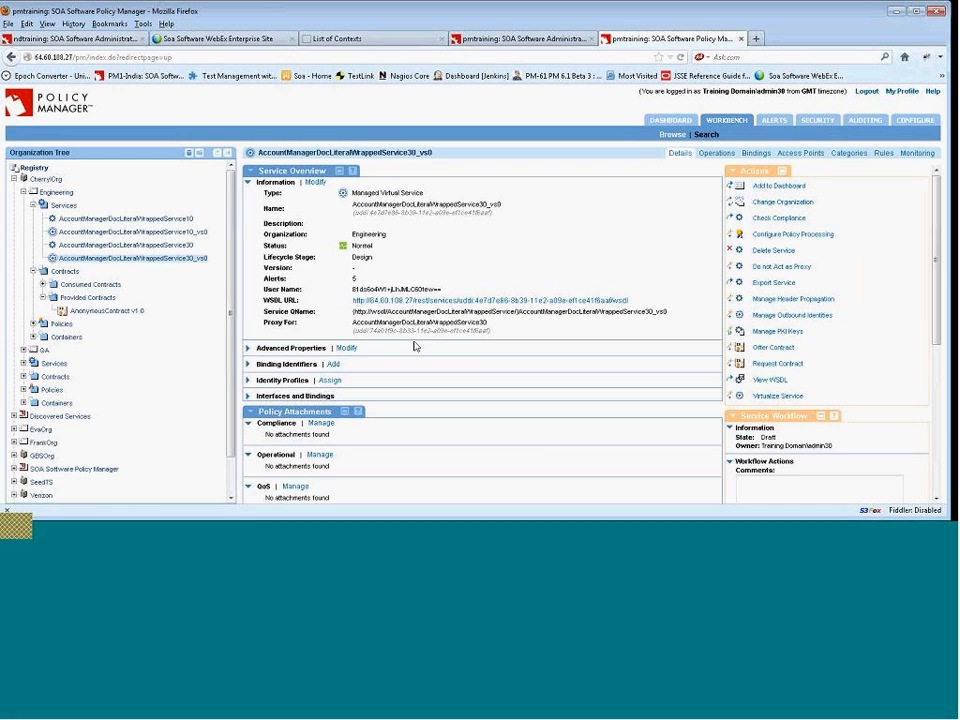
{"action": "left_click", "coordinate": [626, 533]}
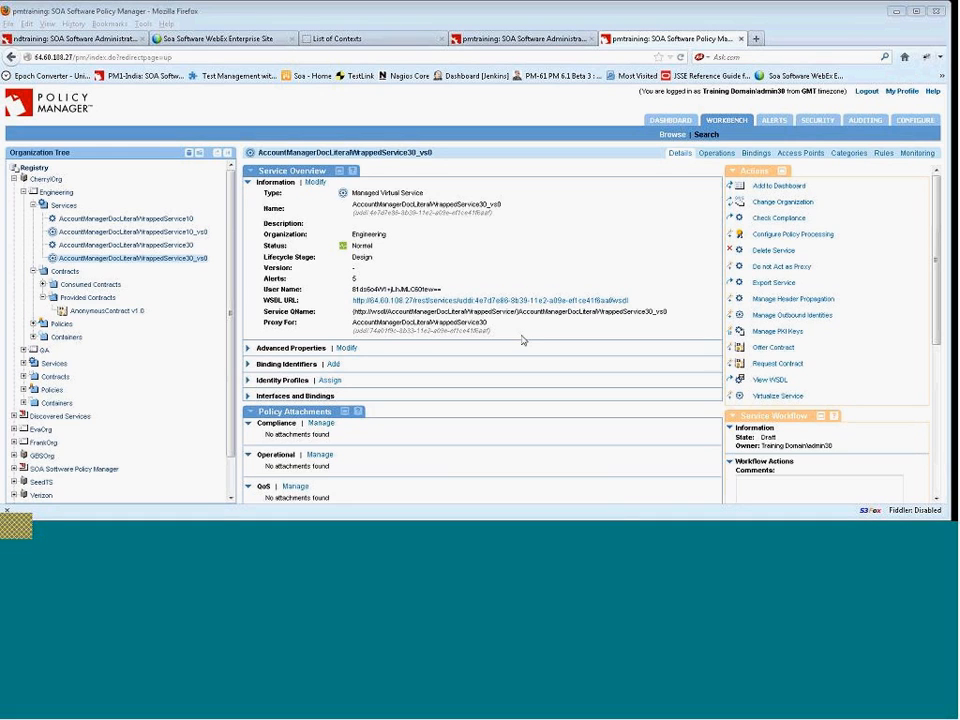
{"action": "left_click", "coordinate": [452, 169]}
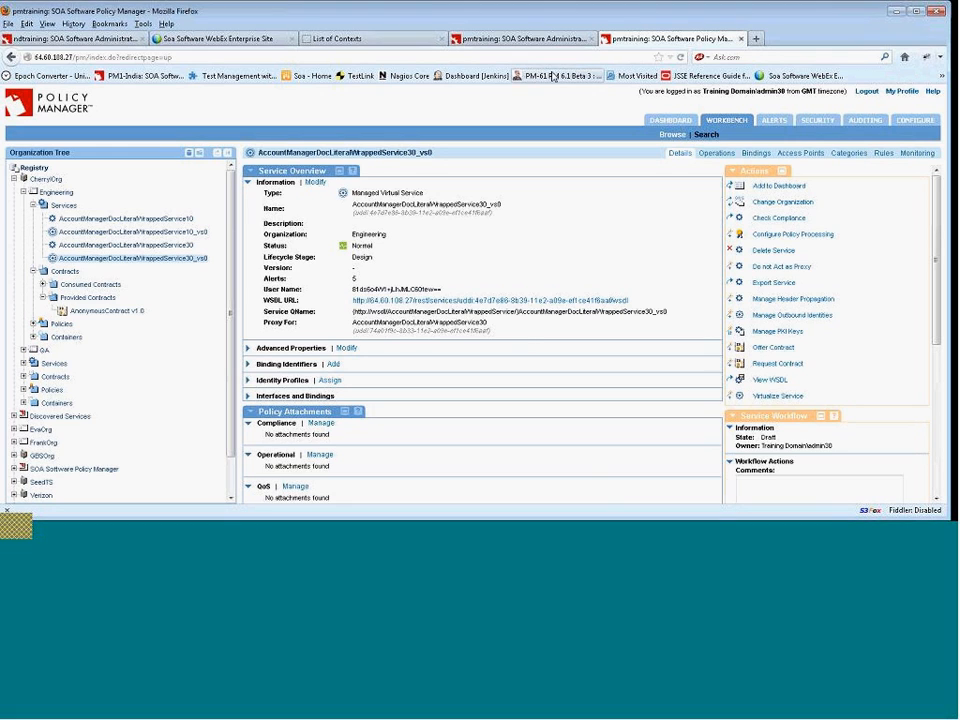
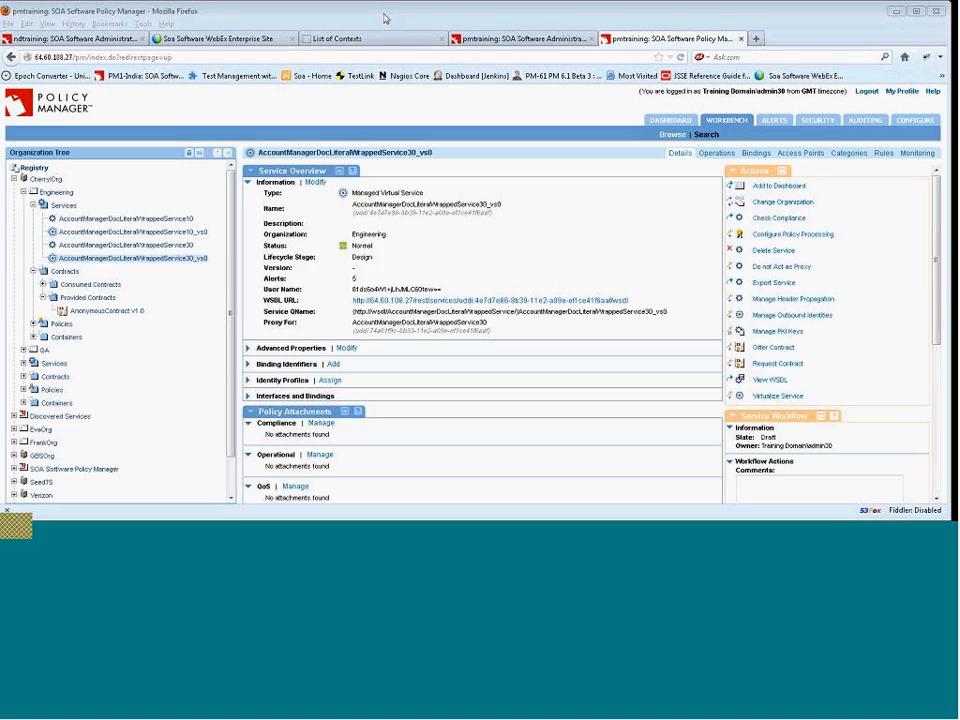
Switch from the Policy Manager browser window to the training slides on virtualizing the services.
{"action": "key", "text": "alt+Tab"}
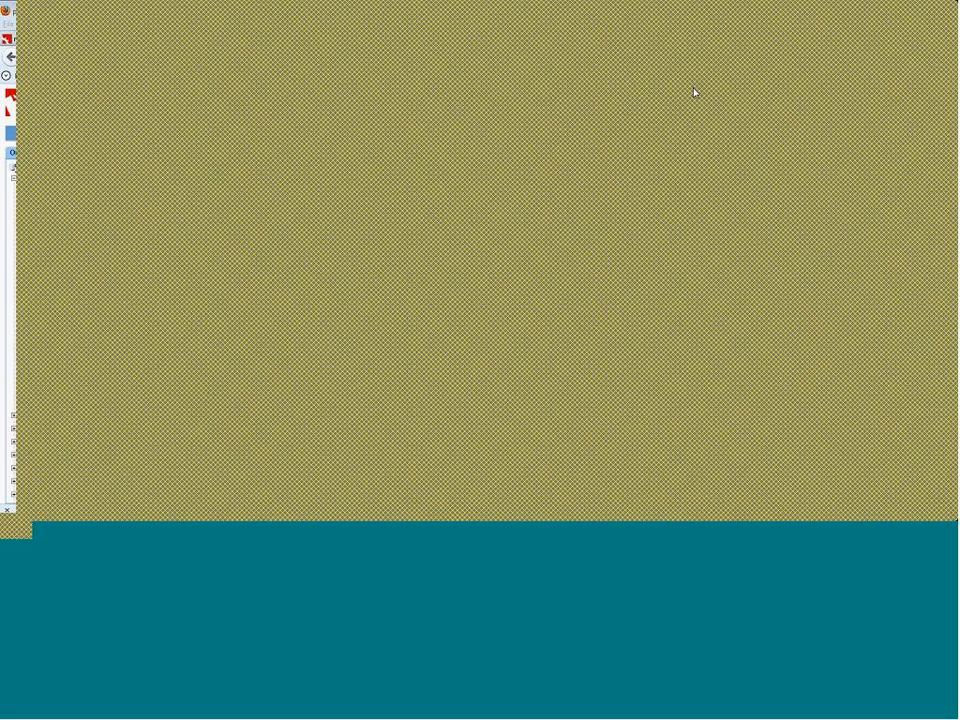
{"action": "left_click", "coordinate": [898, 14]}
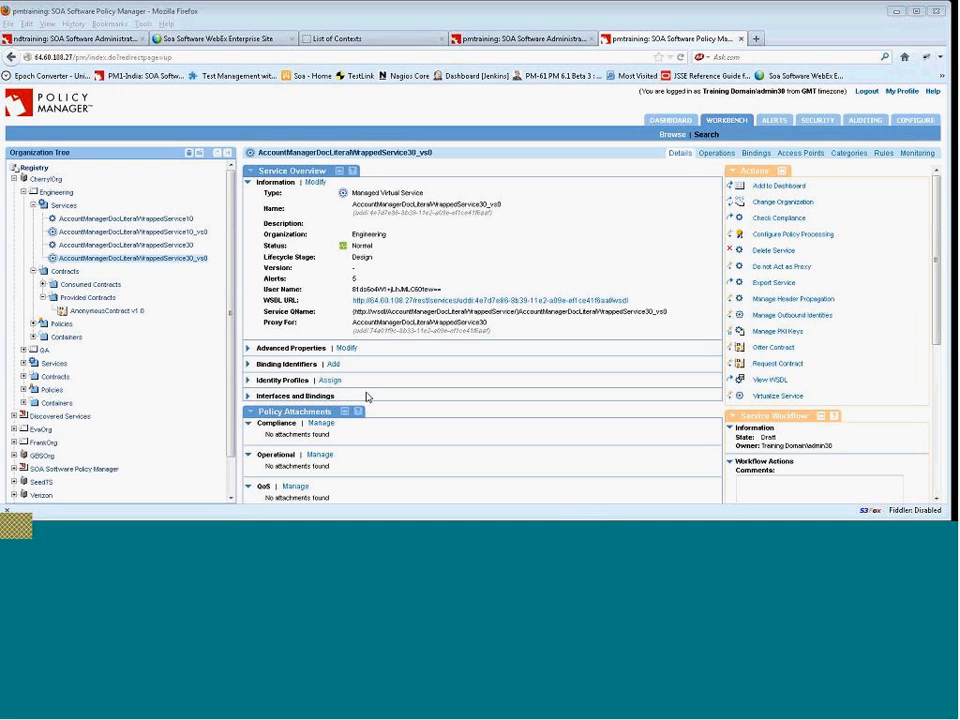
{"action": "left_click", "coordinate": [591, 512]}
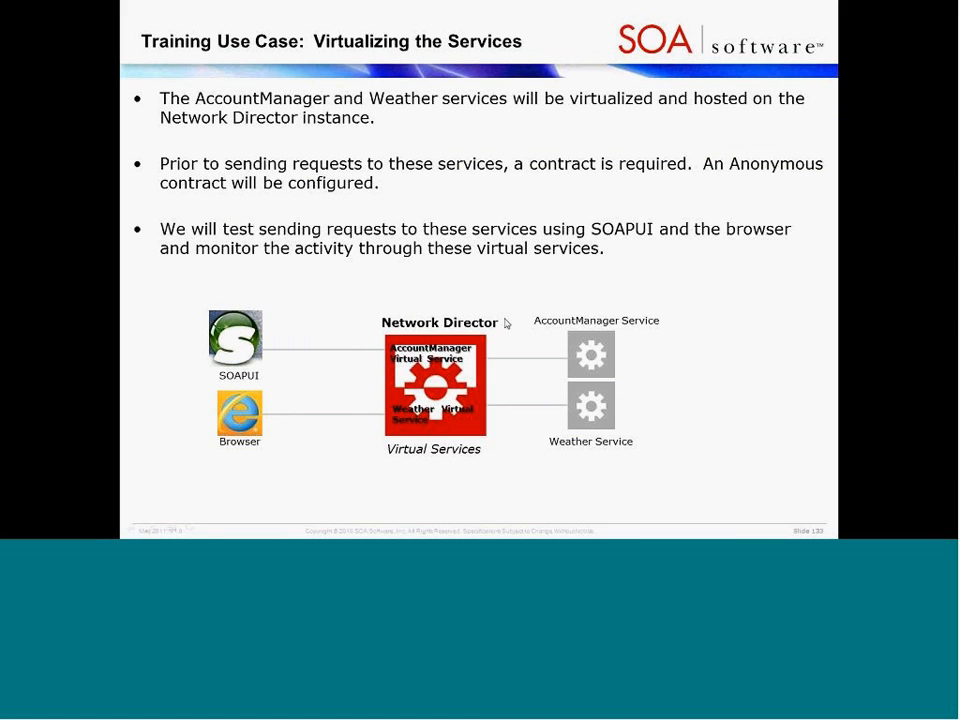
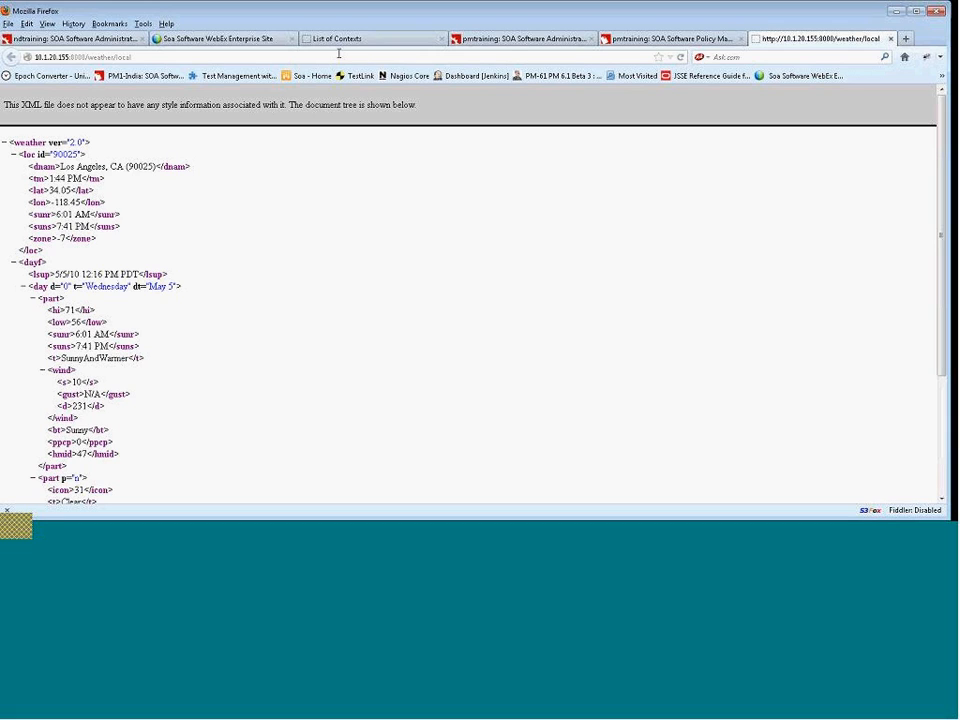
Request the local weather REST URL for ZIP 90025 with the query temperature=f.
{"action": "left_click", "coordinate": [166, 58]}
{"action": "left_click", "coordinate": [168, 57]}
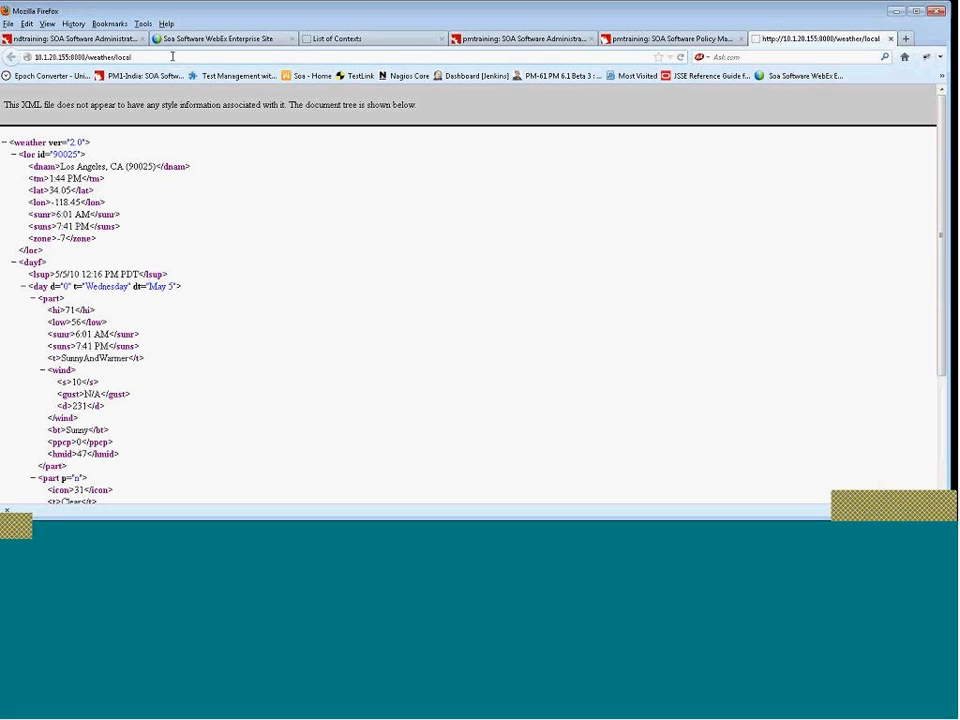
{"action": "type", "text": "/90025"}
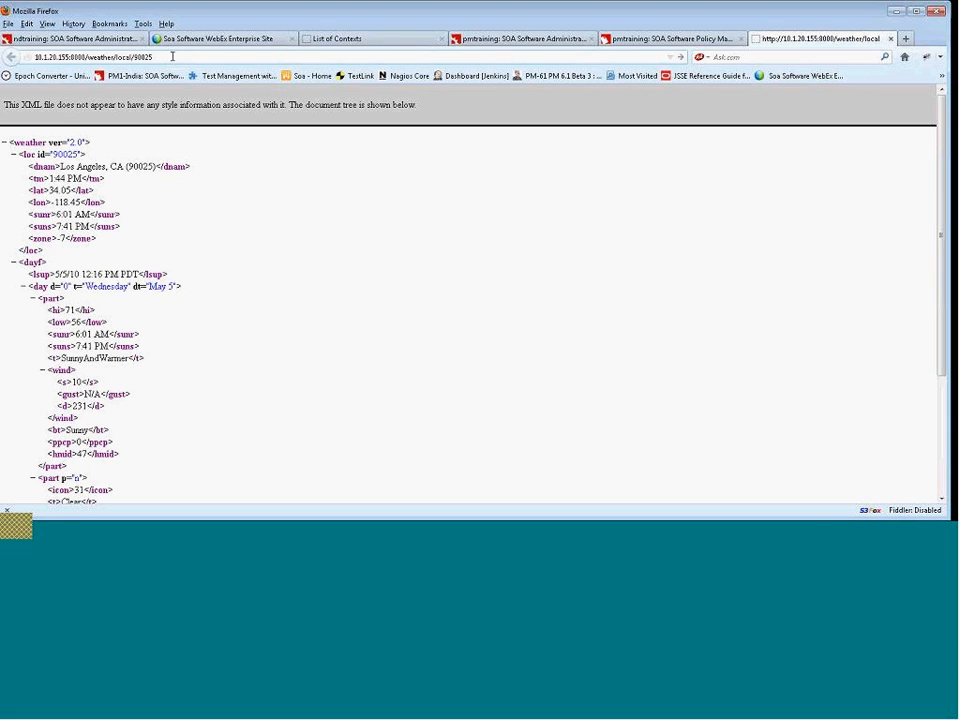
{"action": "type", "text": "?"}
{"action": "type", "text": "term"}
{"action": "type", "text": "eratur"}
{"action": "type", "text": "e"}
{"action": "type", "text": "="}
{"action": "type", "text": "f"}
{"action": "key", "text": "Return"}
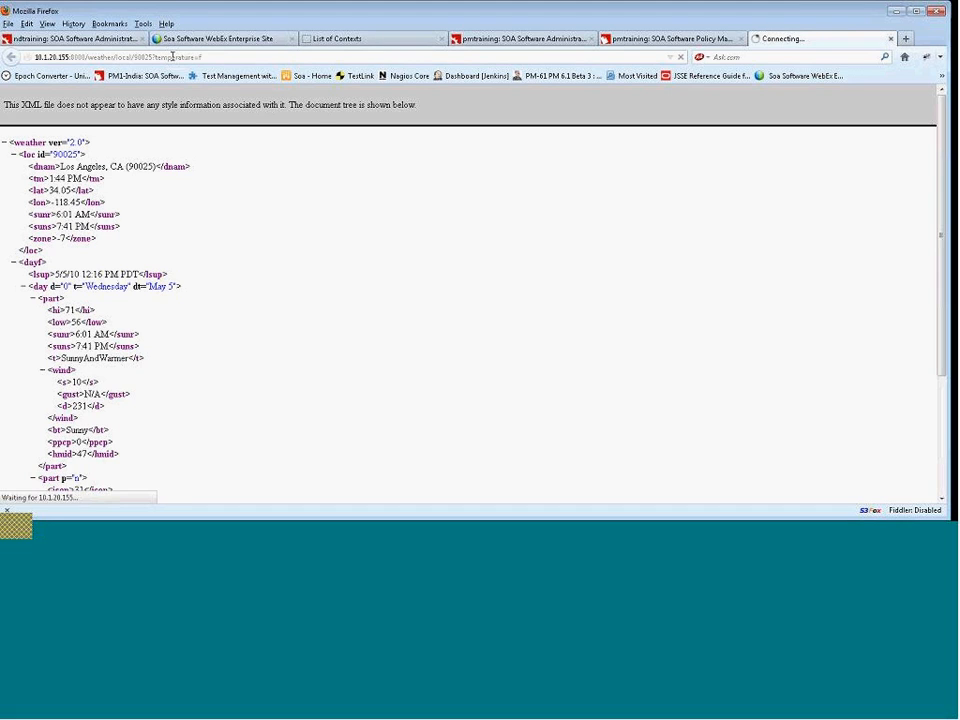
Return to Policy Manager and start creating a physical service under the Engineering organization's Services.
{"action": "left_click", "coordinate": [172, 57]}
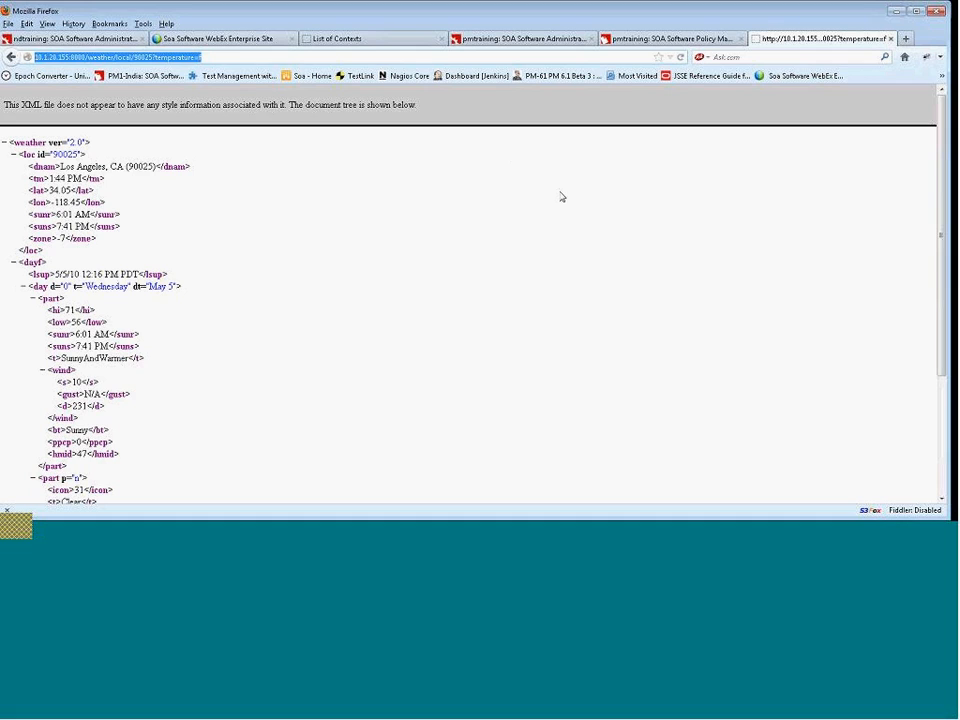
{"action": "key", "text": "alt+Tab"}
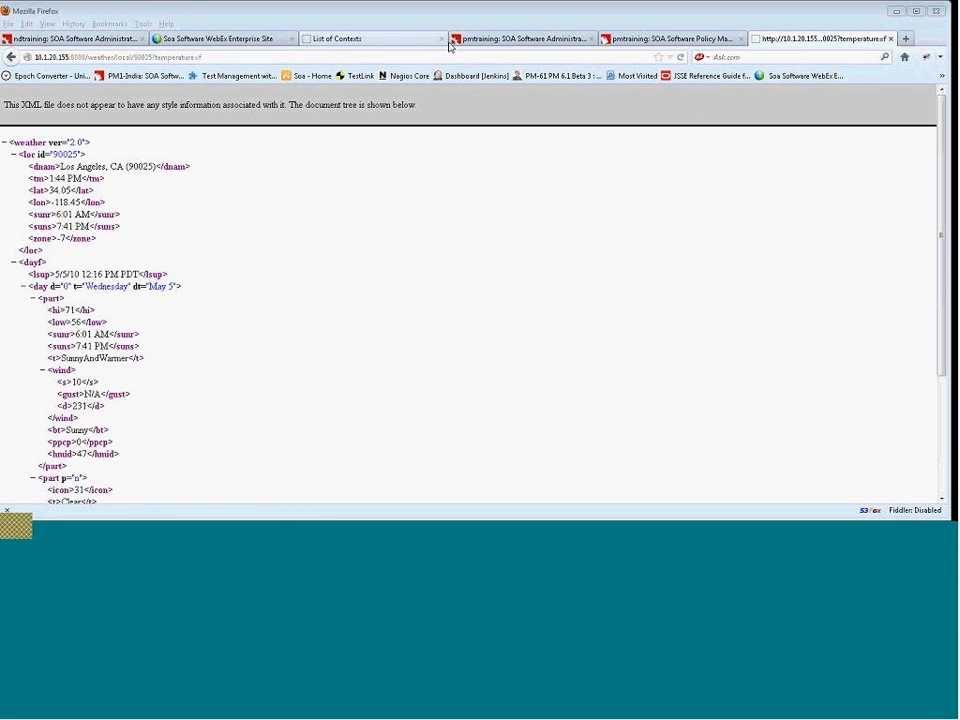
{"action": "left_click", "coordinate": [648, 39]}
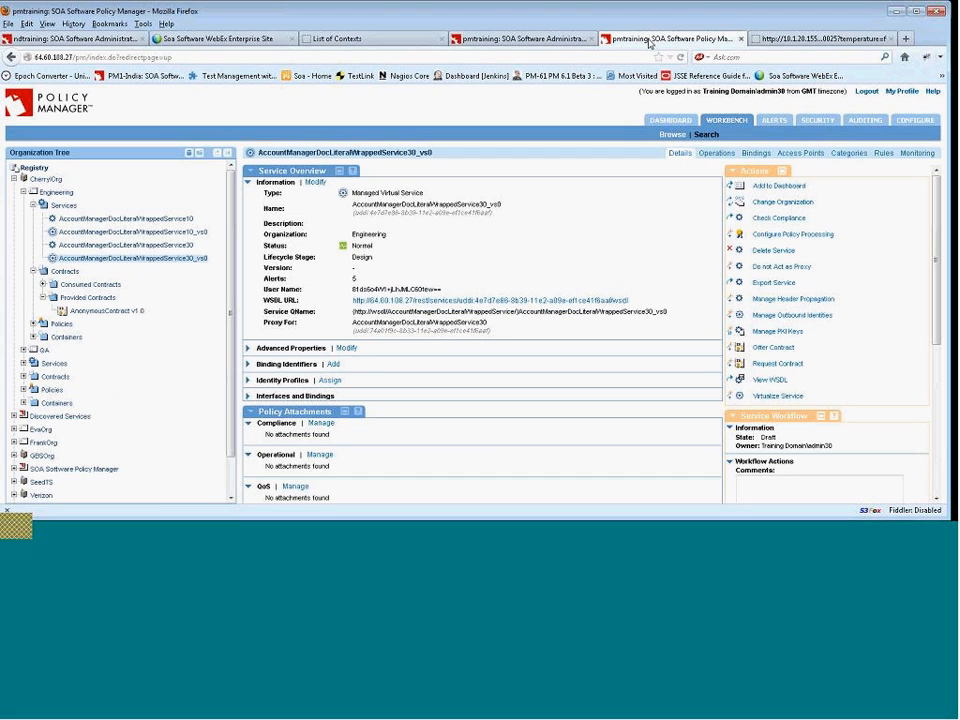
{"action": "left_click", "coordinate": [68, 206]}
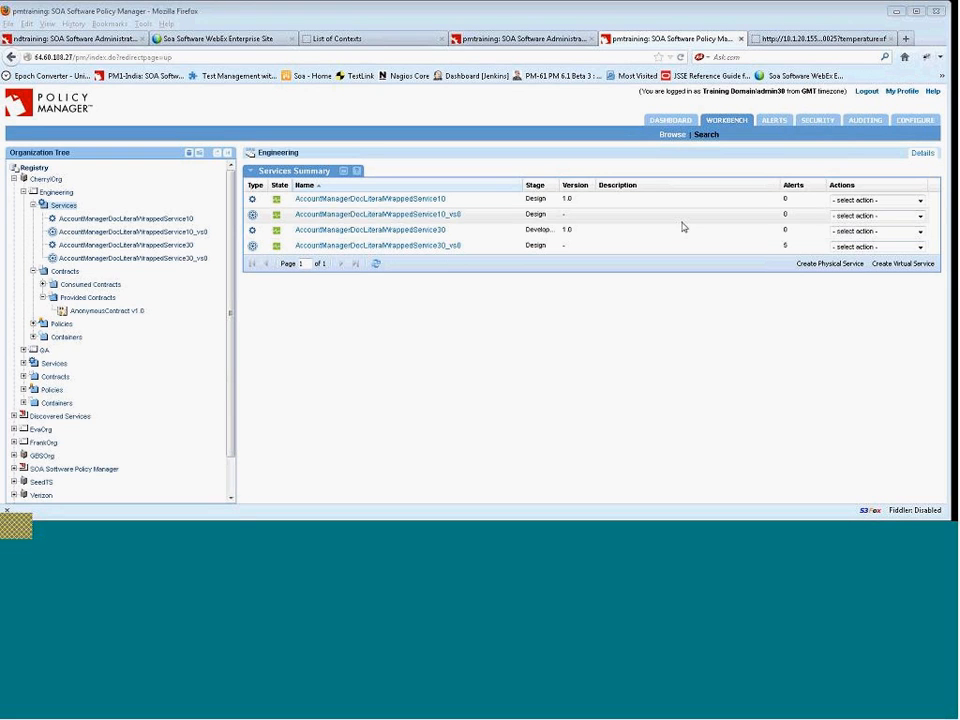
{"action": "left_click", "coordinate": [832, 264]}
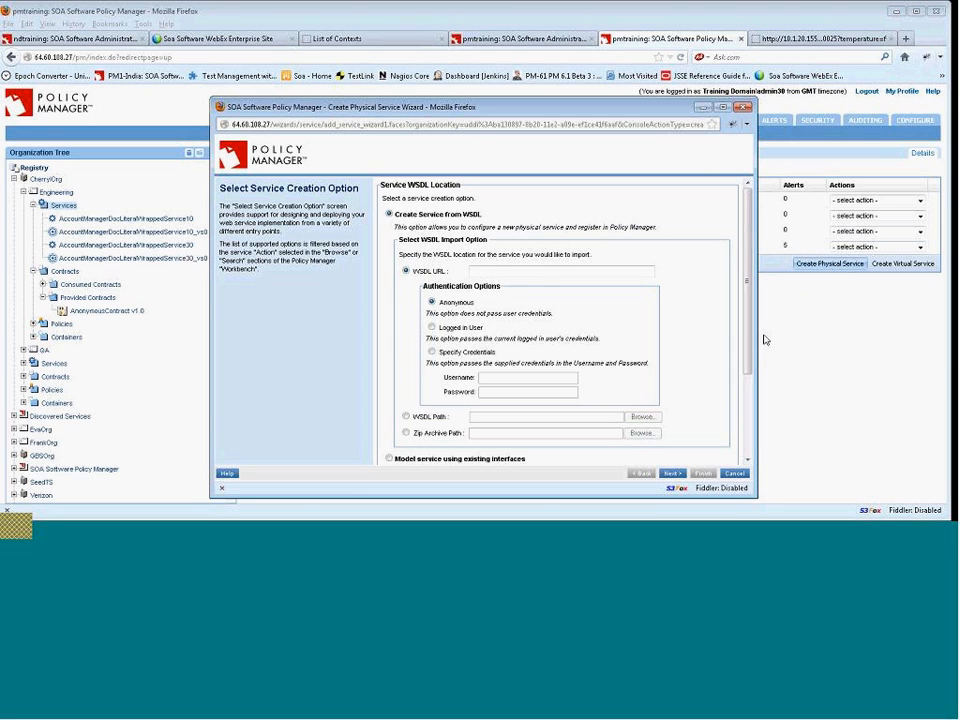
Choose the option to create the service from schema and continue the wizard.
{"action": "mouse_move", "coordinate": [750, 359]}
{"action": "left_mouse_down"}
{"action": "mouse_move", "coordinate": [753, 385]}
{"action": "mouse_move", "coordinate": [755, 342]}
{"action": "left_mouse_up"}
{"action": "left_click_drag", "start_coordinate": [751, 350], "coordinate": [749, 439]}
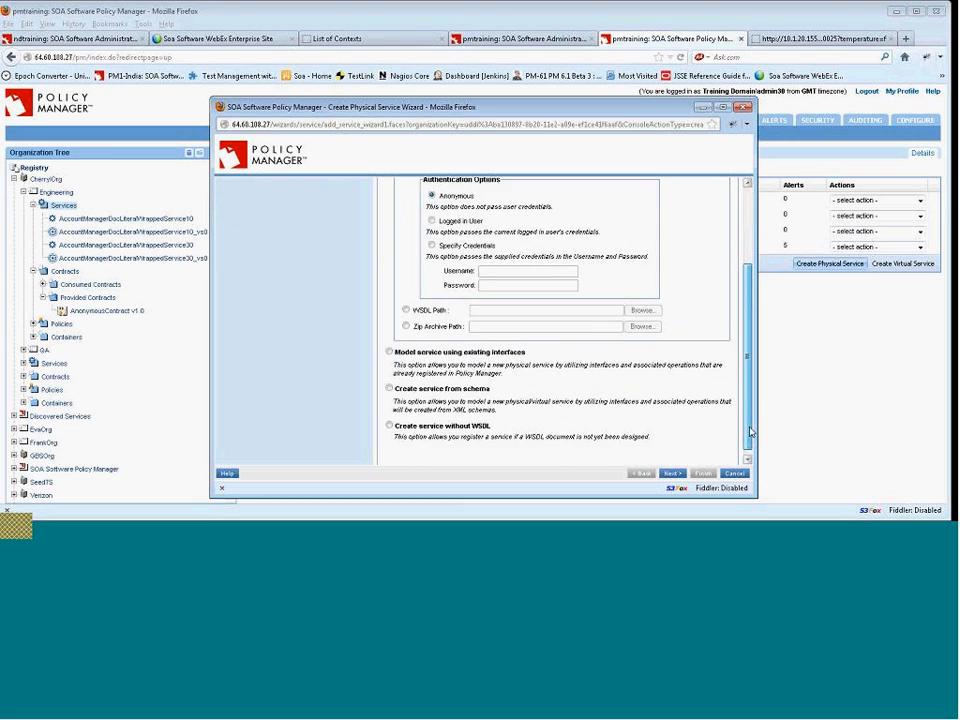
{"action": "left_click", "coordinate": [390, 384]}
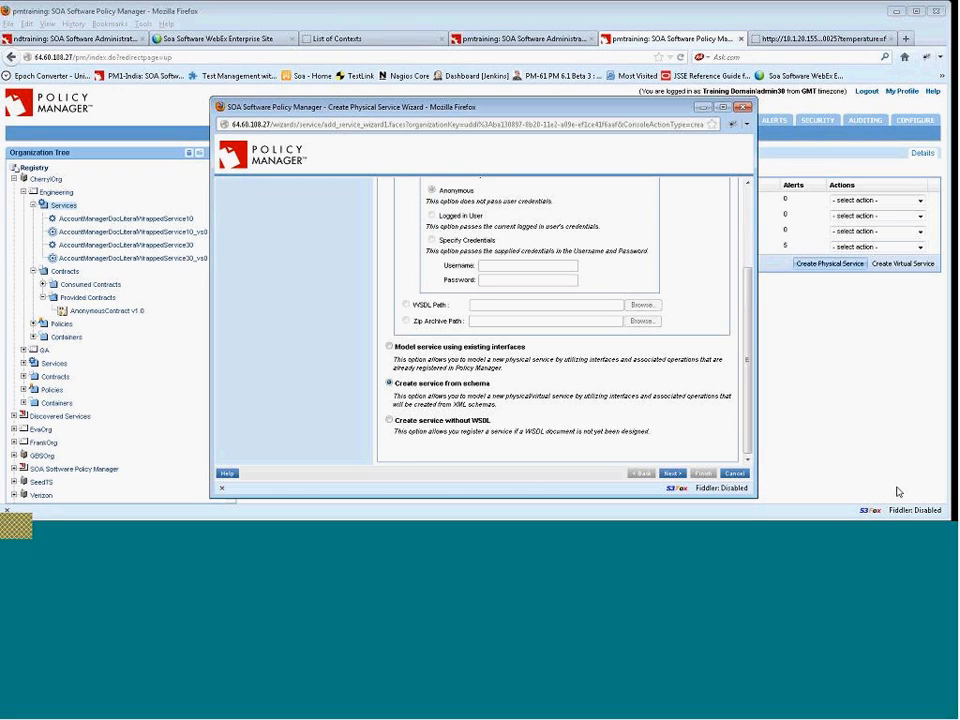
{"action": "left_click", "coordinate": [671, 475]}
Name the new physical service WeatherREST.
{"action": "left_click", "coordinate": [438, 209]}
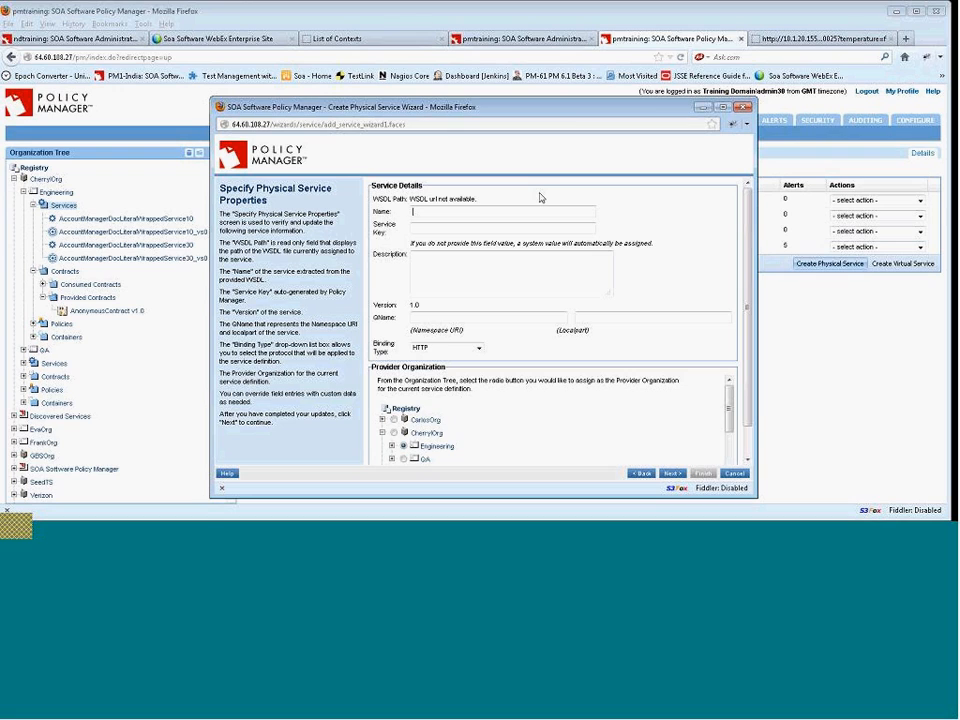
{"action": "type", "text": "Weather"}
{"action": "key", "text": "BackSpace"}
{"action": "key", "text": "BackSpace"}
{"action": "type", "text": "erREST"}
{"action": "left_click", "coordinate": [460, 227]}
{"action": "type", "text": "http:/"}
{"action": "key", "text": "BackSpace"}
{"action": "key", "text": "BackSpace"}
{"action": "key", "text": "BackSpace"}
{"action": "key", "text": "BackSpace"}
{"action": "key", "text": "BackSpace"}
{"action": "key", "text": "BackSpace"}
{"action": "type", "text": "http://"}
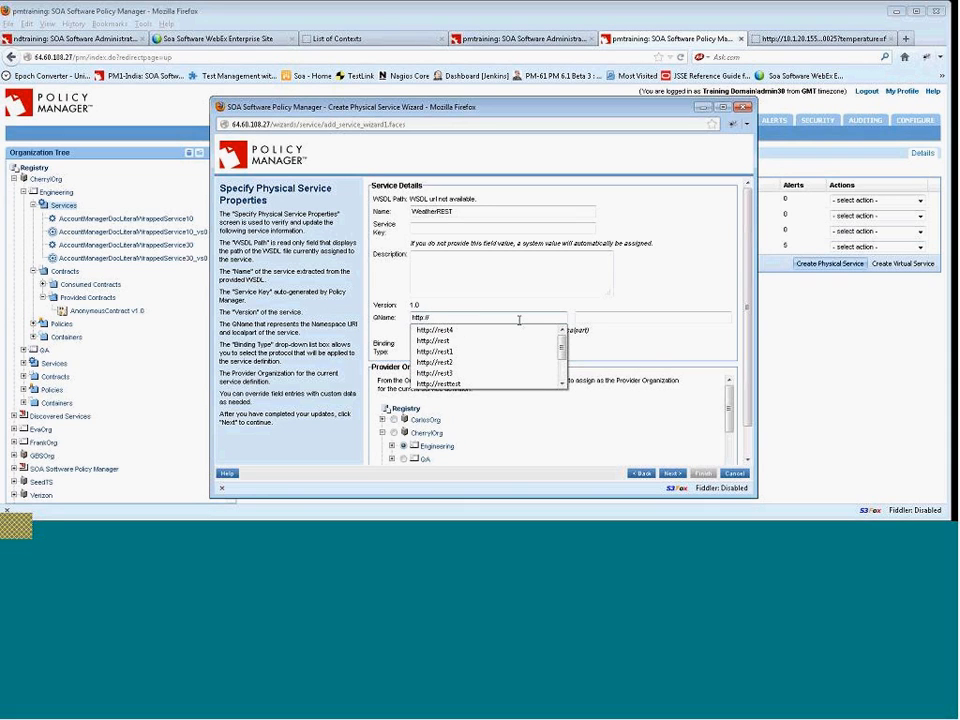
{"action": "type", "text": "rest1"}
{"action": "key", "text": "Tab"}
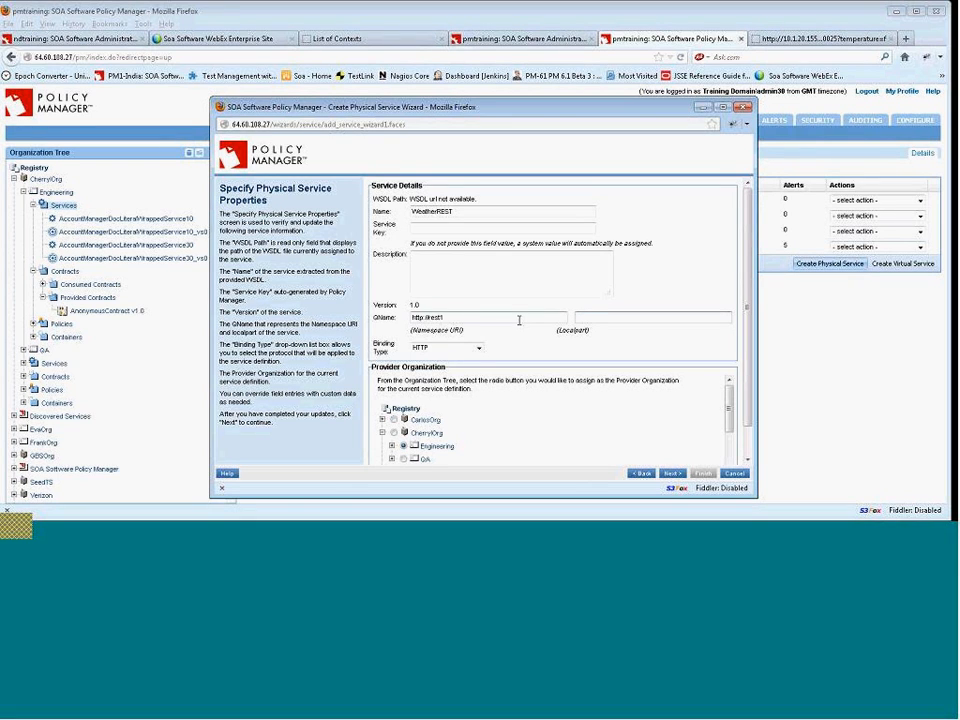
{"action": "type", "text": "WeatherREST"}
Keep HTTP as the binding type and continue past the schema import page using existing schemas.
{"action": "left_click", "coordinate": [479, 348]}
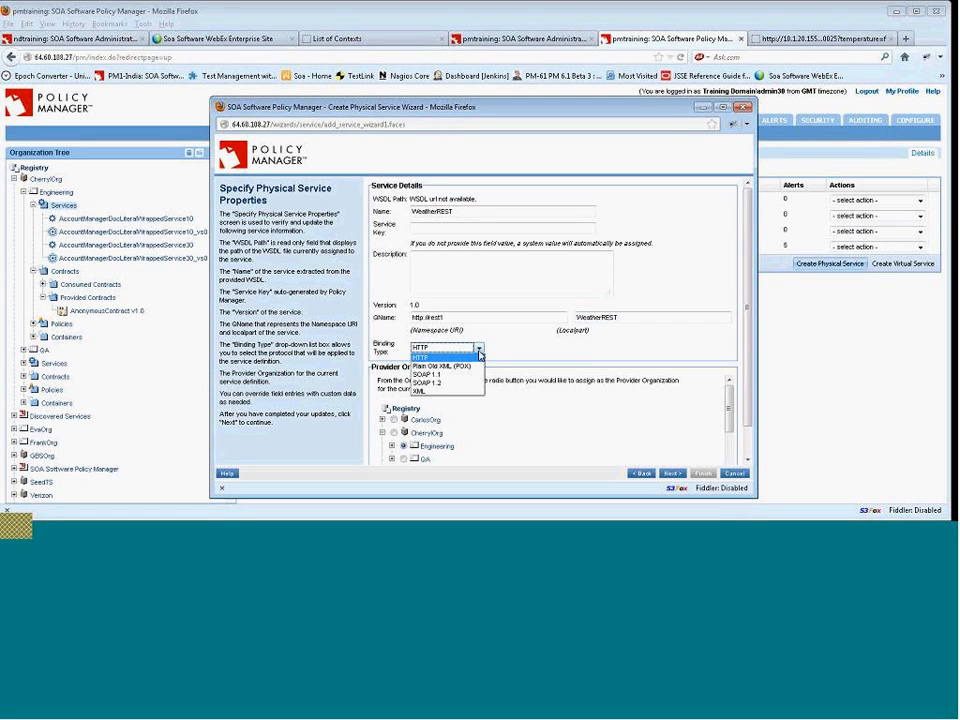
{"action": "left_click", "coordinate": [479, 355]}
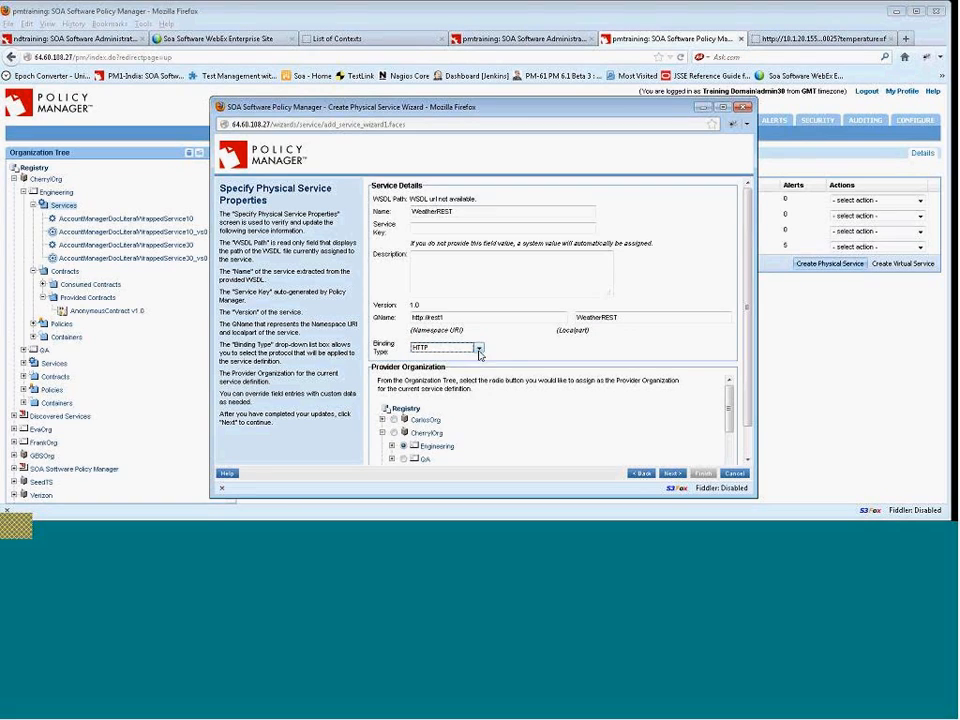
{"action": "left_click", "coordinate": [673, 474]}
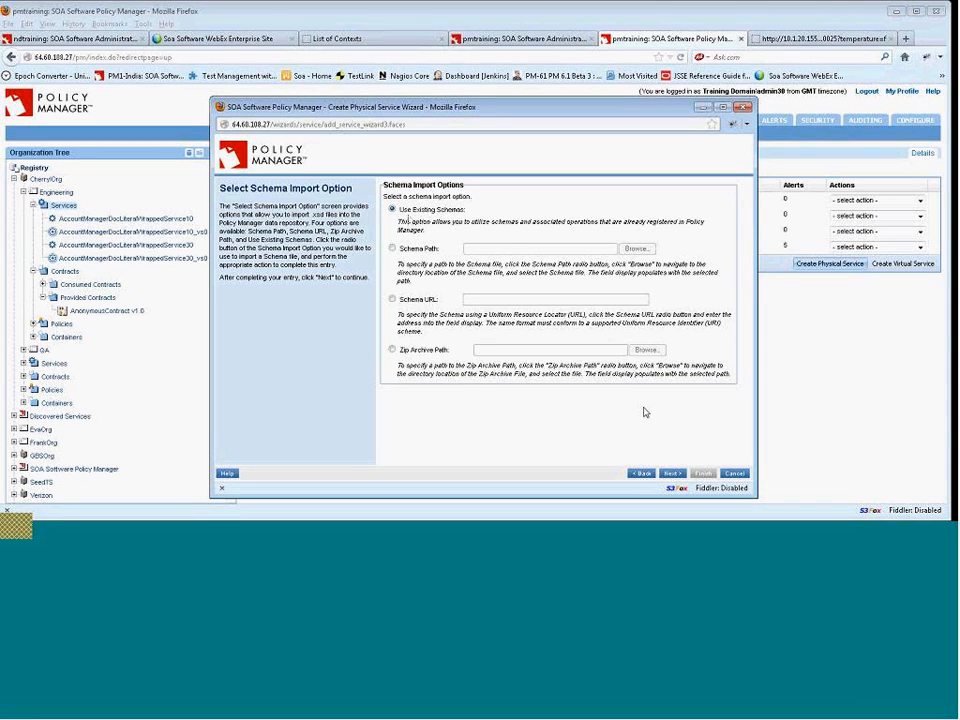
{"action": "left_click", "coordinate": [670, 474]}
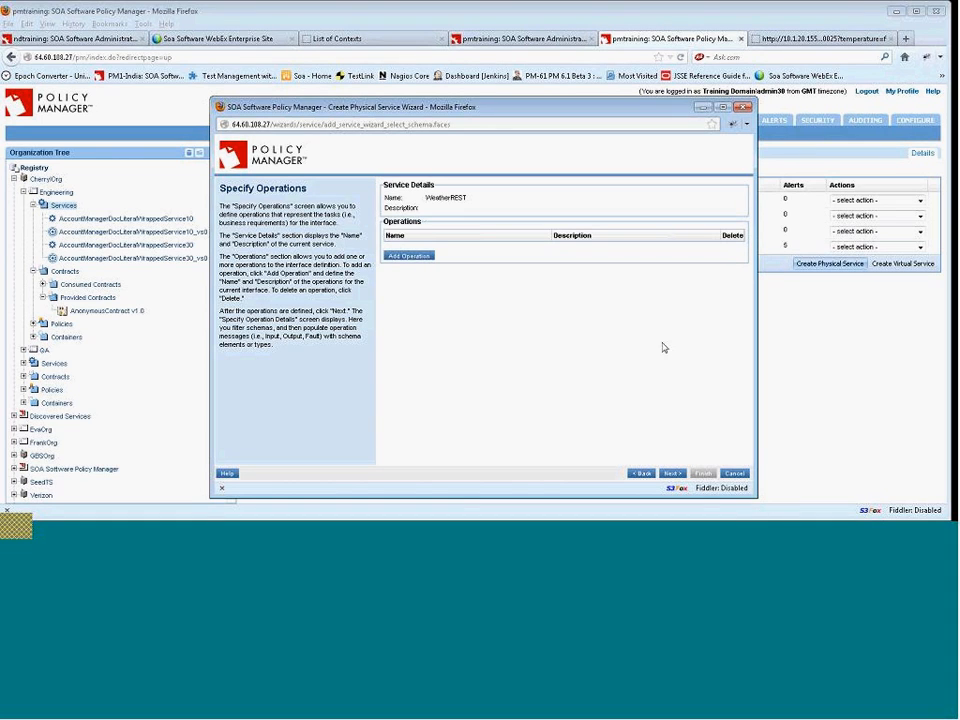
Add an operation named getWeather and continue to the operation details.
{"action": "left_click", "coordinate": [416, 257]}
{"action": "left_click", "coordinate": [459, 254]}
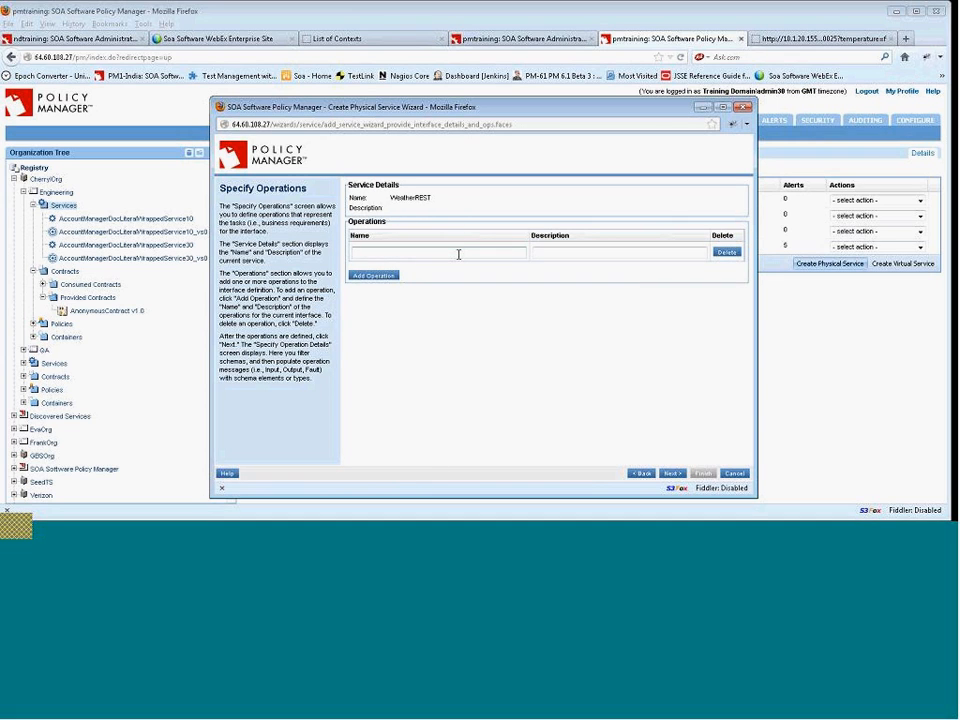
{"action": "type", "text": "get"}
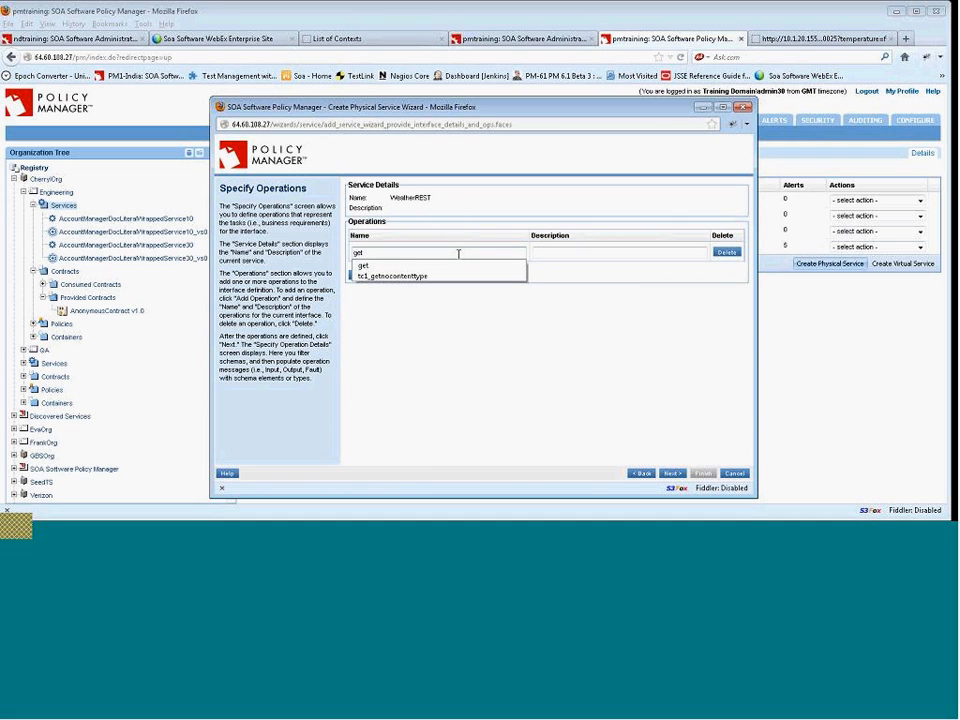
{"action": "type", "text": "2"}
{"action": "key", "text": "BackSpace"}
{"action": "type", "text": "Weather"}
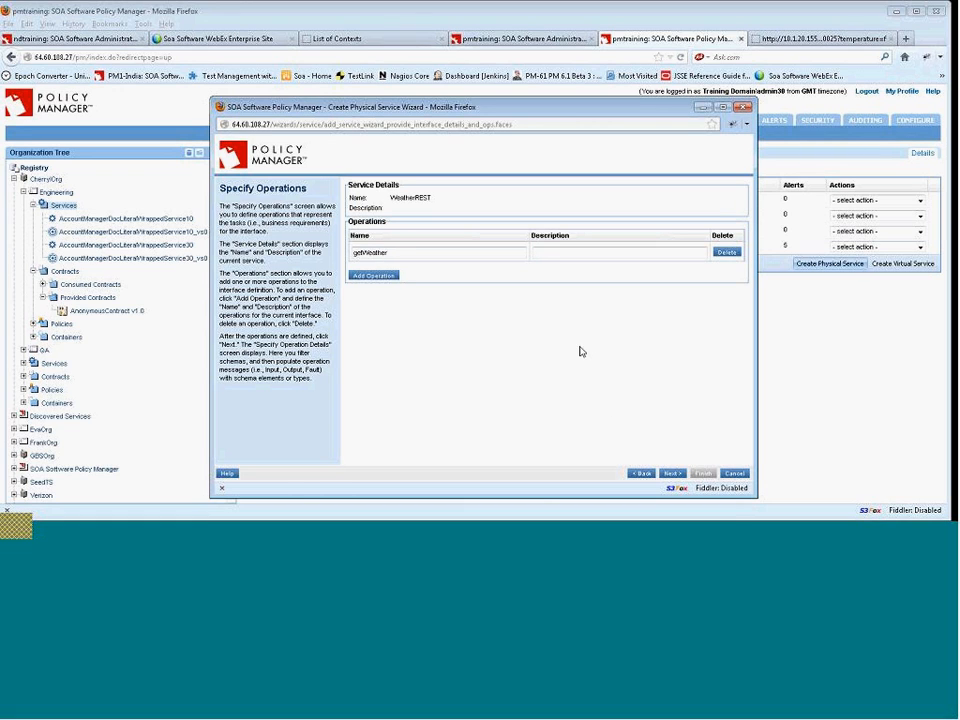
{"action": "left_click", "coordinate": [673, 474]}
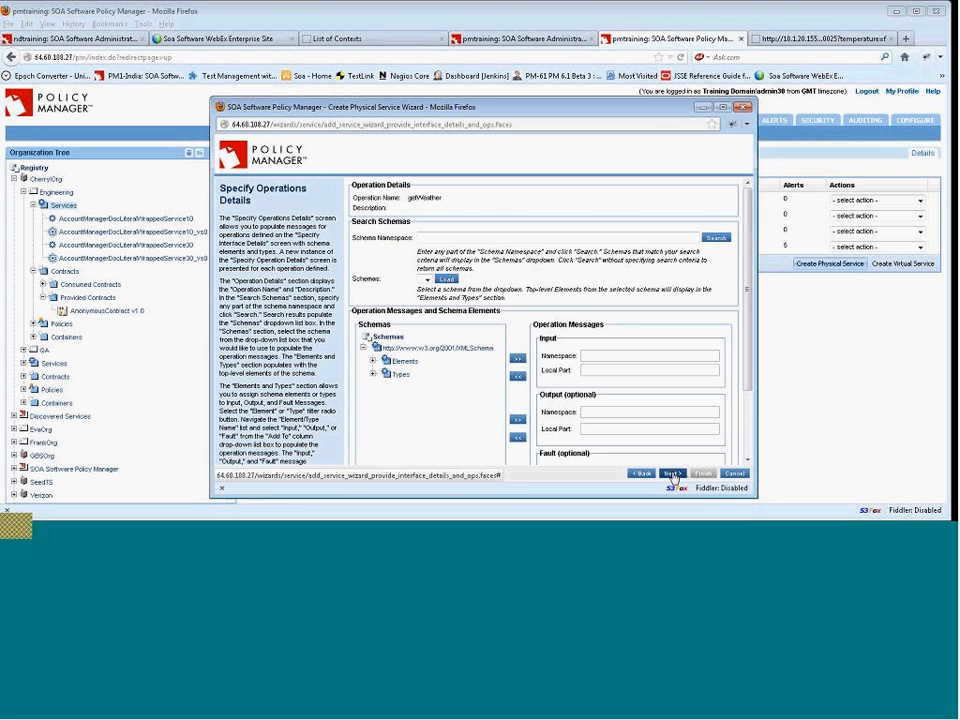
Assign the XML Schema anyType type to the getWeather input message.
{"action": "left_click_drag", "start_coordinate": [750, 314], "coordinate": [759, 372]}
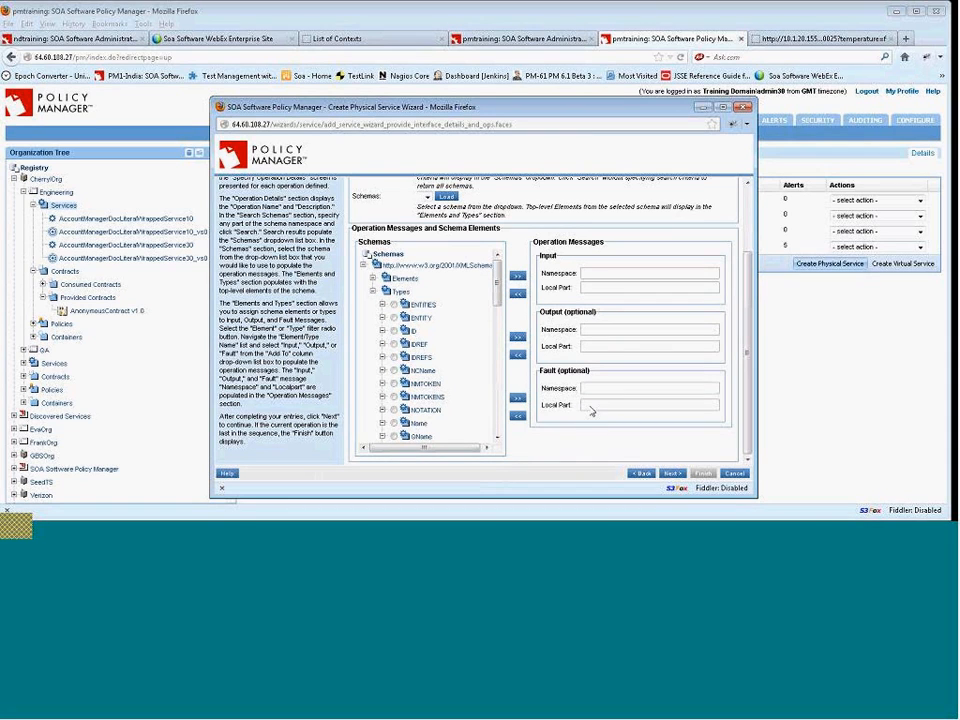
{"action": "scroll", "coordinate": [502, 312], "scroll_direction": "down", "scroll_amount": 3}
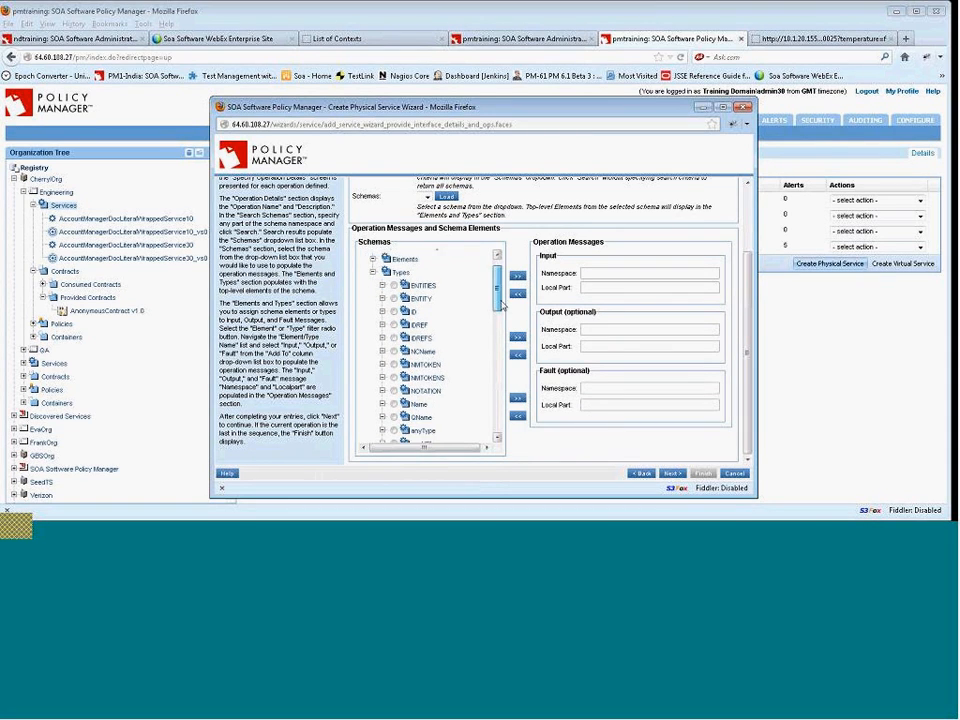
{"action": "left_click_drag", "start_coordinate": [502, 310], "coordinate": [502, 308]}
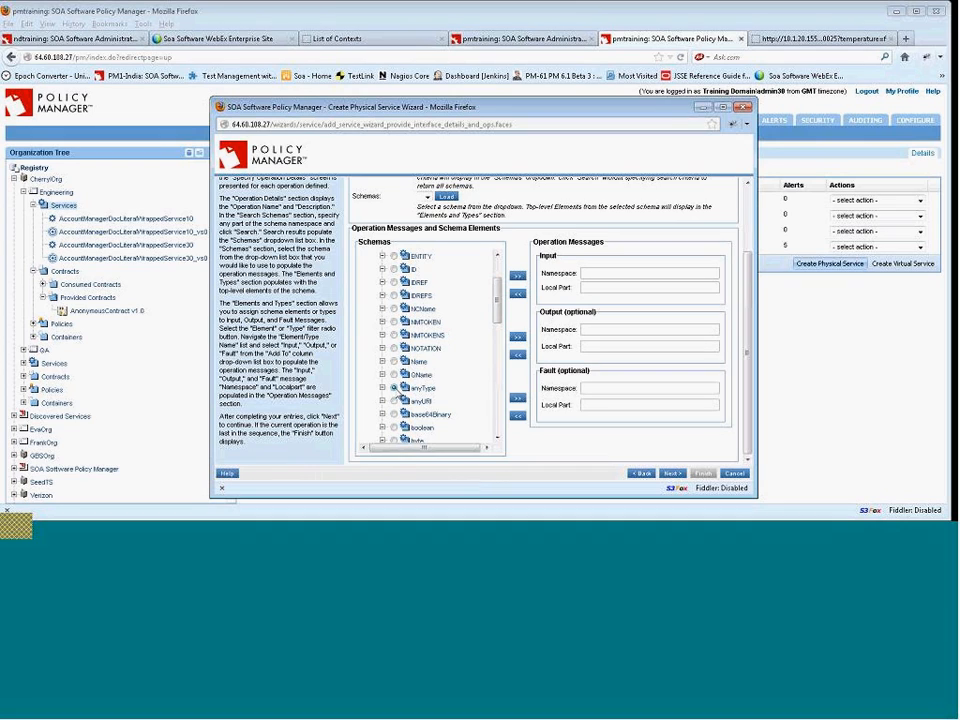
{"action": "left_click", "coordinate": [396, 389]}
{"action": "left_click", "coordinate": [519, 277]}
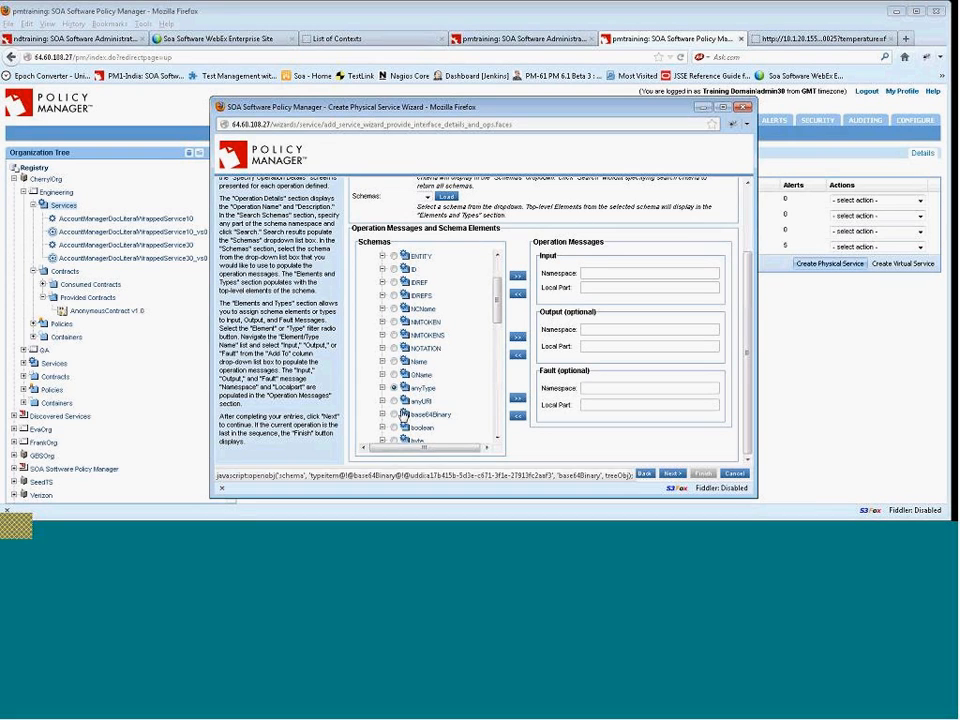
{"action": "left_click", "coordinate": [517, 277]}
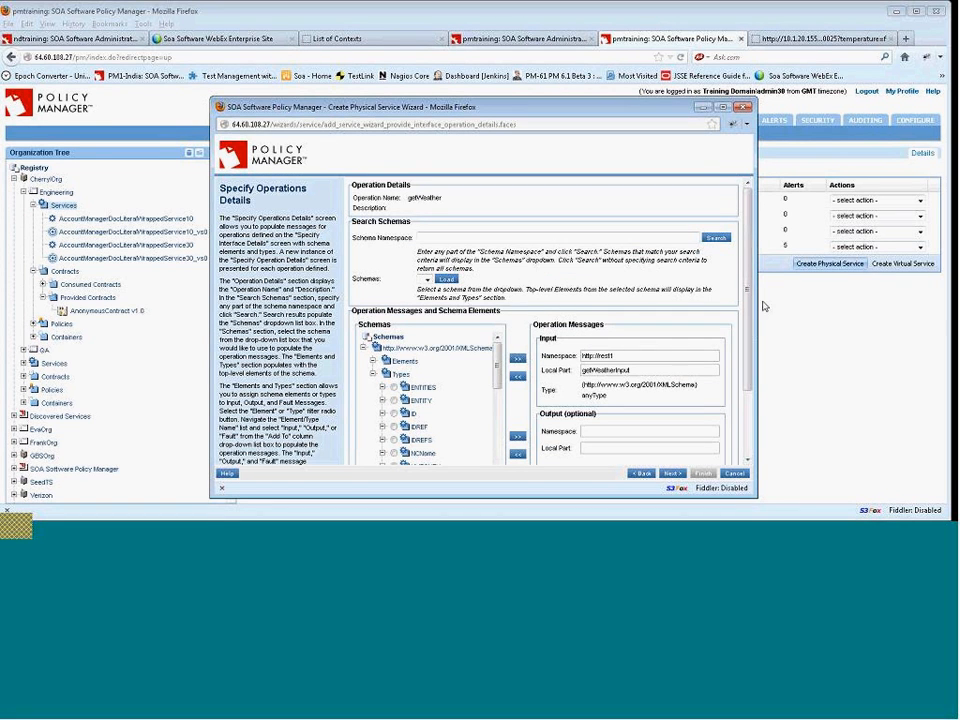
Assign the anyType type to the getWeather output message.
{"action": "scroll", "coordinate": [490, 284], "scroll_direction": "down", "scroll_amount": 3}
{"action": "left_click_drag", "start_coordinate": [496, 284], "coordinate": [497, 336]}
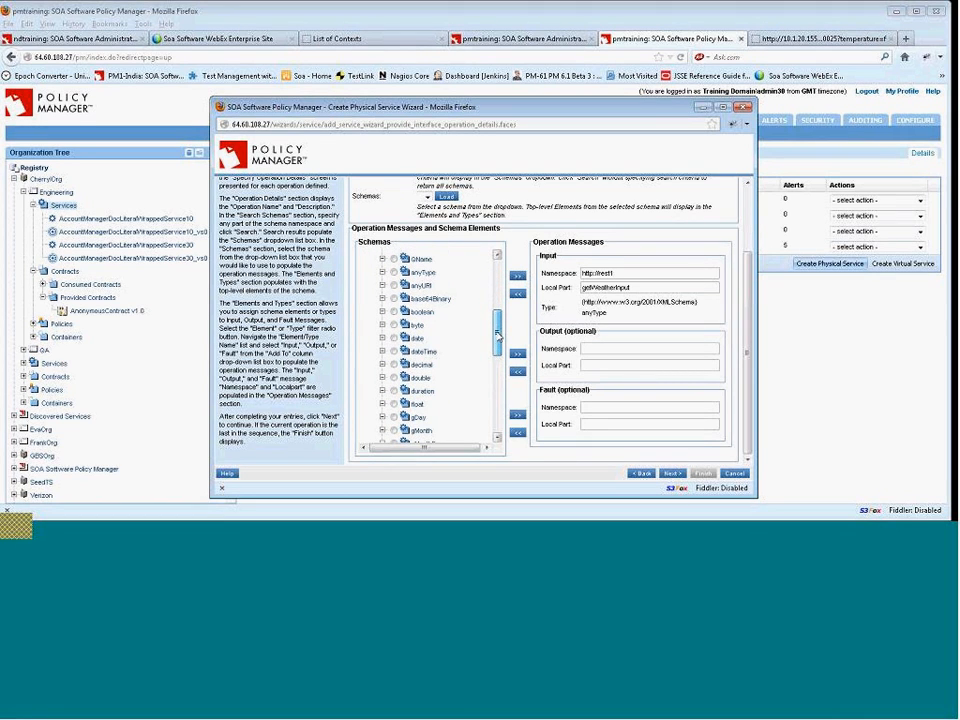
{"action": "left_click", "coordinate": [395, 273]}
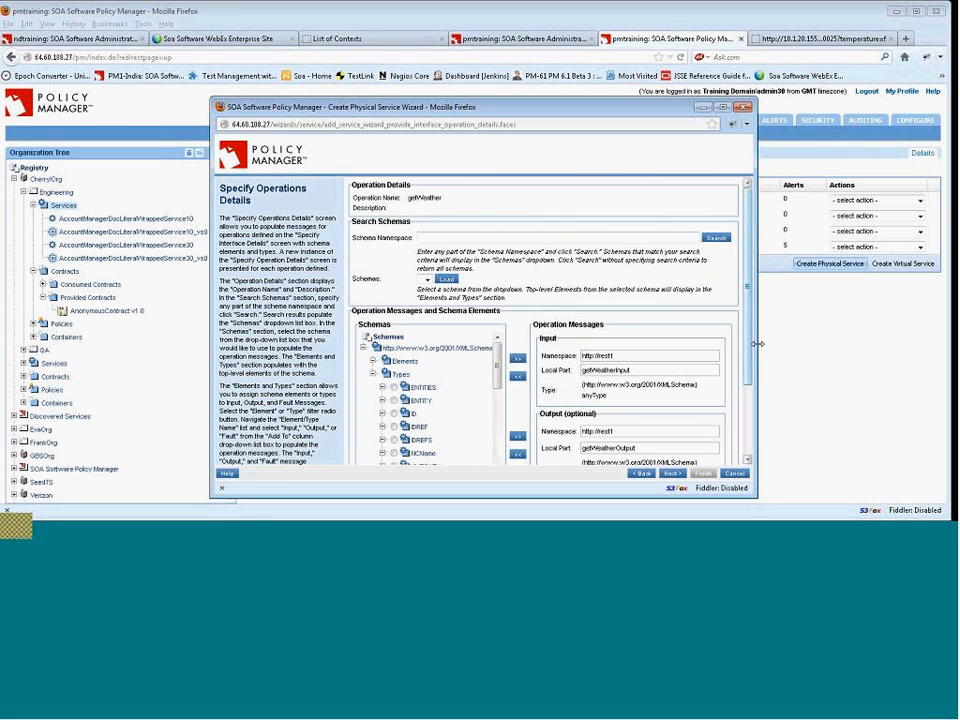
Assign the anyType type to the fault message and continue to the HTTP binding properties.
{"action": "scroll", "coordinate": [600, 330], "scroll_direction": "down", "scroll_amount": 2}
{"action": "scroll", "coordinate": [496, 288], "scroll_direction": "down", "scroll_amount": 3}
{"action": "left_click", "coordinate": [394, 312]}
{"action": "left_click", "coordinate": [517, 422]}
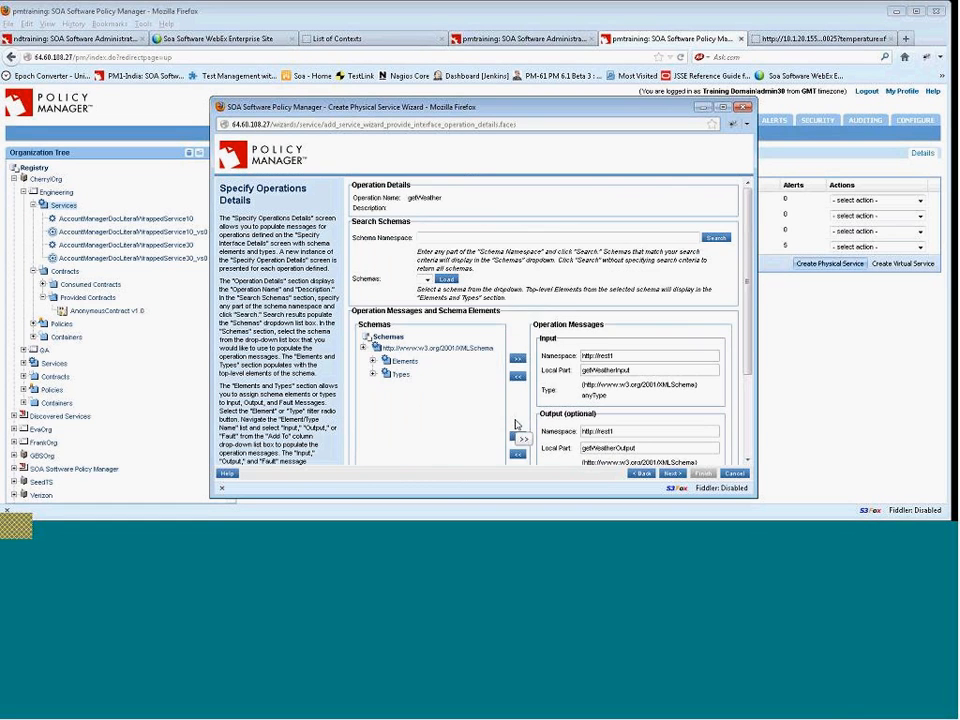
{"action": "scroll", "coordinate": [748, 417], "scroll_direction": "down", "scroll_amount": 2}
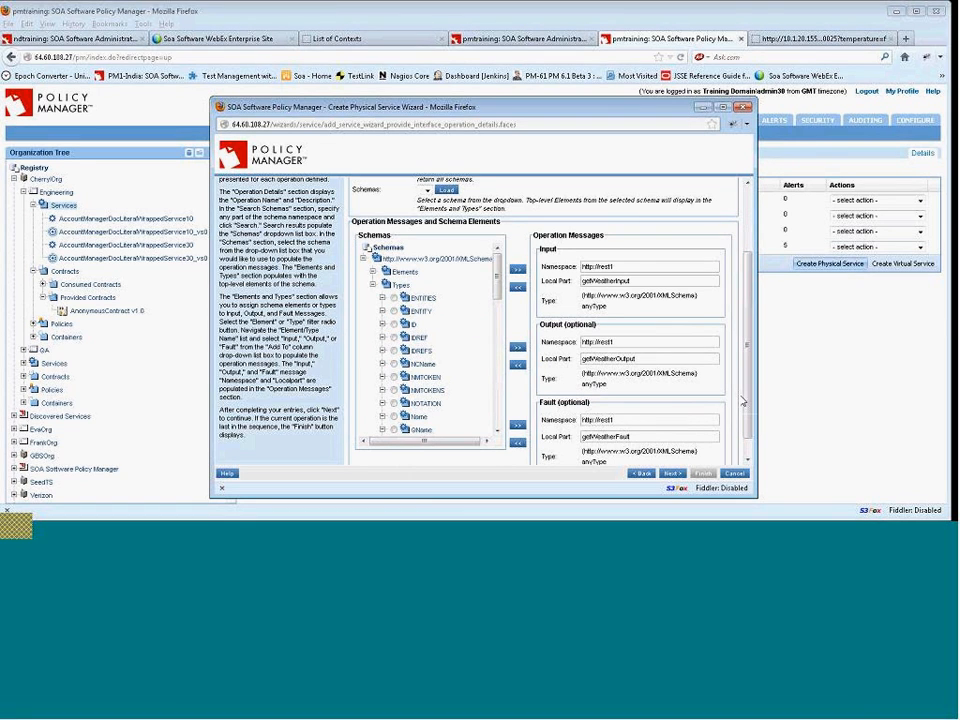
{"action": "scroll", "coordinate": [748, 410], "scroll_direction": "down", "scroll_amount": 1}
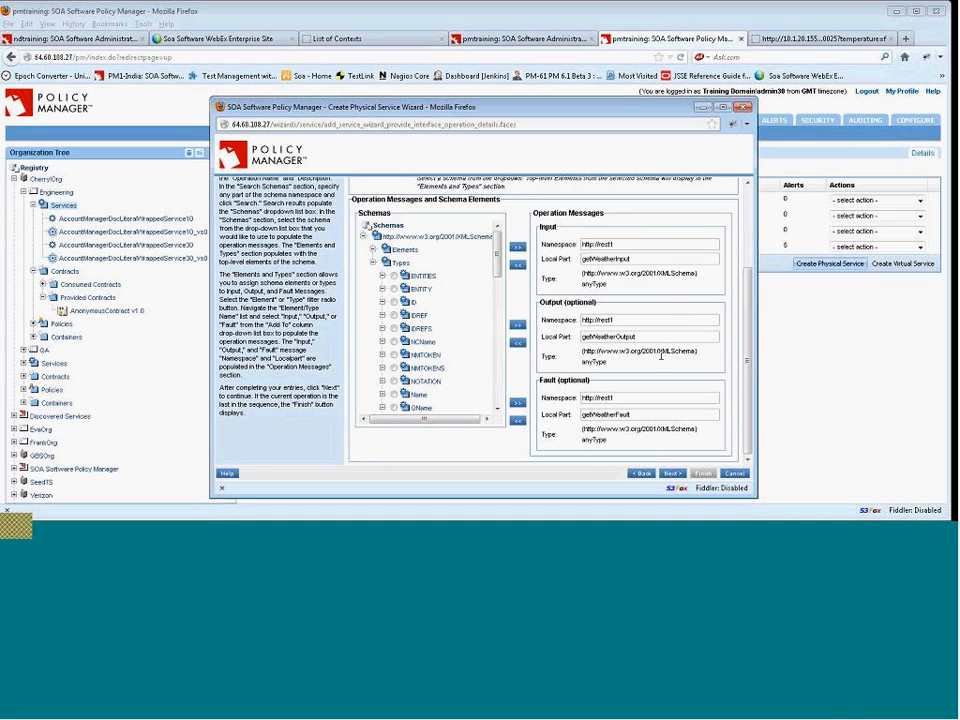
{"action": "left_click", "coordinate": [674, 476]}
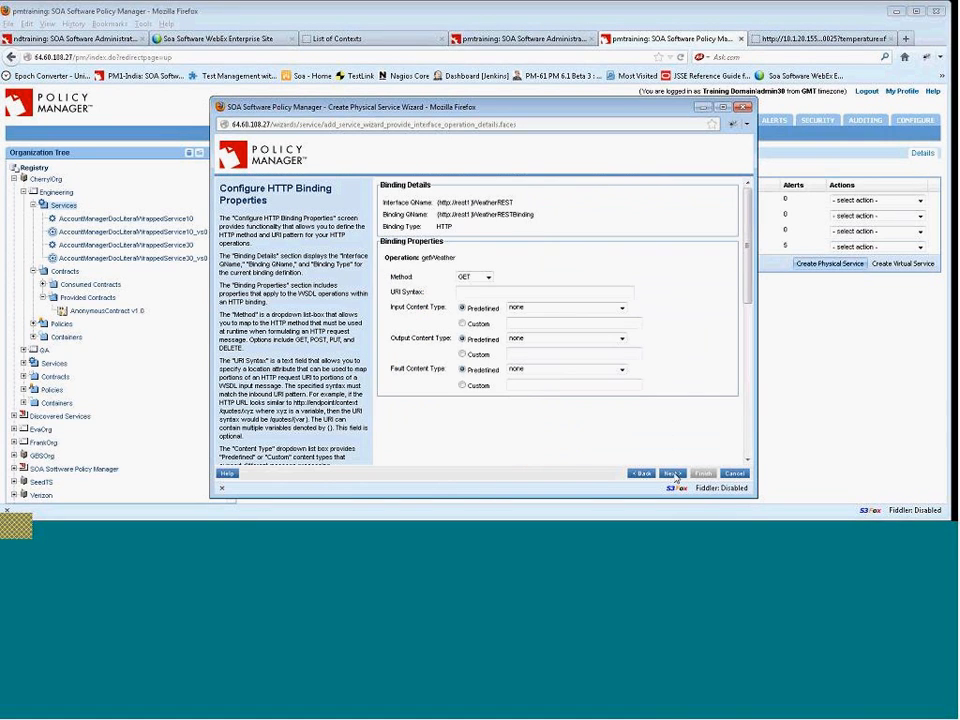
Set the URI syntax to /{zipcode} and the input content type to application/x-www-form-urlencoded.
{"action": "left_click", "coordinate": [480, 291]}
{"action": "left_click", "coordinate": [464, 292]}
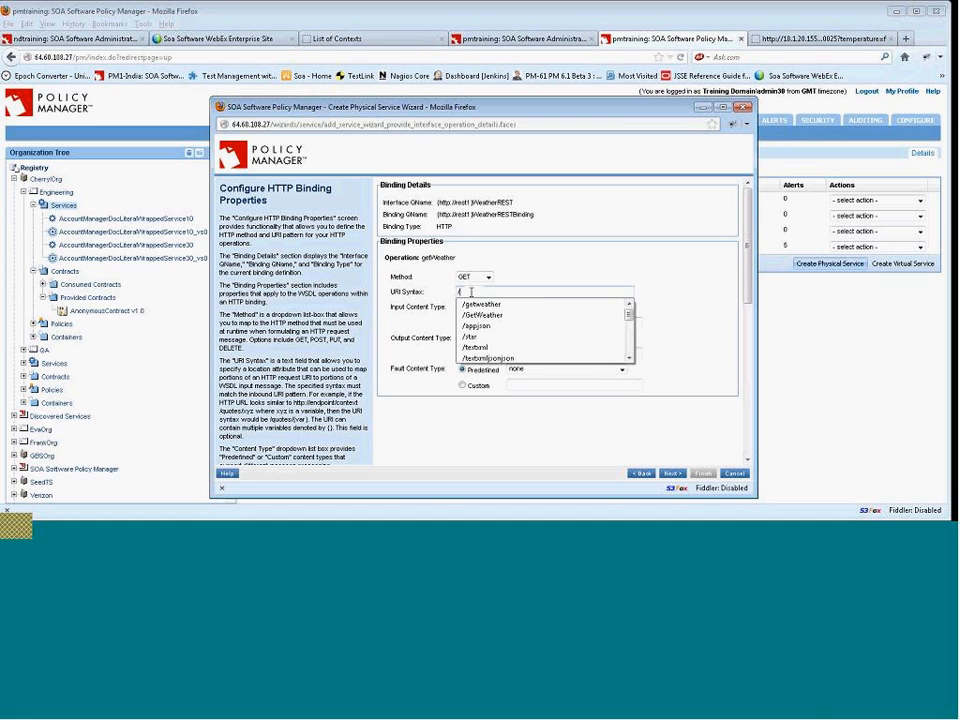
{"action": "type", "text": "{zip}"}
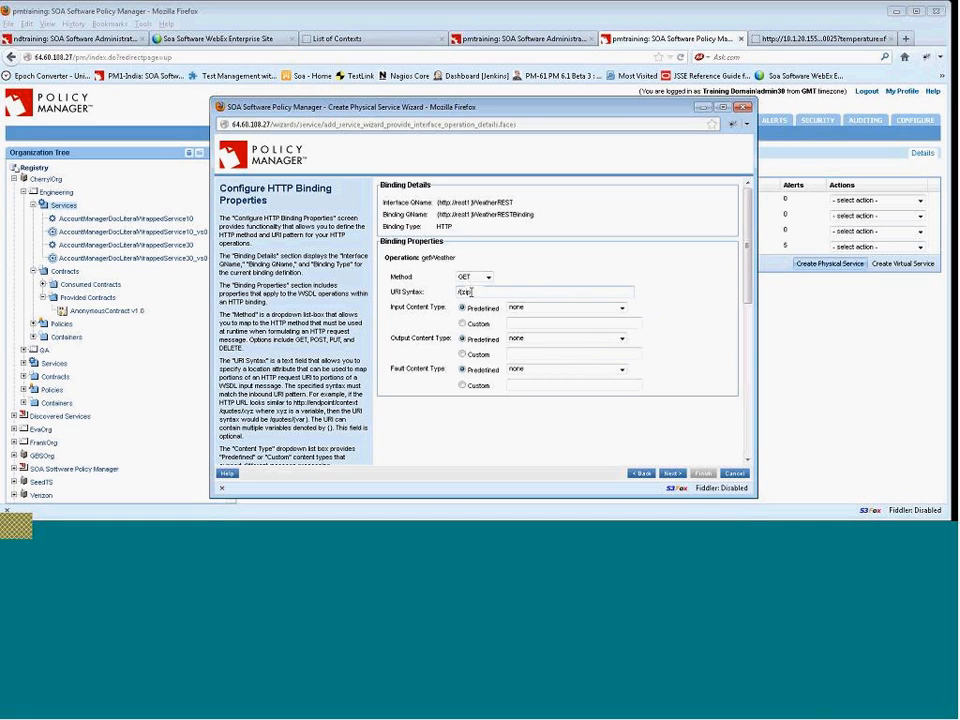
{"action": "type", "text": "cd}"}
{"action": "left_click", "coordinate": [546, 291]}
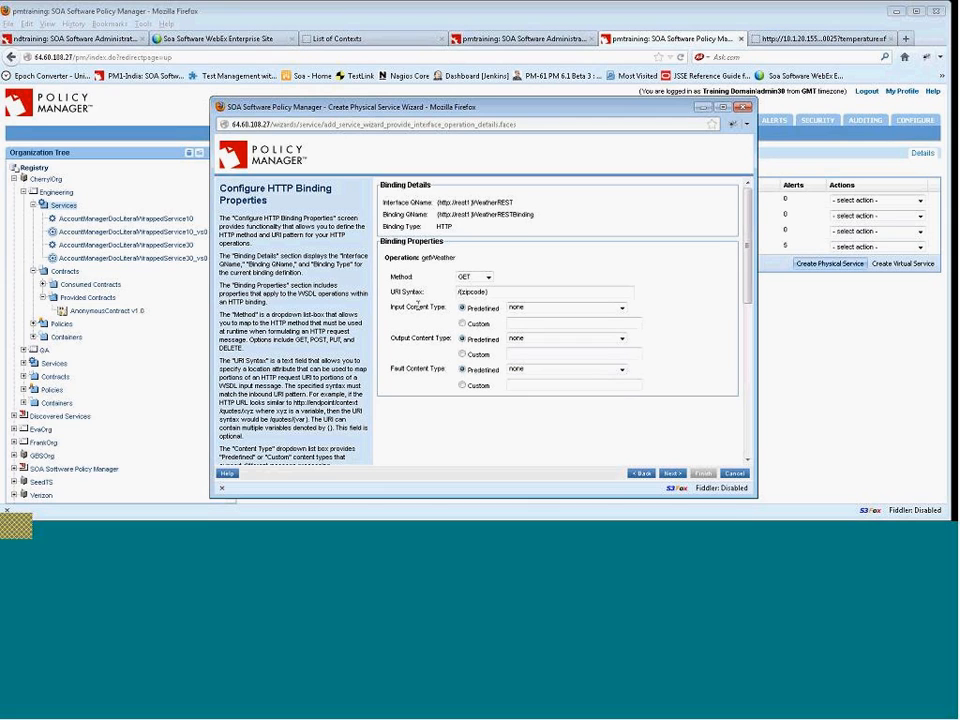
{"action": "left_click", "coordinate": [621, 309]}
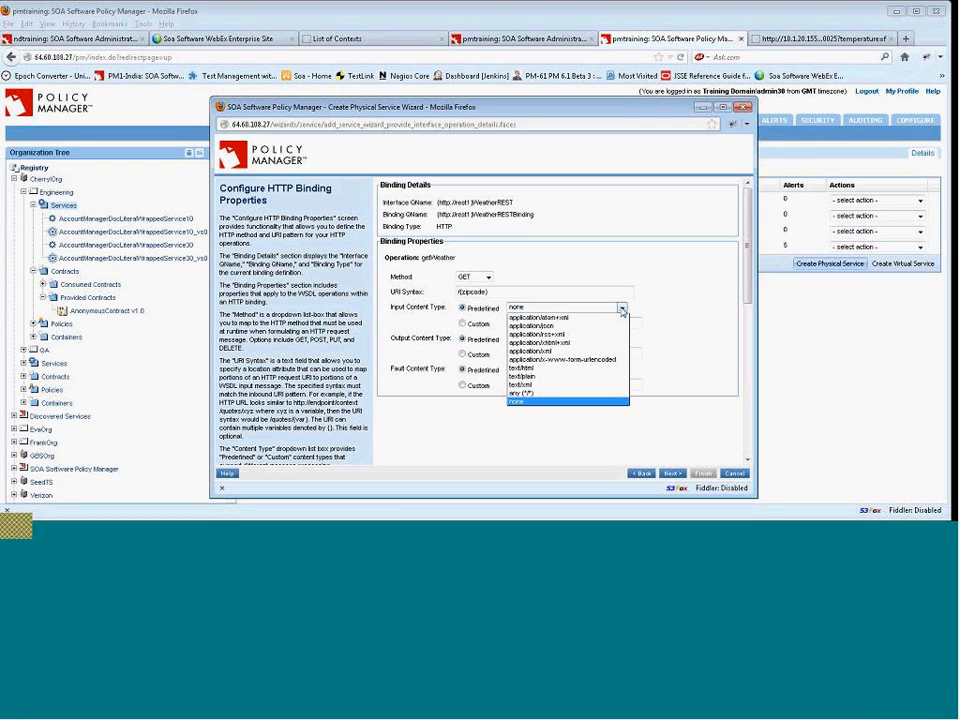
{"action": "left_click", "coordinate": [600, 360]}
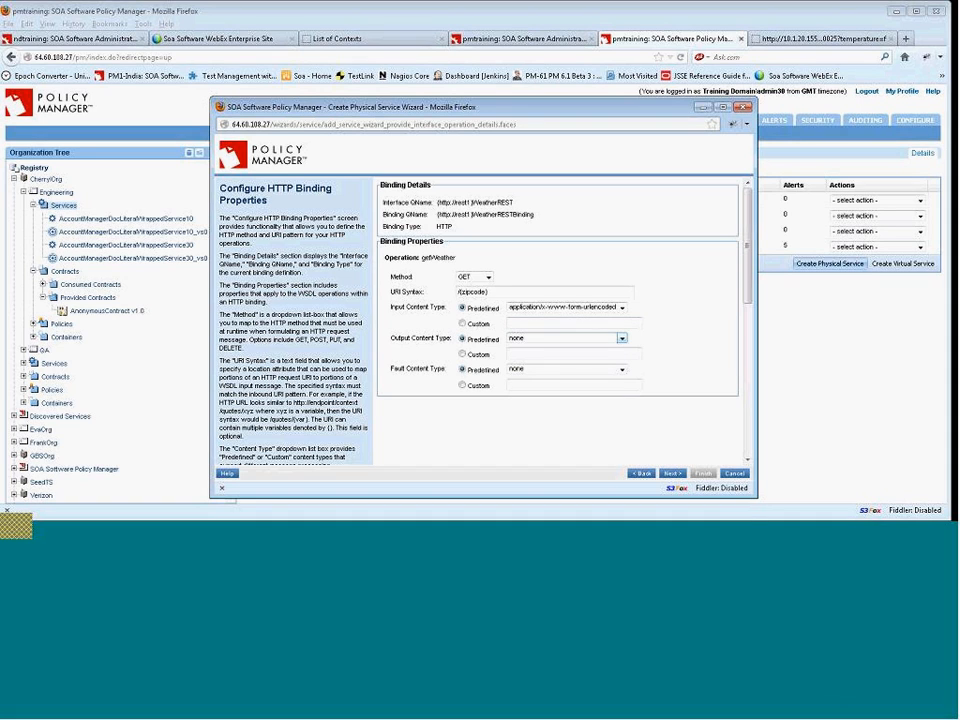
Set the output content type to application/json and the fault content type to text/xml, then continue.
{"action": "left_click", "coordinate": [622, 339]}
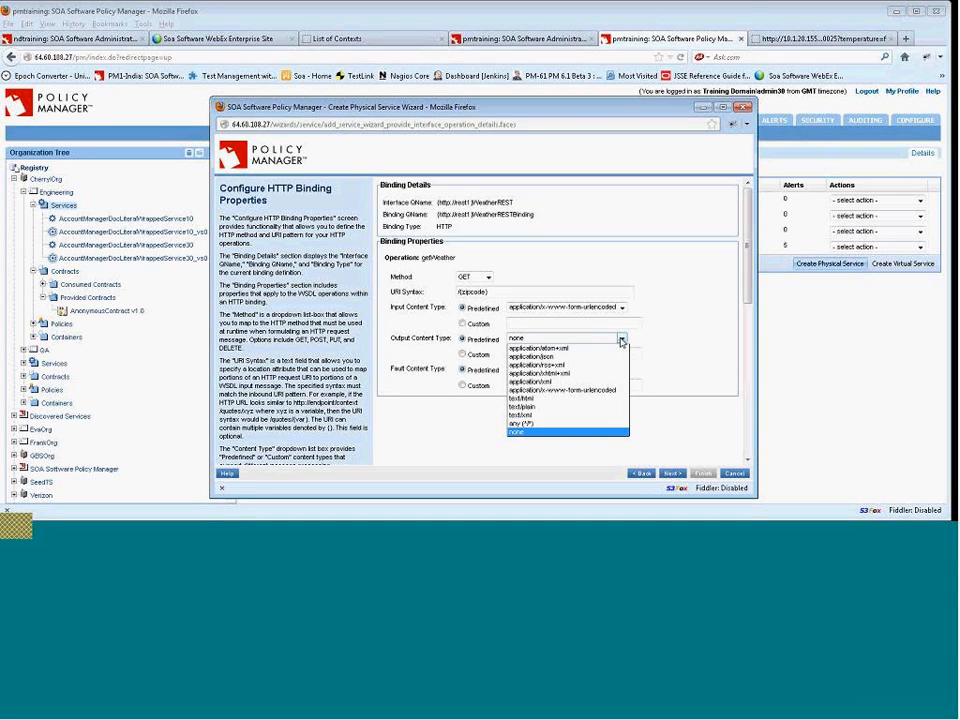
{"action": "left_click", "coordinate": [600, 356]}
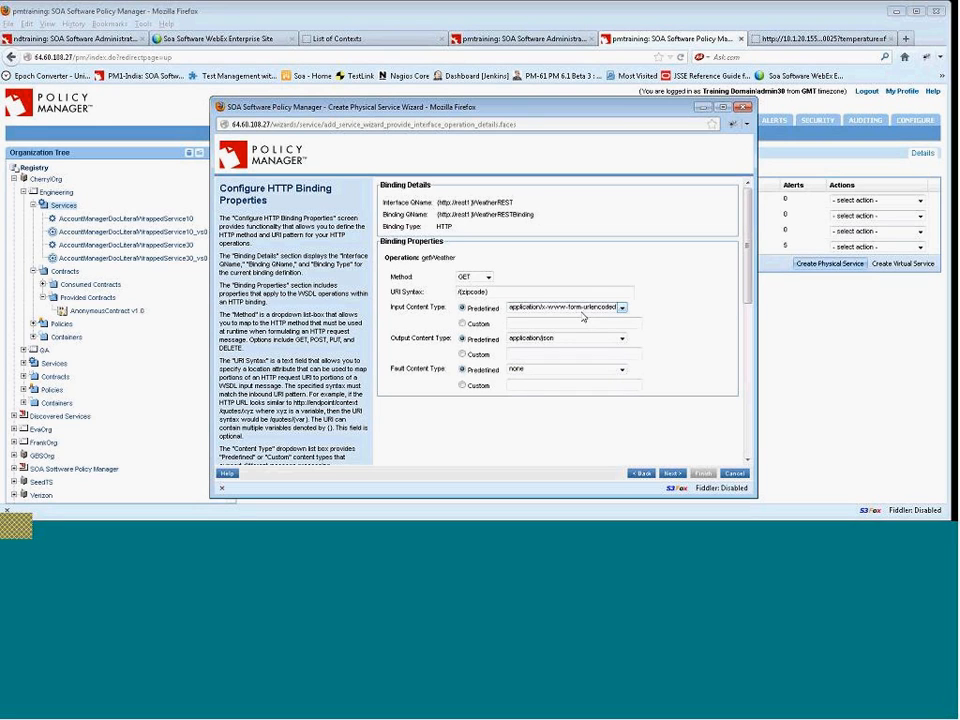
{"action": "left_click", "coordinate": [620, 369]}
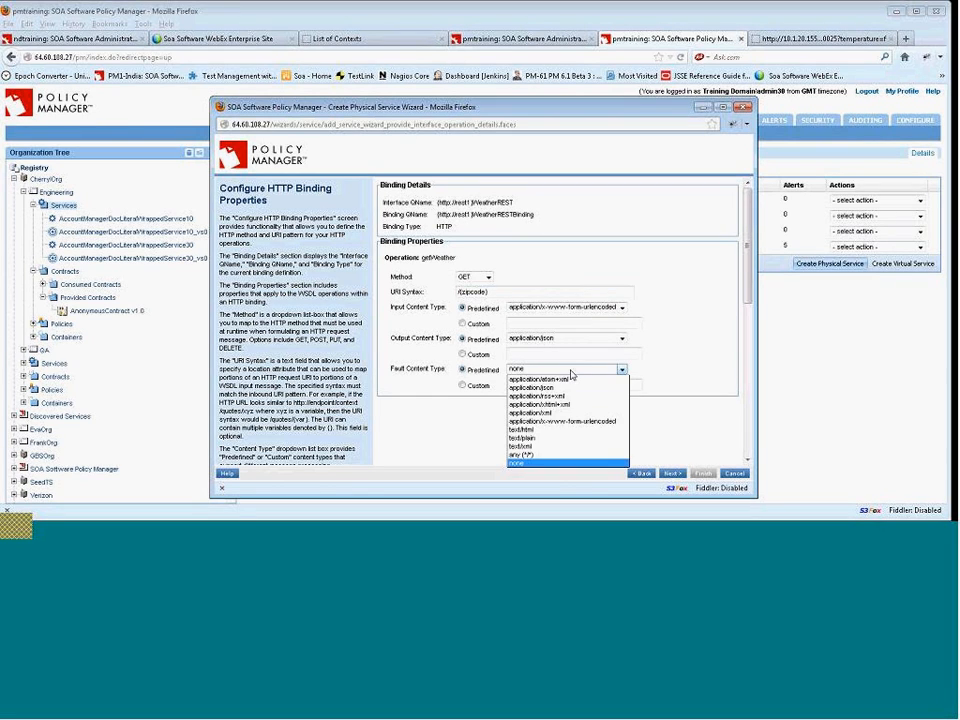
{"action": "left_click", "coordinate": [583, 448]}
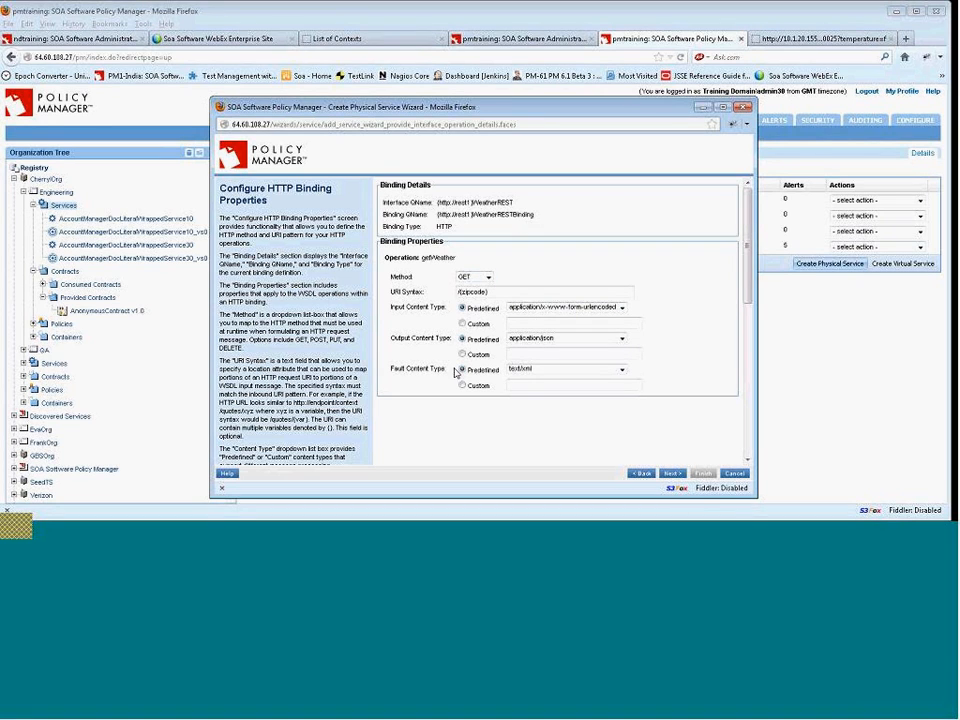
{"action": "left_click", "coordinate": [672, 474]}
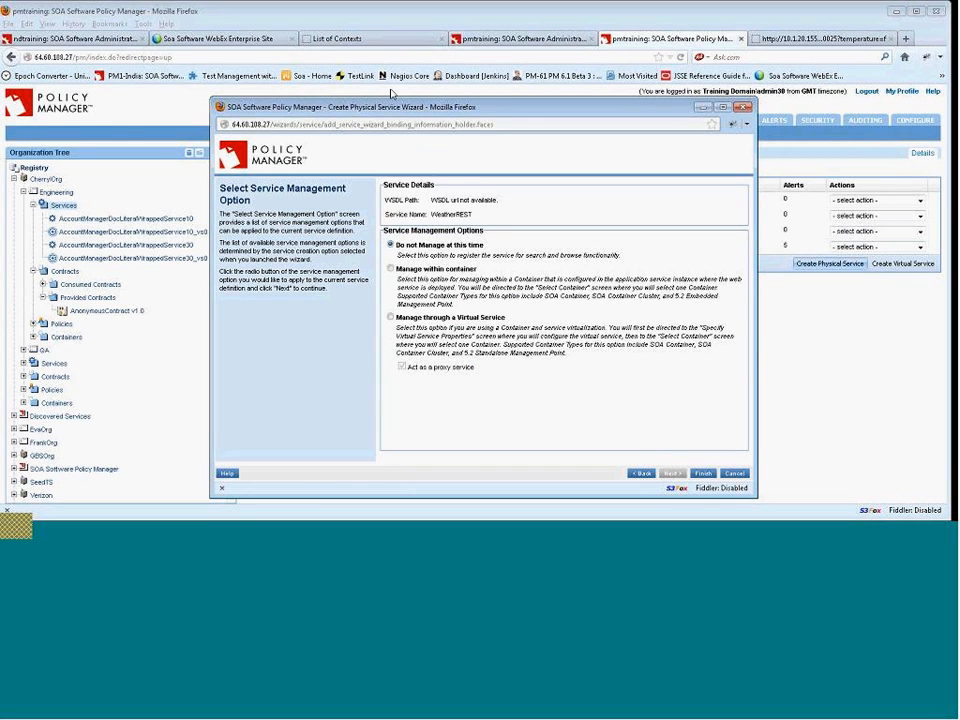
Choose to manage the WeatherREST service through a virtual service acting as a proxy and proceed.
{"action": "left_click_drag", "start_coordinate": [422, 106], "coordinate": [389, 84]}
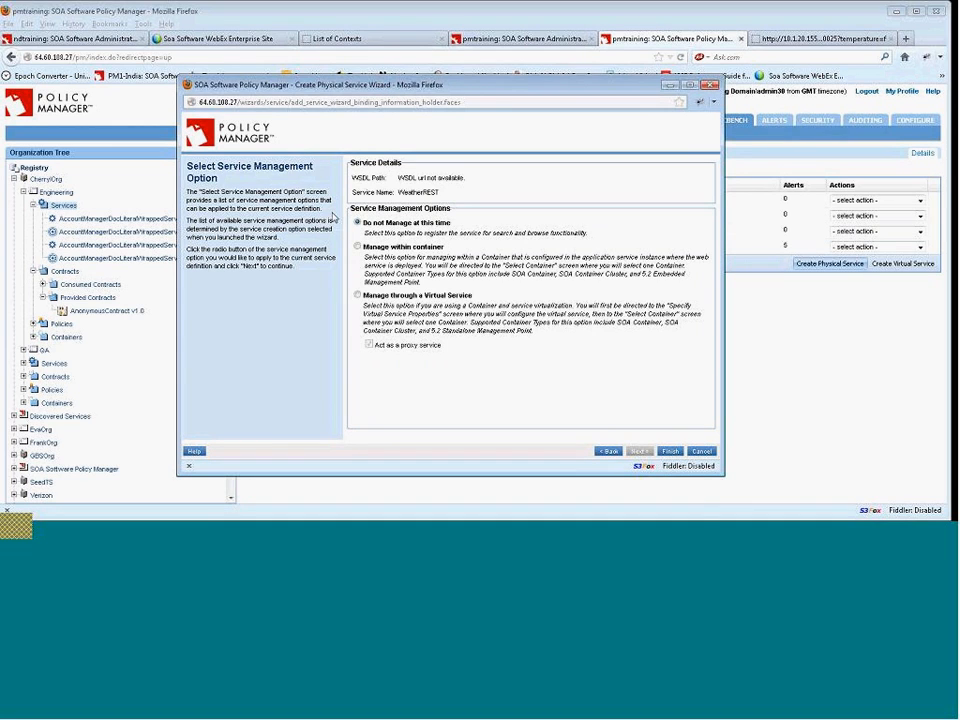
{"action": "left_click", "coordinate": [362, 297]}
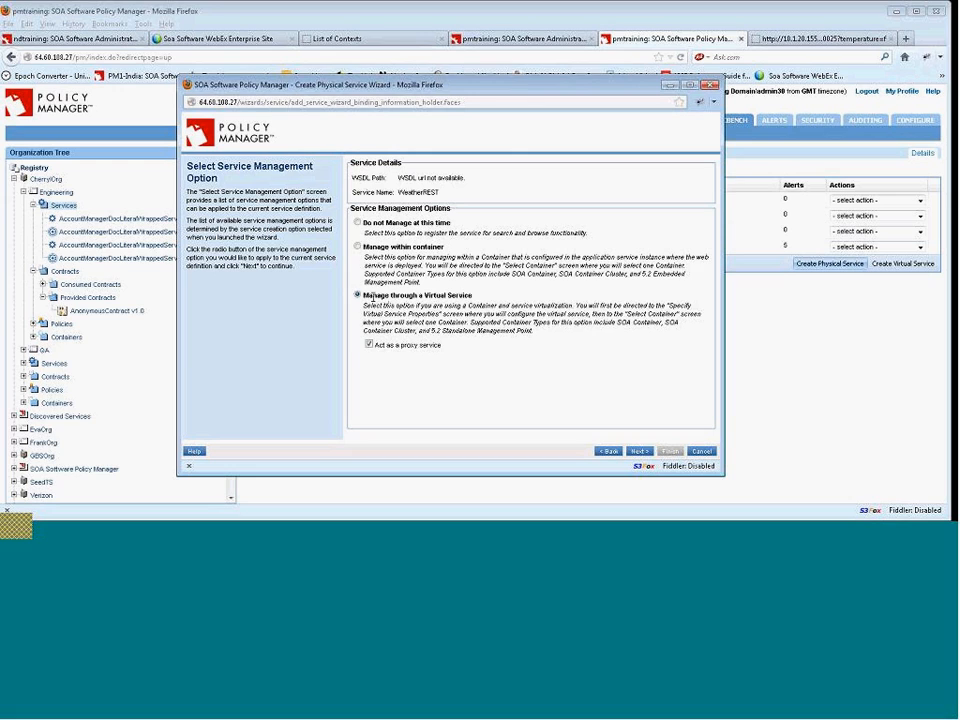
{"action": "left_click_drag", "start_coordinate": [363, 296], "coordinate": [474, 305]}
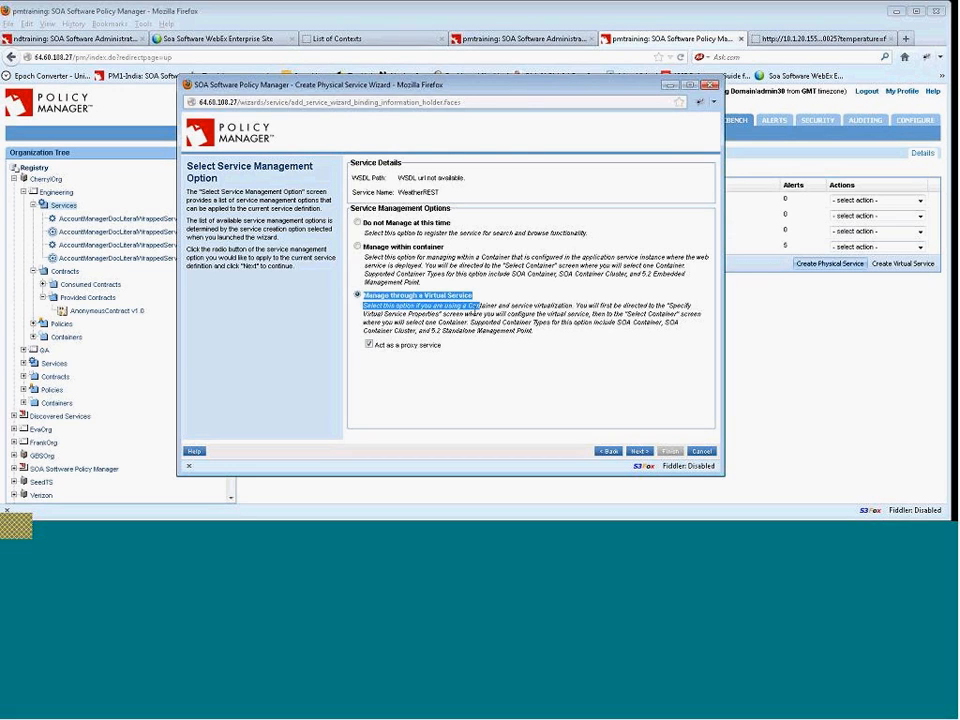
{"action": "left_click", "coordinate": [378, 357]}
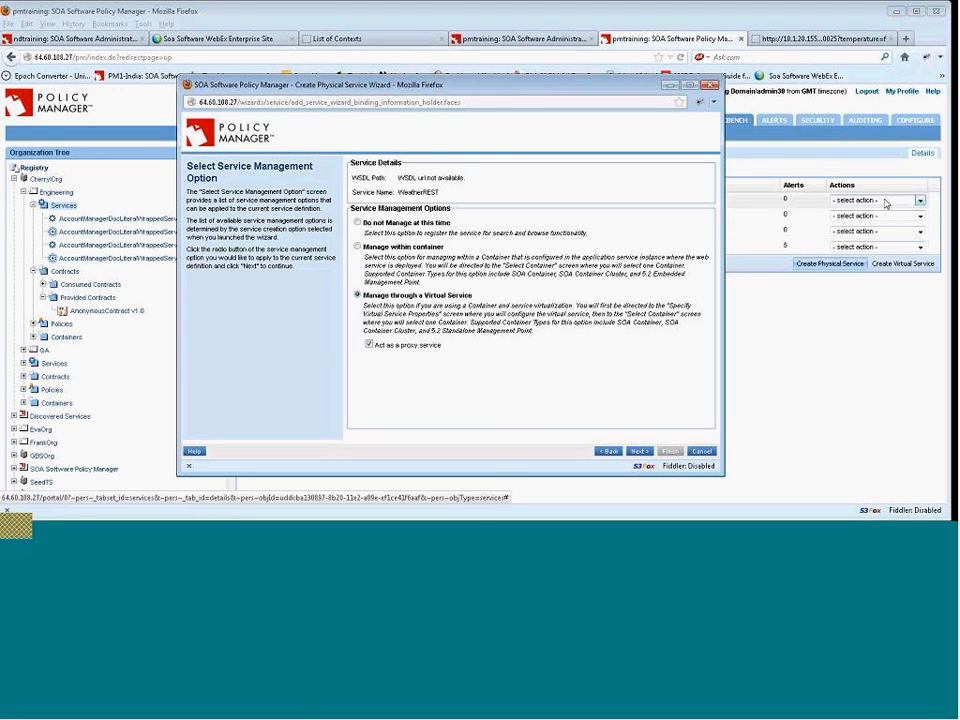
{"action": "left_click", "coordinate": [637, 452]}
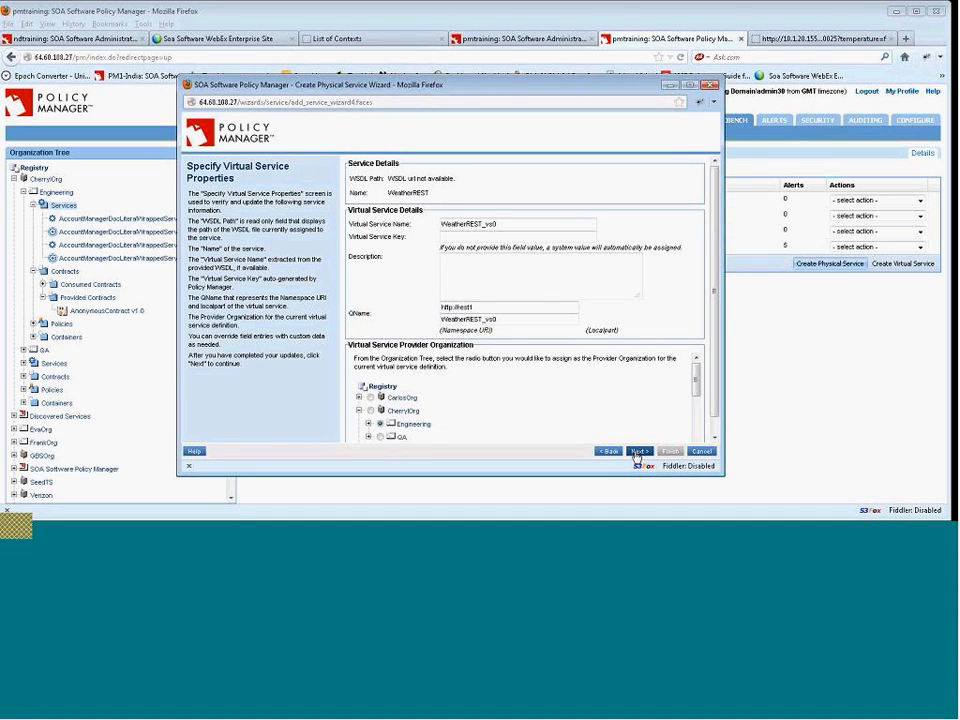
Accept the default virtual service name WeatherREST_vs0 and QName, then continue to container selection.
{"action": "left_click_drag", "start_coordinate": [530, 224], "coordinate": [482, 224]}
{"action": "left_click", "coordinate": [497, 319]}
{"action": "left_click_drag", "start_coordinate": [497, 319], "coordinate": [484, 320]}
{"action": "left_click_drag", "start_coordinate": [511, 320], "coordinate": [483, 320]}
{"action": "left_click", "coordinate": [638, 451]}
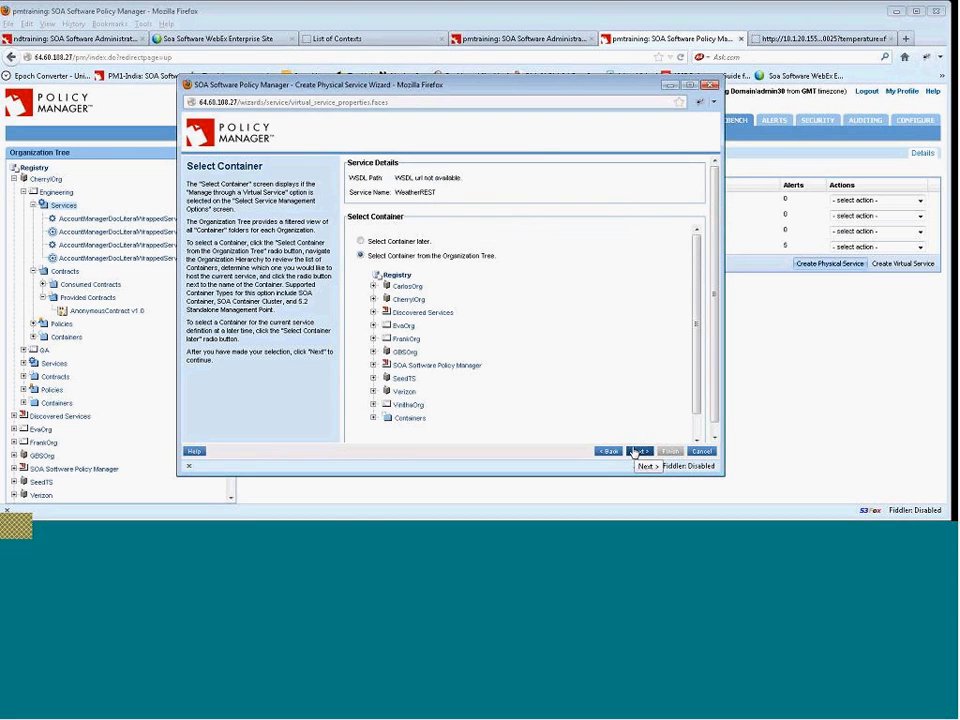
Select the ndtraining container under the Containers folder and continue.
{"action": "left_click_drag", "start_coordinate": [699, 347], "coordinate": [699, 380]}
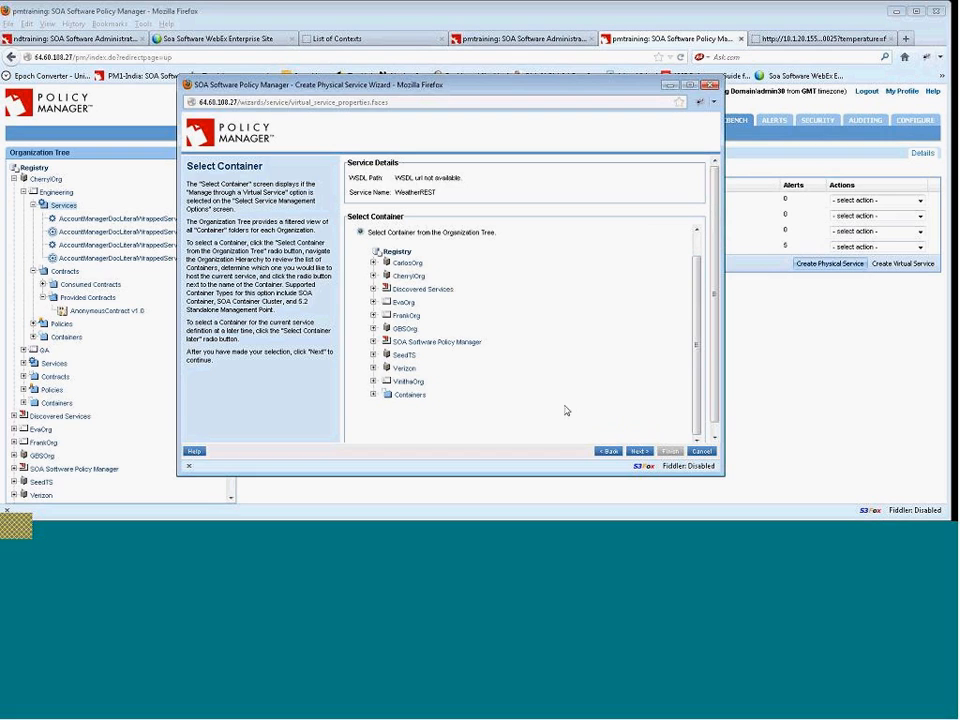
{"action": "left_click", "coordinate": [374, 396]}
{"action": "left_click", "coordinate": [395, 408]}
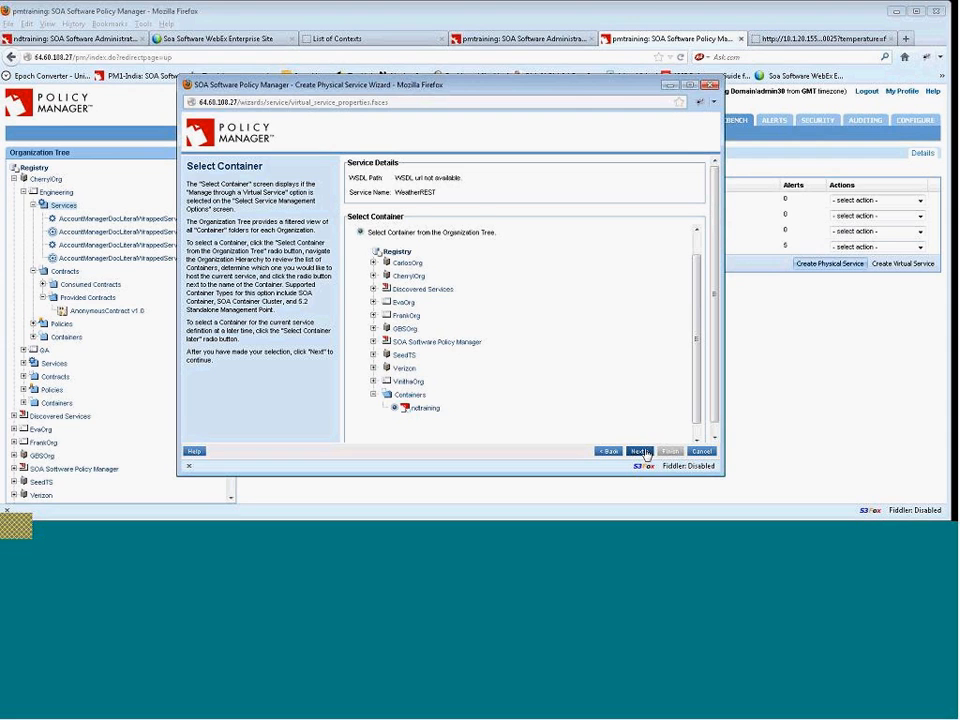
{"action": "left_click", "coordinate": [641, 451]}
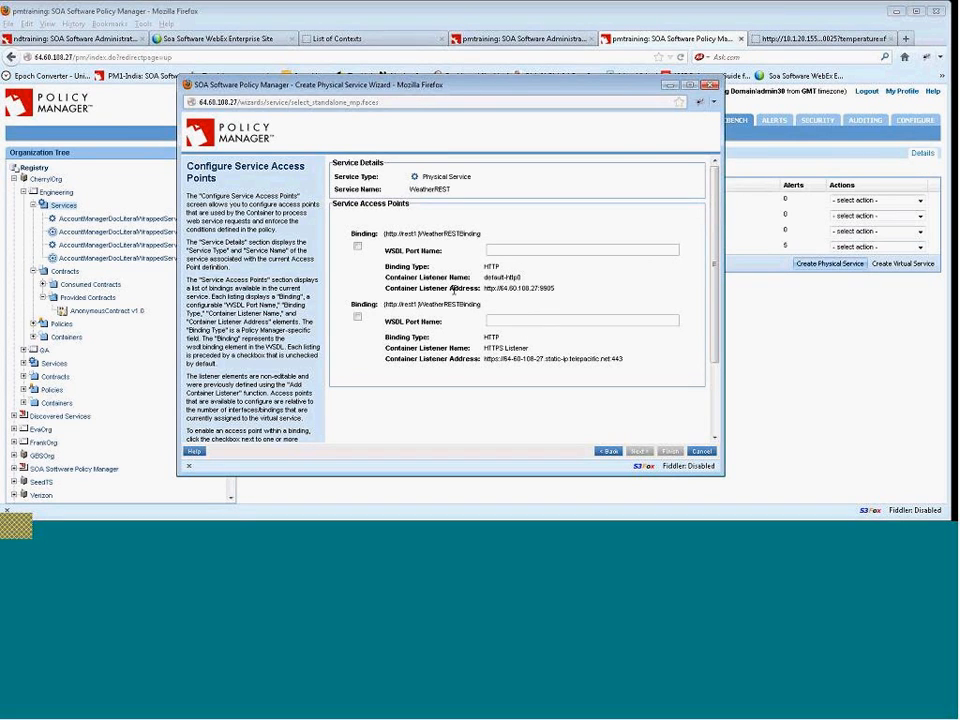
Enable both HTTP and HTTPS access points with WSDL port names weatherhttp and weatherhttps, then continue.
{"action": "left_click", "coordinate": [358, 247]}
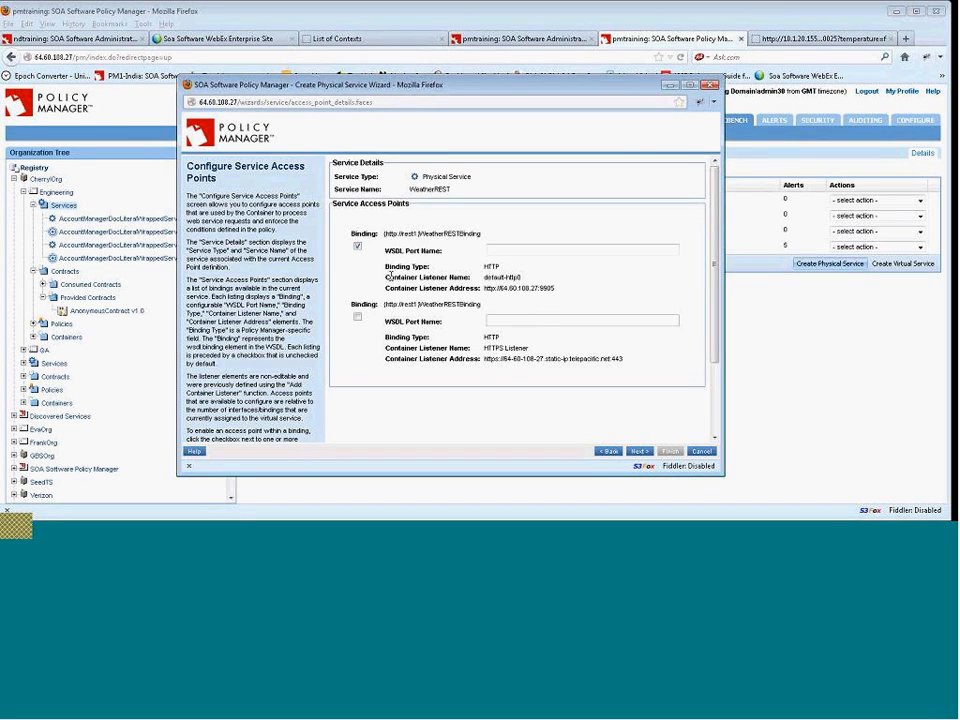
{"action": "left_click", "coordinate": [562, 245]}
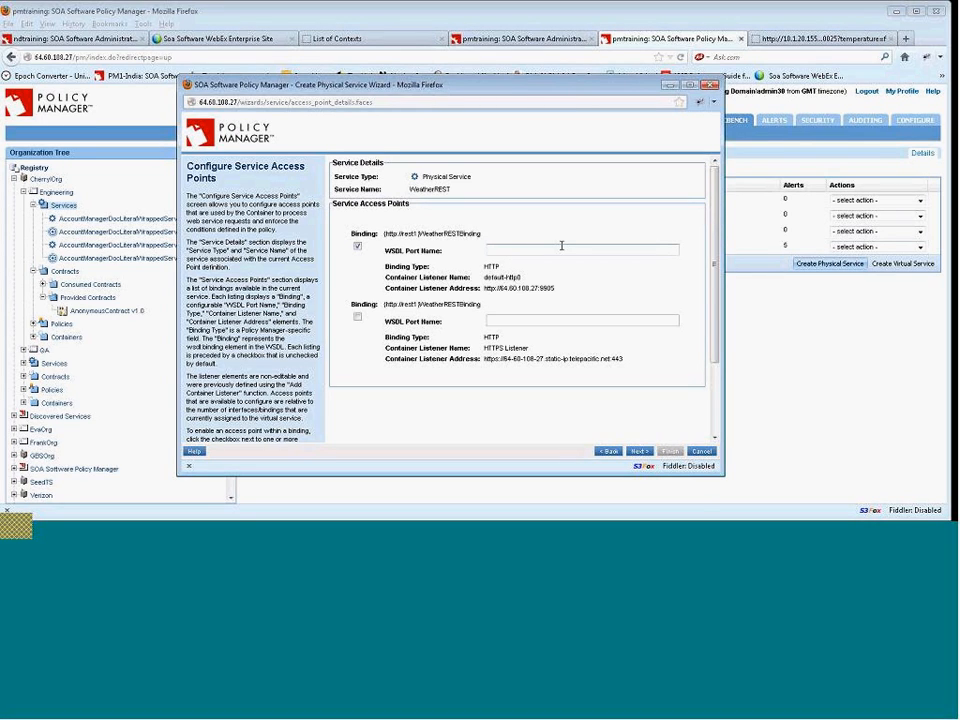
{"action": "left_click", "coordinate": [357, 317]}
{"action": "left_click", "coordinate": [511, 246]}
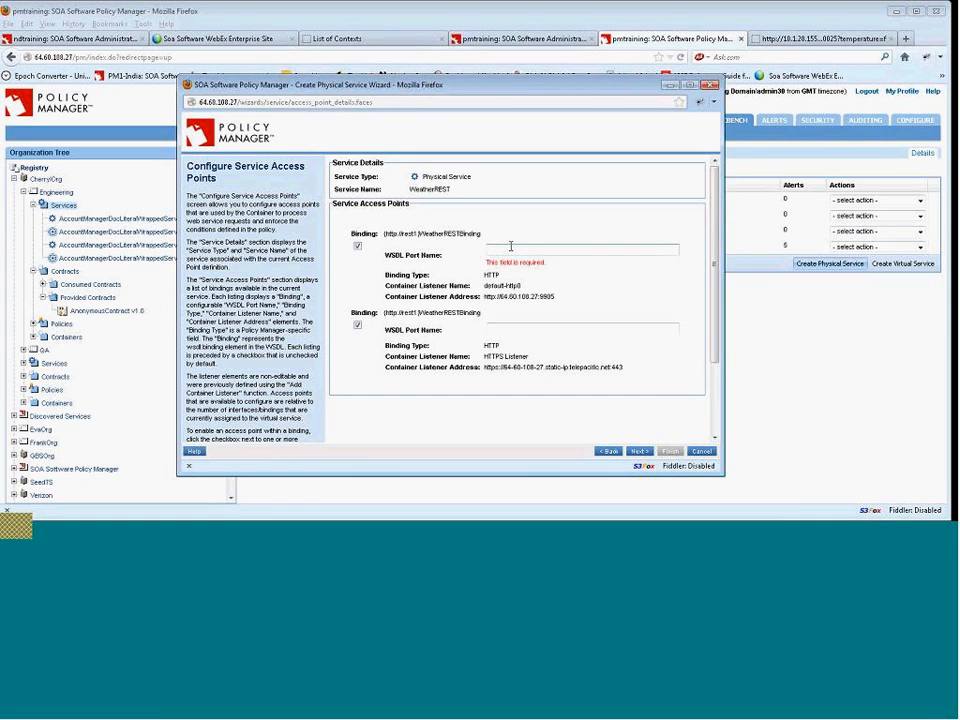
{"action": "type", "text": "weatherRE"}
{"action": "left_click", "coordinate": [521, 327]}
{"action": "type", "text": "weather"}
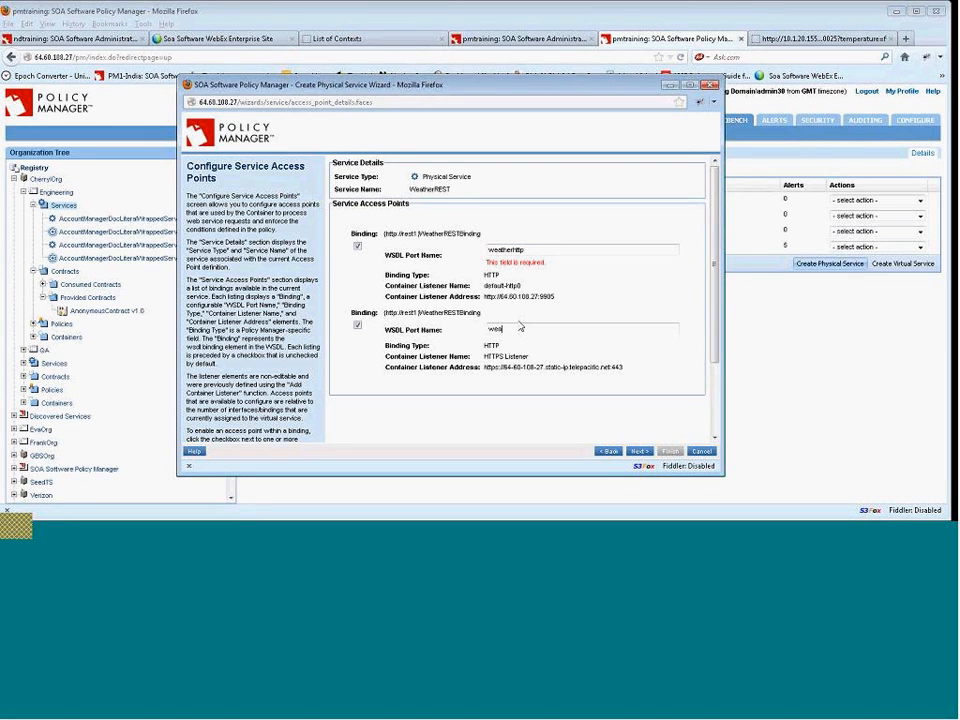
{"action": "type", "text": "https"}
{"action": "left_click", "coordinate": [637, 452]}
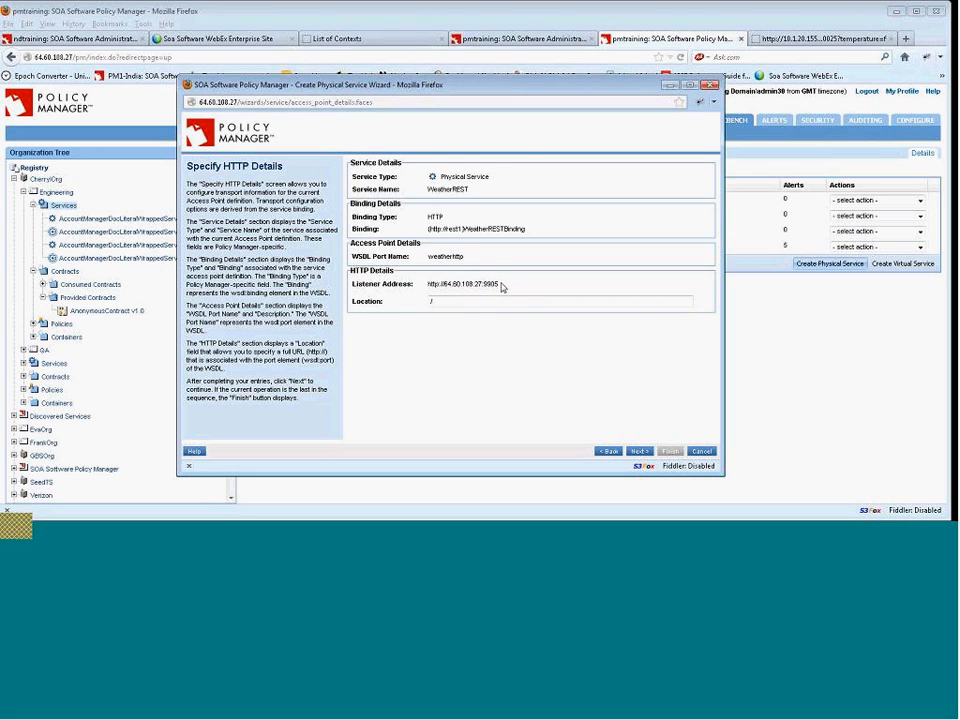
Set the HTTP access point location to /weatherservice and continue.
{"action": "left_click_drag", "start_coordinate": [429, 285], "coordinate": [499, 286]}
{"action": "left_click", "coordinate": [449, 284]}
{"action": "type", "text": "weatherservice"}
{"action": "left_click_drag", "start_coordinate": [509, 287], "coordinate": [424, 286]}
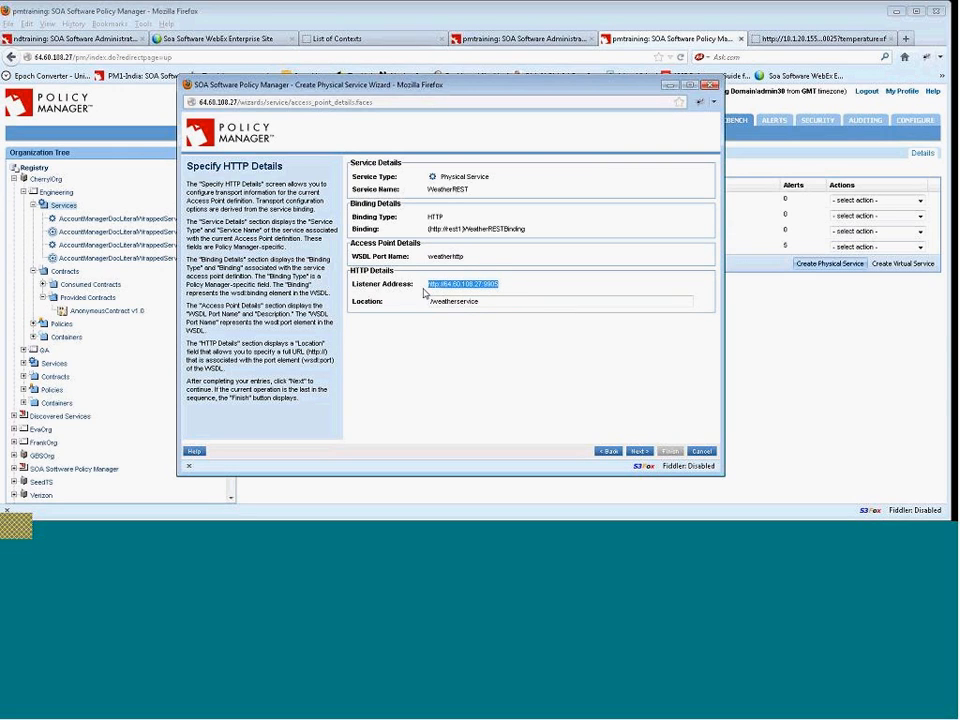
{"action": "left_click_drag", "start_coordinate": [483, 304], "coordinate": [429, 302]}
{"action": "left_click", "coordinate": [484, 337]}
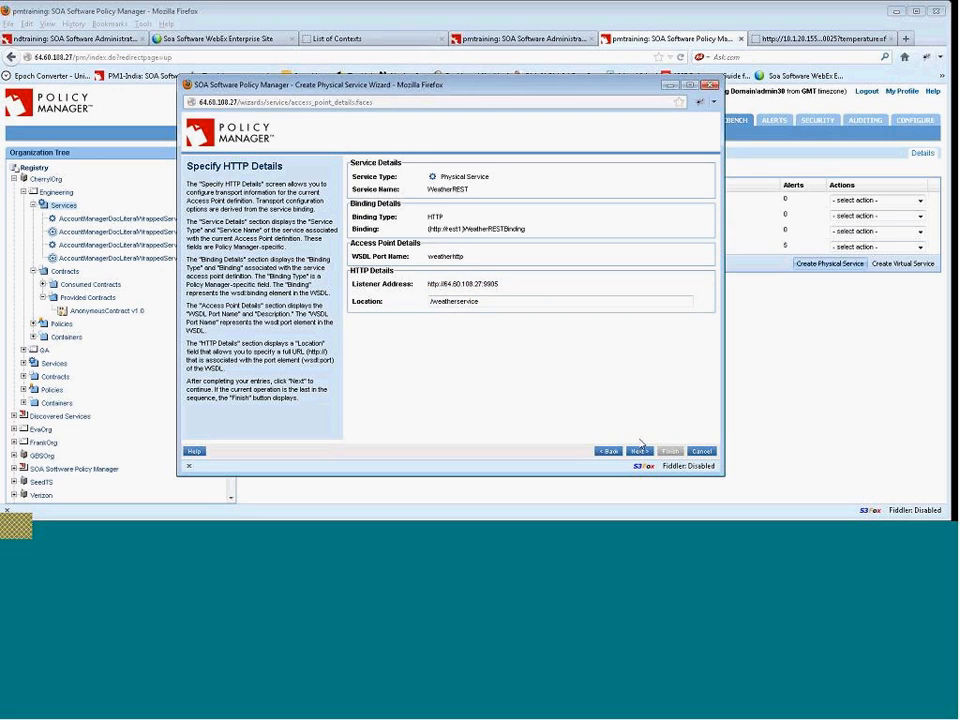
{"action": "left_click", "coordinate": [638, 451]}
Set the HTTPS access point location to /weatherservice and finish the wizard.
{"action": "left_click", "coordinate": [489, 300]}
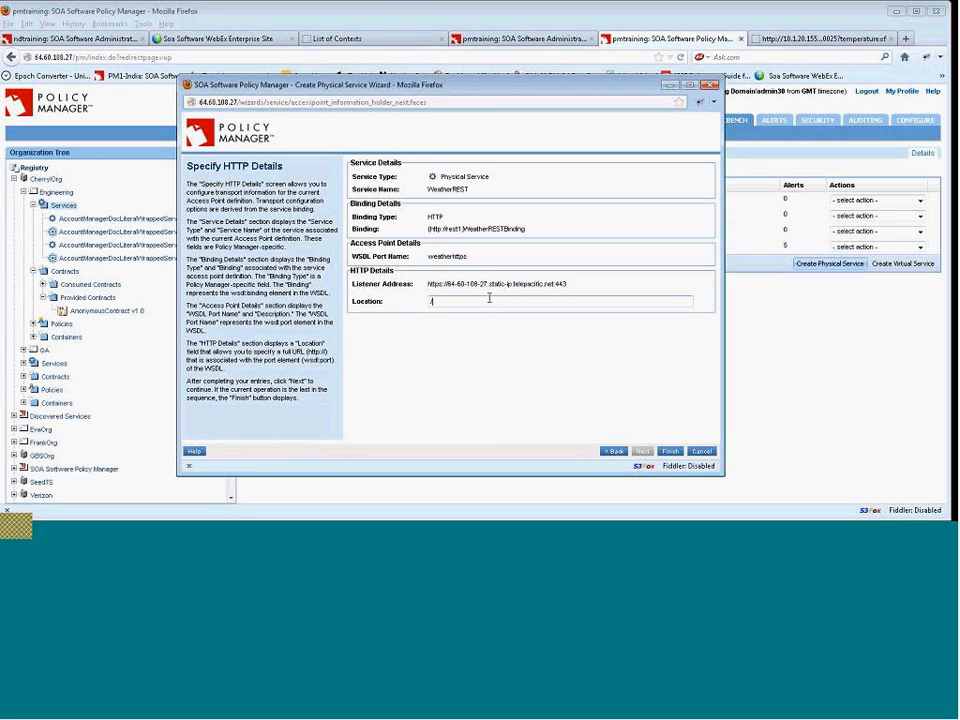
{"action": "type", "text": "/weatherservice"}
{"action": "left_click", "coordinate": [591, 390]}
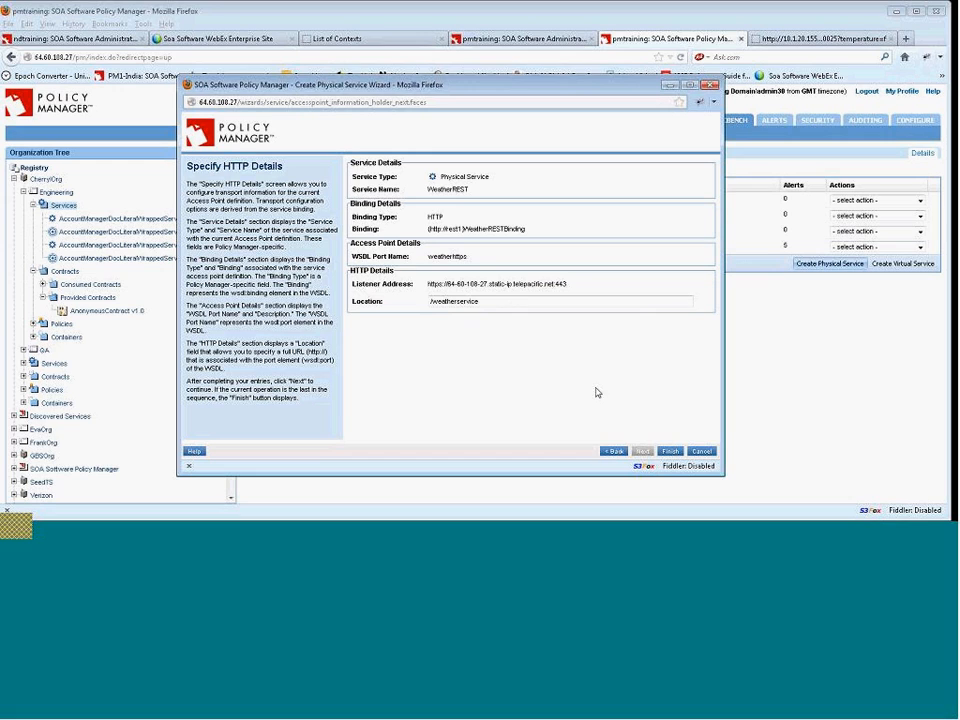
{"action": "left_click", "coordinate": [668, 451]}
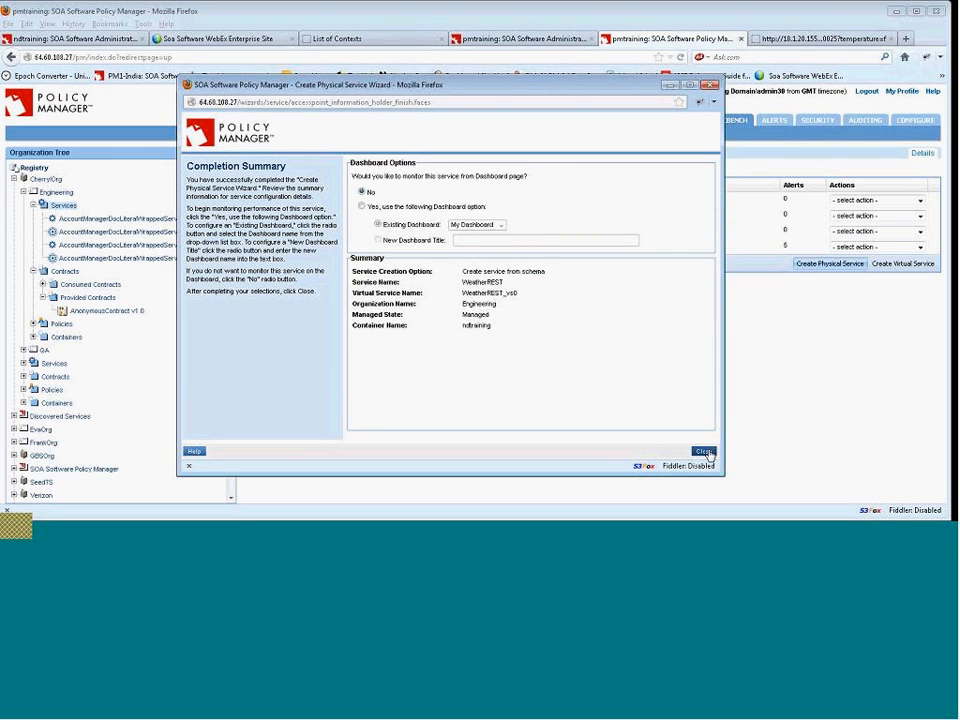
Close the completion summary without dashboard monitoring and open the WeatherREST physical service's access points.
{"action": "left_click", "coordinate": [705, 451]}
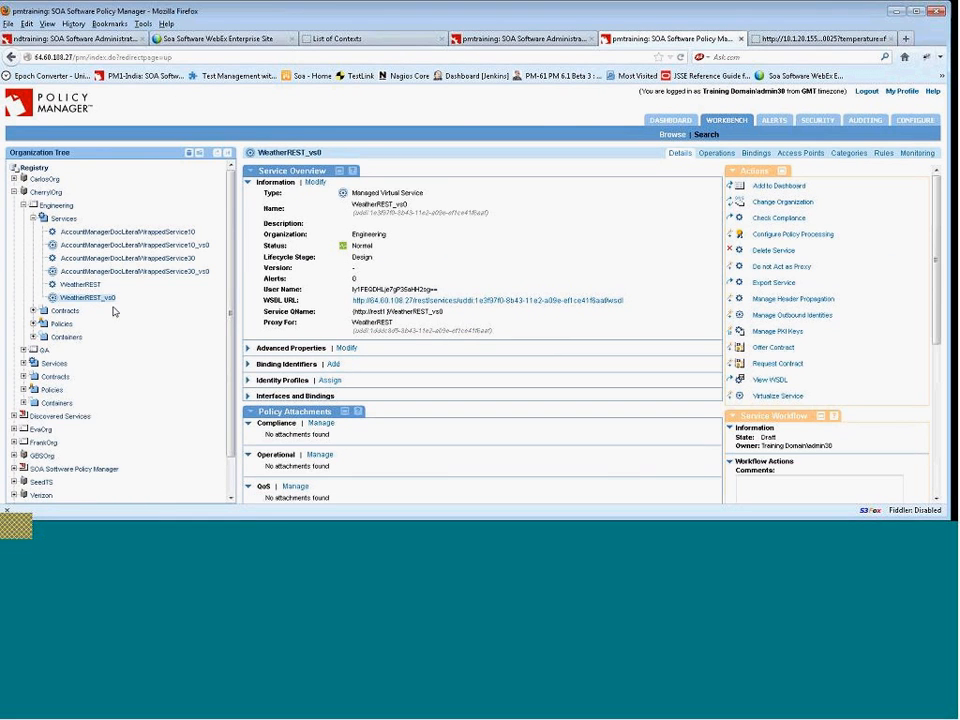
{"action": "left_click", "coordinate": [98, 298]}
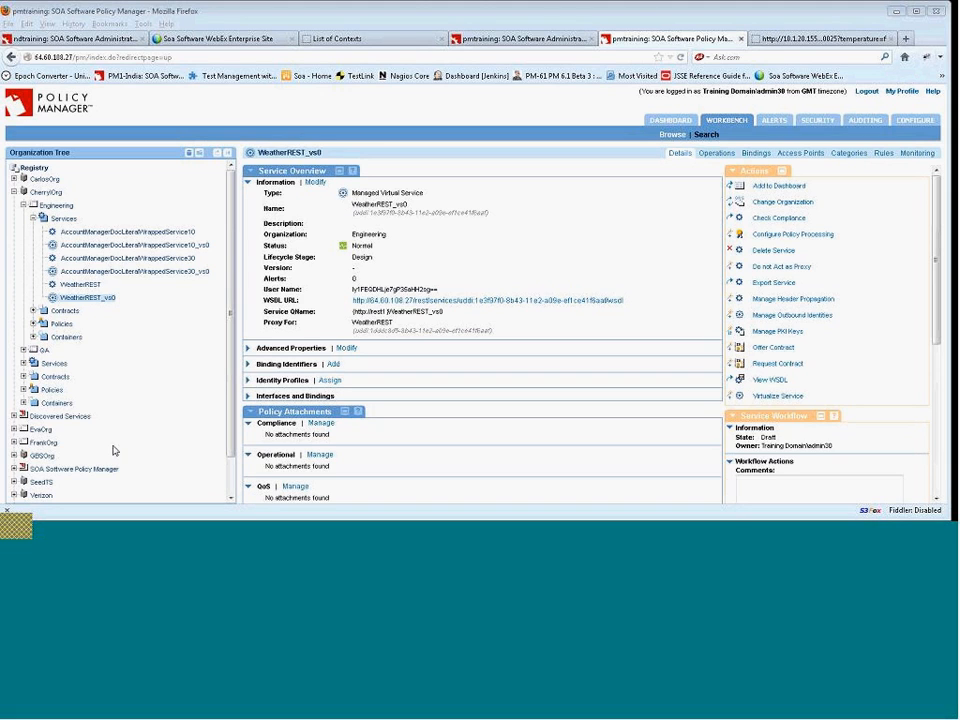
{"action": "left_click", "coordinate": [91, 286]}
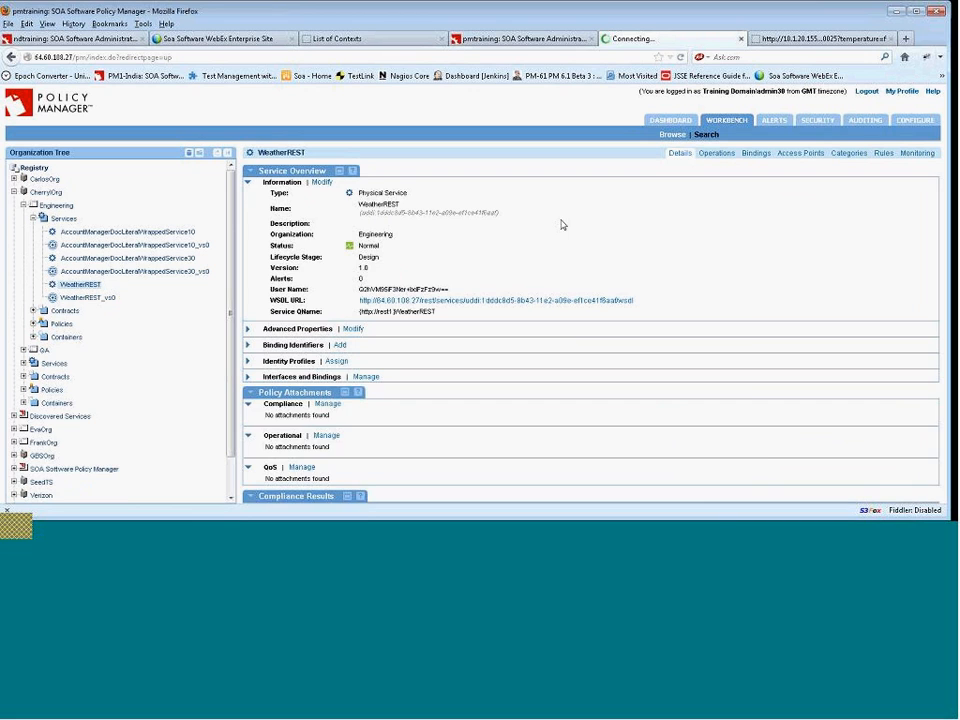
{"action": "left_click", "coordinate": [799, 154]}
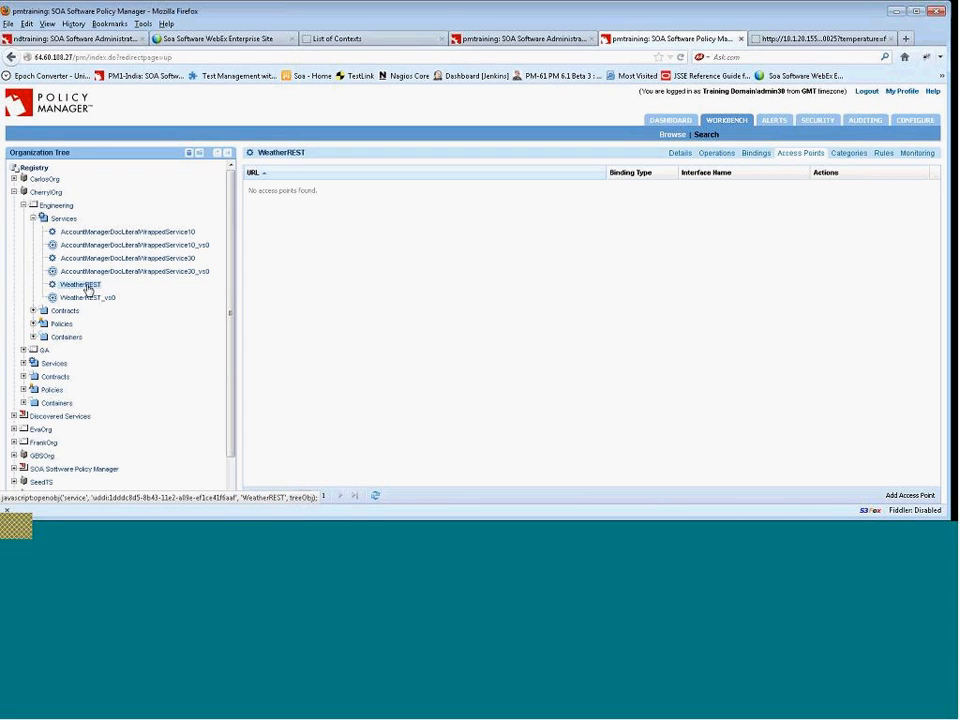
Add an access point to WeatherREST with WSDL port name restphysicalservice and continue.
{"action": "left_click", "coordinate": [905, 498]}
{"action": "left_click", "coordinate": [475, 315]}
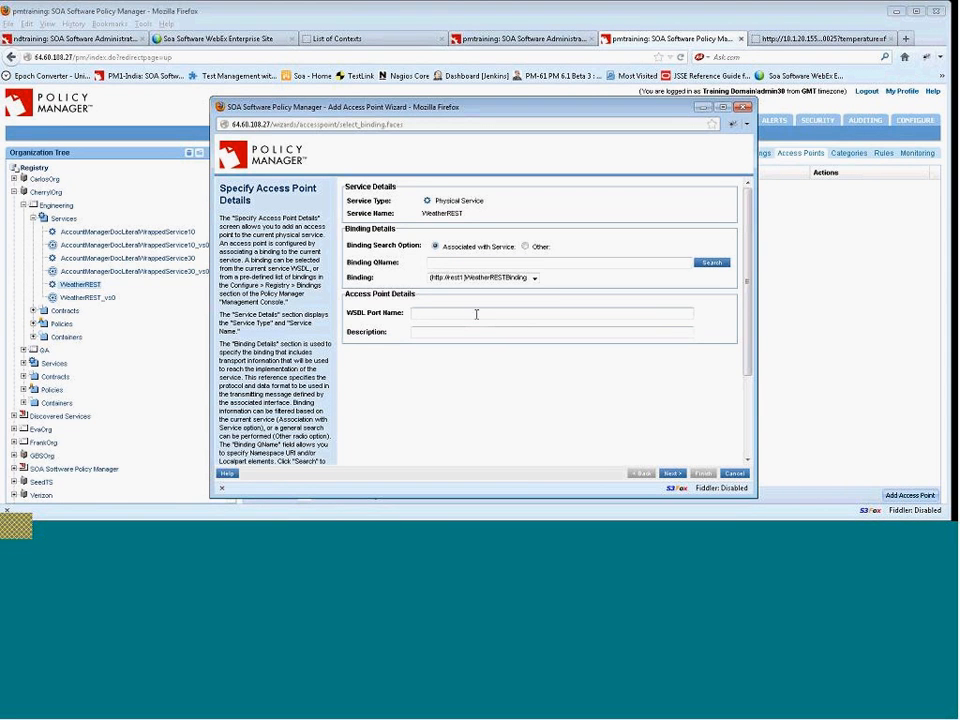
{"action": "type", "text": "restphysicalservice"}
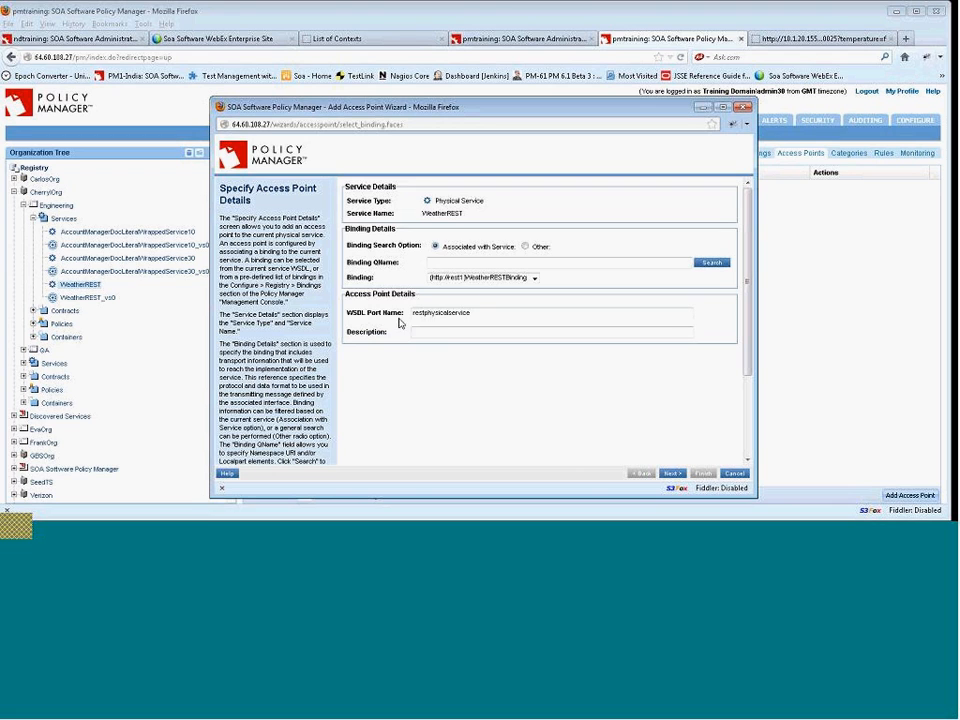
{"action": "left_click", "coordinate": [671, 474]}
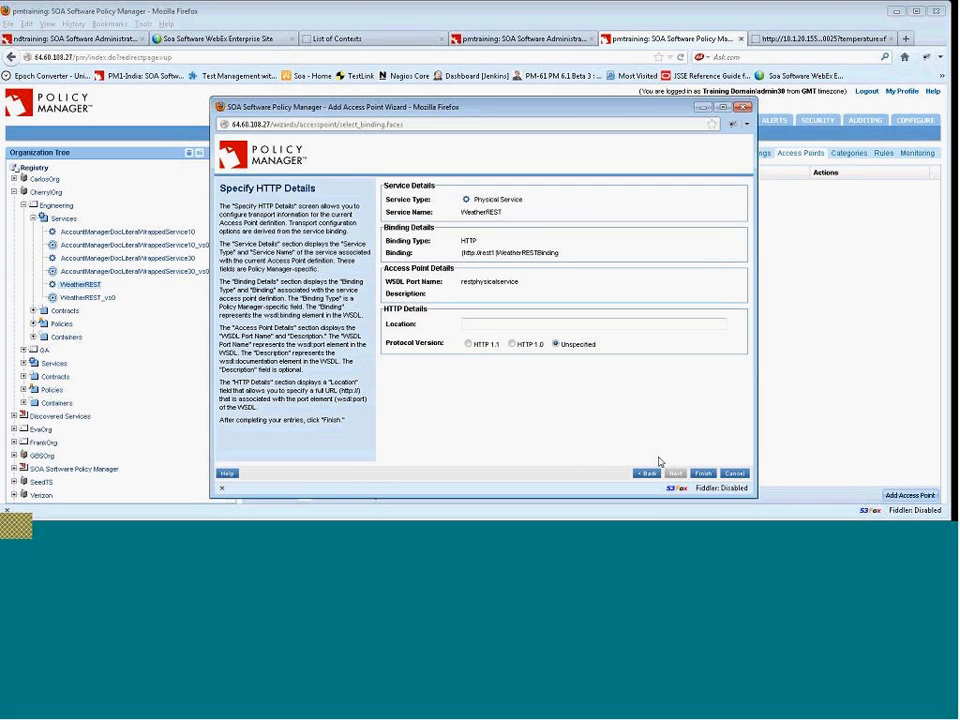
{"action": "left_click", "coordinate": [495, 325]}
{"action": "type", "text": "weatherservice"}
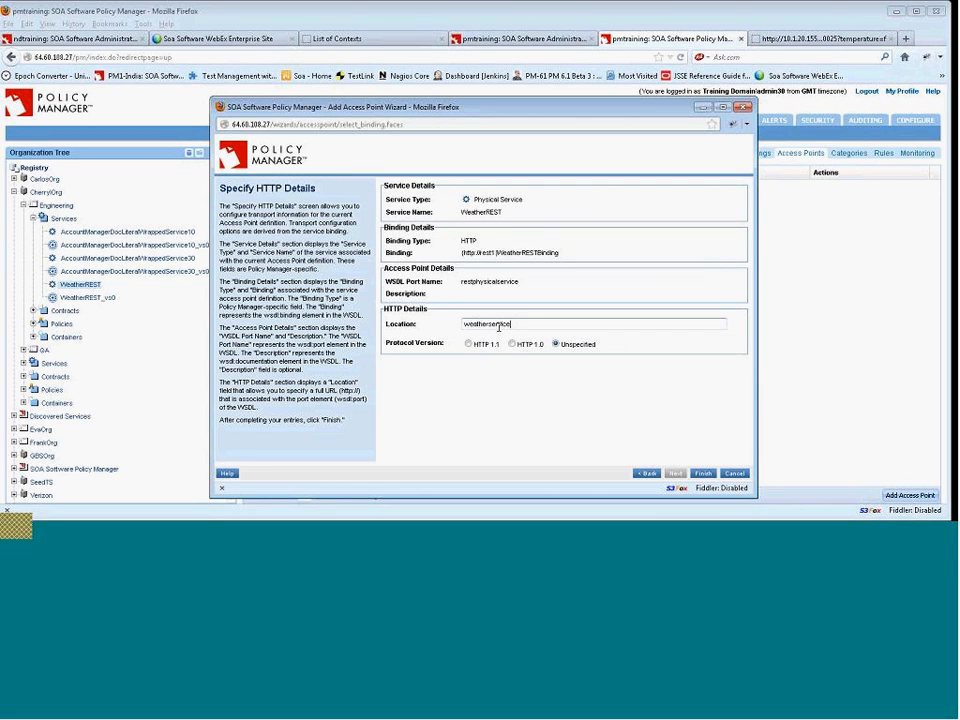
{"action": "double_click", "coordinate": [498, 325]}
{"action": "key", "text": "BackSpace"}
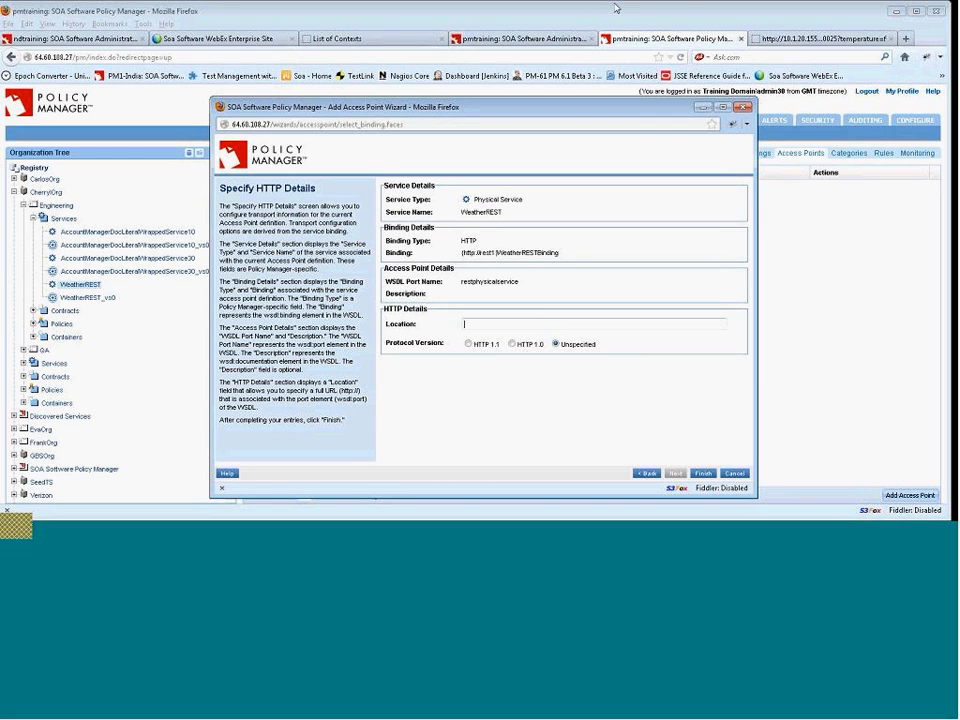
{"action": "left_click", "coordinate": [444, 15]}
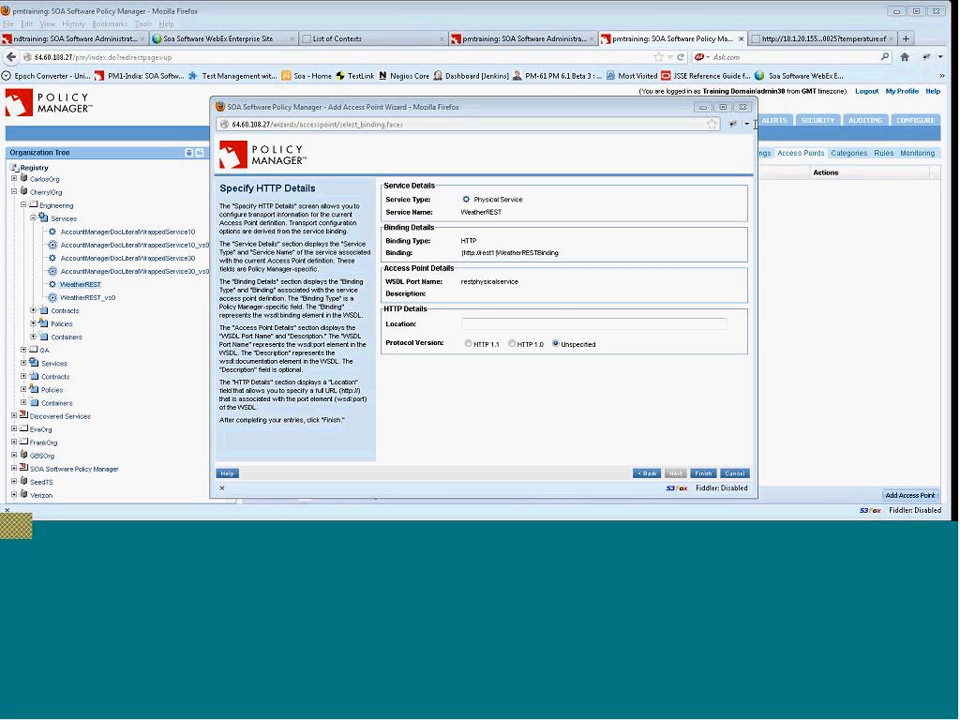
{"action": "left_click", "coordinate": [562, 324]}
{"action": "type", "text": "http://10.1.20.155:8000/weather/local/90025?temperature=f"}
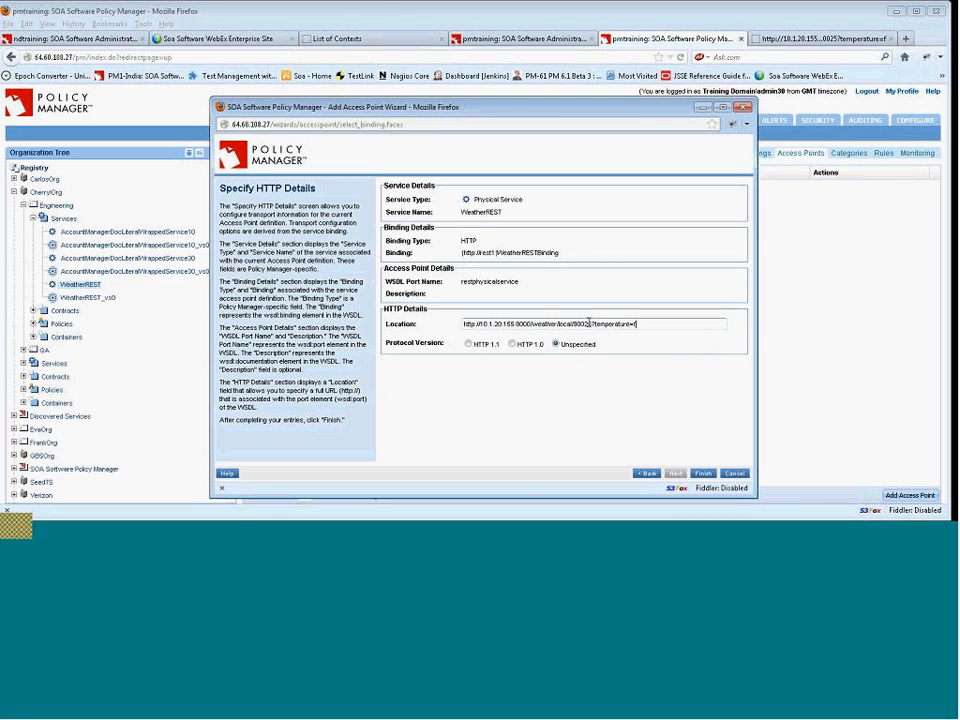
{"action": "key", "text": "BackSpace"}
{"action": "key", "text": "BackSpace"}
{"action": "key", "text": "BackSpace"}
{"action": "key", "text": "BackSpace"}
{"action": "key", "text": "BackSpace"}
{"action": "key", "text": "BackSpace"}
{"action": "key", "text": "BackSpace"}
{"action": "key", "text": "BackSpace"}
{"action": "key", "text": "BackSpace"}
{"action": "key", "text": "BackSpace"}
{"action": "key", "text": "BackSpace"}
{"action": "key", "text": "BackSpace"}
{"action": "key", "text": "BackSpace"}
{"action": "key", "text": "BackSpace"}
{"action": "key", "text": "BackSpace"}
{"action": "key", "text": "BackSpace"}
{"action": "key", "text": "BackSpace"}
{"action": "key", "text": "BackSpace"}
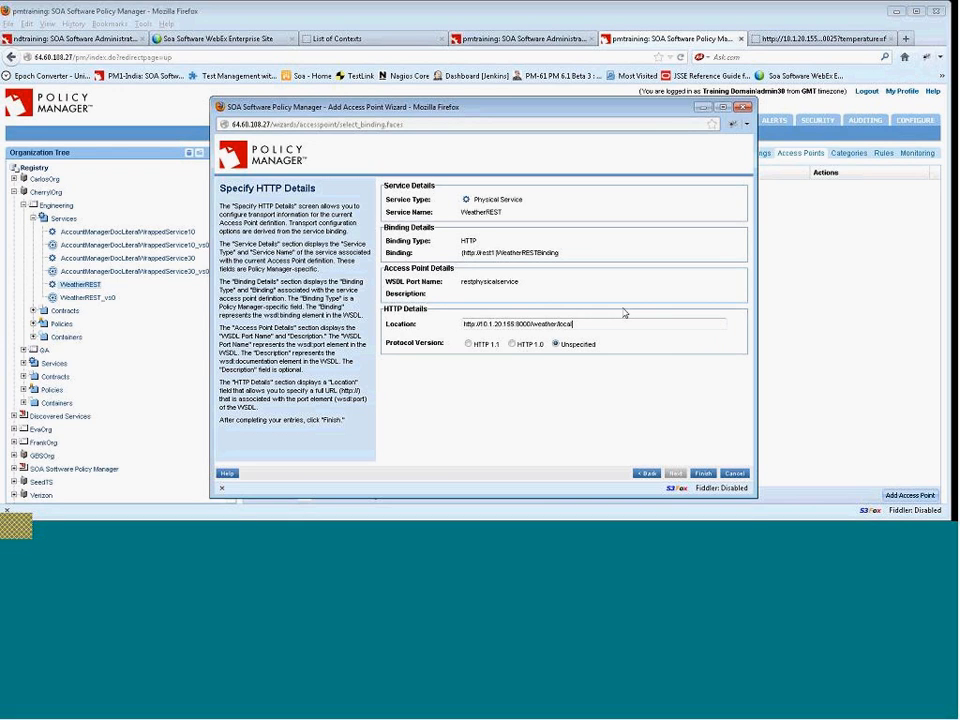
{"action": "left_click", "coordinate": [609, 328]}
{"action": "left_click_drag", "start_coordinate": [586, 321], "coordinate": [378, 297]}
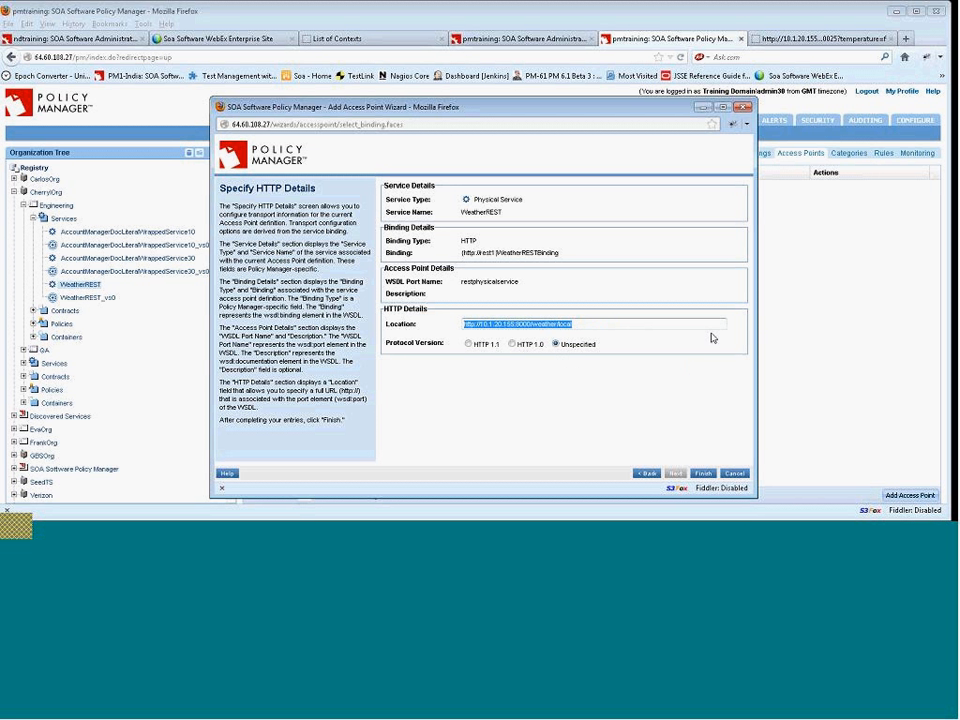
{"action": "left_click", "coordinate": [704, 474]}
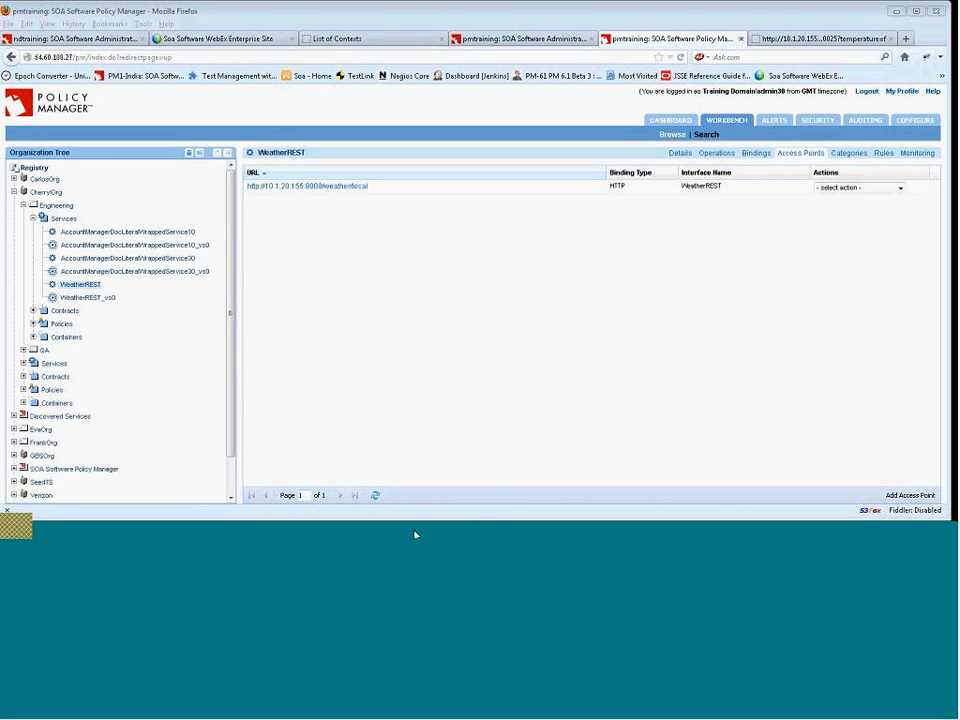
Open WeatherREST_vs0's HTTPS access point URL in Chrome with /90025?temperature=f appended, proceeding past the certificate warning.
{"action": "left_click", "coordinate": [100, 298]}
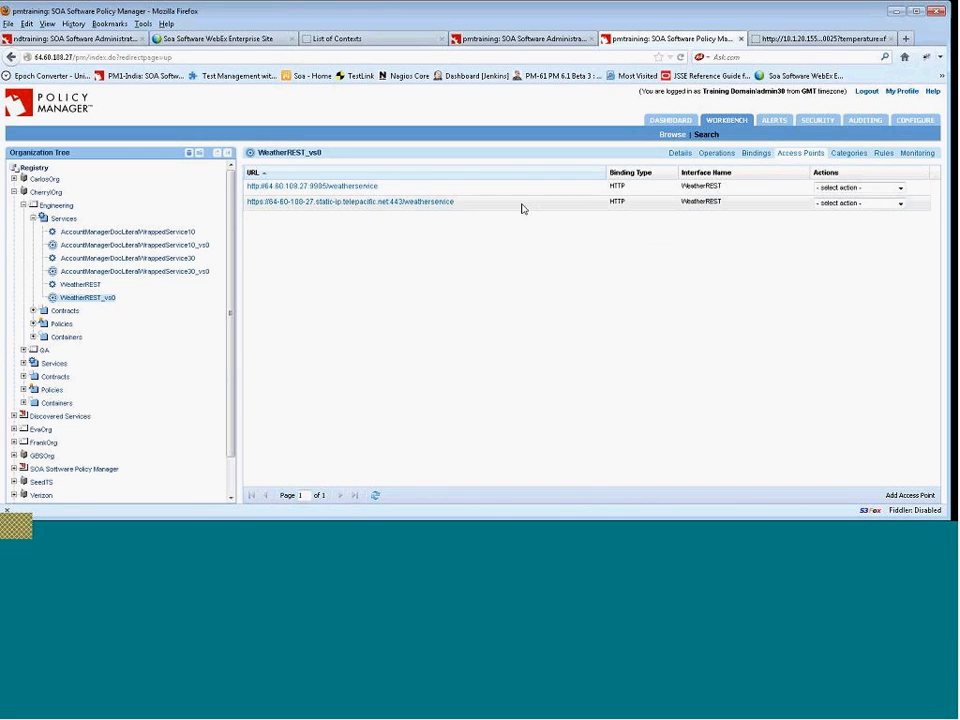
{"action": "left_click_drag", "start_coordinate": [456, 208], "coordinate": [252, 210]}
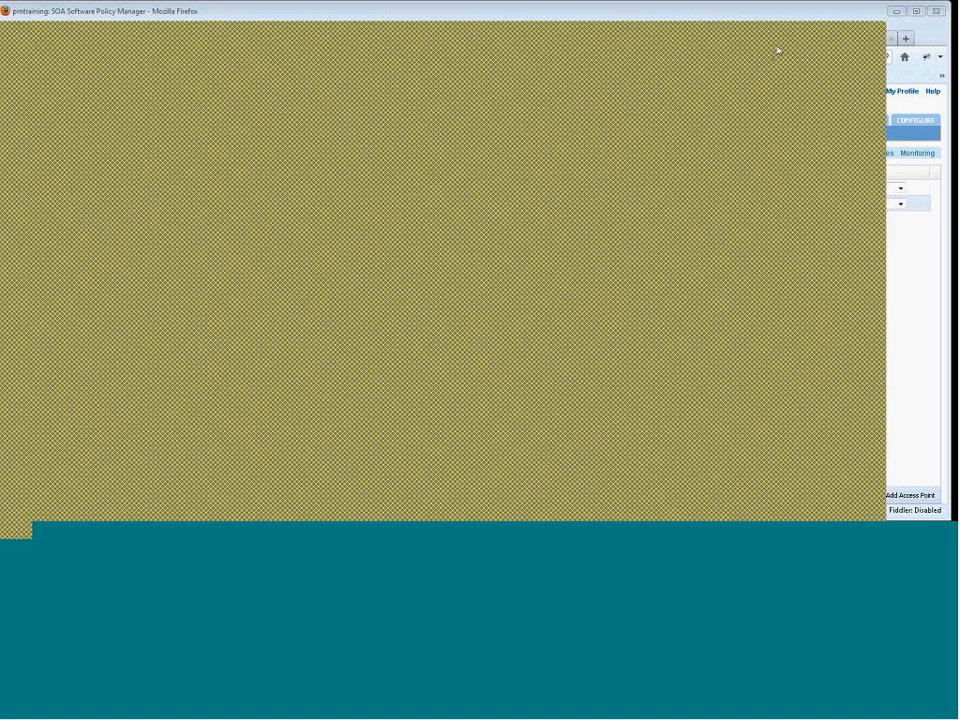
{"action": "type", "text": "https://64-60-108-27.static-ip.telepacific.net443/weatherservice"}
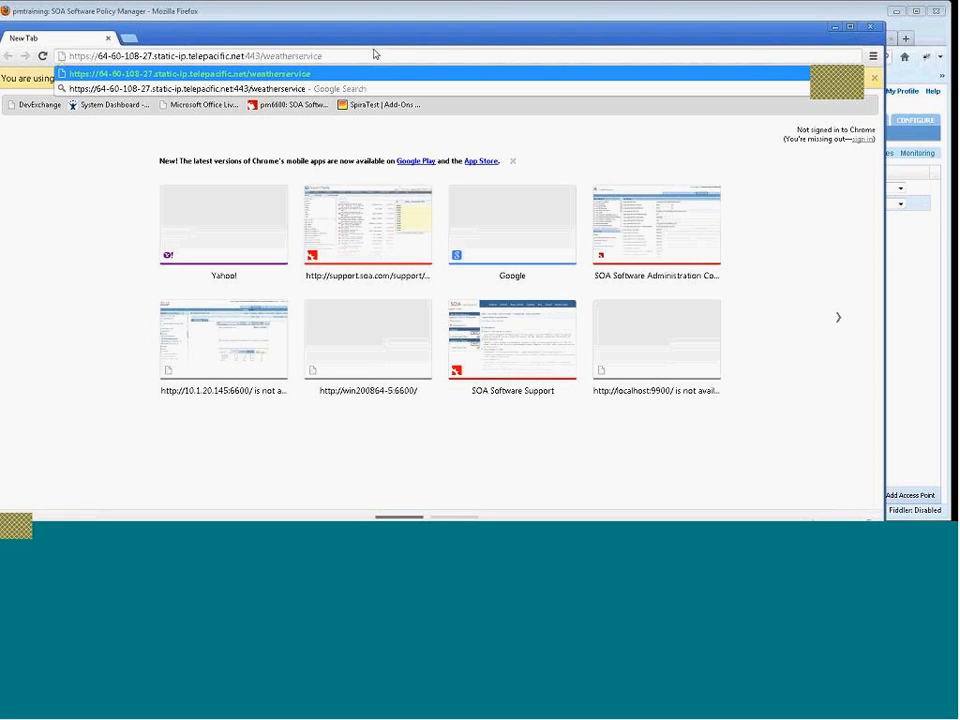
{"action": "type", "text": "/"}
{"action": "type", "text": "9002"}
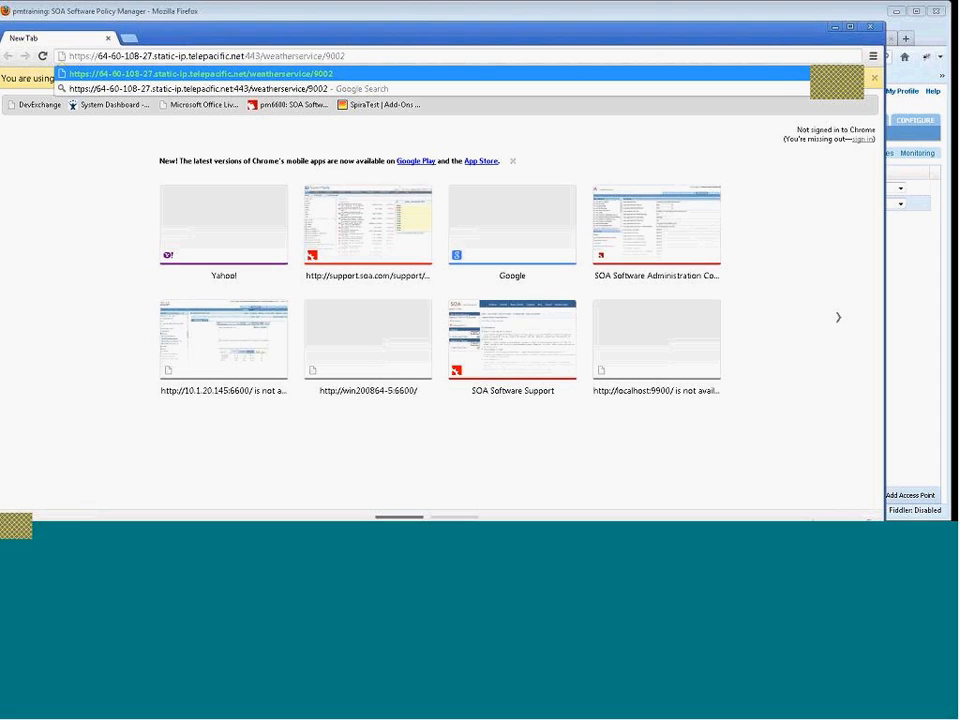
{"action": "type", "text": "5?q"}
{"action": "key", "text": "BackSpace"}
{"action": "type", "text": "tem"}
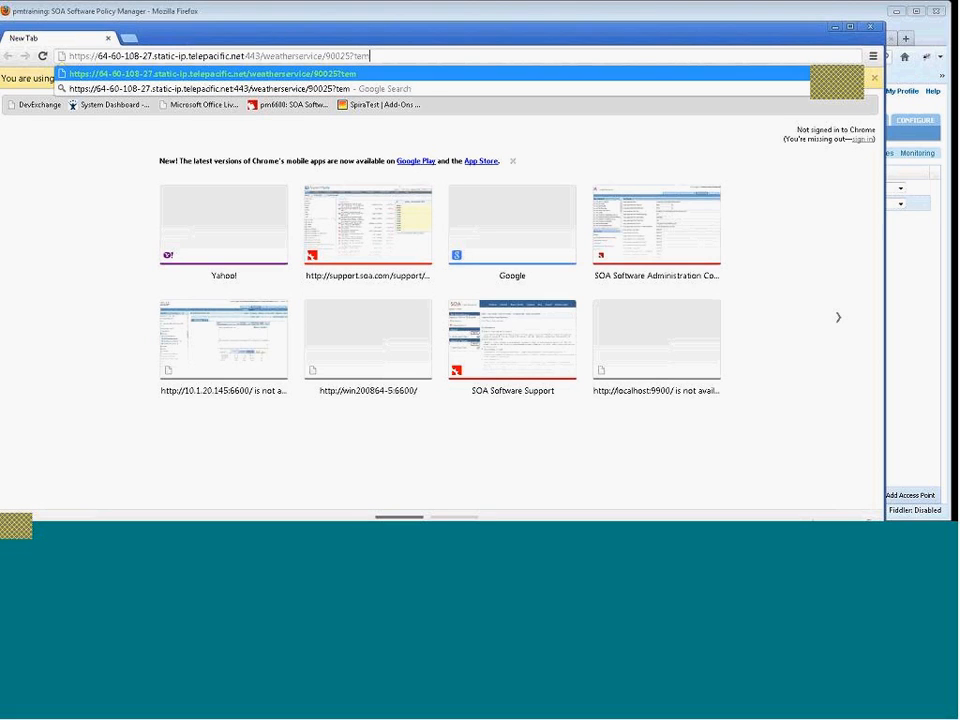
{"action": "type", "text": "perature"}
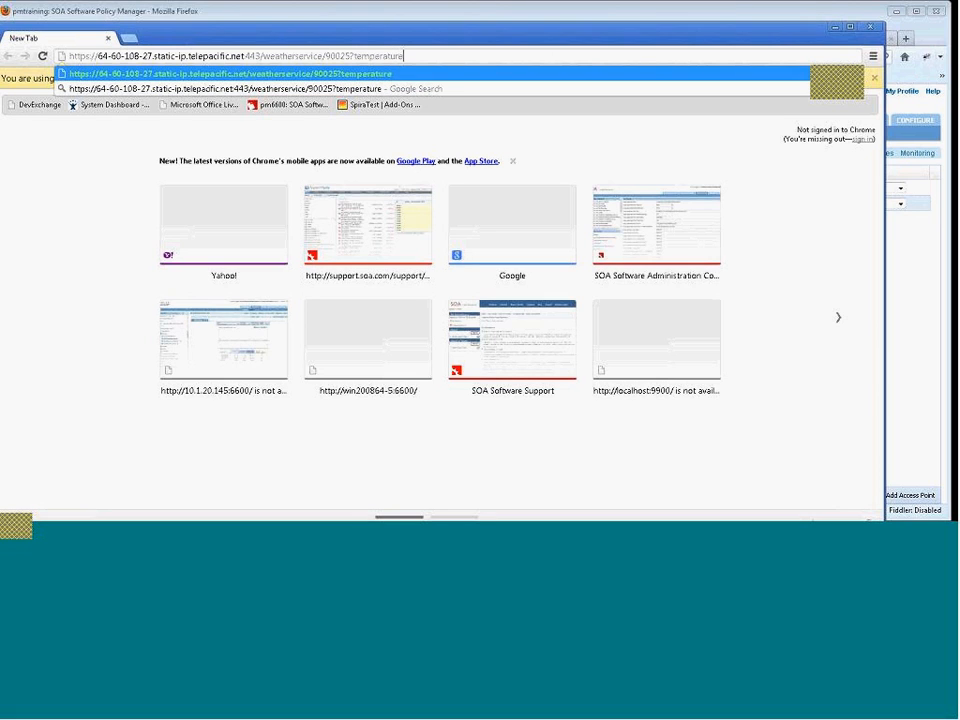
{"action": "type", "text": "=f"}
{"action": "key", "text": "Return"}
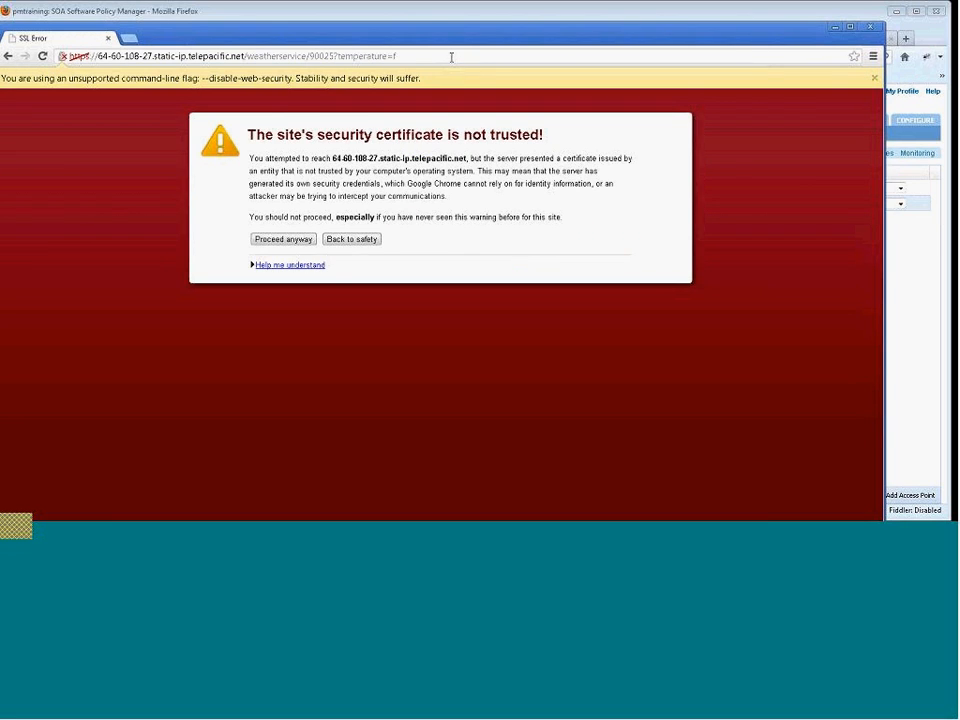
{"action": "left_click", "coordinate": [290, 243]}
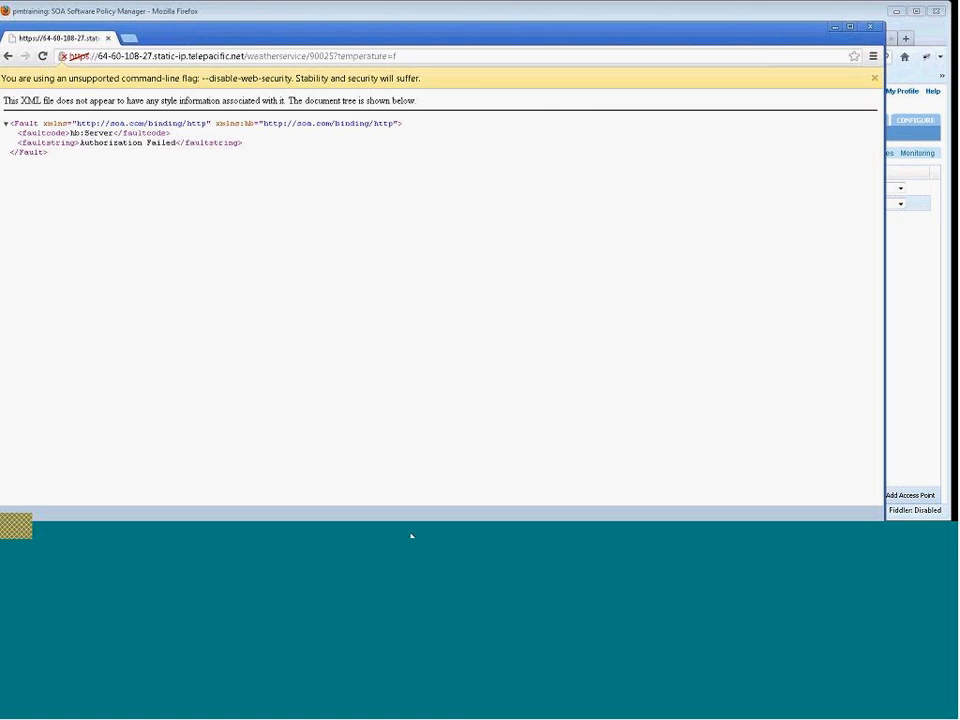
Close the browser tab and review WeatherREST_vs0's monitoring alerts.
{"action": "key", "text": "ctrl+w"}
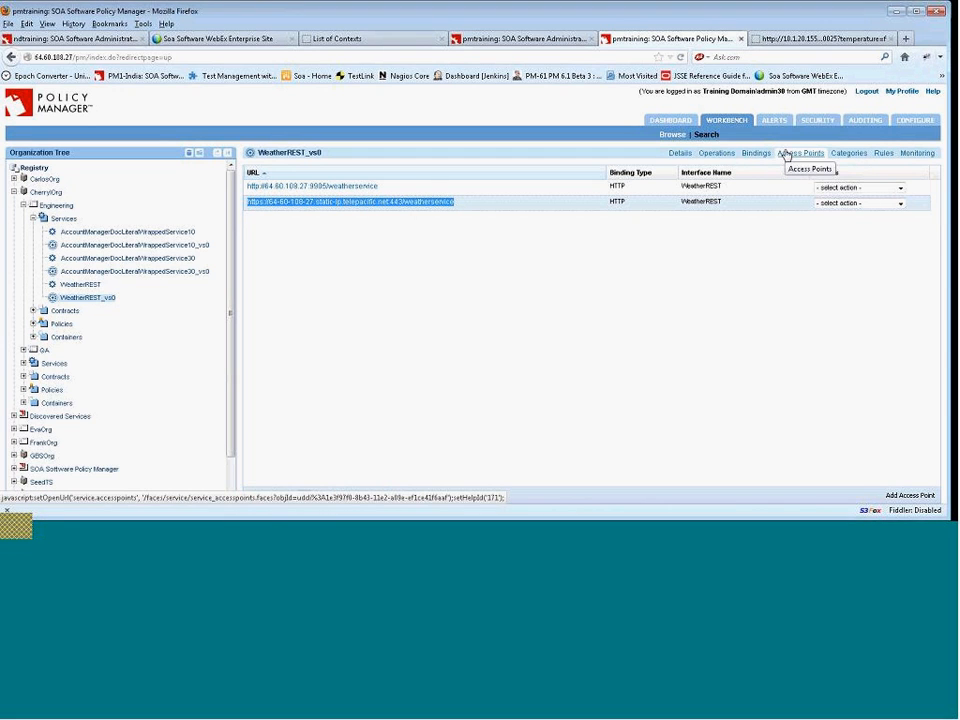
{"action": "left_click", "coordinate": [921, 154]}
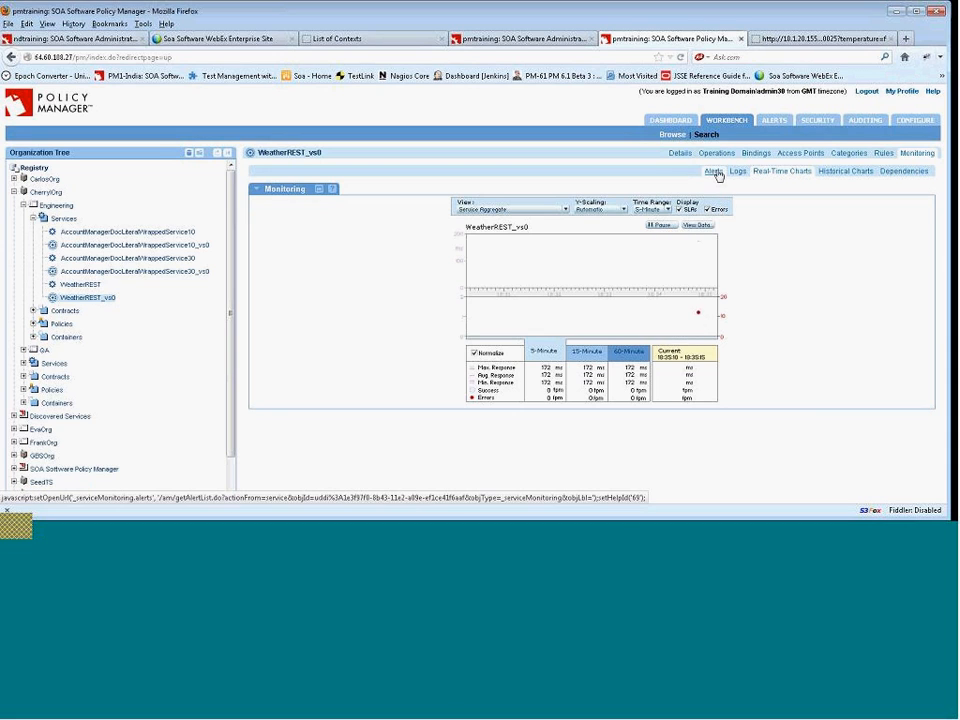
{"action": "left_click", "coordinate": [716, 173]}
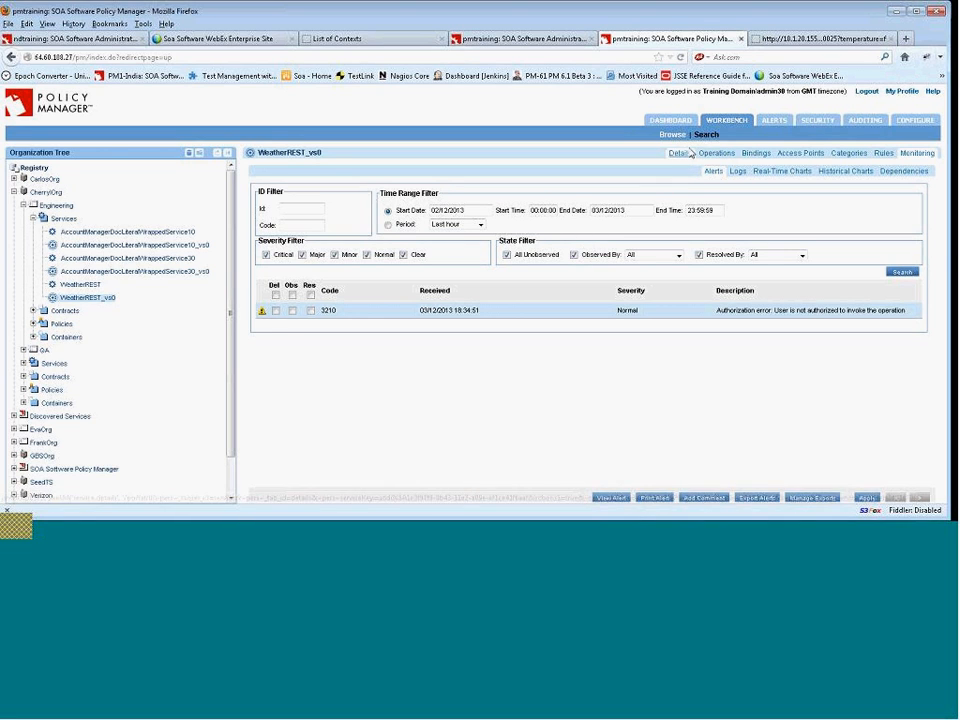
Offer a new contract for WeatherREST_vs0 named AnonymousREST.
{"action": "left_click", "coordinate": [679, 154]}
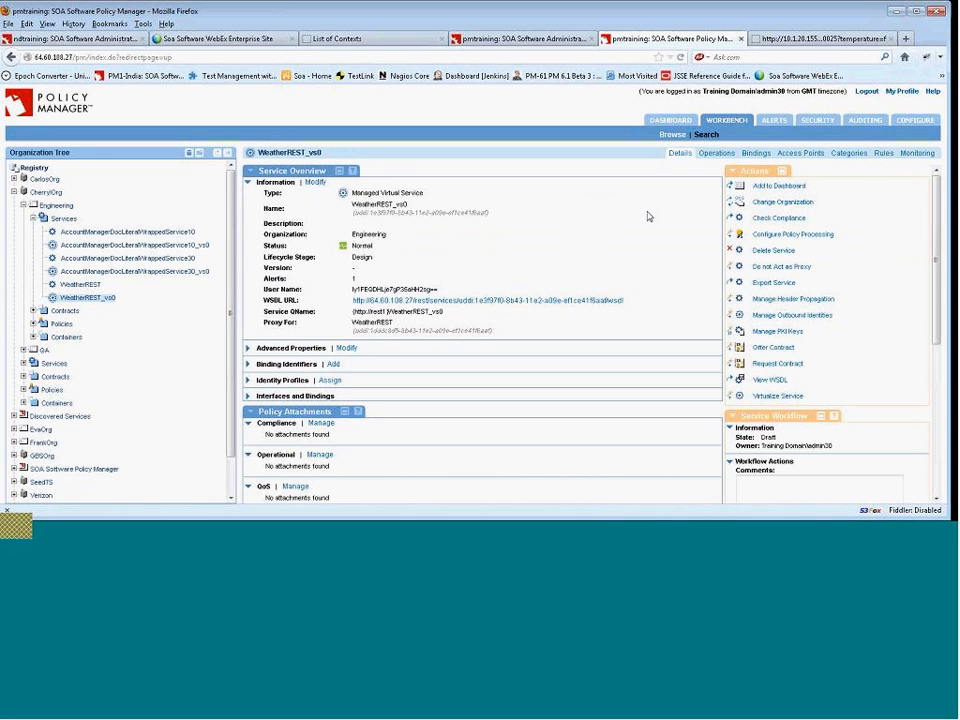
{"action": "left_click", "coordinate": [785, 354]}
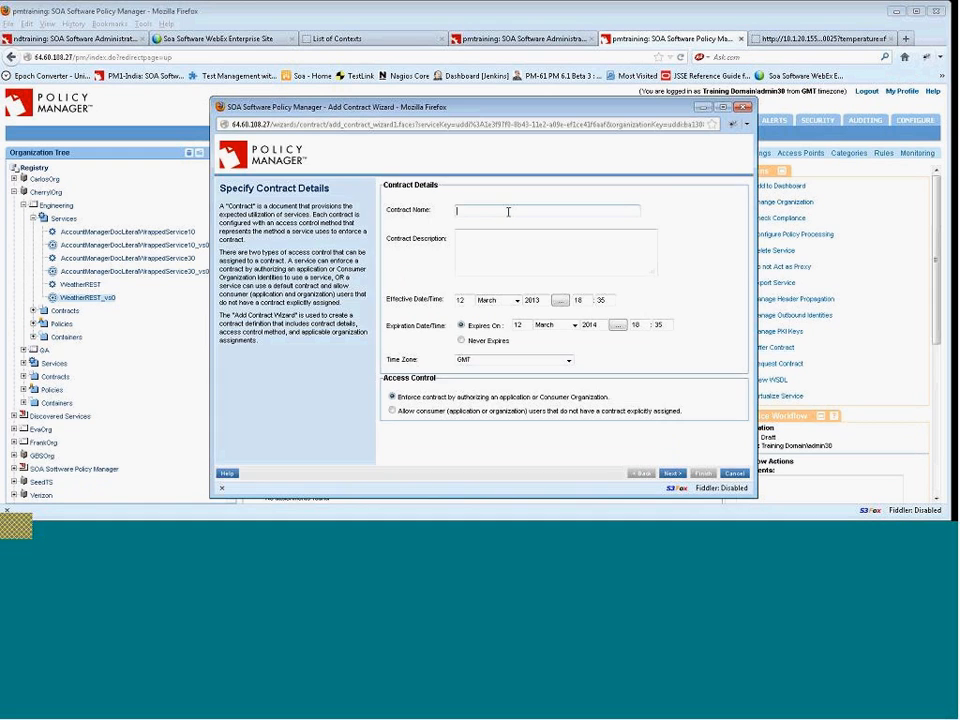
{"action": "type", "text": "AnonymousREST"}
Set the contract's time zone to America/Los_Angeles.
{"action": "left_click", "coordinate": [541, 360]}
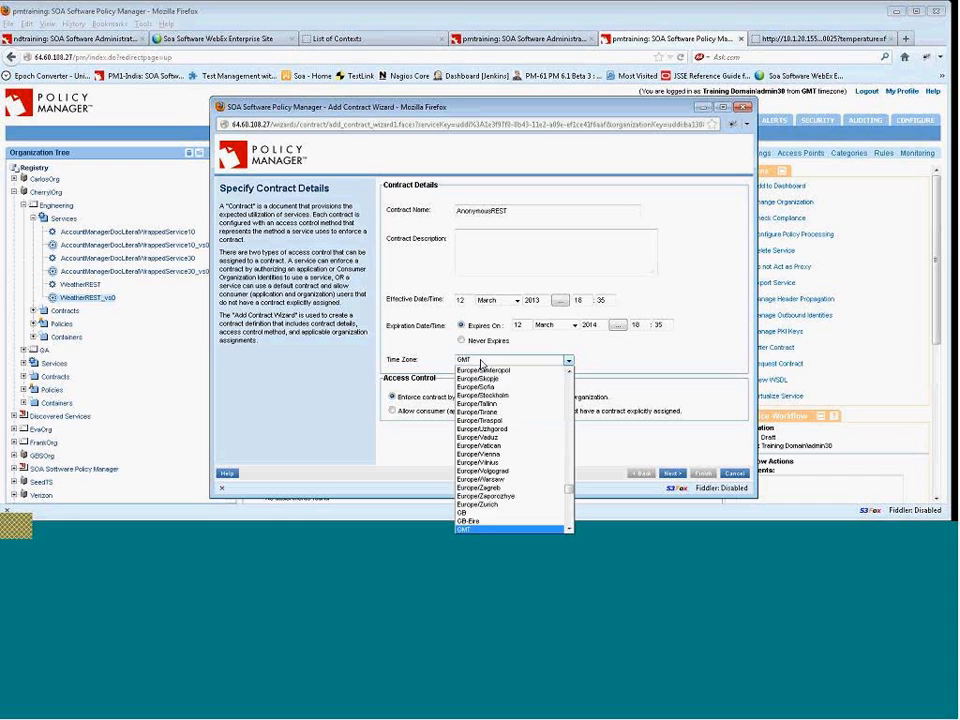
{"action": "left_click_drag", "start_coordinate": [571, 490], "coordinate": [568, 360]}
{"action": "scroll", "coordinate": [557, 403], "scroll_direction": "down", "scroll_amount": 20}
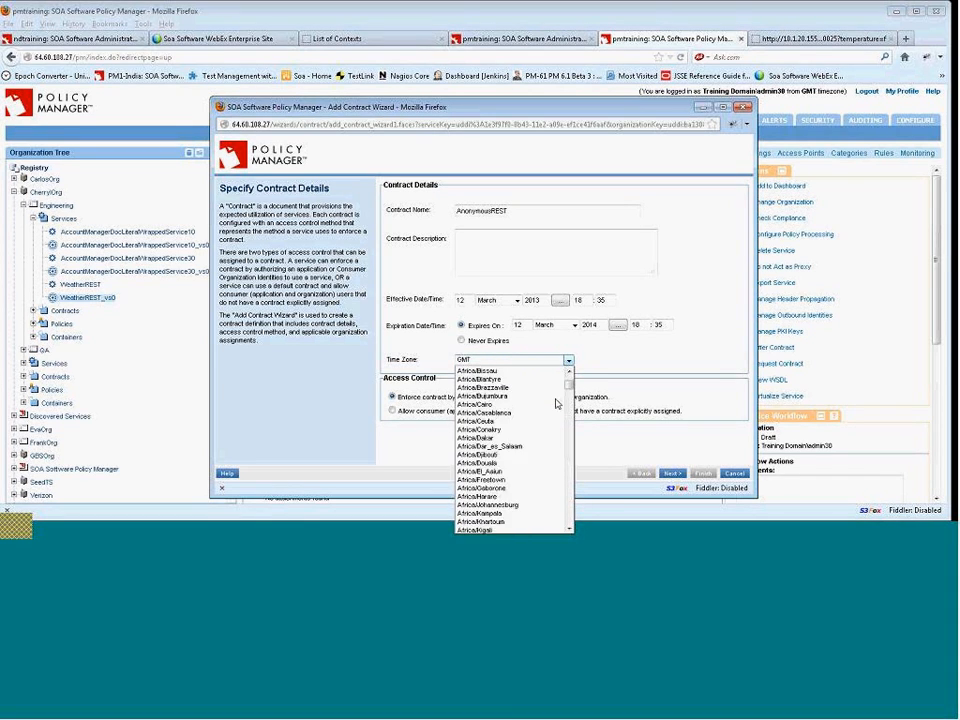
{"action": "scroll", "coordinate": [557, 403], "scroll_direction": "up", "scroll_amount": 5}
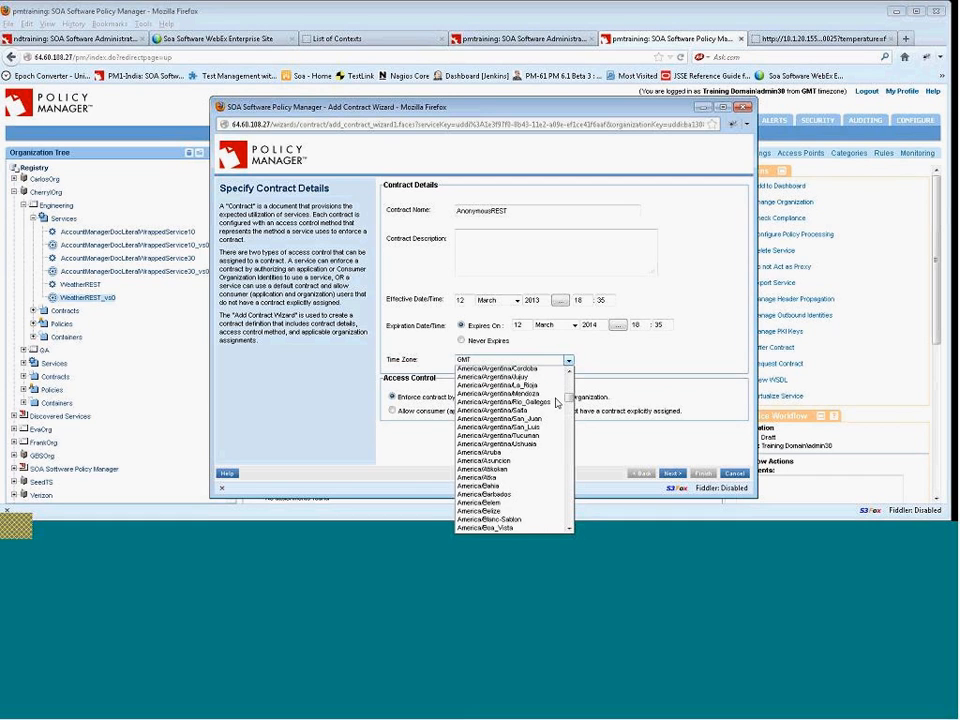
{"action": "scroll", "coordinate": [557, 403], "scroll_direction": "up", "scroll_amount": 4}
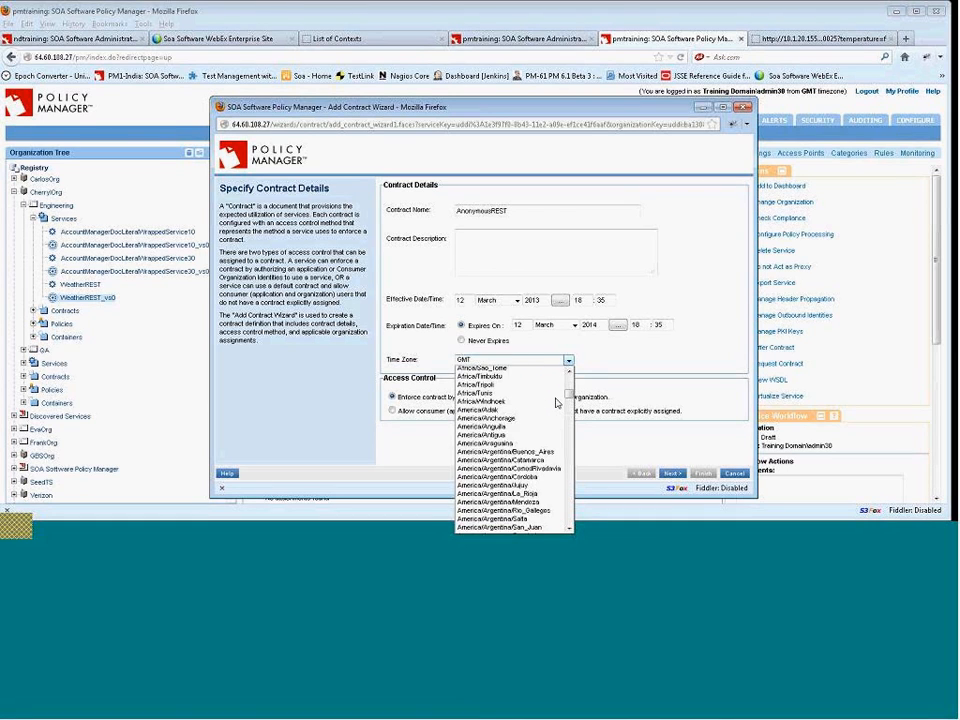
{"action": "scroll", "coordinate": [557, 403], "scroll_direction": "down", "scroll_amount": 8}
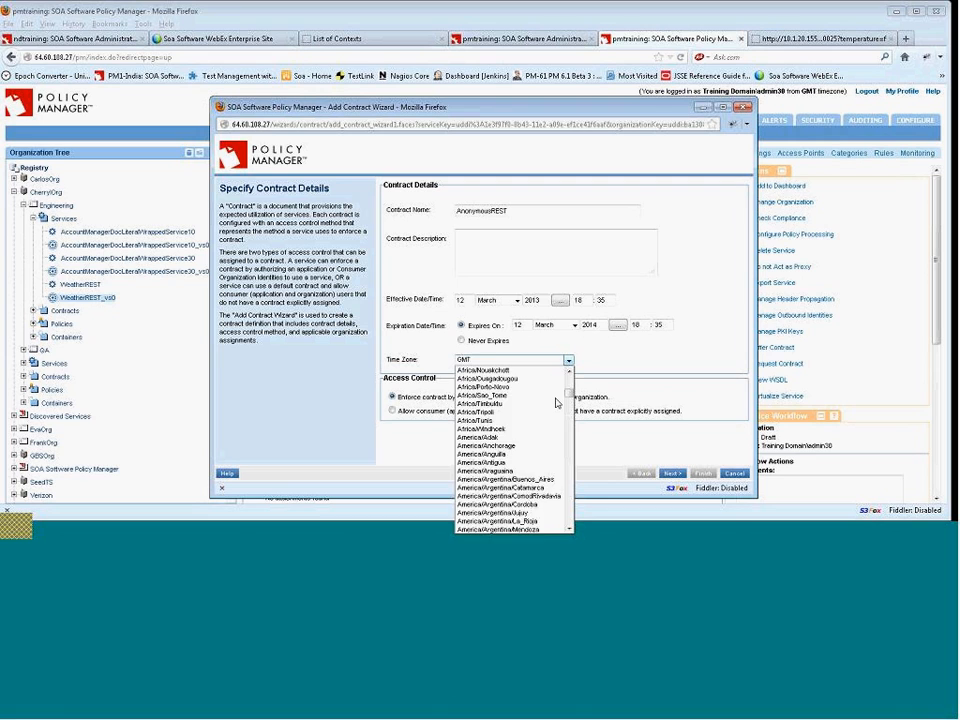
{"action": "scroll", "coordinate": [557, 403], "scroll_direction": "down", "scroll_amount": 6}
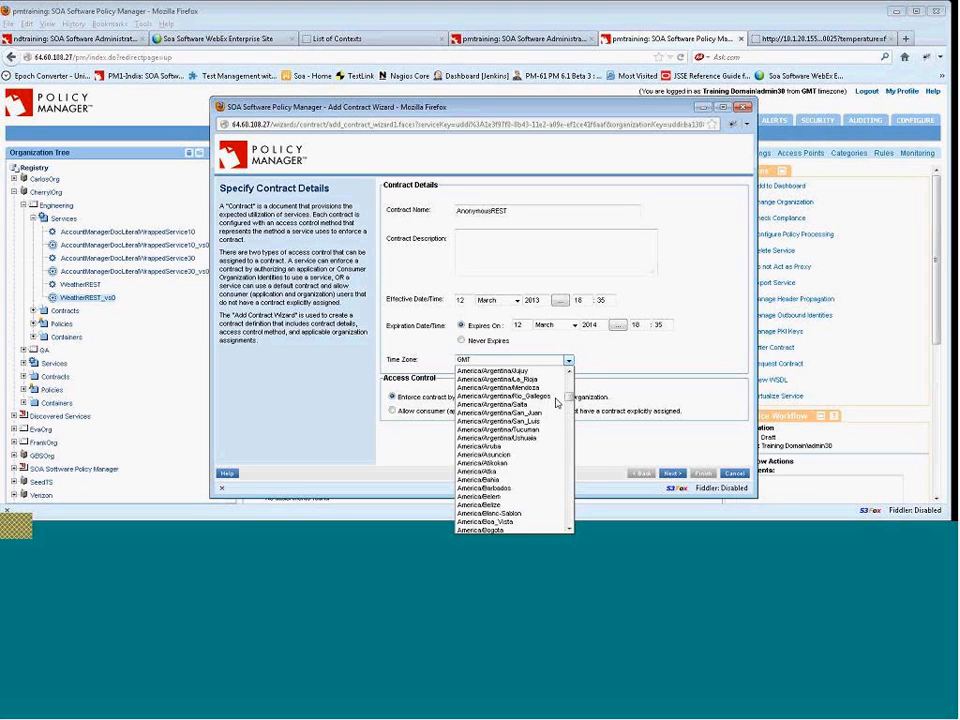
{"action": "scroll", "coordinate": [557, 403], "scroll_direction": "down", "scroll_amount": 10}
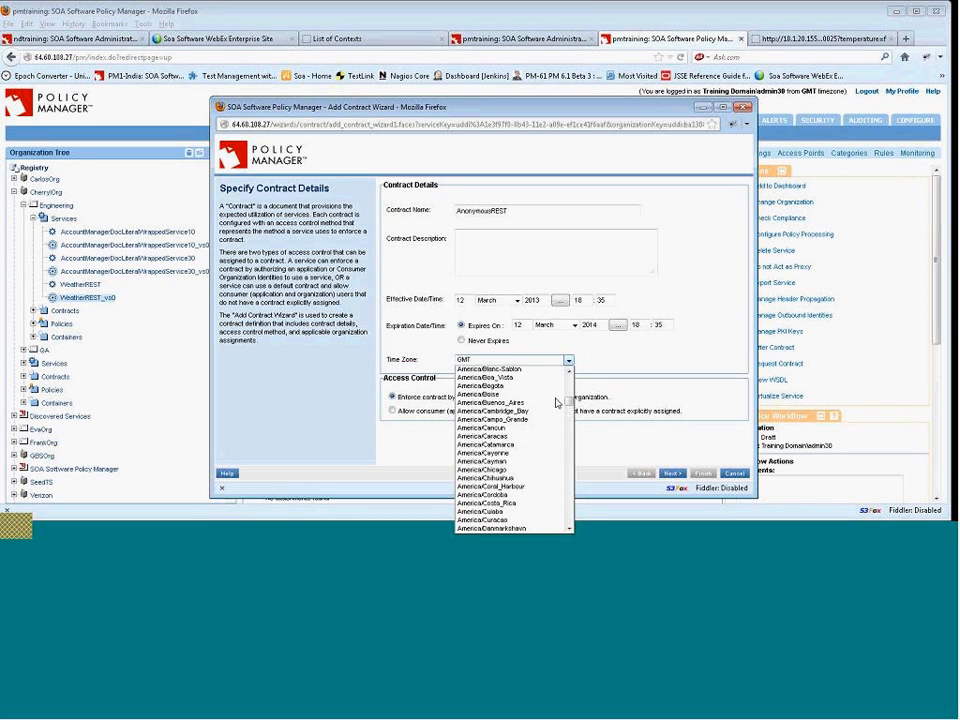
{"action": "scroll", "coordinate": [557, 403], "scroll_direction": "down", "scroll_amount": 3}
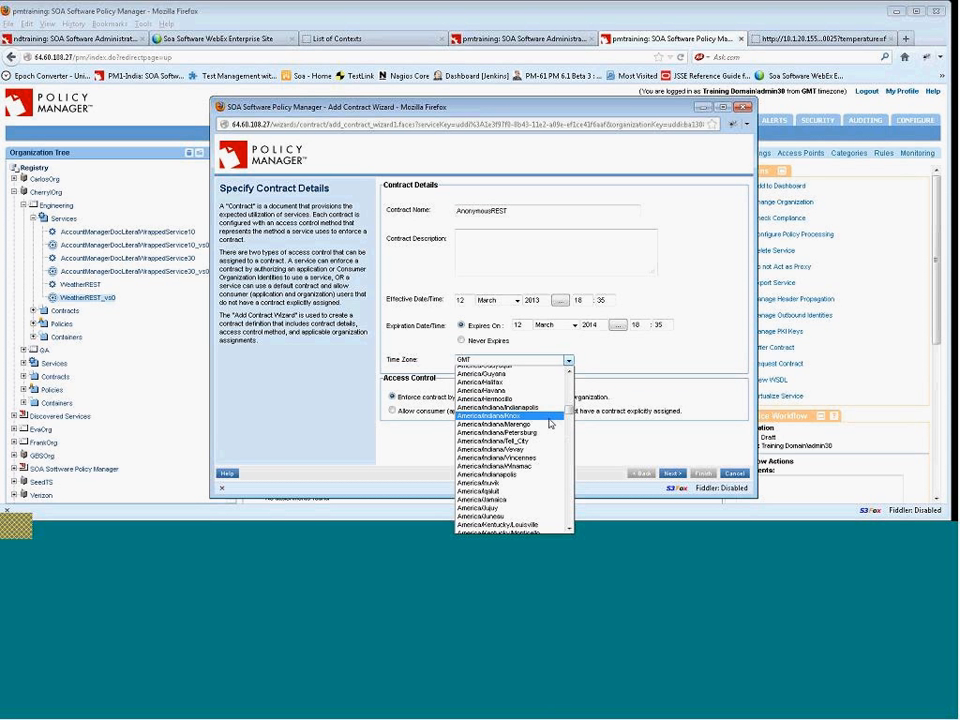
{"action": "scroll", "coordinate": [549, 423], "scroll_direction": "down", "scroll_amount": 6}
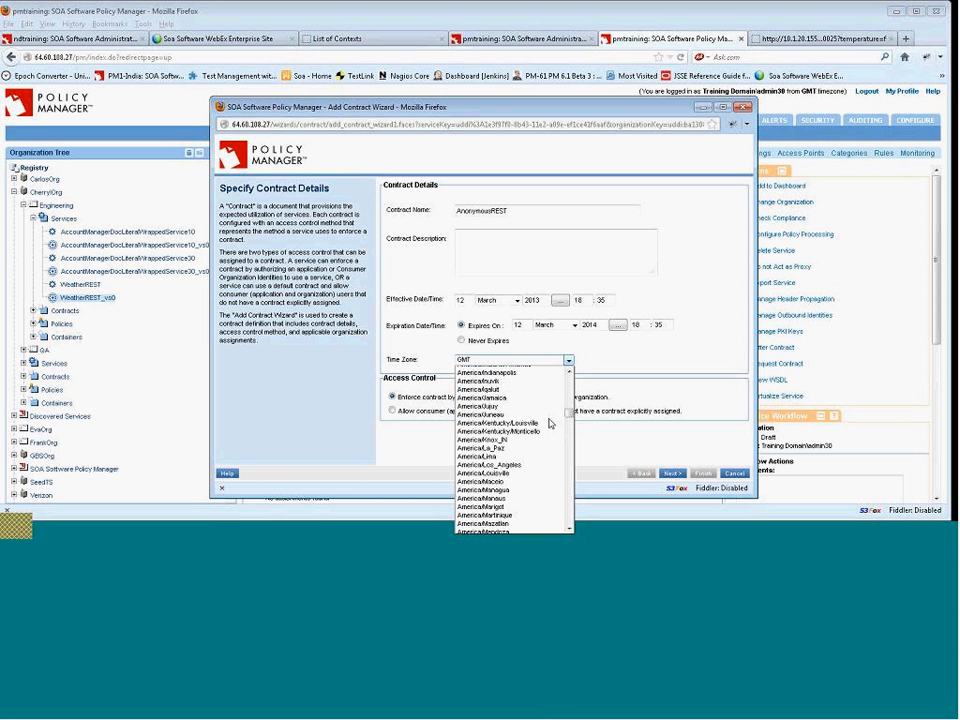
{"action": "left_click", "coordinate": [534, 430]}
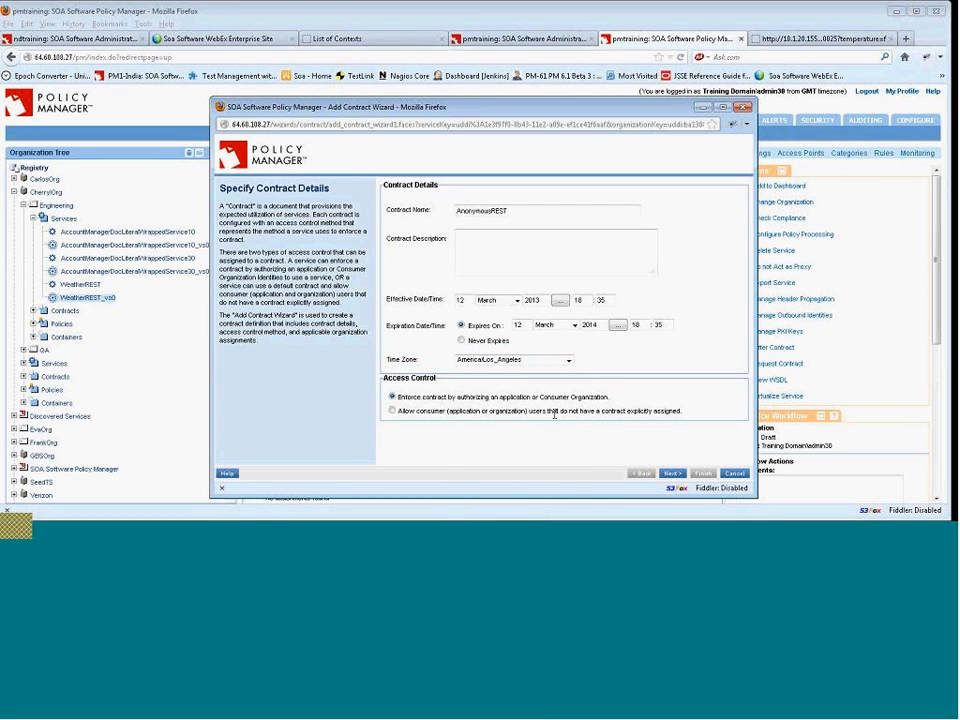
Allow consumers without an explicitly assigned contract, finish the contract wizard and close the summary.
{"action": "left_click", "coordinate": [394, 416]}
{"action": "left_click", "coordinate": [672, 474]}
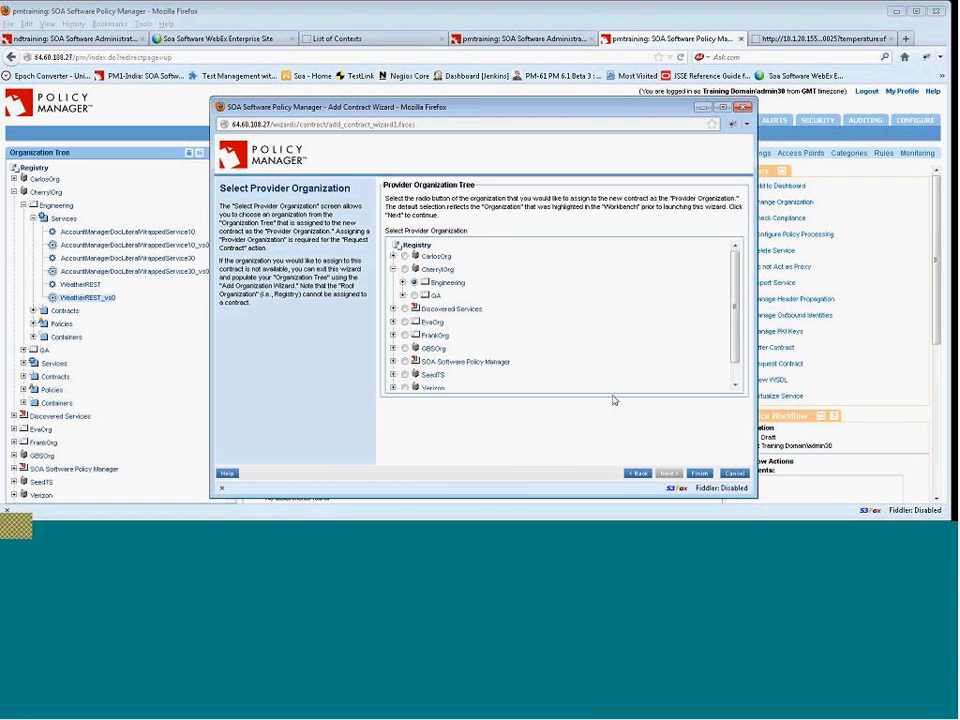
{"action": "left_click", "coordinate": [702, 476]}
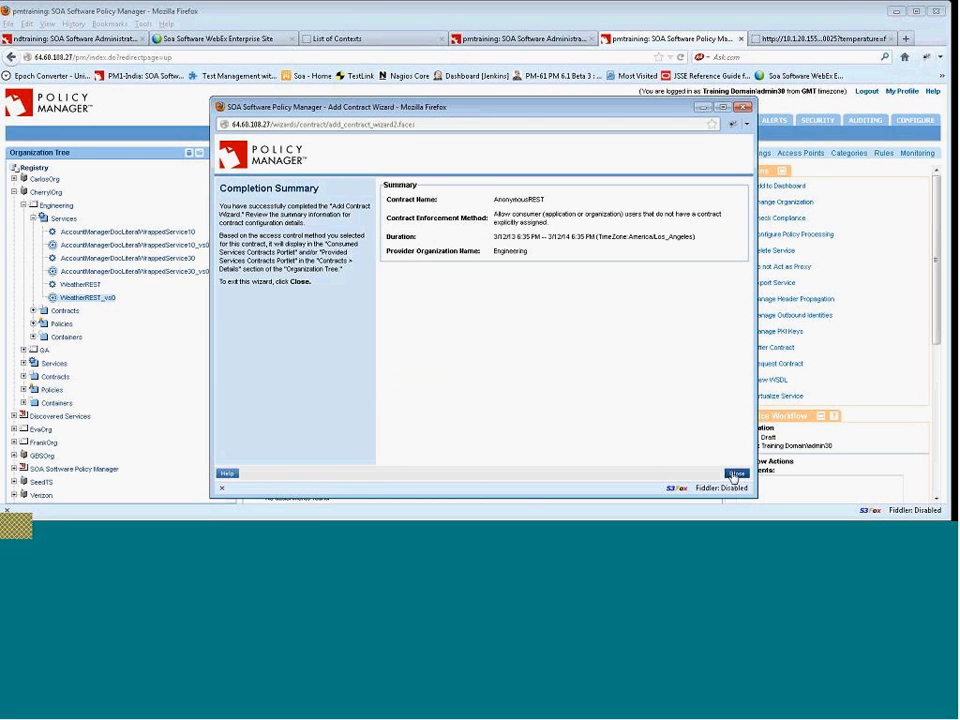
{"action": "left_click", "coordinate": [733, 475]}
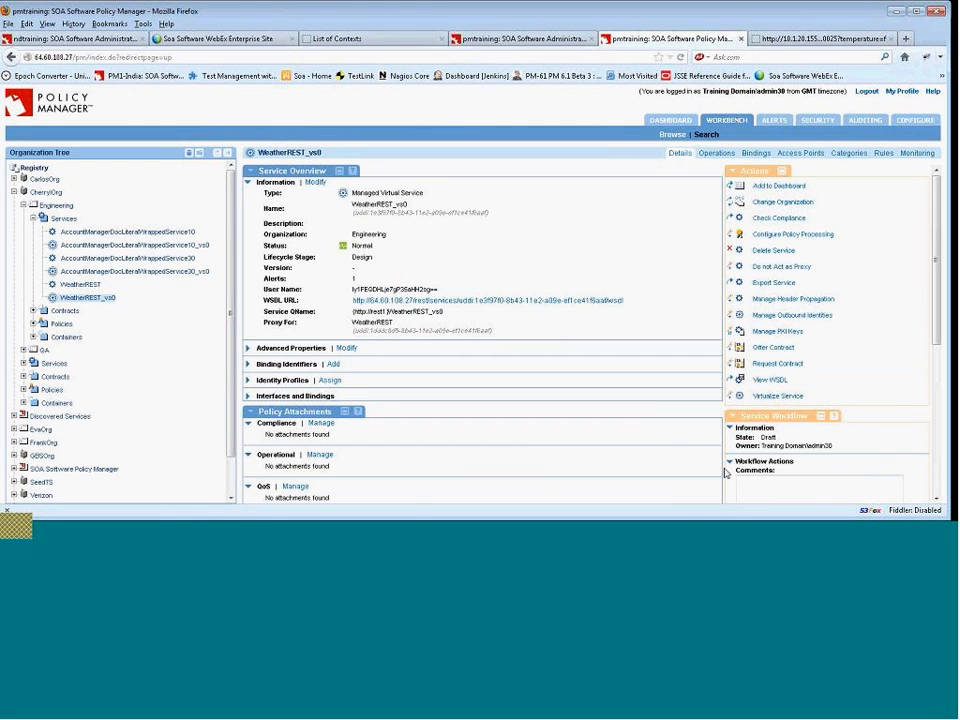
{"action": "scroll", "coordinate": [666, 441], "scroll_direction": "down", "scroll_amount": 2}
{"action": "scroll", "coordinate": [535, 410], "scroll_direction": "down", "scroll_amount": 1}
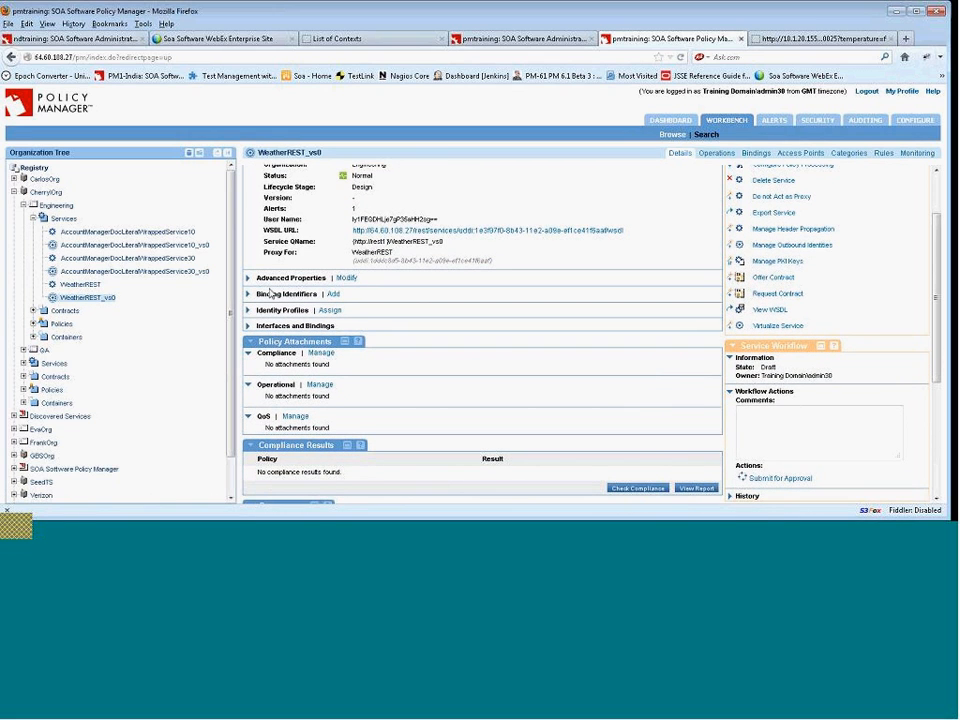
{"action": "left_click_drag", "start_coordinate": [228, 266], "coordinate": [227, 269]}
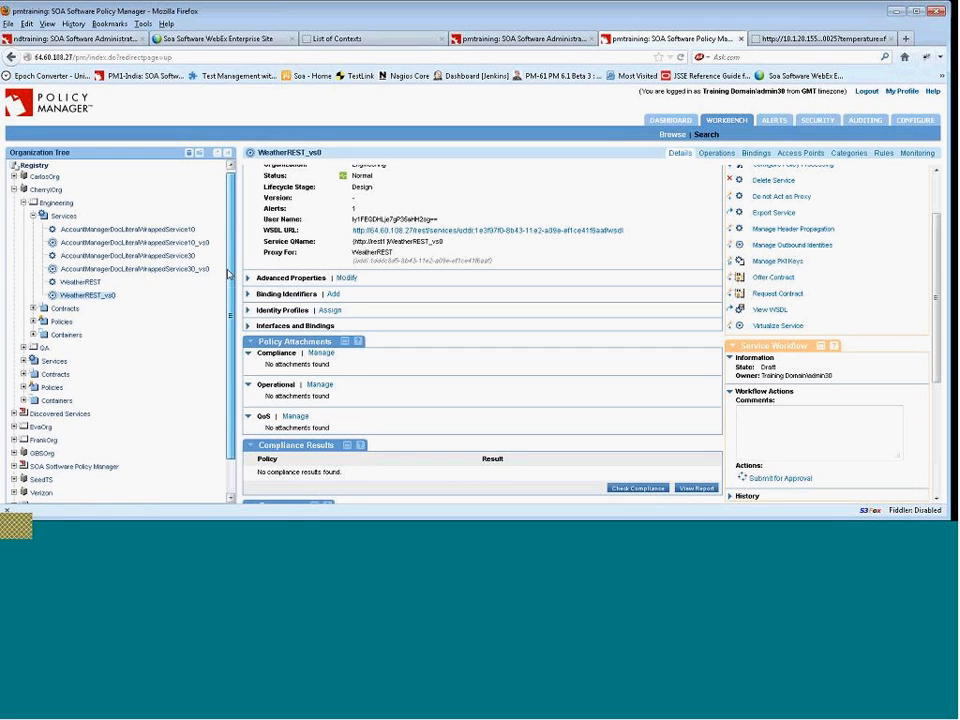
Open the draft AnonymousREST contract under Engineering's provided contracts and activate it.
{"action": "scroll", "coordinate": [142, 314], "scroll_direction": "down", "scroll_amount": 1}
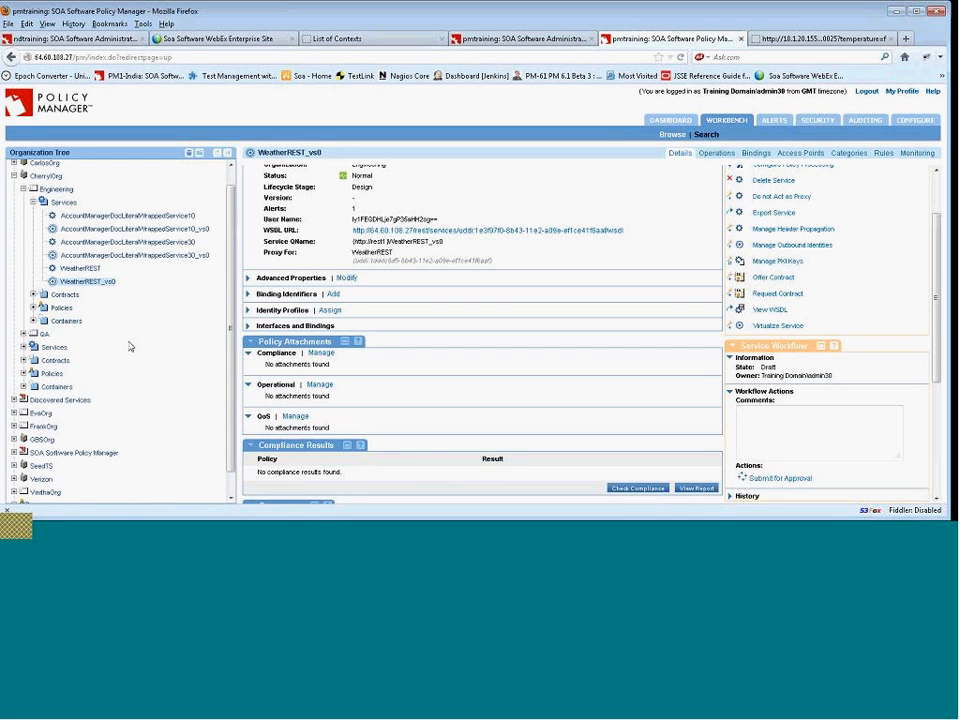
{"action": "left_click", "coordinate": [33, 294]}
{"action": "left_click", "coordinate": [75, 321]}
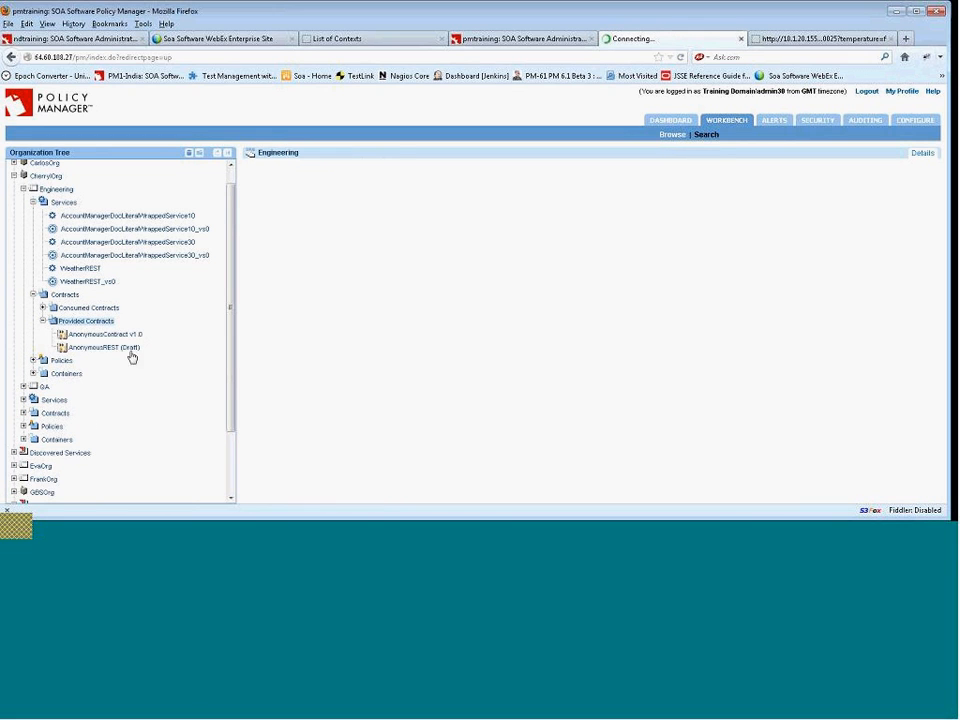
{"action": "left_click", "coordinate": [122, 349]}
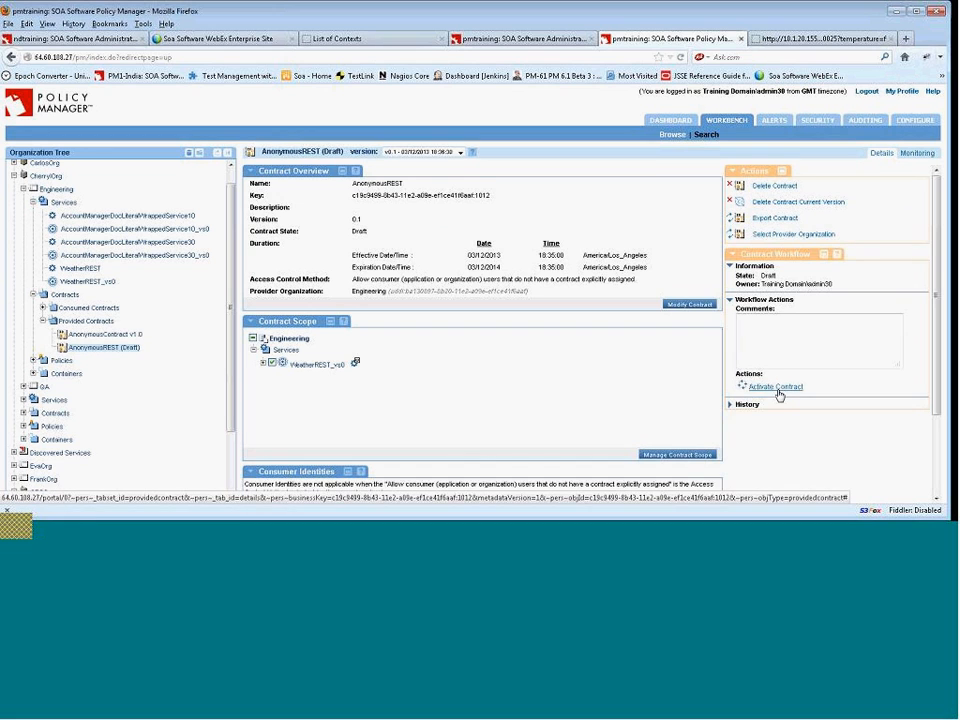
{"action": "left_click", "coordinate": [777, 388]}
{"action": "left_click", "coordinate": [460, 263]}
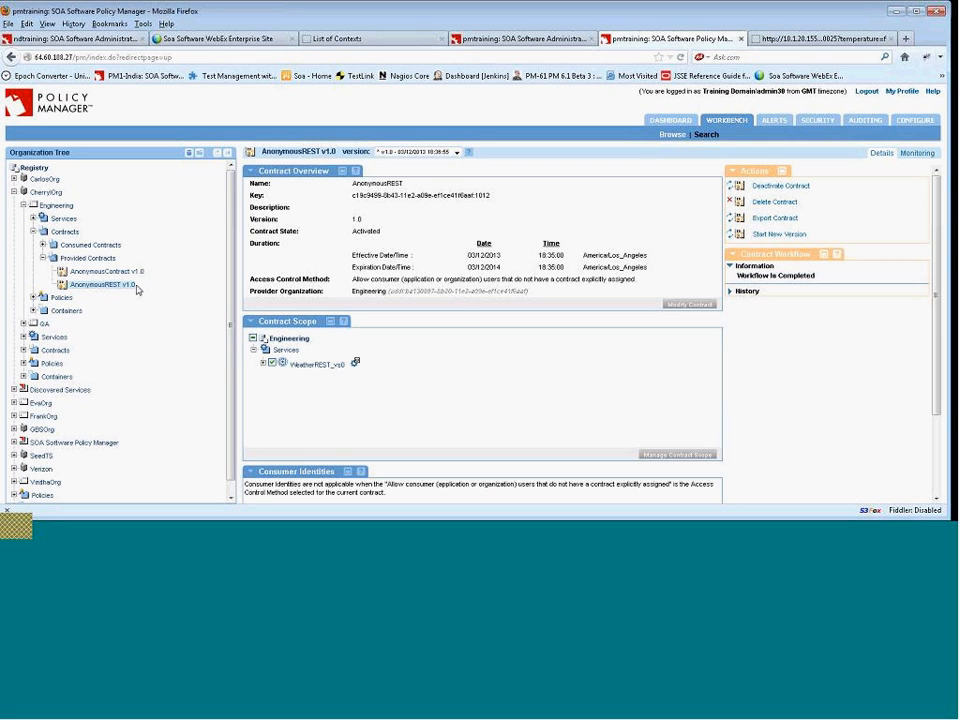
Expand WeatherREST_vs0 in the contract scope and review the activated contract's details.
{"action": "left_click", "coordinate": [263, 364]}
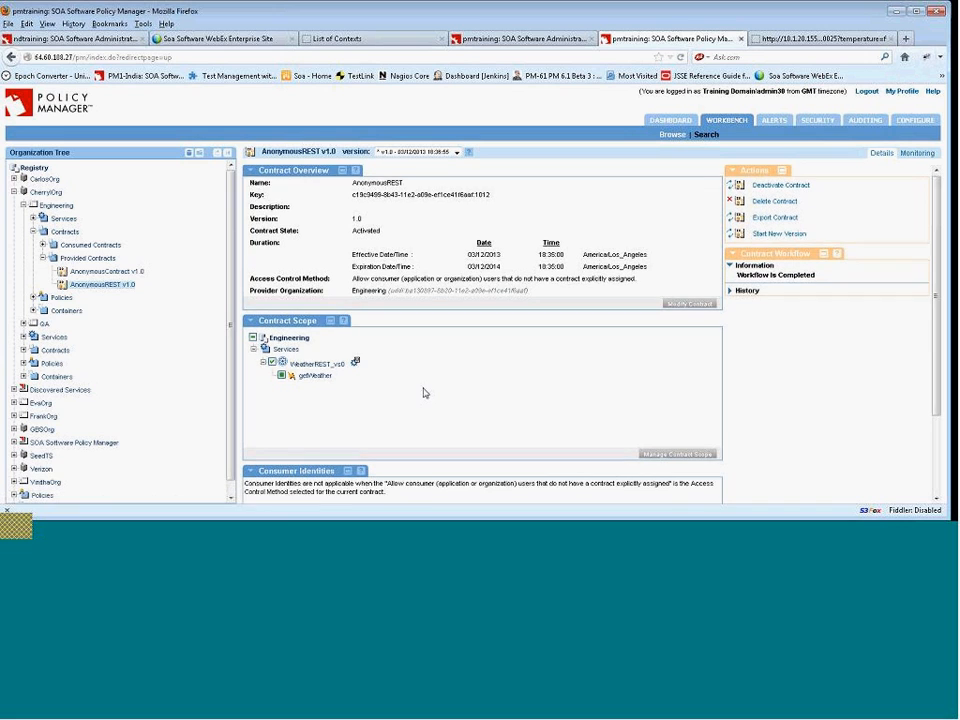
{"action": "scroll", "coordinate": [424, 392], "scroll_direction": "down", "scroll_amount": 1}
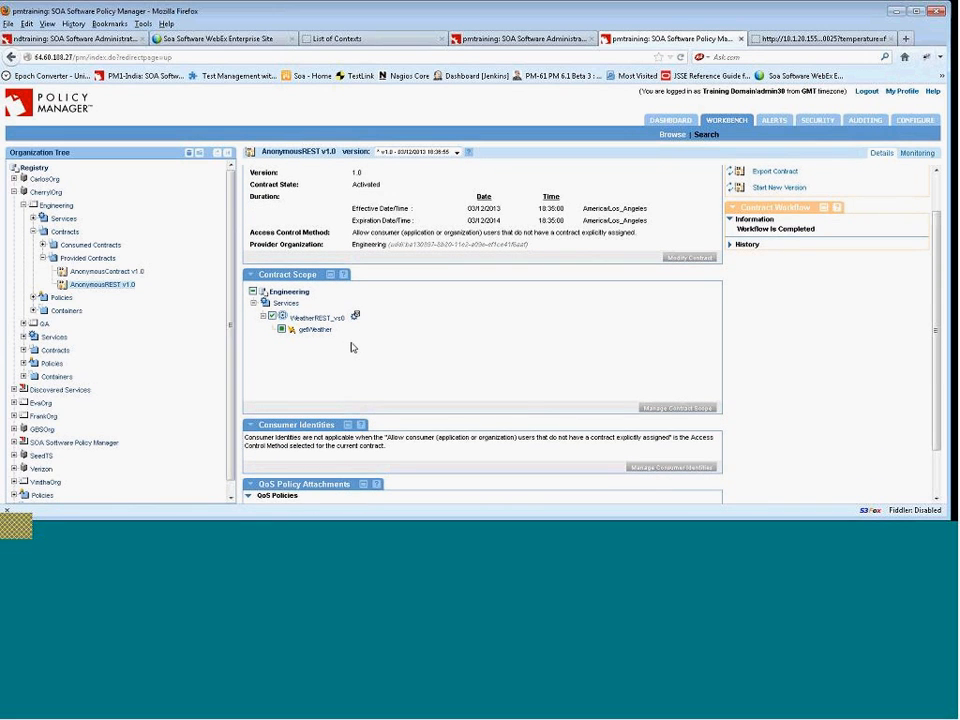
{"action": "scroll", "coordinate": [362, 351], "scroll_direction": "down", "scroll_amount": 1}
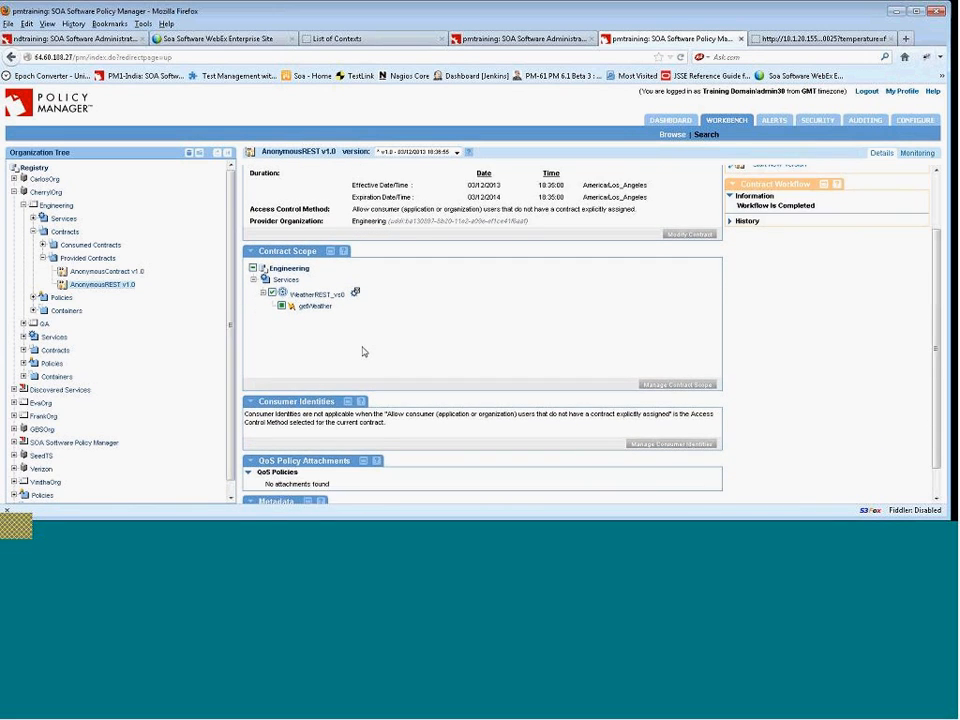
{"action": "scroll", "coordinate": [362, 351], "scroll_direction": "up", "scroll_amount": 1}
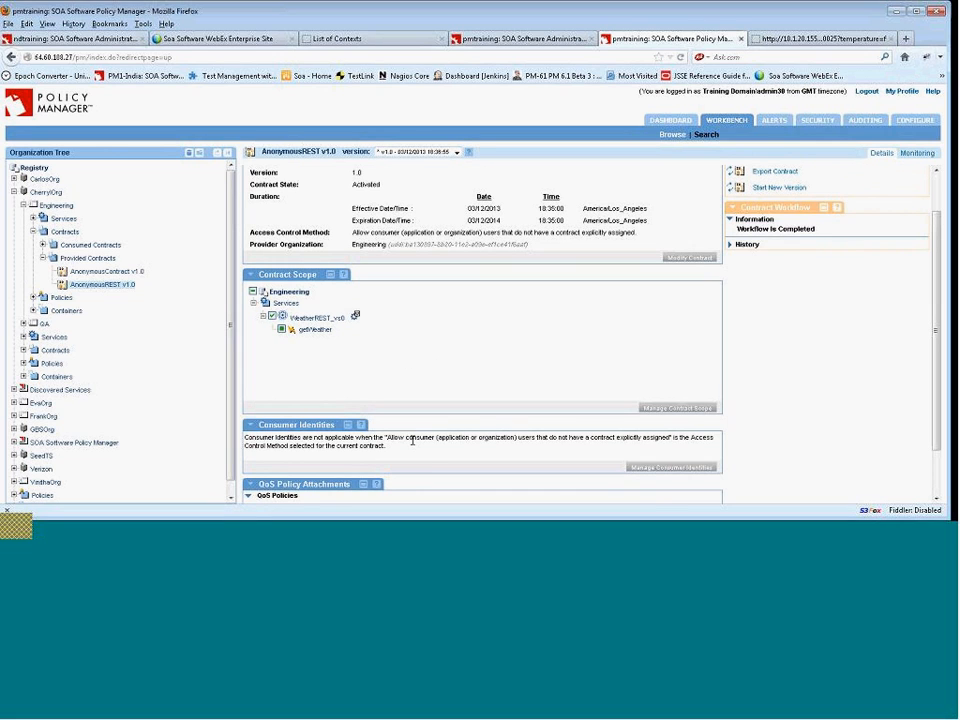
Switch to the Chrome window and reload the virtual WeatherREST endpoint.
{"action": "left_click", "coordinate": [437, 535]}
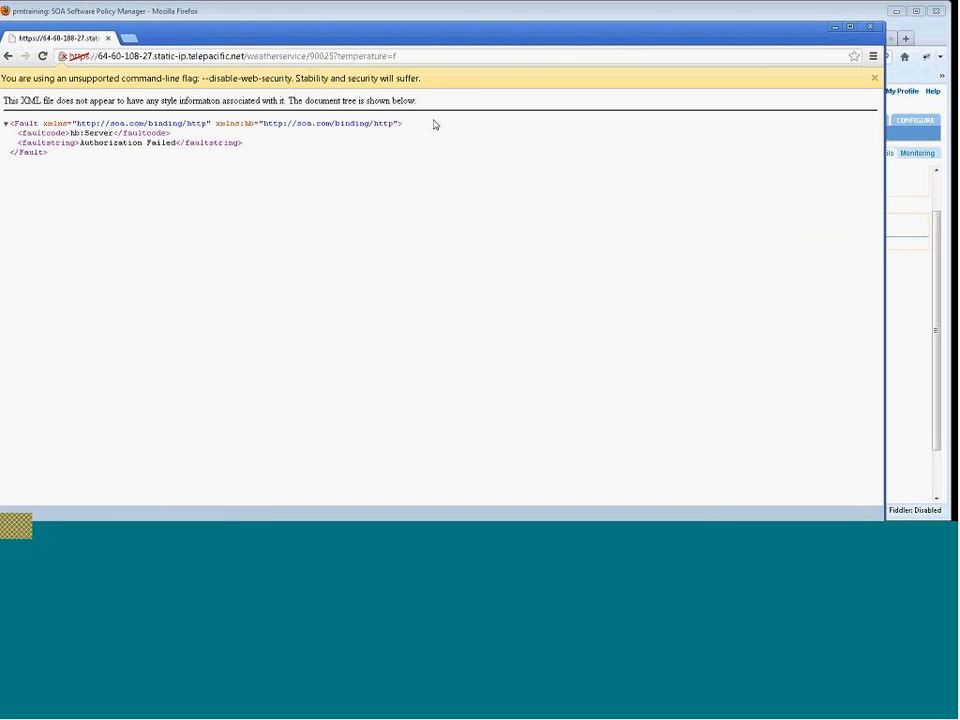
{"action": "left_click", "coordinate": [43, 57]}
{"action": "left_click", "coordinate": [43, 56]}
{"action": "left_click", "coordinate": [42, 57]}
Copy the endpoint URL from Chrome and open it in a new Firefox tab.
{"action": "left_click_drag", "start_coordinate": [440, 40], "coordinate": [562, 54]}
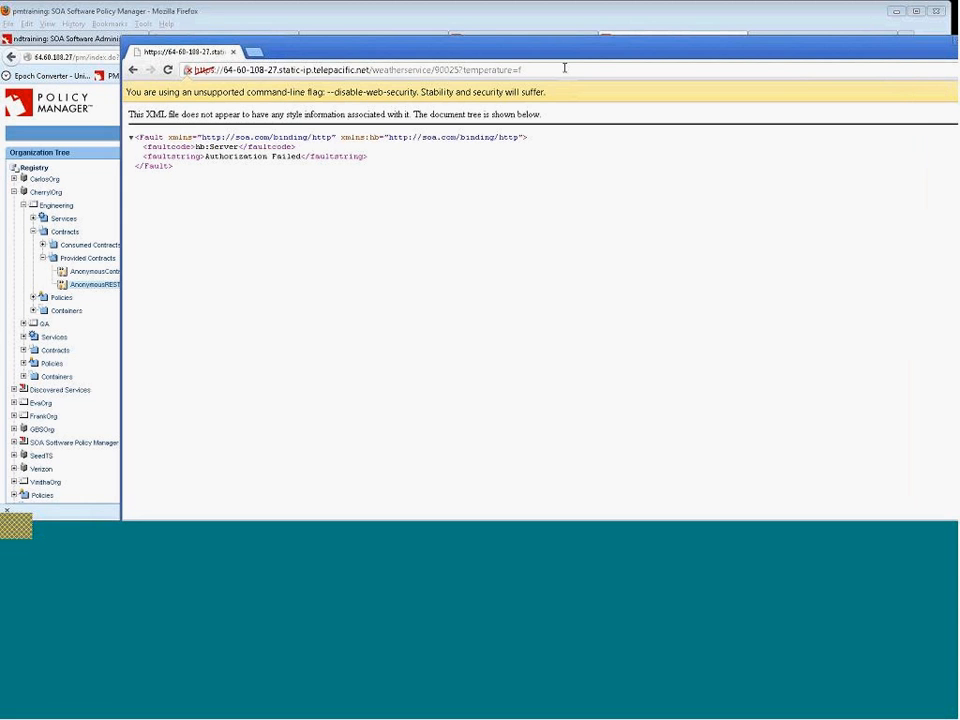
{"action": "left_click", "coordinate": [510, 70]}
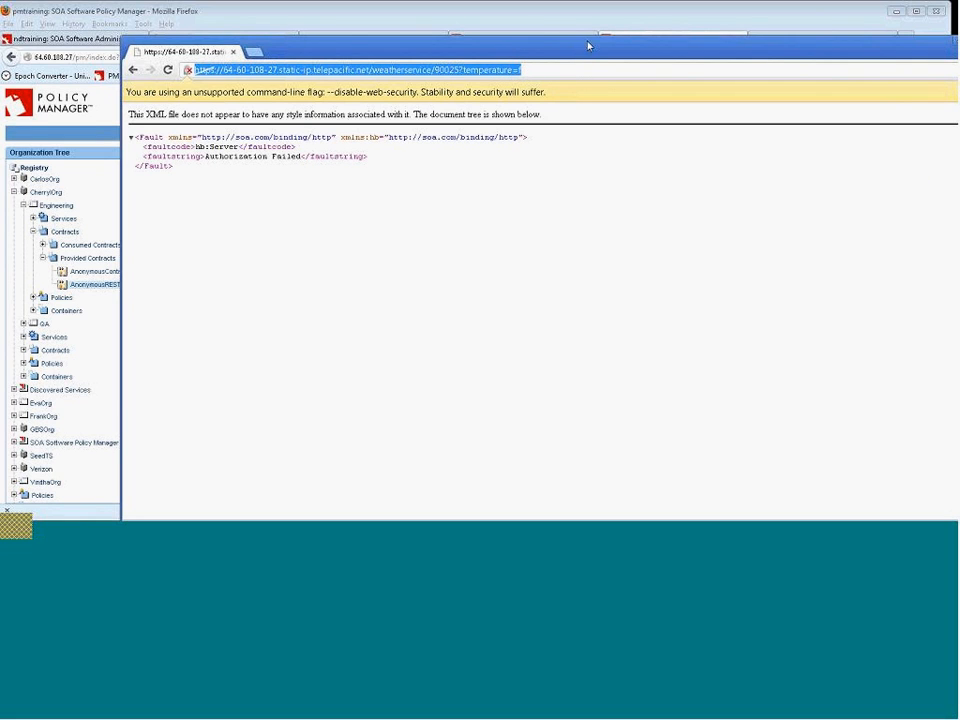
{"action": "left_click_drag", "start_coordinate": [536, 46], "coordinate": [484, 46]}
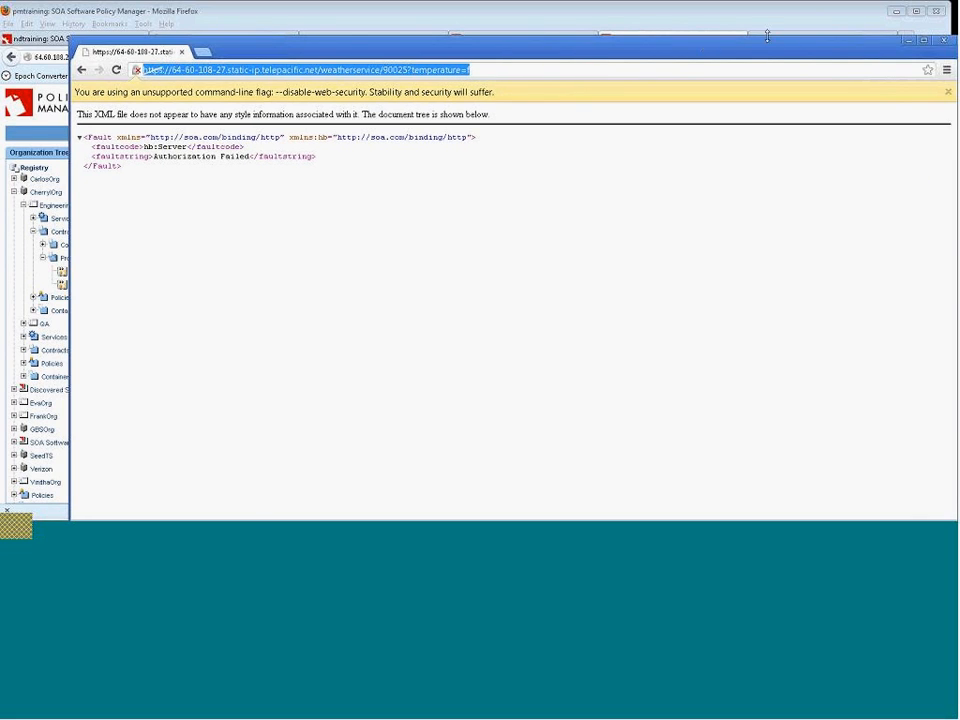
{"action": "left_click_drag", "start_coordinate": [720, 48], "coordinate": [700, 35]}
{"action": "left_click", "coordinate": [101, 59]}
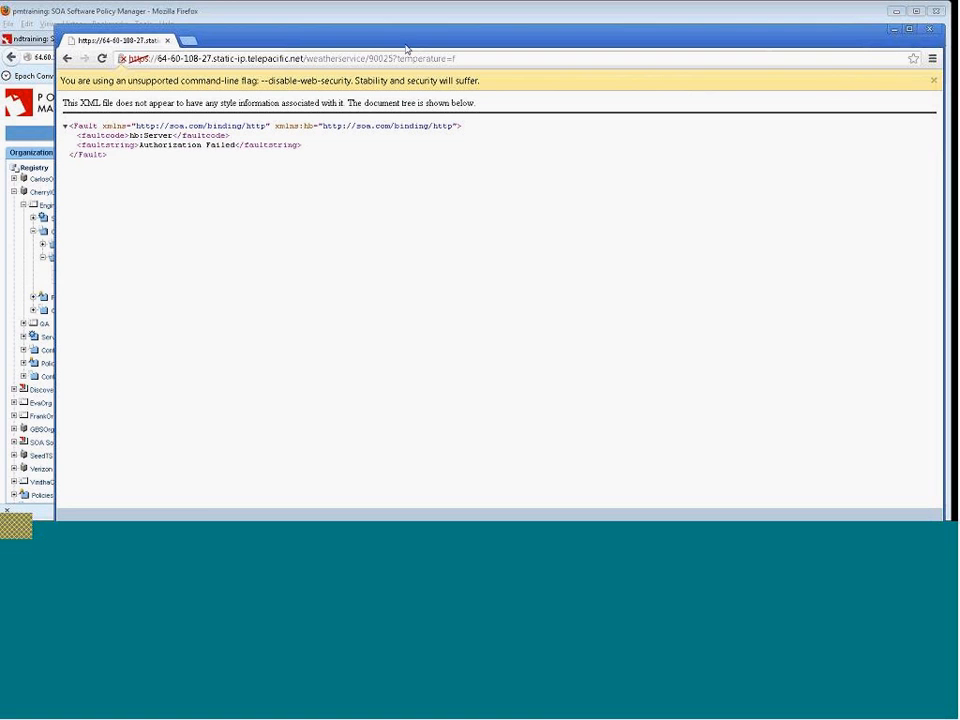
{"action": "left_click", "coordinate": [493, 59]}
{"action": "key", "text": "ctrl+c"}
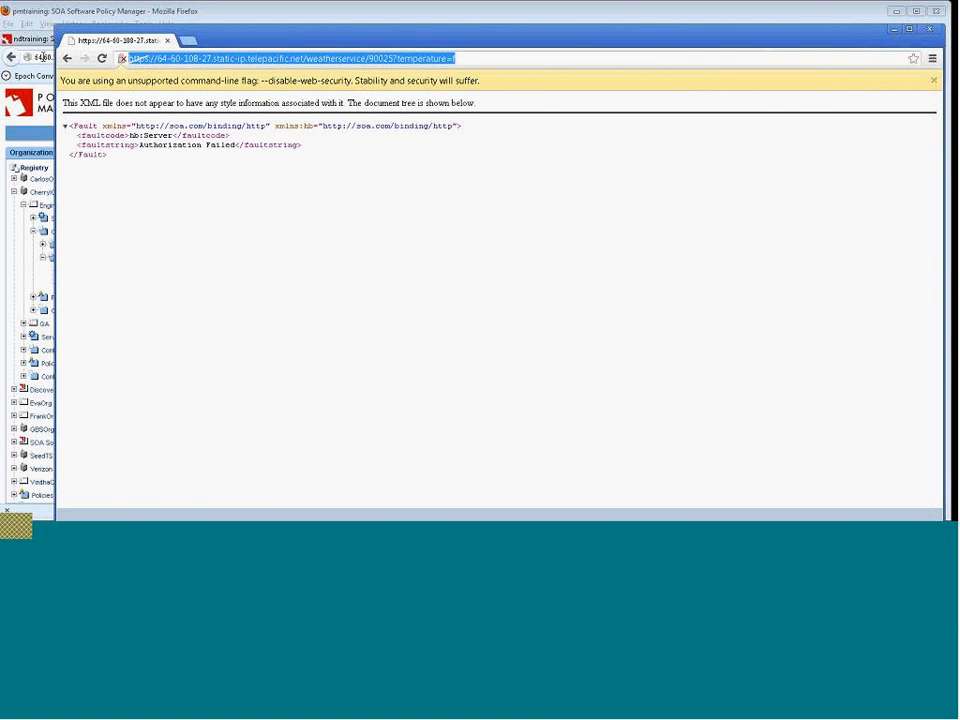
{"action": "left_click", "coordinate": [152, 12]}
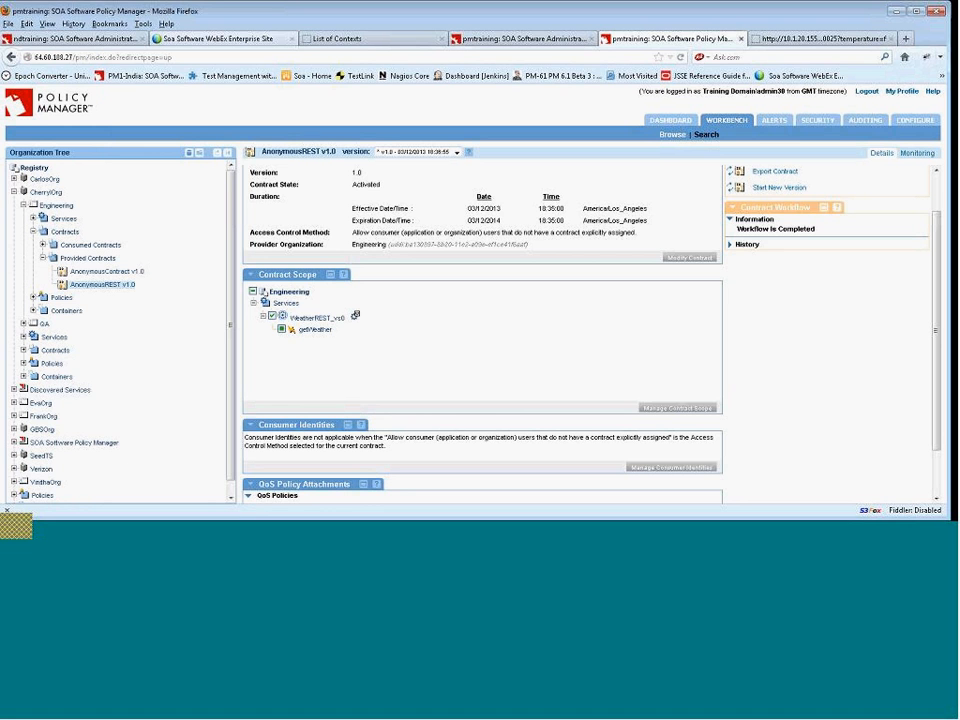
{"action": "left_click", "coordinate": [900, 40]}
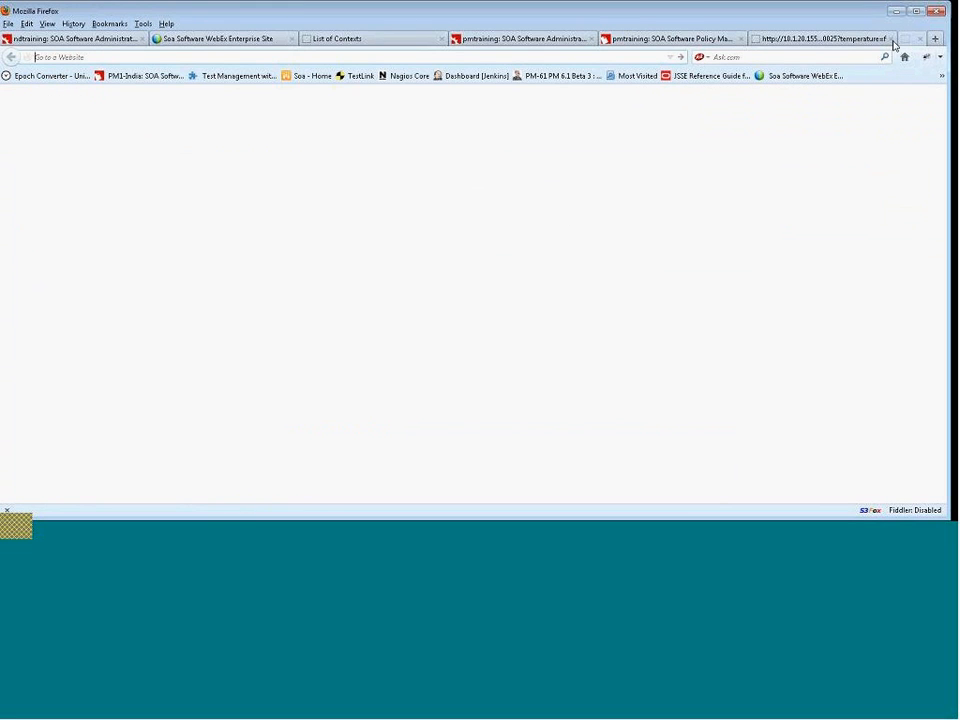
{"action": "key", "text": "ctrl+v"}
{"action": "key", "text": "Return"}
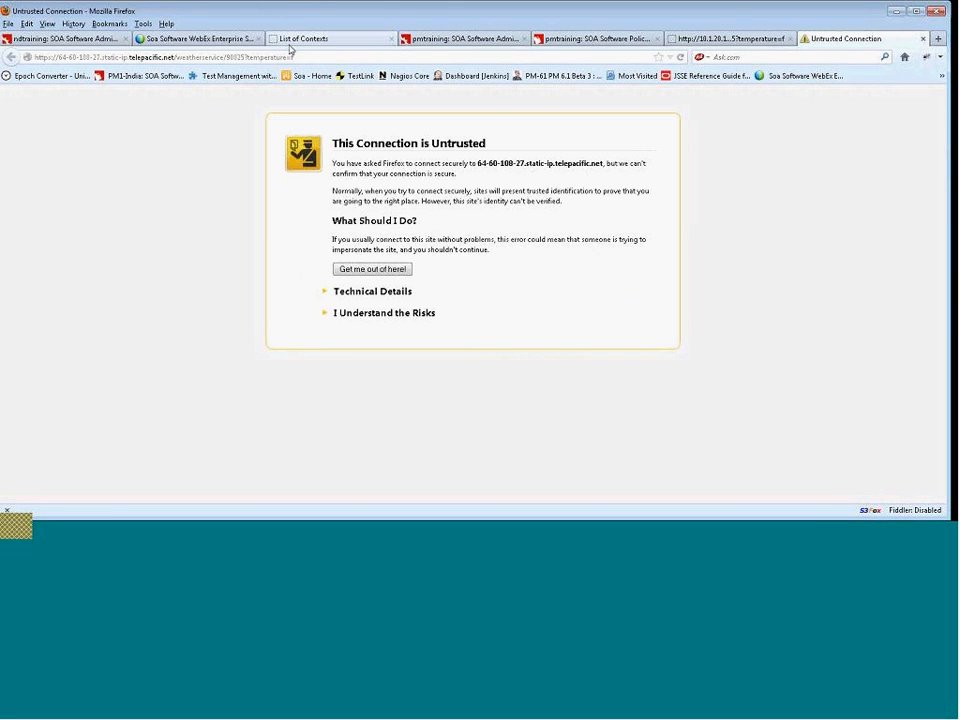
Add and confirm a permanent security exception for the endpoint's untrusted certificate.
{"action": "left_click", "coordinate": [397, 314]}
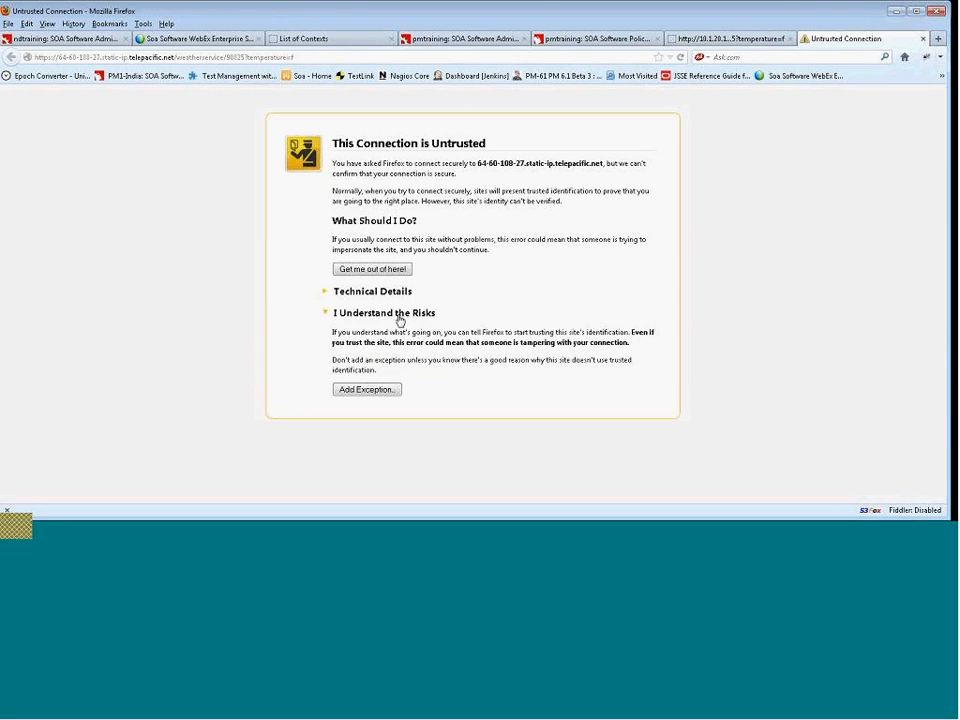
{"action": "left_click", "coordinate": [385, 391]}
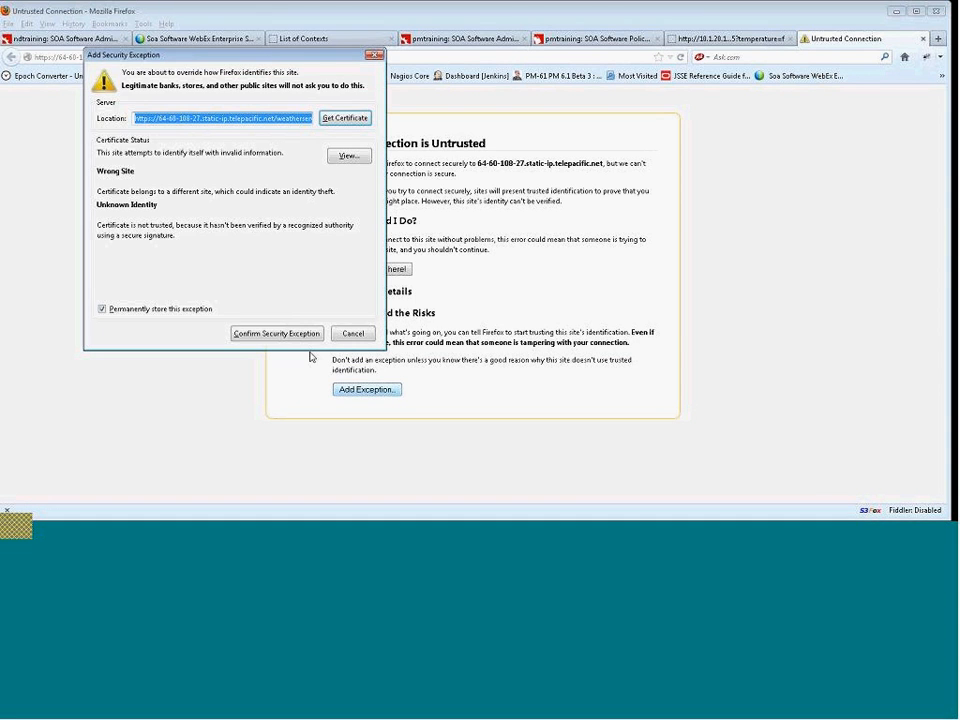
{"action": "left_click", "coordinate": [277, 334]}
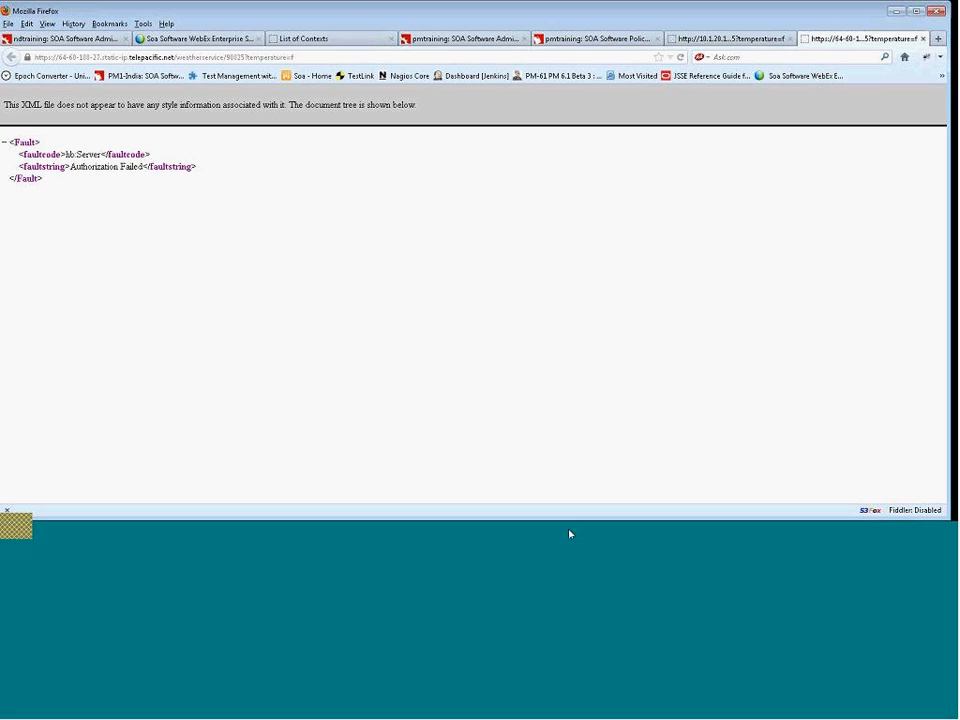
Return to Policy Manager and open the AnonymousREST v1.0 contract's monitoring logs.
{"action": "left_click", "coordinate": [409, 533]}
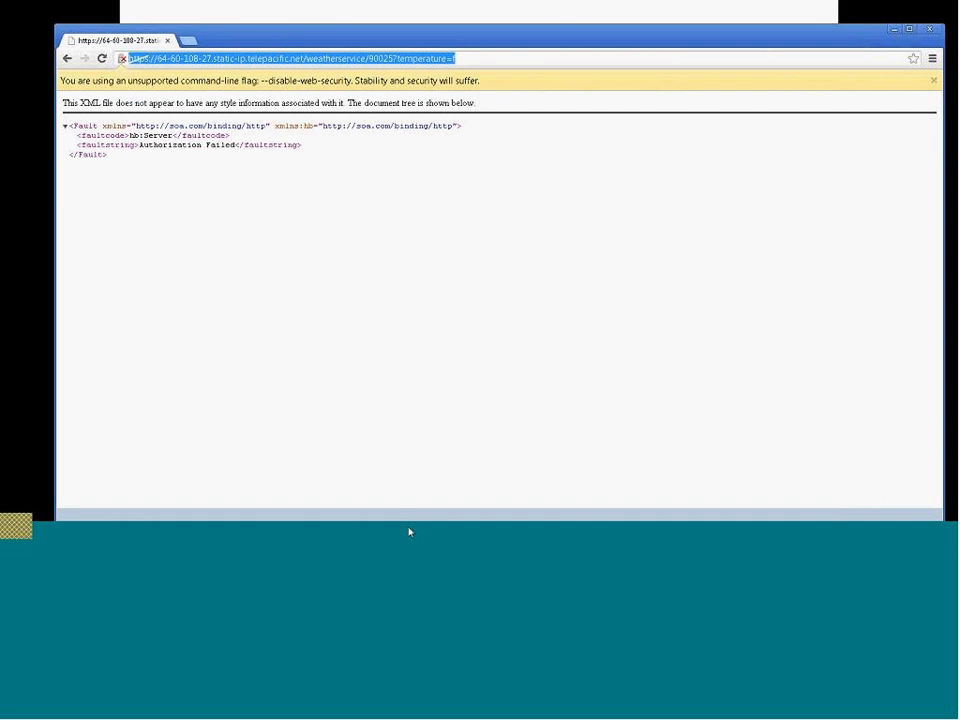
{"action": "left_click", "coordinate": [409, 533]}
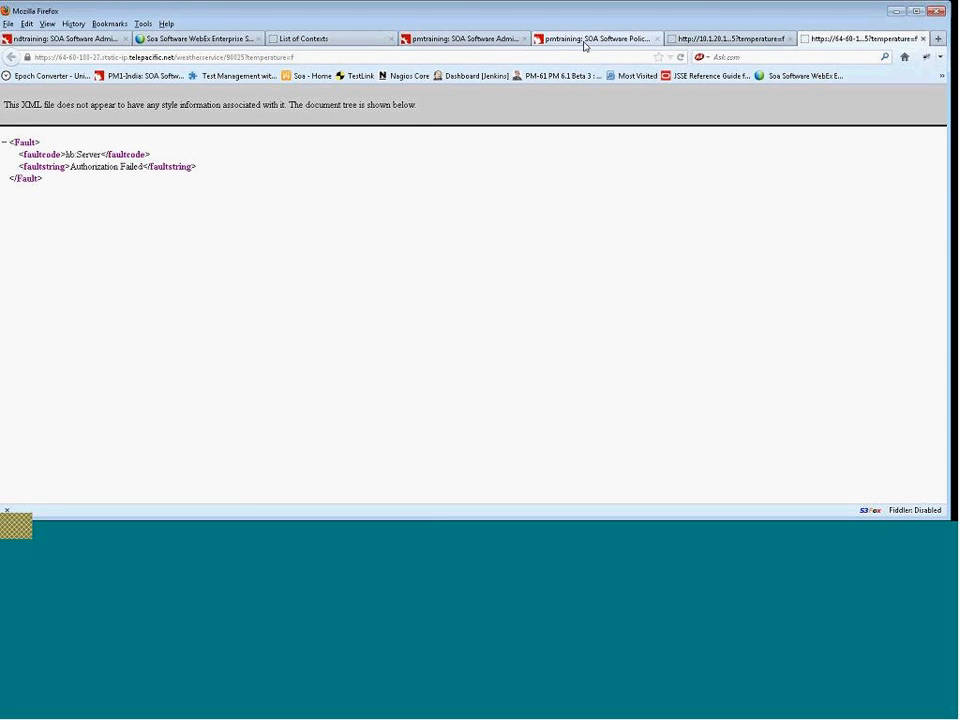
{"action": "left_click", "coordinate": [583, 40]}
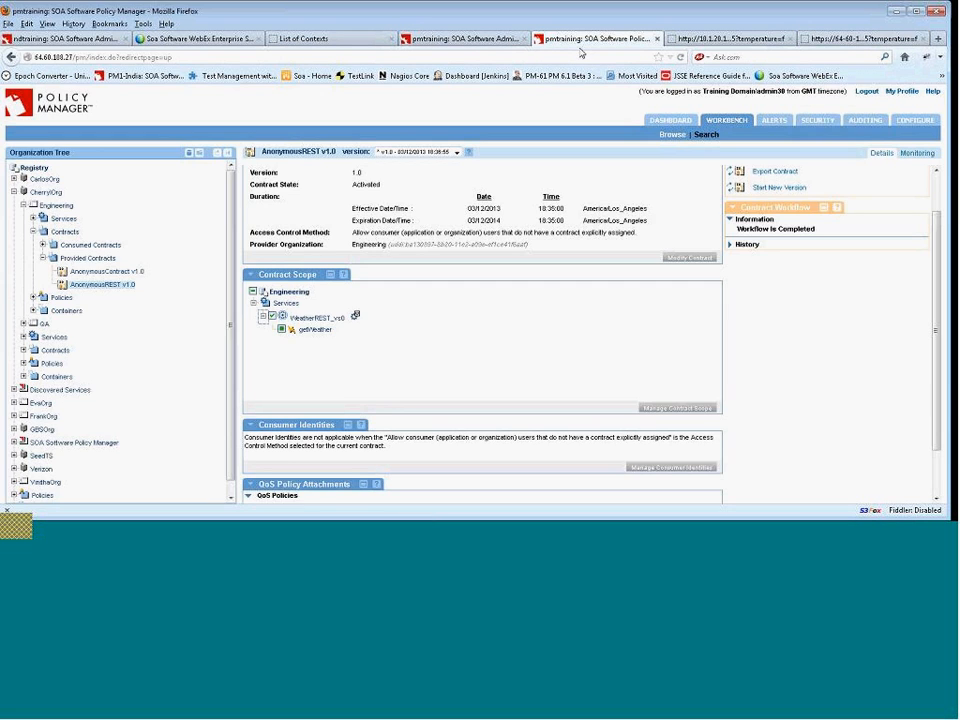
{"action": "left_click", "coordinate": [103, 286]}
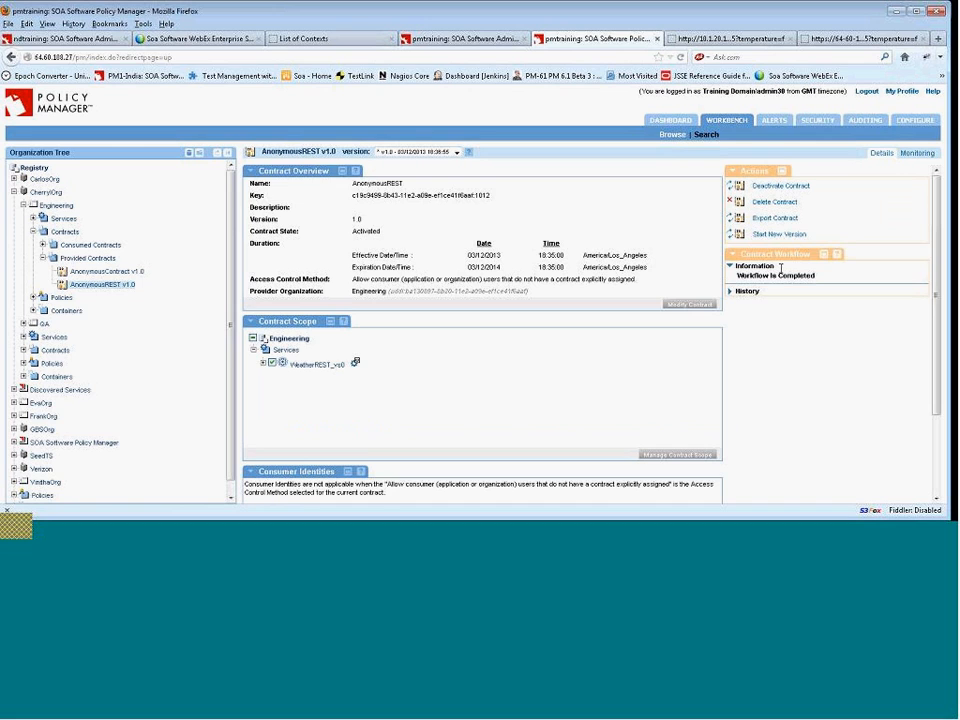
{"action": "left_click", "coordinate": [912, 154]}
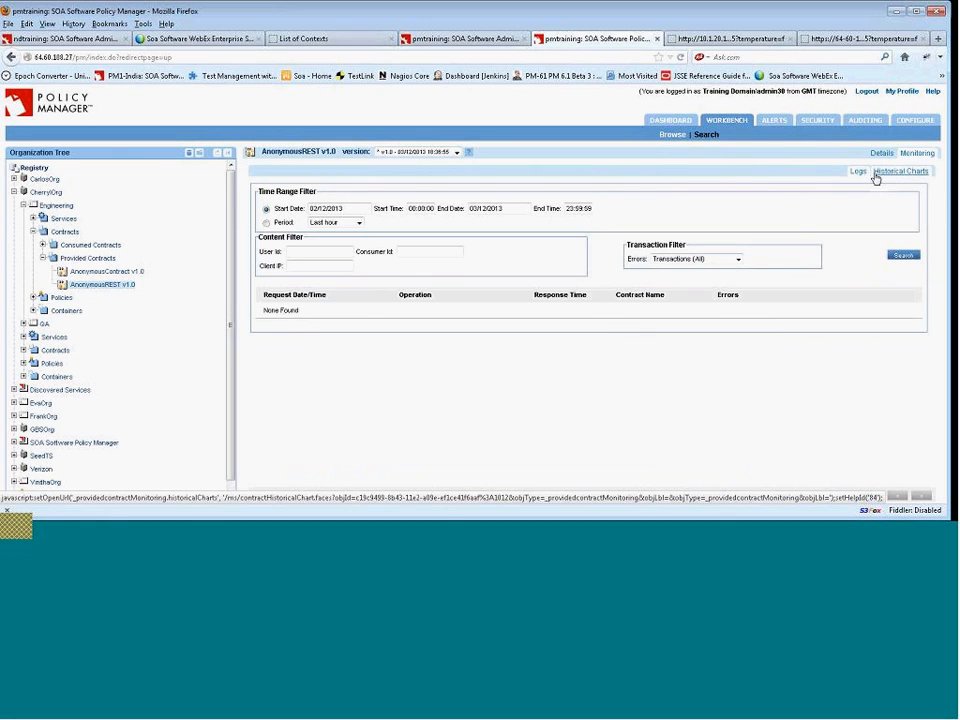
Open WeatherREST_vs0 to review its consumers, then return to the AnonymousREST contract details.
{"action": "left_click", "coordinate": [33, 219]}
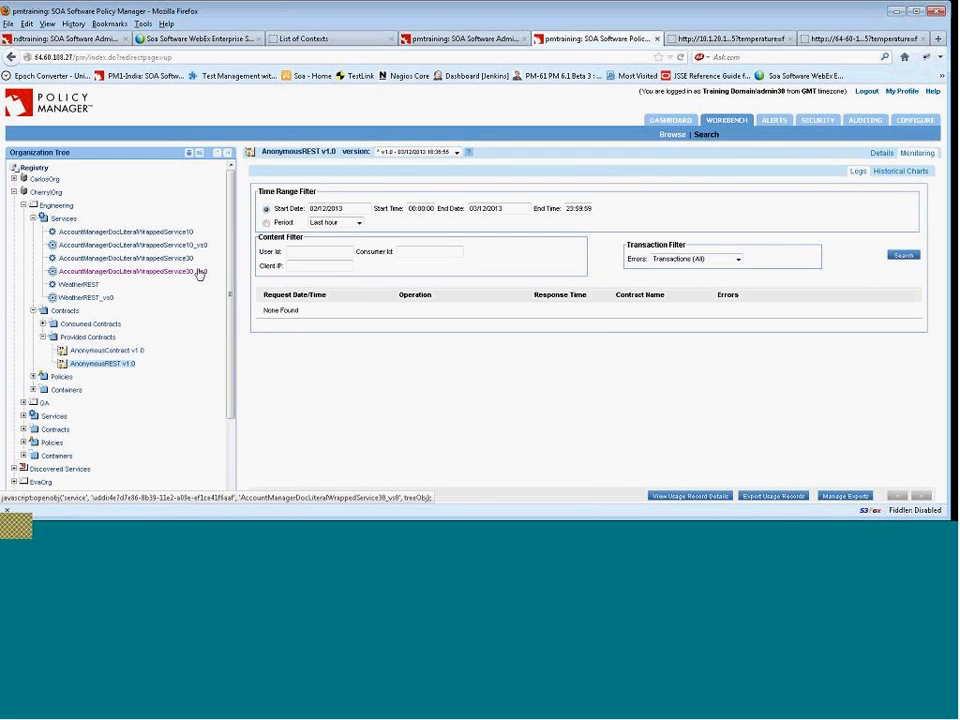
{"action": "left_click", "coordinate": [88, 298]}
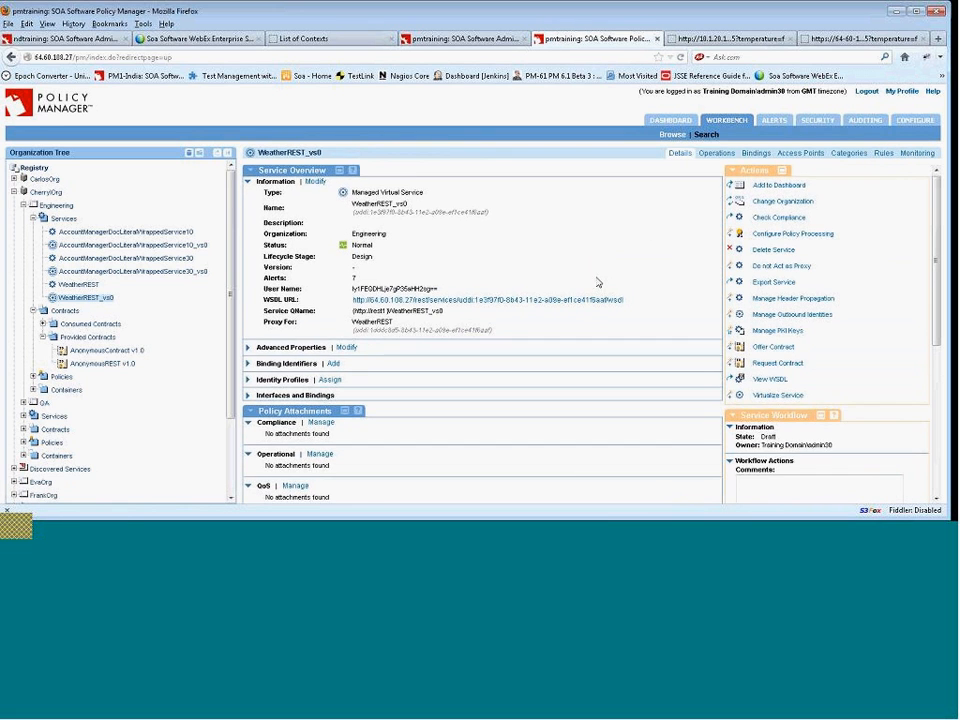
{"action": "scroll", "coordinate": [598, 283], "scroll_direction": "down", "scroll_amount": 2}
{"action": "scroll", "coordinate": [598, 283], "scroll_direction": "down", "scroll_amount": 5}
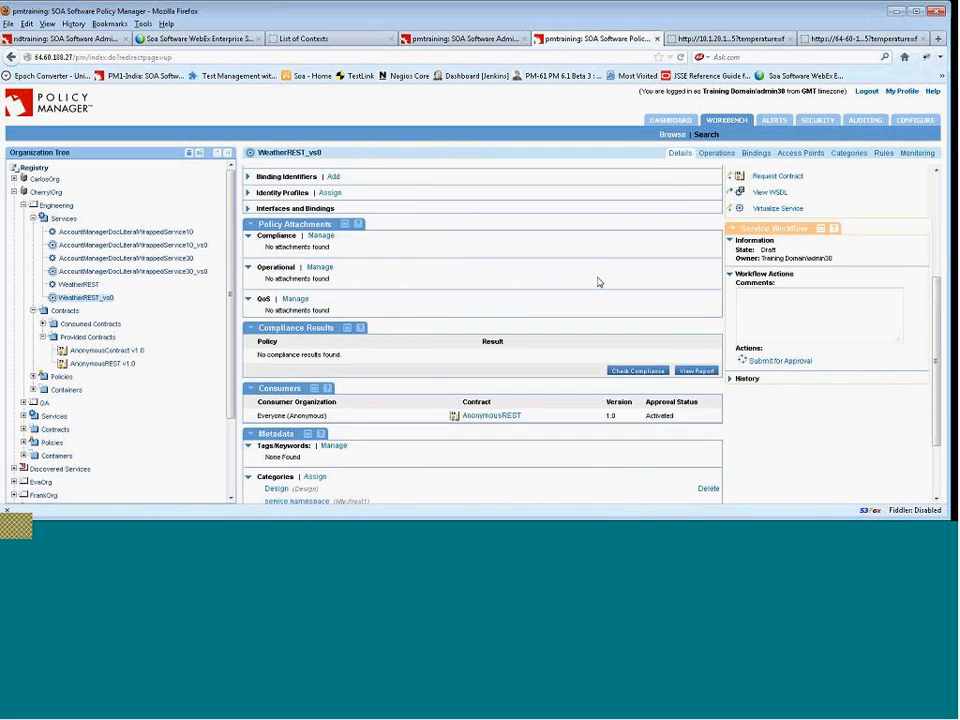
{"action": "left_click", "coordinate": [509, 372]}
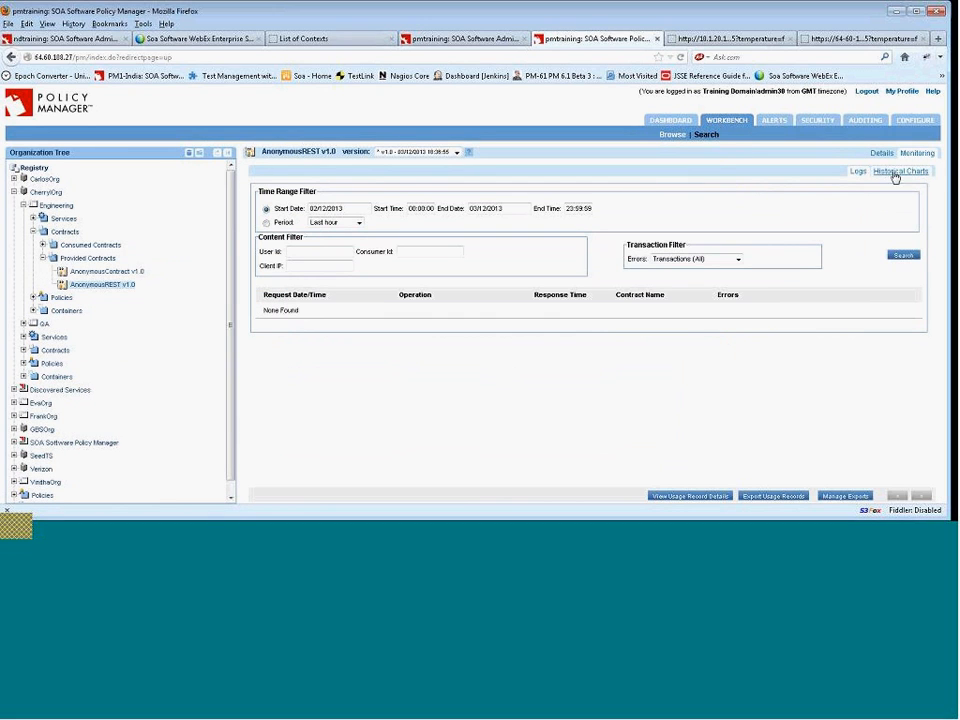
{"action": "left_click", "coordinate": [881, 154]}
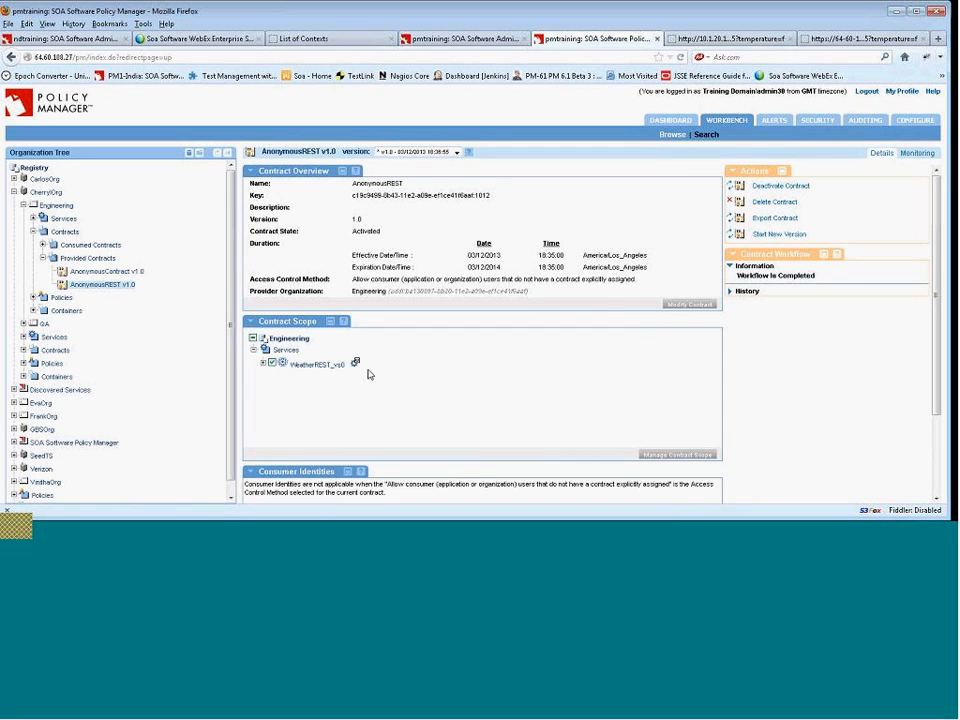
Review the AnonymousREST v1.0 contract again and switch back to the Chrome window.
{"action": "scroll", "coordinate": [368, 374], "scroll_direction": "down", "scroll_amount": 2}
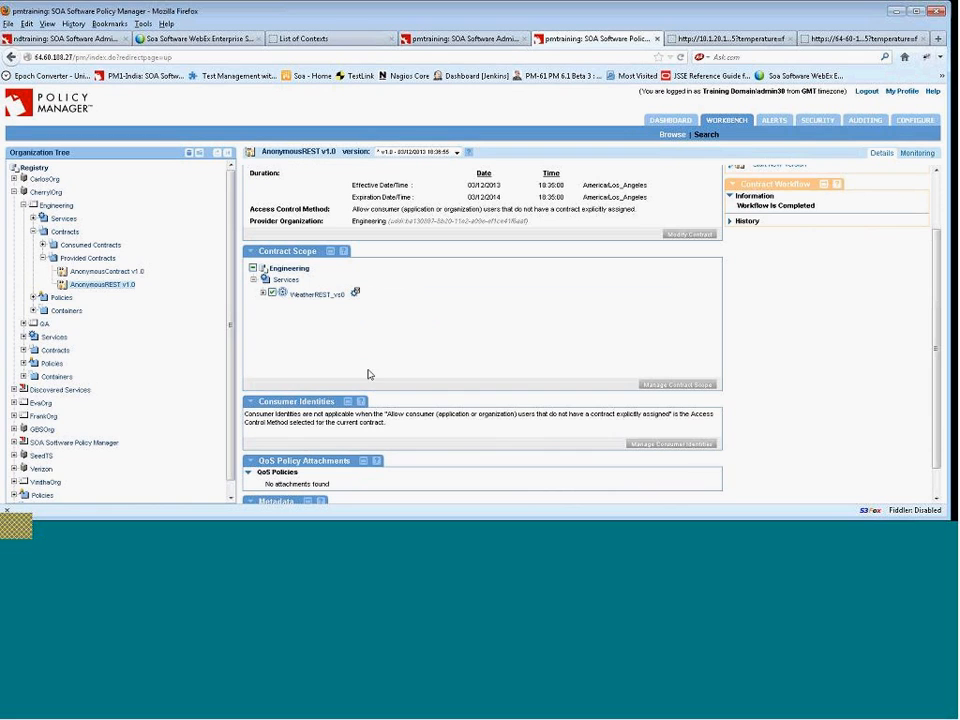
{"action": "scroll", "coordinate": [368, 374], "scroll_direction": "up", "scroll_amount": 1}
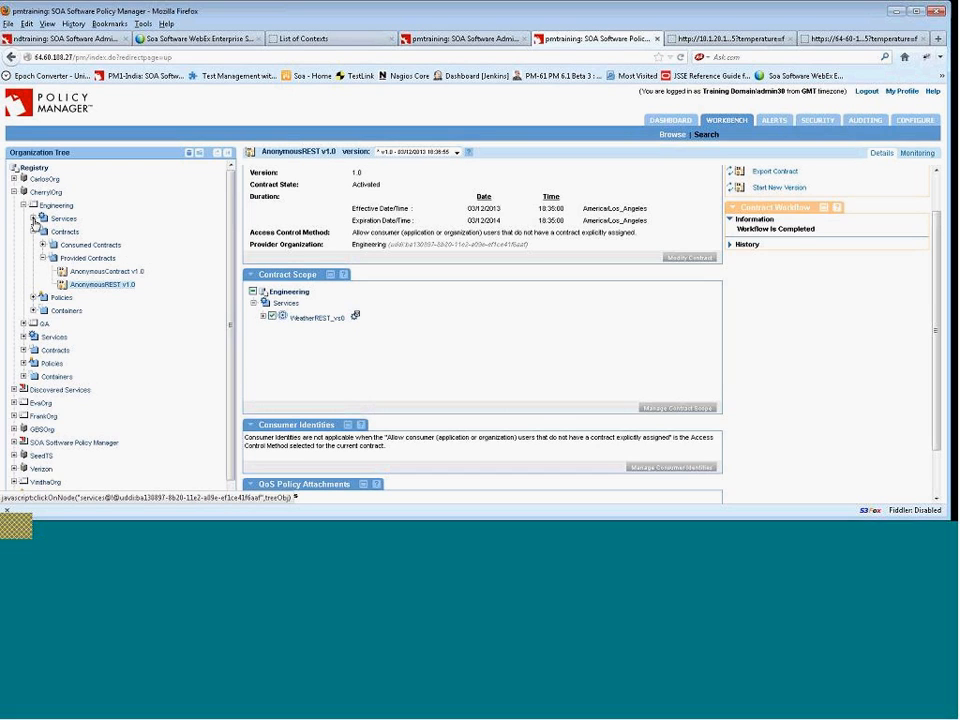
{"action": "left_click", "coordinate": [34, 220]}
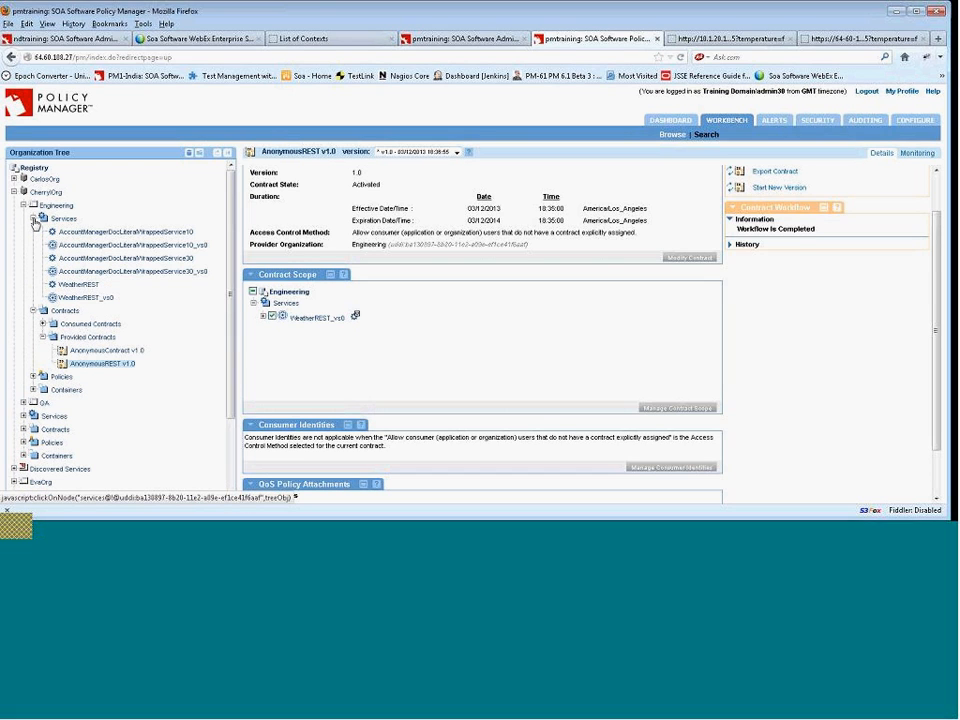
{"action": "left_click", "coordinate": [100, 363]}
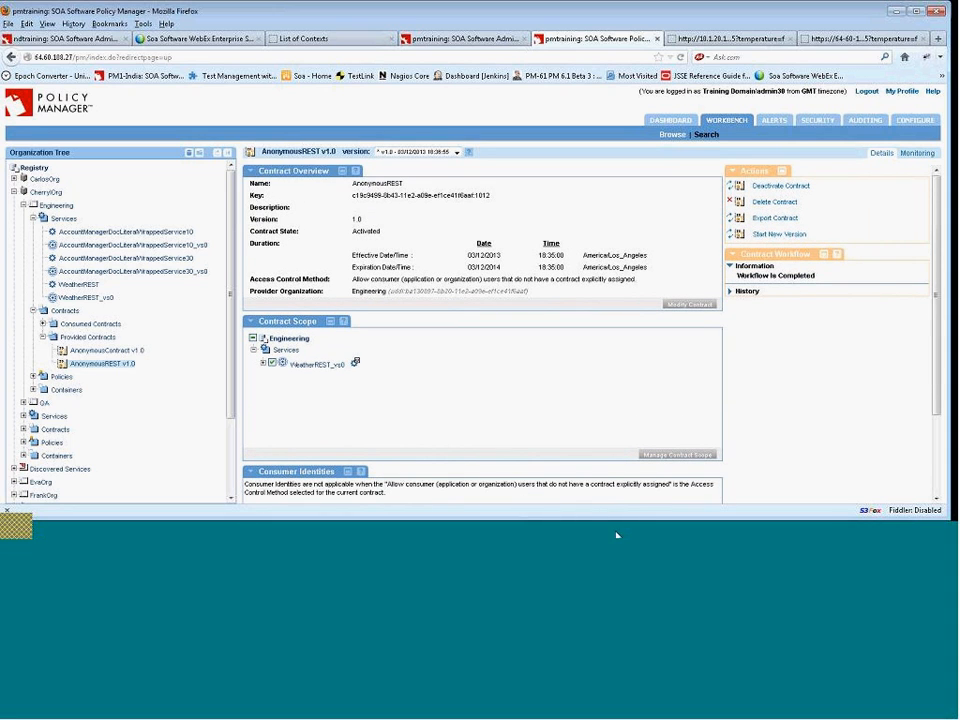
{"action": "key", "text": "alt+Tab"}
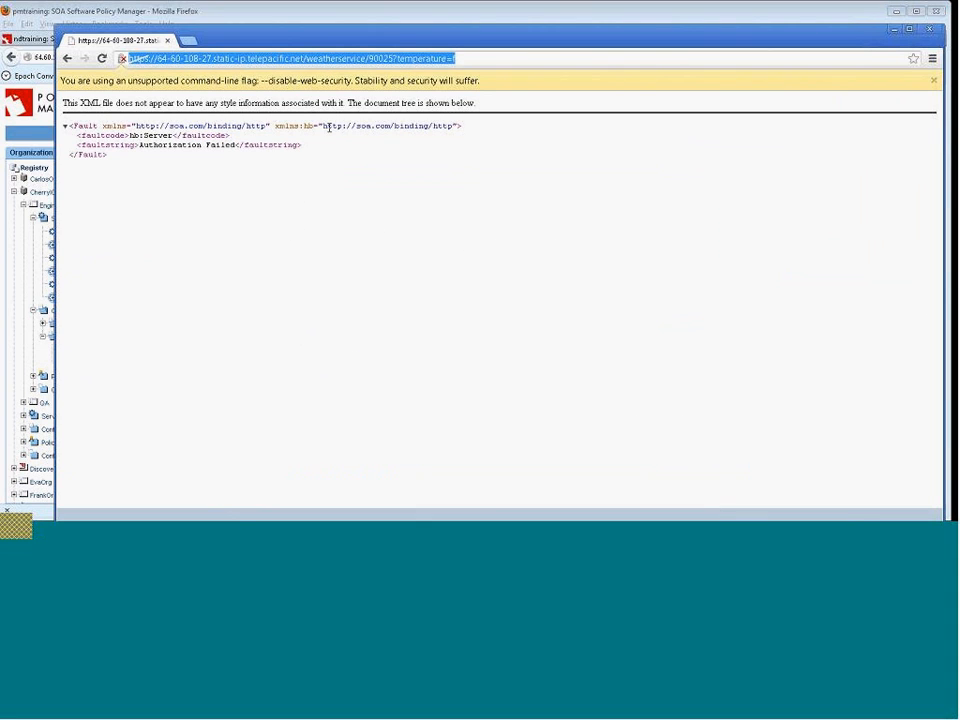
Retest the virtual endpoint URL, then reopen the AnonymousREST v1.0 contract and expand WeatherREST_vs0 in its scope.
{"action": "left_click", "coordinate": [101, 58]}
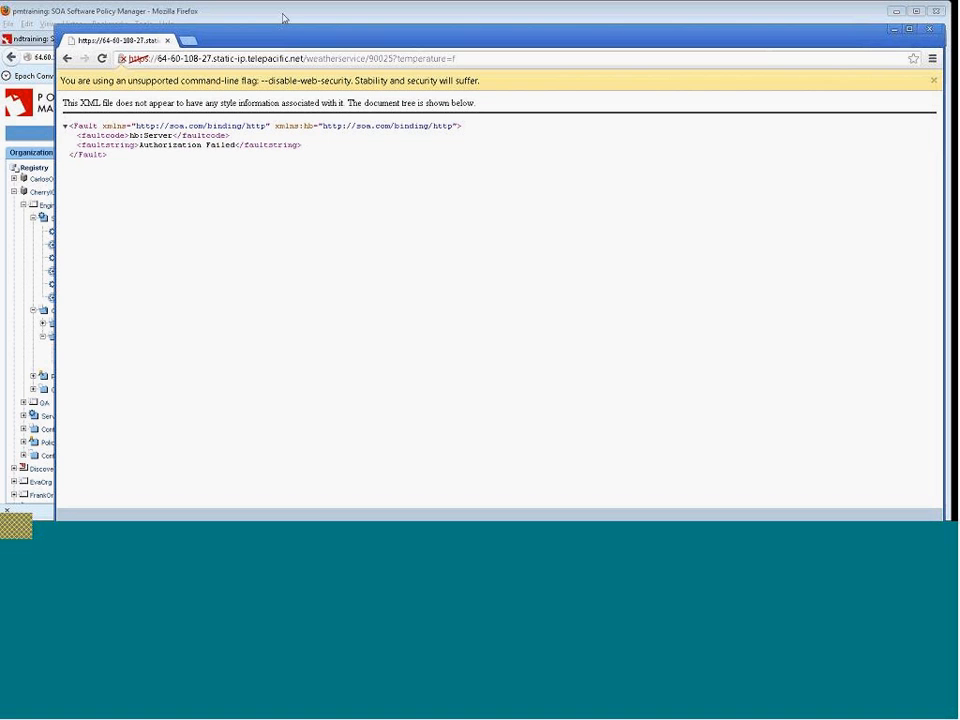
{"action": "left_click", "coordinate": [174, 11]}
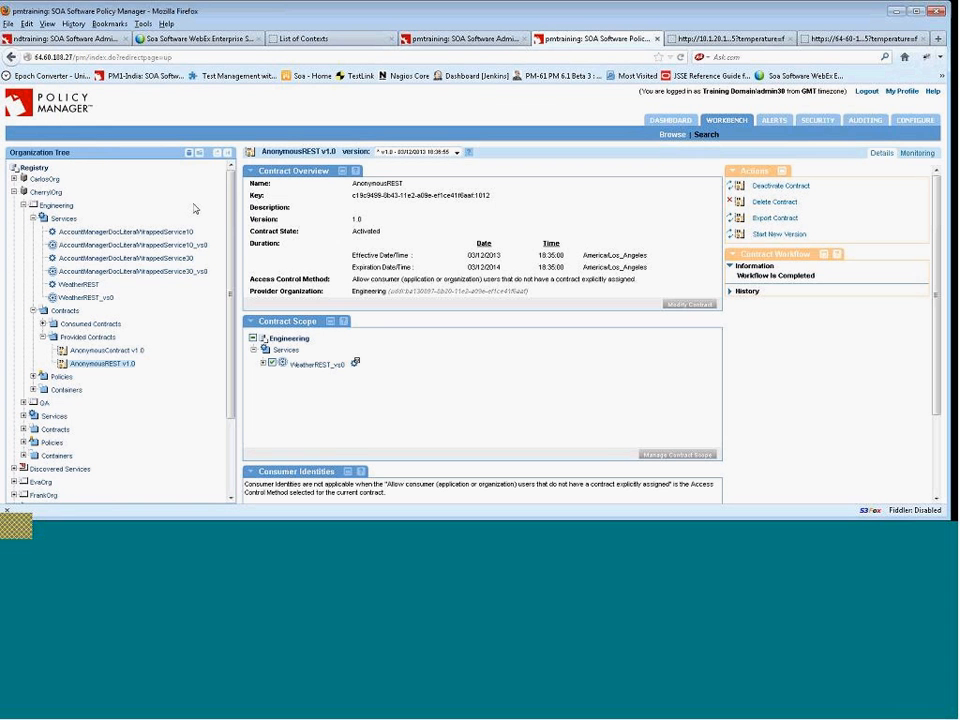
{"action": "left_click", "coordinate": [122, 366]}
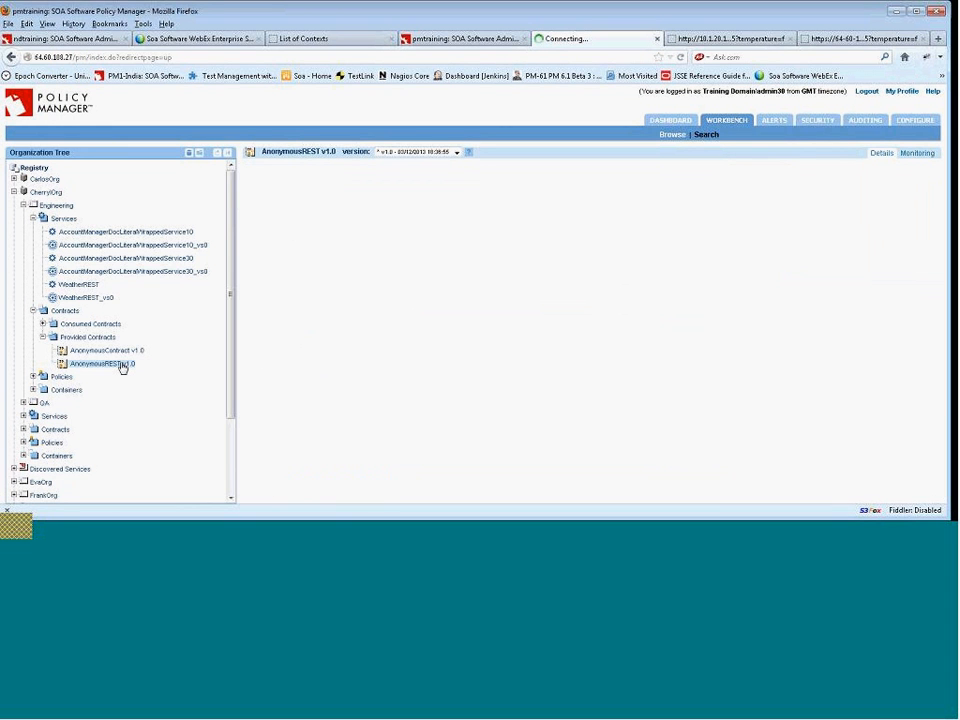
{"action": "left_click", "coordinate": [263, 363]}
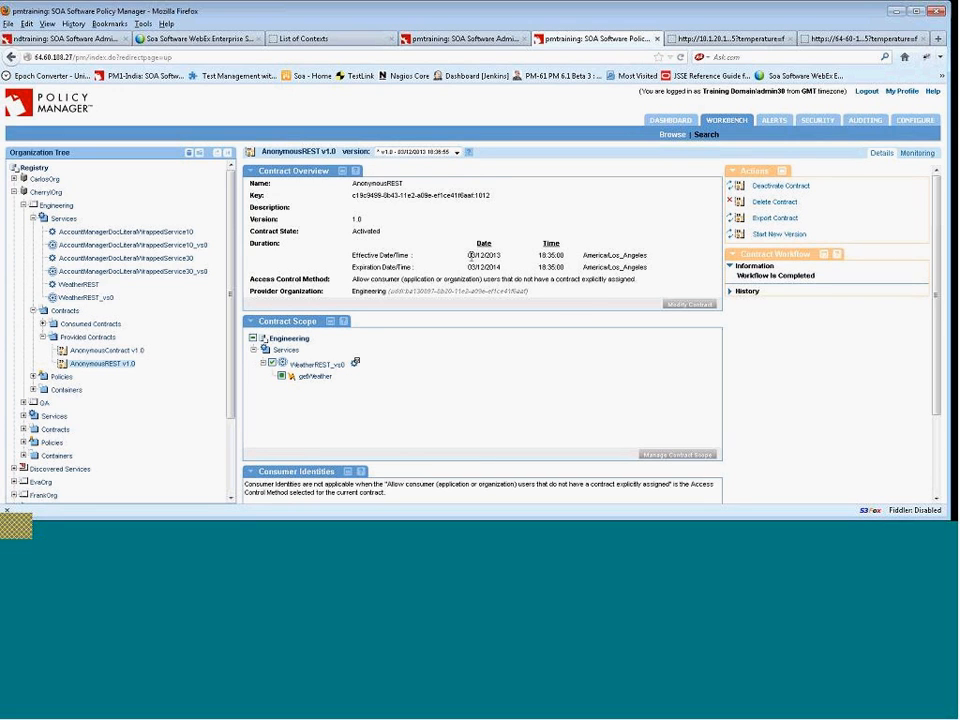
Open the WeatherREST_vs0 monitoring alerts and view the details of the most recent alert.
{"action": "left_click", "coordinate": [108, 300]}
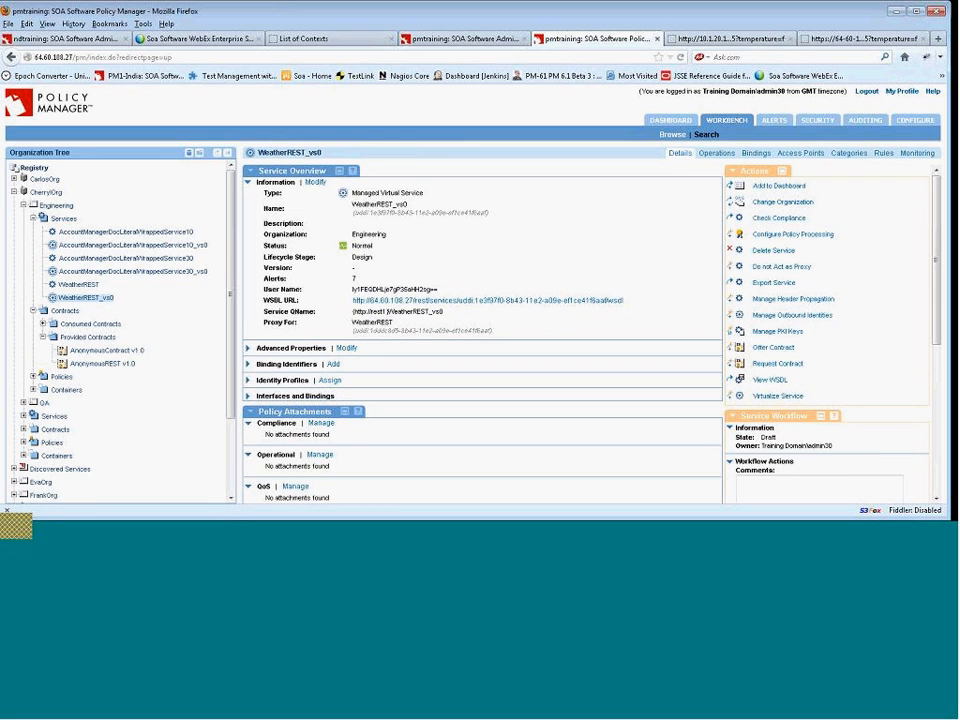
{"action": "left_click", "coordinate": [922, 156]}
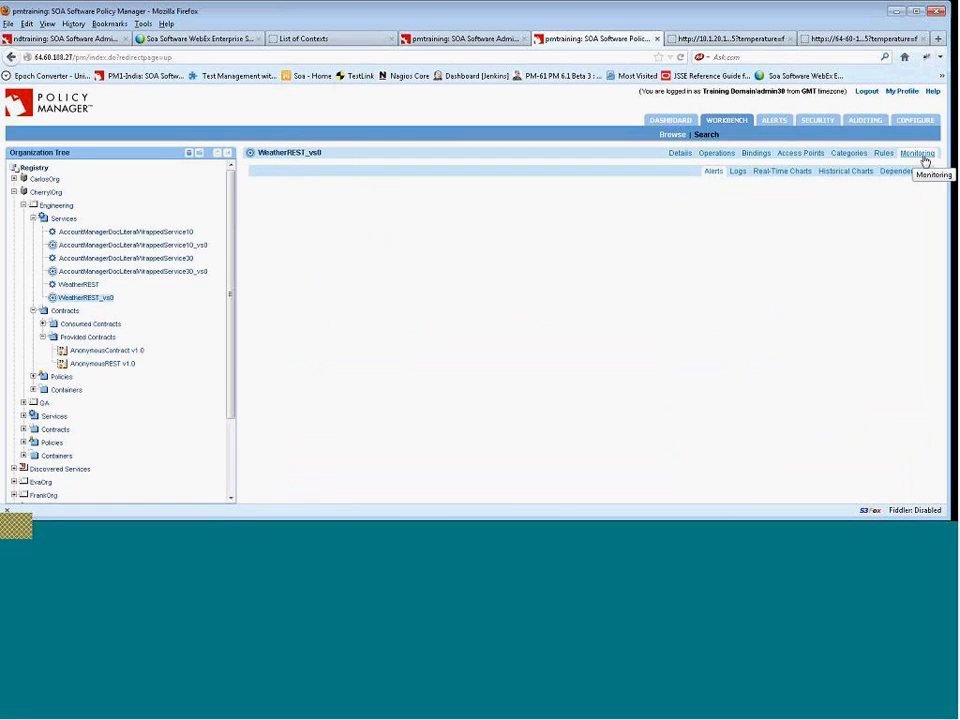
{"action": "double_click", "coordinate": [414, 314]}
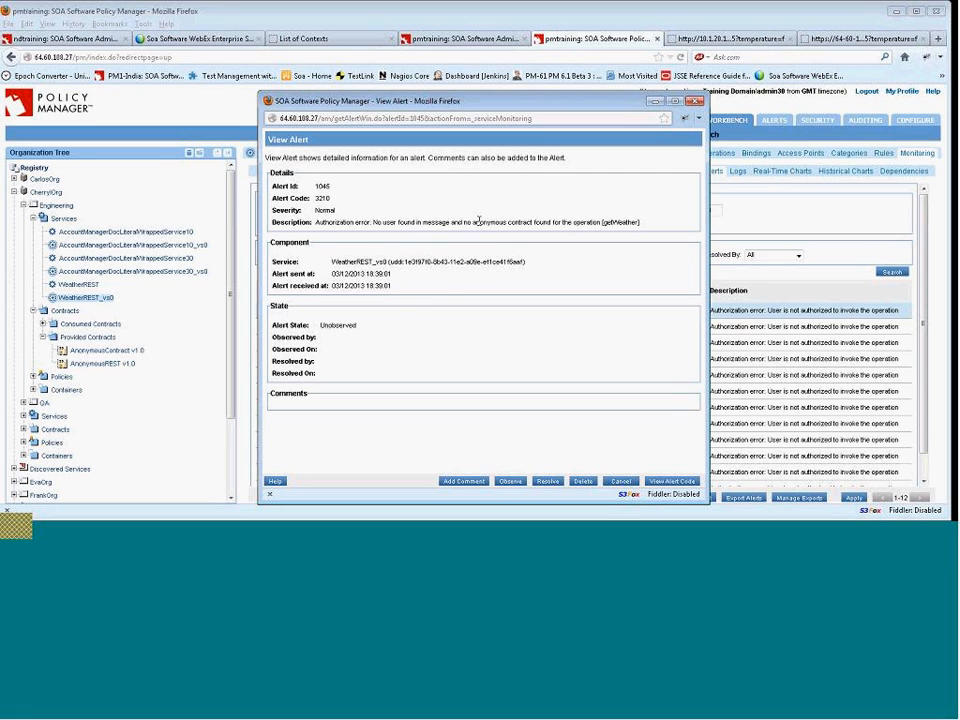
{"action": "left_click", "coordinate": [621, 481]}
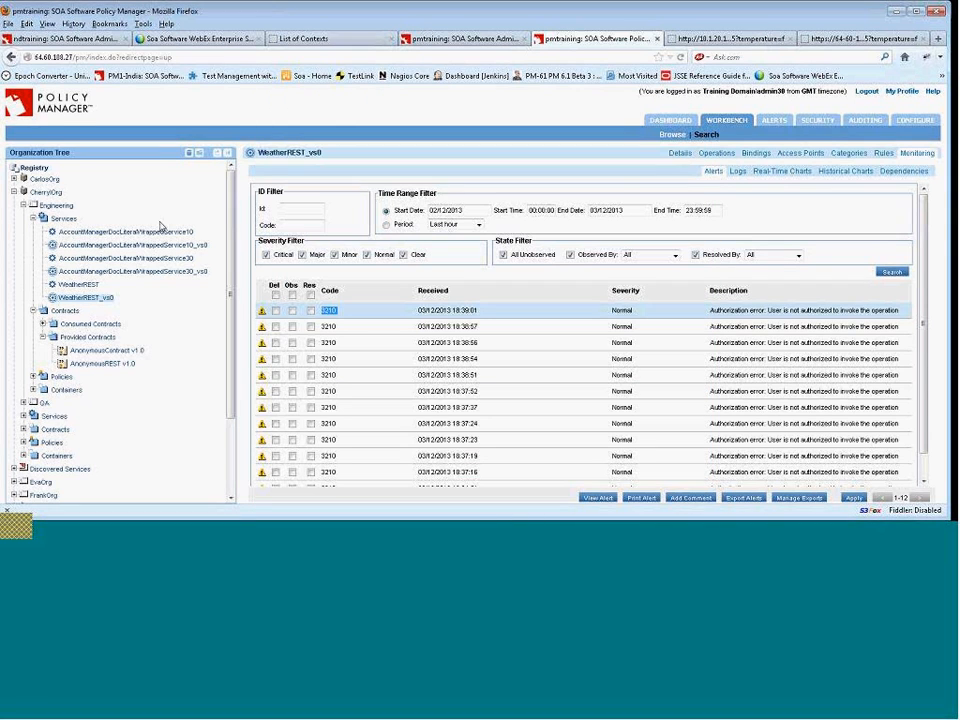
Compare the AnonymousContract v1.0 and AnonymousREST v1.0 contract details with the WeatherREST_vs0 alerts.
{"action": "left_click", "coordinate": [112, 364]}
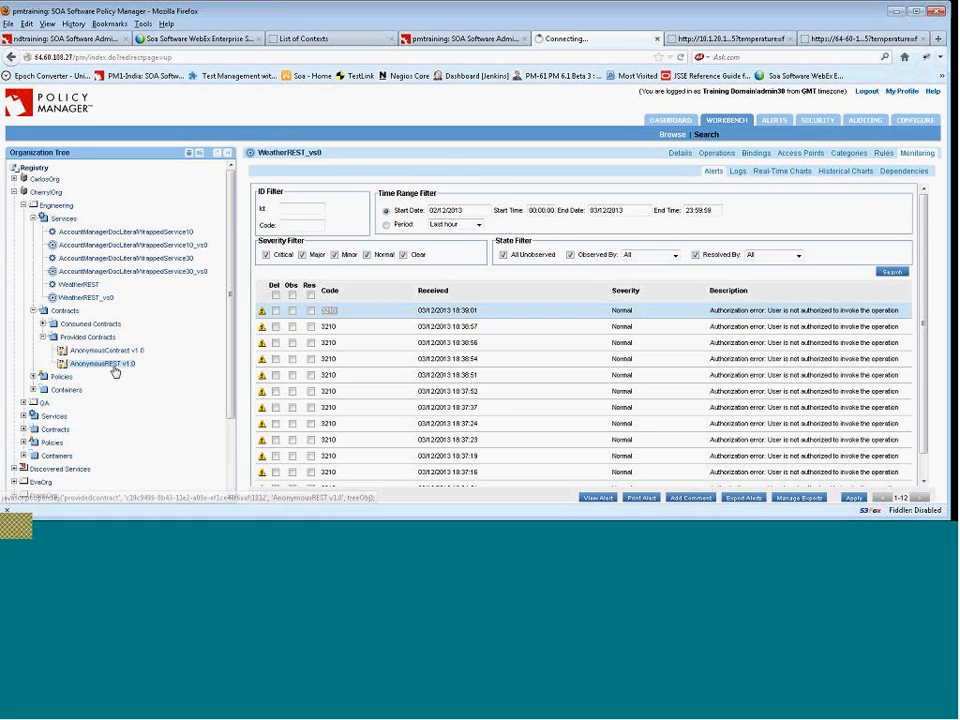
{"action": "left_click", "coordinate": [122, 351]}
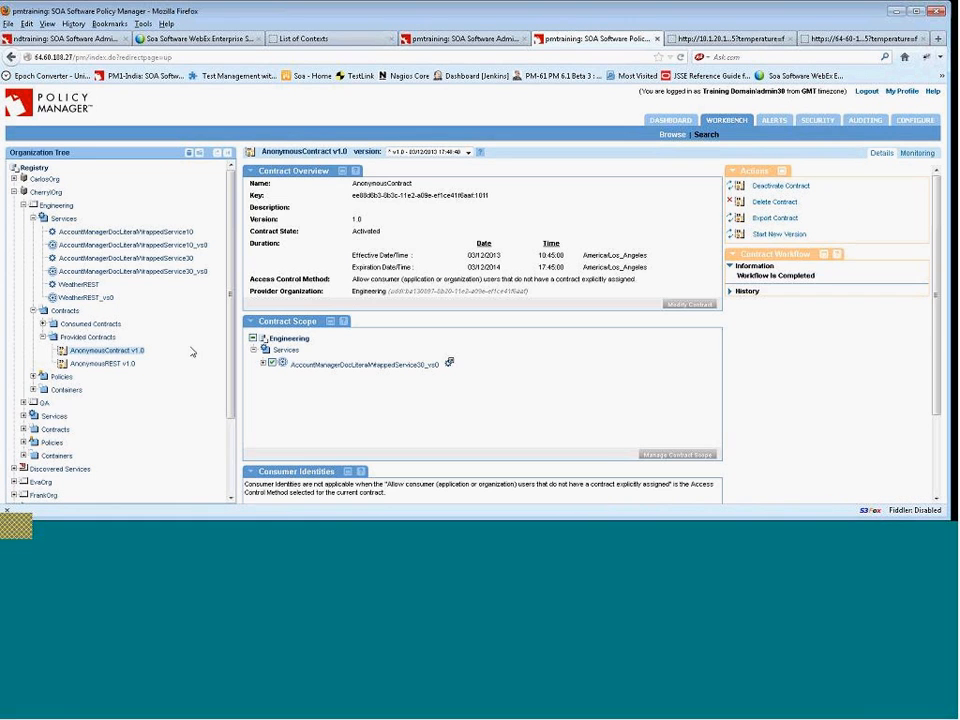
{"action": "scroll", "coordinate": [434, 429], "scroll_direction": "down", "scroll_amount": 2}
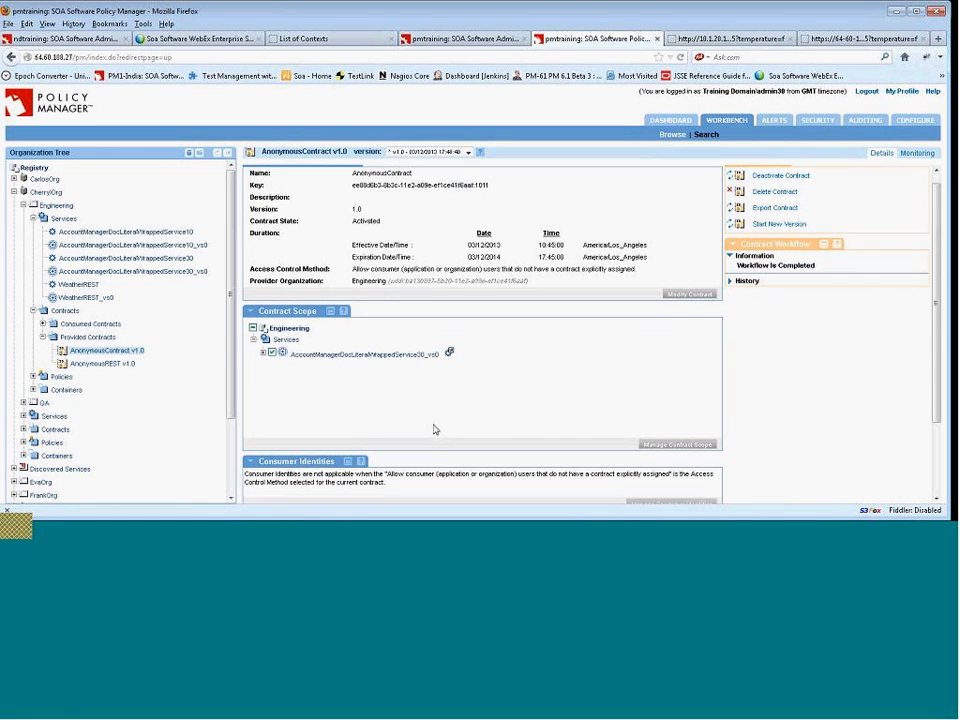
{"action": "scroll", "coordinate": [434, 429], "scroll_direction": "up", "scroll_amount": 2}
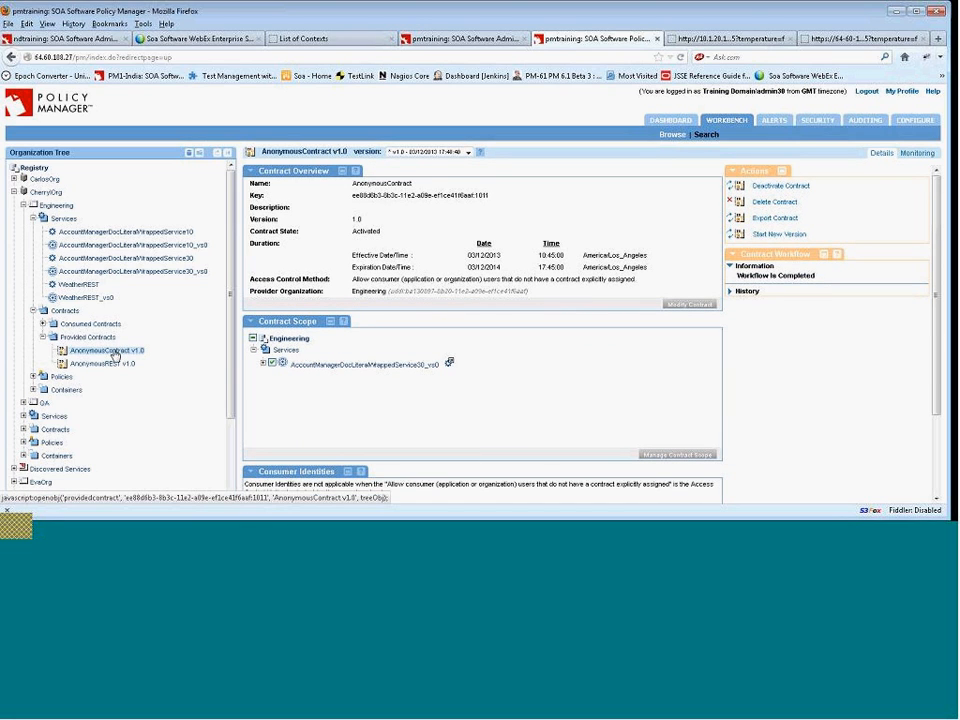
{"action": "left_click", "coordinate": [100, 298]}
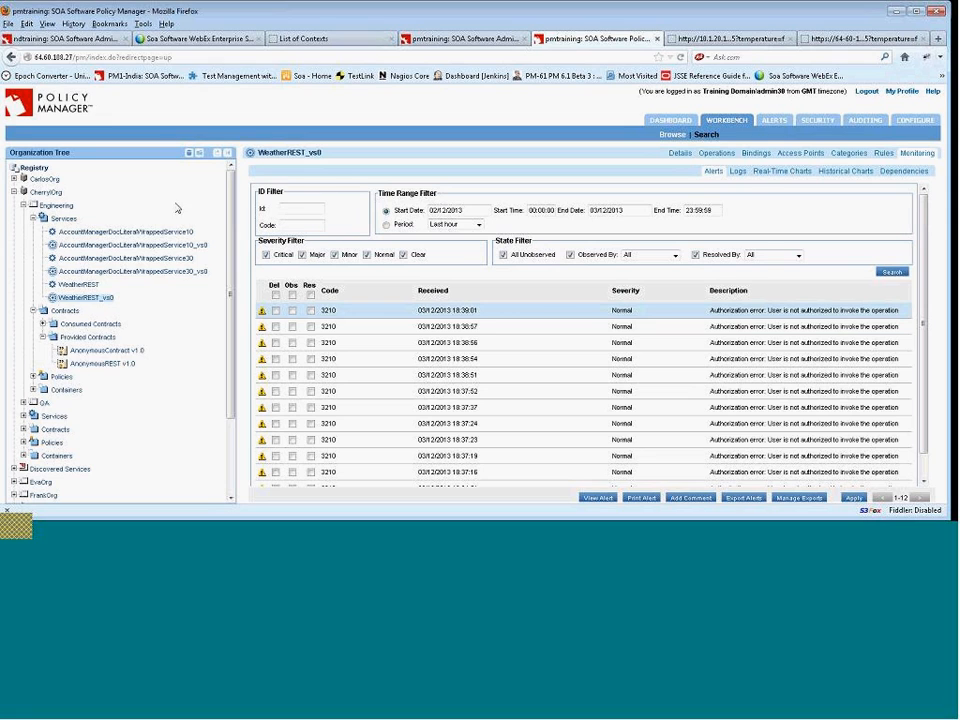
{"action": "left_click", "coordinate": [124, 351]}
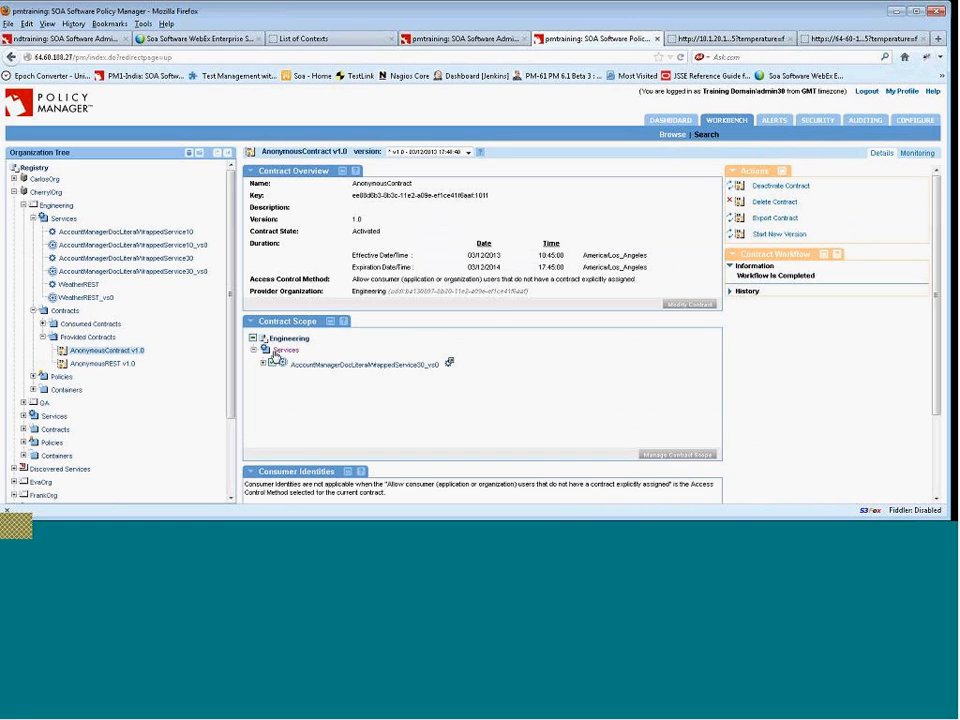
{"action": "left_click", "coordinate": [110, 364]}
Deactivate the AnonymousContract v1.0 contract.
{"action": "left_click", "coordinate": [130, 352]}
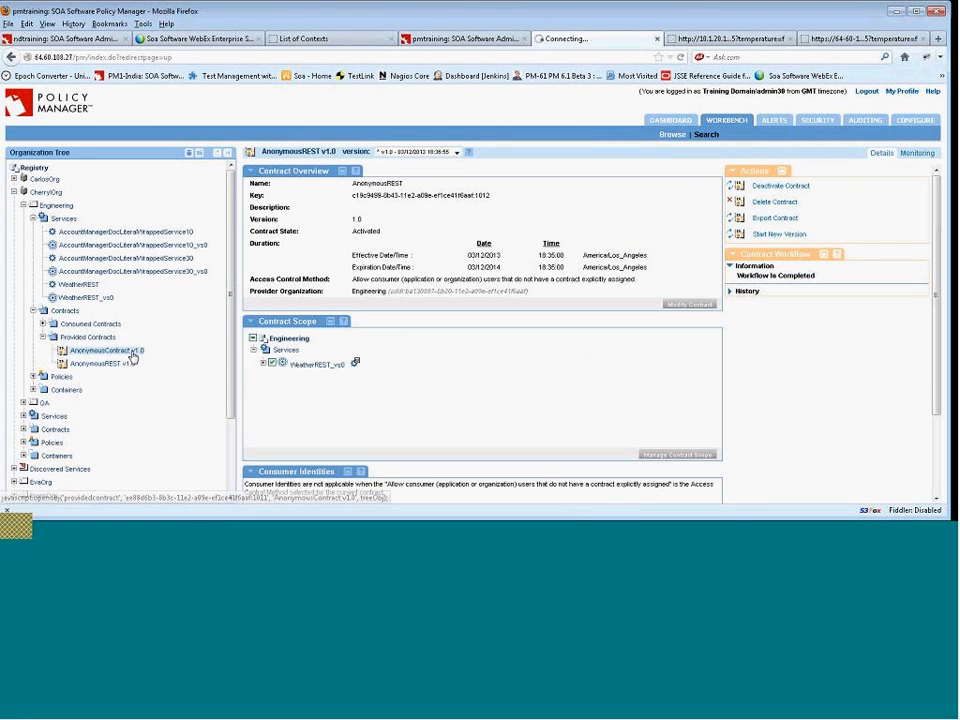
{"action": "left_click", "coordinate": [789, 188]}
{"action": "left_click", "coordinate": [480, 261]}
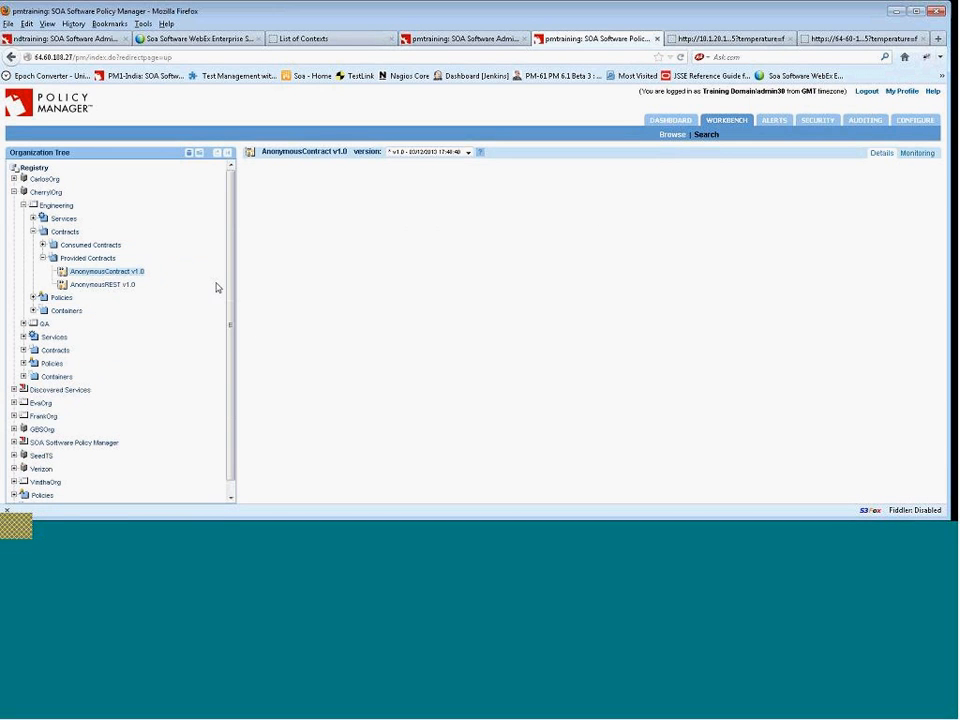
Review the Engineering services summary and retest the virtual endpoint URL in Chrome before returning.
{"action": "left_click", "coordinate": [63, 218]}
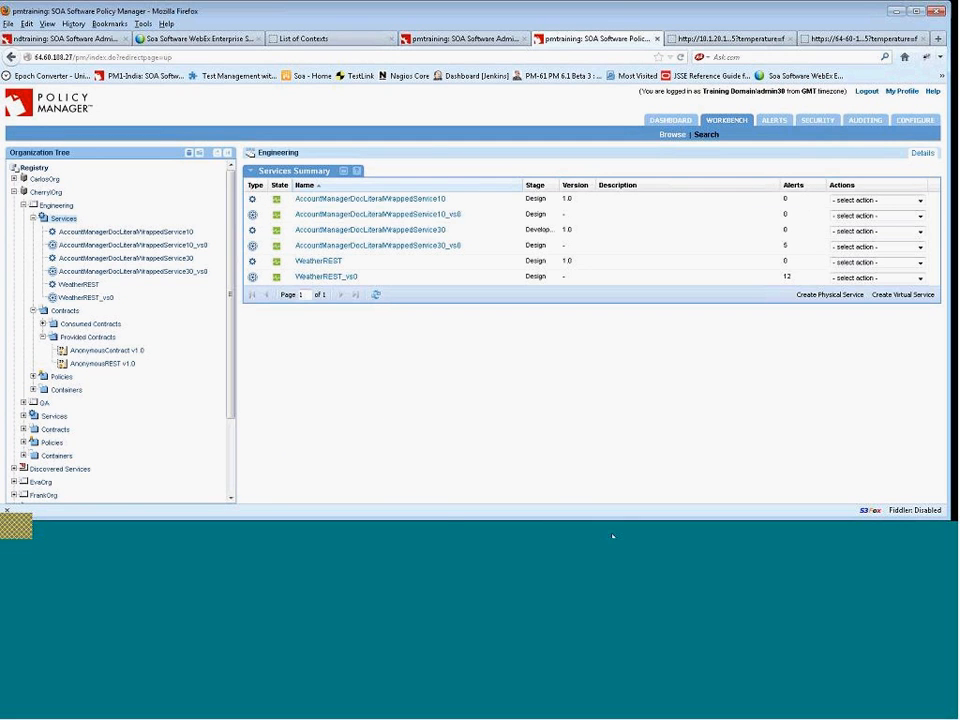
{"action": "left_click", "coordinate": [437, 532]}
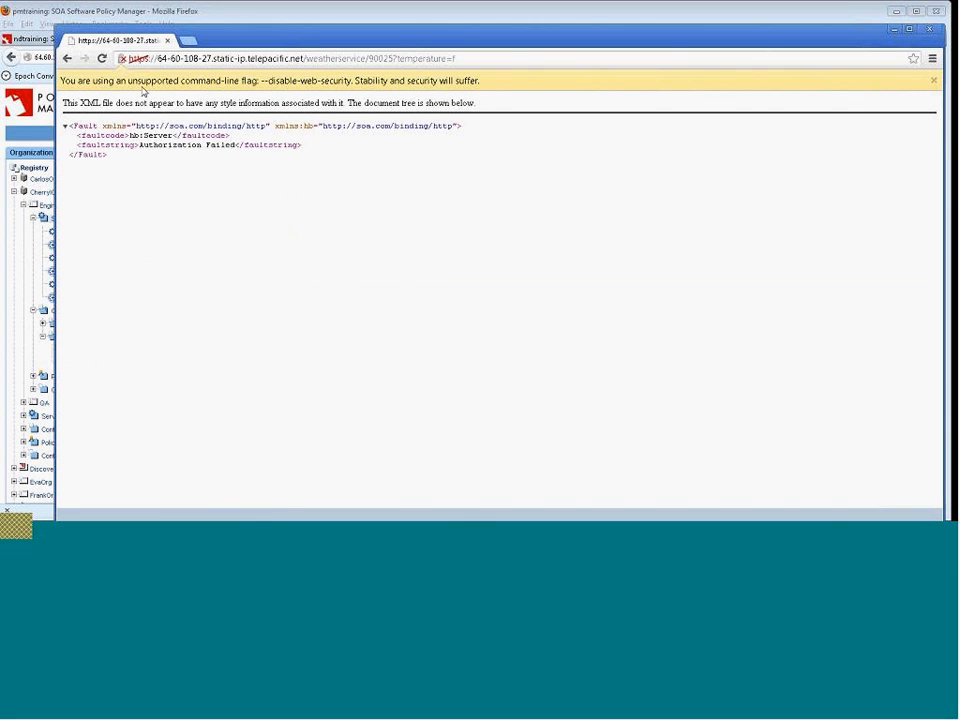
{"action": "left_click", "coordinate": [101, 62]}
{"action": "left_click", "coordinate": [7, 182]}
Deactivate the AnonymousREST v1.0 contract.
{"action": "left_click", "coordinate": [117, 365]}
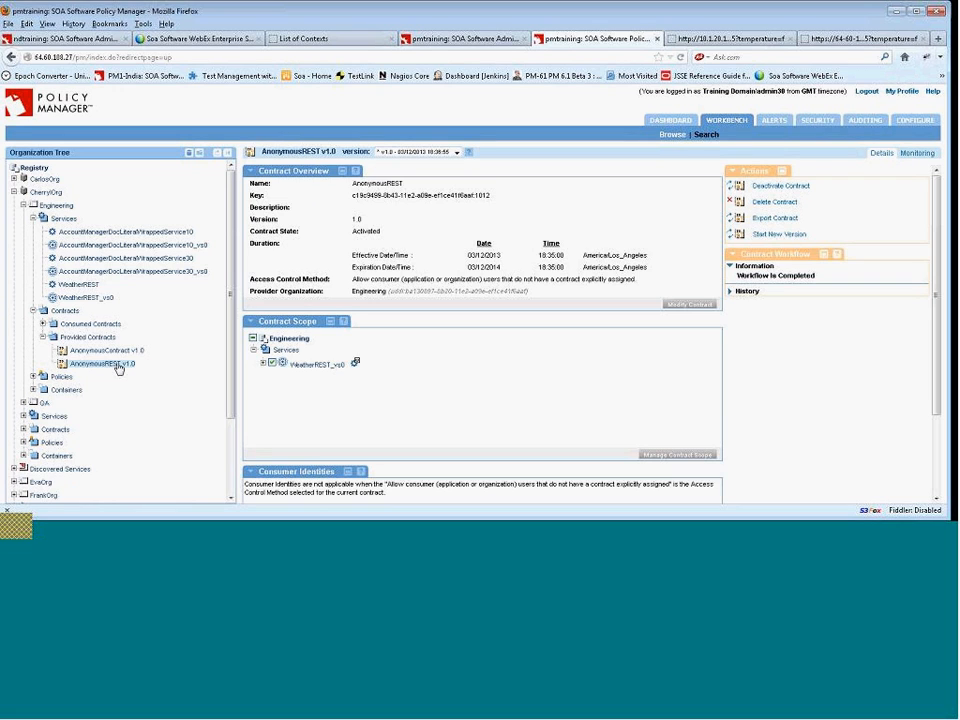
{"action": "left_click", "coordinate": [262, 364]}
{"action": "left_click", "coordinate": [797, 188]}
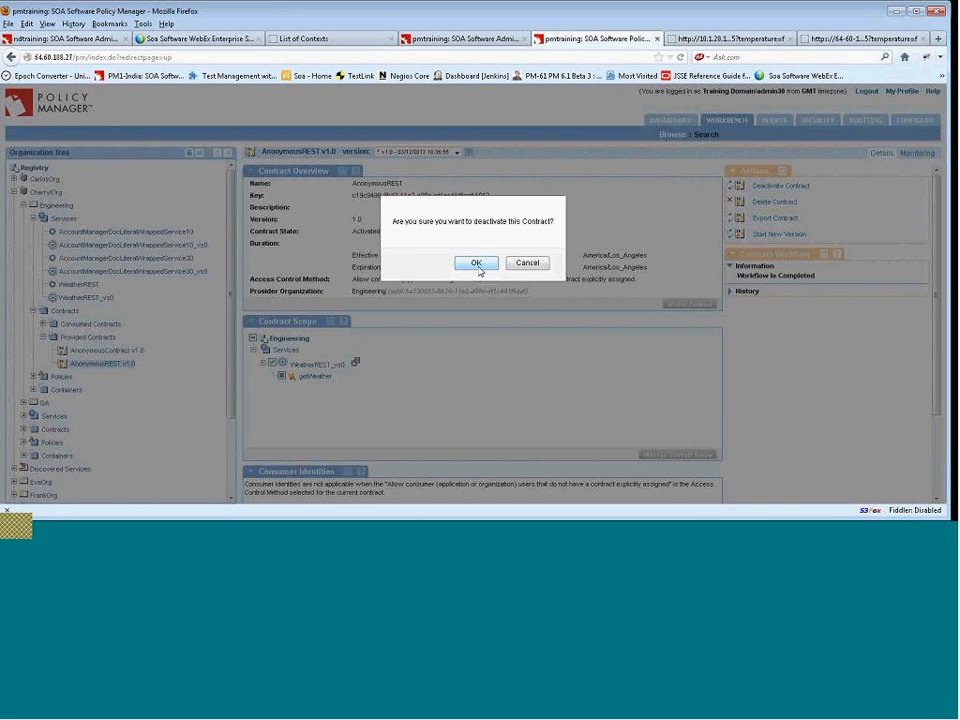
{"action": "left_click", "coordinate": [477, 265]}
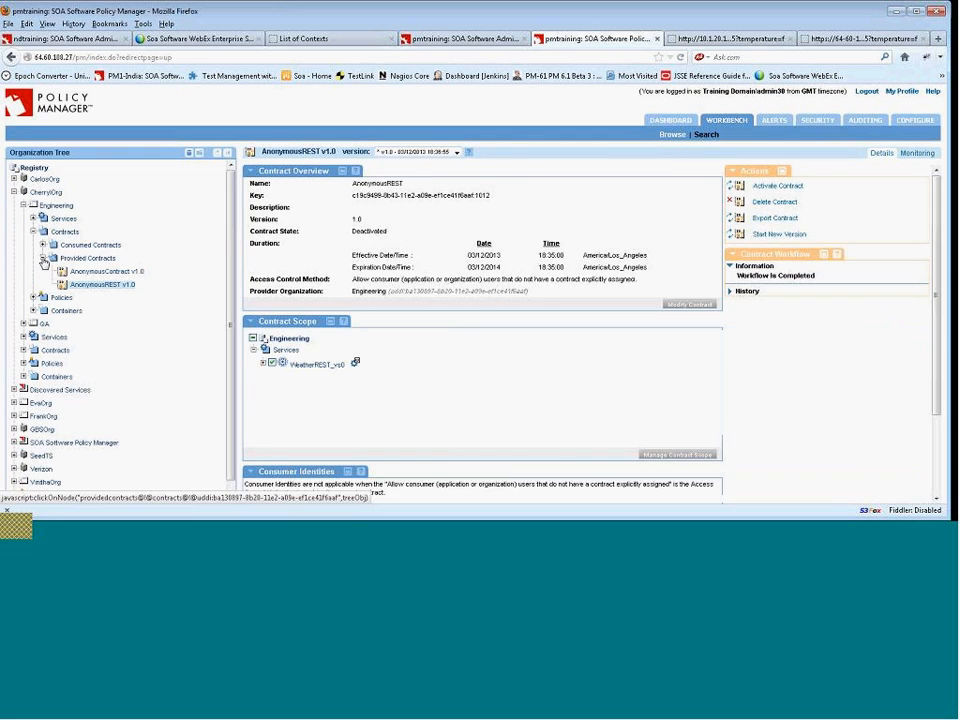
{"action": "left_click", "coordinate": [88, 258]}
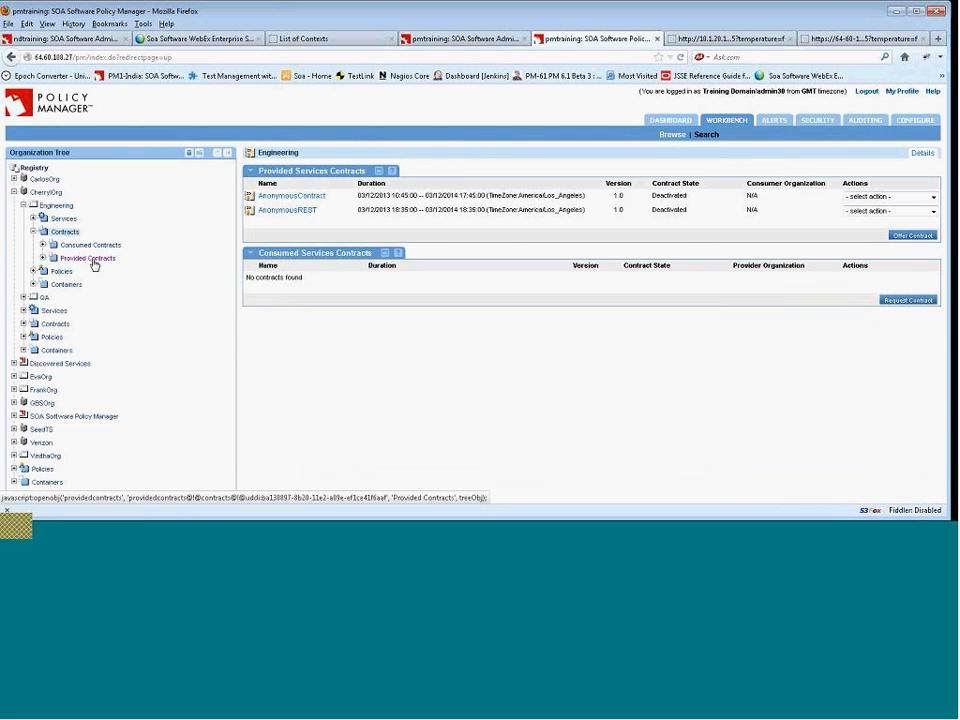
{"action": "left_click", "coordinate": [910, 237]}
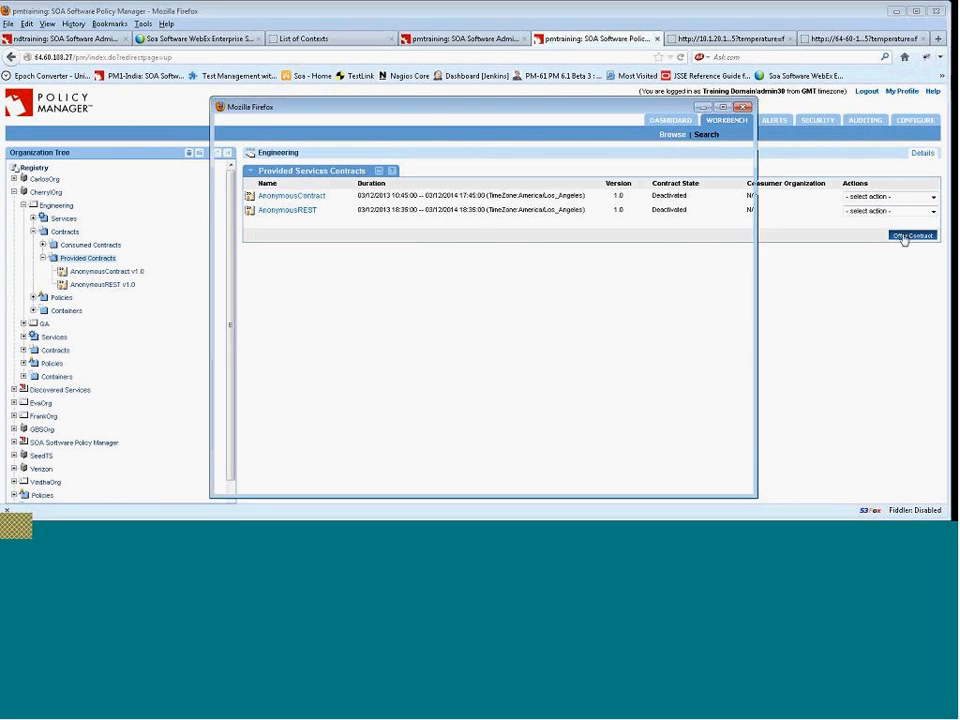
{"action": "type", "text": "A"}
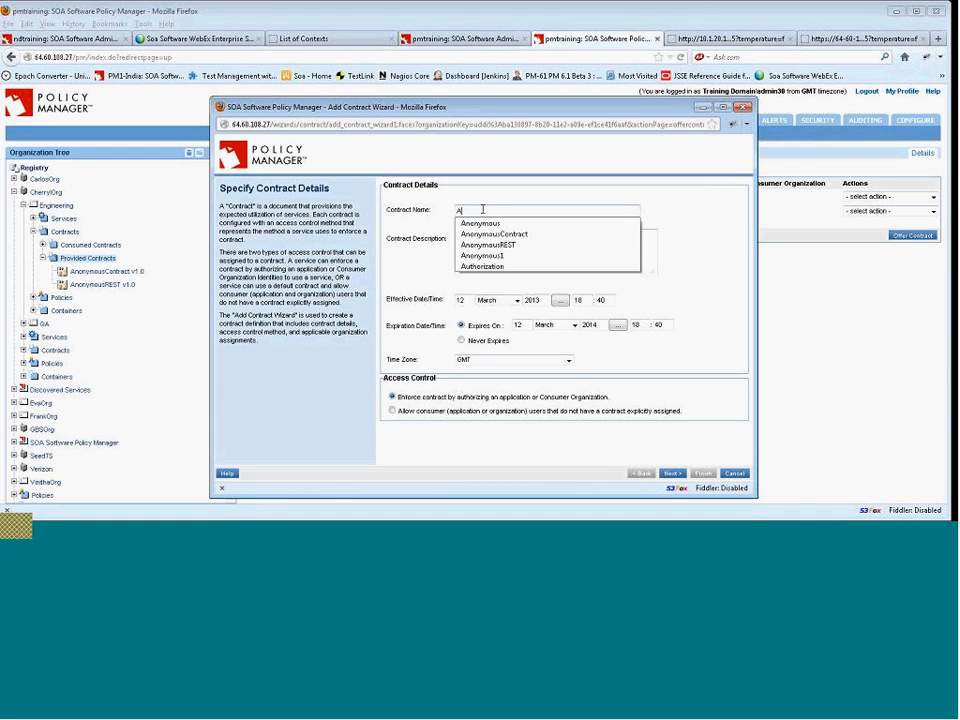
{"action": "type", "text": "nonymous"}
{"action": "left_click", "coordinate": [514, 223]}
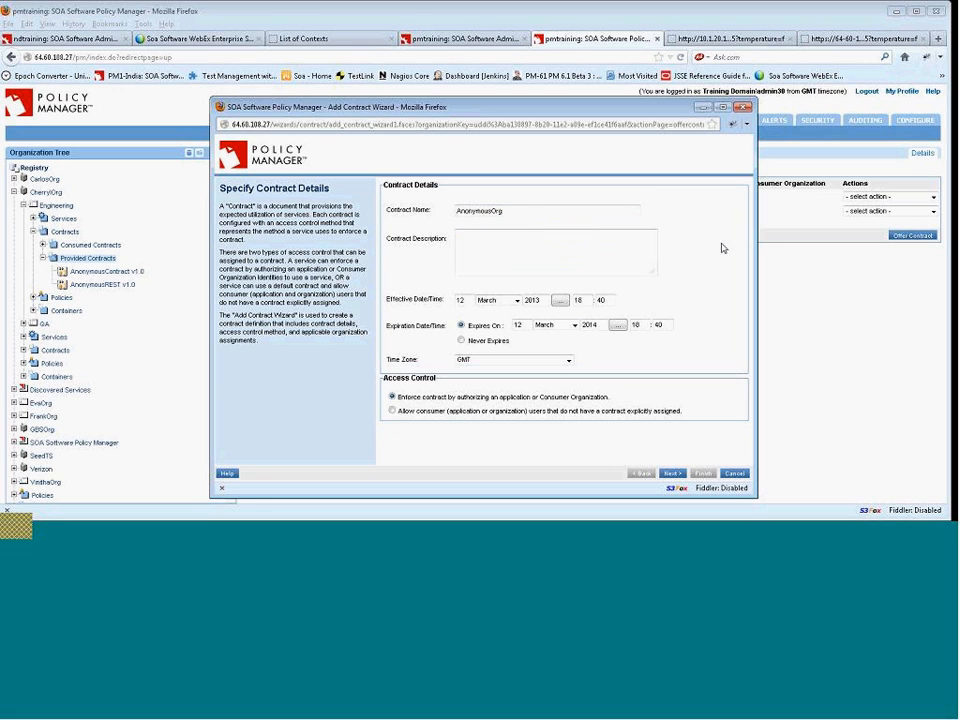
{"action": "left_click", "coordinate": [392, 411]}
{"action": "left_click", "coordinate": [734, 473]}
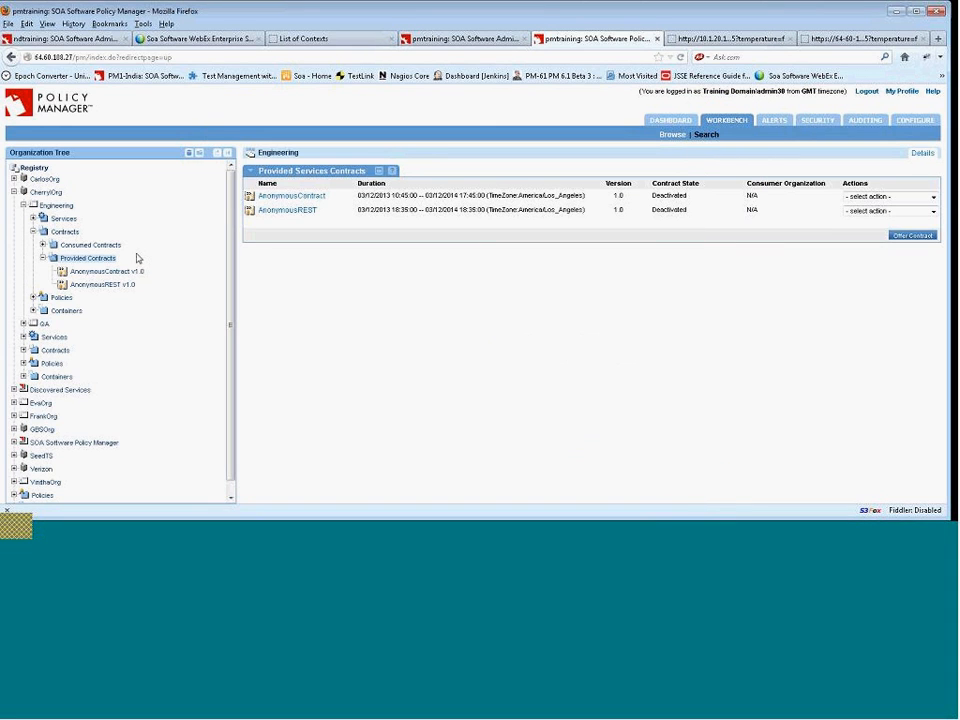
Review the AnonymousREST v1.0 contract details and return to the Engineering provided contracts list.
{"action": "left_click", "coordinate": [102, 284]}
{"action": "scroll", "coordinate": [401, 368], "scroll_direction": "down", "scroll_amount": 3}
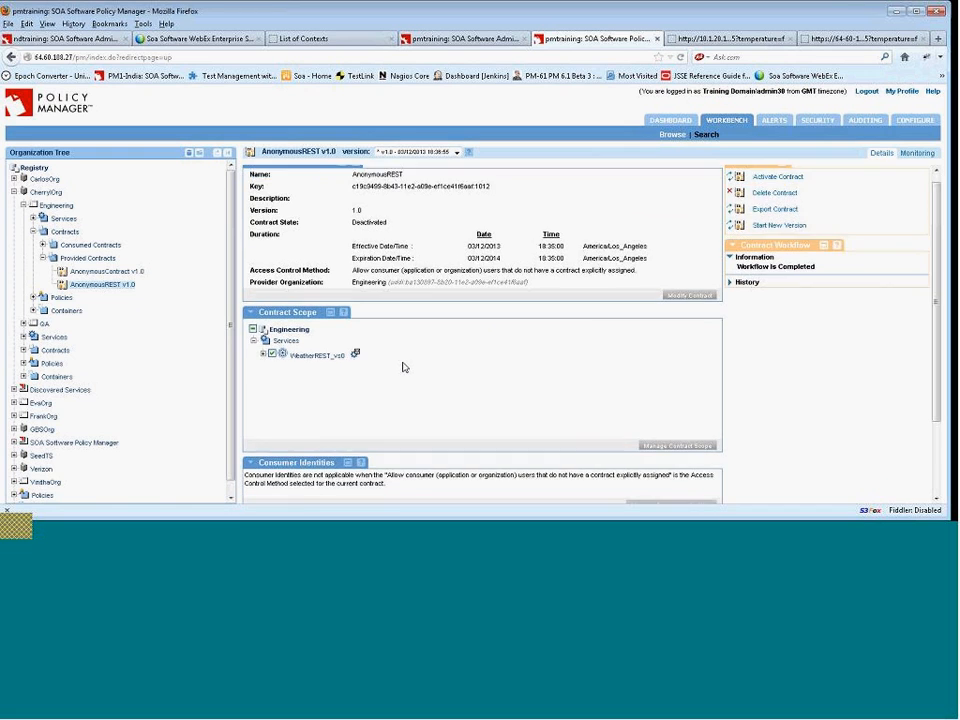
{"action": "scroll", "coordinate": [404, 361], "scroll_direction": "up", "scroll_amount": 3}
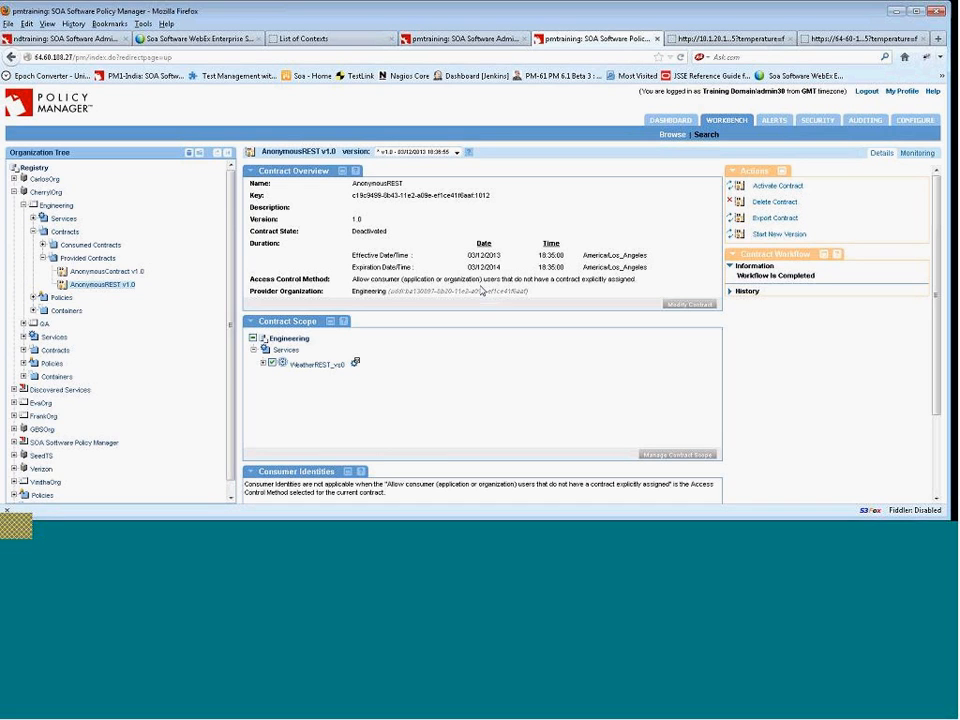
{"action": "left_click", "coordinate": [97, 262]}
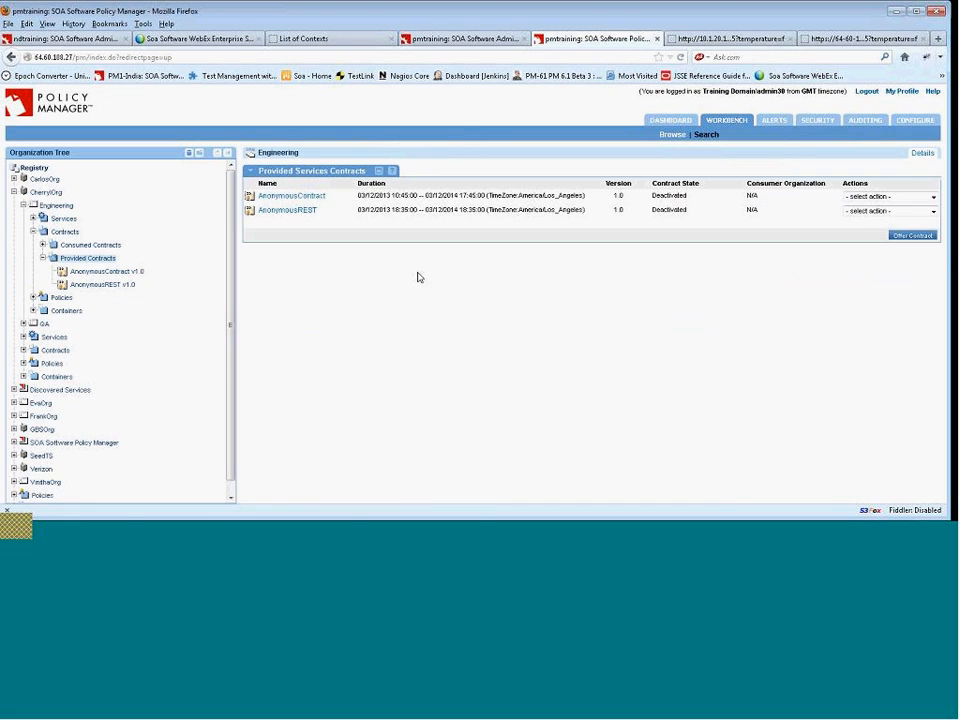
Try offering a contract named AnonymousContractRESTGlobal that allows consumers without an explicitly assigned contract, then cancel the wizard.
{"action": "left_click", "coordinate": [913, 237]}
{"action": "left_click", "coordinate": [475, 211]}
{"action": "type", "text": "Anonymous"}
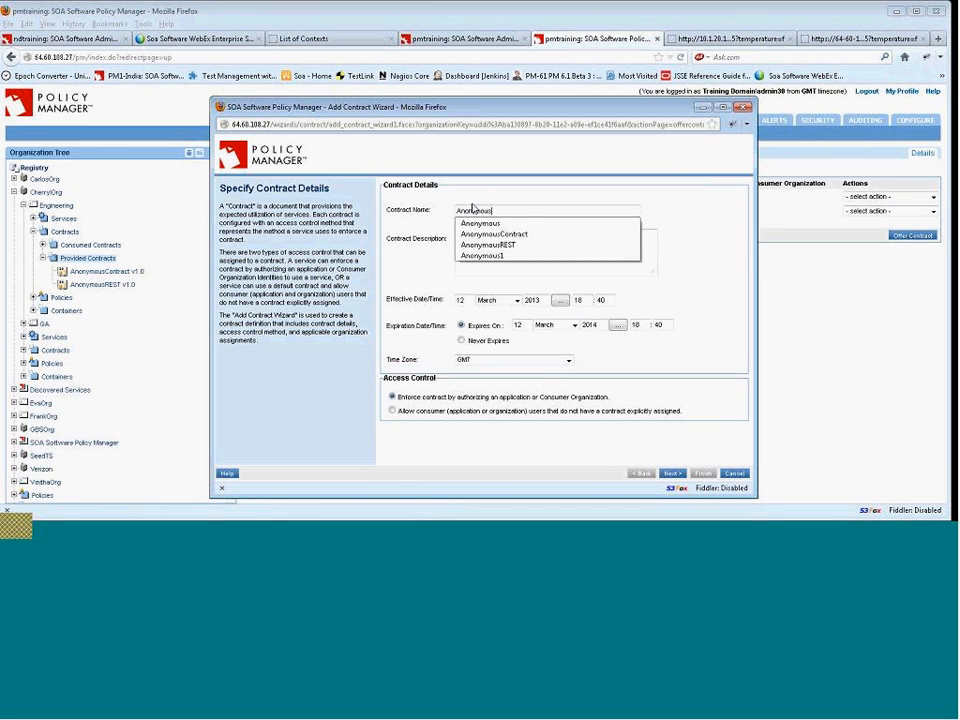
{"action": "type", "text": "ContractRESTGlo"}
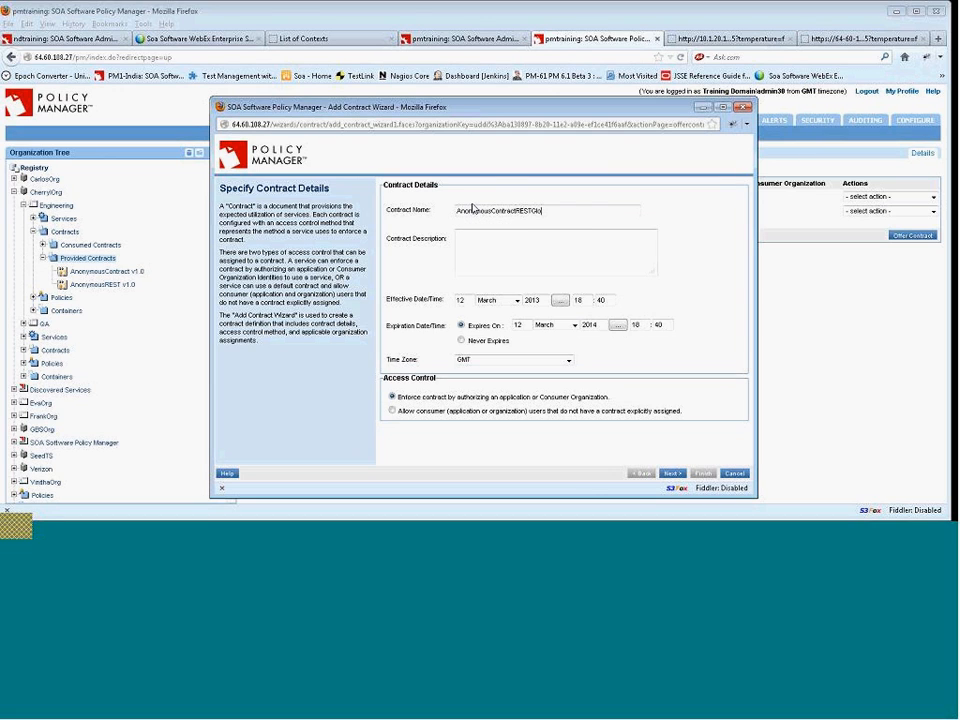
{"action": "type", "text": "bal"}
{"action": "left_click", "coordinate": [392, 411]}
{"action": "left_click", "coordinate": [568, 361]}
{"action": "left_click", "coordinate": [567, 366]}
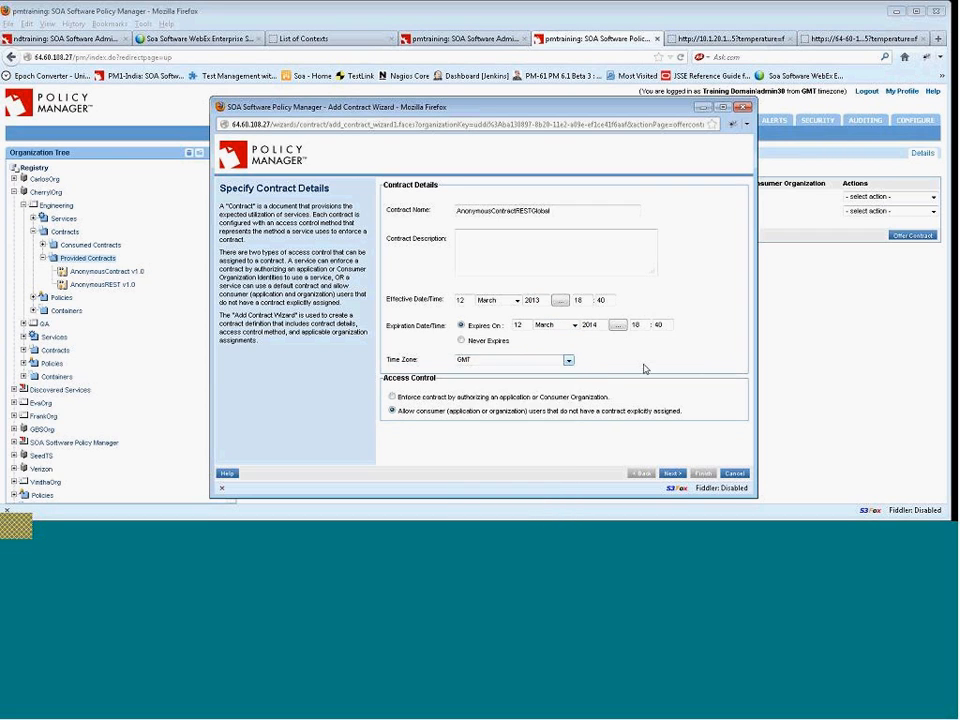
{"action": "left_click", "coordinate": [735, 475]}
Reactivate the AnonymousREST v1.0 contract and start a new draft version of it.
{"action": "left_click", "coordinate": [124, 287]}
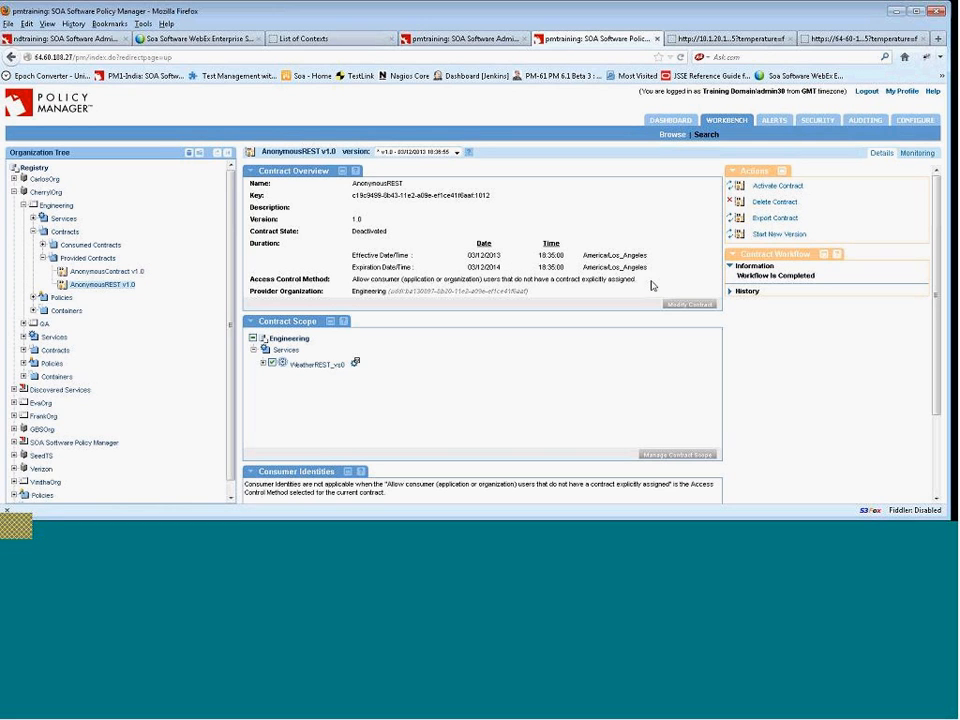
{"action": "left_click", "coordinate": [790, 193]}
{"action": "left_click", "coordinate": [465, 261]}
{"action": "left_click", "coordinate": [780, 234]}
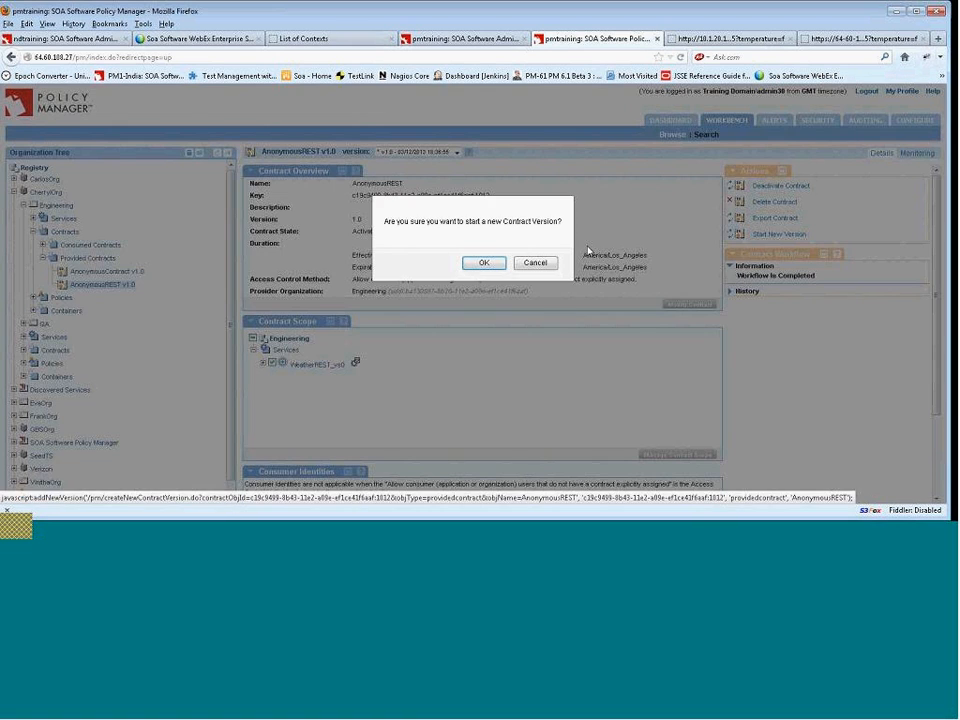
{"action": "left_click", "coordinate": [481, 261]}
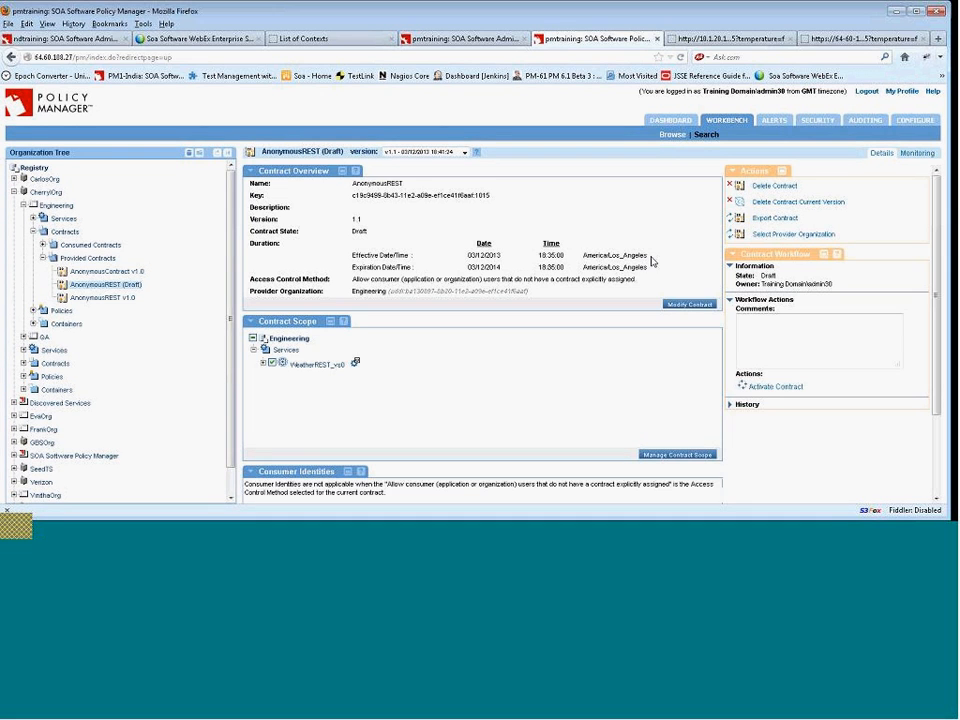
Modify the draft AnonymousREST contract's effective start time to 11:35 and apply the change.
{"action": "left_click", "coordinate": [689, 304]}
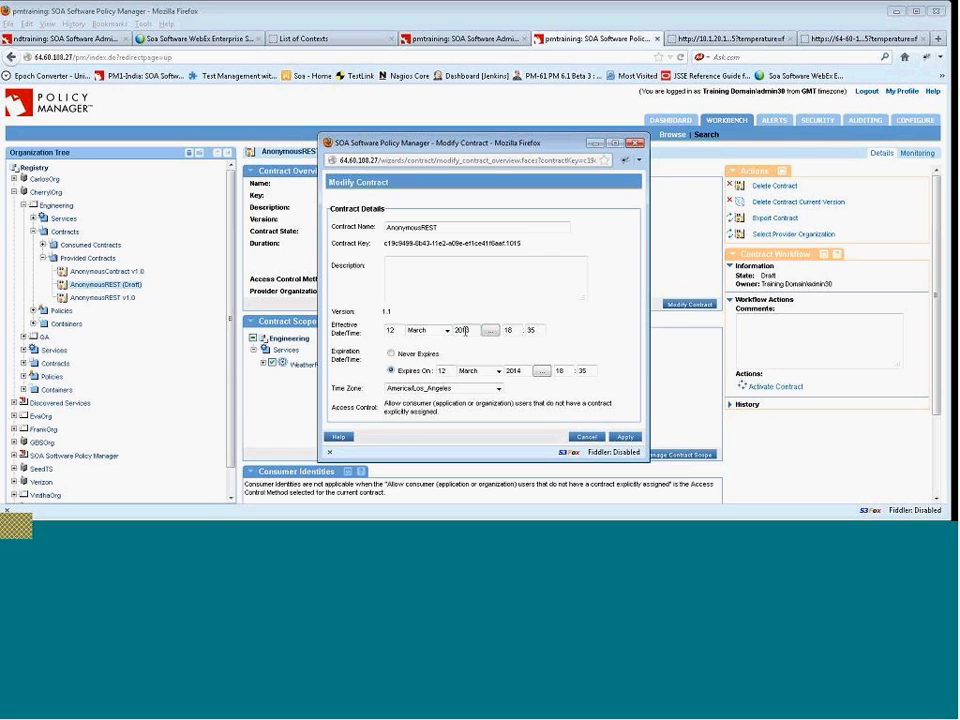
{"action": "key", "text": "shift+Tab"}
{"action": "type", "text": "11"}
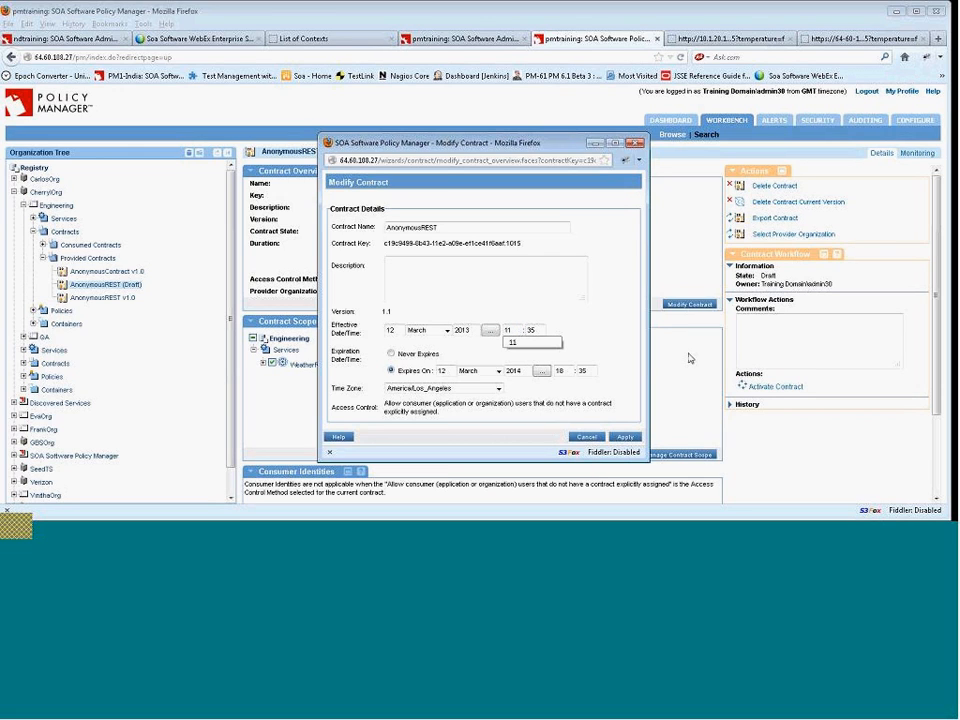
{"action": "left_click", "coordinate": [619, 323]}
{"action": "left_click", "coordinate": [625, 438]}
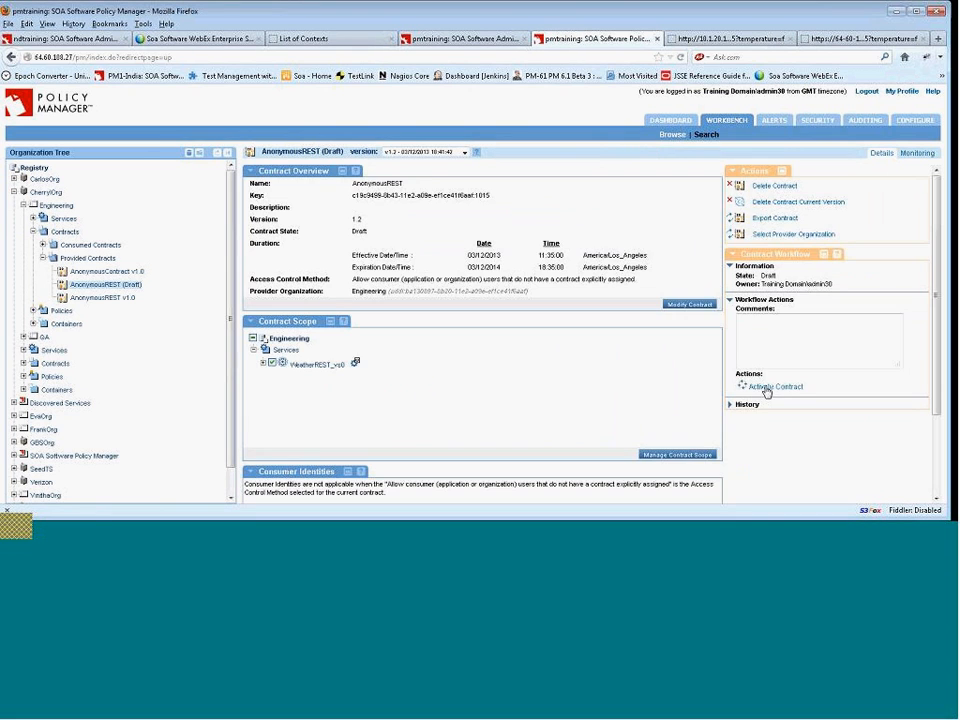
Activate the draft AnonymousREST contract.
{"action": "left_click", "coordinate": [773, 387]}
{"action": "left_click", "coordinate": [460, 262]}
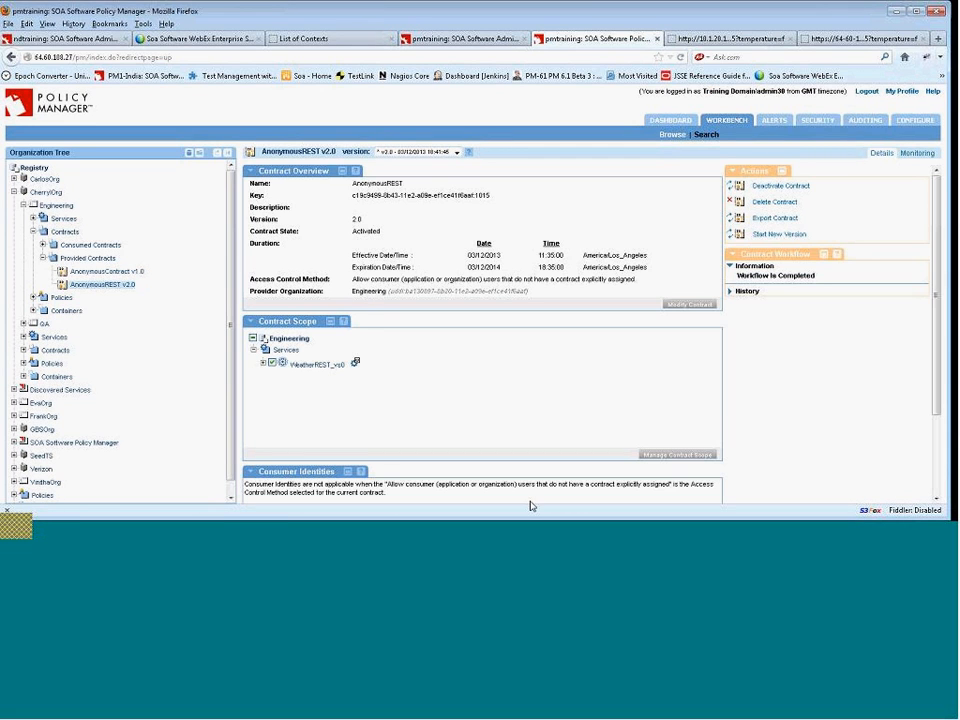
Retest the virtual WeatherREST endpoint by reloading its test page in Chrome several times.
{"action": "key", "text": "alt+Tab"}
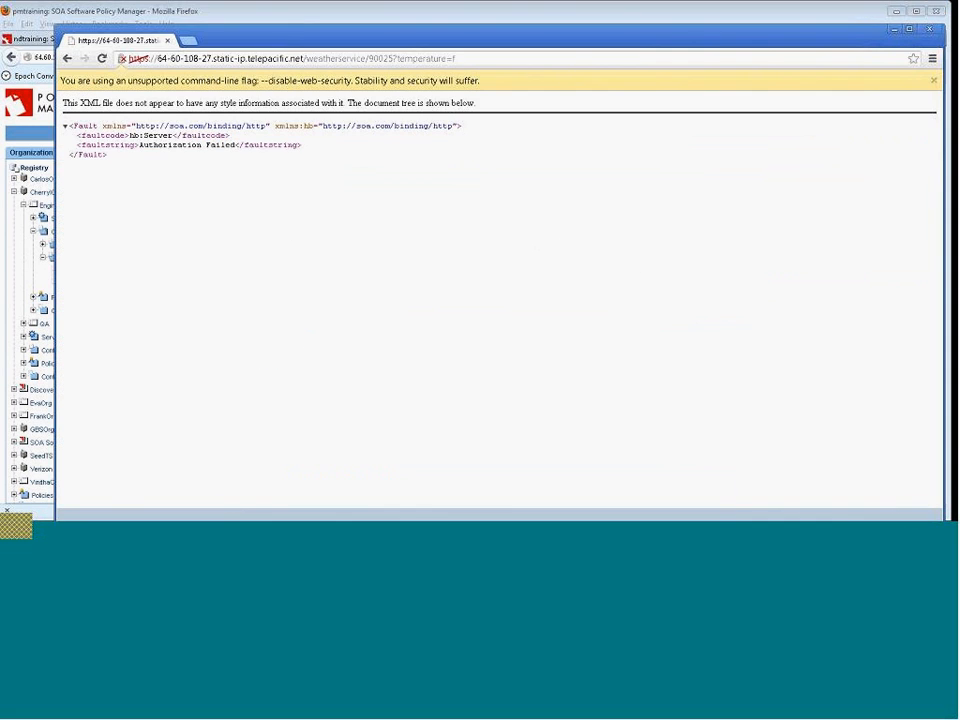
{"action": "left_click", "coordinate": [101, 59]}
{"action": "left_click", "coordinate": [101, 59]}
{"action": "left_click", "coordinate": [101, 59]}
{"action": "left_click", "coordinate": [101, 59]}
{"action": "left_click", "coordinate": [101, 59]}
{"action": "left_click_drag", "start_coordinate": [300, 43], "coordinate": [420, 50]}
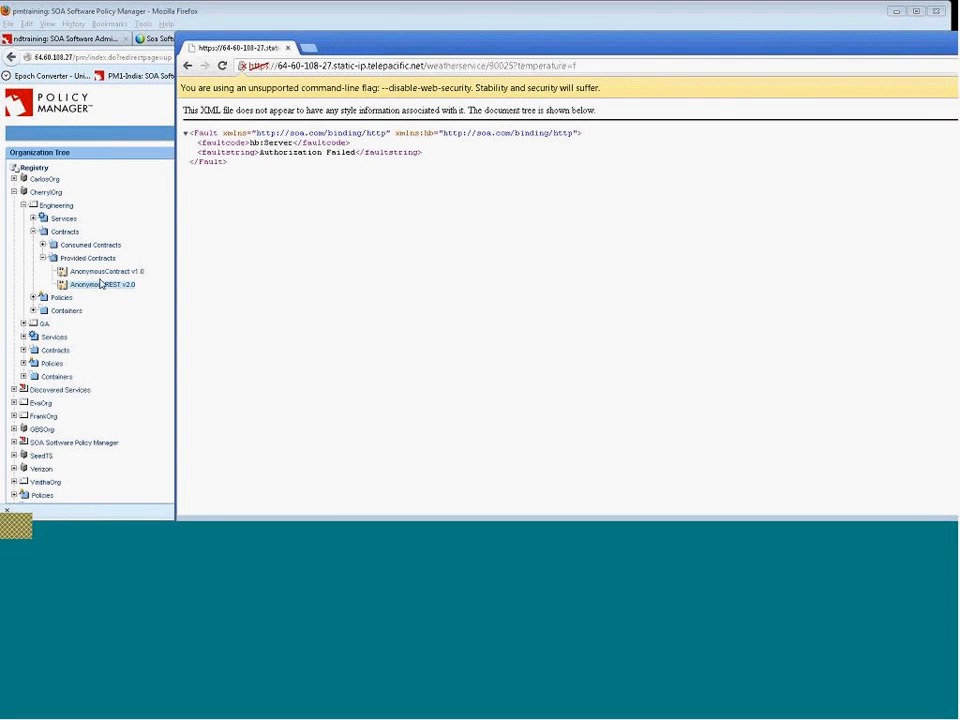
{"action": "left_click", "coordinate": [101, 284]}
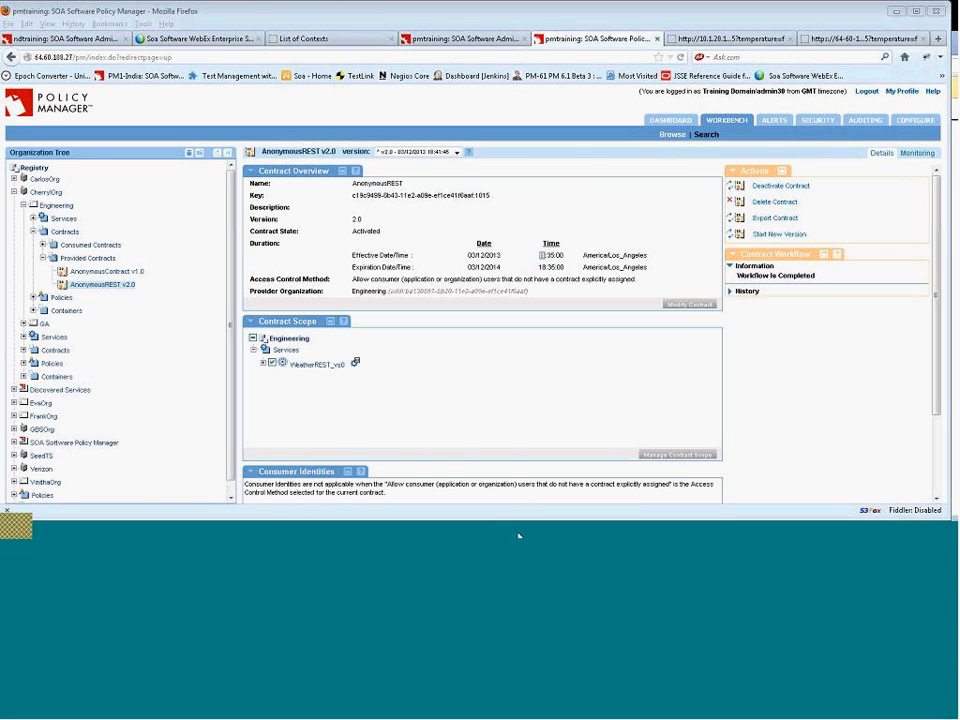
{"action": "key", "text": "alt+Tab"}
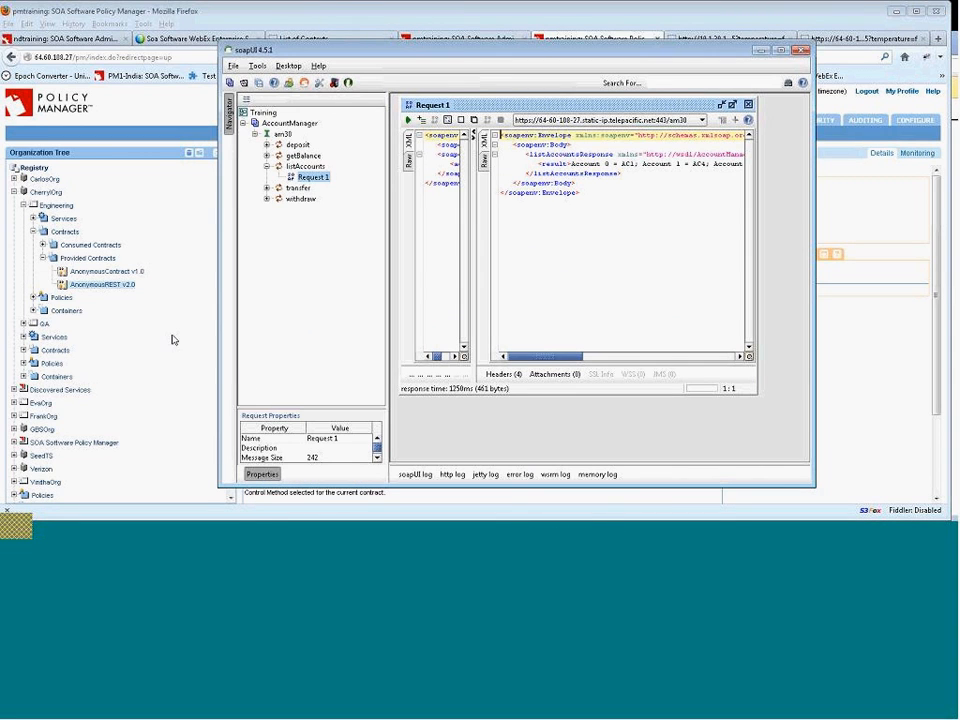
{"action": "key", "text": "alt+Tab"}
{"action": "key", "text": "alt+Tab"}
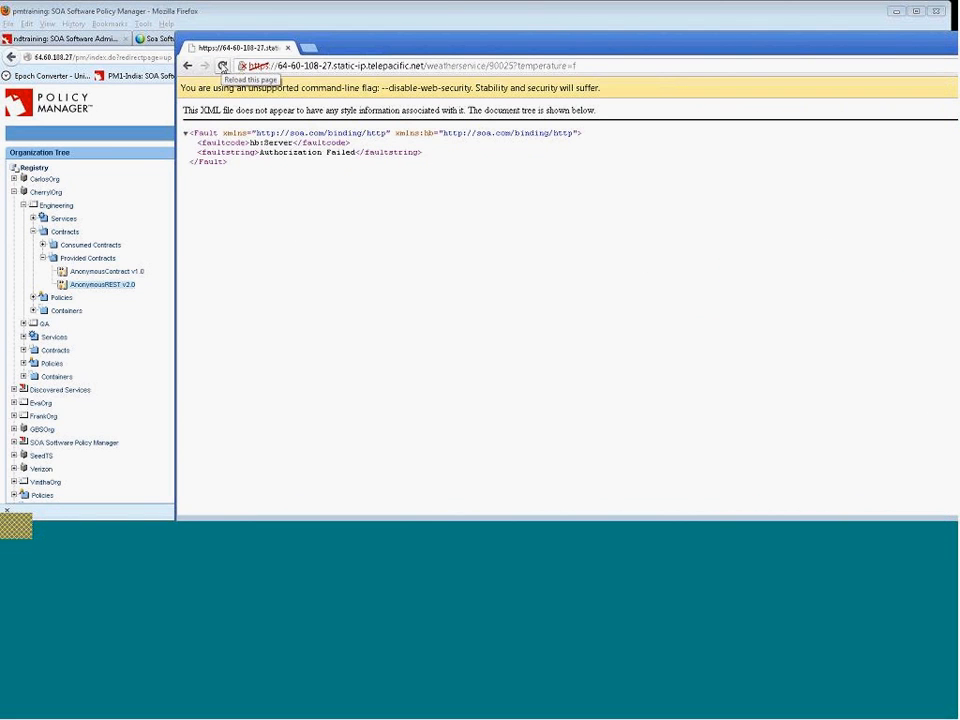
{"action": "left_click", "coordinate": [222, 66]}
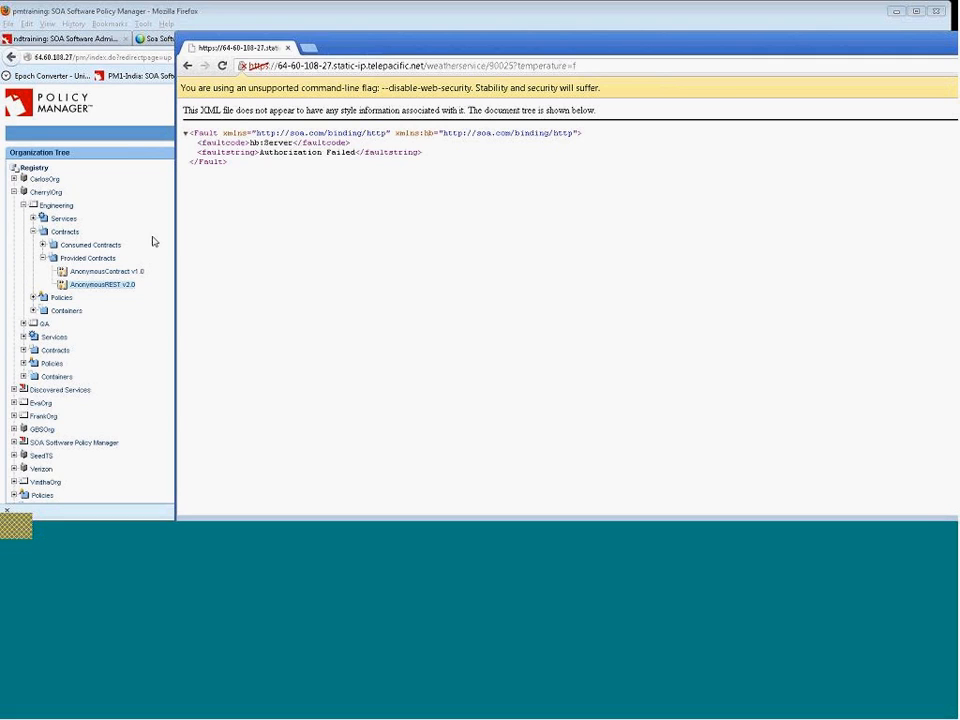
Stop the ndtraining instance in the remote command window and restart it with startup ndtraining.
{"action": "left_click", "coordinate": [297, 490]}
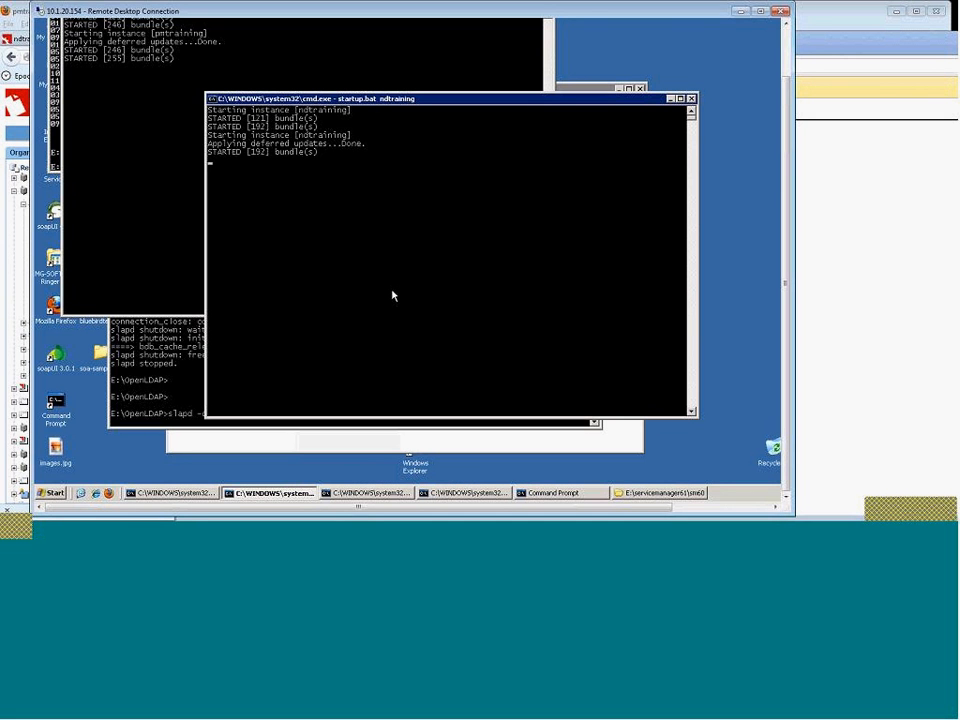
{"action": "key", "text": "ctrl+c"}
{"action": "key", "text": "ctrl+c"}
{"action": "key", "text": "Return"}
{"action": "key", "text": "Return"}
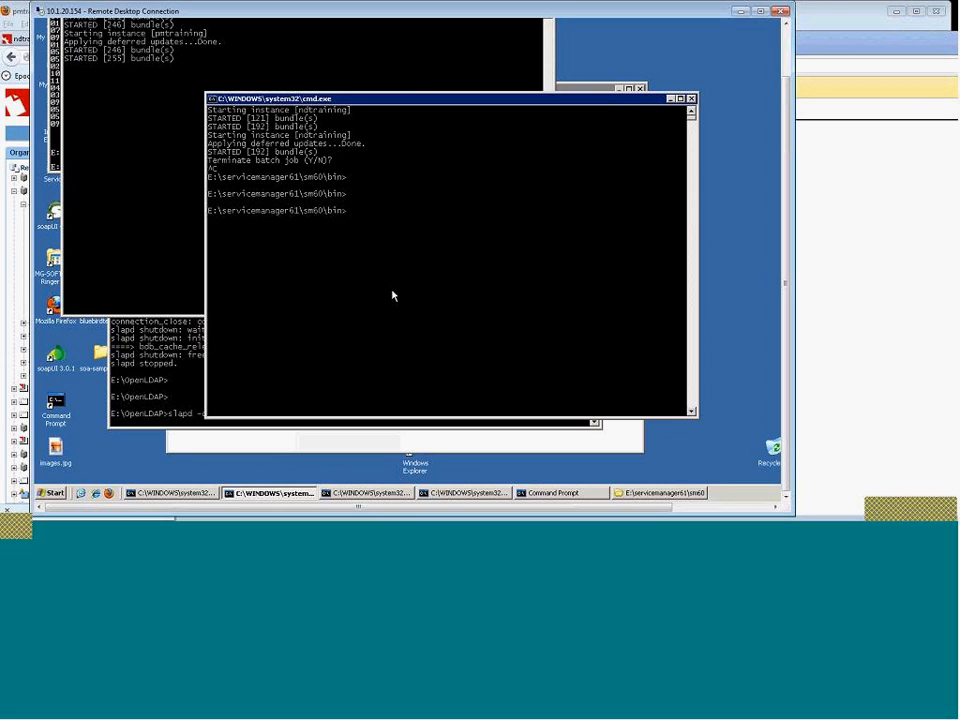
{"action": "type", "text": "st"}
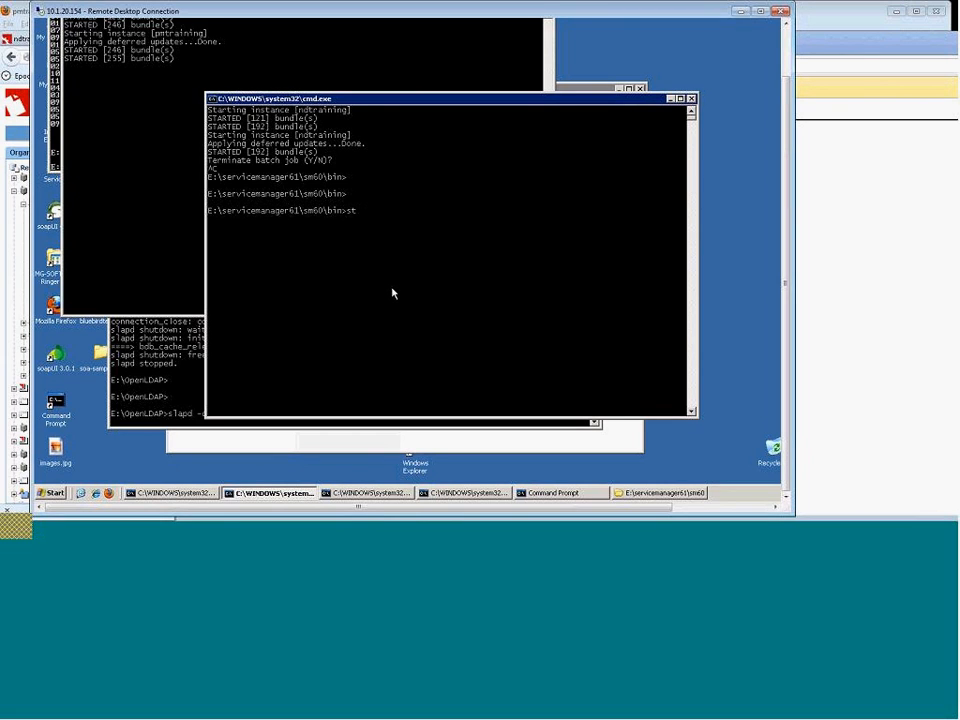
{"action": "type", "text": "artup ndtraining"}
{"action": "key", "text": "Return"}
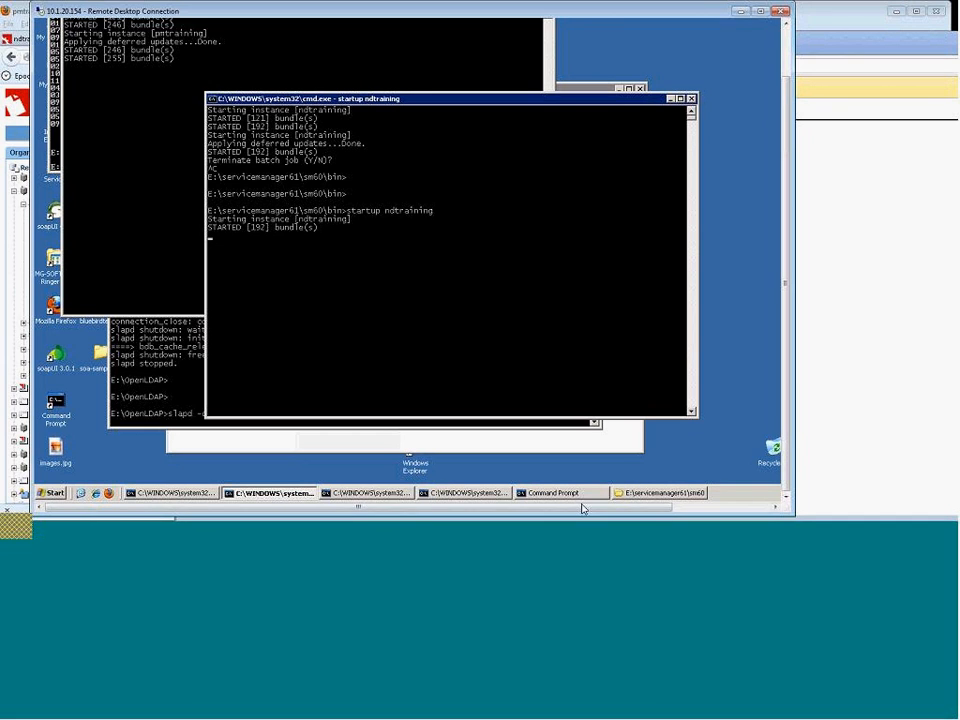
Reload the virtual WeatherREST endpoint test page in Chrome and select part of the JSON response.
{"action": "left_click", "coordinate": [434, 530]}
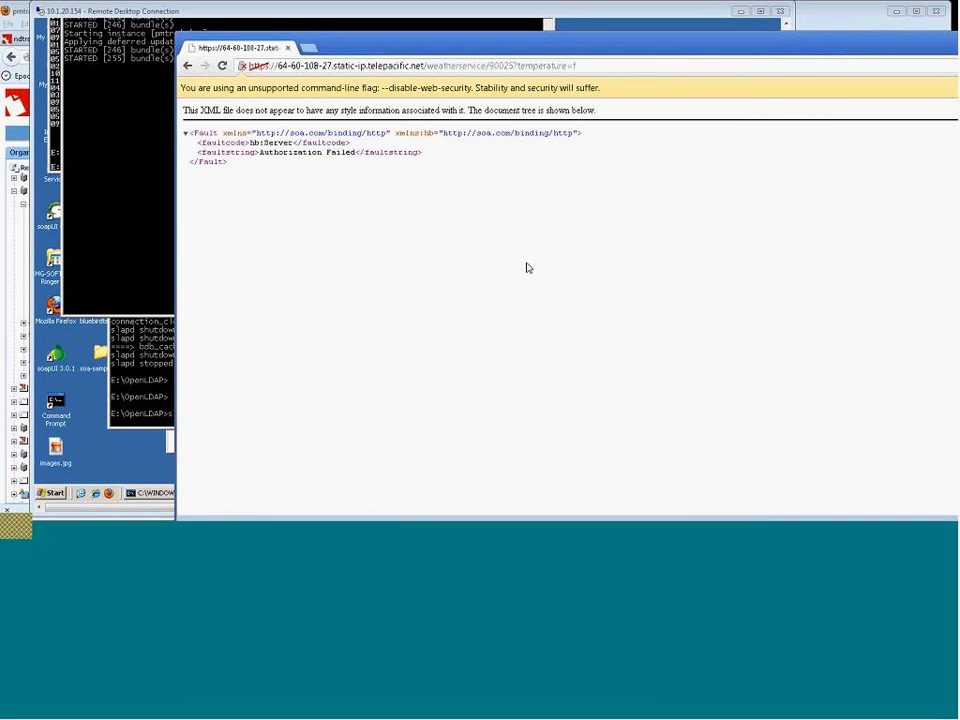
{"action": "left_click", "coordinate": [222, 67]}
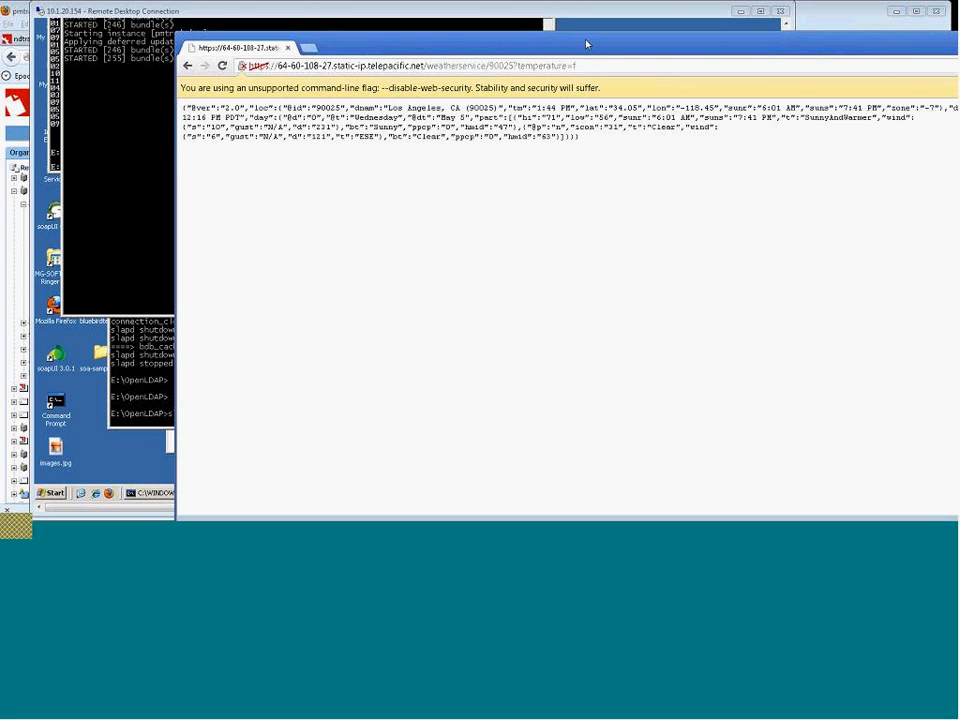
{"action": "left_click_drag", "start_coordinate": [586, 44], "coordinate": [499, 40]}
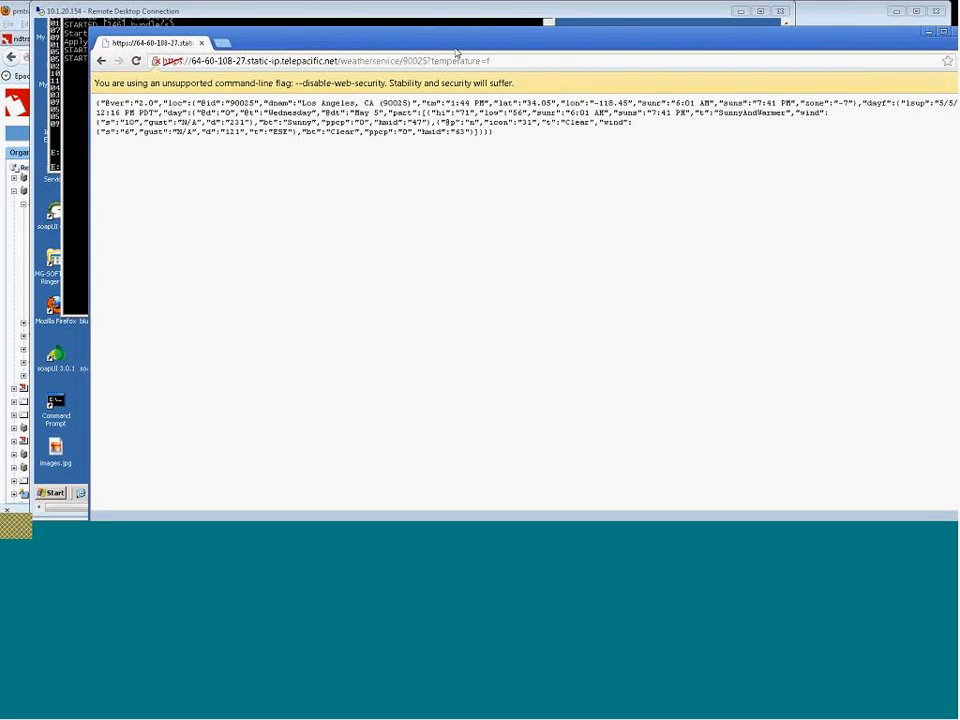
{"action": "left_click_drag", "start_coordinate": [493, 132], "coordinate": [120, 122]}
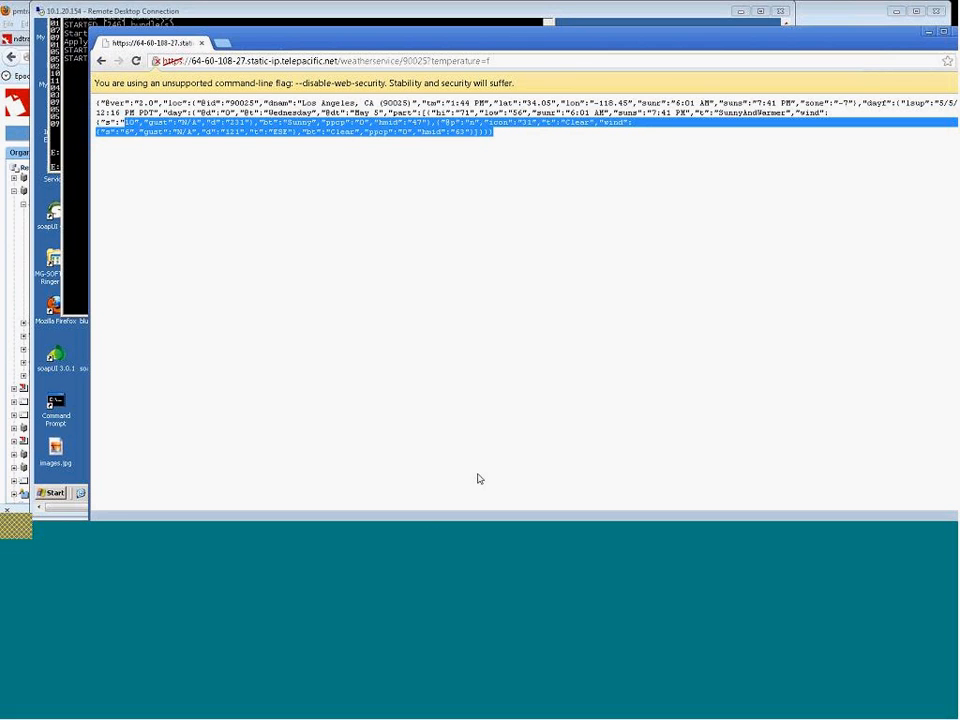
{"action": "left_click", "coordinate": [410, 535]}
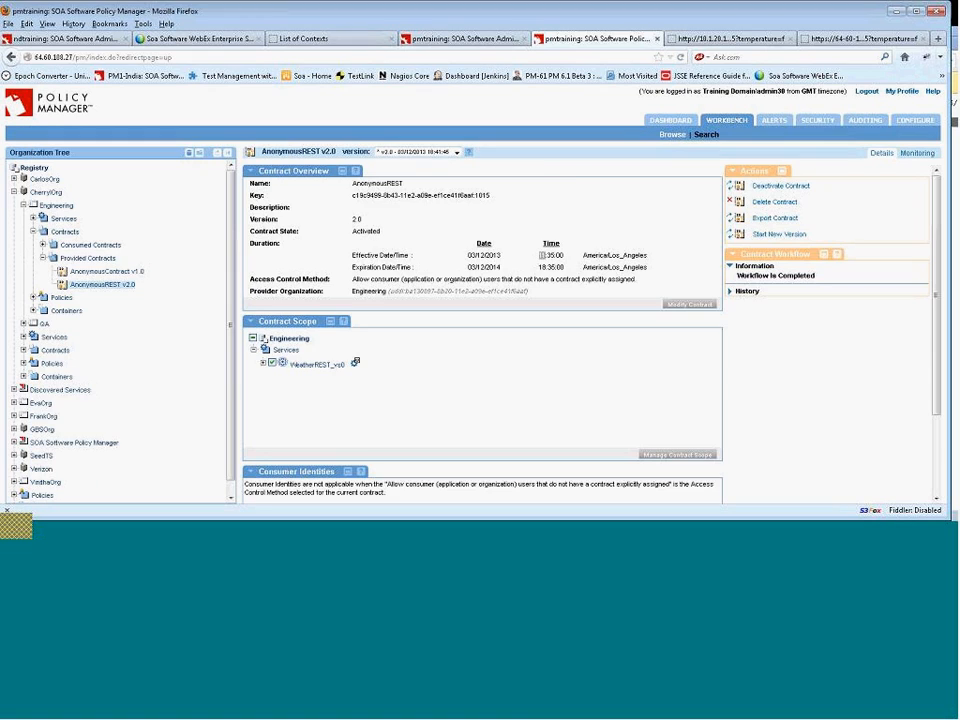
Open the WeatherREST_vs0 virtual service's details from the Engineering services tree.
{"action": "left_click", "coordinate": [714, 40]}
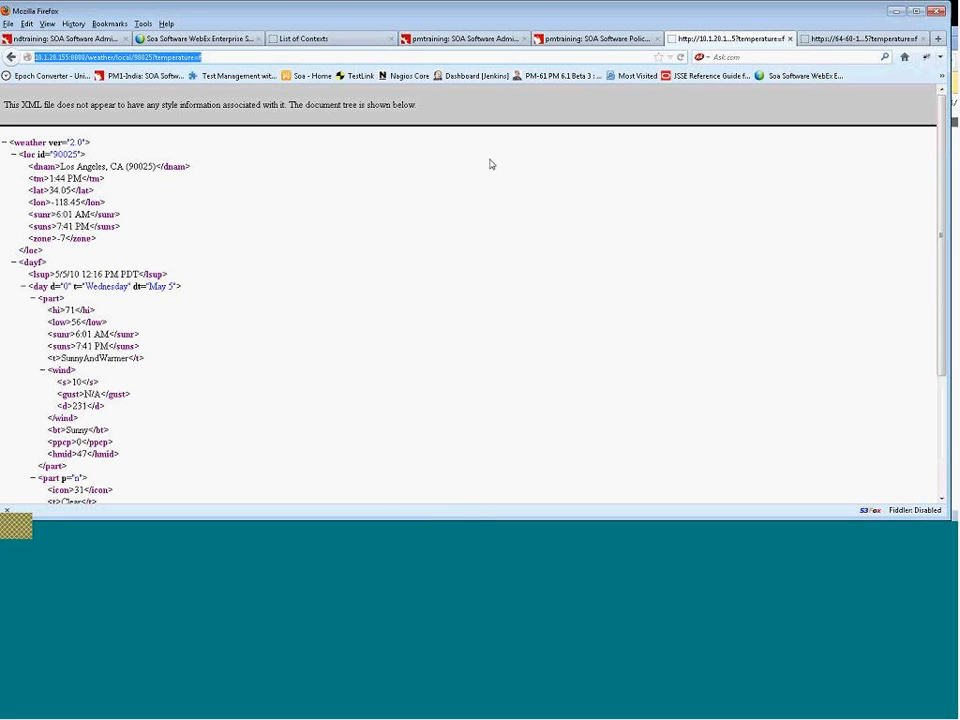
{"action": "left_click", "coordinate": [609, 38]}
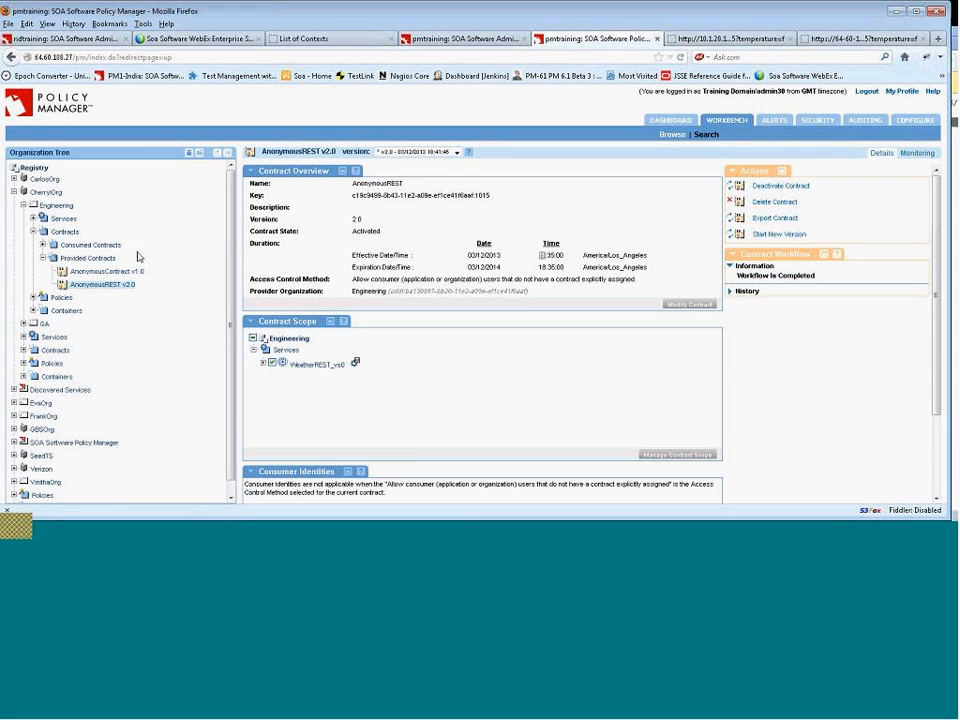
{"action": "left_click", "coordinate": [33, 218]}
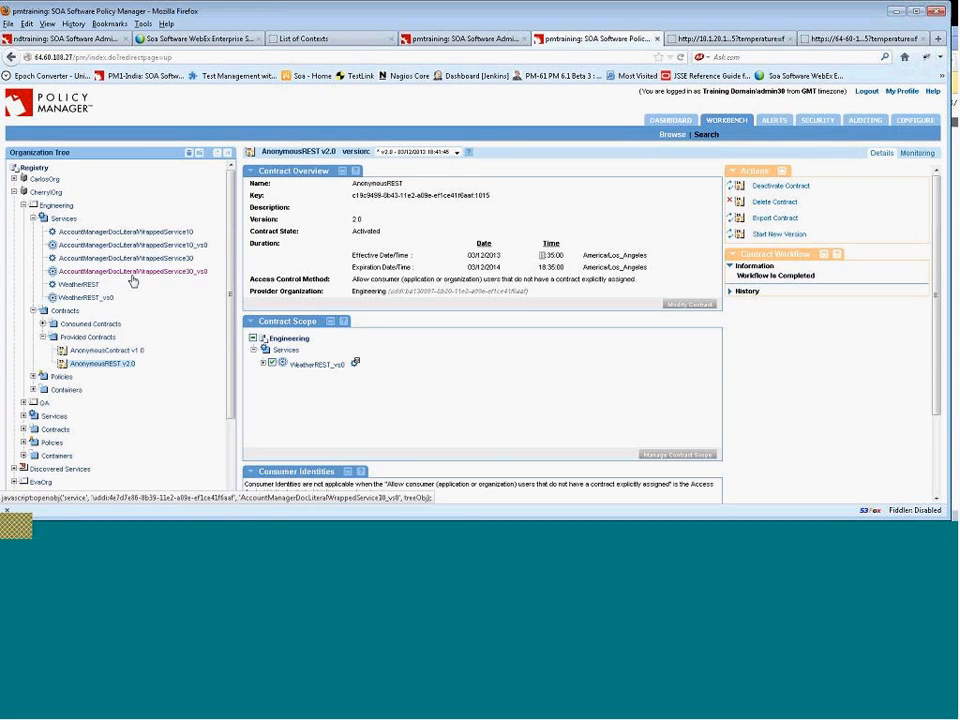
{"action": "left_click", "coordinate": [96, 300]}
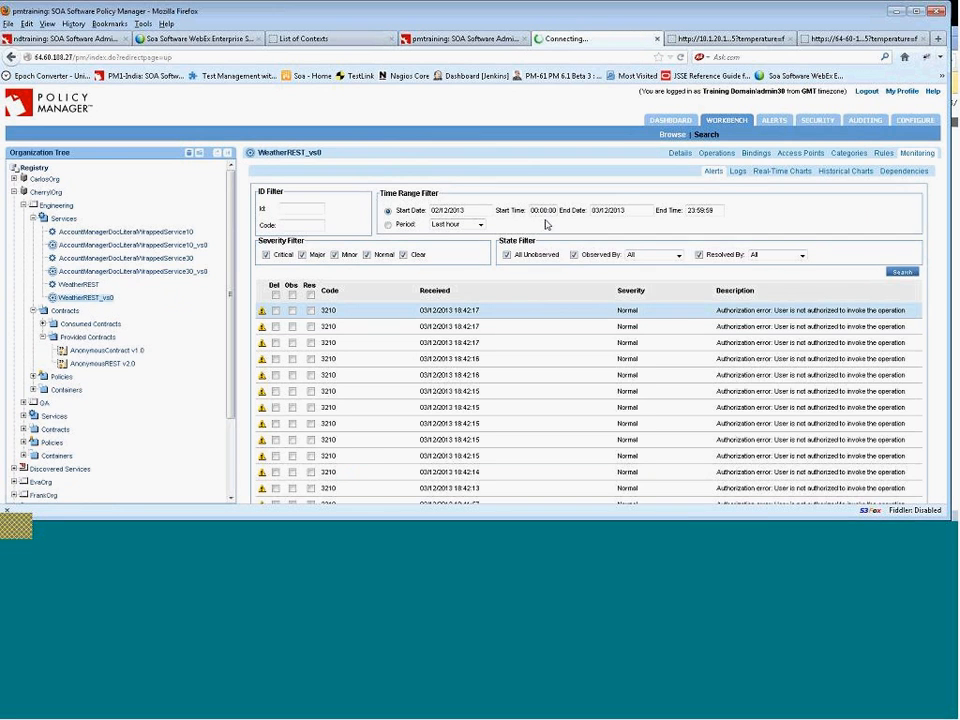
{"action": "left_click", "coordinate": [679, 154]}
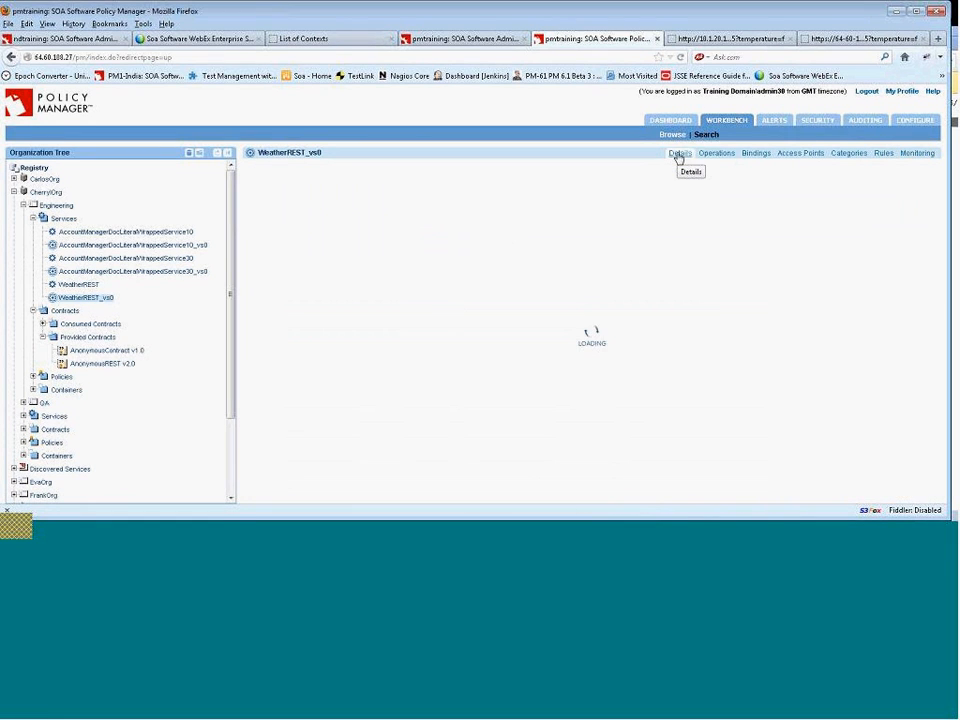
Open the WeatherREST_vs0 WSDL in a new window and examine its binding operation and port addresses.
{"action": "right_click", "coordinate": [517, 303]}
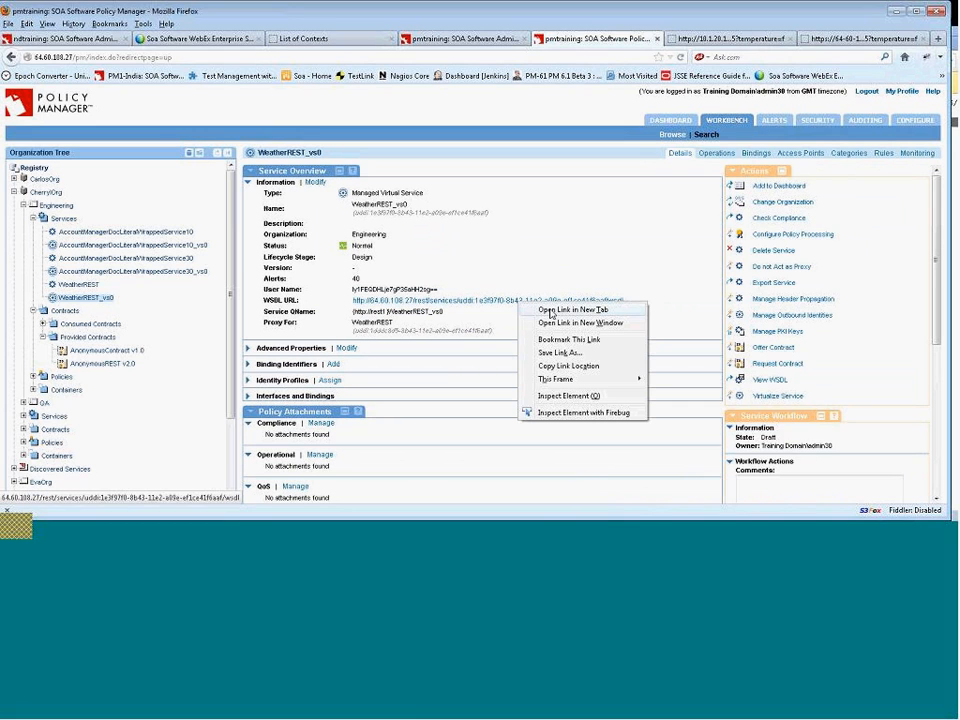
{"action": "left_click", "coordinate": [554, 323]}
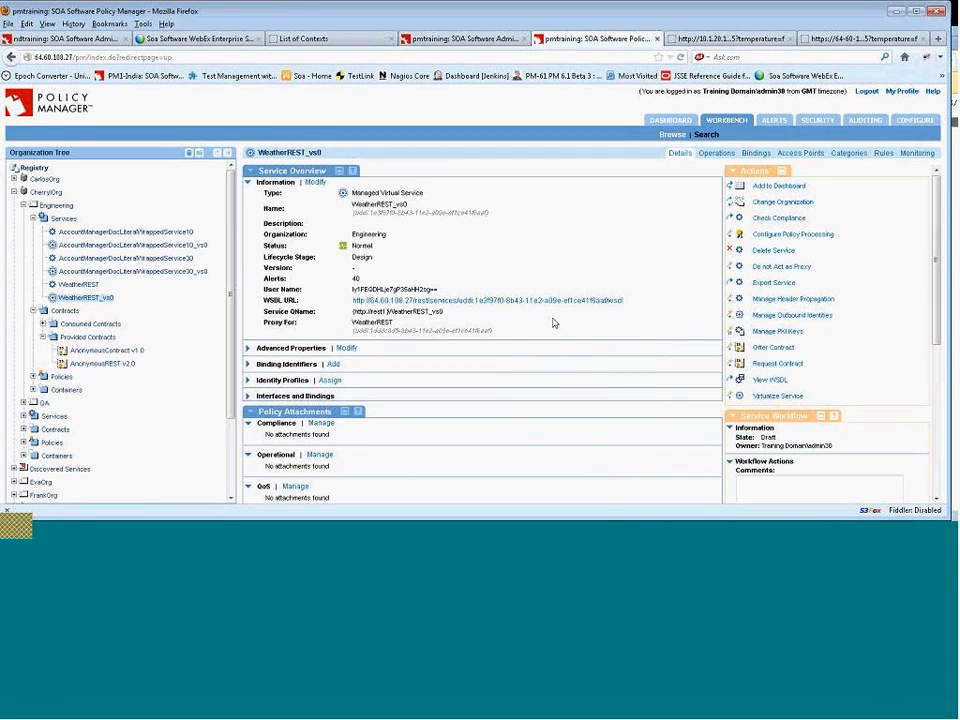
{"action": "scroll", "coordinate": [373, 270], "scroll_direction": "down", "scroll_amount": 1}
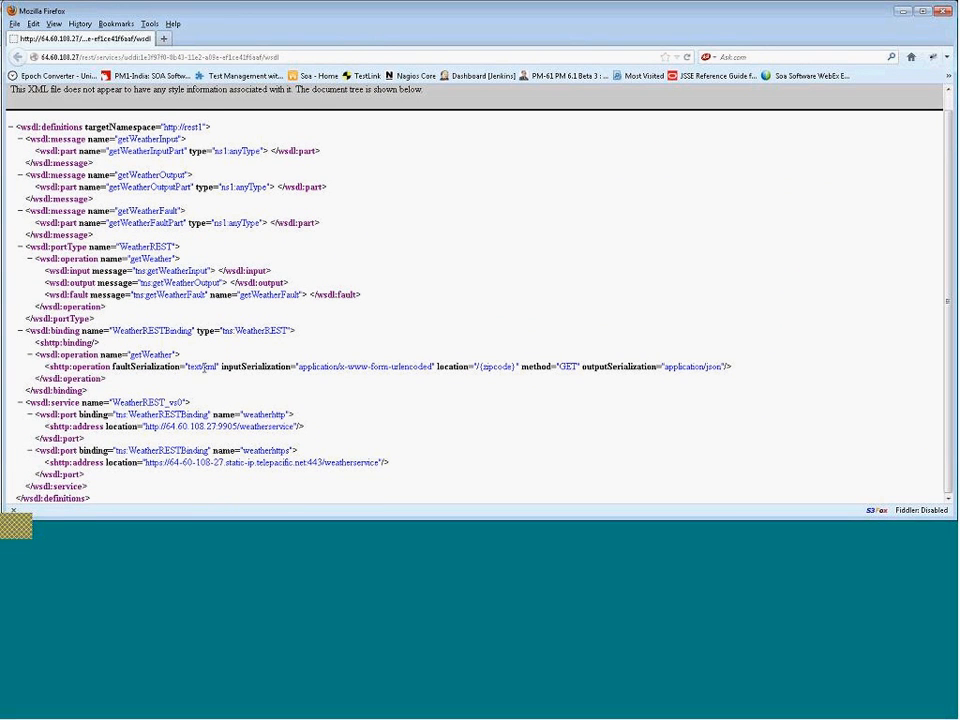
{"action": "left_click_drag", "start_coordinate": [186, 368], "coordinate": [218, 368]}
{"action": "left_click", "coordinate": [304, 366]}
{"action": "left_click_drag", "start_coordinate": [304, 366], "coordinate": [436, 367]}
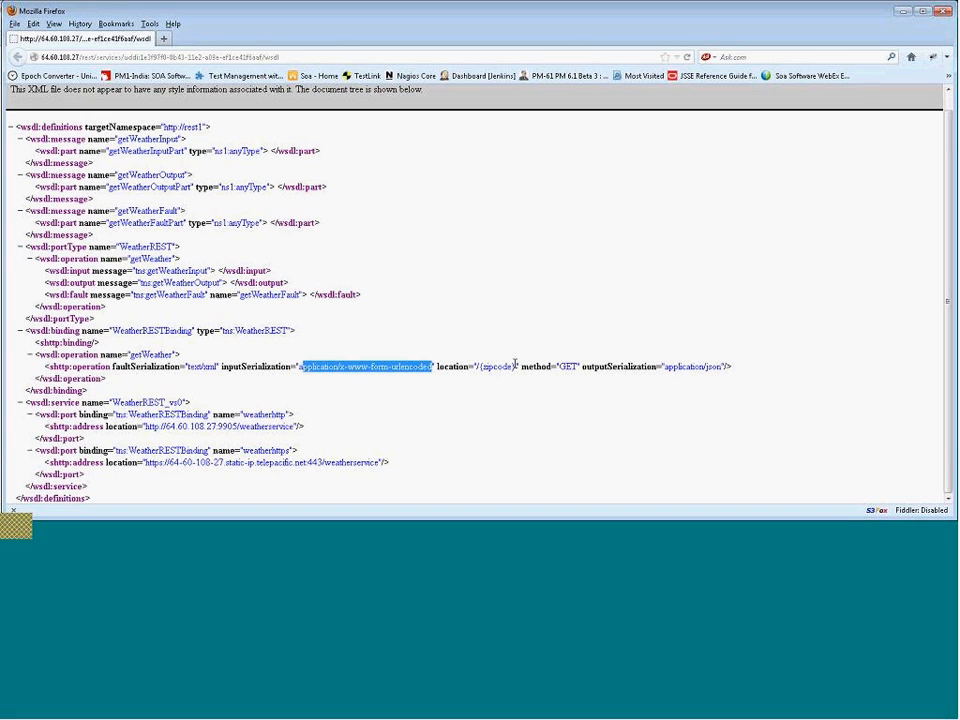
{"action": "left_click_drag", "start_coordinate": [477, 367], "coordinate": [516, 367]}
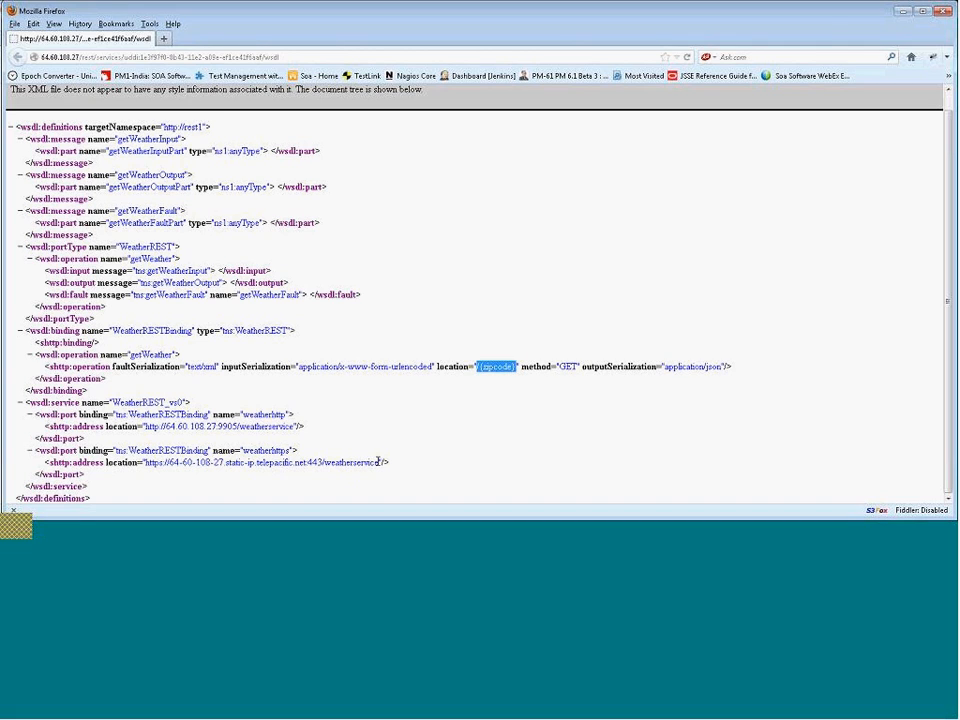
{"action": "left_click_drag", "start_coordinate": [381, 462], "coordinate": [163, 462]}
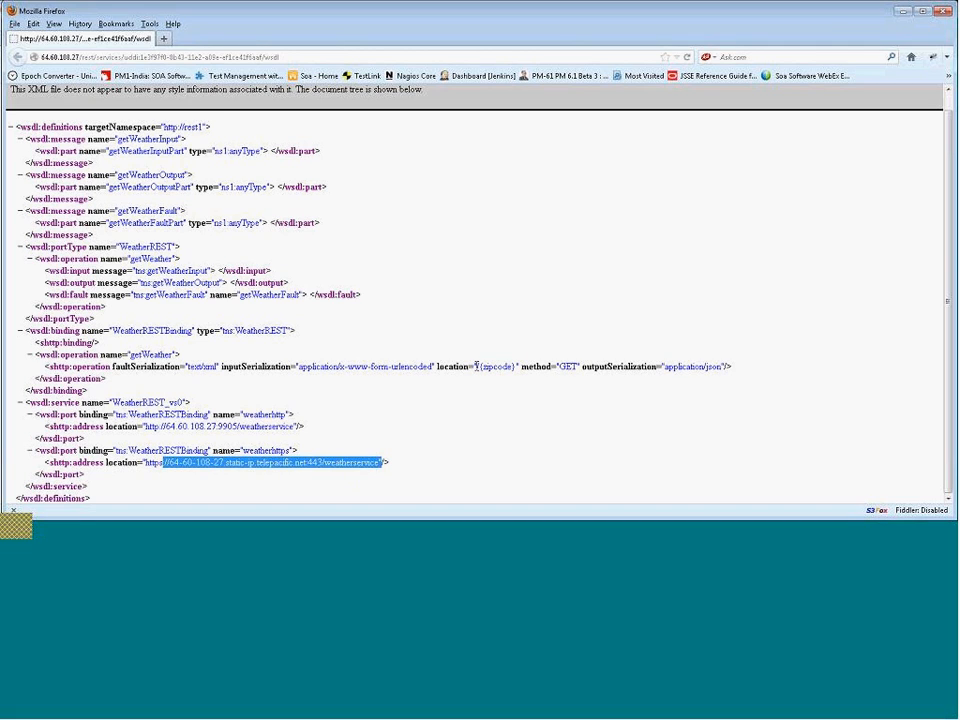
{"action": "double_click", "coordinate": [569, 366]}
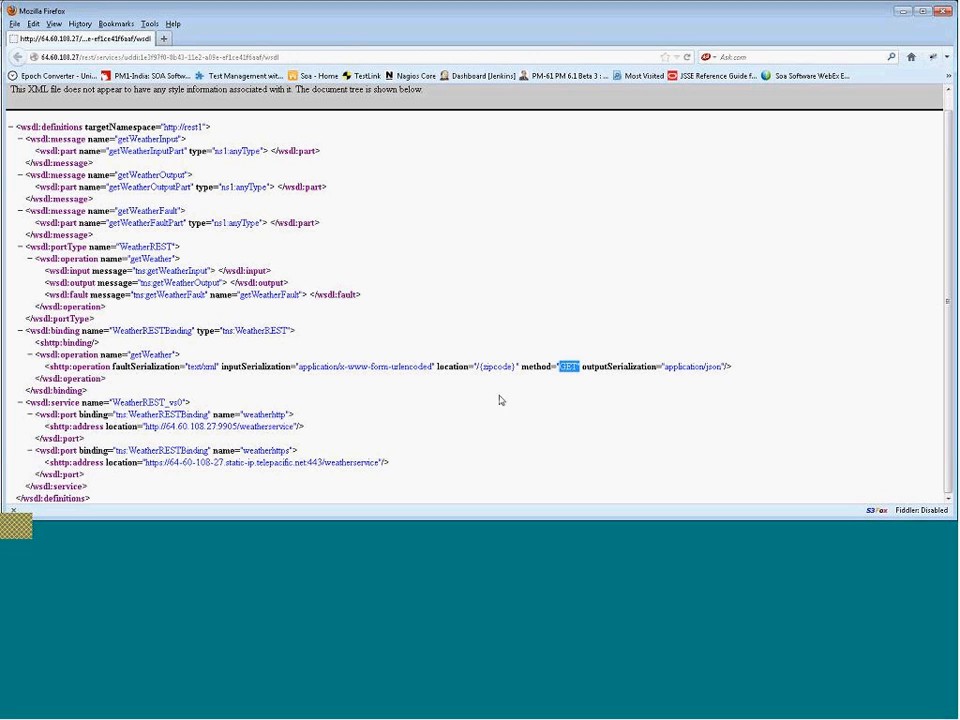
Copy the virtual WeatherREST endpoint URL from Chrome and paste it into a new Fiddler Composer request.
{"action": "left_click", "coordinate": [436, 535]}
{"action": "left_click_drag", "start_coordinate": [497, 62], "coordinate": [158, 61]}
{"action": "key", "text": "ctrl+c"}
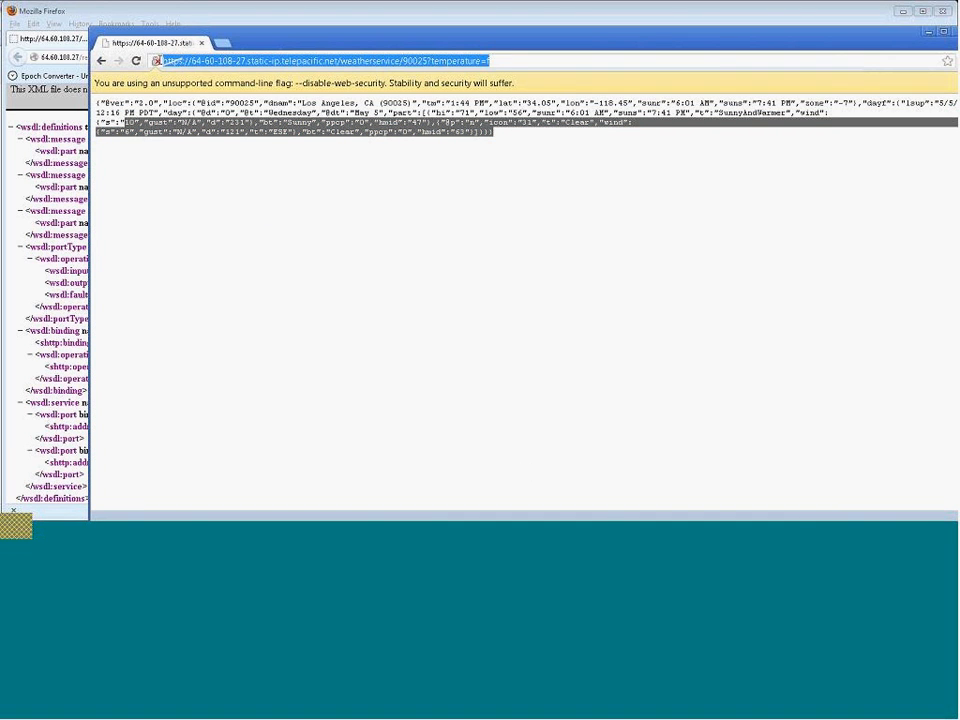
{"action": "left_click", "coordinate": [627, 530]}
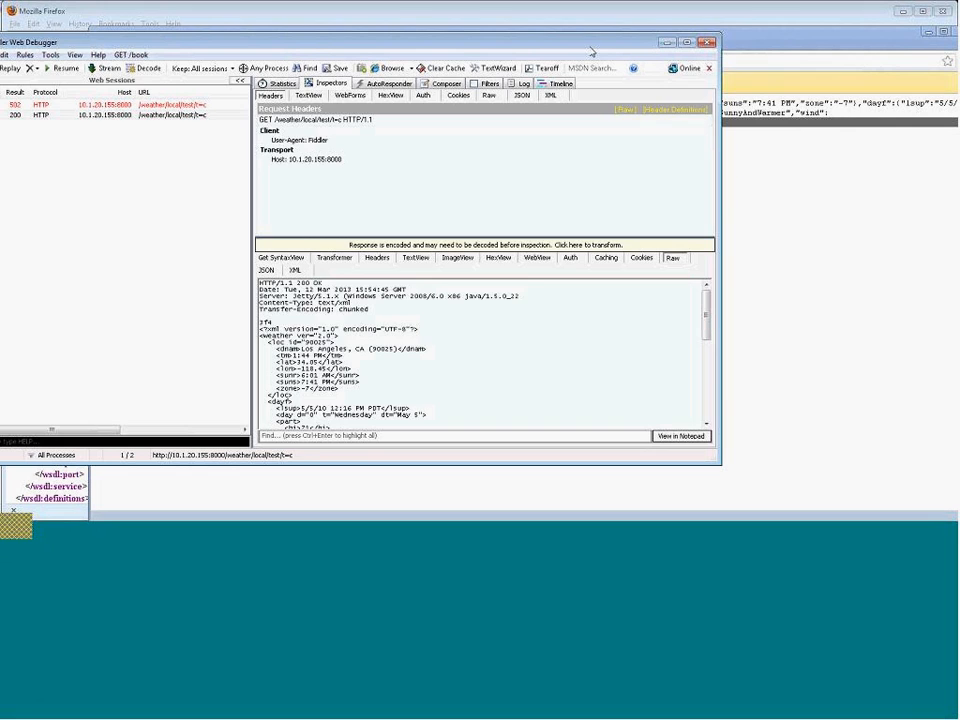
{"action": "left_click_drag", "start_coordinate": [600, 47], "coordinate": [672, 51]}
{"action": "left_click", "coordinate": [518, 88]}
{"action": "triple_click", "coordinate": [450, 144]}
{"action": "key", "text": "ctrl+v"}
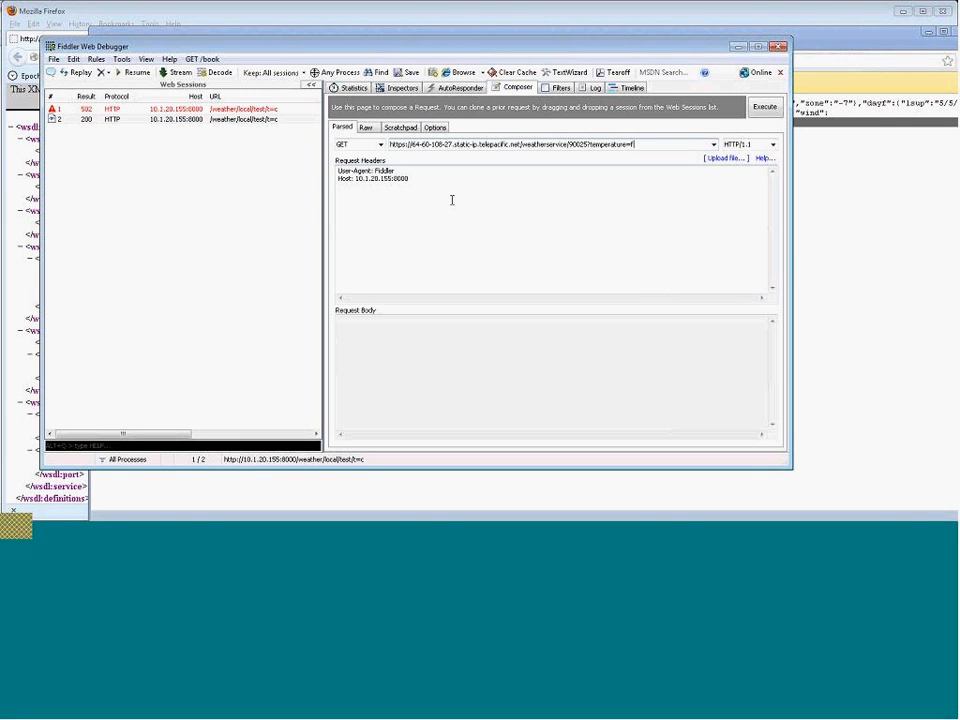
Execute the composed request with the POST method, ignoring the remote certificate error.
{"action": "left_click", "coordinate": [379, 144]}
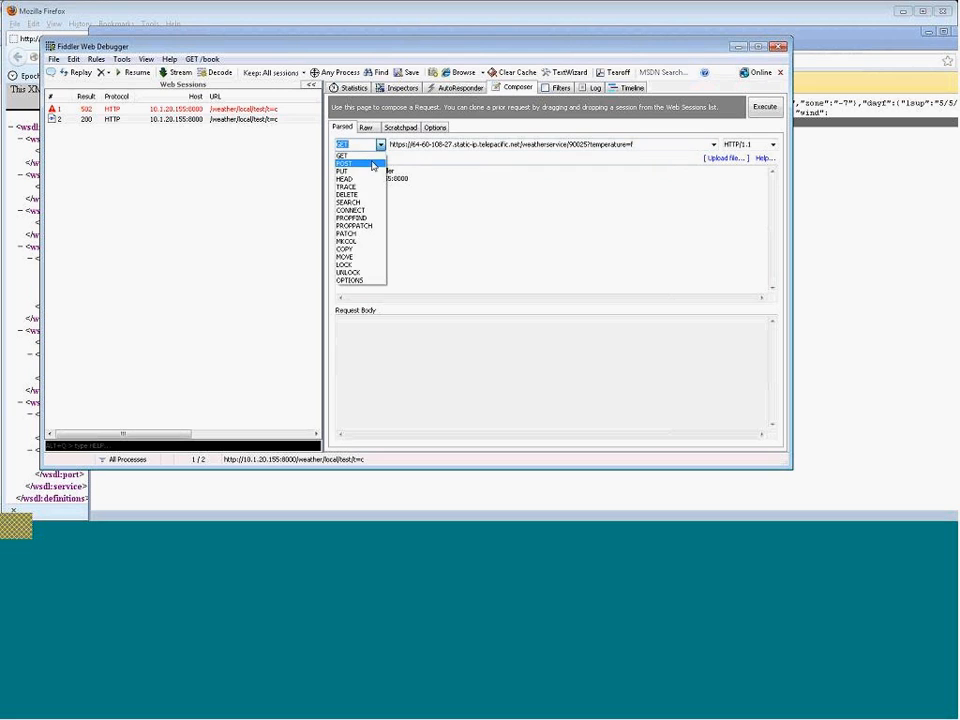
{"action": "left_click", "coordinate": [372, 165]}
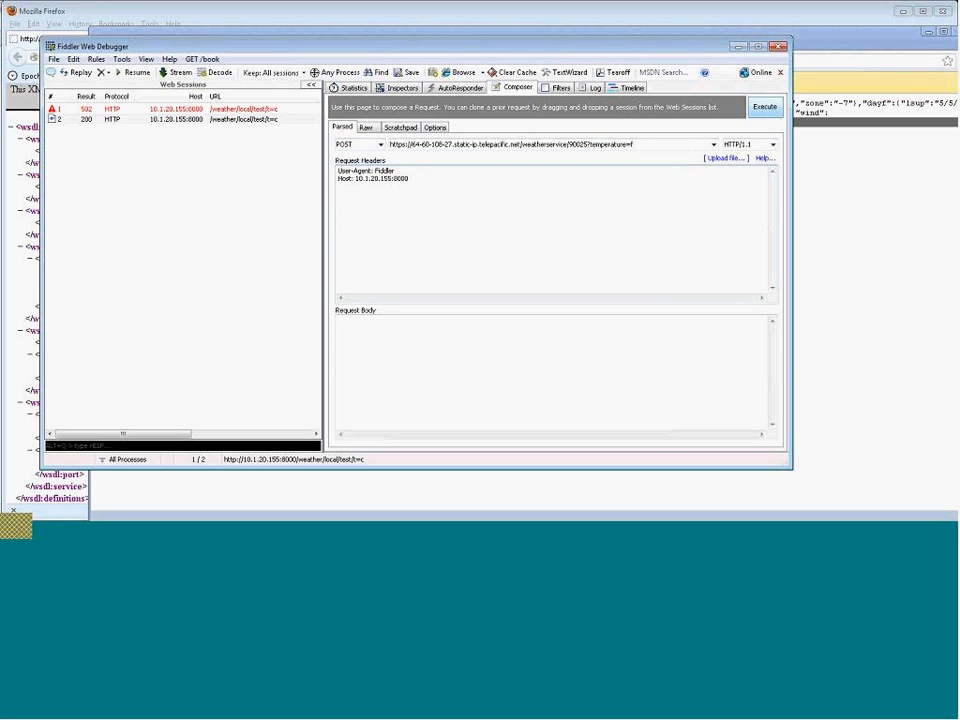
{"action": "left_click", "coordinate": [765, 106]}
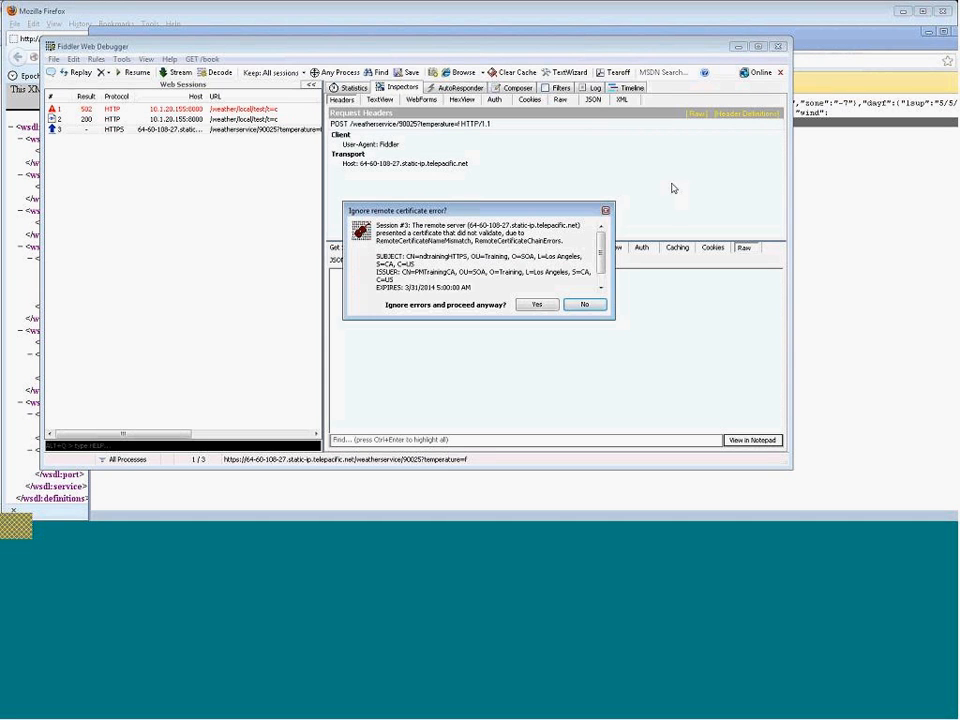
{"action": "left_click", "coordinate": [537, 305]}
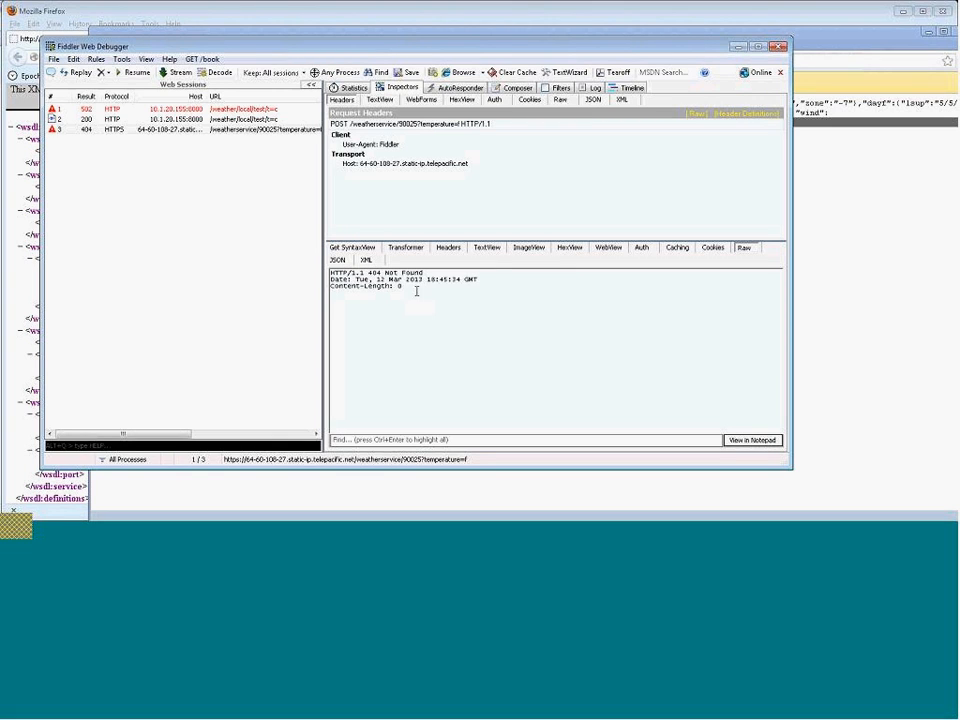
Examine the 404 response and the raw request headers of the new session.
{"action": "left_click_drag", "start_coordinate": [416, 291], "coordinate": [317, 272]}
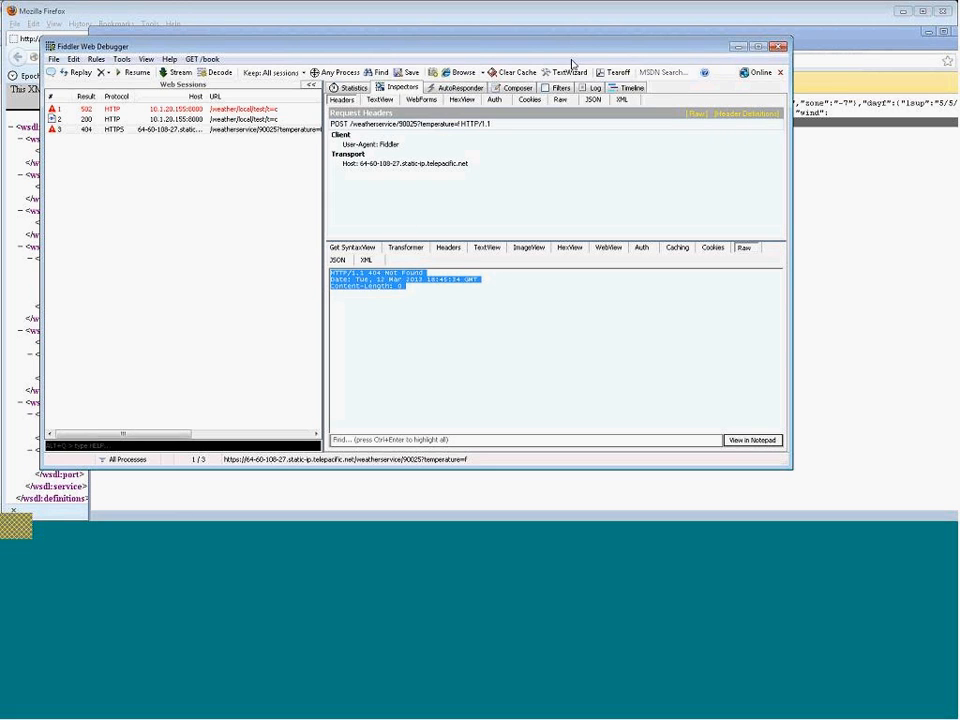
{"action": "left_click", "coordinate": [561, 99]}
{"action": "double_click", "coordinate": [339, 112]}
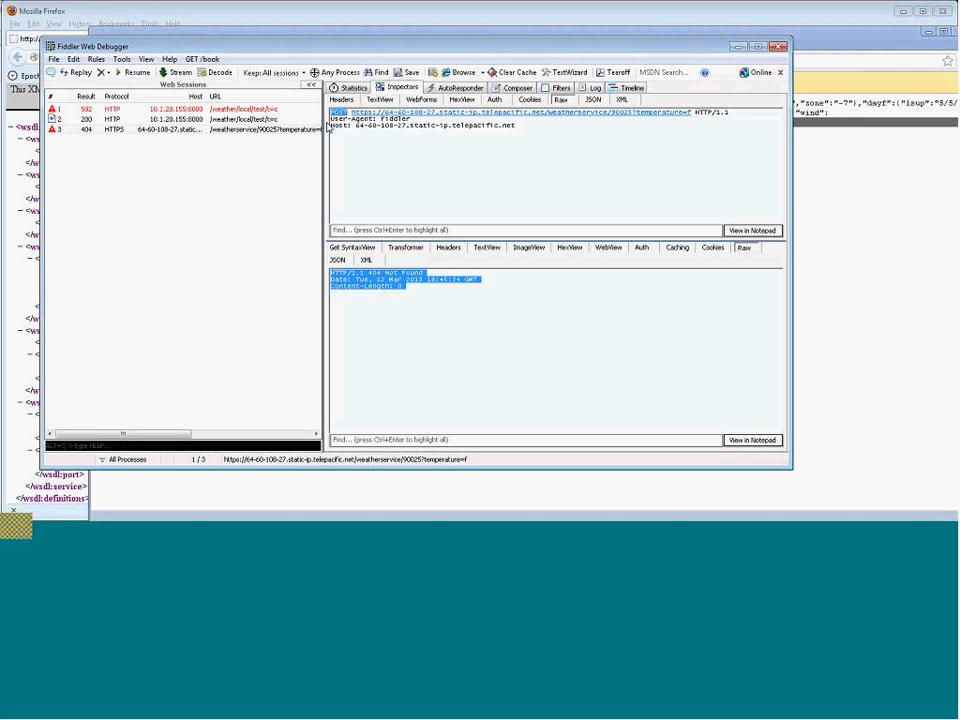
Start the Update Service wizard for the WeatherREST physical service, choosing to update using the wizard.
{"action": "left_click", "coordinate": [886, 203]}
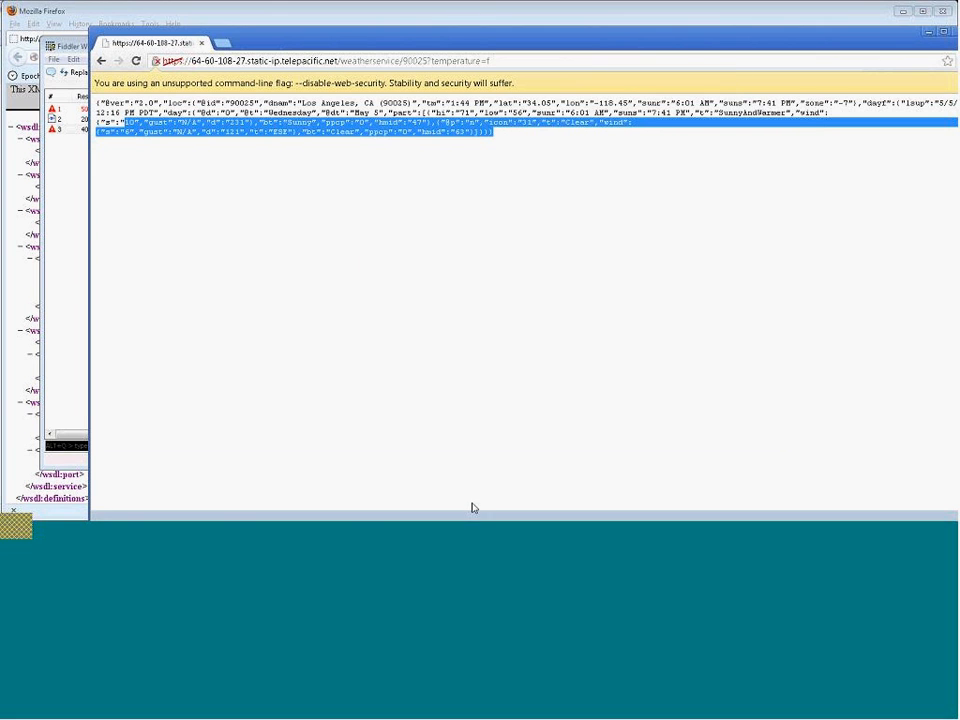
{"action": "left_click", "coordinate": [403, 533]}
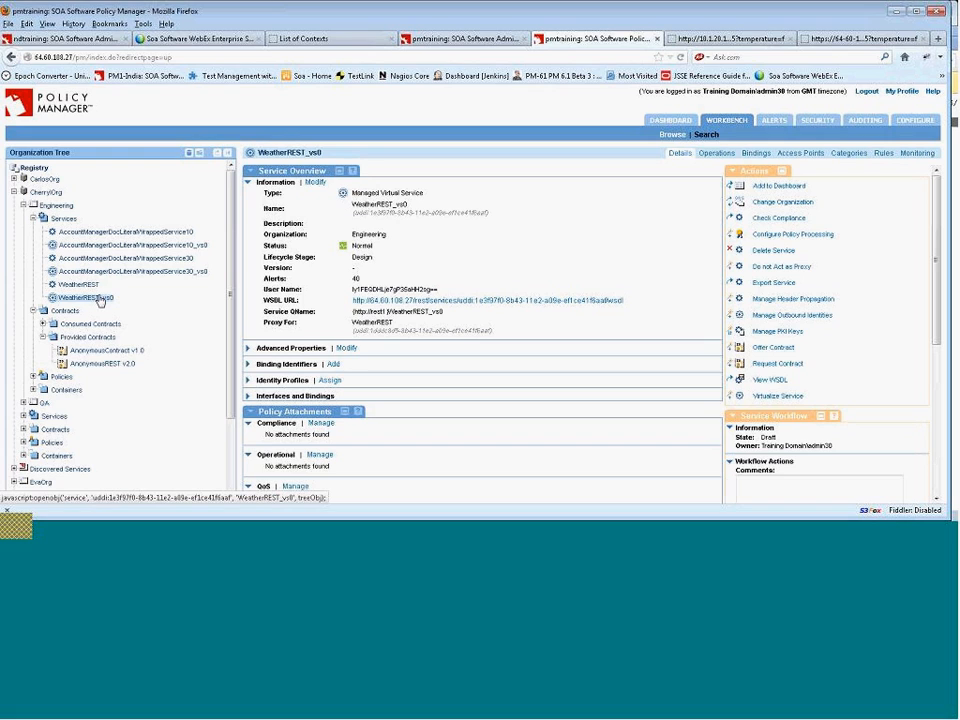
{"action": "left_click", "coordinate": [87, 285]}
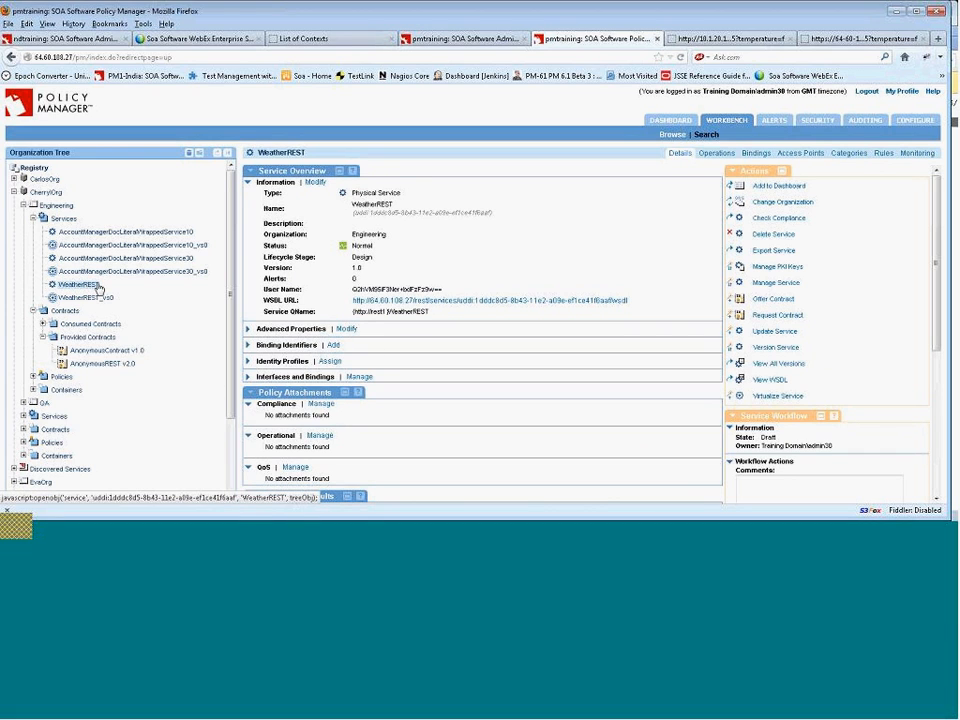
{"action": "left_click", "coordinate": [775, 331]}
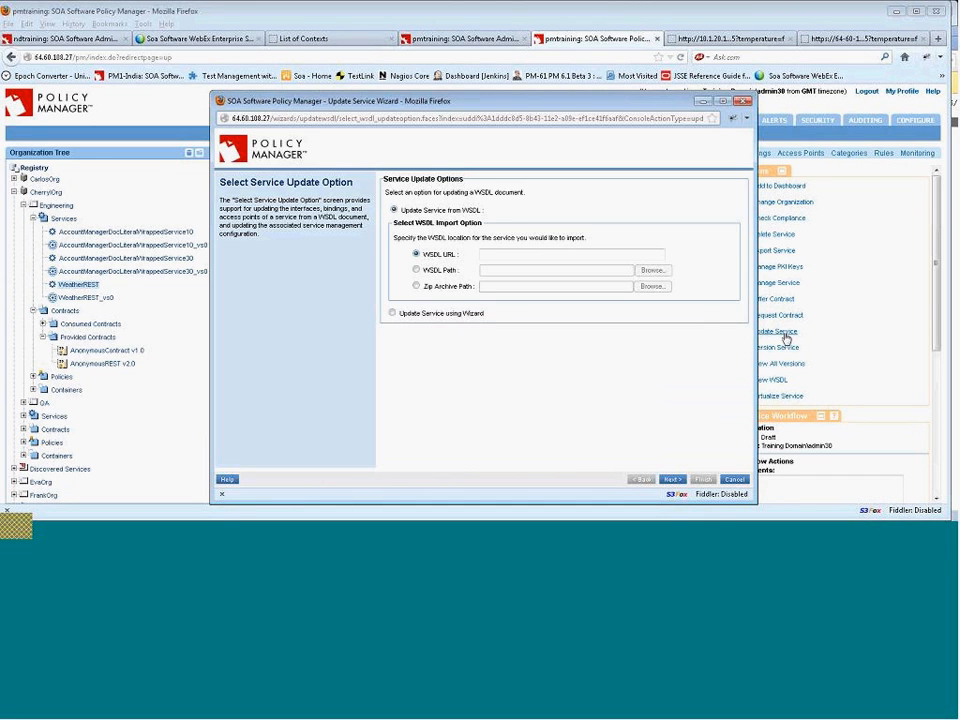
{"action": "left_click", "coordinate": [392, 313]}
{"action": "left_click", "coordinate": [672, 479]}
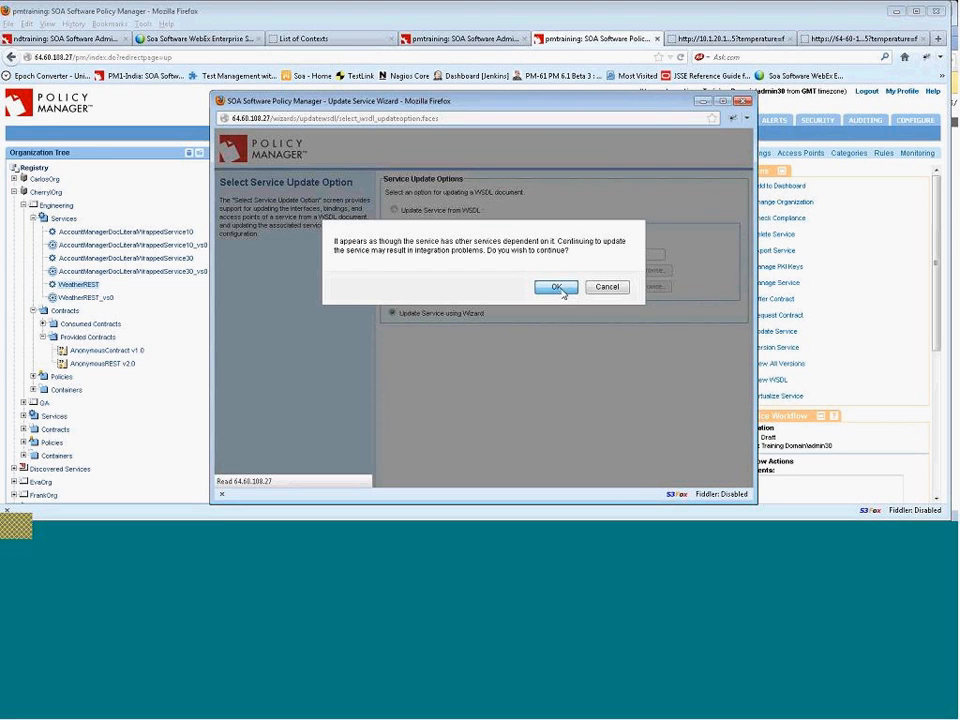
{"action": "left_click", "coordinate": [557, 287]}
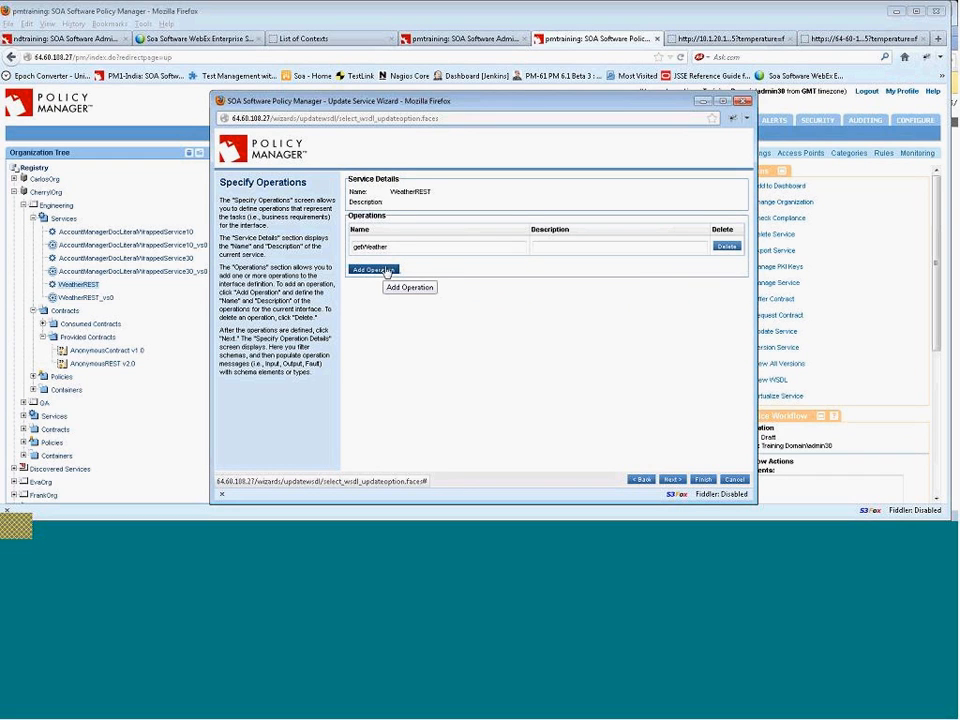
Set the getWeather operation's fault content type to application/json in the HTTP binding properties and finish the wizard.
{"action": "left_click", "coordinate": [673, 481]}
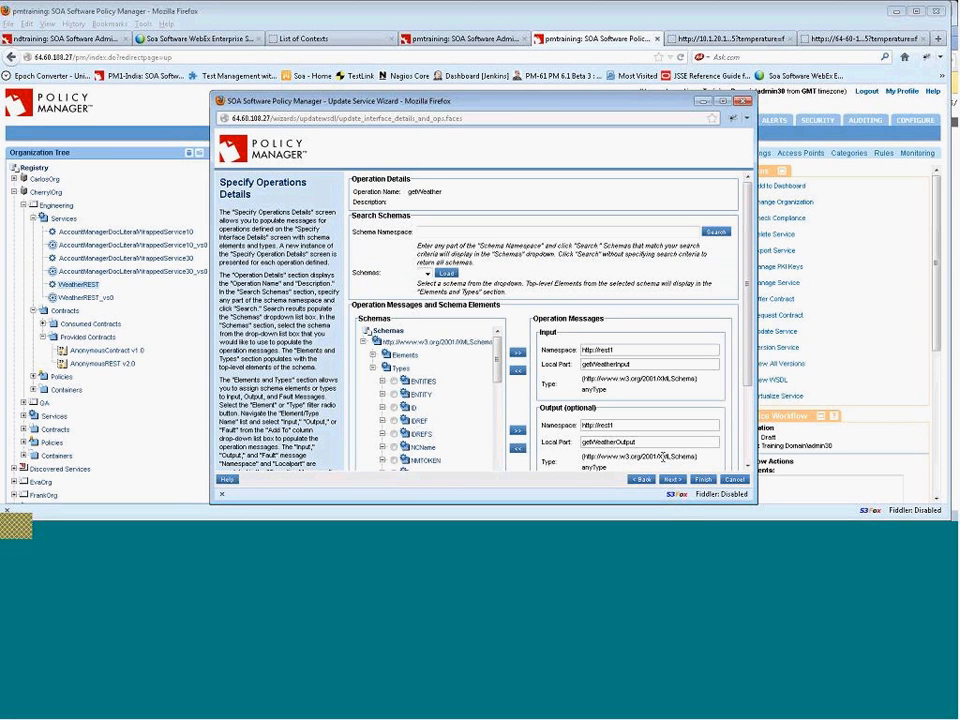
{"action": "left_click", "coordinate": [673, 480]}
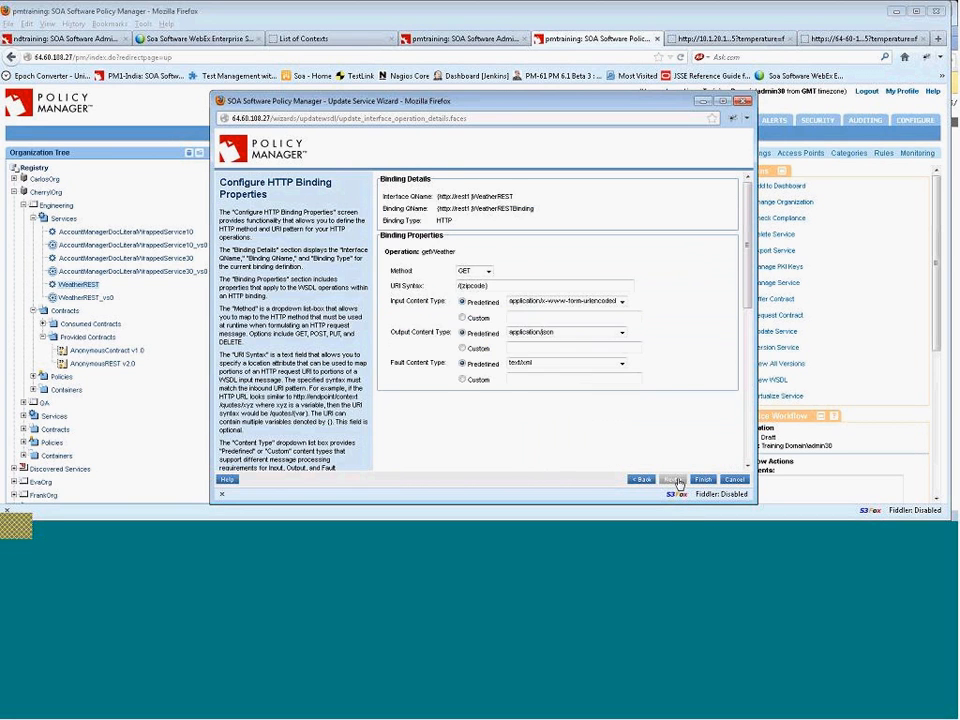
{"action": "left_click", "coordinate": [585, 366]}
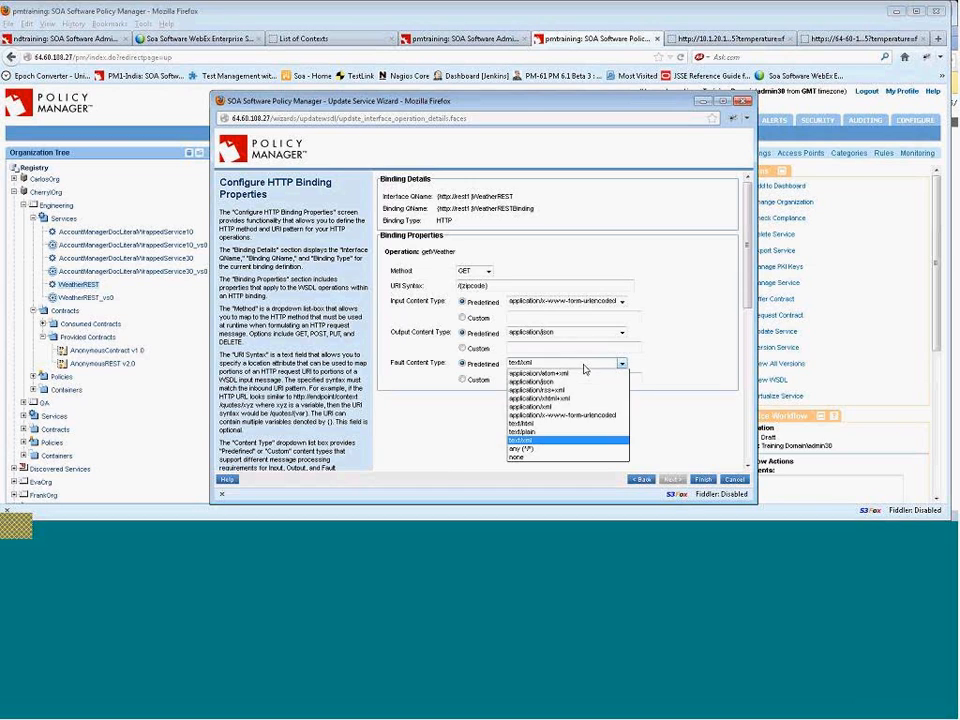
{"action": "left_click", "coordinate": [531, 381]}
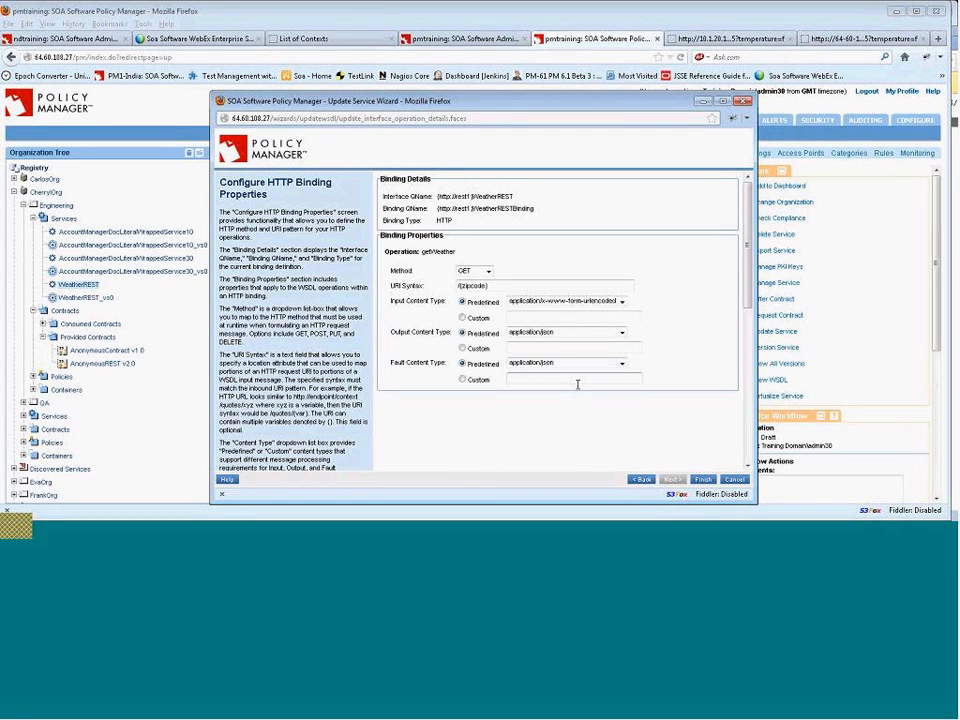
{"action": "left_click", "coordinate": [705, 481]}
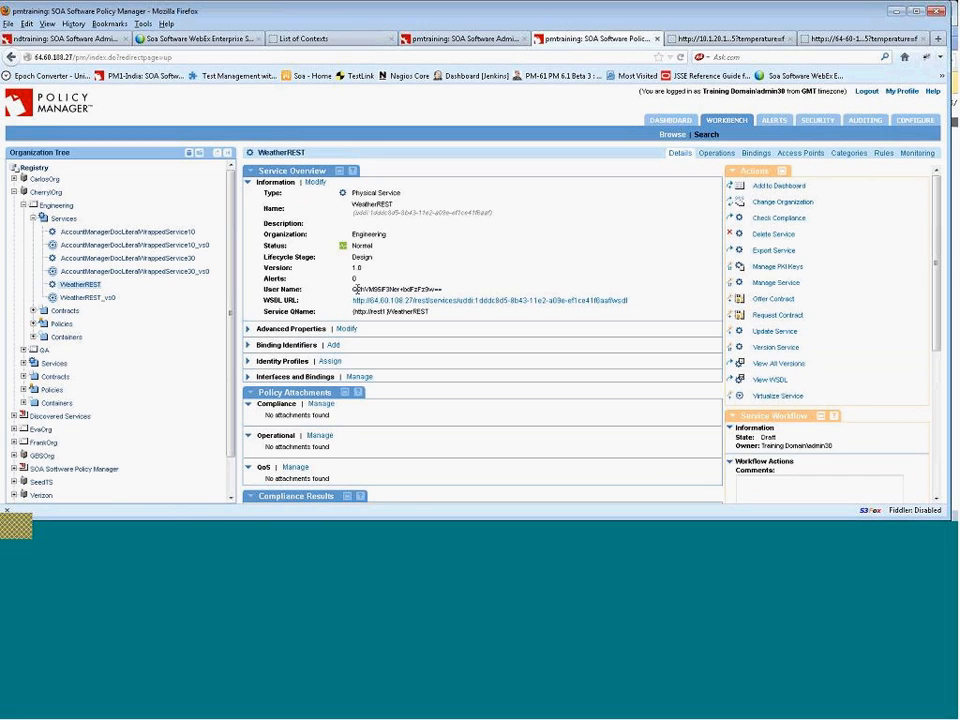
Open the WeatherREST_vs0 WSDL in a new tab and select its faultSerialization value.
{"action": "left_click", "coordinate": [100, 300]}
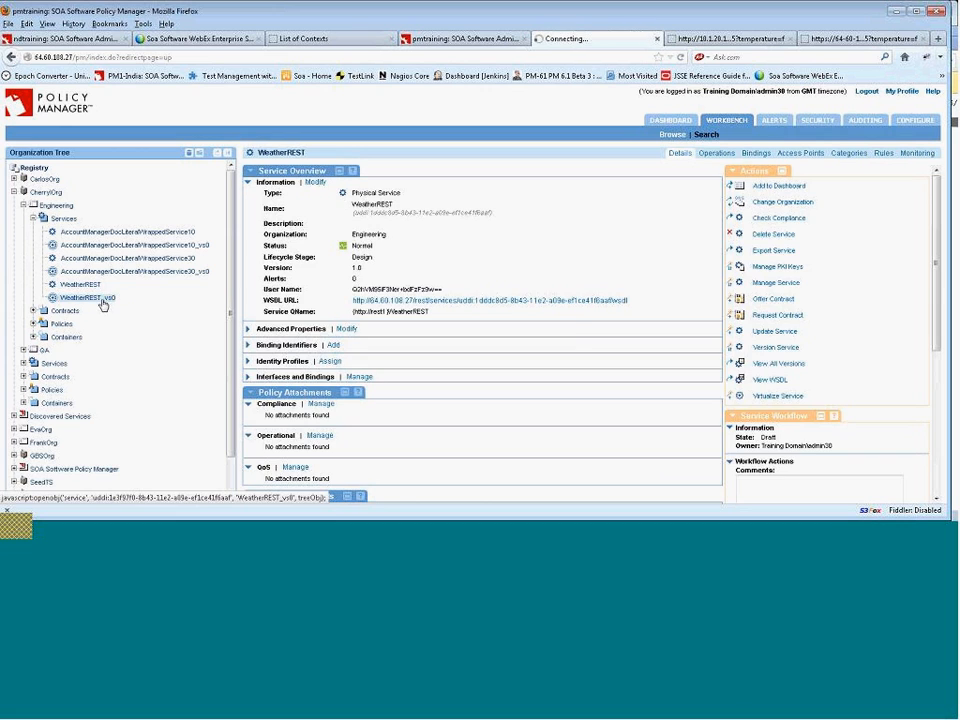
{"action": "right_click", "coordinate": [446, 301]}
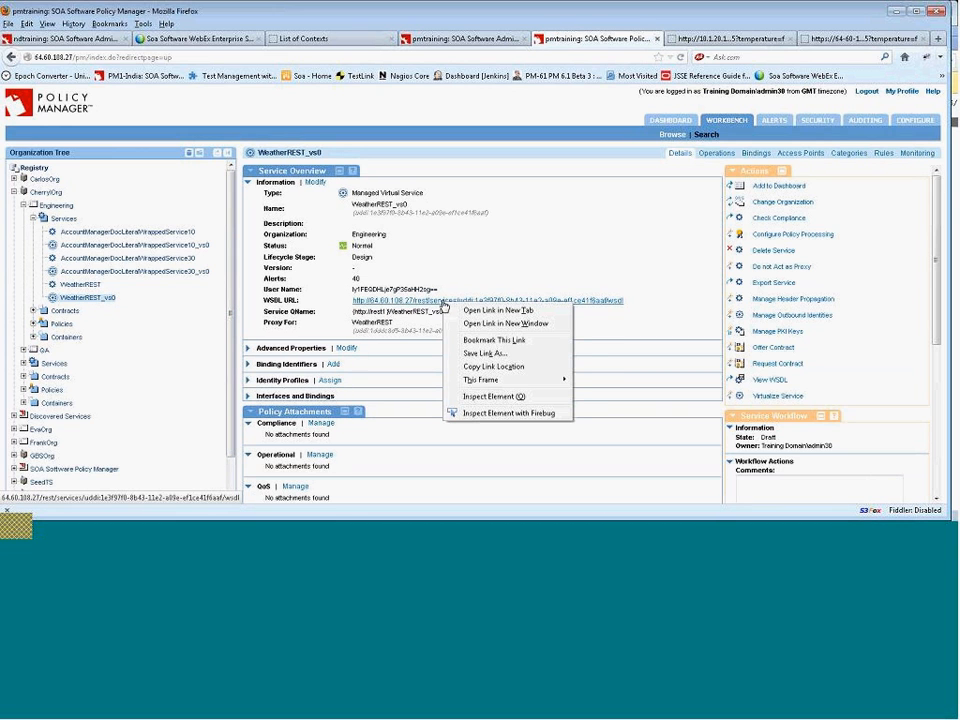
{"action": "left_click", "coordinate": [464, 312]}
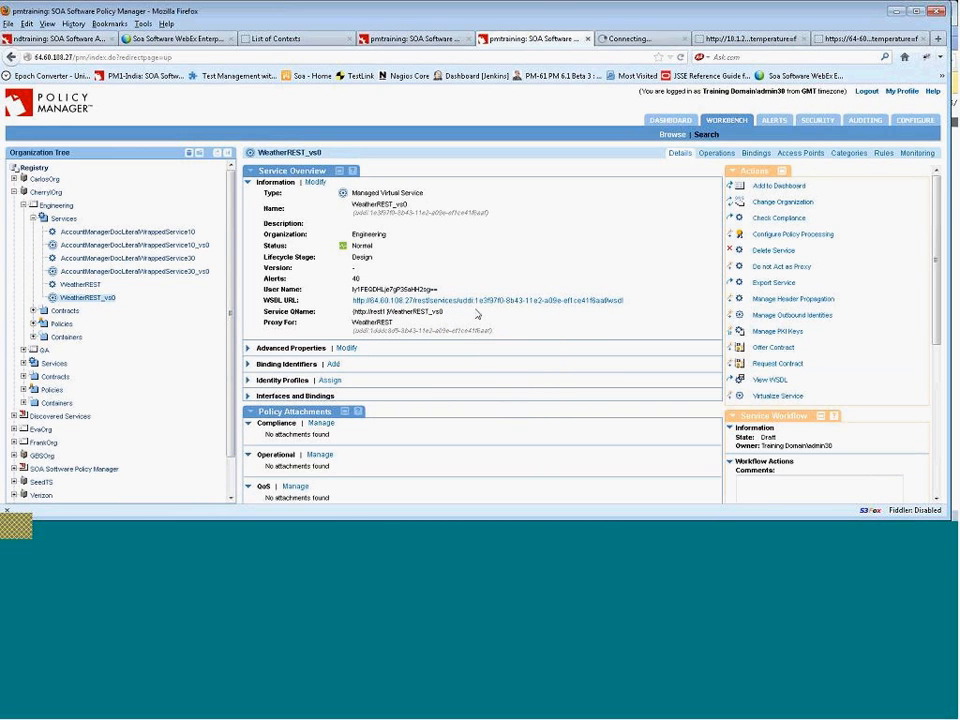
{"action": "left_click", "coordinate": [648, 38]}
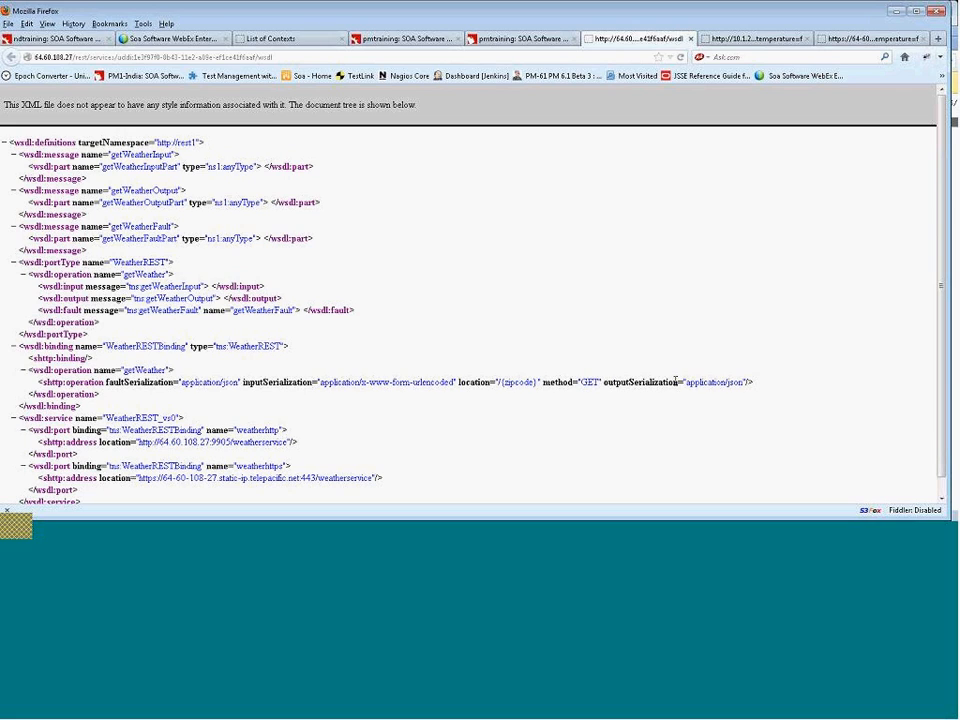
{"action": "left_click_drag", "start_coordinate": [244, 382], "coordinate": [163, 382]}
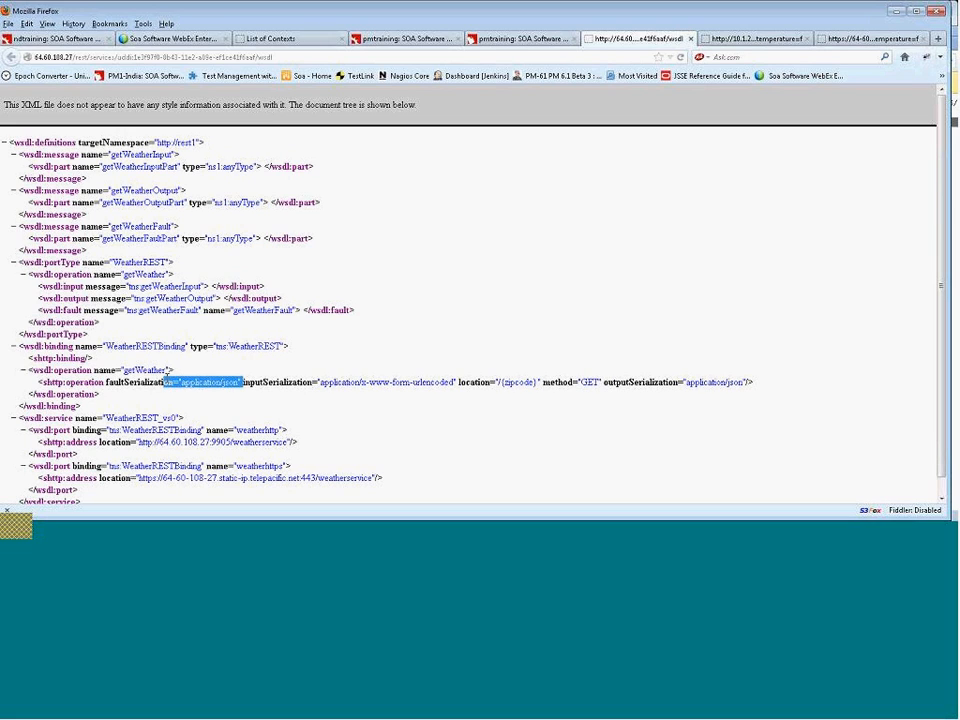
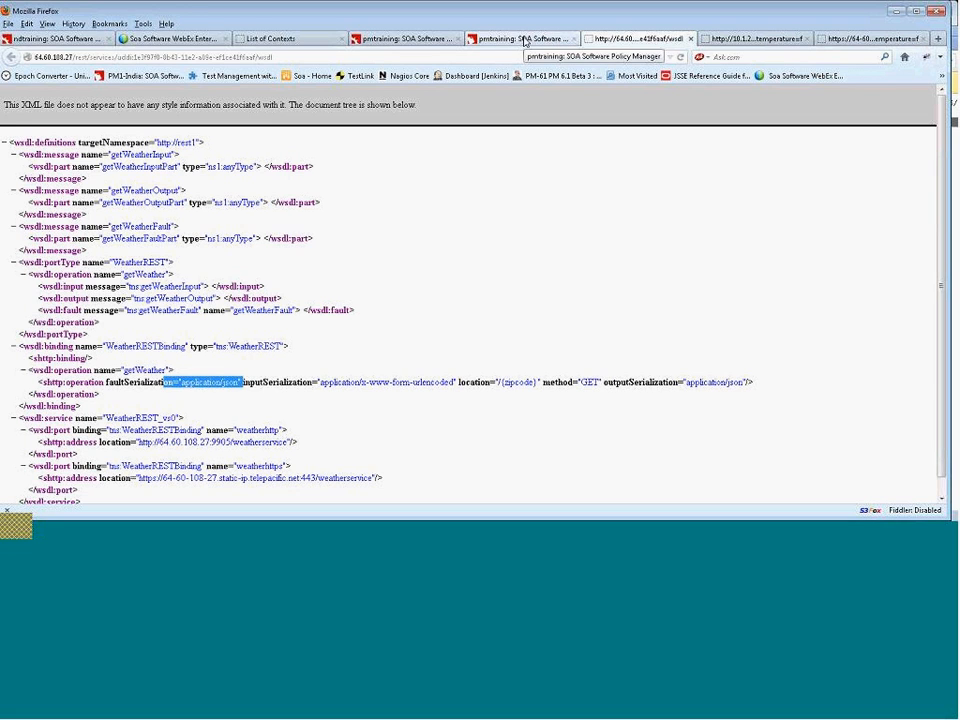
Open the AccountManagerDocLiteralWrappedService30_vs0 service details and expand its interfaces and bindings.
{"action": "left_click", "coordinate": [525, 40]}
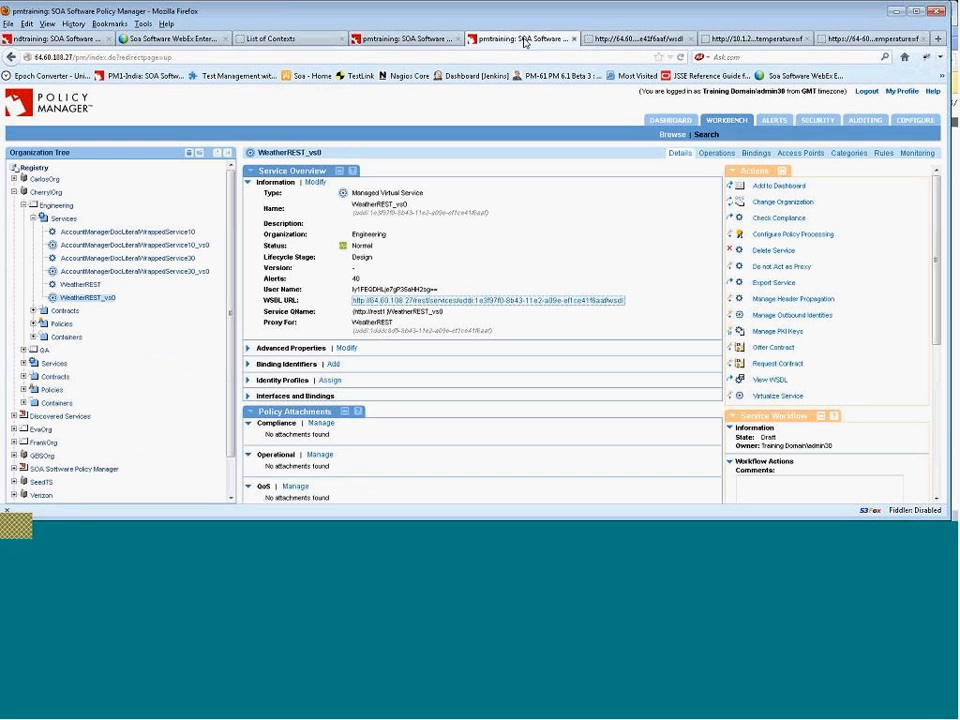
{"action": "left_click", "coordinate": [188, 246]}
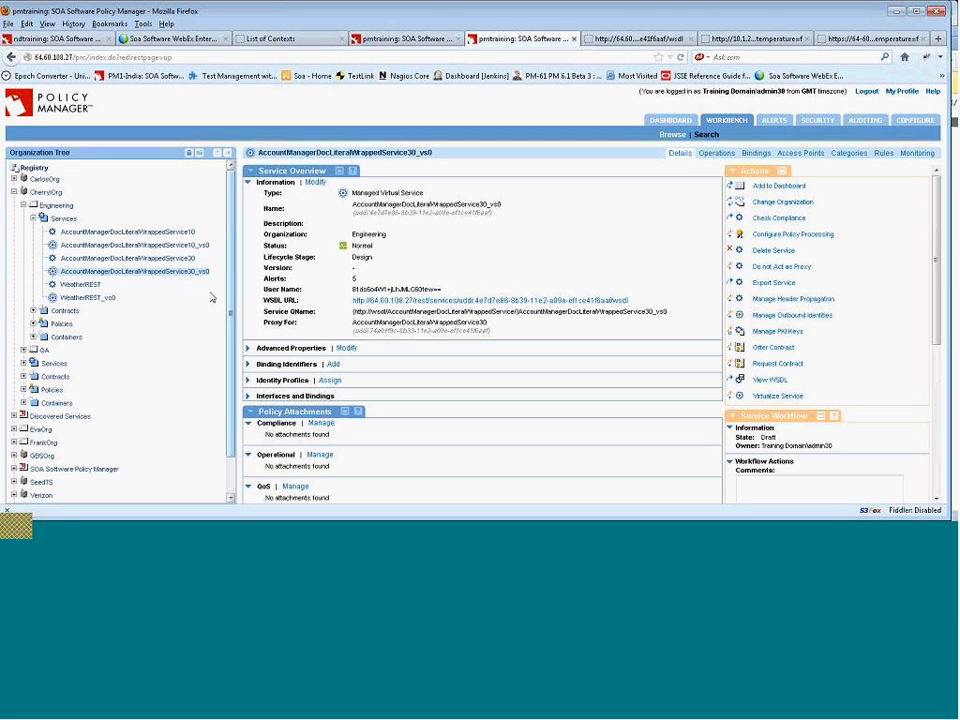
{"action": "left_click", "coordinate": [248, 397]}
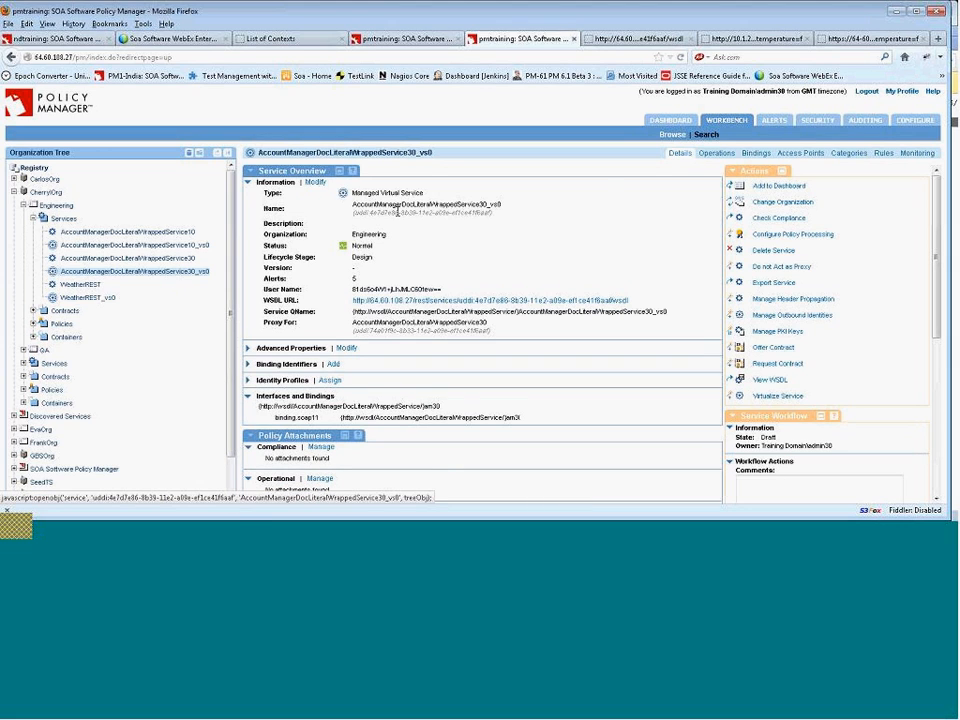
Compare the operations, bindings and details of the AccountManagerDocLiteralWrappedService30 physical and virtual services.
{"action": "left_click", "coordinate": [713, 154]}
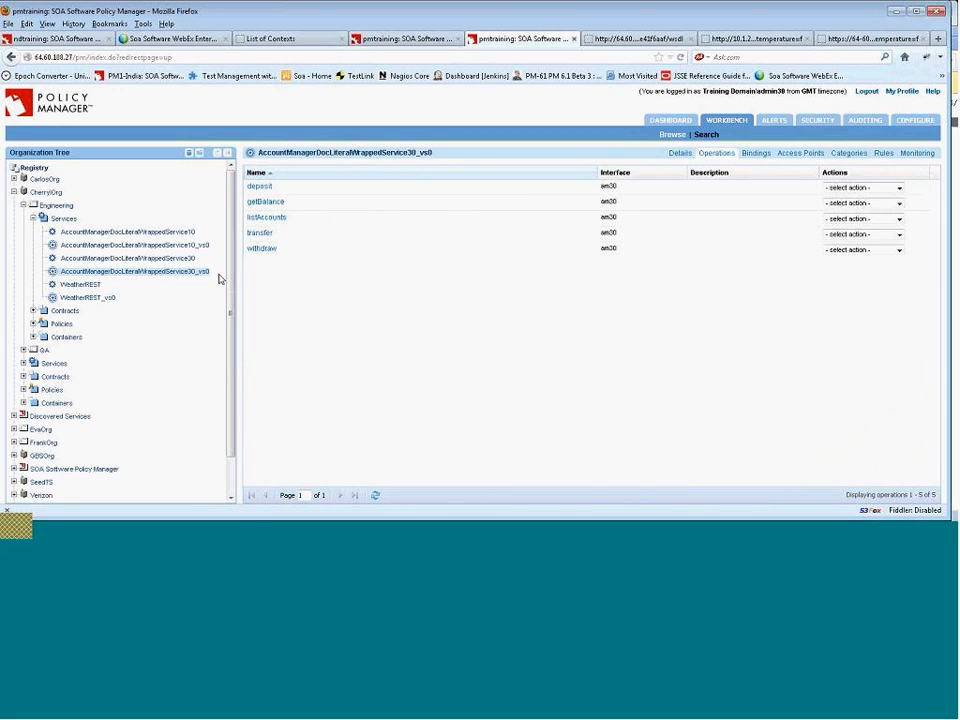
{"action": "left_click", "coordinate": [188, 259]}
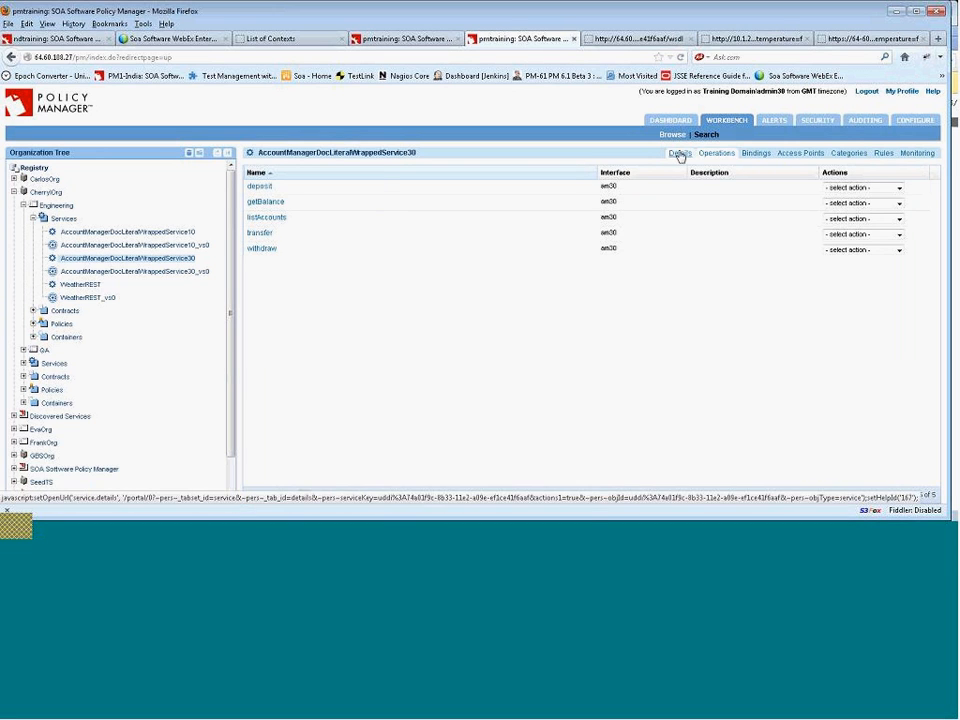
{"action": "left_click", "coordinate": [680, 154]}
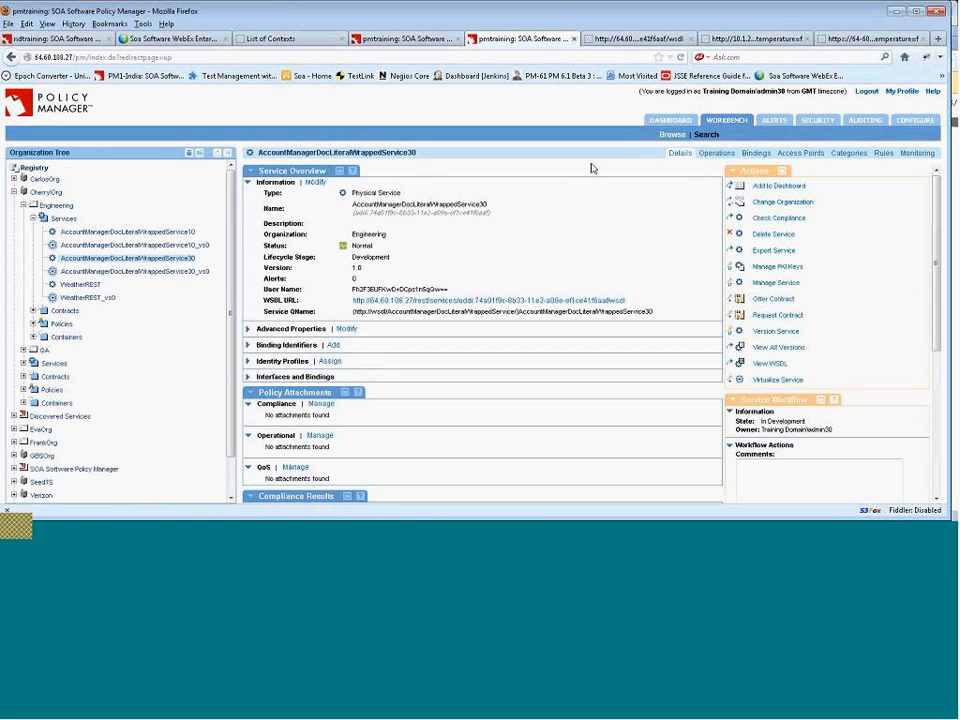
{"action": "left_click", "coordinate": [187, 272]}
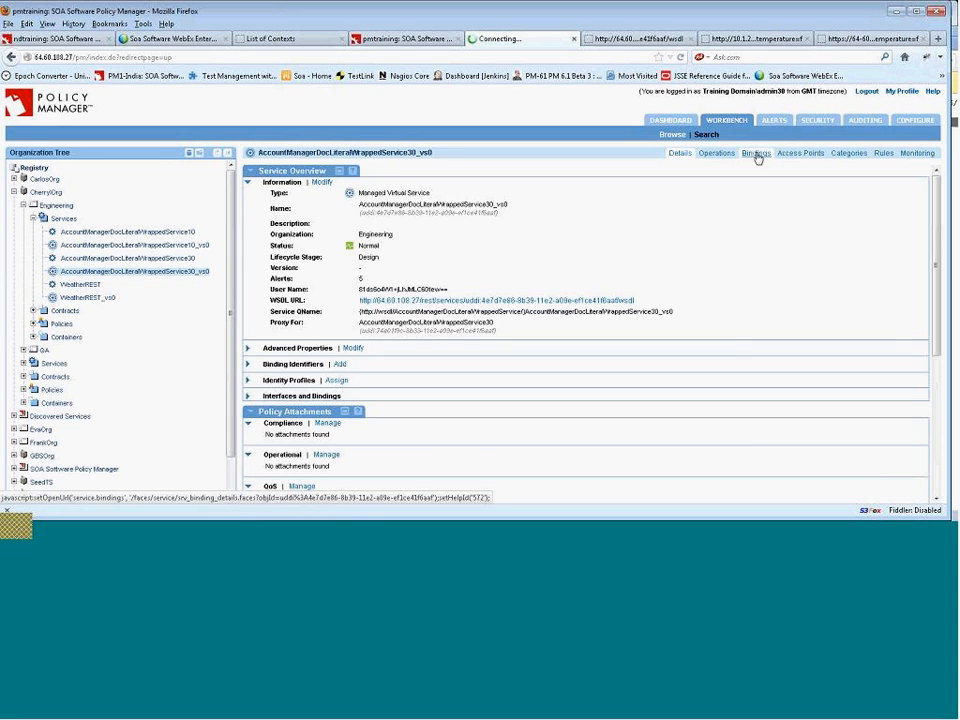
{"action": "left_click", "coordinate": [754, 155]}
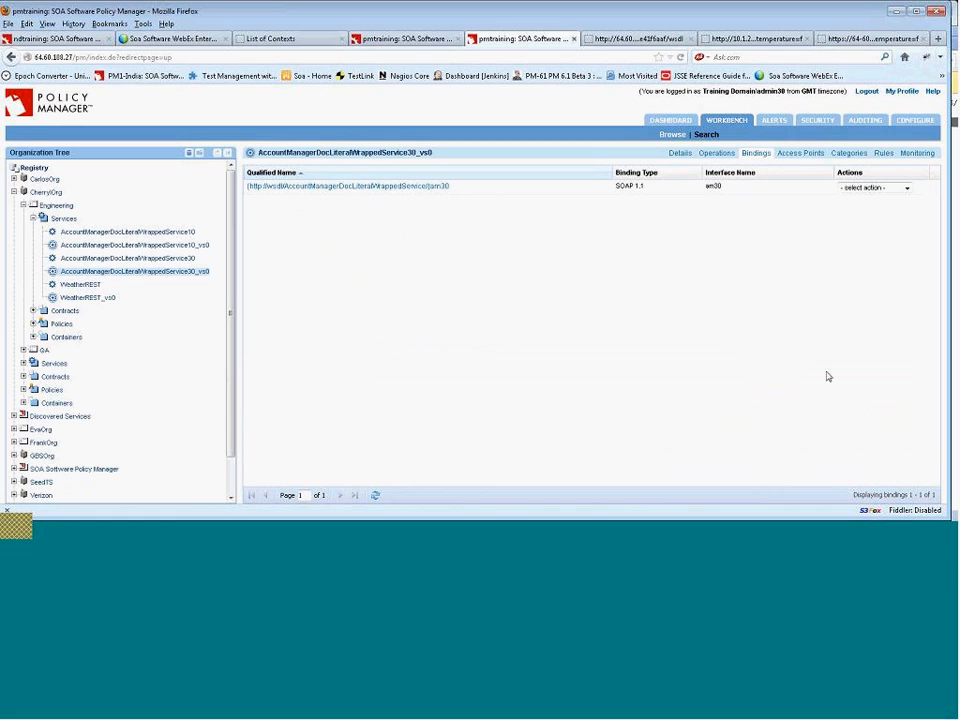
{"action": "left_click", "coordinate": [868, 189]}
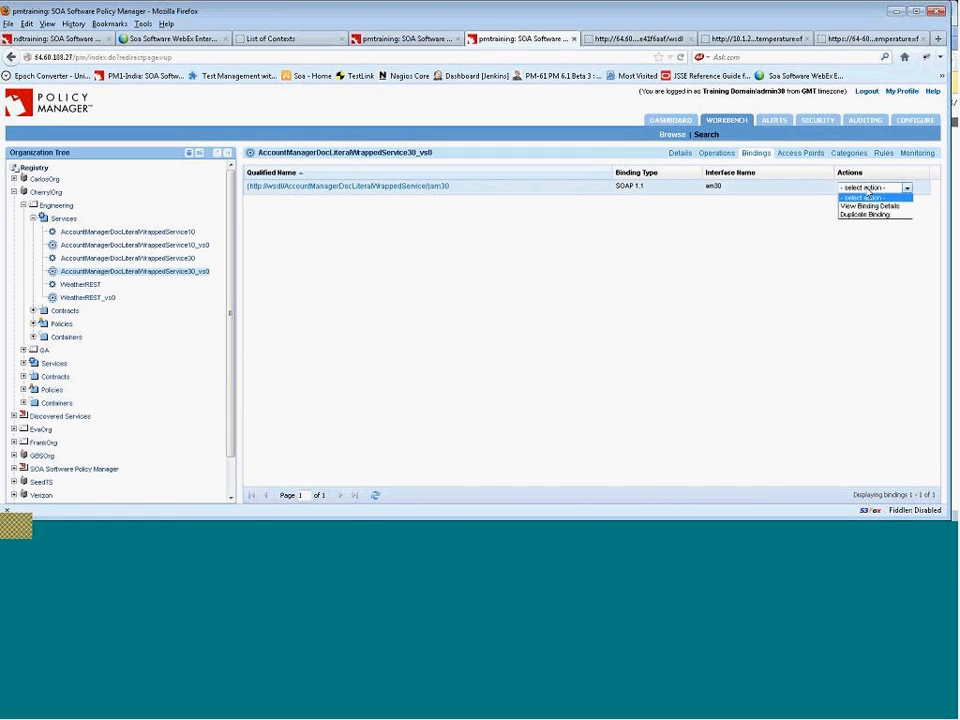
{"action": "left_click", "coordinate": [678, 155]}
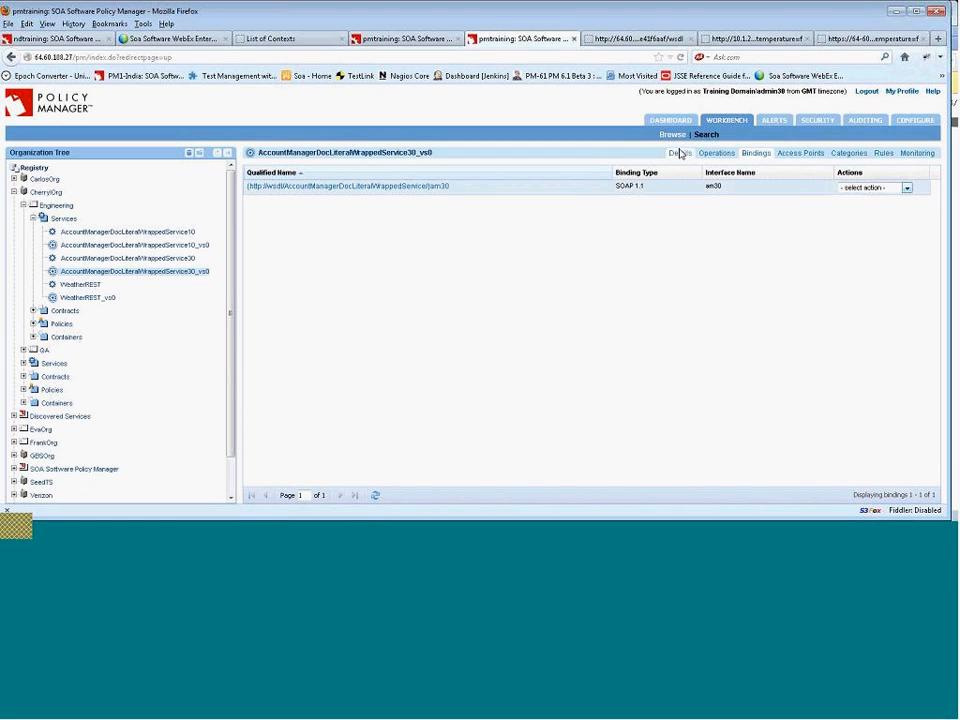
{"action": "left_click", "coordinate": [680, 154]}
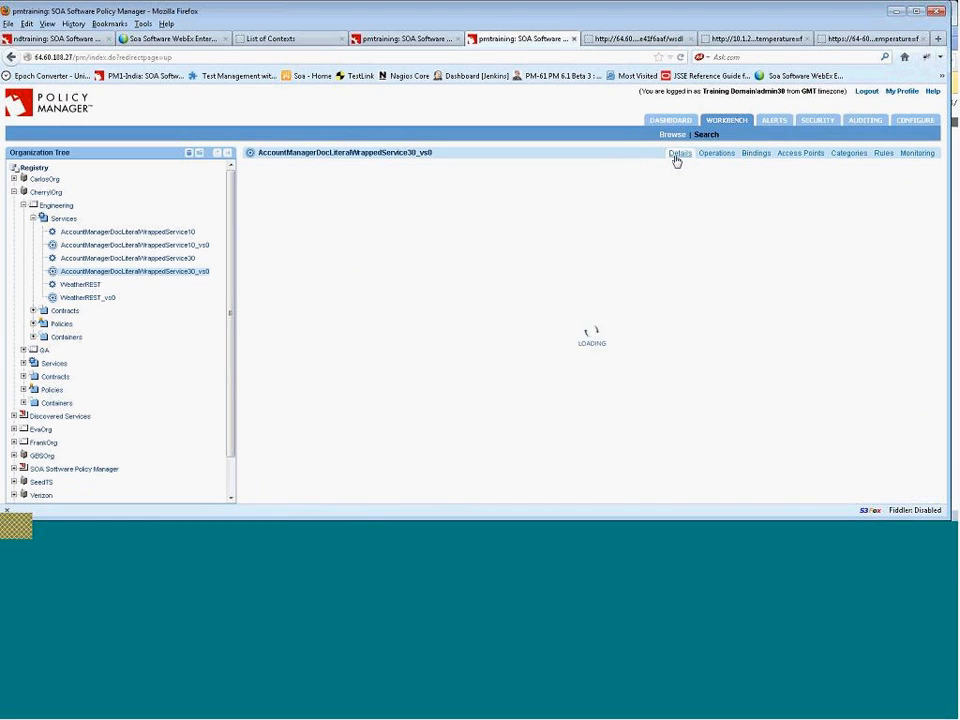
{"action": "left_click", "coordinate": [155, 260]}
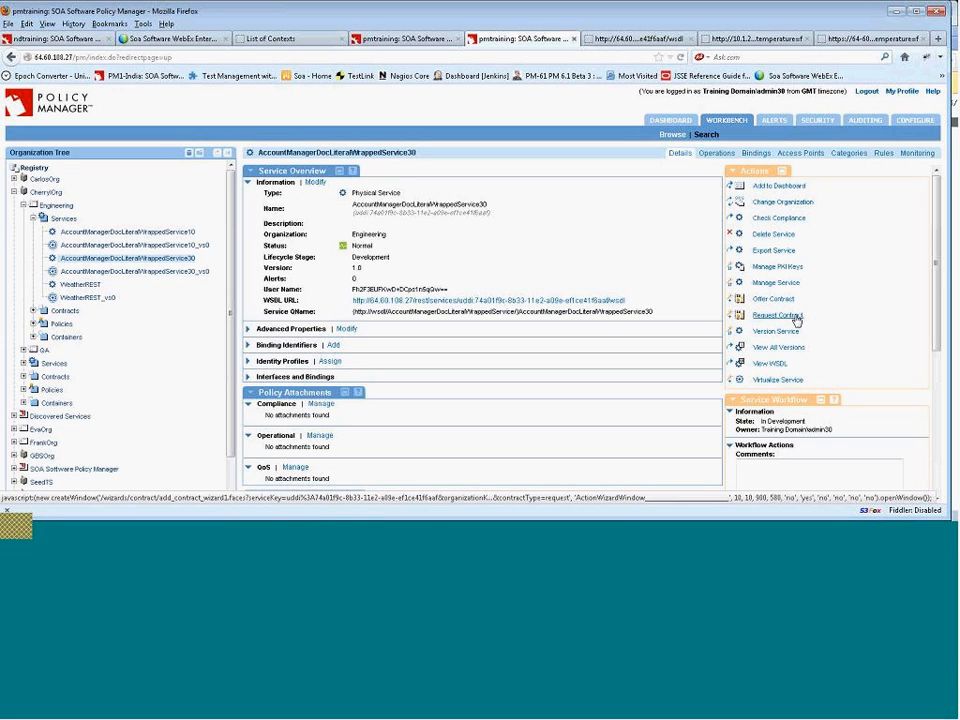
{"action": "left_click", "coordinate": [184, 271]}
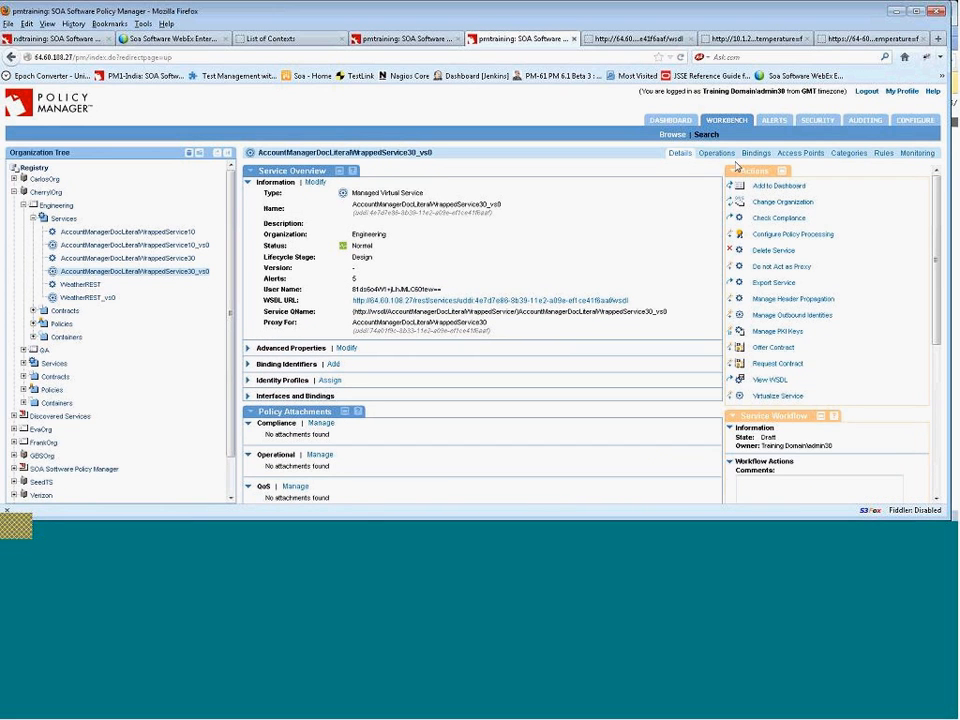
Set AccountManagerDocLiteralWrappedService30_vs0 to no longer act as a proxy and expand its interfaces and bindings.
{"action": "left_click", "coordinate": [789, 270]}
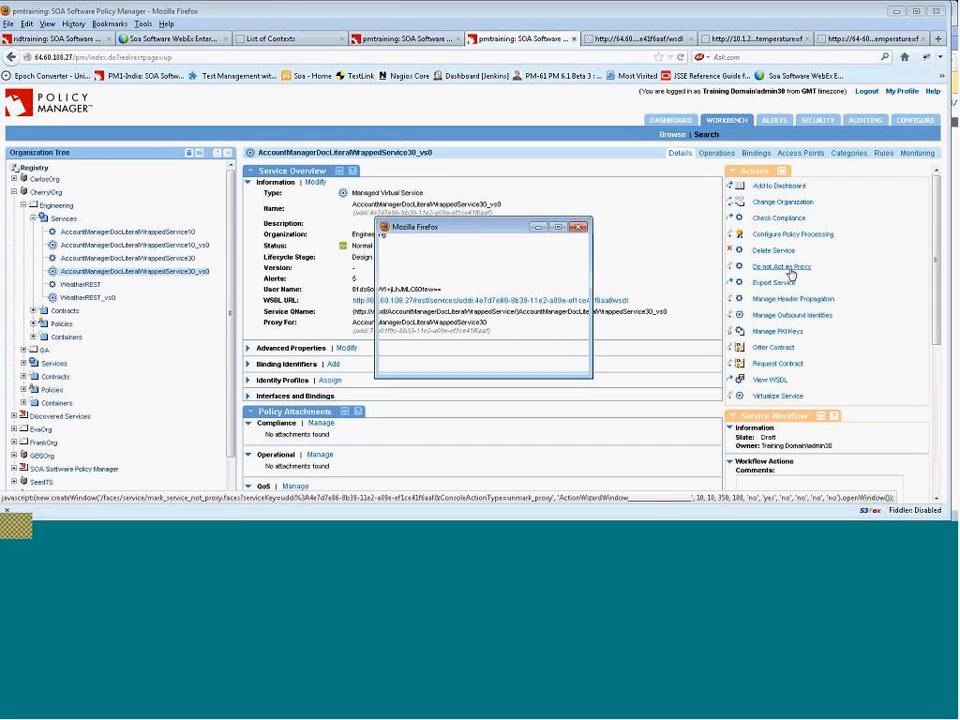
{"action": "left_click", "coordinate": [465, 334]}
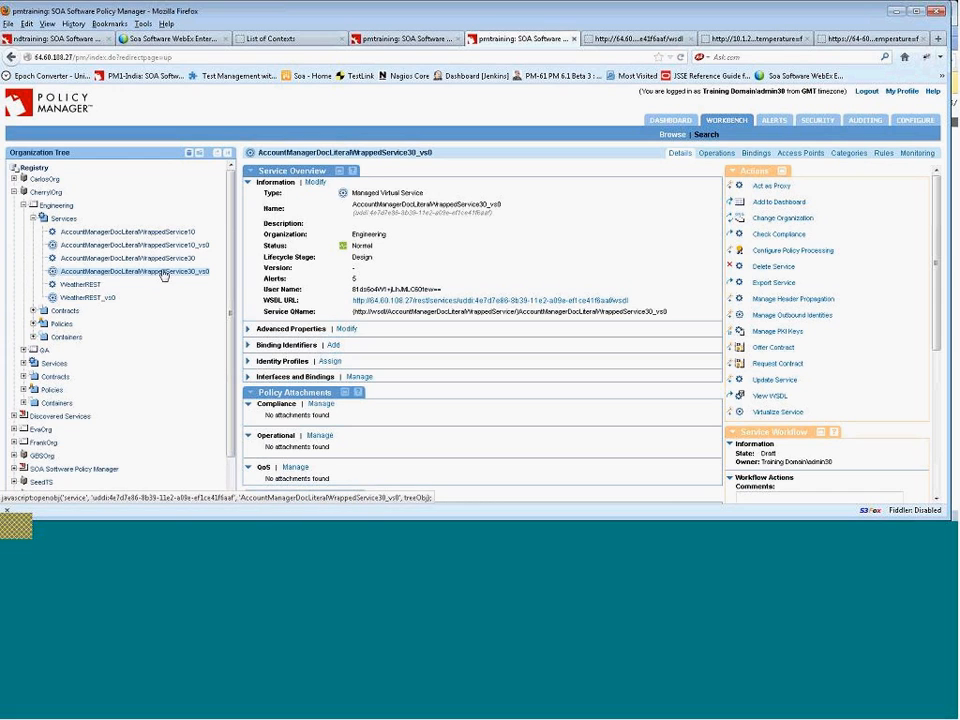
{"action": "left_click", "coordinate": [248, 377]}
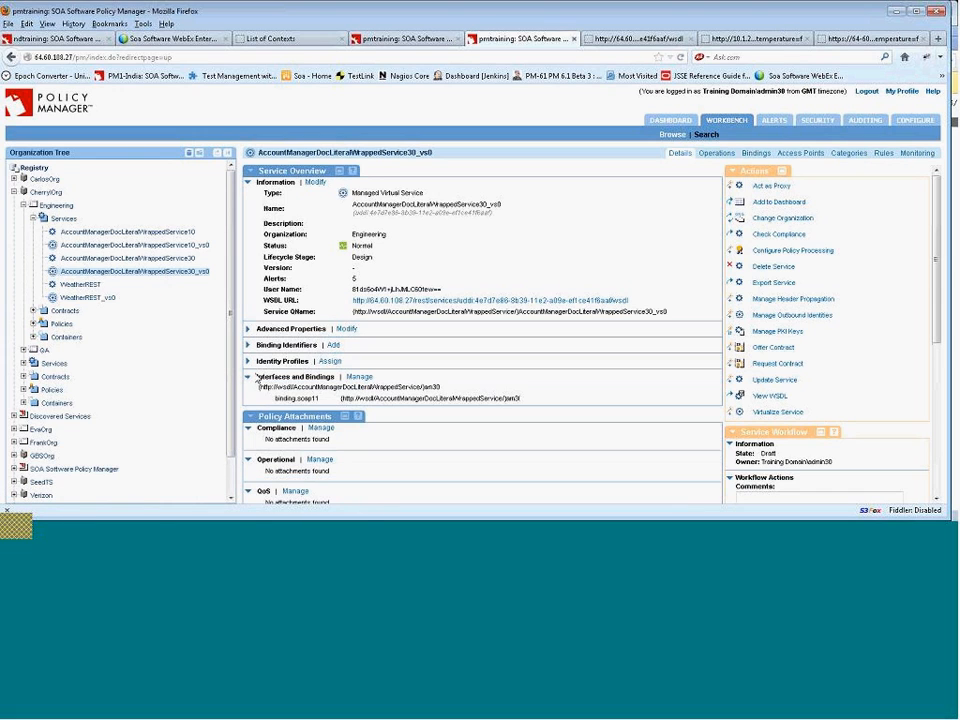
Step through the Manage Interfaces and Bindings wizard for the virtual service without making changes.
{"action": "left_click", "coordinate": [360, 378]}
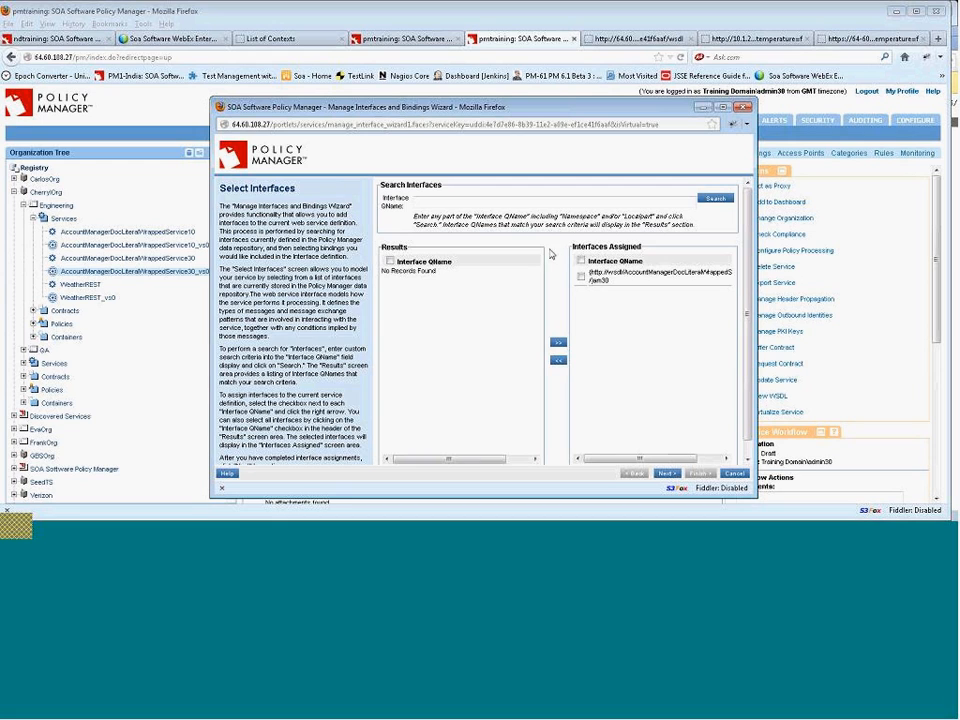
{"action": "left_click", "coordinate": [668, 474]}
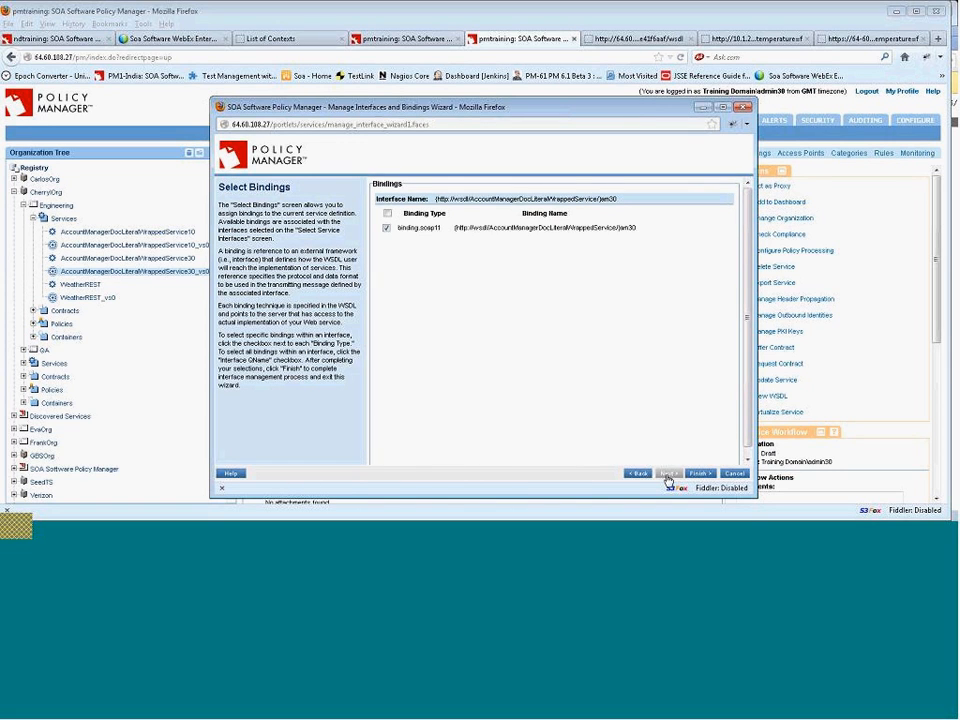
{"action": "left_click", "coordinate": [699, 473]}
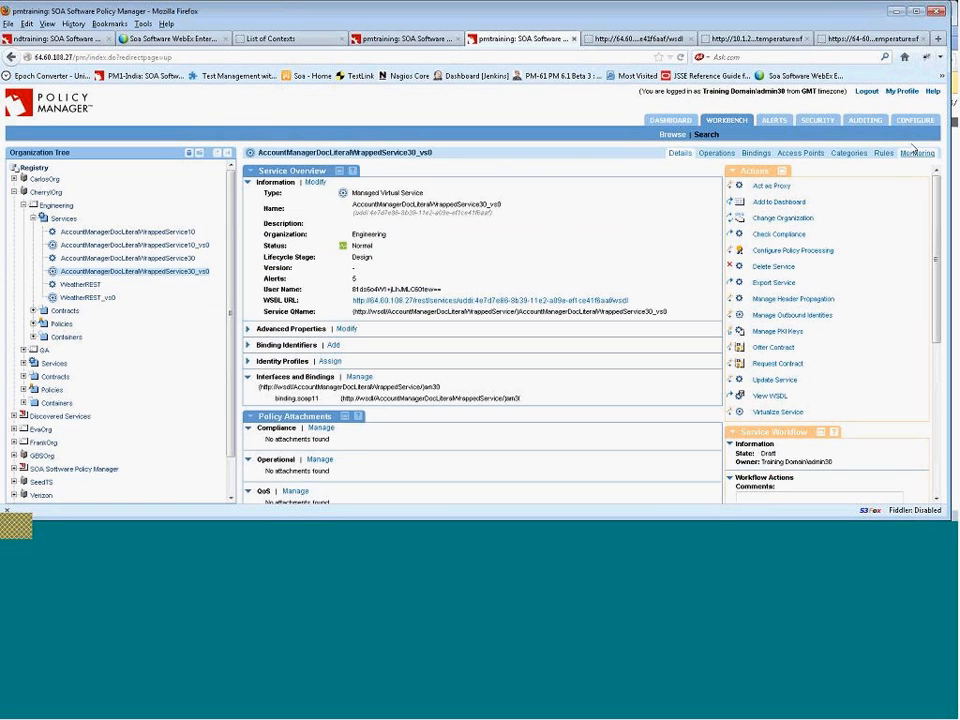
Open the registry's Bindings configuration list and start the Add Binding wizard.
{"action": "left_click", "coordinate": [917, 121]}
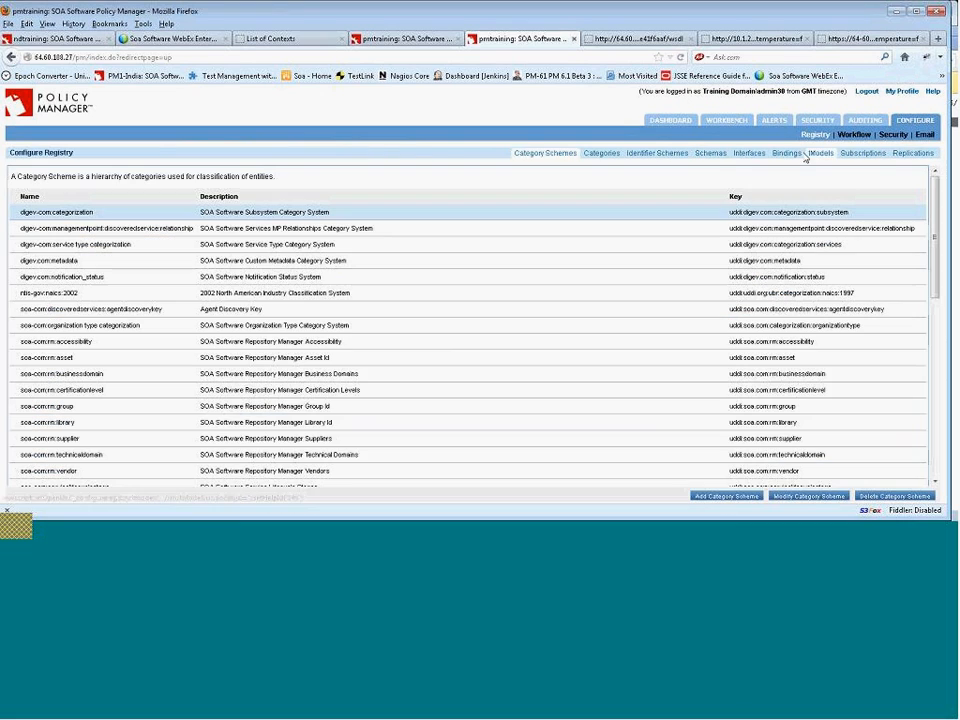
{"action": "left_click", "coordinate": [756, 158]}
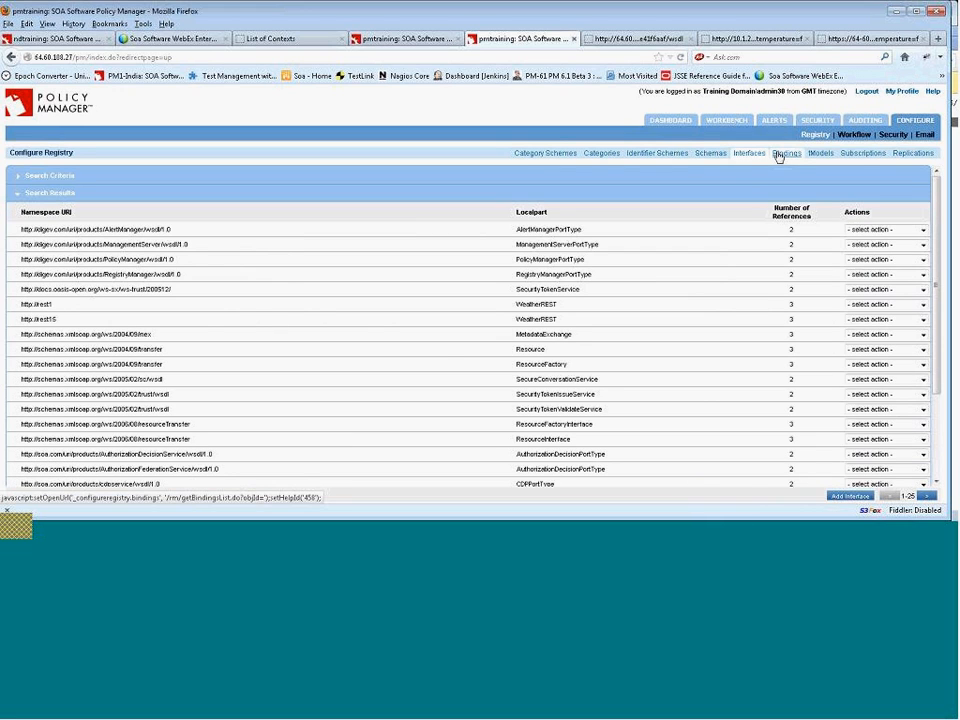
{"action": "left_click", "coordinate": [785, 155]}
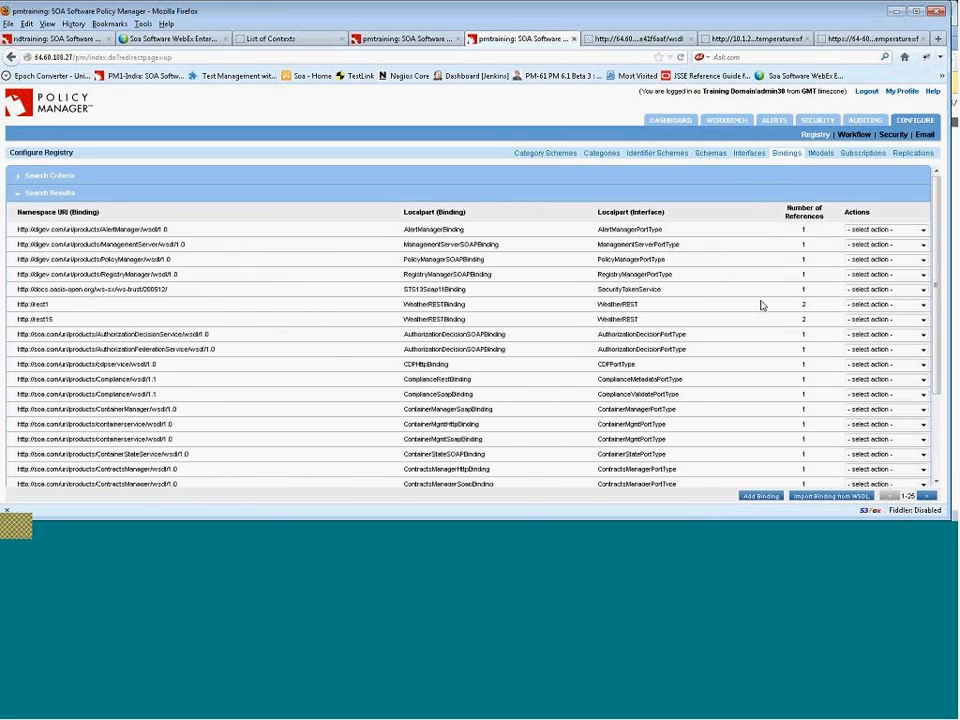
{"action": "left_click", "coordinate": [762, 496]}
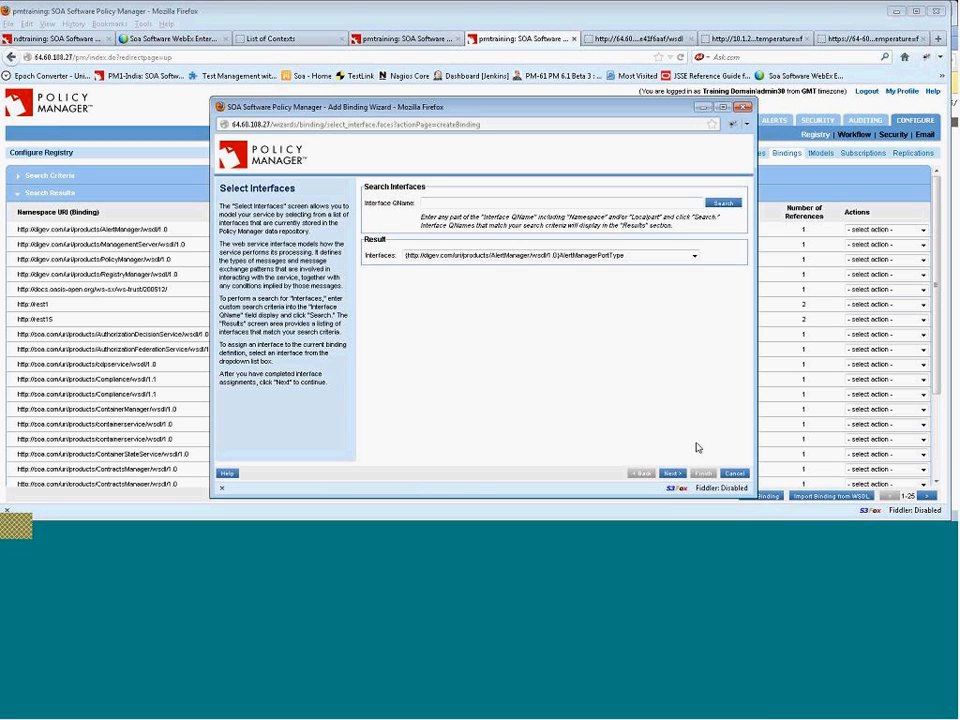
Search the Add Binding wizard's interfaces for AccountManager, returning to interface selection.
{"action": "left_click", "coordinate": [661, 258]}
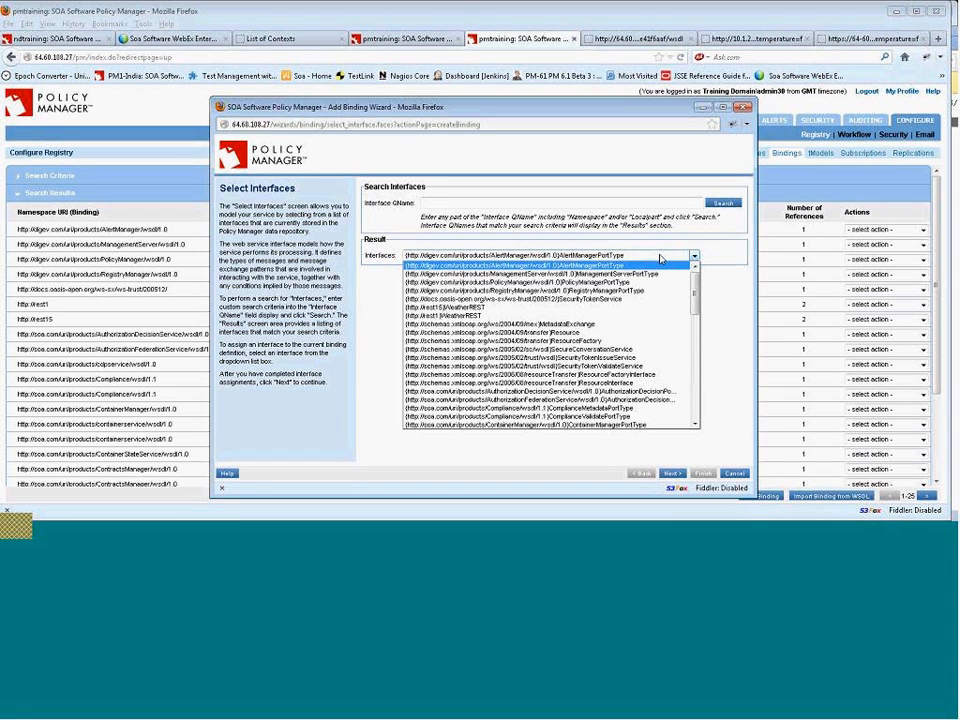
{"action": "left_click", "coordinate": [659, 259]}
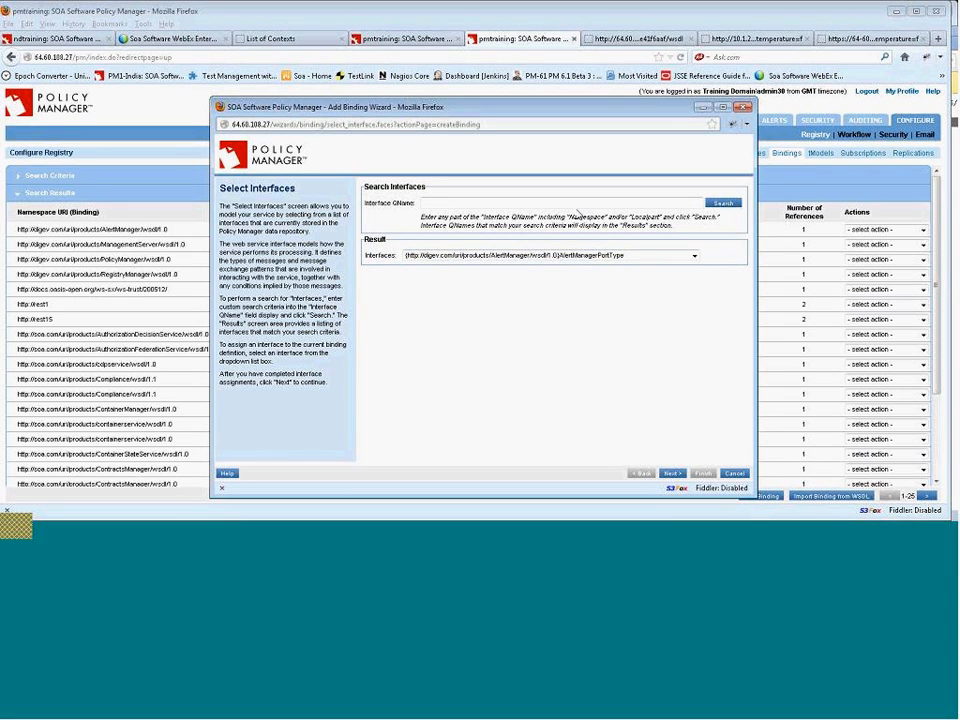
{"action": "left_click", "coordinate": [577, 207]}
{"action": "type", "text": "AccountManager"}
{"action": "left_click", "coordinate": [672, 474]}
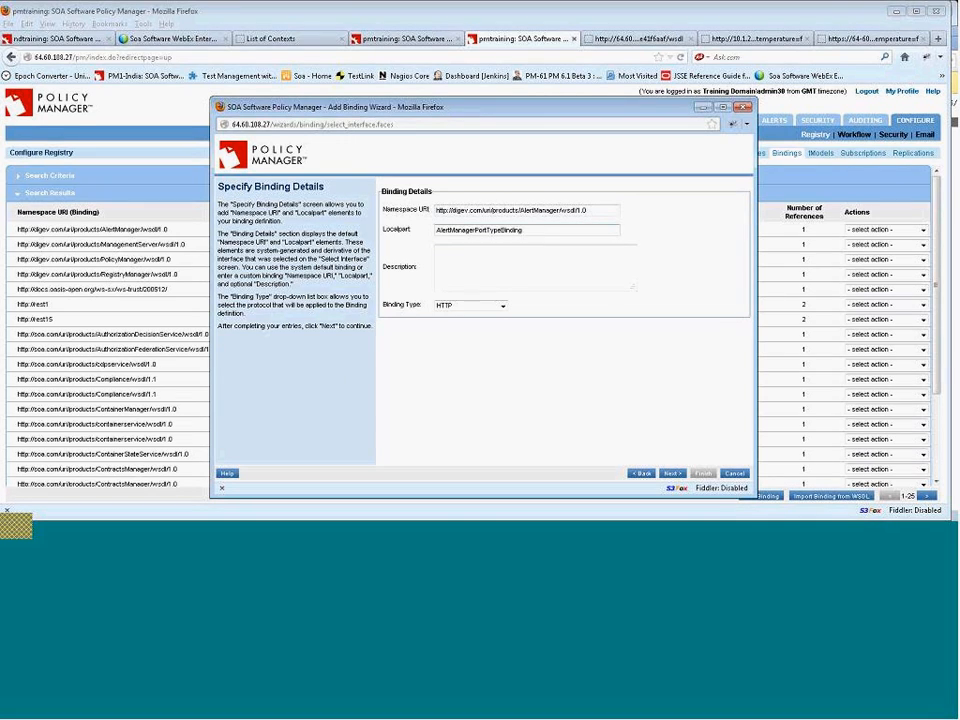
{"action": "left_click", "coordinate": [645, 474]}
{"action": "left_click", "coordinate": [620, 257]}
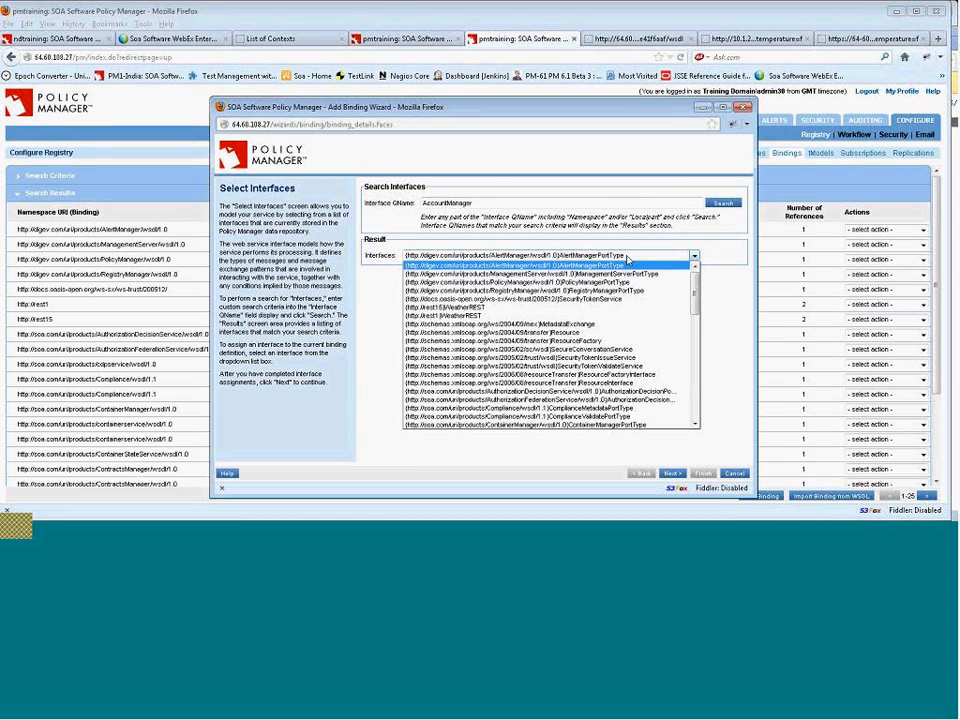
{"action": "left_click_drag", "start_coordinate": [697, 289], "coordinate": [697, 362]}
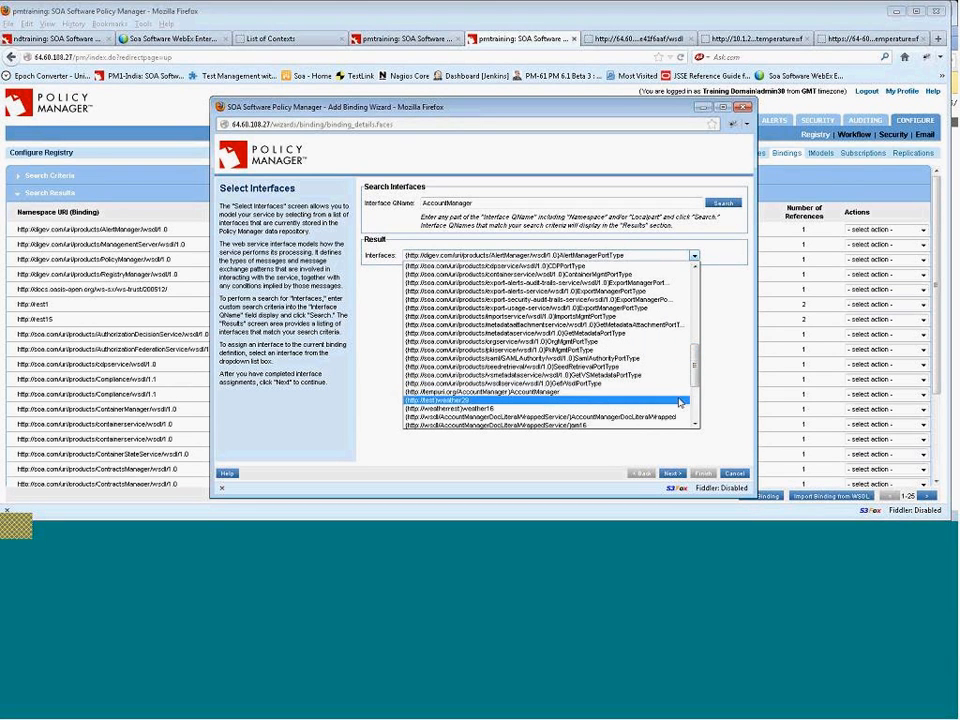
{"action": "left_click_drag", "start_coordinate": [700, 380], "coordinate": [698, 404]}
{"action": "left_click", "coordinate": [646, 379]}
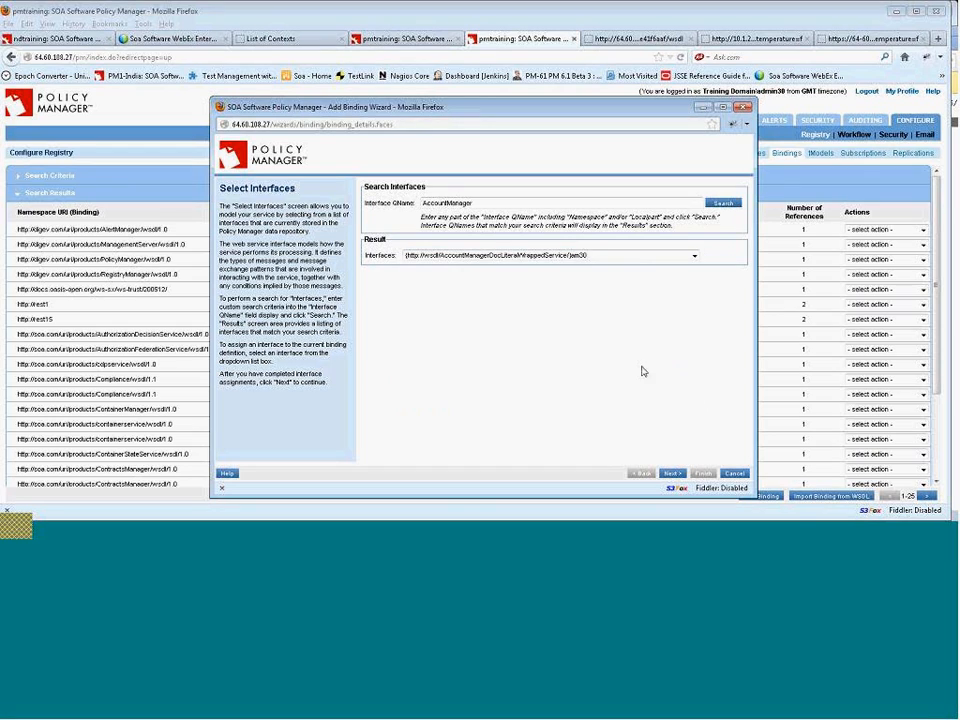
{"action": "left_click", "coordinate": [670, 476]}
Set the binding localpart to am30BindingREST with binding type HTTP and continue.
{"action": "left_click", "coordinate": [498, 227]}
{"action": "type", "text": "REST"}
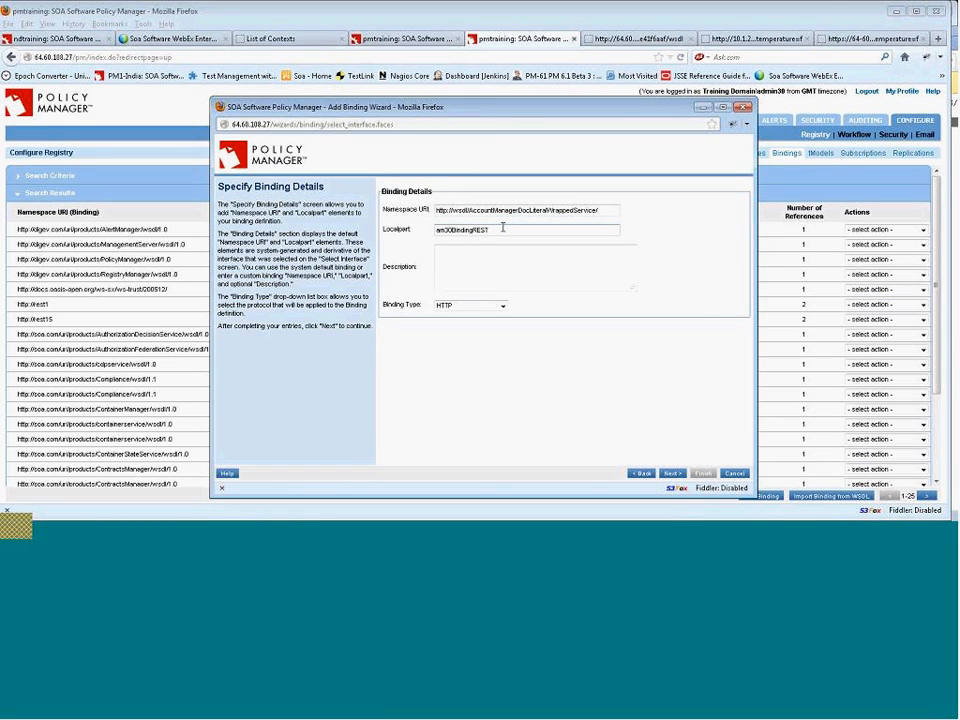
{"action": "left_click", "coordinate": [474, 306]}
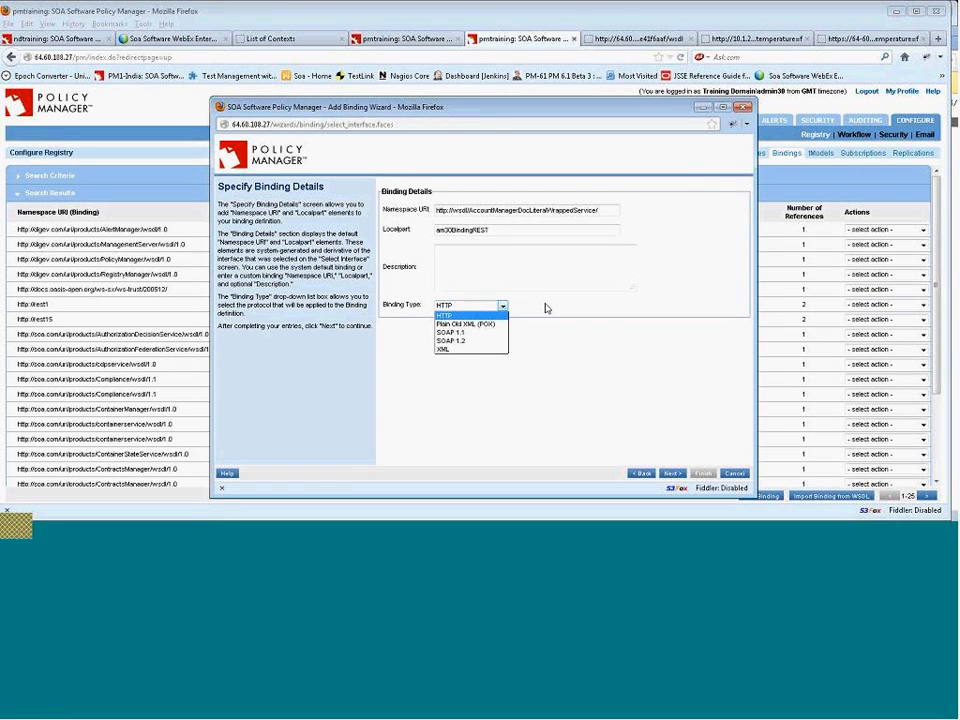
{"action": "left_click", "coordinate": [651, 405]}
{"action": "left_click", "coordinate": [672, 474]}
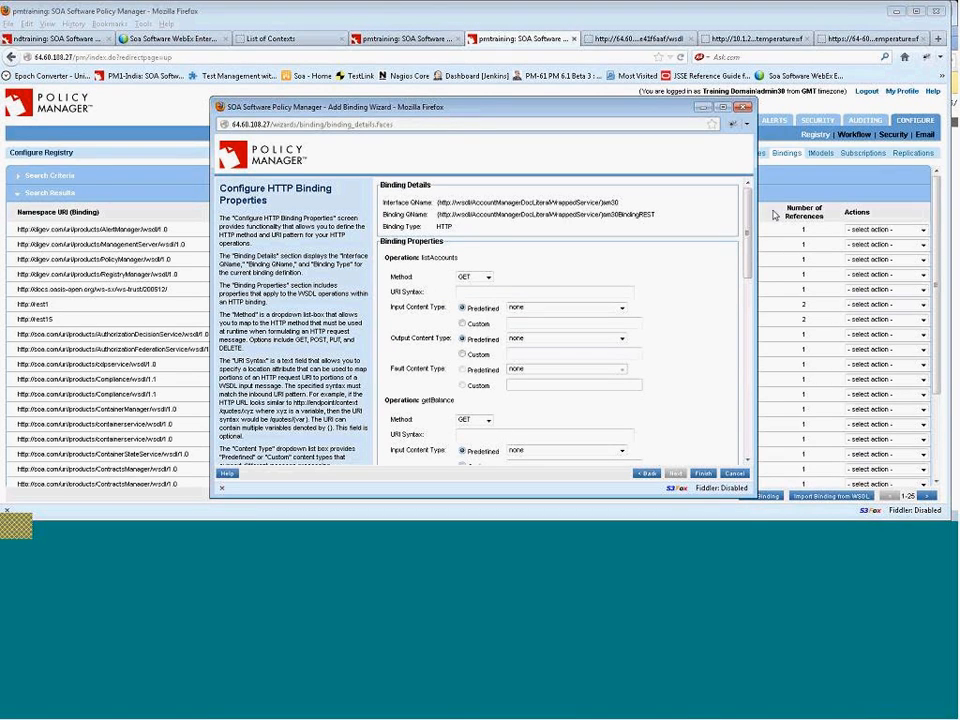
Set the listAccounts operation's URI syntax to /listAccounts.
{"action": "scroll", "coordinate": [752, 254], "scroll_direction": "down", "scroll_amount": 3}
{"action": "scroll", "coordinate": [749, 248], "scroll_direction": "up", "scroll_amount": 3}
{"action": "left_click", "coordinate": [469, 292]}
{"action": "type", "text": "/listA"}
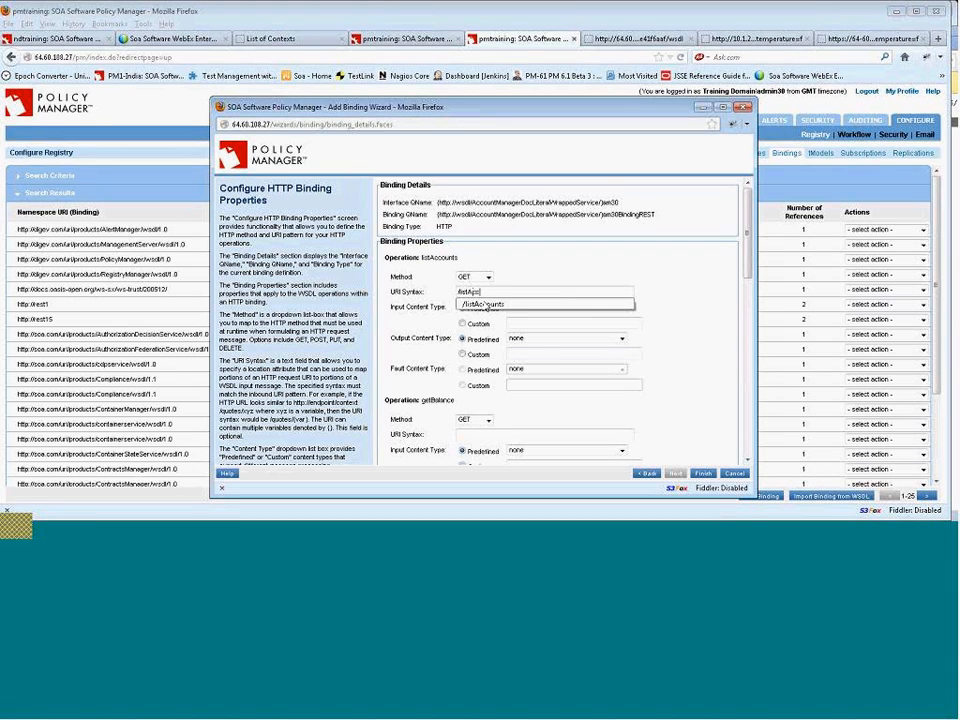
{"action": "type", "text": "ccounts"}
{"action": "left_click", "coordinate": [681, 321]}
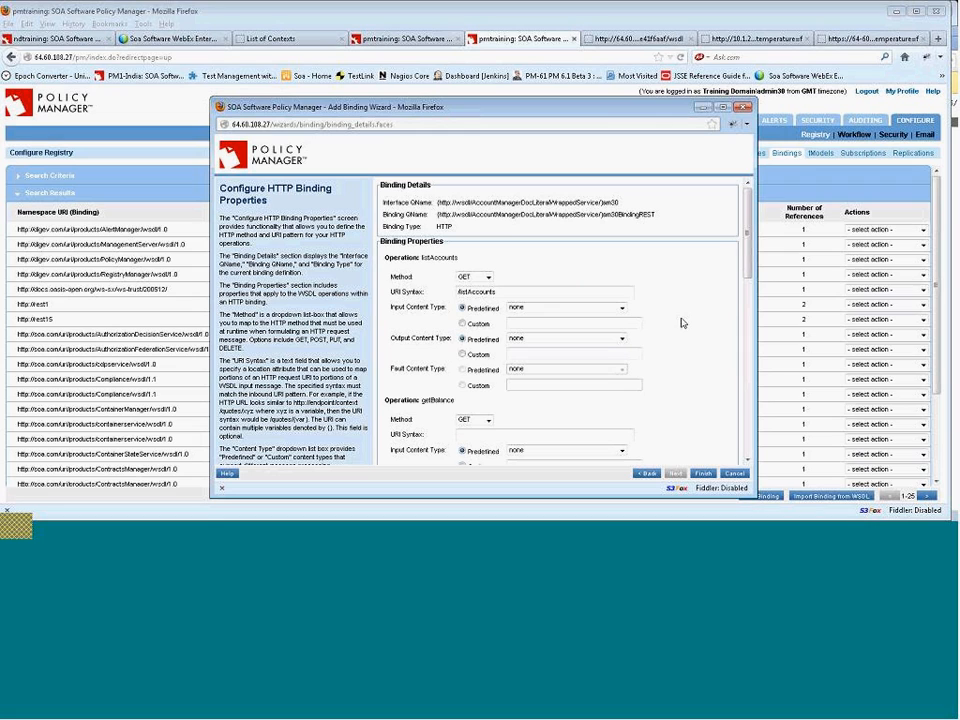
Set the listAccounts operation's input content type to application/x-www-form-urlencoded and output content type to application/json.
{"action": "left_click", "coordinate": [622, 309]}
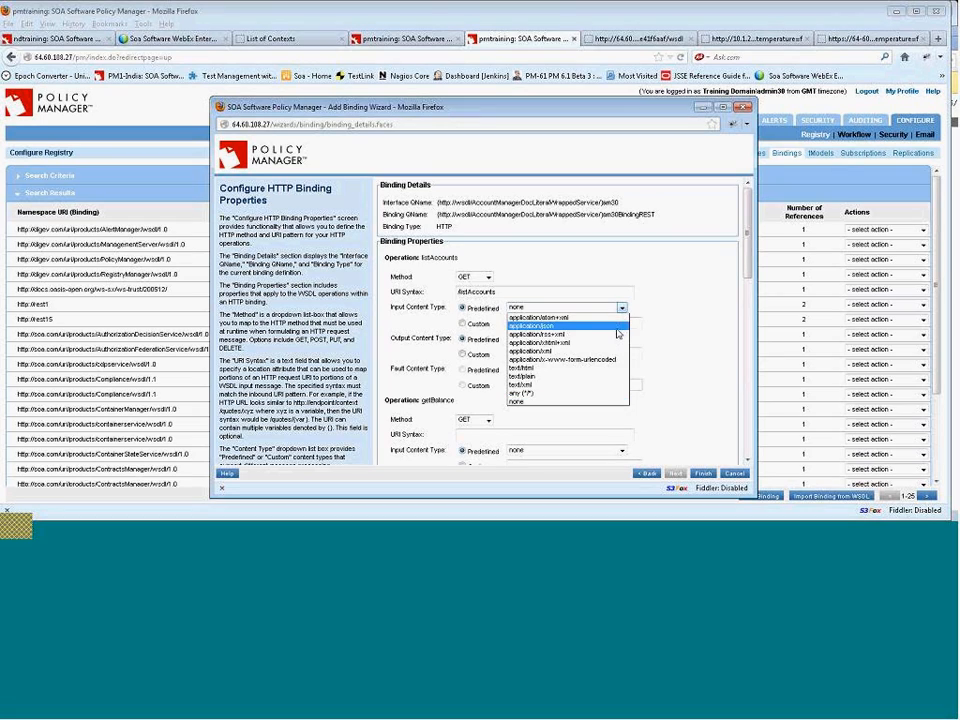
{"action": "left_click", "coordinate": [590, 359]}
{"action": "left_click", "coordinate": [622, 339]}
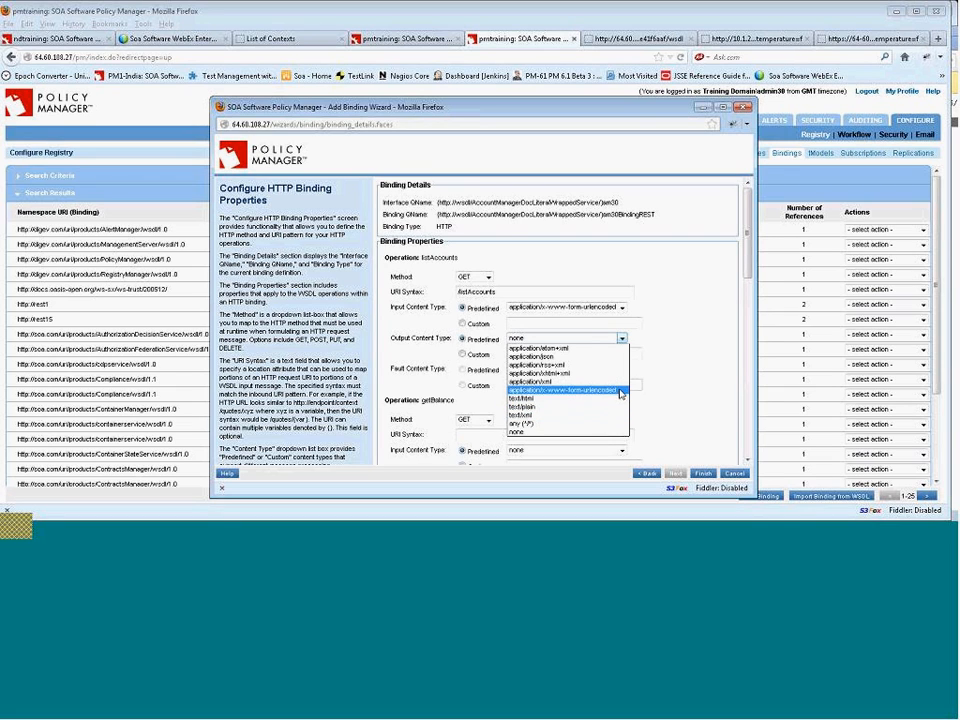
{"action": "left_click", "coordinate": [602, 357]}
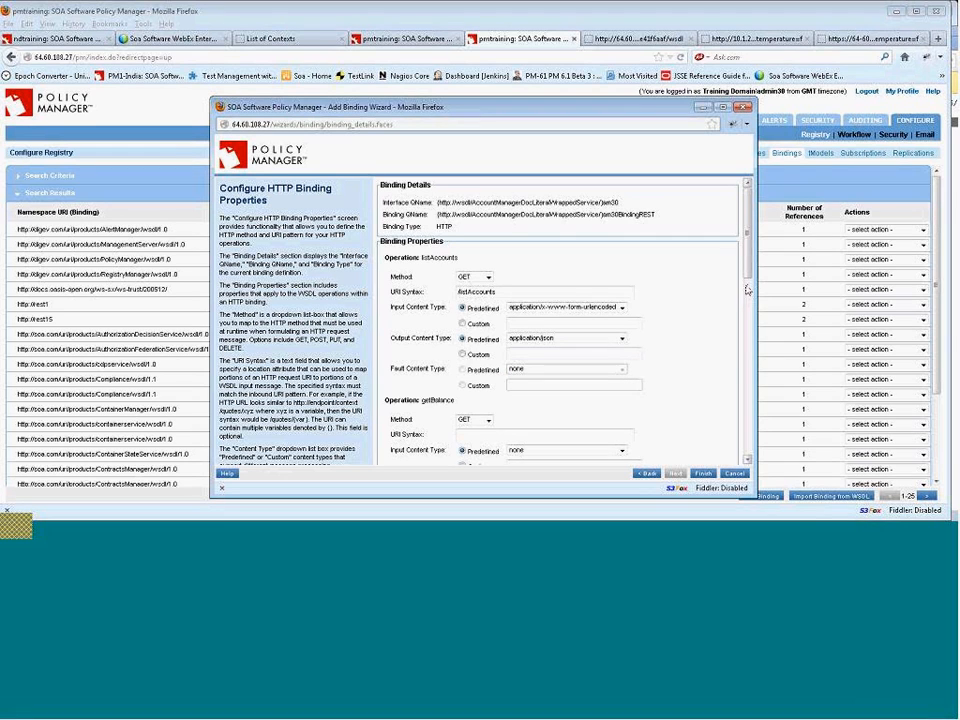
Set the getBalance operation's method to GET and its URI syntax to /getBalance.
{"action": "scroll", "coordinate": [753, 314], "scroll_direction": "down", "scroll_amount": 2}
{"action": "scroll", "coordinate": [753, 314], "scroll_direction": "down", "scroll_amount": 1}
{"action": "left_click", "coordinate": [487, 293]}
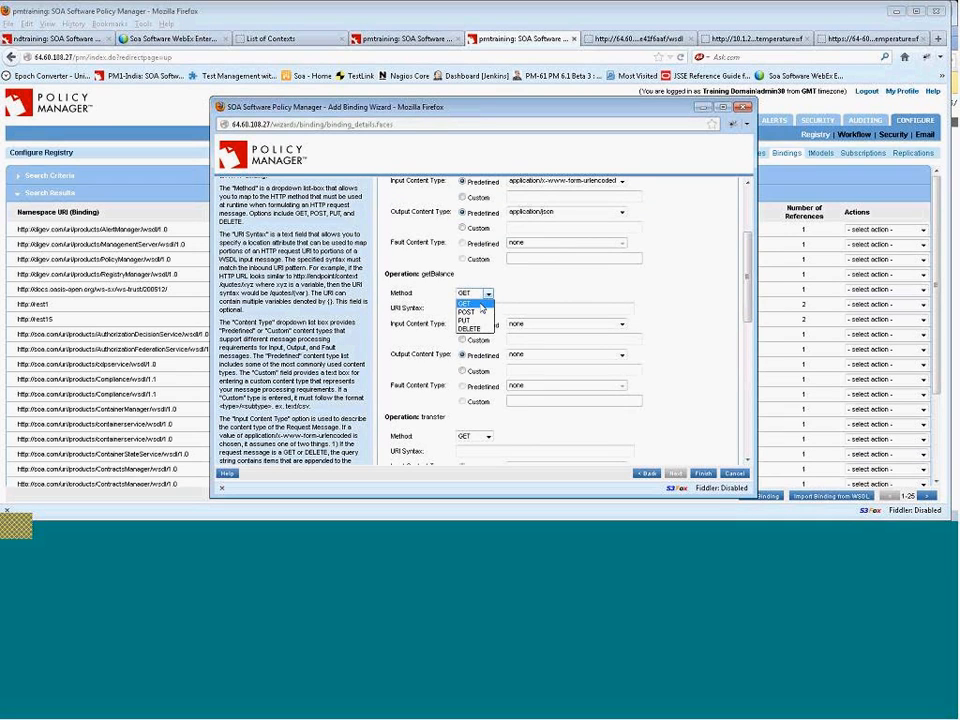
{"action": "left_click", "coordinate": [482, 302]}
{"action": "left_click", "coordinate": [501, 310]}
{"action": "type", "text": "/getBalance"}
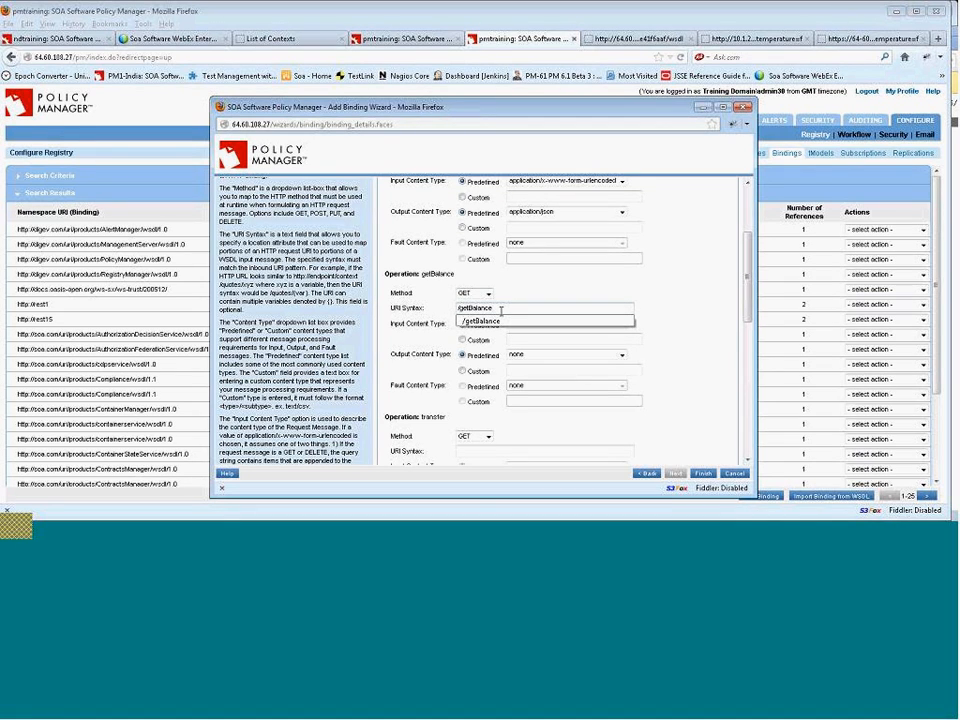
{"action": "left_click", "coordinate": [600, 321]}
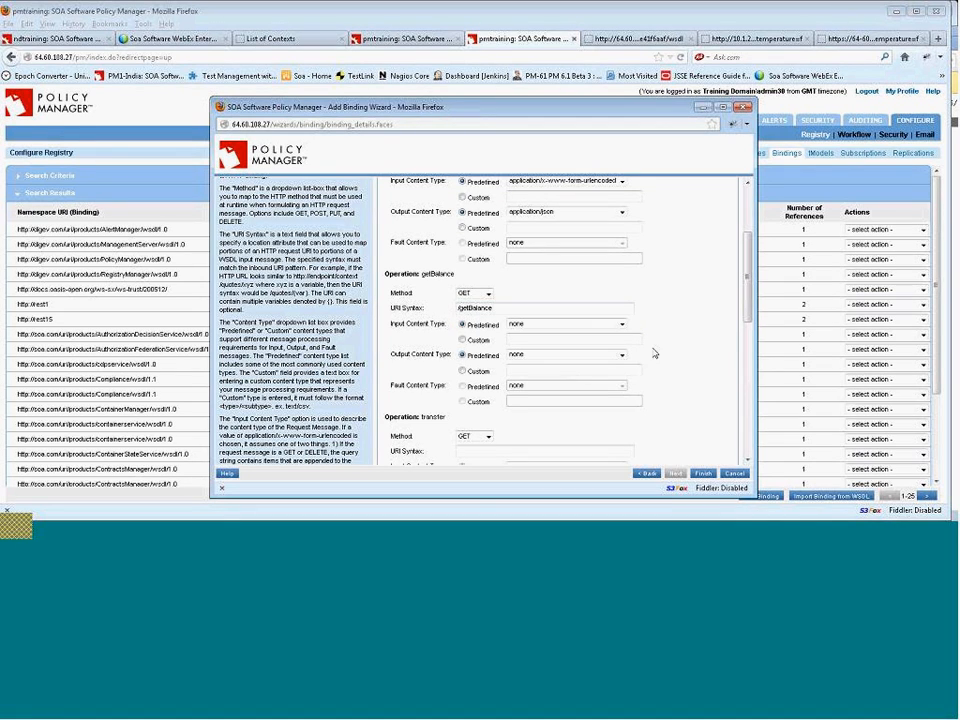
Set getBalance's input content type to application/x-www-form-urlencoded and output content type to application/json.
{"action": "left_click", "coordinate": [622, 325]}
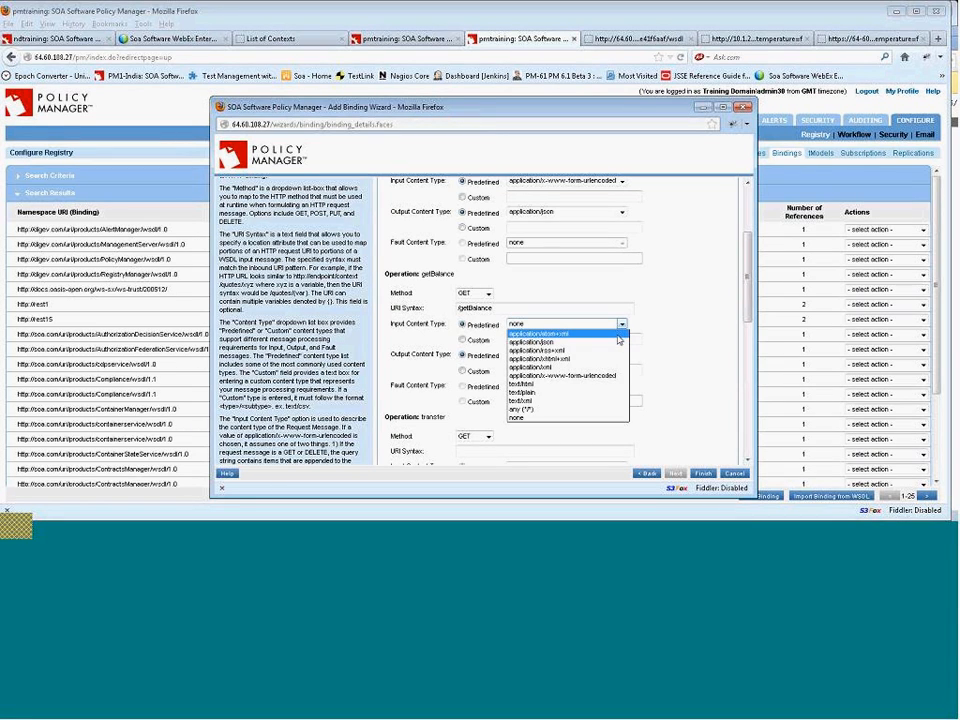
{"action": "left_click", "coordinate": [612, 375]}
{"action": "left_click", "coordinate": [619, 356]}
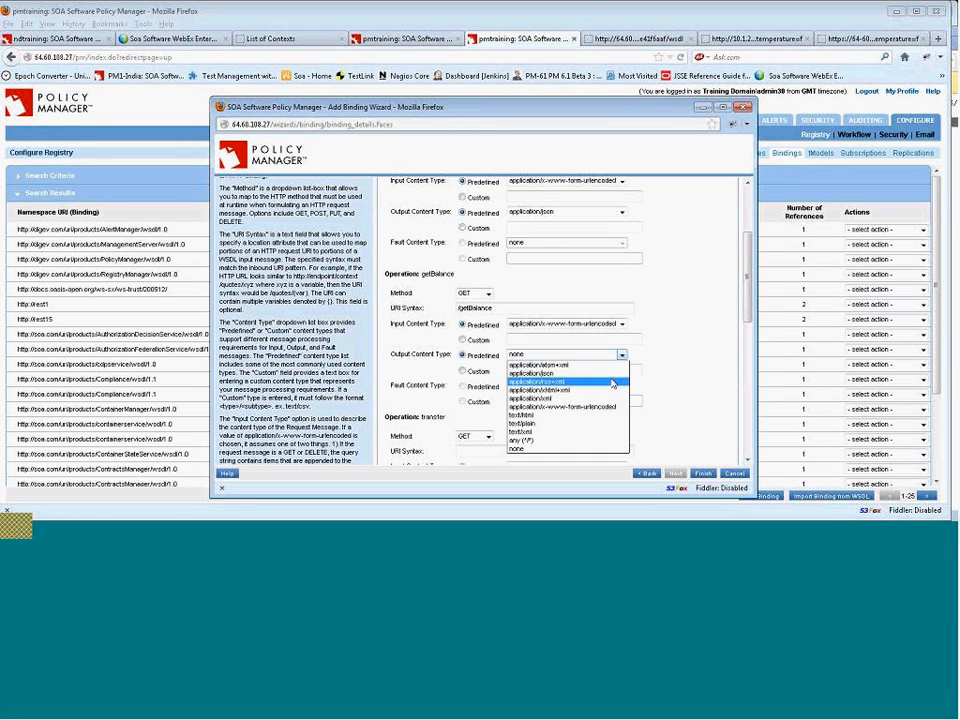
{"action": "left_click", "coordinate": [590, 373]}
Set the transfer operation's method to POST and its URI syntax to /transfer.
{"action": "scroll", "coordinate": [745, 305], "scroll_direction": "down", "scroll_amount": 2}
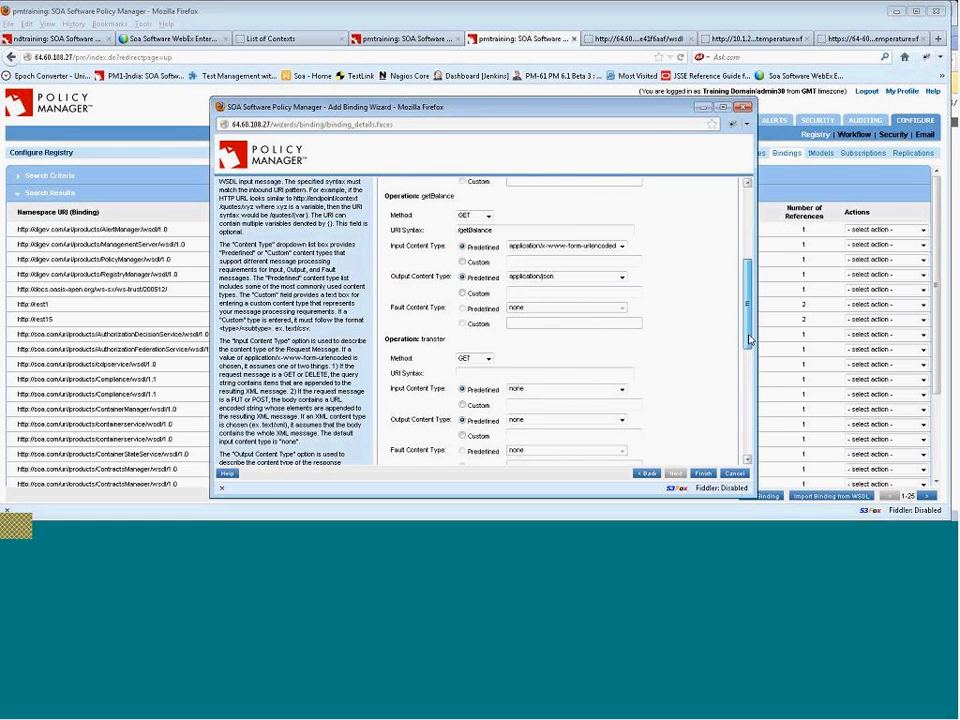
{"action": "left_click", "coordinate": [487, 331]}
{"action": "left_click", "coordinate": [488, 350]}
{"action": "left_click", "coordinate": [492, 344]}
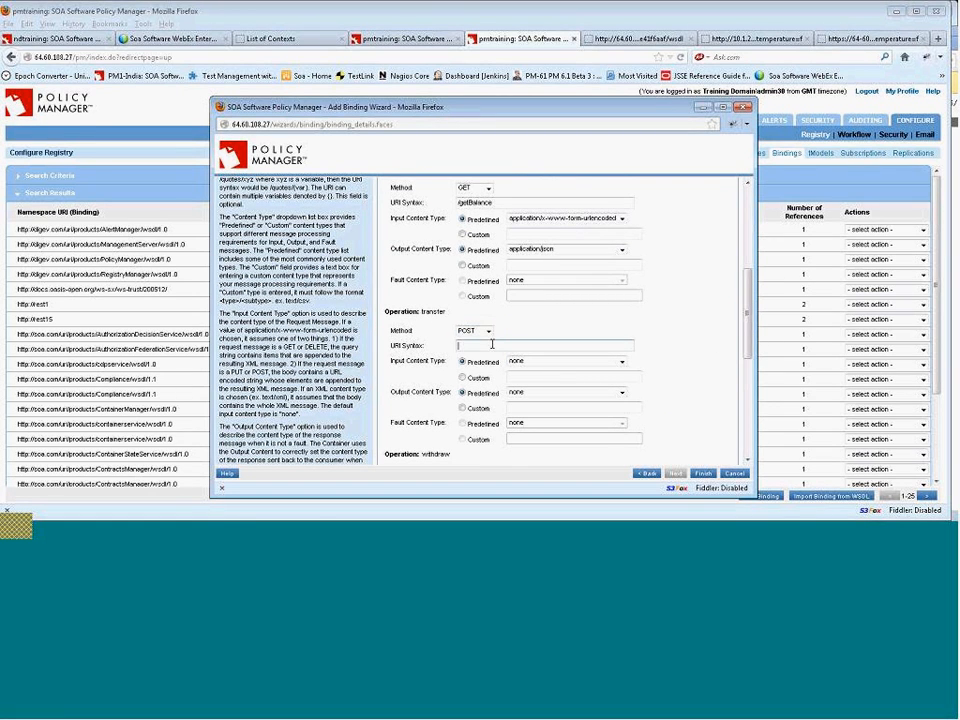
{"action": "type", "text": "/"}
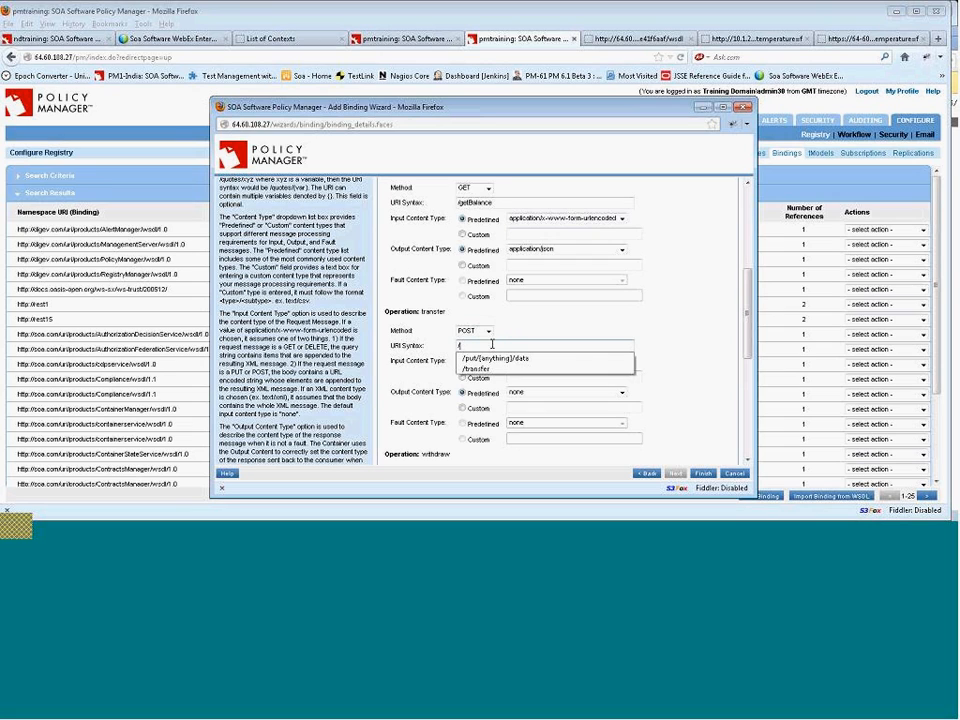
{"action": "type", "text": "transfer"}
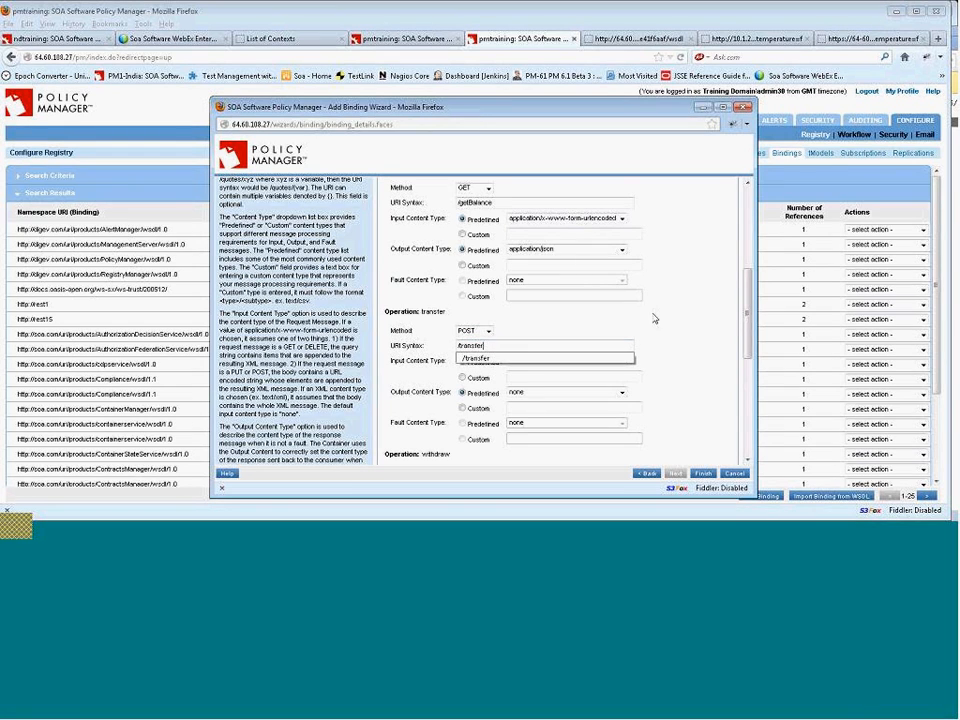
Set transfer's input content type to text/xml and output content type to application/json.
{"action": "left_click", "coordinate": [621, 362]}
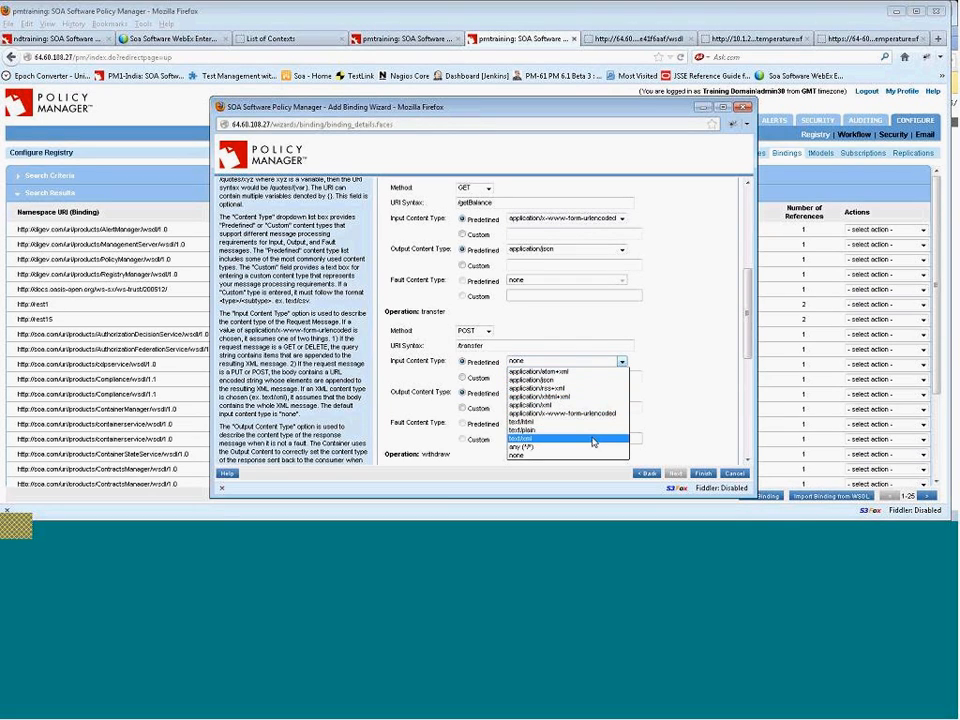
{"action": "key", "text": "Return"}
{"action": "left_click", "coordinate": [620, 392]}
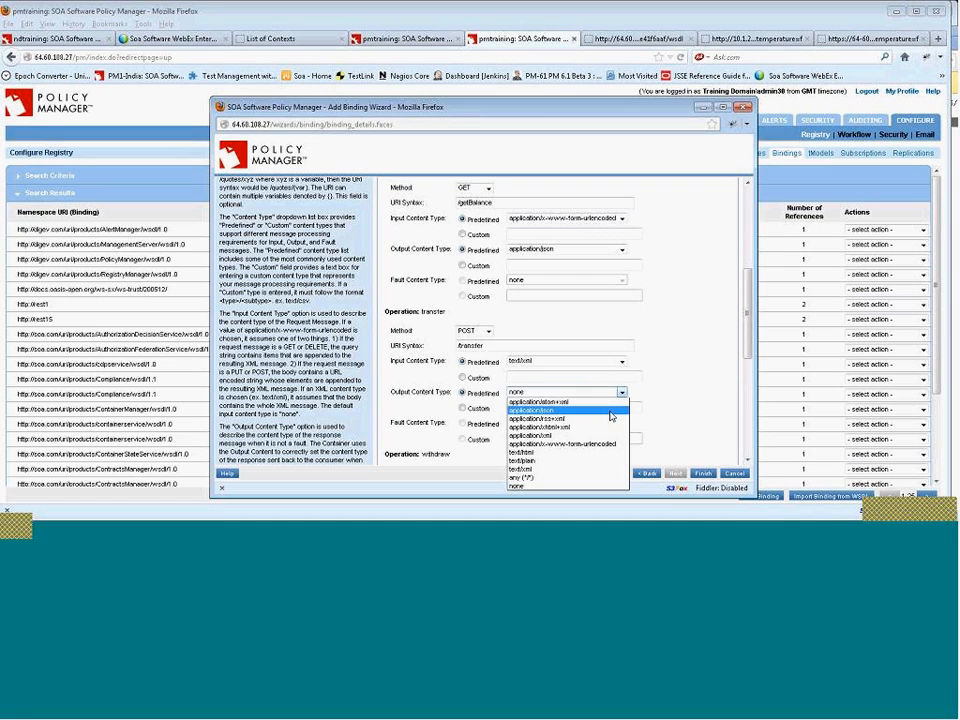
{"action": "left_click", "coordinate": [556, 411]}
Set the withdraw operation's method to POST and its URI syntax to /withdraw.
{"action": "scroll", "coordinate": [749, 349], "scroll_direction": "down", "scroll_amount": 2}
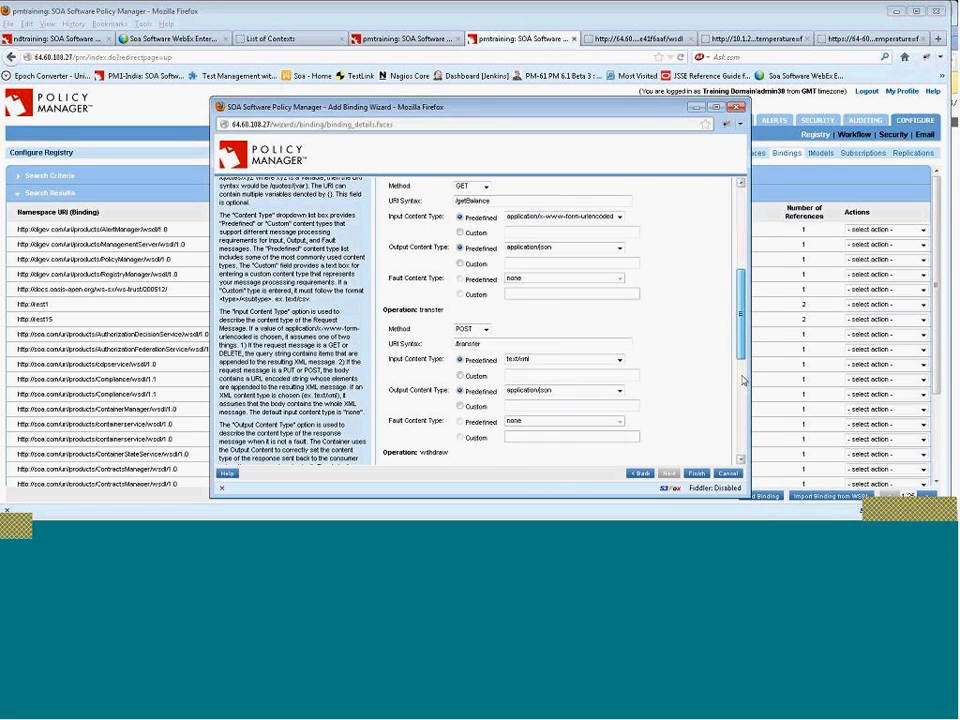
{"action": "scroll", "coordinate": [743, 400], "scroll_direction": "down", "scroll_amount": 4}
{"action": "left_click", "coordinate": [484, 261]}
{"action": "left_click", "coordinate": [495, 278]}
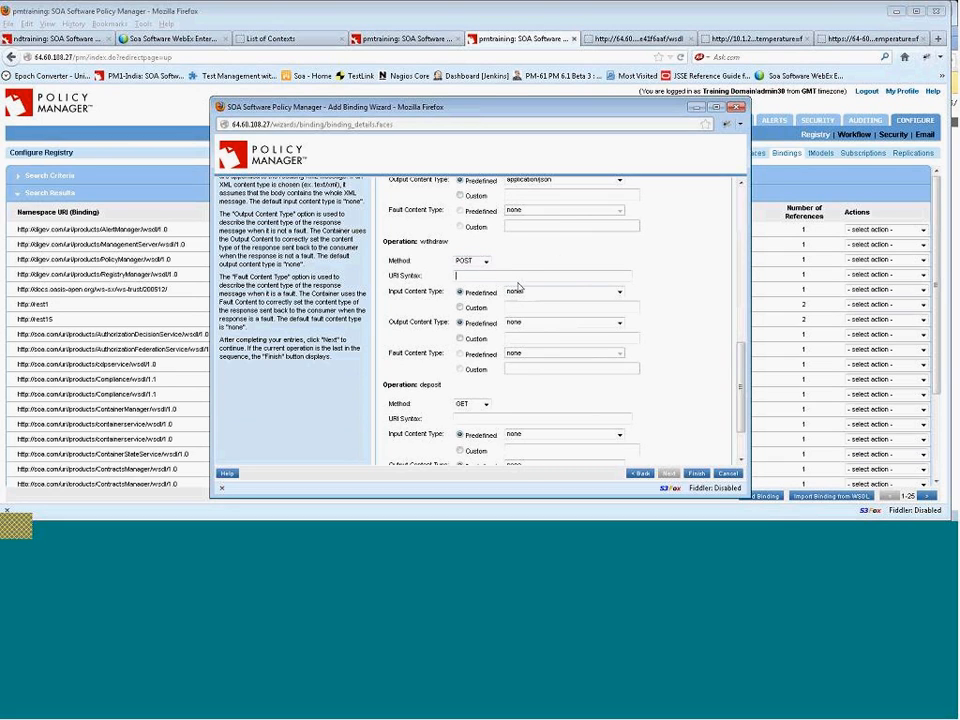
{"action": "type", "text": "/wi"}
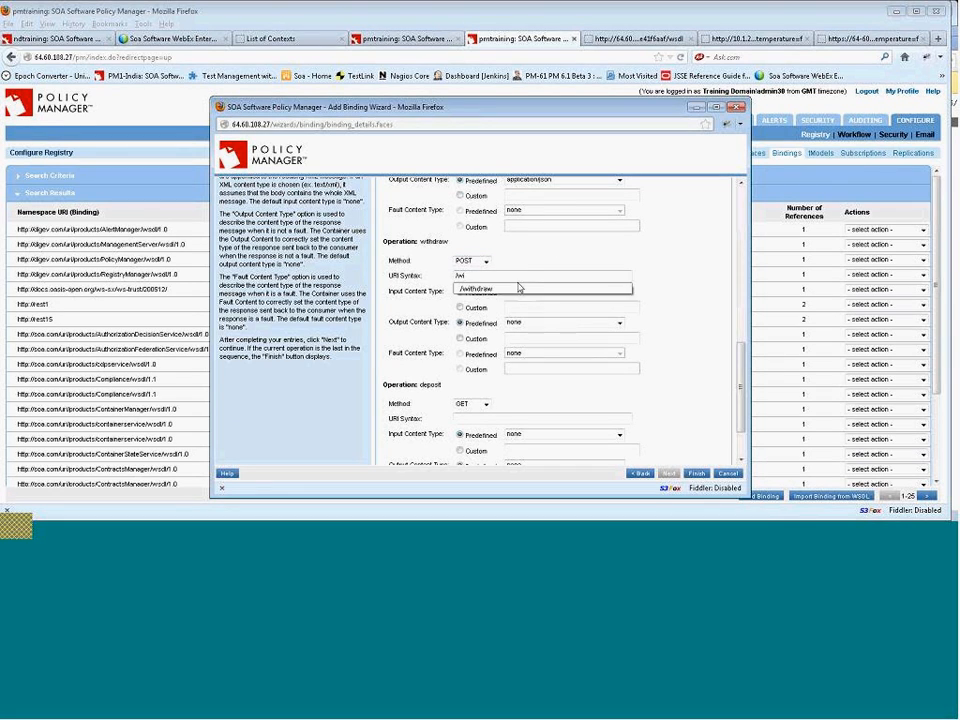
{"action": "left_click", "coordinate": [518, 289]}
Set withdraw's input content type to text/xml and output content type to application/json.
{"action": "left_click", "coordinate": [618, 291]}
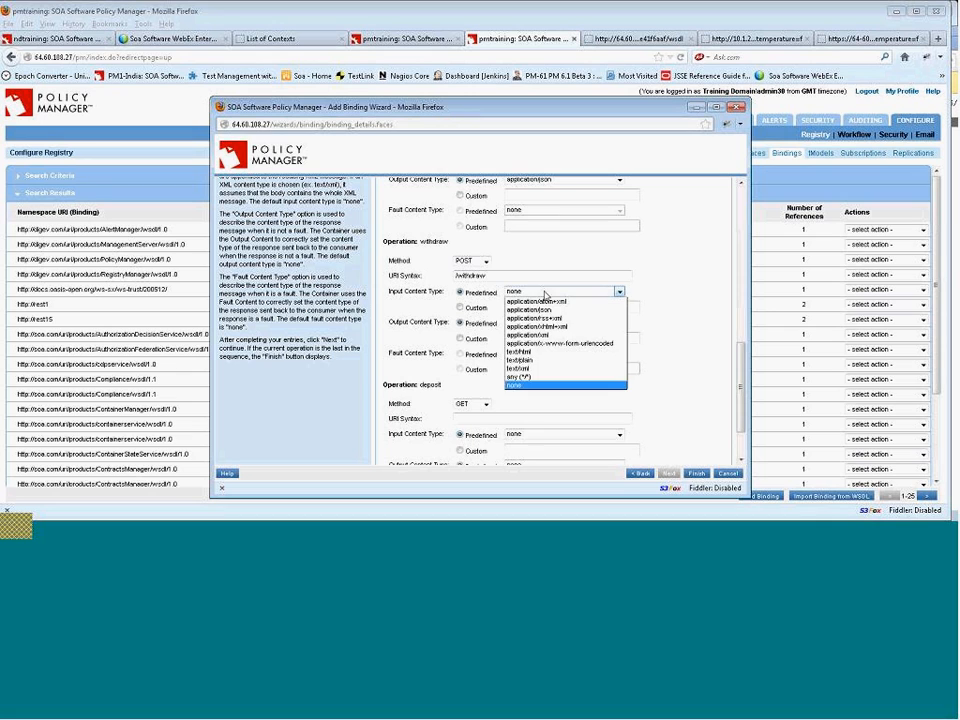
{"action": "left_click", "coordinate": [578, 368]}
{"action": "left_click", "coordinate": [561, 324]}
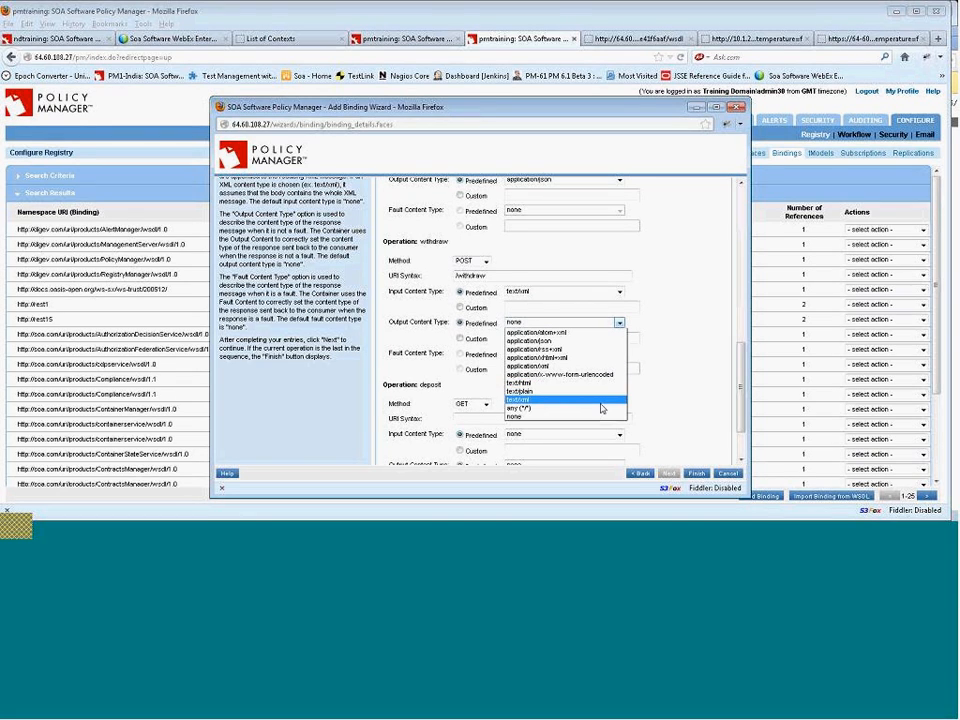
{"action": "left_click", "coordinate": [587, 344]}
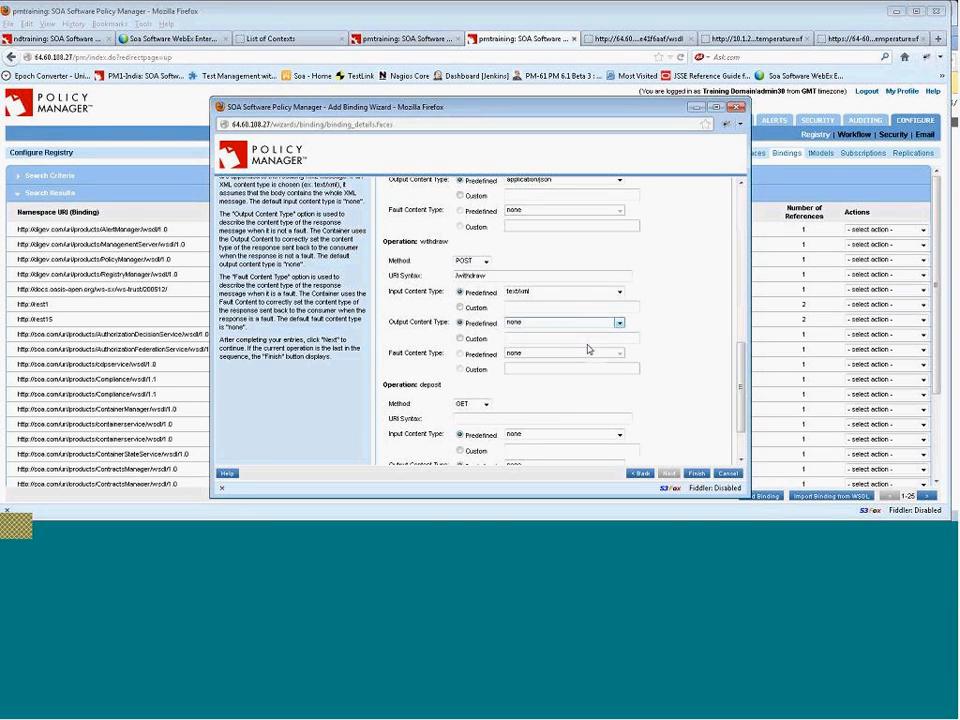
Set the deposit operation's method to POST and its URI syntax to /deposit.
{"action": "left_click", "coordinate": [486, 404]}
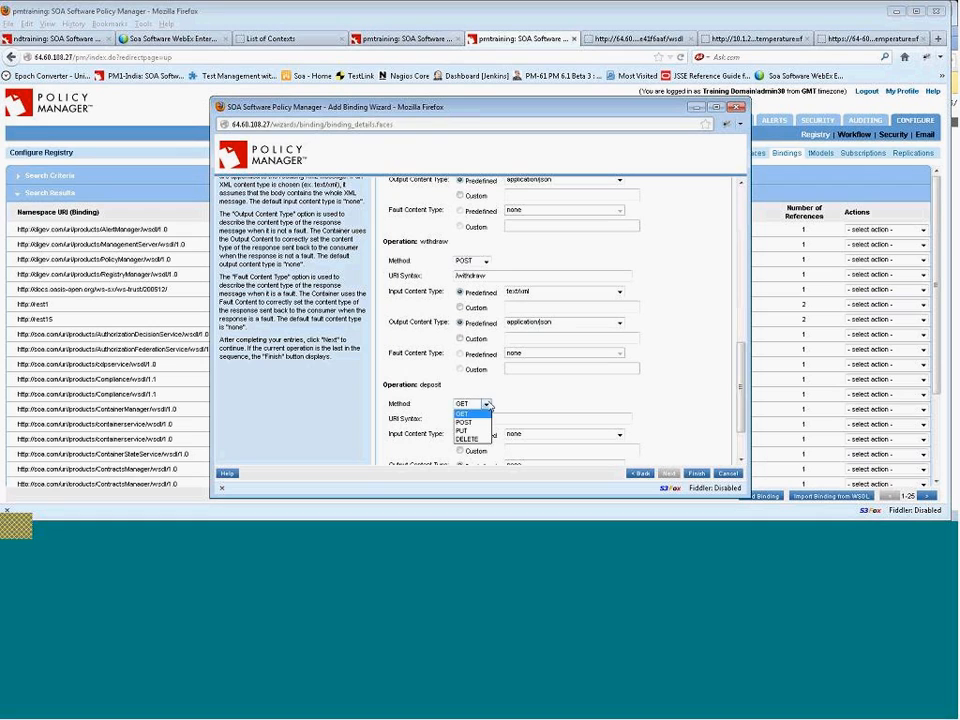
{"action": "left_click", "coordinate": [464, 422]}
{"action": "left_click", "coordinate": [512, 420]}
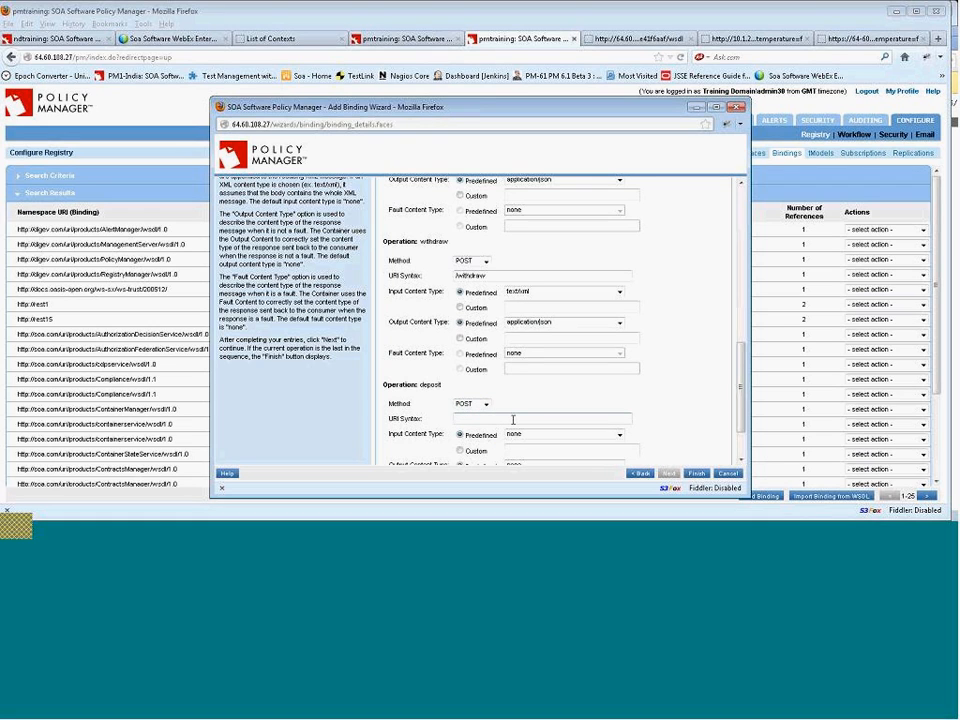
{"action": "type", "text": "/dep"}
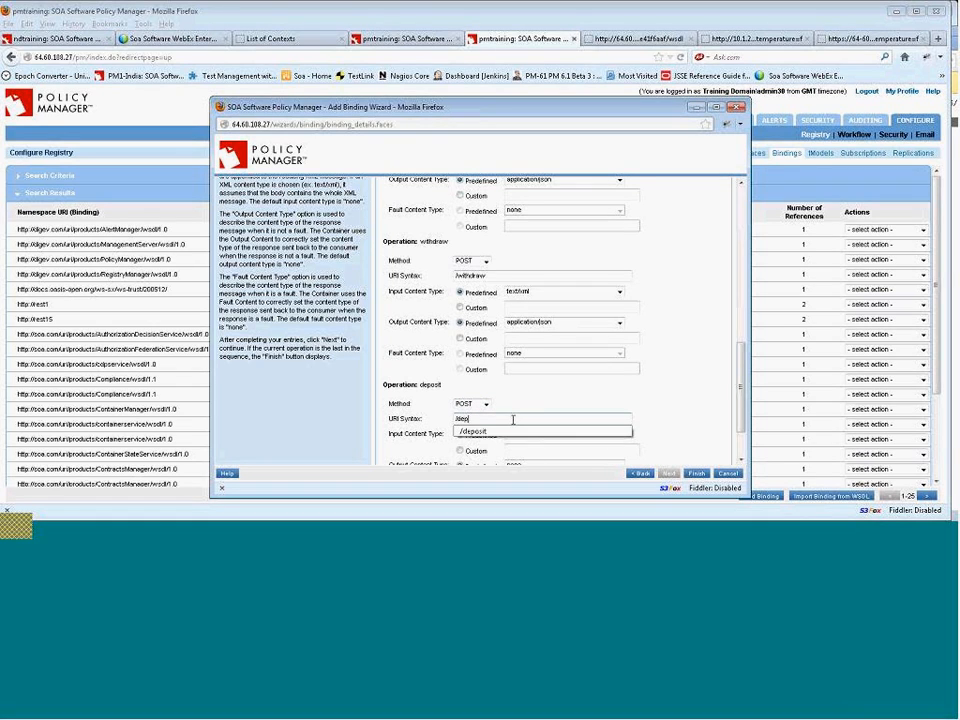
{"action": "type", "text": "osit"}
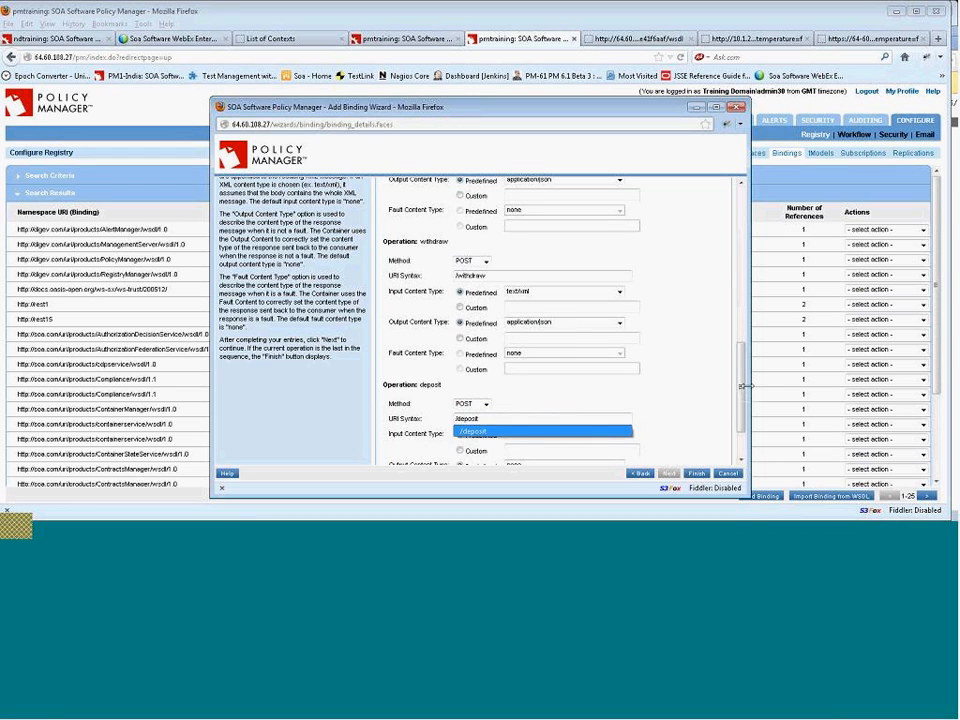
Set deposit's input content type to text/xml and output content type to application/json, then finish the binding wizard.
{"action": "scroll", "coordinate": [594, 393], "scroll_direction": "down", "scroll_amount": 1}
{"action": "left_click", "coordinate": [580, 376]}
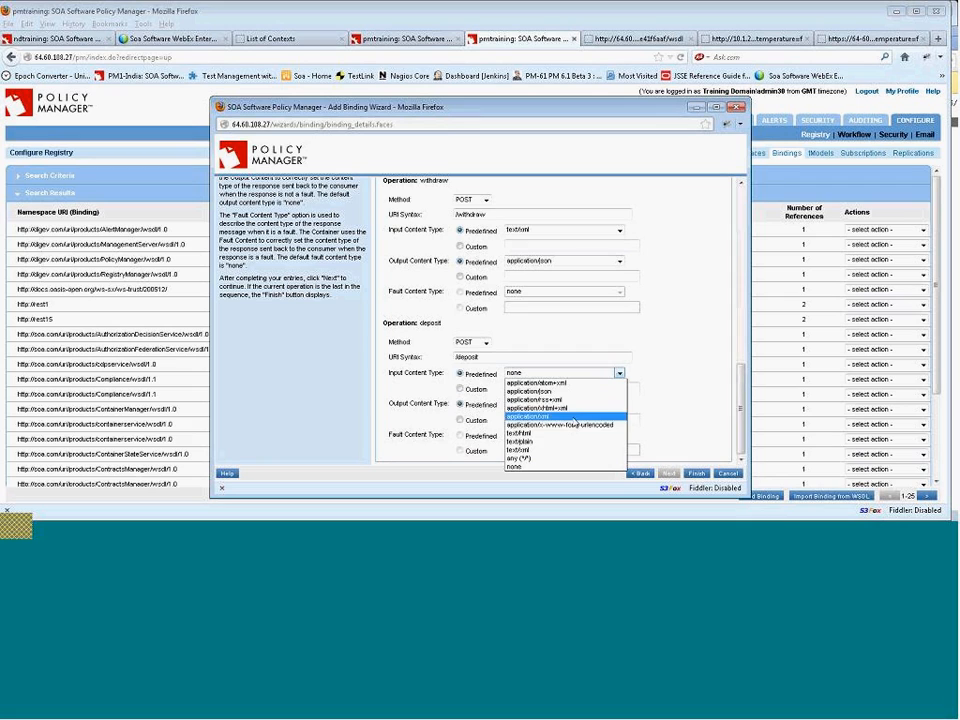
{"action": "left_click", "coordinate": [563, 450]}
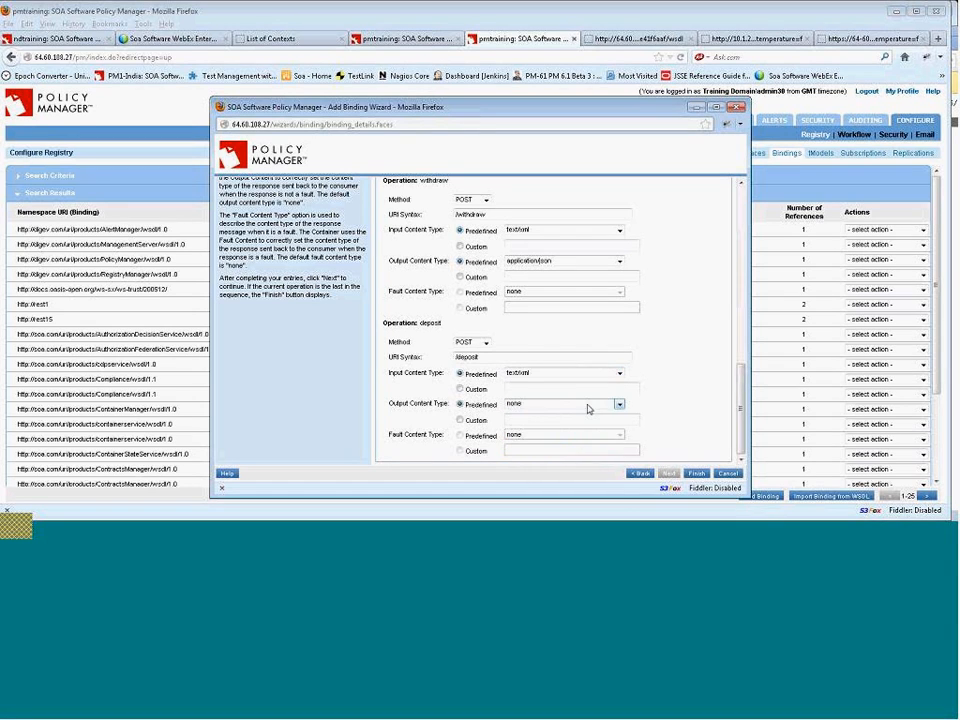
{"action": "left_click", "coordinate": [619, 403]}
{"action": "left_click", "coordinate": [530, 422]}
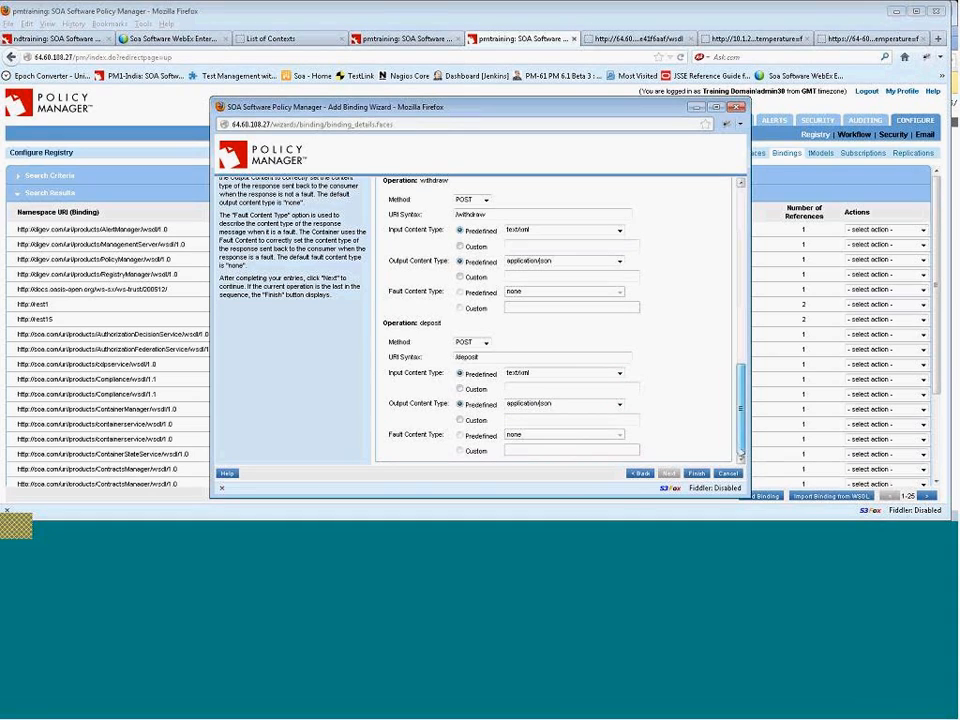
{"action": "left_click", "coordinate": [700, 473]}
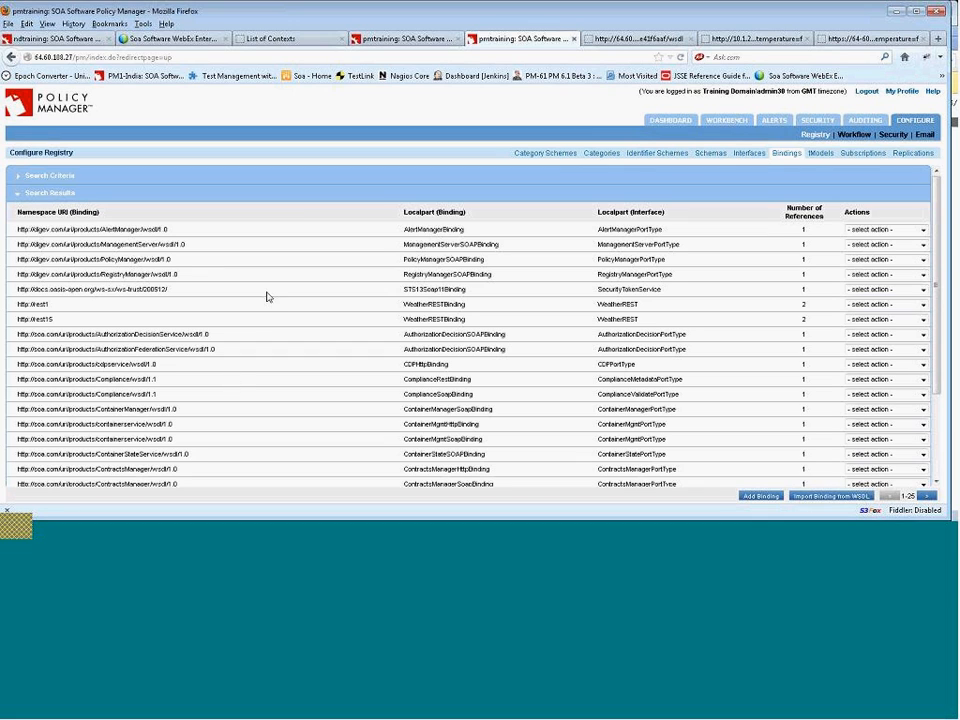
Open the AccountManagerDocLiteralWrappedService30_vs0 virtual service under CherryOrg > Engineering > Services in the Workbench.
{"action": "left_click", "coordinate": [749, 153]}
{"action": "left_click", "coordinate": [721, 123]}
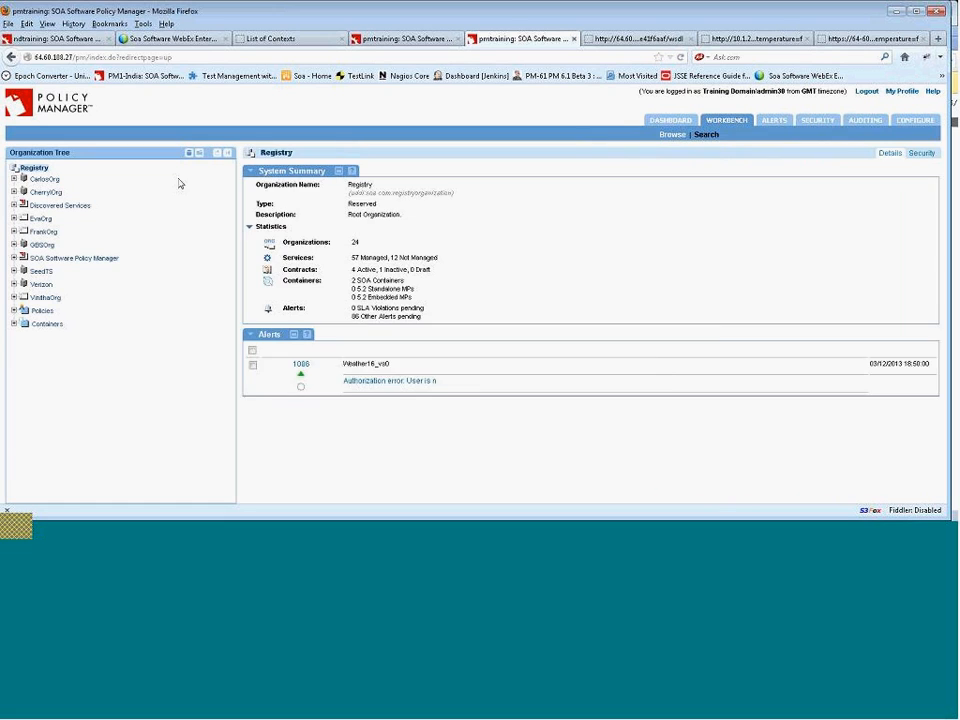
{"action": "left_click", "coordinate": [14, 191]}
{"action": "left_click", "coordinate": [23, 204]}
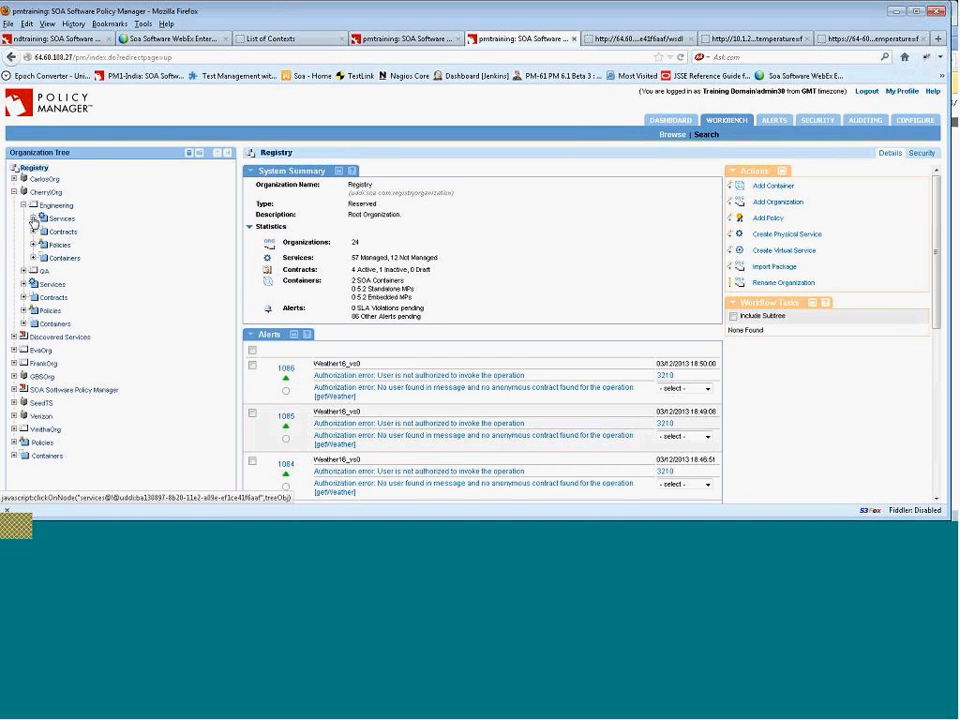
{"action": "left_click", "coordinate": [33, 218]}
{"action": "left_click", "coordinate": [158, 272]}
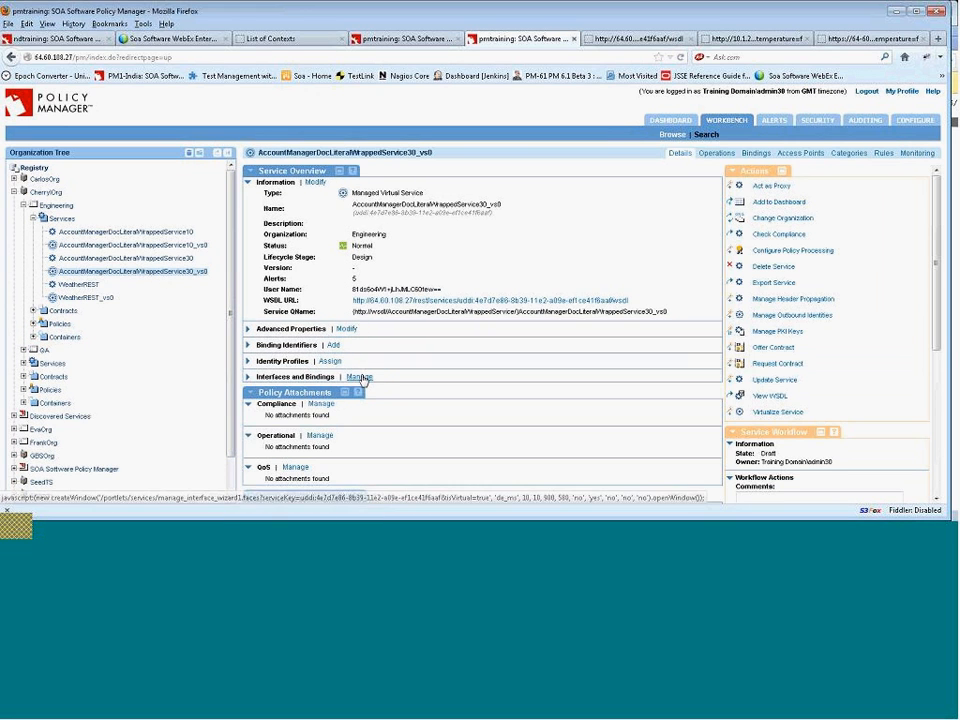
Make the virtual service act as proxy for AccountManagerDocLiteralWrappedService30 and expand its interfaces and bindings.
{"action": "left_click", "coordinate": [359, 377]}
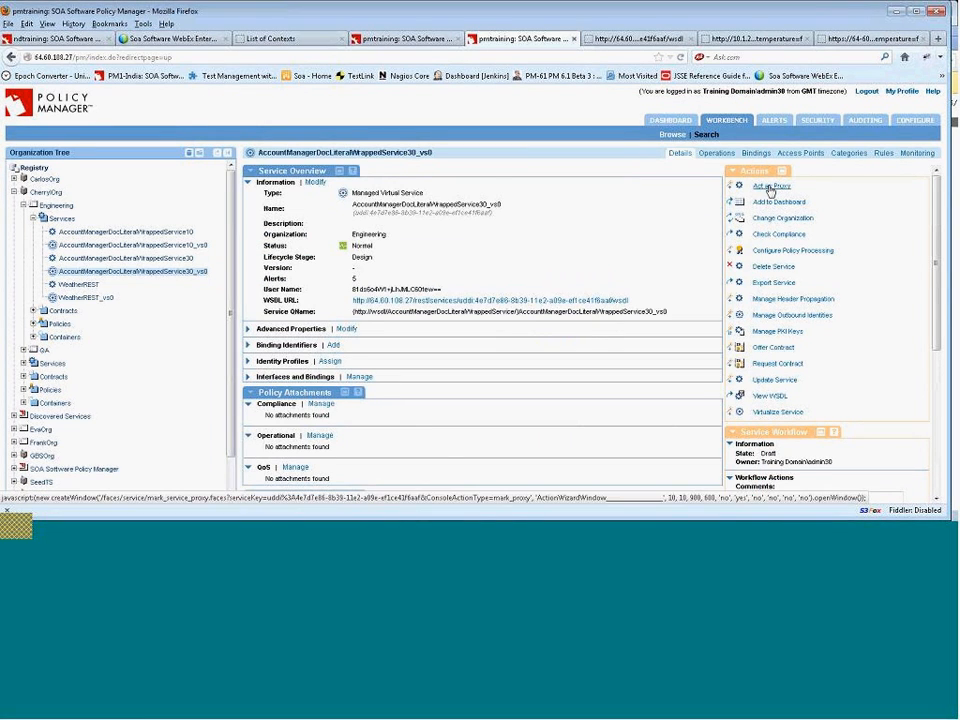
{"action": "left_click", "coordinate": [760, 186]}
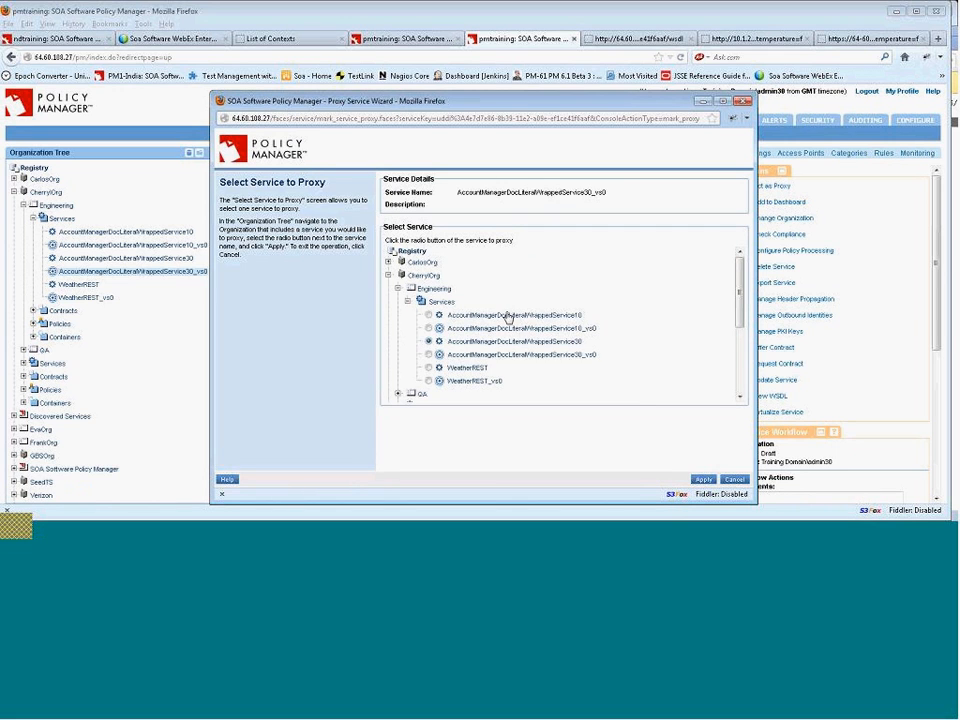
{"action": "left_click", "coordinate": [703, 479]}
{"action": "left_click", "coordinate": [555, 298]}
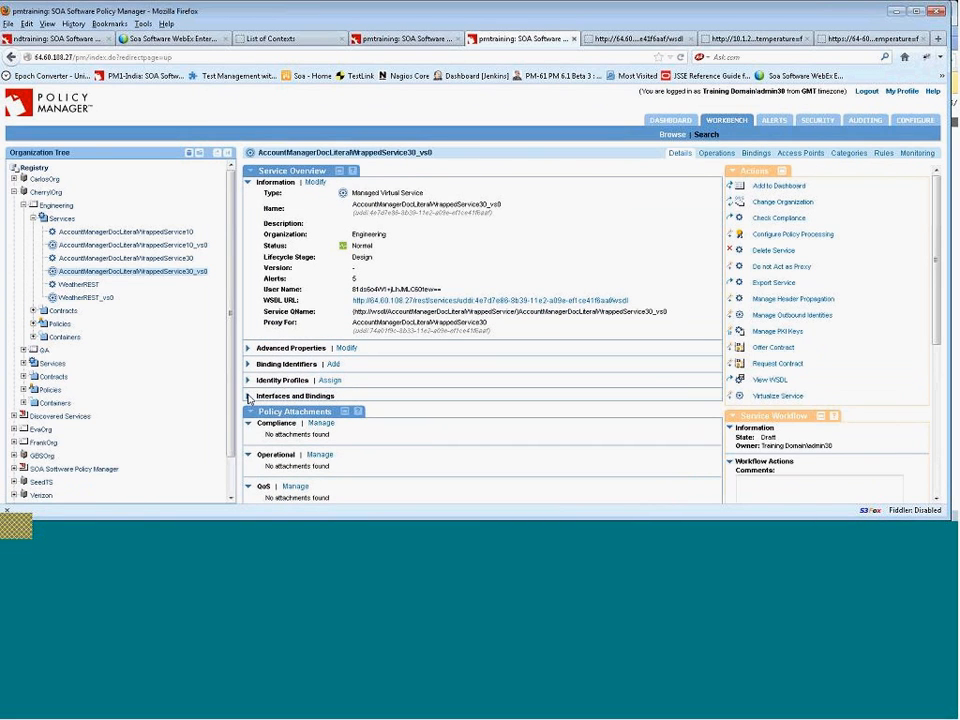
{"action": "left_click", "coordinate": [248, 396]}
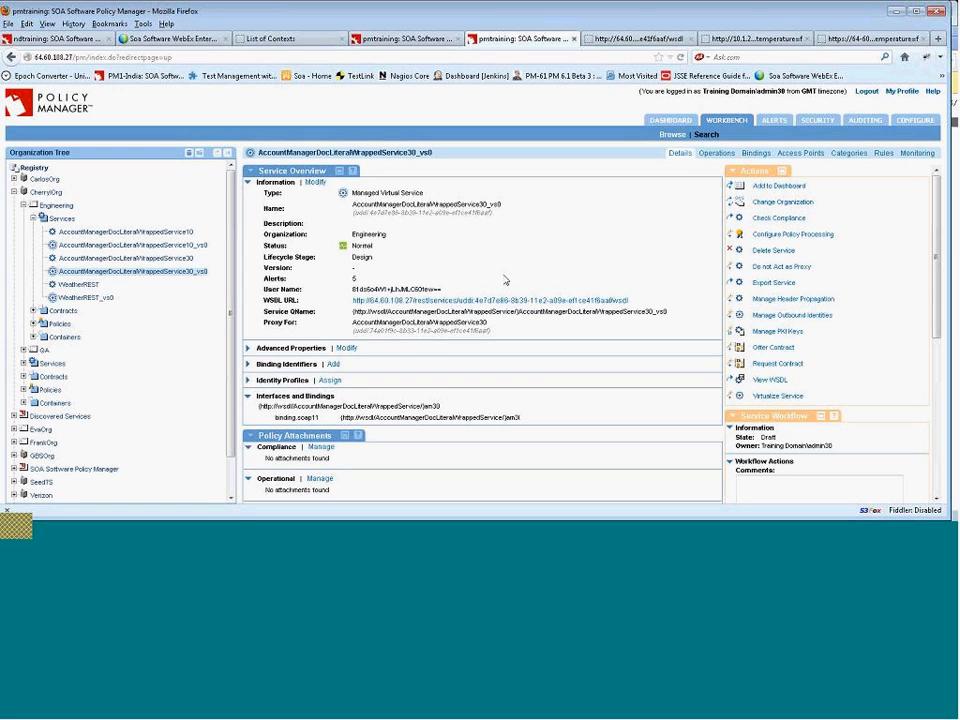
Stop the virtual service acting as proxy and add the am30 interface's binding.http REST binding to it.
{"action": "left_click", "coordinate": [776, 266]}
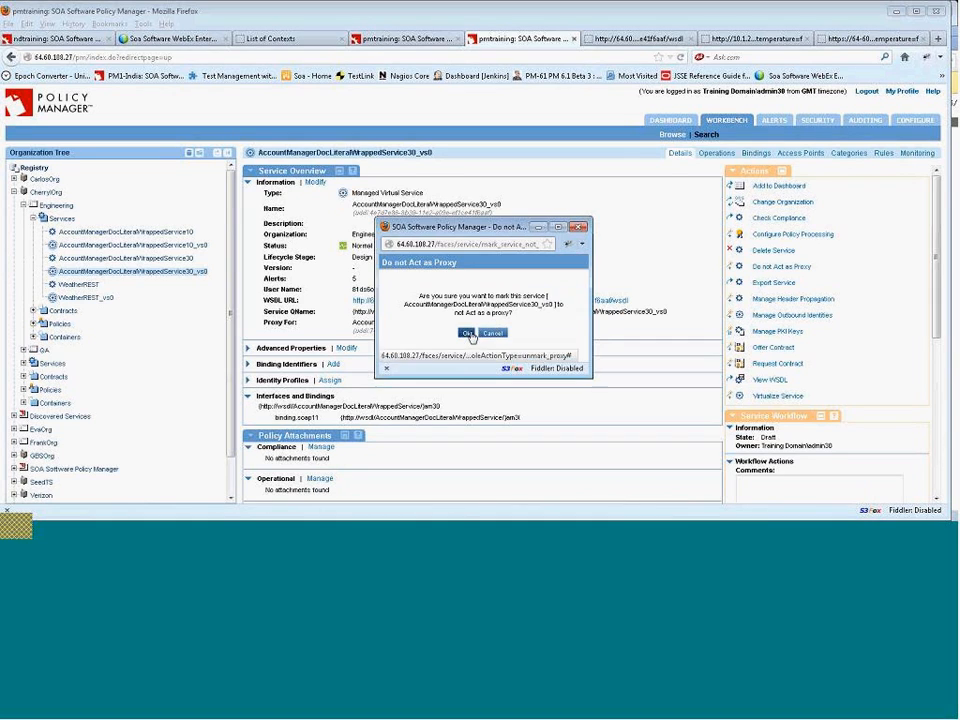
{"action": "left_click", "coordinate": [466, 333]}
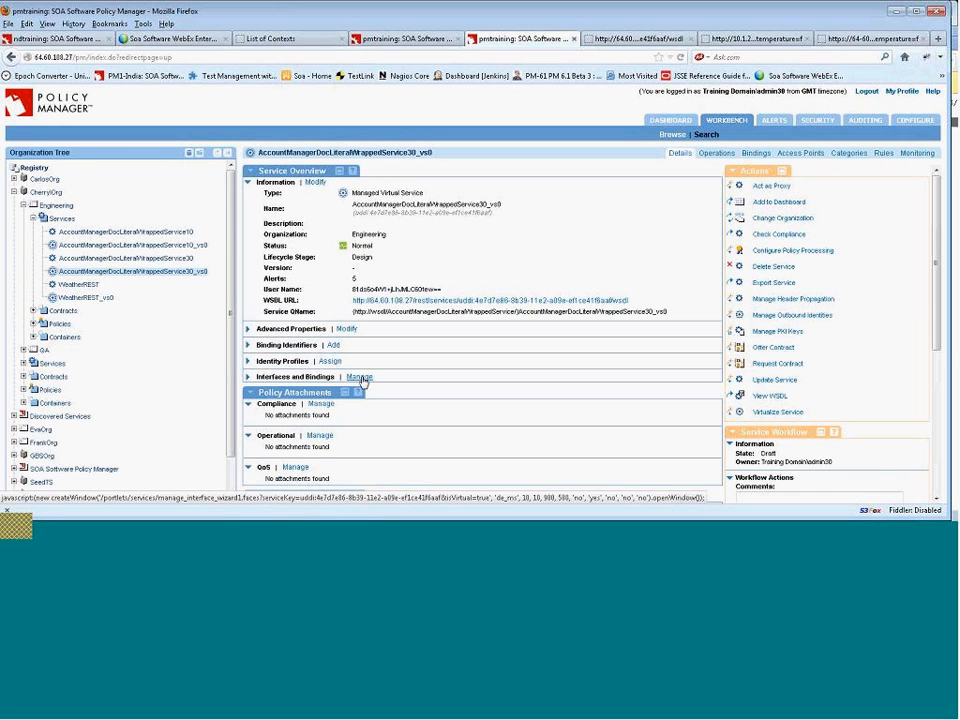
{"action": "left_click", "coordinate": [359, 377]}
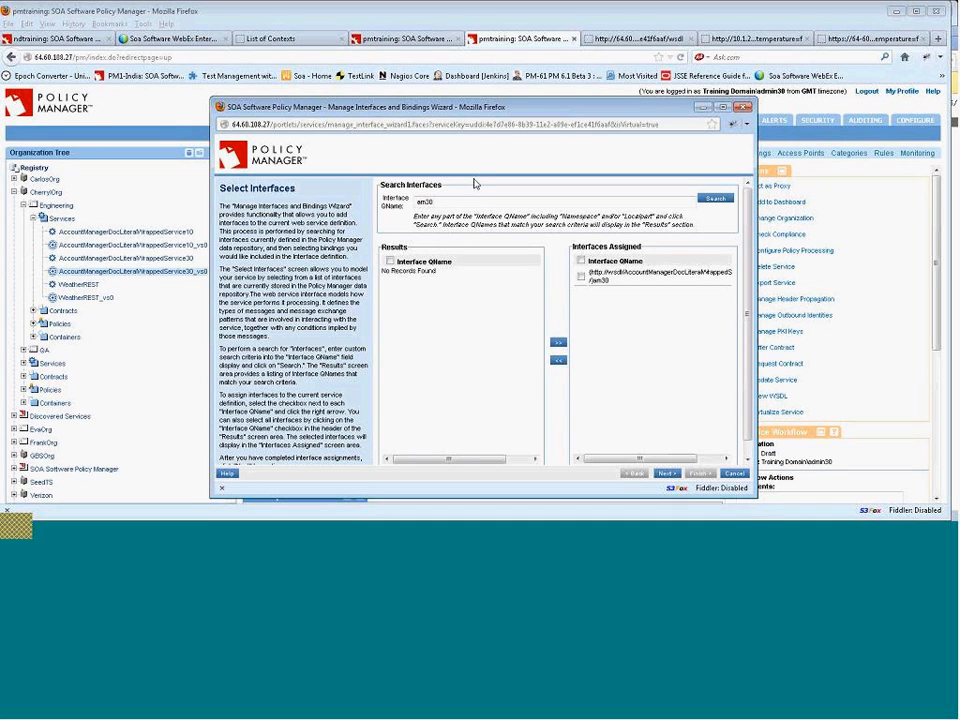
{"action": "left_click", "coordinate": [714, 199]}
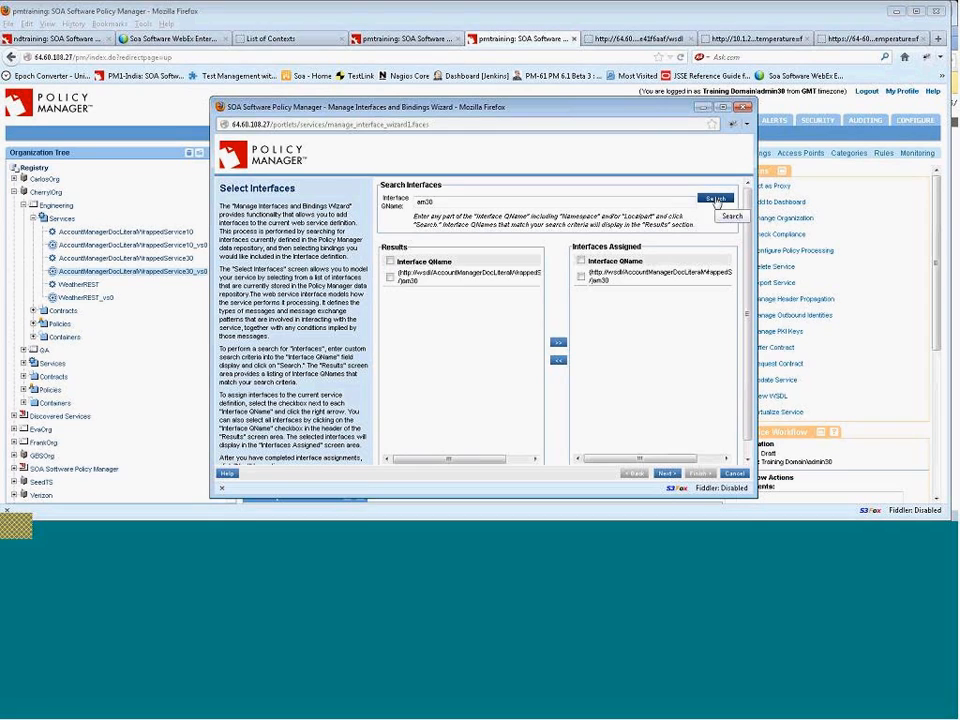
{"action": "left_click", "coordinate": [666, 473]}
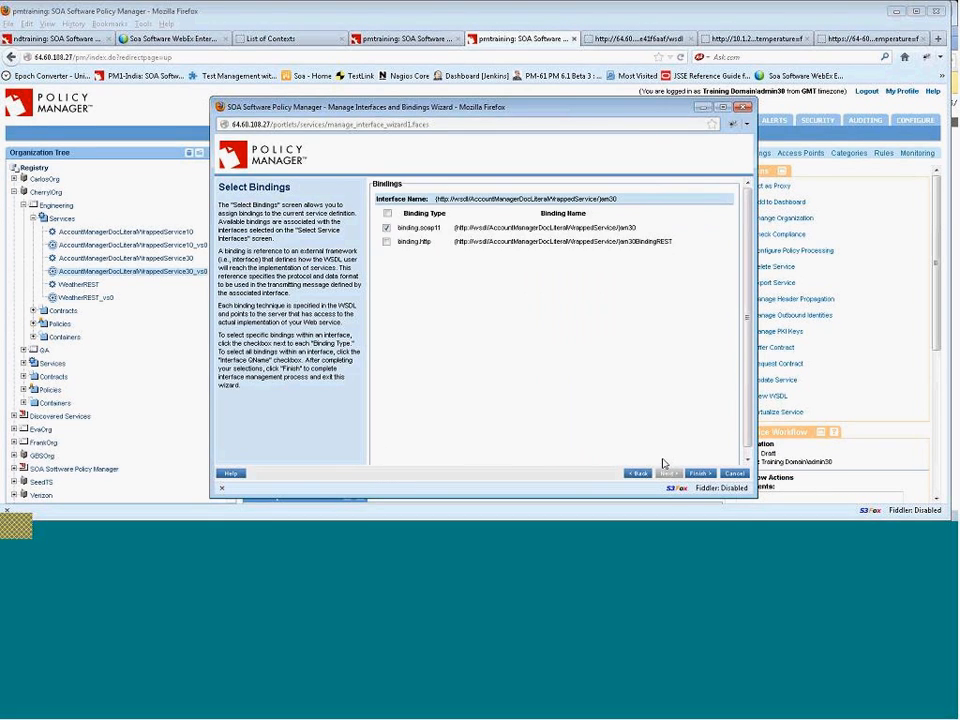
{"action": "left_click", "coordinate": [387, 242]}
{"action": "left_click_drag", "start_coordinate": [630, 242], "coordinate": [620, 242]}
{"action": "left_click", "coordinate": [700, 474]}
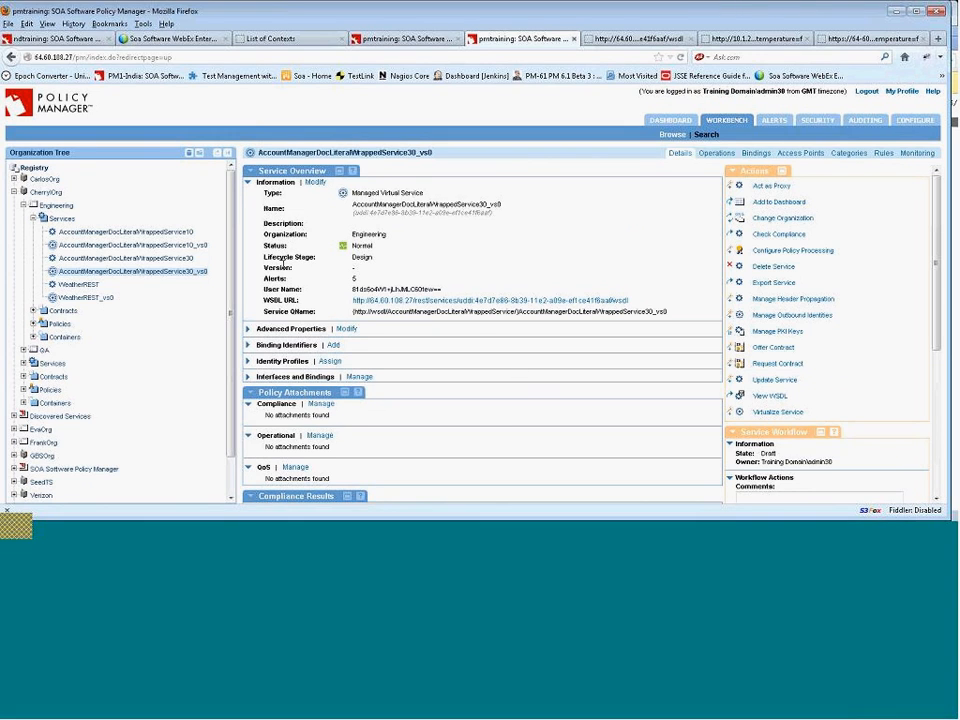
{"action": "left_click", "coordinate": [802, 155]}
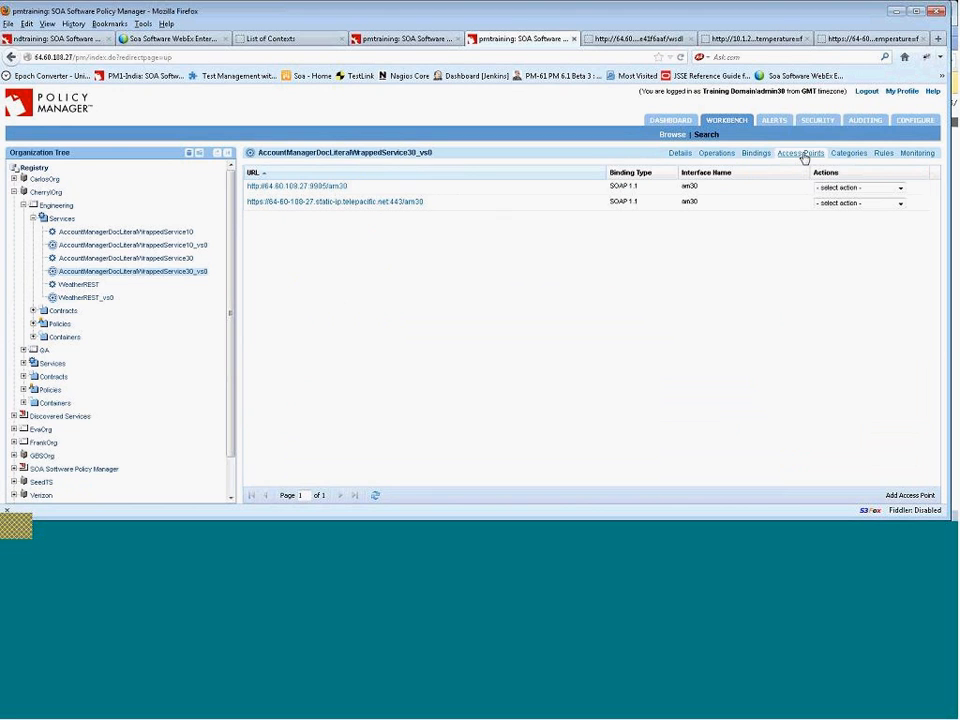
{"action": "left_click", "coordinate": [906, 495]}
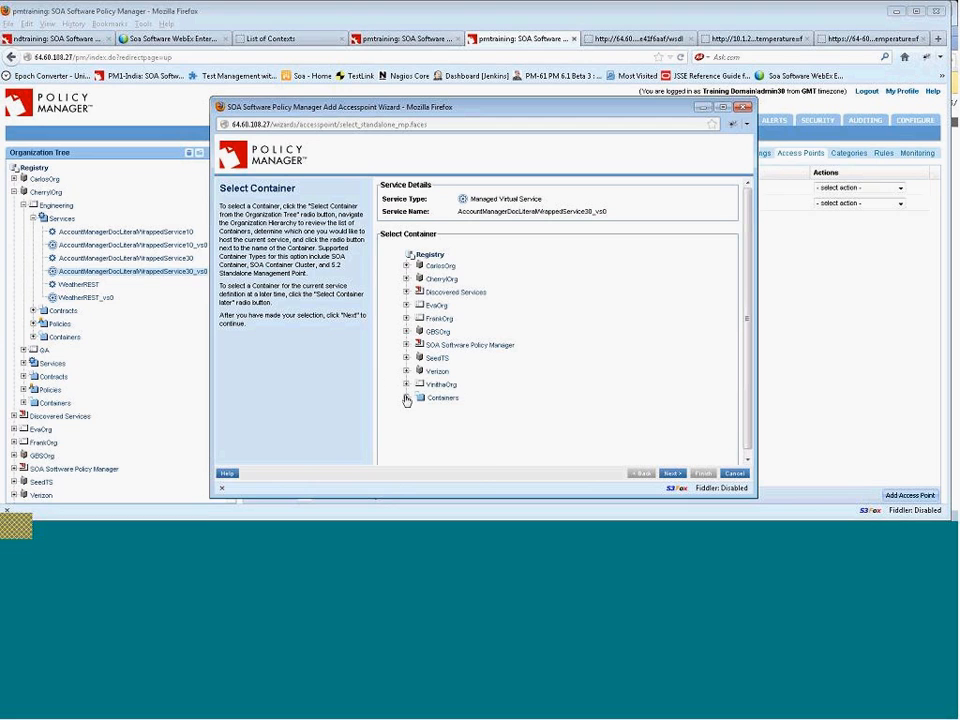
{"action": "left_click", "coordinate": [407, 399]}
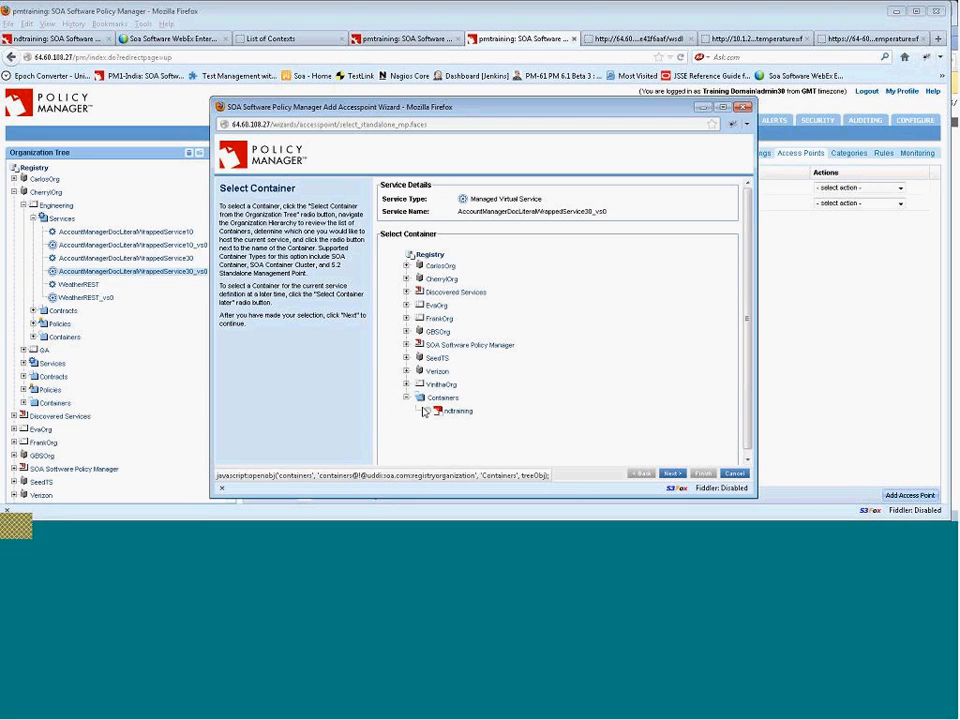
{"action": "left_click", "coordinate": [674, 475]}
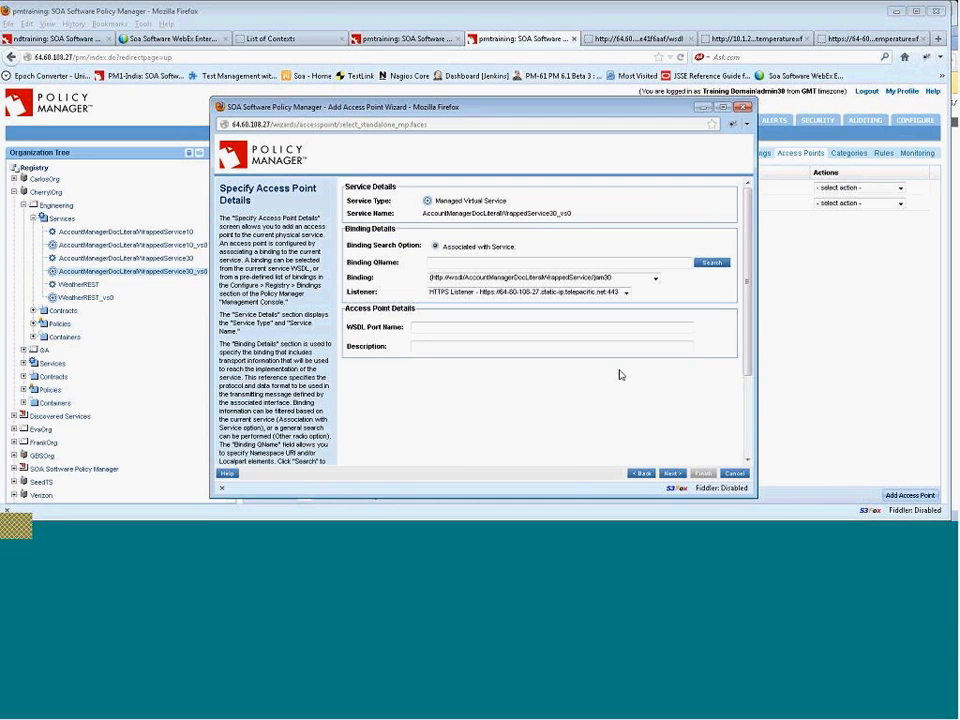
{"action": "left_click", "coordinate": [626, 292]}
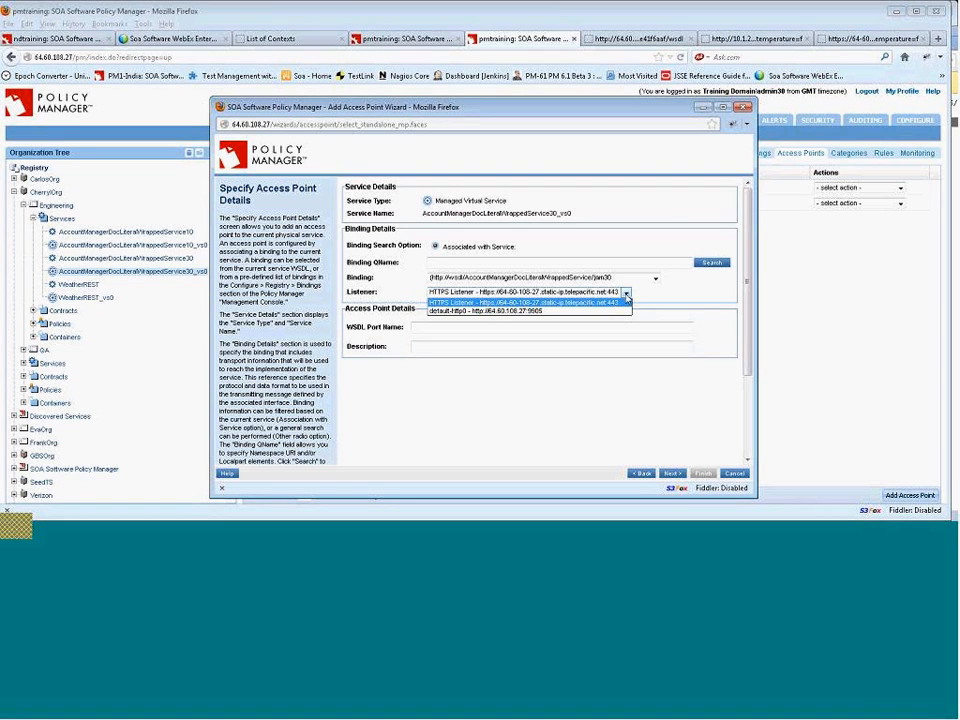
{"action": "left_click", "coordinate": [735, 473]}
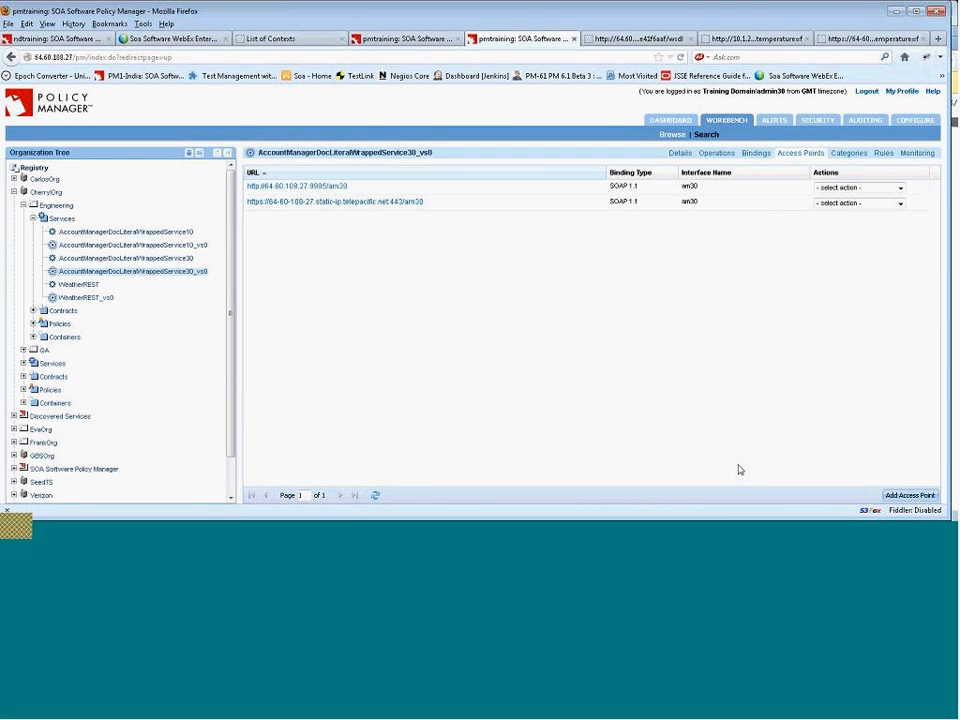
Open the virtual service's WSDL and examine its port type, binding and operations.
{"action": "left_click", "coordinate": [677, 154]}
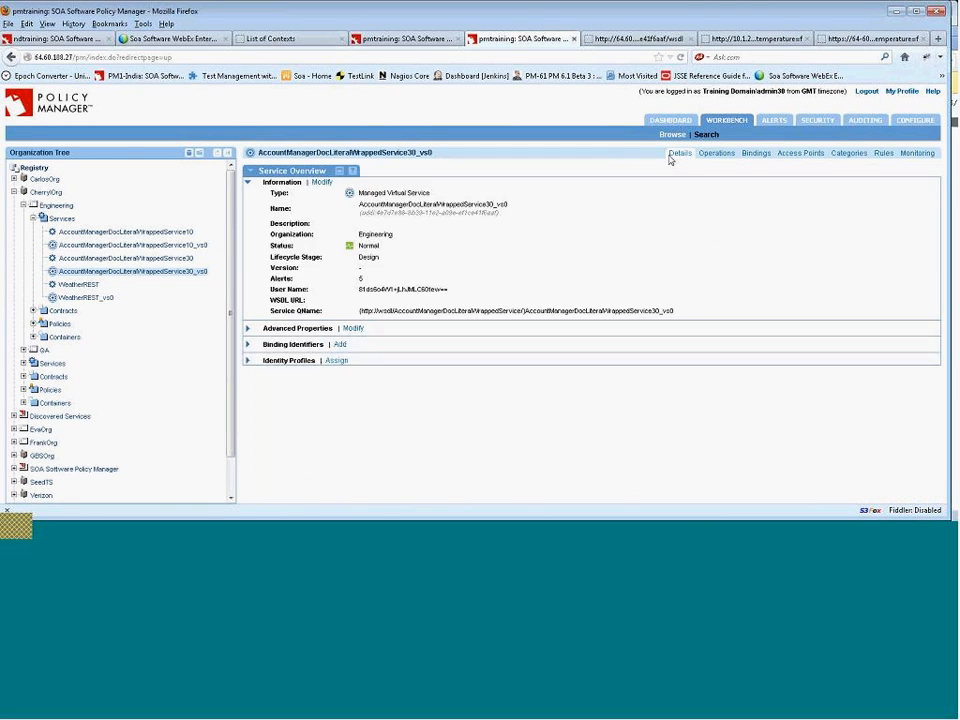
{"action": "left_click", "coordinate": [510, 302]}
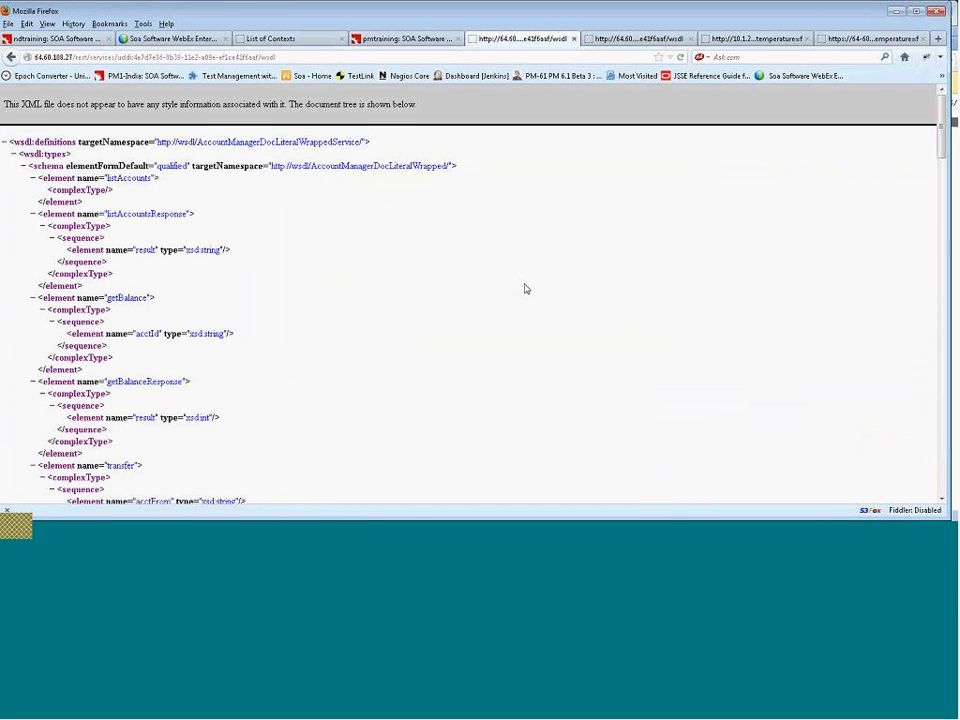
{"action": "scroll", "coordinate": [523, 290], "scroll_direction": "down", "scroll_amount": 15}
{"action": "scroll", "coordinate": [525, 293], "scroll_direction": "down", "scroll_amount": 13}
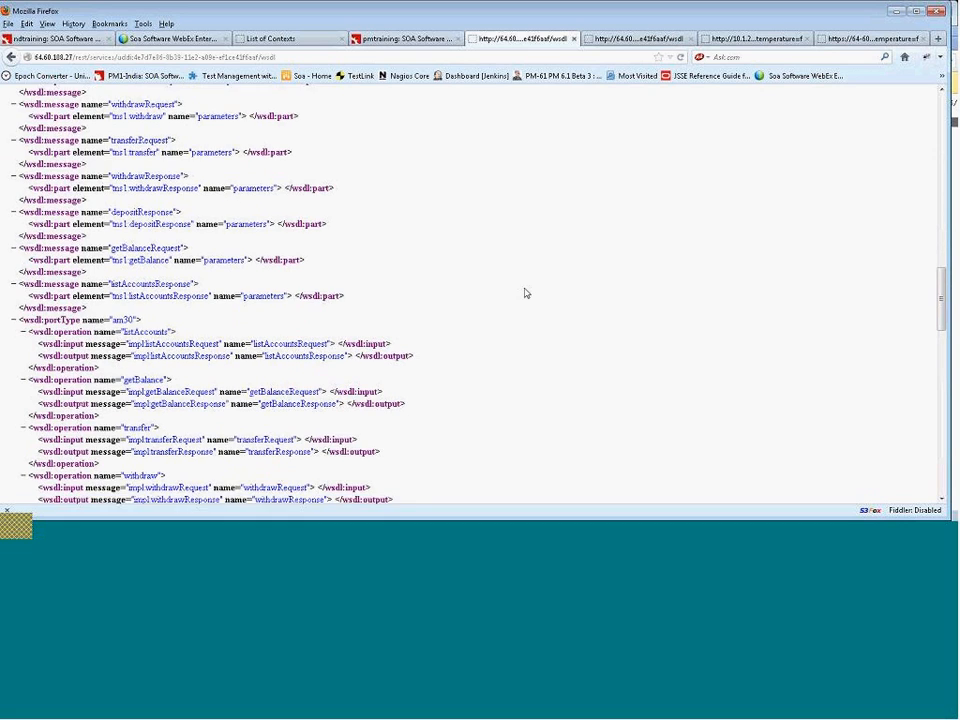
{"action": "scroll", "coordinate": [525, 293], "scroll_direction": "down", "scroll_amount": 1}
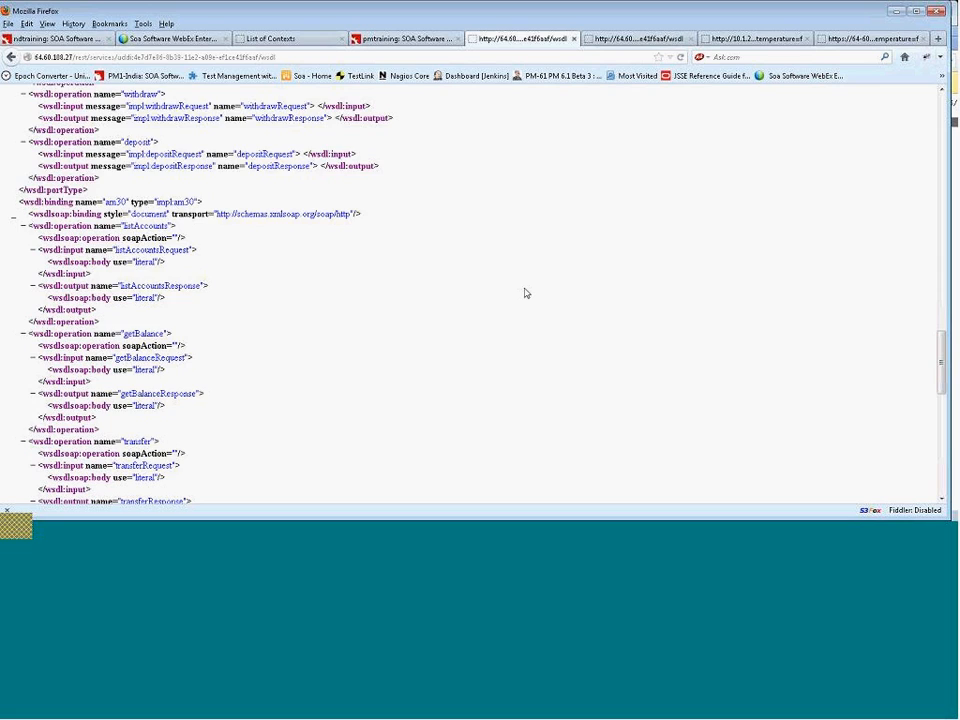
{"action": "scroll", "coordinate": [526, 293], "scroll_direction": "down", "scroll_amount": 1}
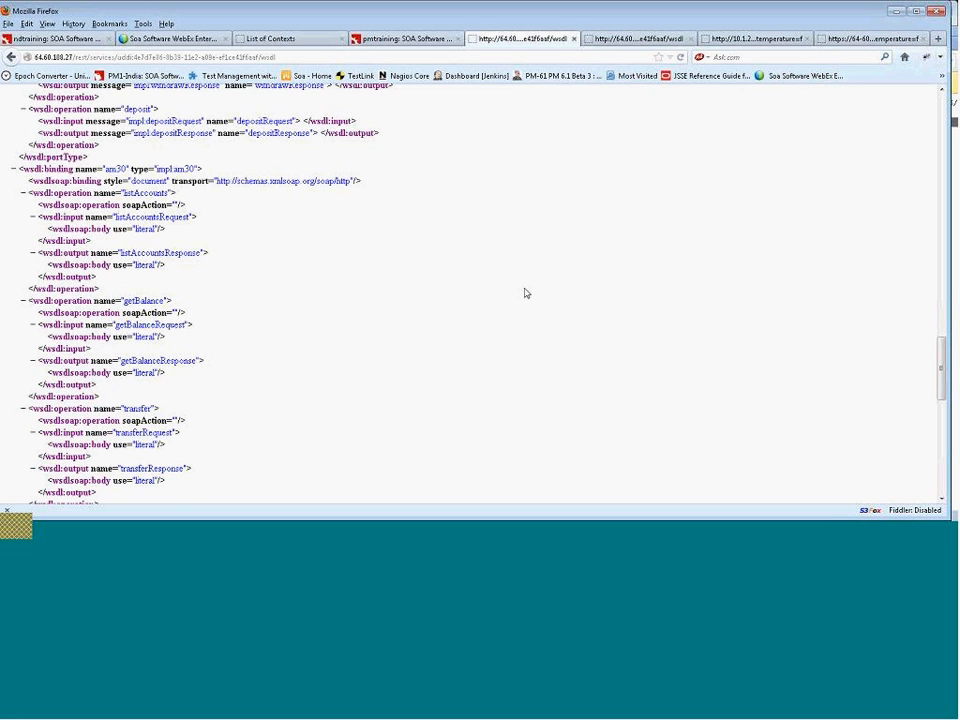
{"action": "scroll", "coordinate": [526, 293], "scroll_direction": "down", "scroll_amount": 2}
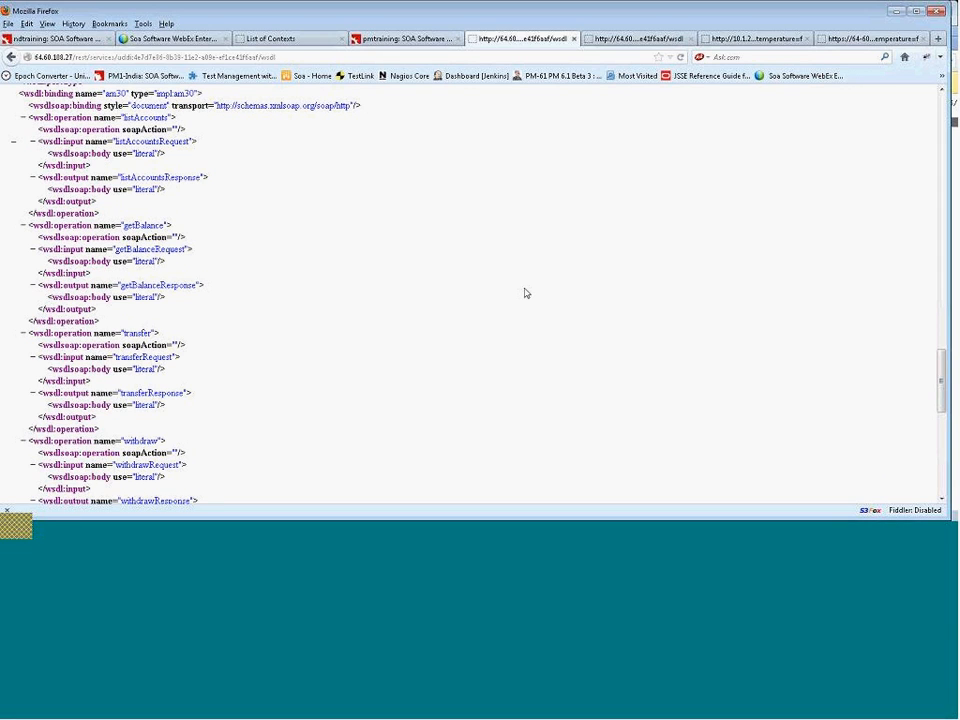
{"action": "scroll", "coordinate": [526, 293], "scroll_direction": "down", "scroll_amount": 1}
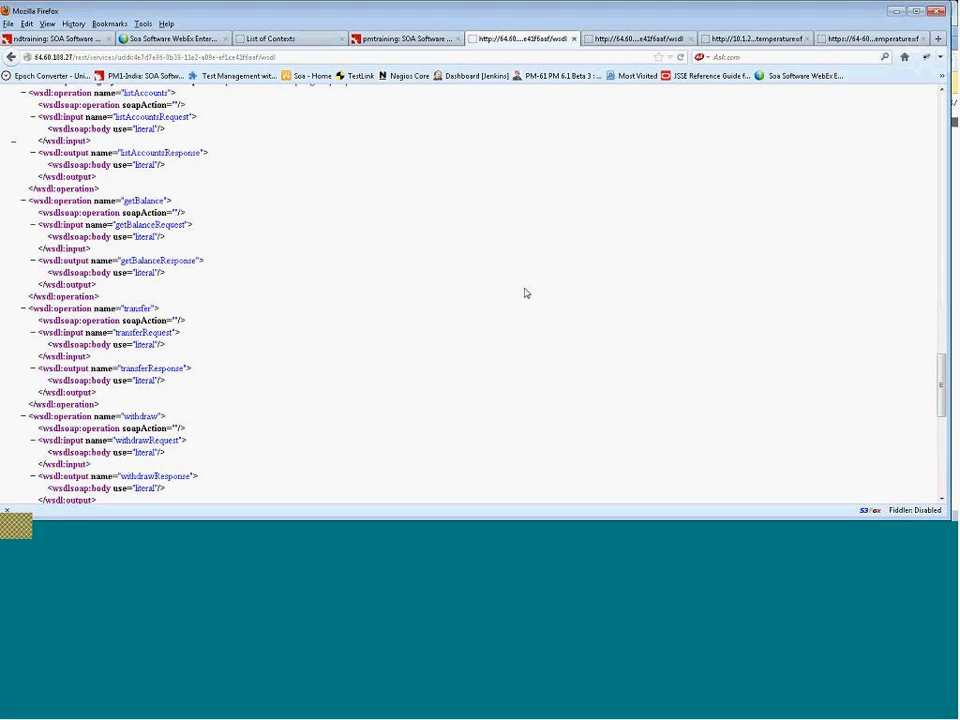
{"action": "scroll", "coordinate": [526, 293], "scroll_direction": "down", "scroll_amount": 1}
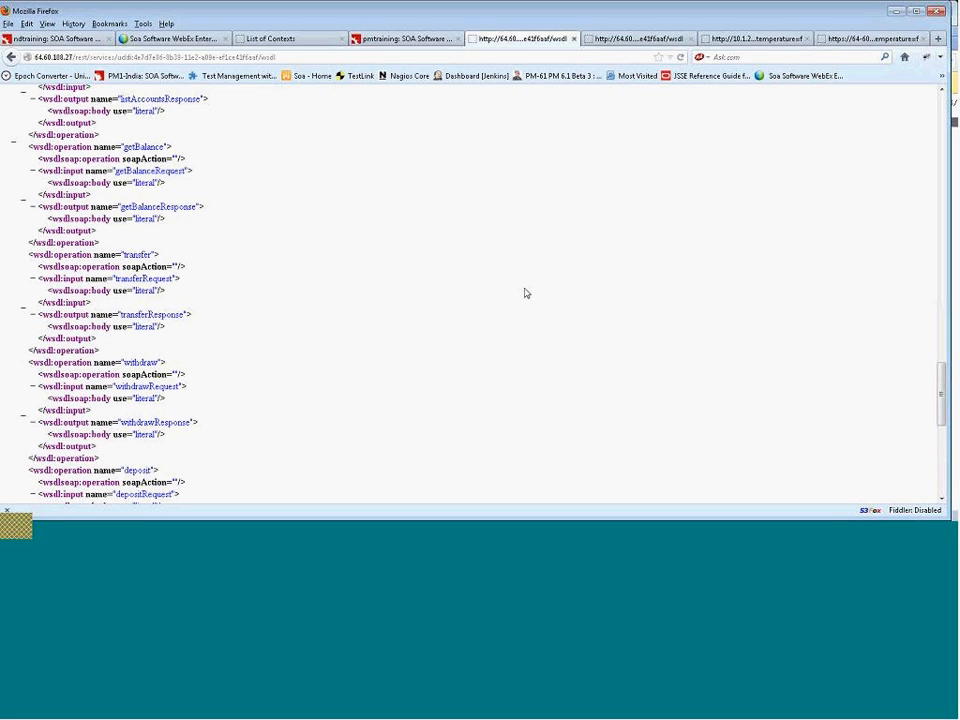
{"action": "type", "text": "http:"}
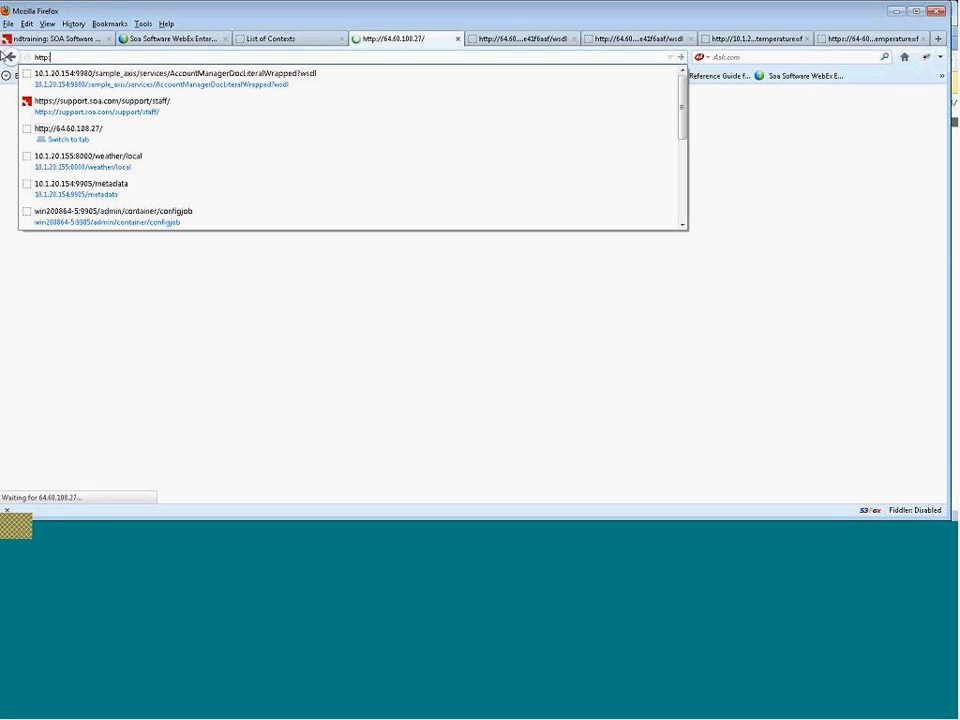
{"action": "type", "text": "//"}
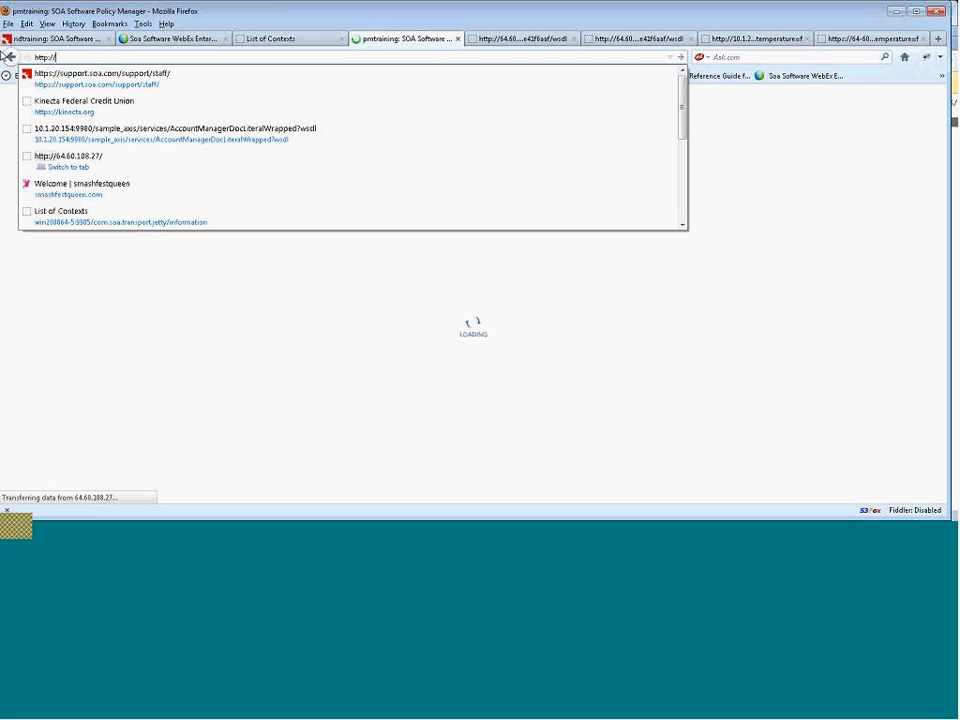
{"action": "type", "text": "64.60.108.27"}
{"action": "key", "text": "Return"}
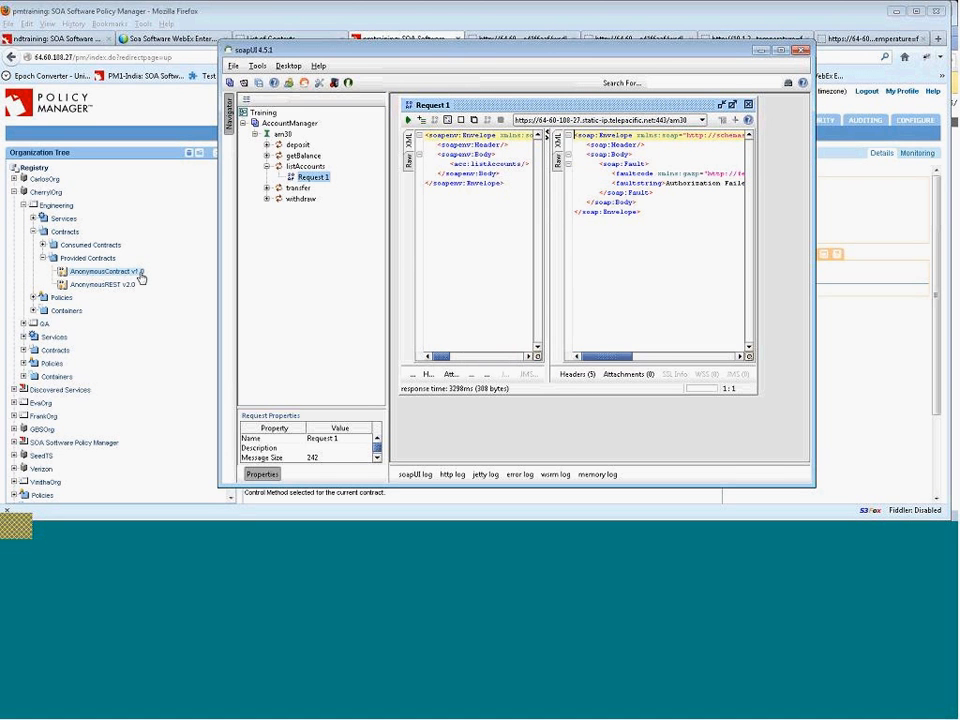
{"action": "left_click", "coordinate": [140, 274]}
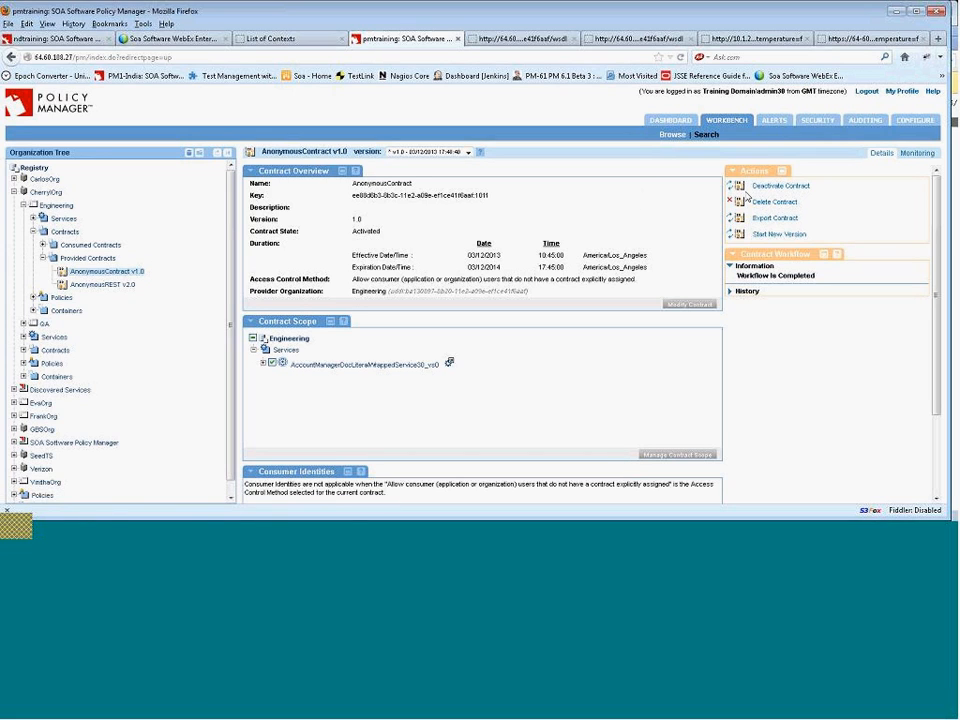
{"action": "left_click", "coordinate": [791, 235]}
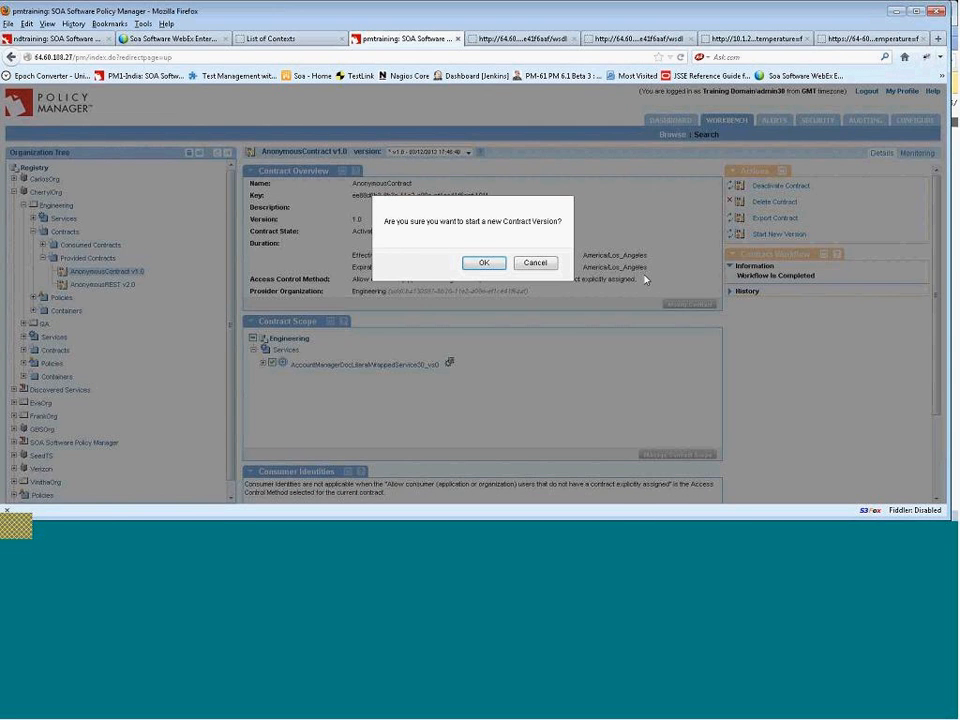
{"action": "left_click", "coordinate": [540, 262]}
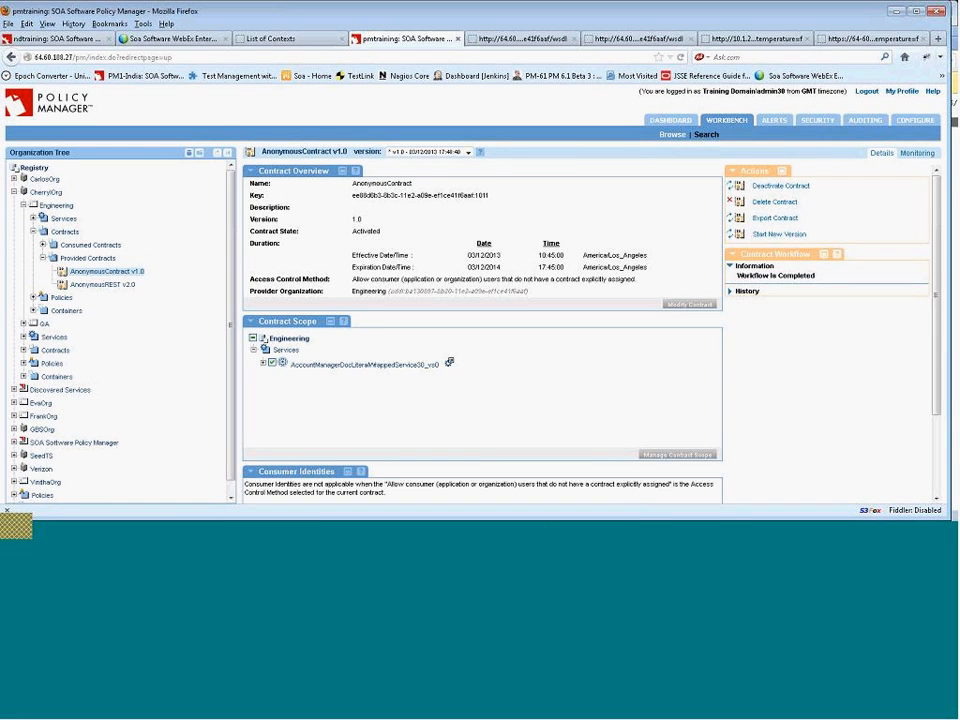
Switch to soapUI and send the listAccounts request to the am30 HTTPS endpoint.
{"action": "left_click", "coordinate": [519, 532]}
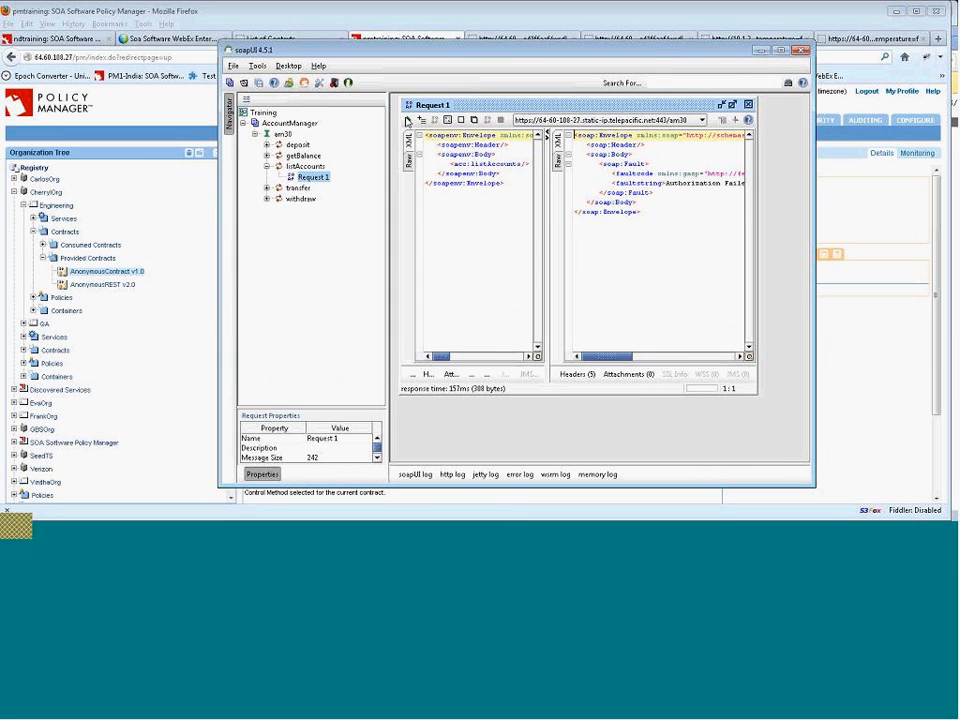
{"action": "left_click", "coordinate": [407, 120]}
Start a new version of AnonymousContract v1.0.
{"action": "left_click", "coordinate": [132, 272]}
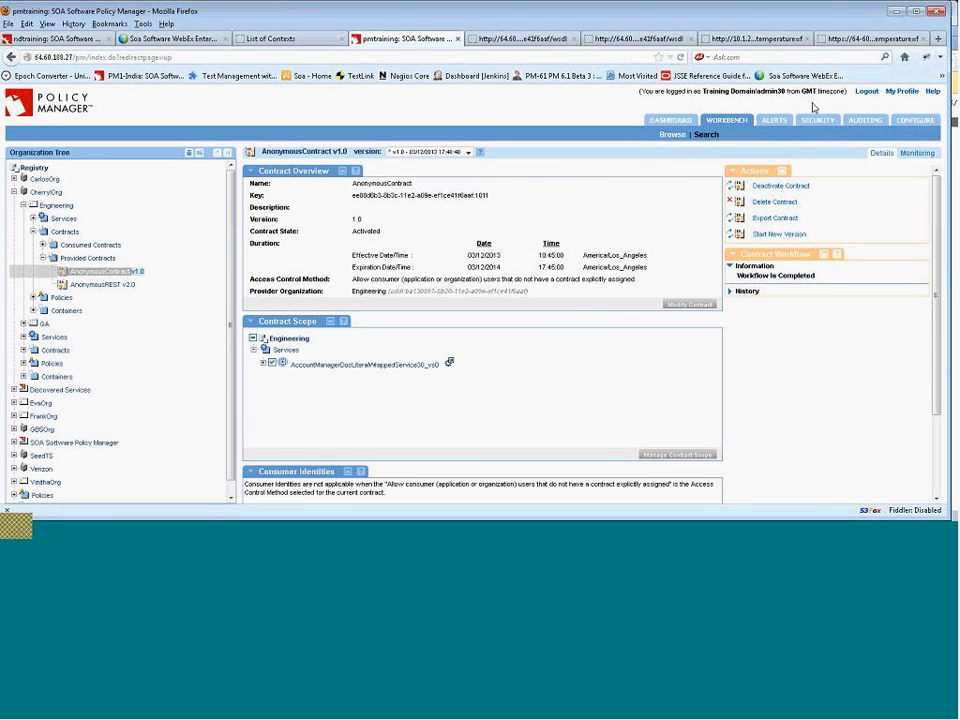
{"action": "left_click", "coordinate": [777, 238]}
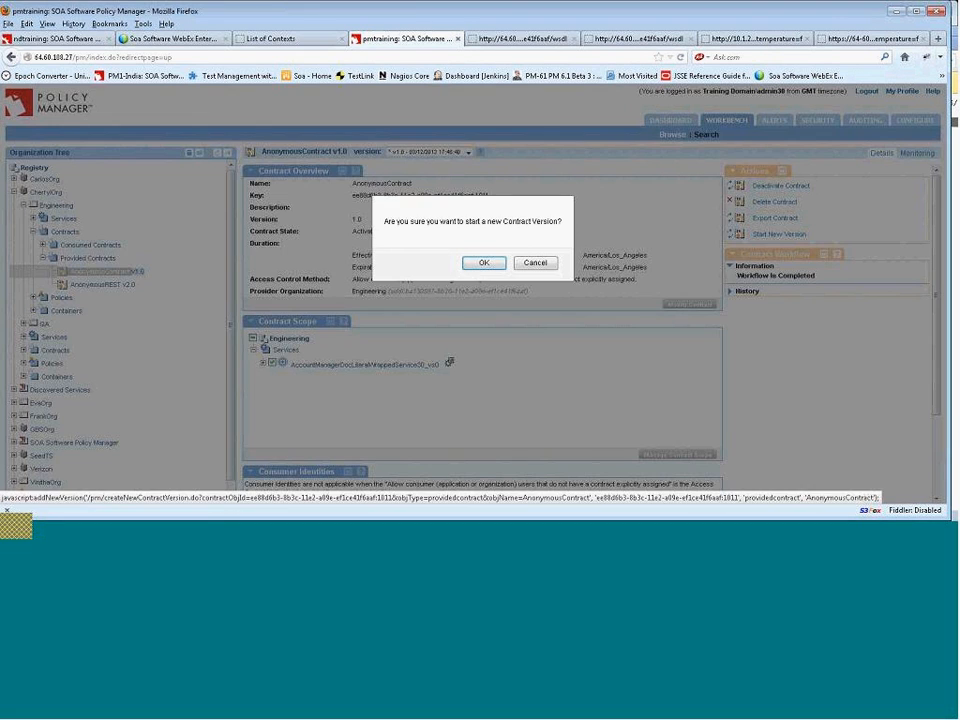
{"action": "left_click", "coordinate": [488, 264]}
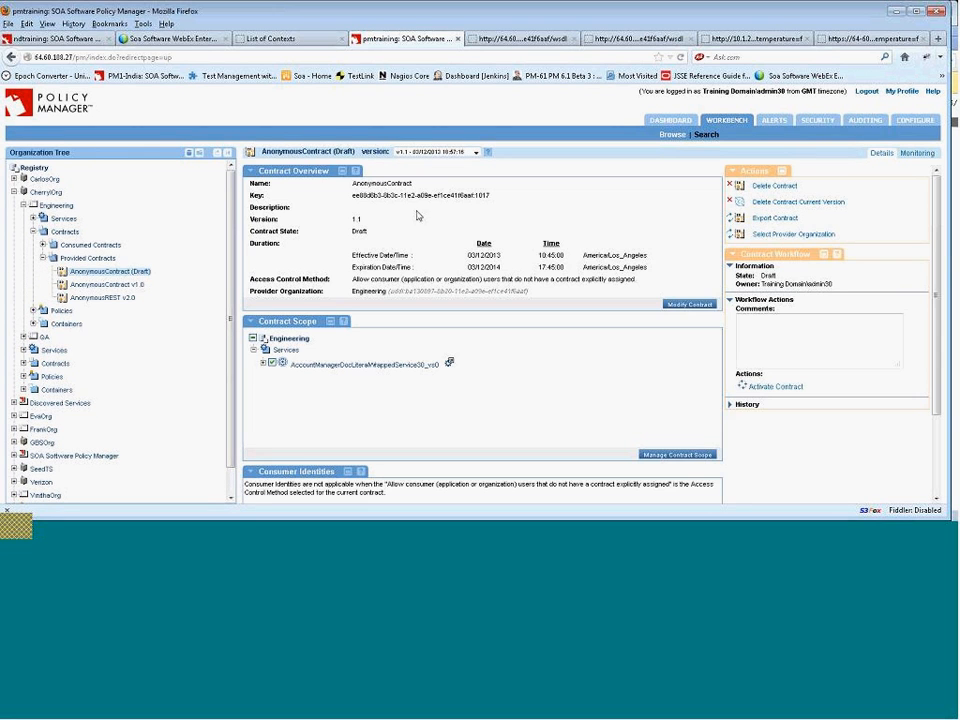
Set the draft contract's effective time to 11:45 and activate the contract.
{"action": "left_click", "coordinate": [688, 304]}
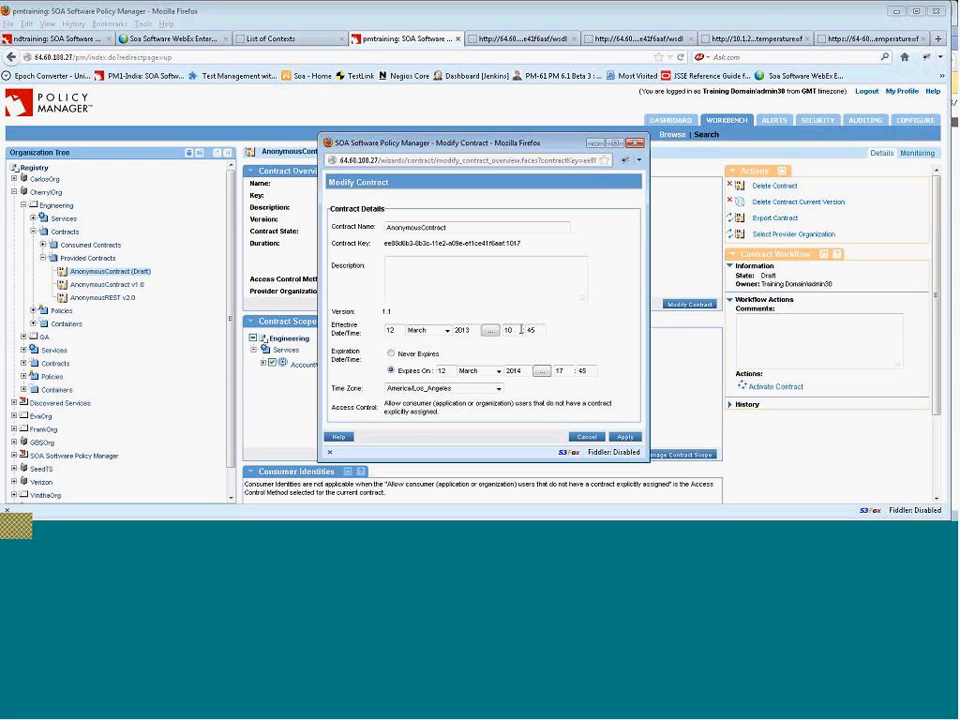
{"action": "type", "text": "11"}
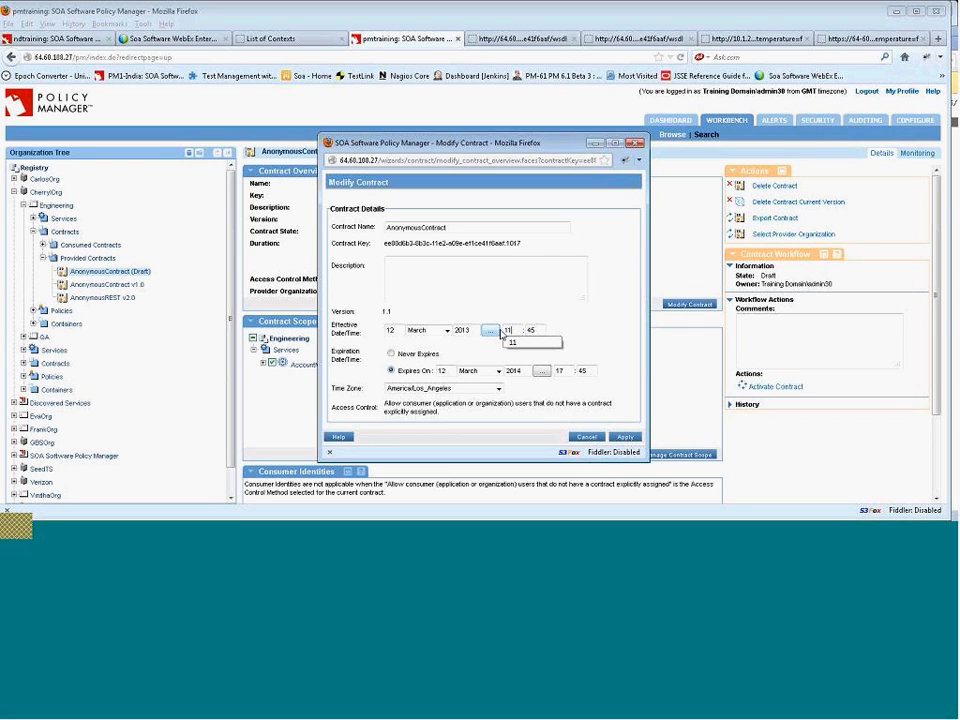
{"action": "left_click", "coordinate": [602, 324]}
{"action": "left_click", "coordinate": [625, 437]}
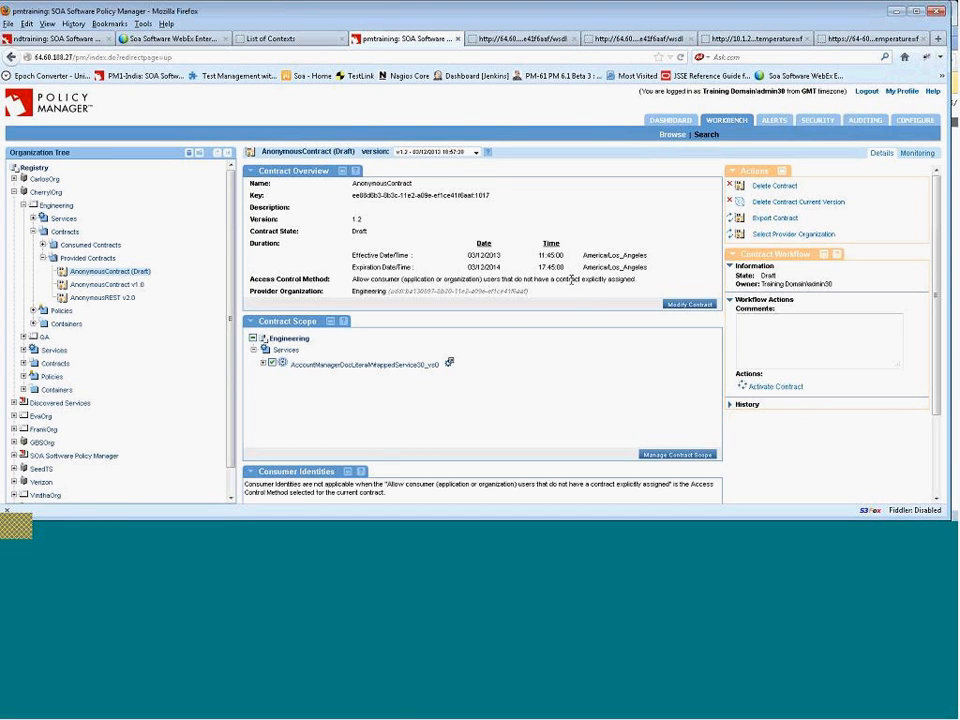
{"action": "left_click", "coordinate": [777, 388]}
{"action": "left_click", "coordinate": [466, 263]}
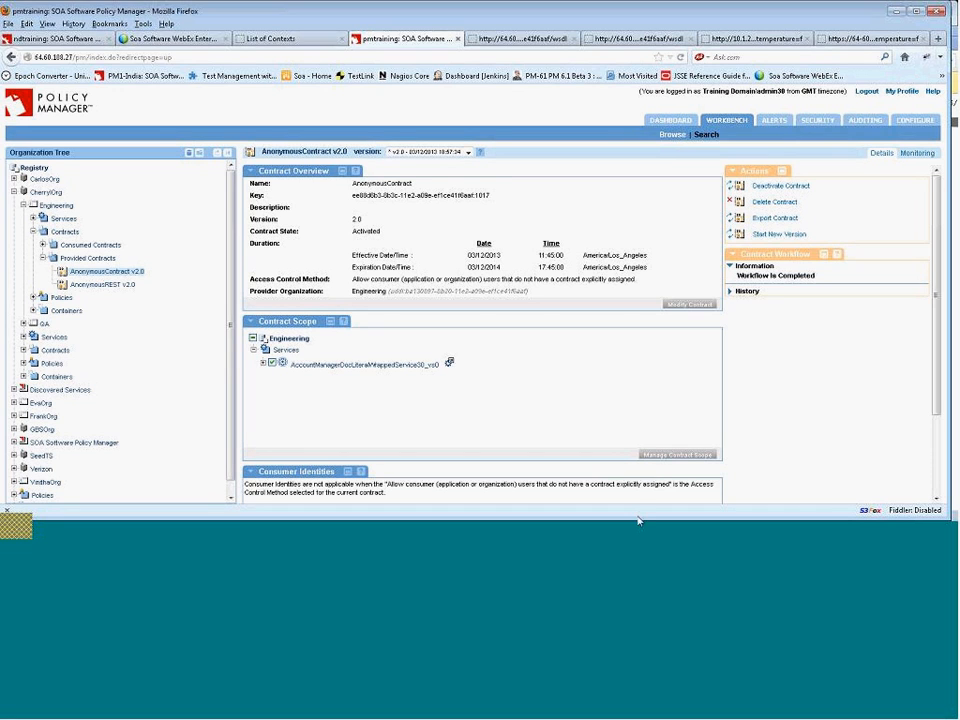
Switch to soapUI and resend the listAccounts request to the am30 endpoint.
{"action": "left_click", "coordinate": [523, 529]}
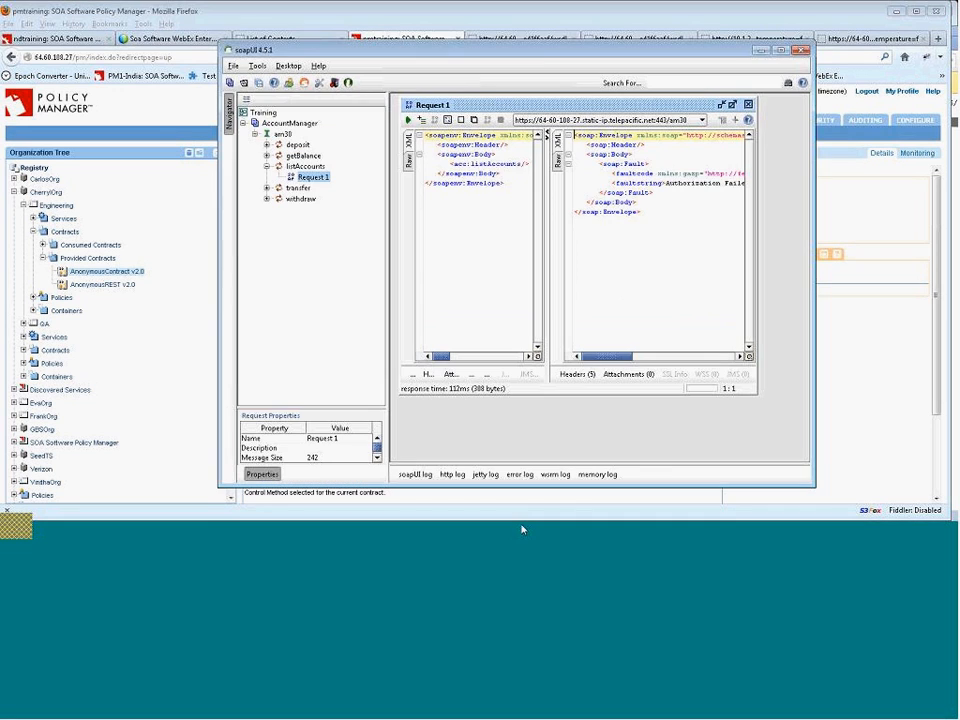
{"action": "left_click", "coordinate": [409, 121]}
{"action": "left_click", "coordinate": [409, 121]}
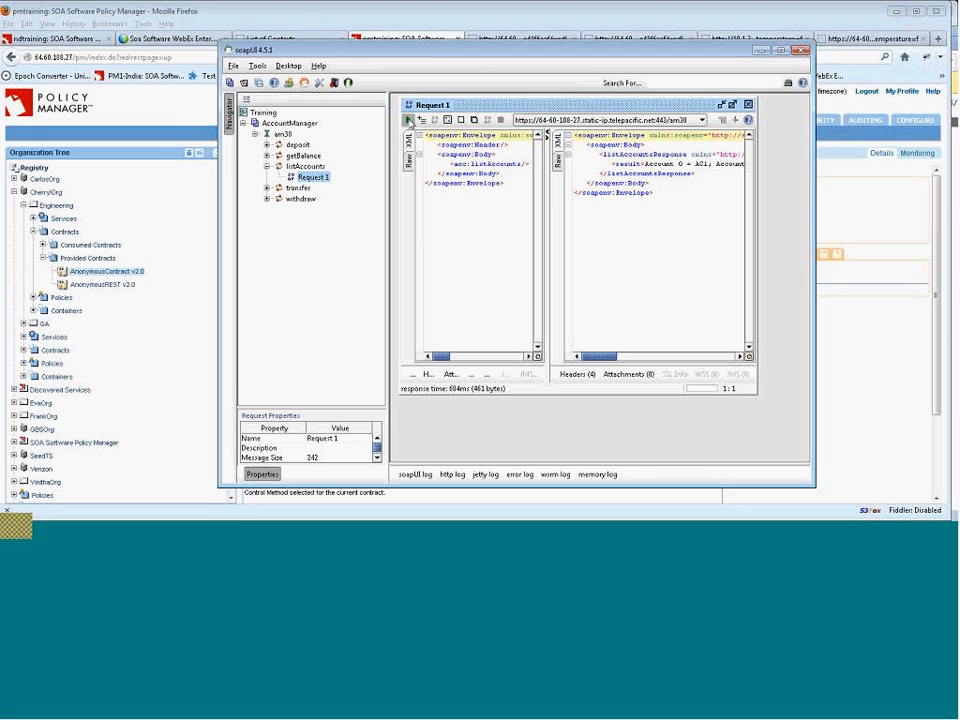
Resend the listAccounts request in soapUI and widen the request and response panes.
{"action": "left_click", "coordinate": [409, 121]}
{"action": "mouse_move", "coordinate": [603, 362]}
{"action": "left_mouse_down"}
{"action": "mouse_move", "coordinate": [711, 347]}
{"action": "mouse_move", "coordinate": [655, 357]}
{"action": "mouse_move", "coordinate": [600, 345]}
{"action": "left_mouse_up"}
{"action": "left_click_drag", "start_coordinate": [546, 183], "coordinate": [578, 185]}
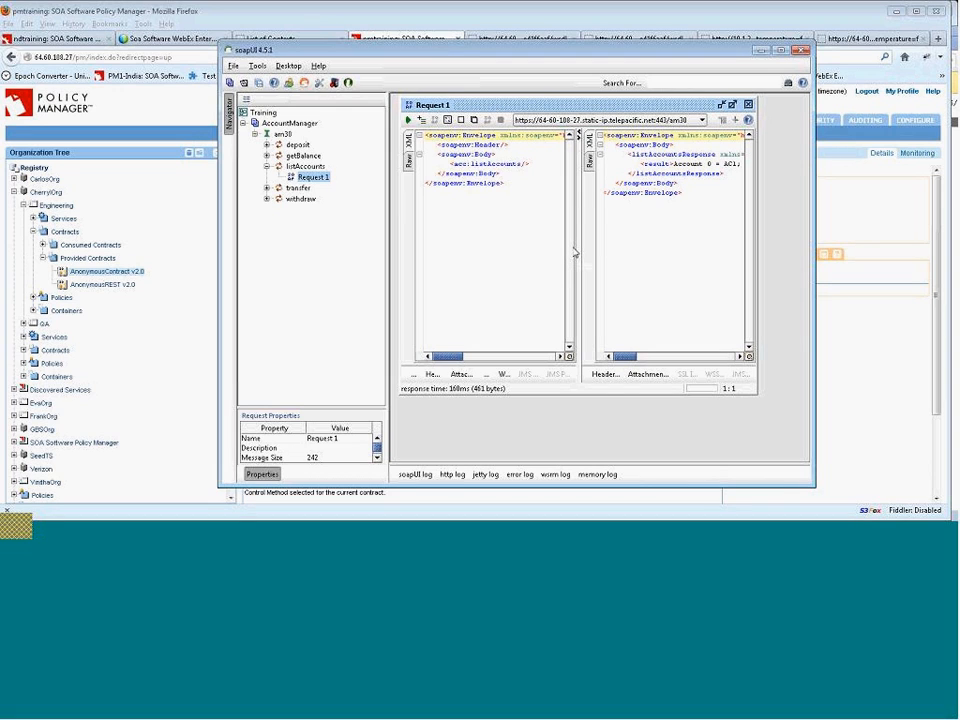
Switch to the Chrome window and open the am30/listaccounts path on the HTTPS endpoint.
{"action": "left_click", "coordinate": [423, 515]}
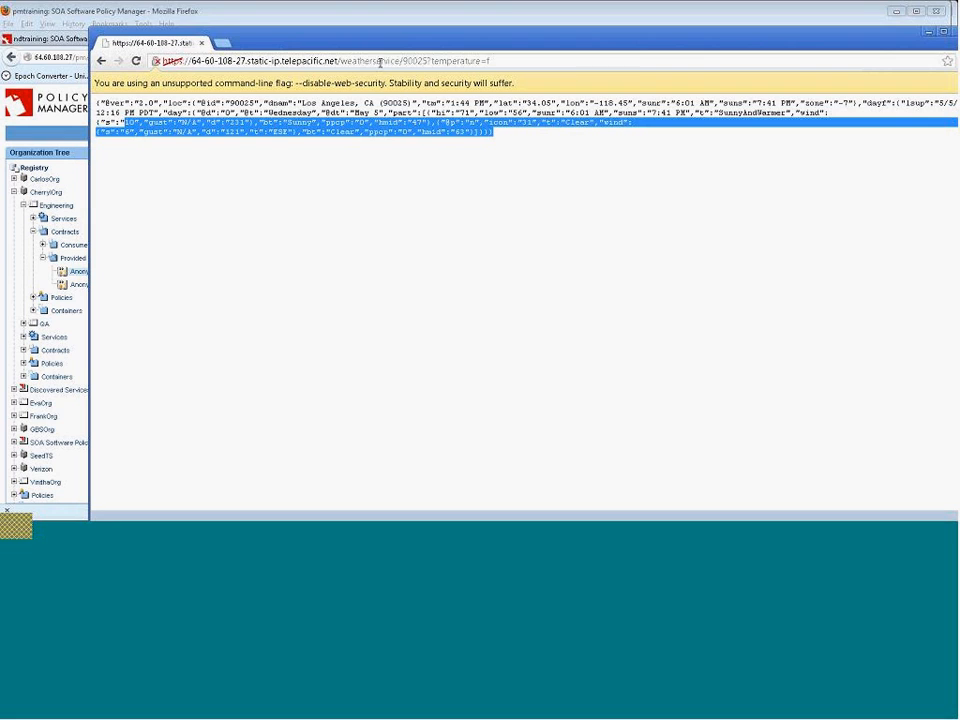
{"action": "left_click_drag", "start_coordinate": [490, 61], "coordinate": [345, 74]}
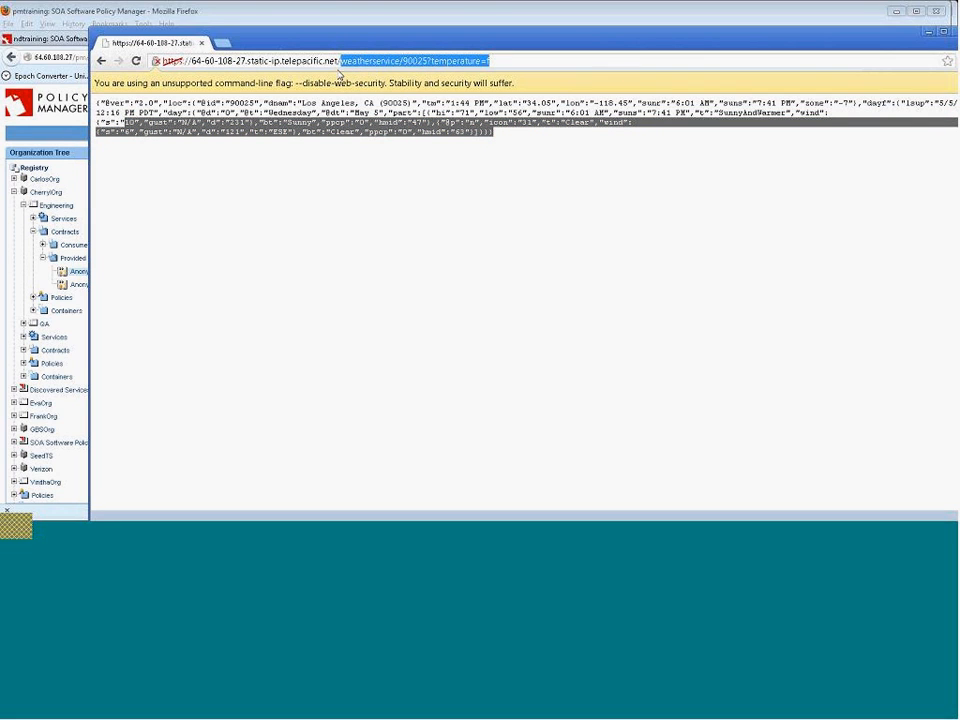
{"action": "type", "text": "am30"}
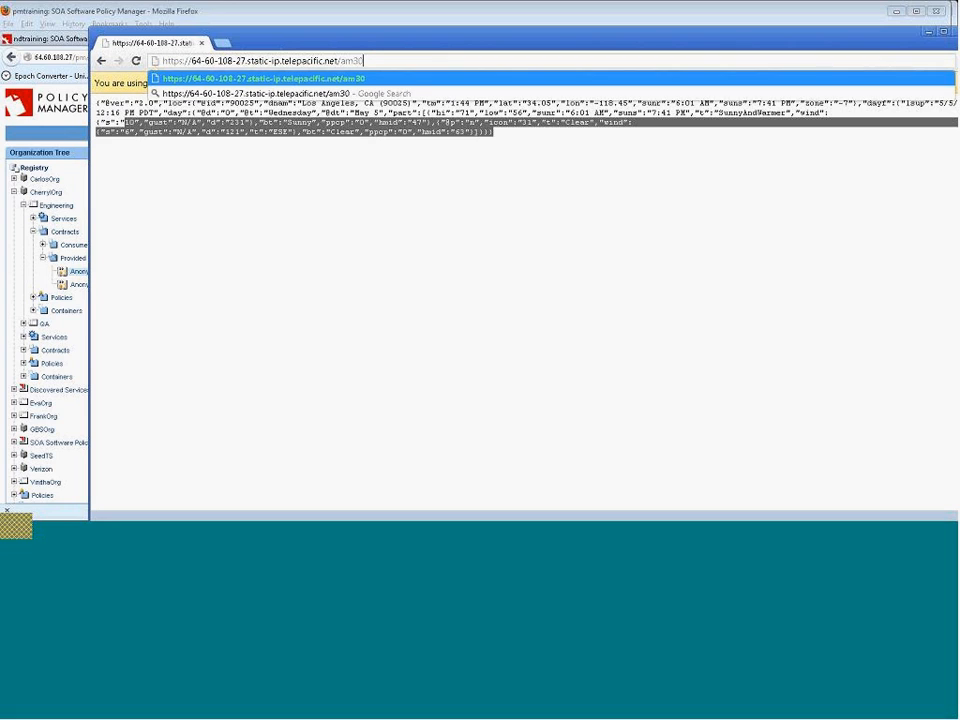
{"action": "type", "text": "/listaccounts"}
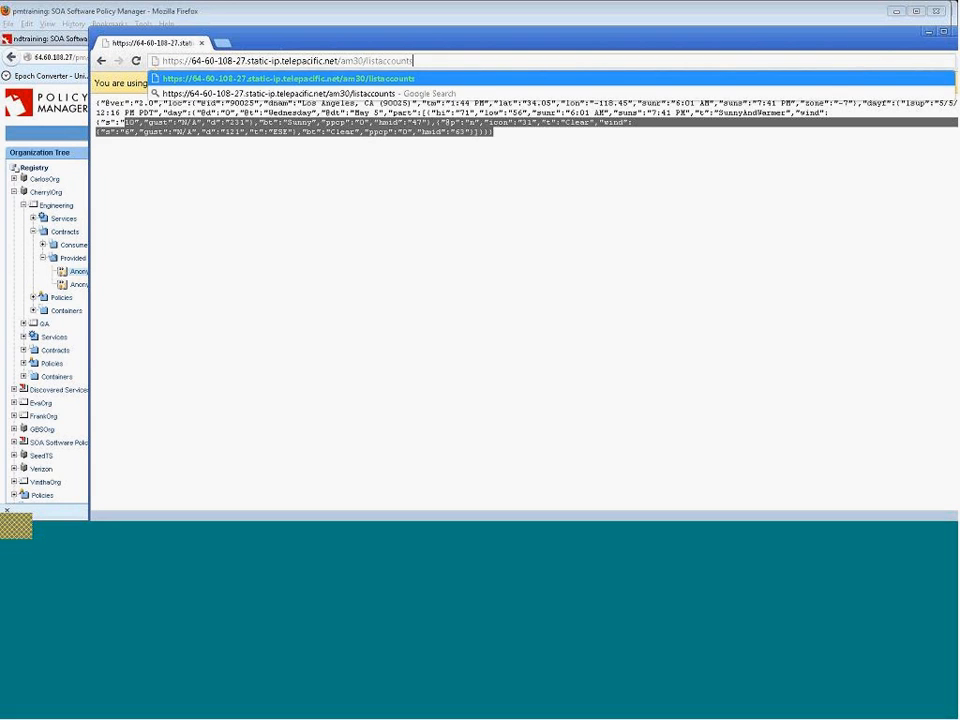
{"action": "key", "text": "Return"}
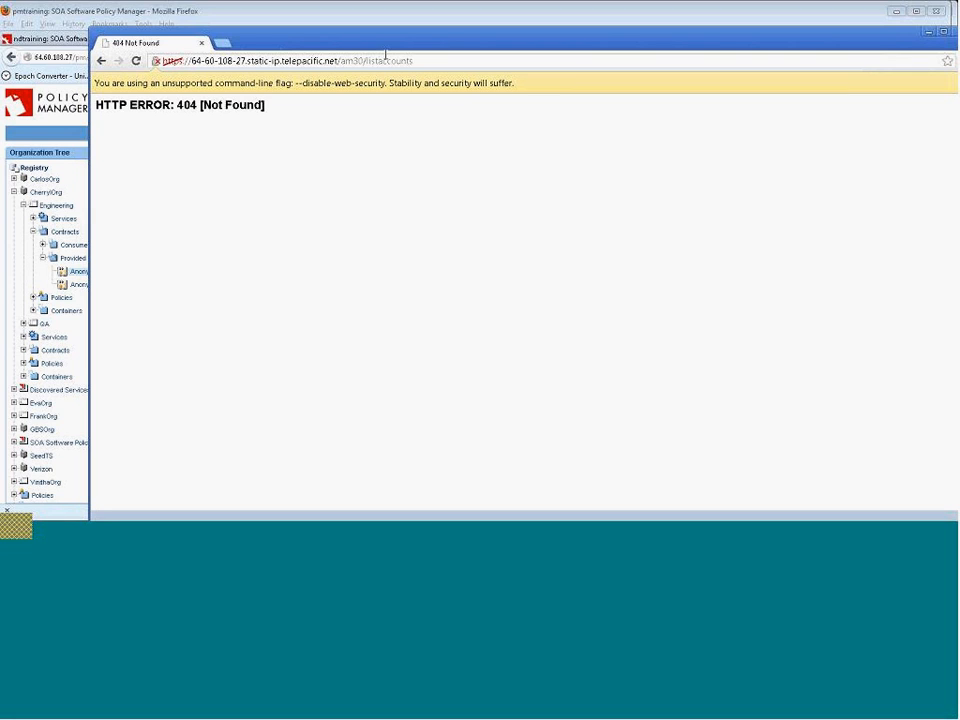
Open the AccountManagerDocLiteralWrappedService30_vs0 virtual service in Policy Manager and review its operations and details.
{"action": "left_click", "coordinate": [422, 58]}
{"action": "key", "text": "ctrl+a"}
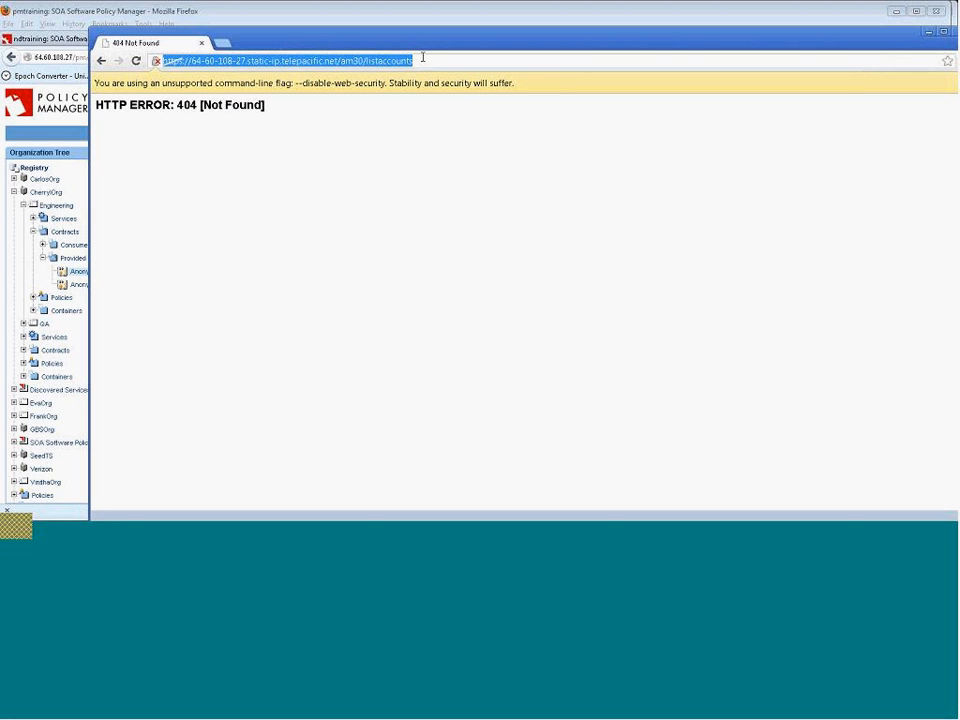
{"action": "left_click", "coordinate": [425, 58]}
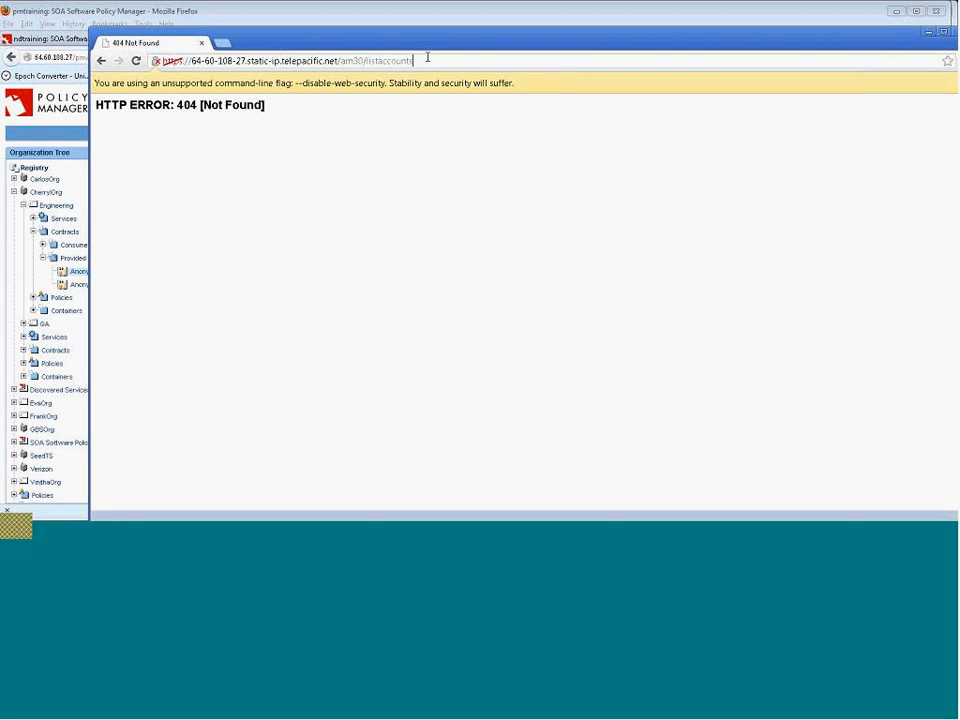
{"action": "left_click", "coordinate": [77, 273]}
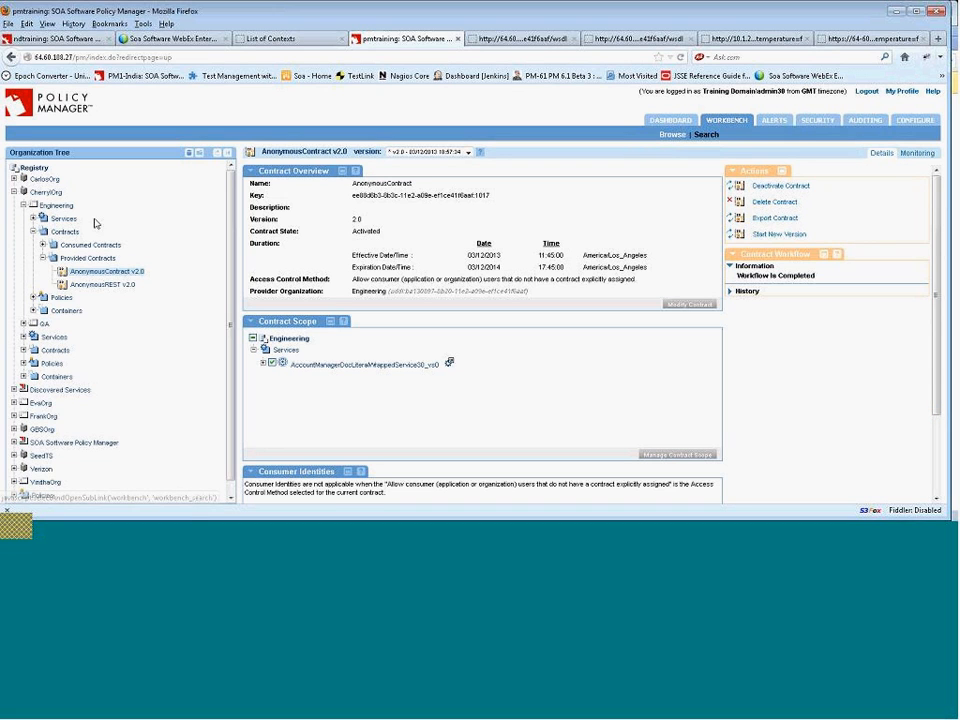
{"action": "left_click", "coordinate": [63, 218]}
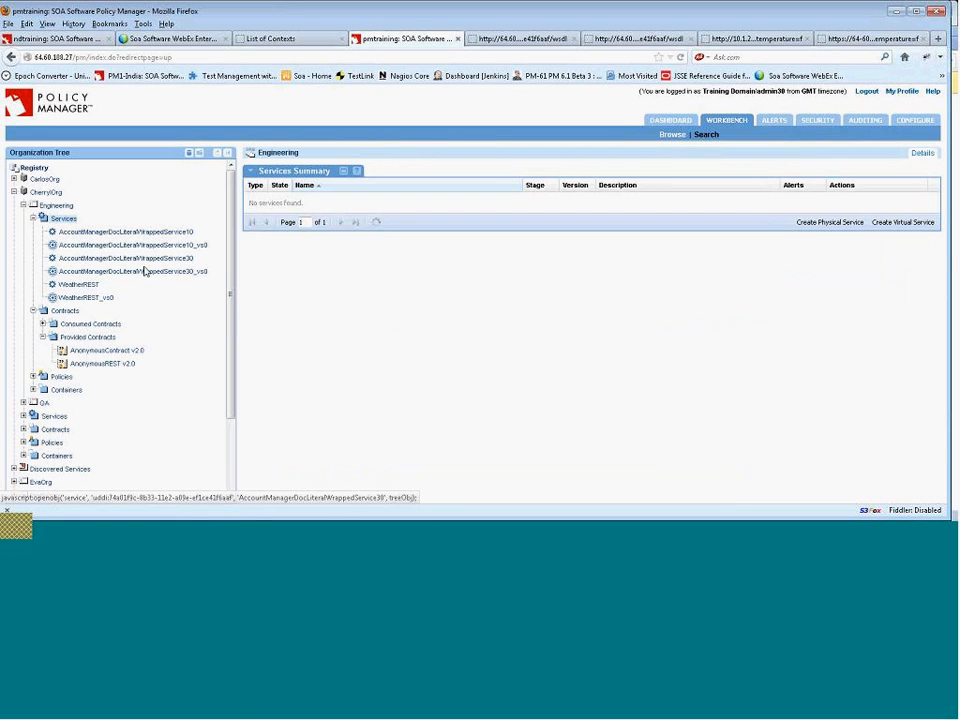
{"action": "left_click", "coordinate": [158, 271]}
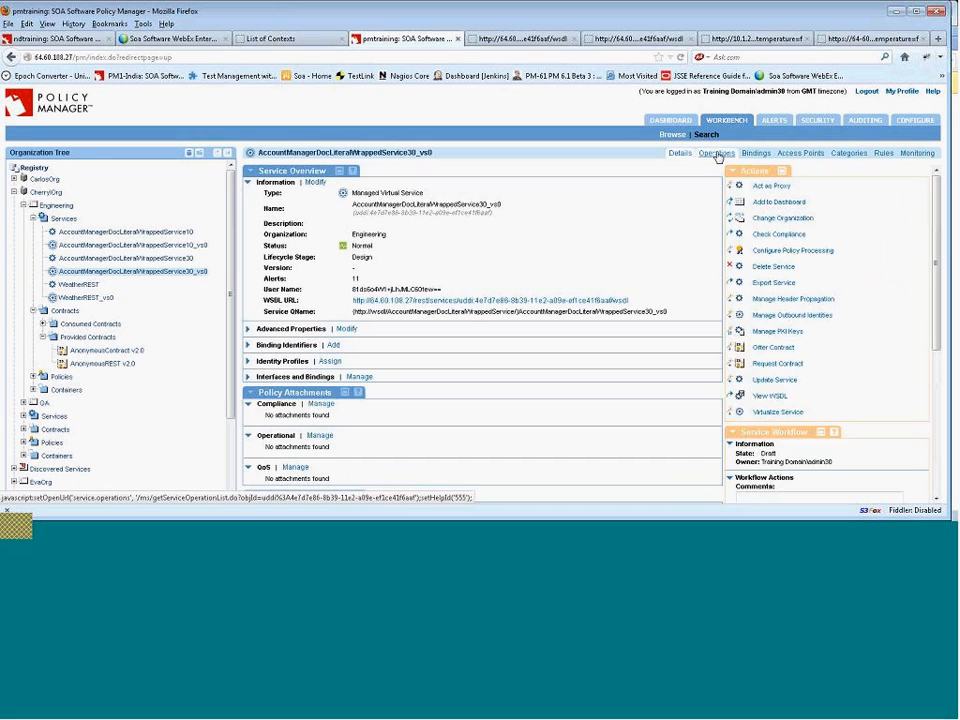
{"action": "left_click", "coordinate": [728, 154]}
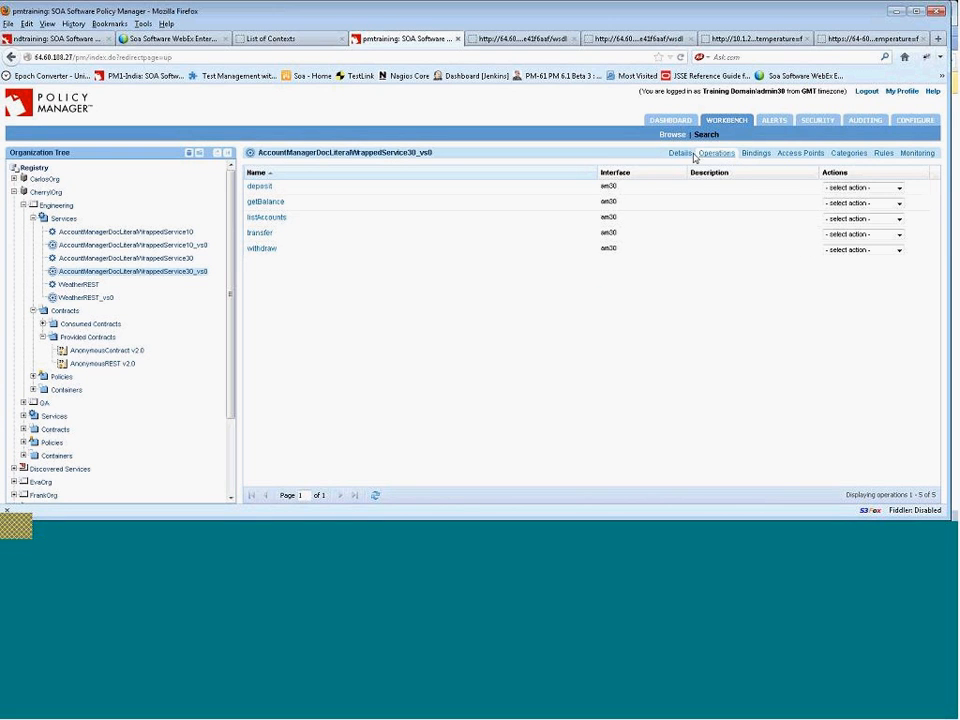
{"action": "left_click", "coordinate": [681, 156]}
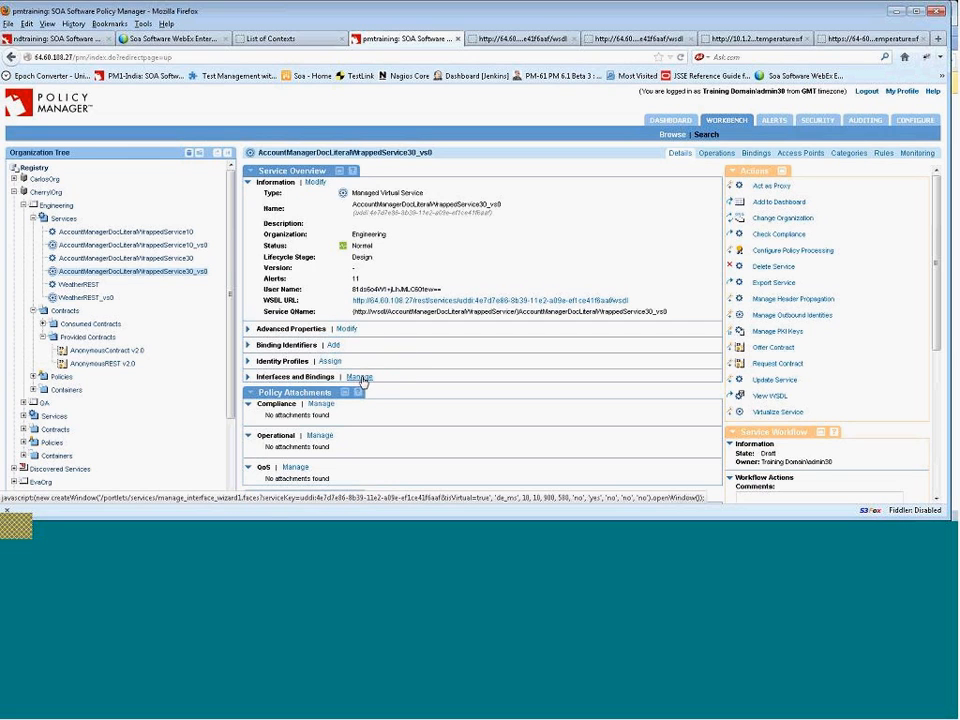
Open the virtual service's WSDL and scroll to the am30BindingREST binding and service ports.
{"action": "left_click", "coordinate": [426, 301]}
{"action": "scroll", "coordinate": [422, 272], "scroll_direction": "down", "scroll_amount": 10}
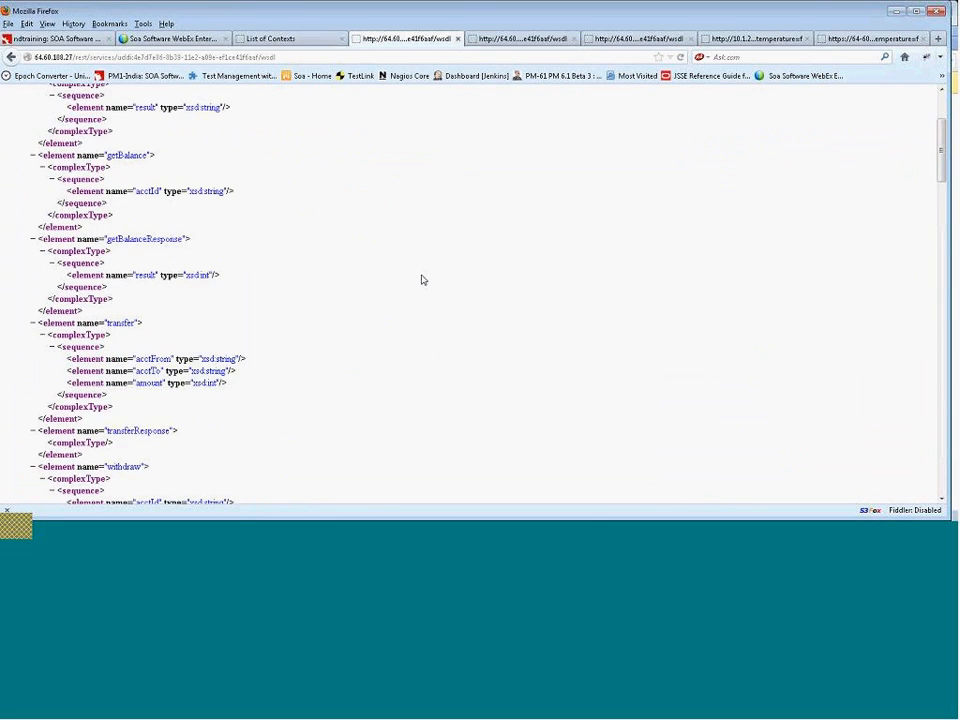
{"action": "scroll", "coordinate": [422, 277], "scroll_direction": "down", "scroll_amount": 10}
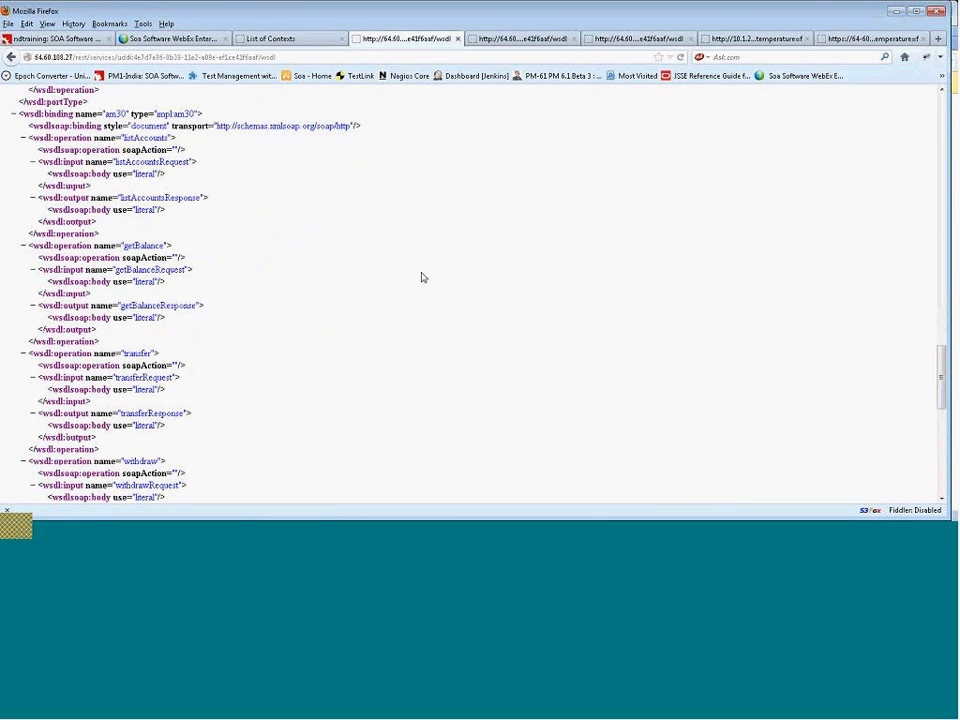
{"action": "scroll", "coordinate": [422, 277], "scroll_direction": "down", "scroll_amount": 14}
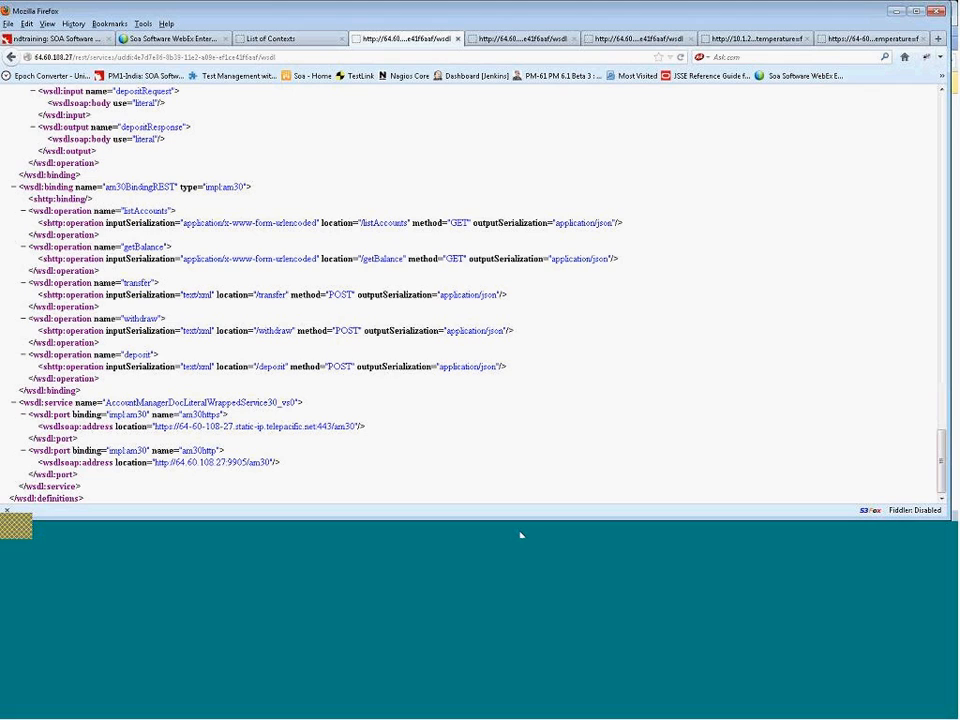
Switch to Chrome and change the URL path to am30/listAccounts with a capital A, then load it.
{"action": "left_click", "coordinate": [432, 536]}
{"action": "left_click", "coordinate": [422, 60]}
{"action": "left_click_drag", "start_coordinate": [422, 60], "coordinate": [380, 66]}
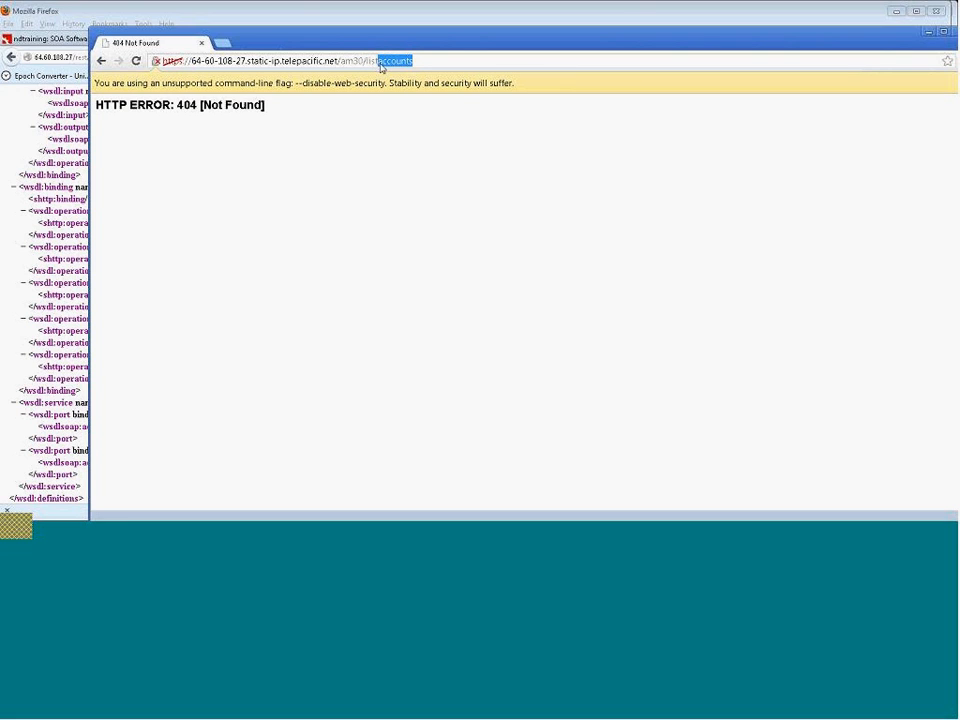
{"action": "key", "text": "Left"}
{"action": "key", "text": "Delete"}
{"action": "type", "text": "A"}
{"action": "key", "text": "Return"}
Rearrange the Chrome window beside the WSDL and reload the am30/listAccounts page.
{"action": "left_click_drag", "start_coordinate": [348, 38], "coordinate": [747, 149]}
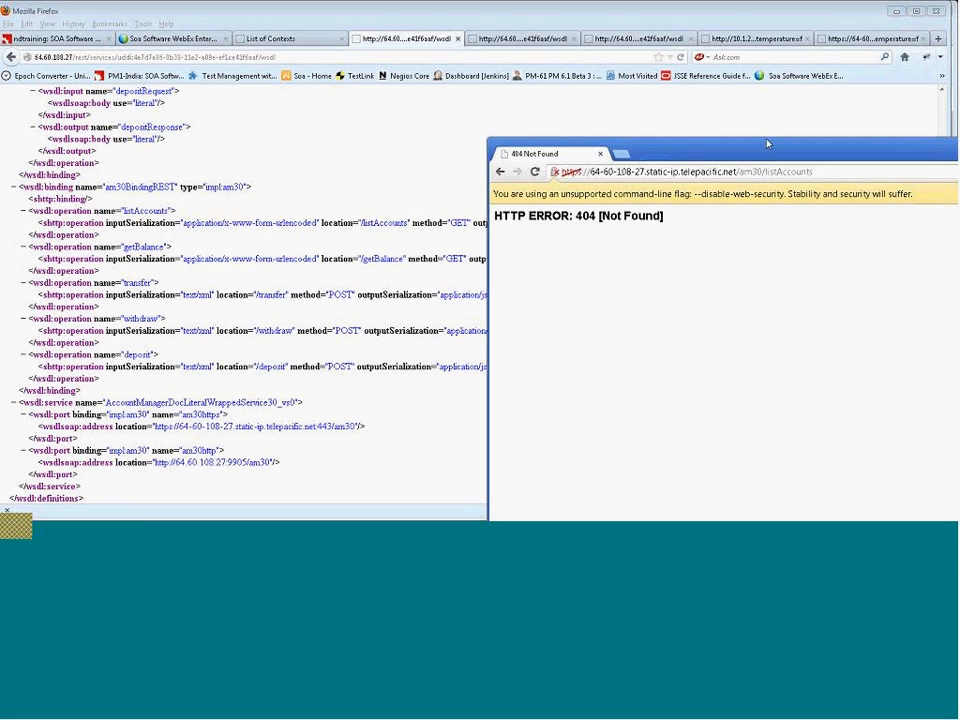
{"action": "left_click_drag", "start_coordinate": [763, 144], "coordinate": [373, 43]}
{"action": "left_click", "coordinate": [561, 70]}
{"action": "left_click_drag", "start_coordinate": [529, 41], "coordinate": [488, 41]}
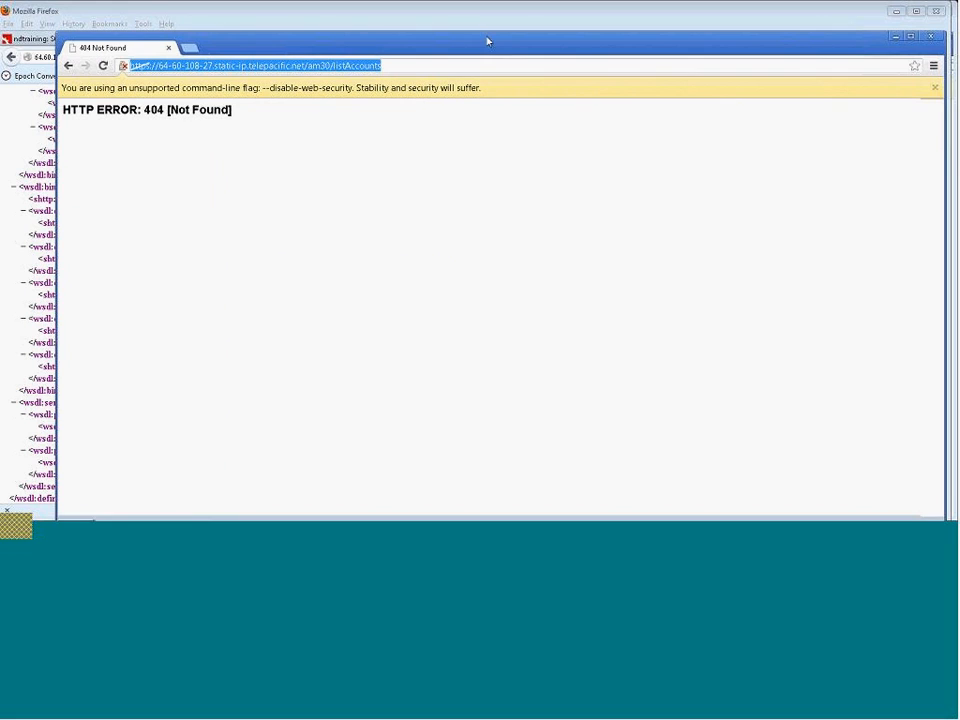
{"action": "left_click", "coordinate": [103, 66]}
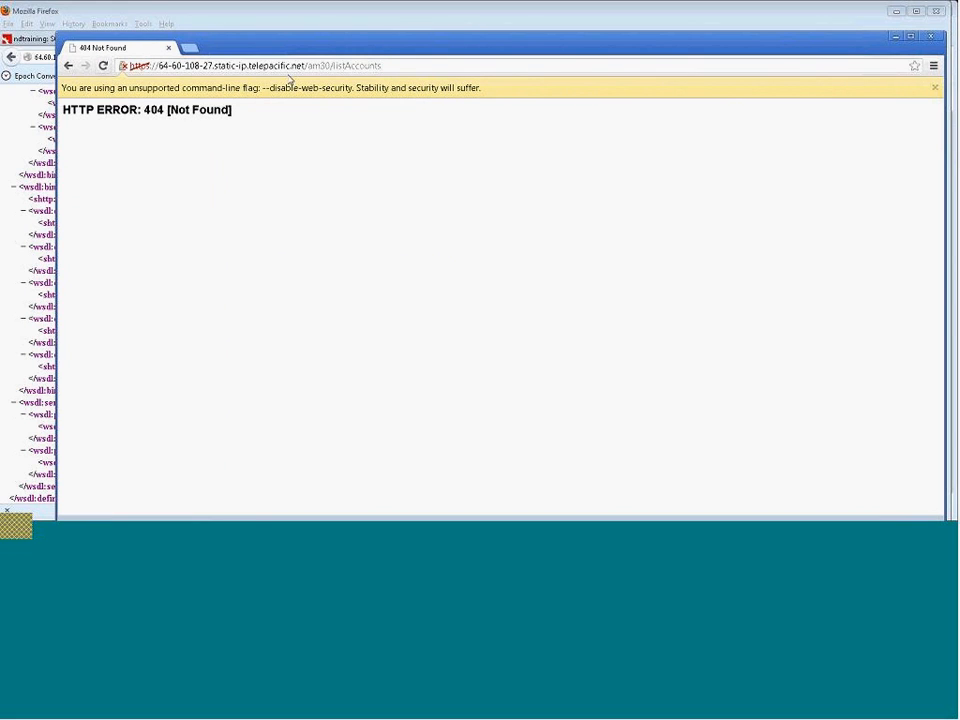
Compare the listAccounts URL in Chrome with the REST binding locations in the WSDL.
{"action": "left_click", "coordinate": [411, 64]}
{"action": "left_click", "coordinate": [411, 64]}
{"action": "left_click_drag", "start_coordinate": [416, 47], "coordinate": [627, 50]}
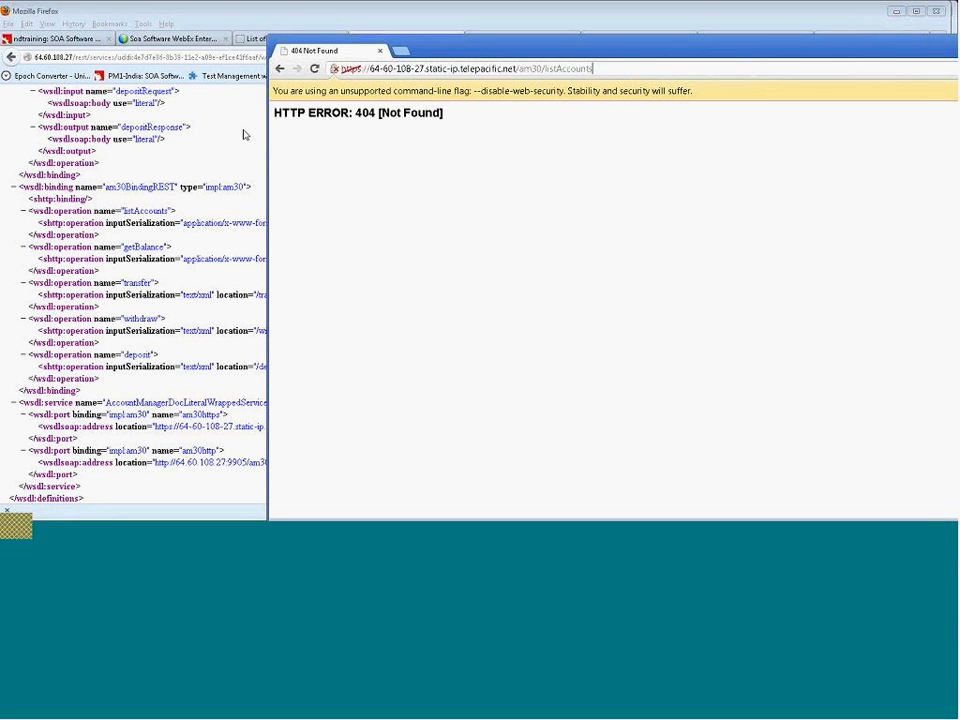
{"action": "left_click", "coordinate": [186, 101]}
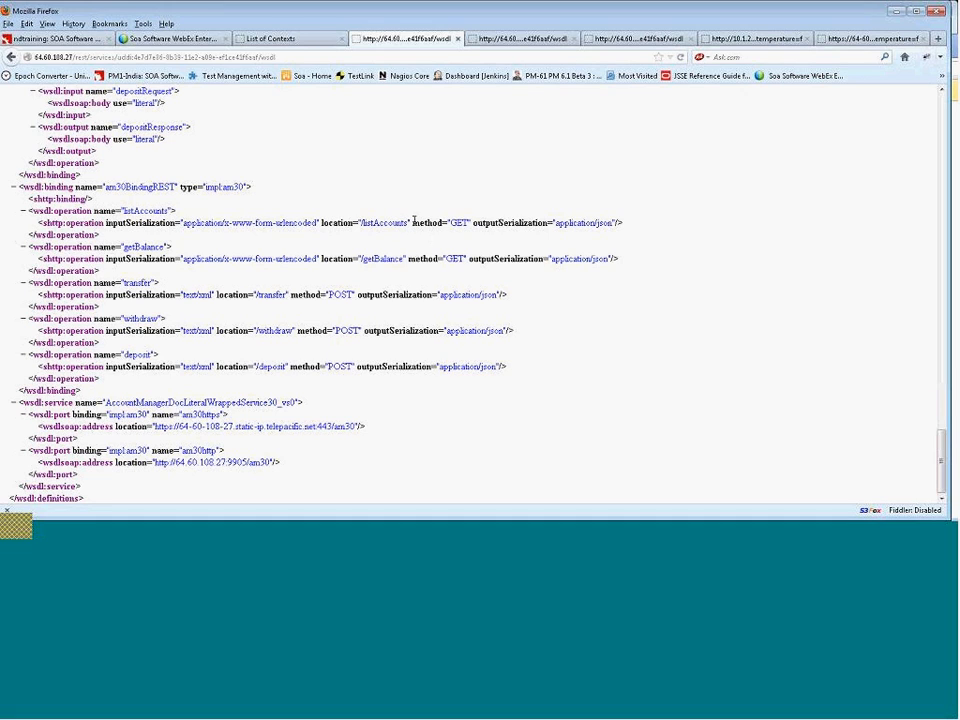
{"action": "left_click", "coordinate": [429, 536]}
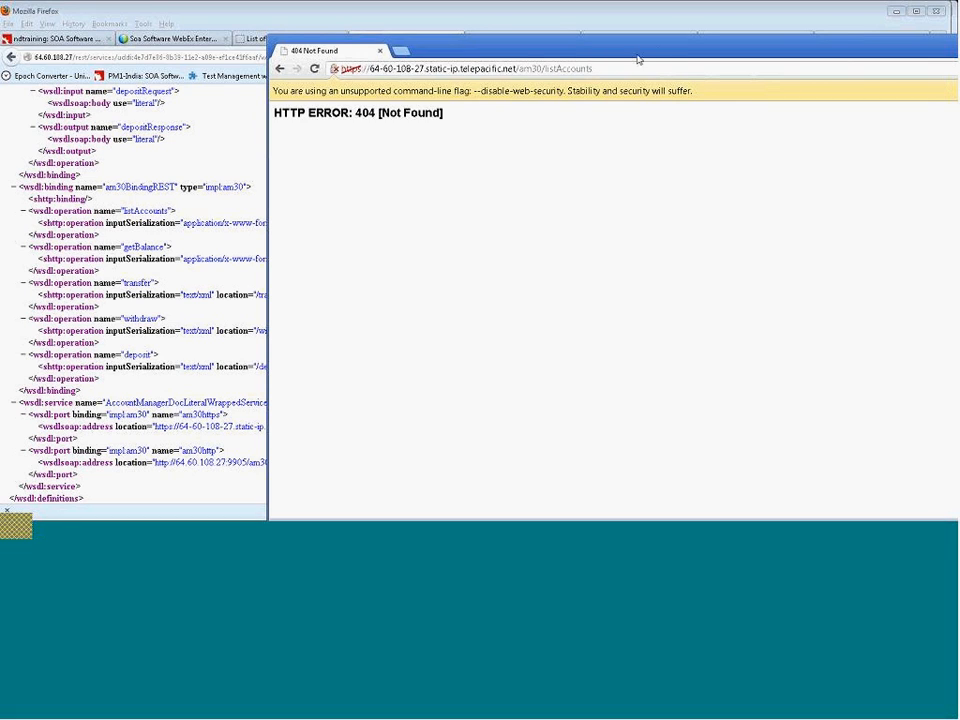
{"action": "left_click_drag", "start_coordinate": [489, 46], "coordinate": [233, 75]}
{"action": "left_click", "coordinate": [497, 57]}
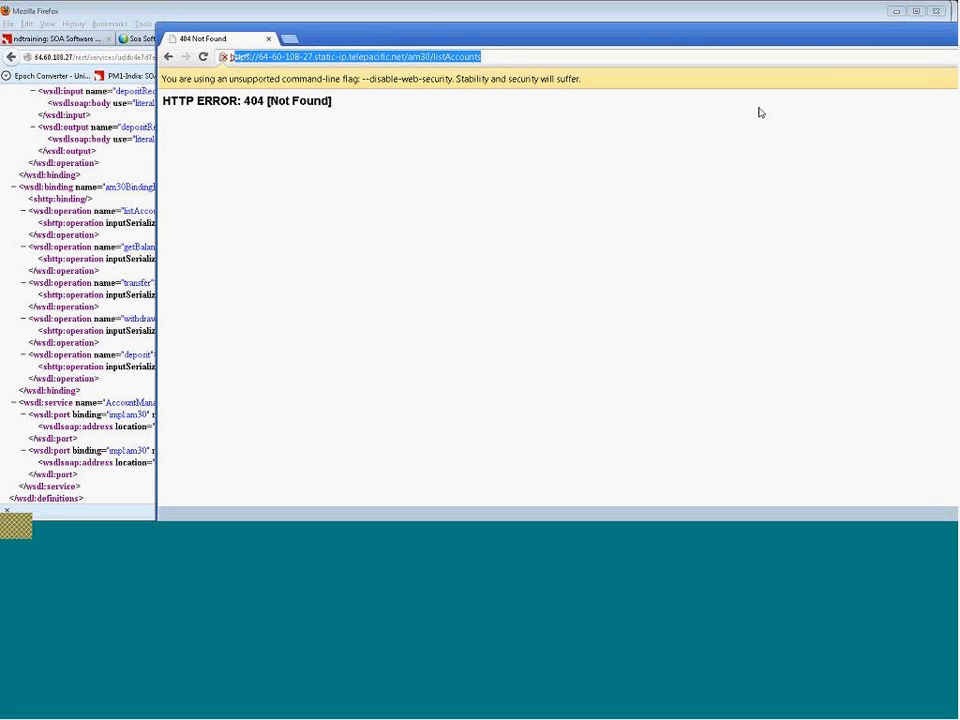
{"action": "left_click", "coordinate": [497, 57]}
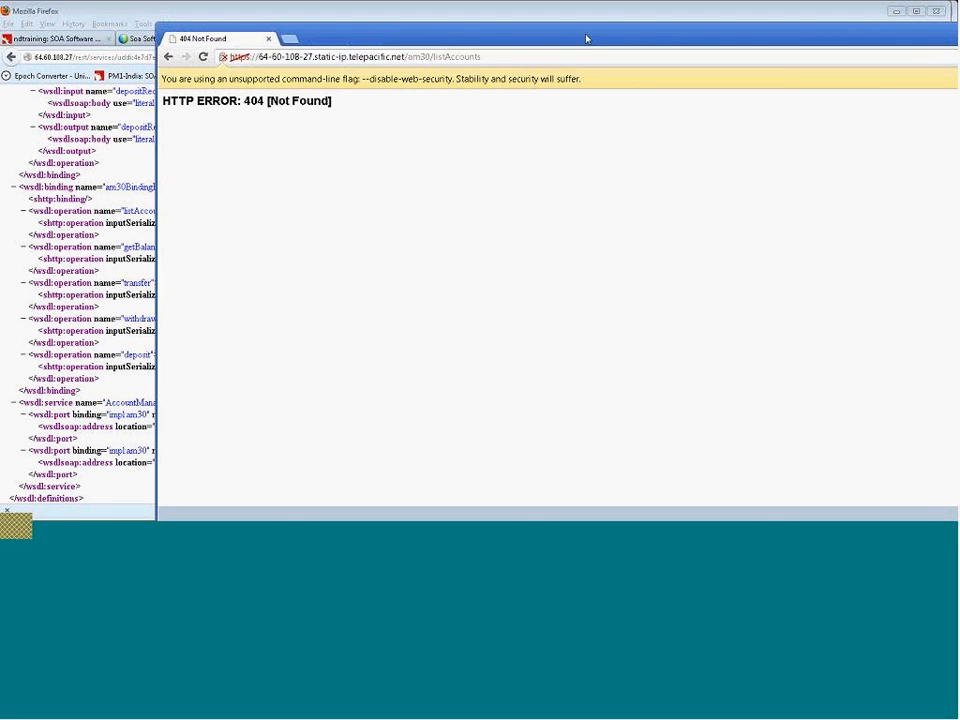
{"action": "left_click_drag", "start_coordinate": [520, 36], "coordinate": [438, 31]}
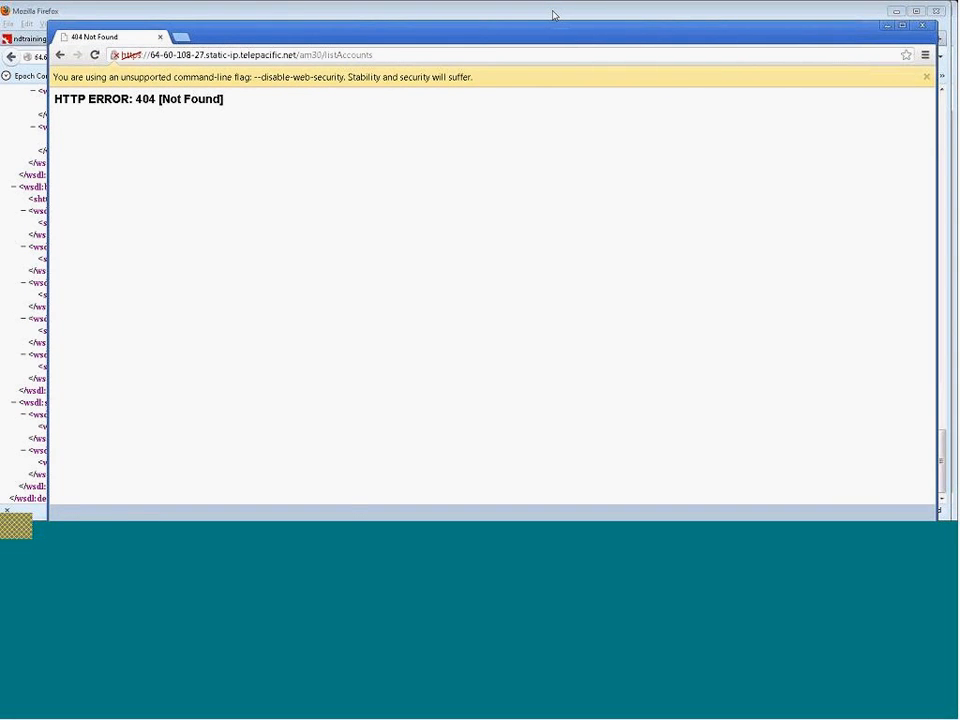